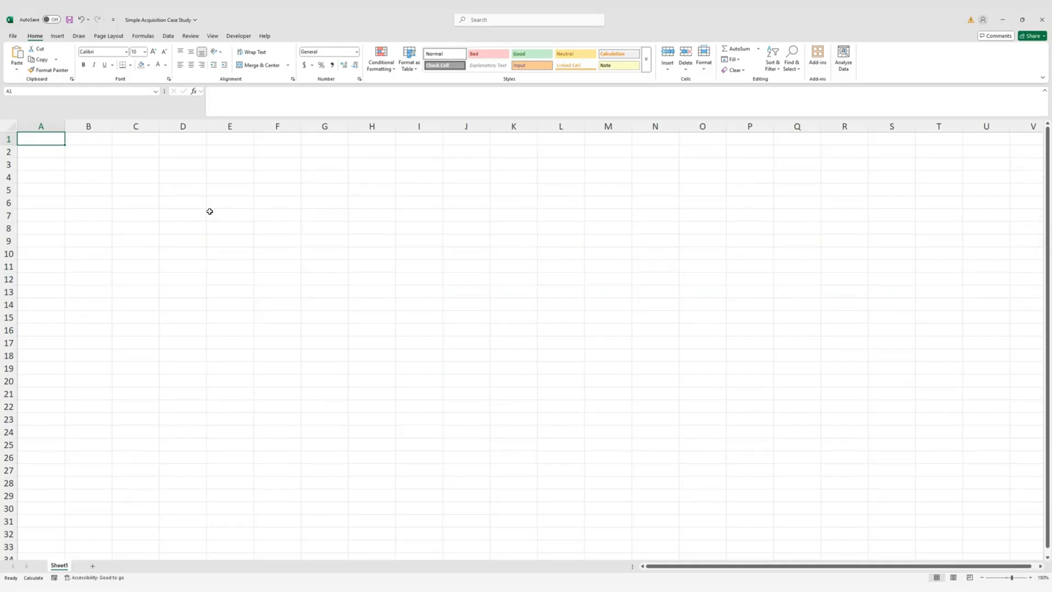
# Rename Sheet1 to 'Case Study'
pyautogui.hotkey('alt', 'h')
pyautogui.press('o')
pyautogui.press('r')
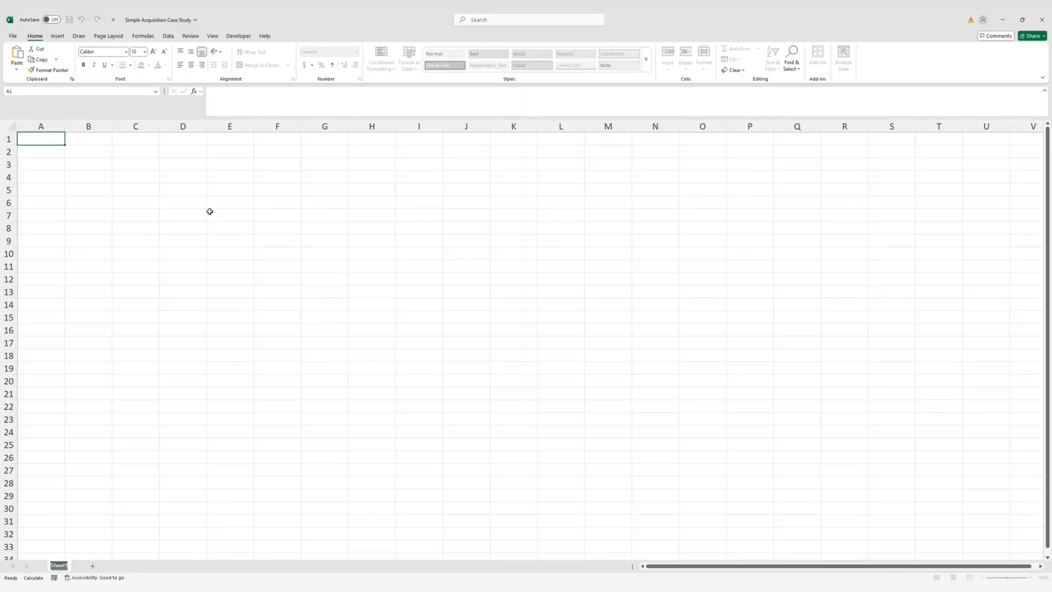
pyautogui.write('Case Study')
pyautogui.press('Return')
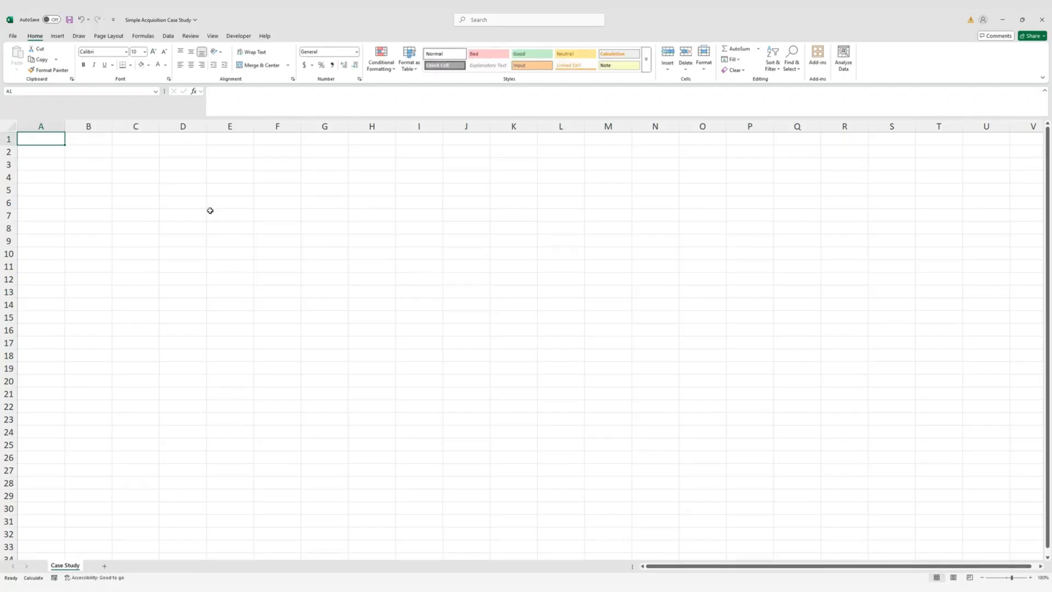
# Hide the sheet's gridlines and set column A's width to 2
pyautogui.press('alt')
pyautogui.press('w')
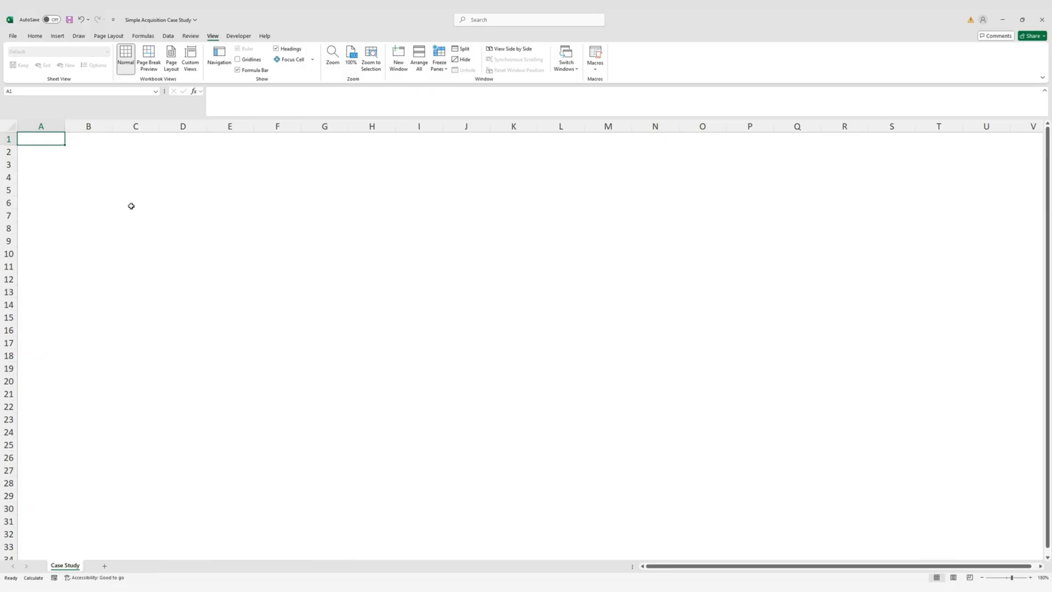
pyautogui.hotkey('alt', 'h')
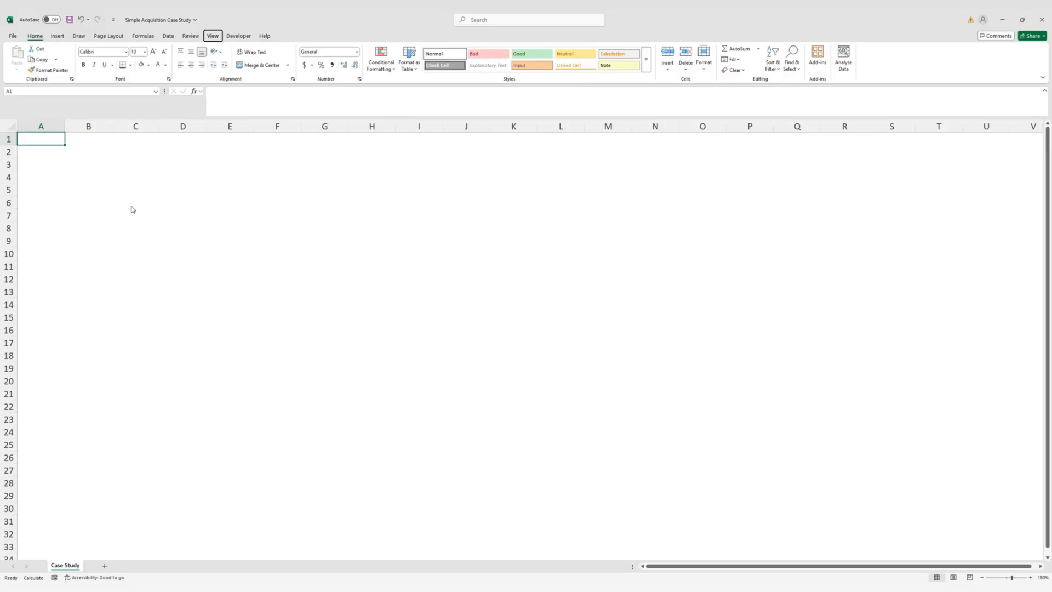
pyautogui.write('ow')
pyautogui.write('2')
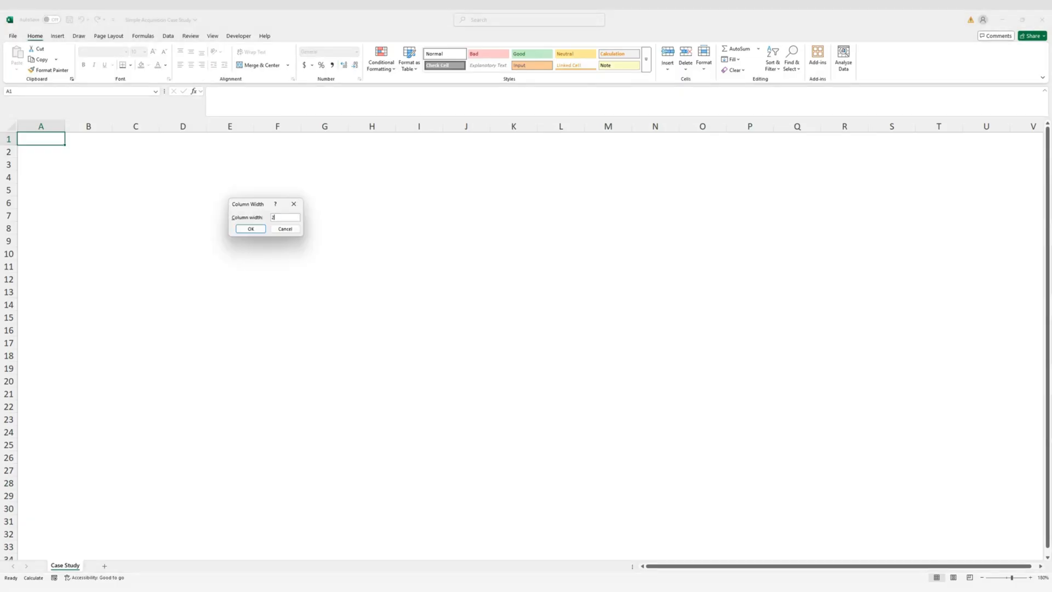
pyautogui.press('Return')
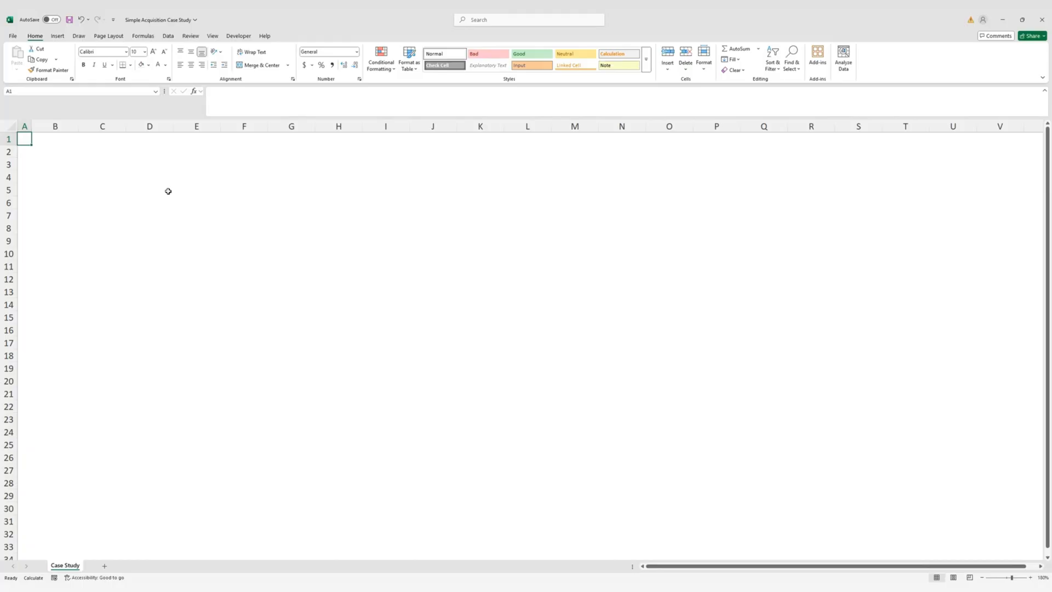
pyautogui.press('Right')
pyautogui.press('Down')
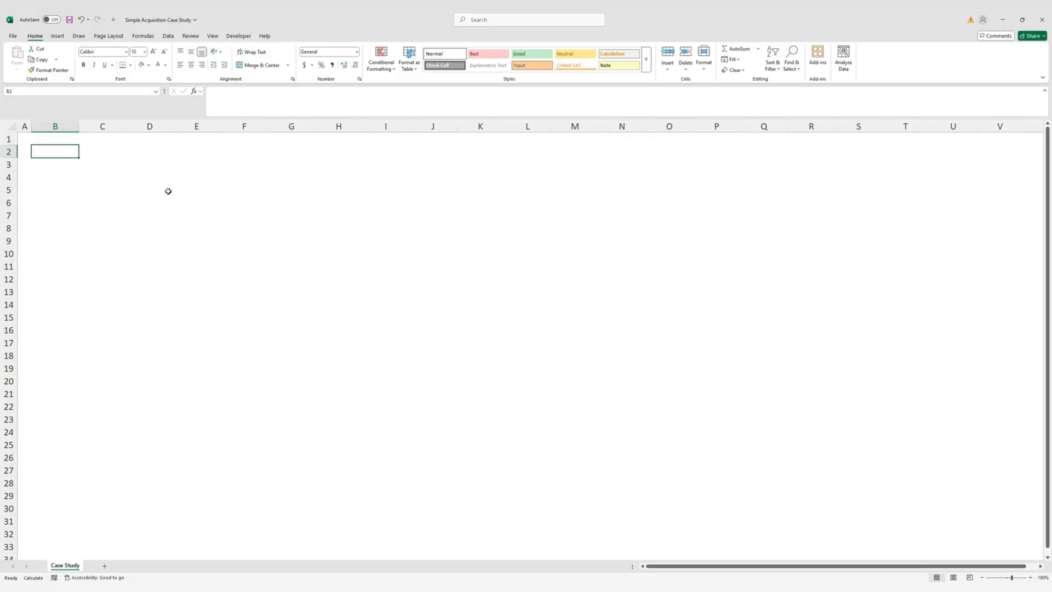
# Enter the labels Property Description, Property Type and Building RSF in B2:B4
pyautogui.write('Prope')
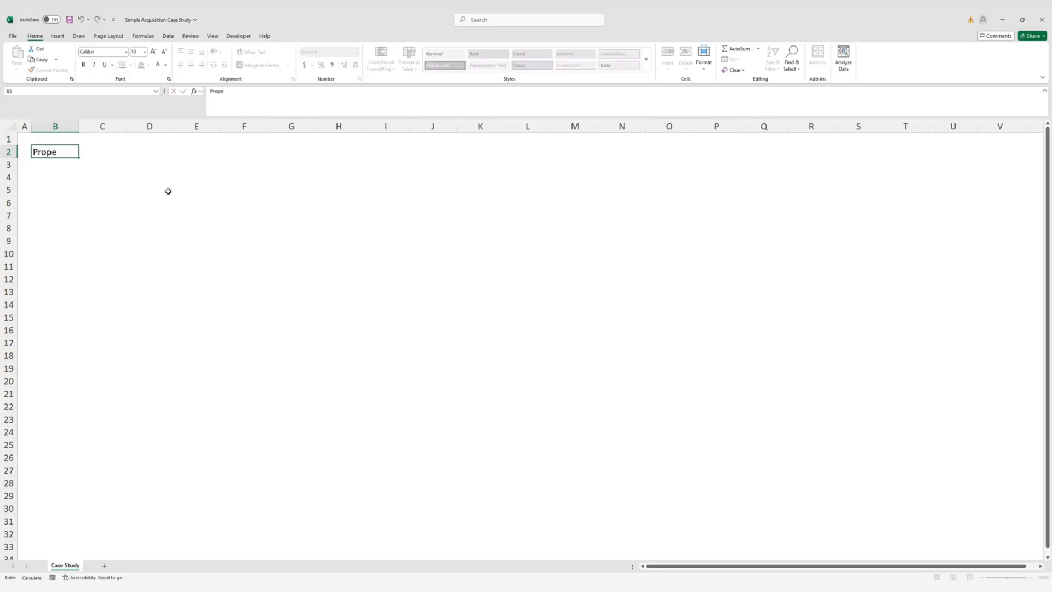
pyautogui.write('rty Description')
pyautogui.hotkey('ctrl', 'Return')
pyautogui.press('Down')
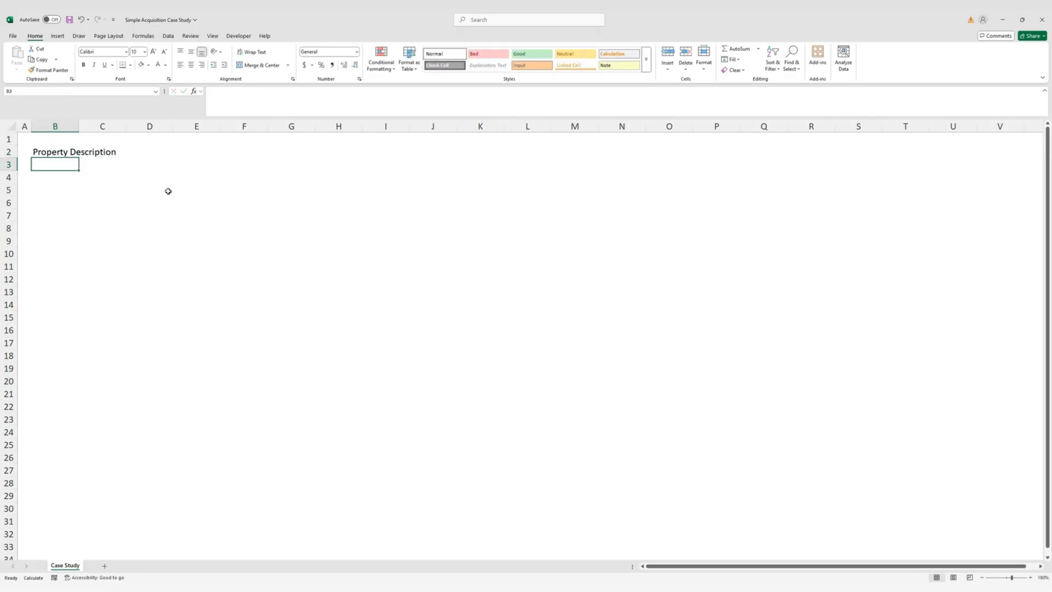
pyautogui.write('Property ')
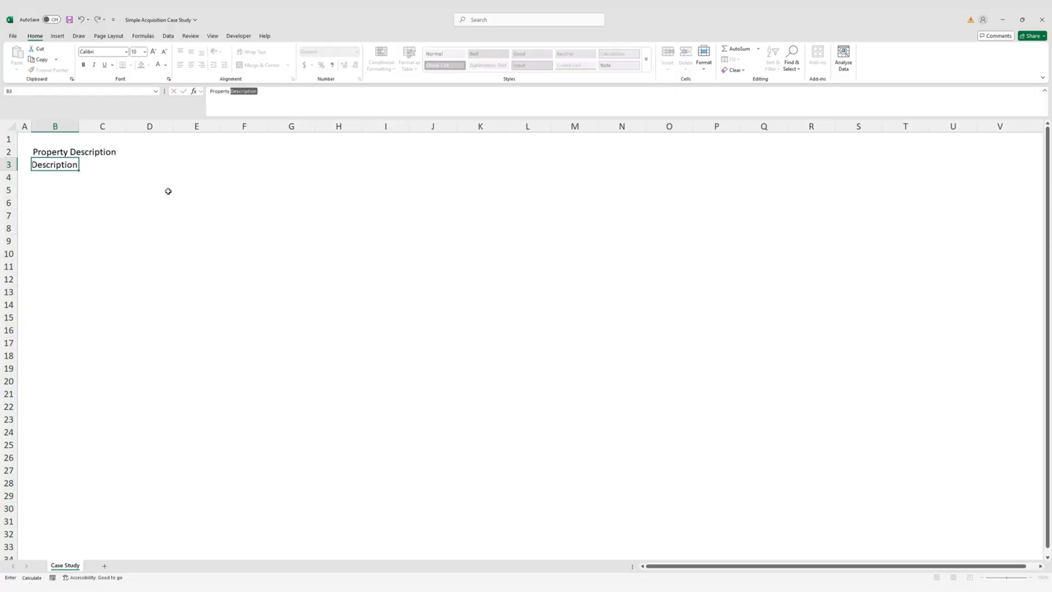
pyautogui.write('Type')
pyautogui.hotkey('ctrl', 'Return')
pyautogui.press('Down')
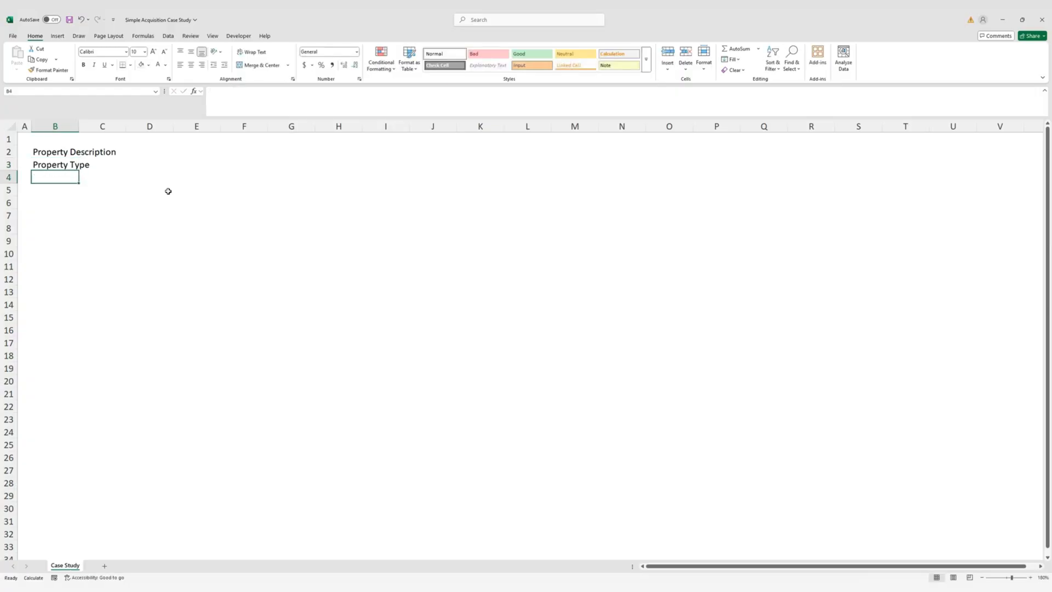
pyautogui.write('Building')
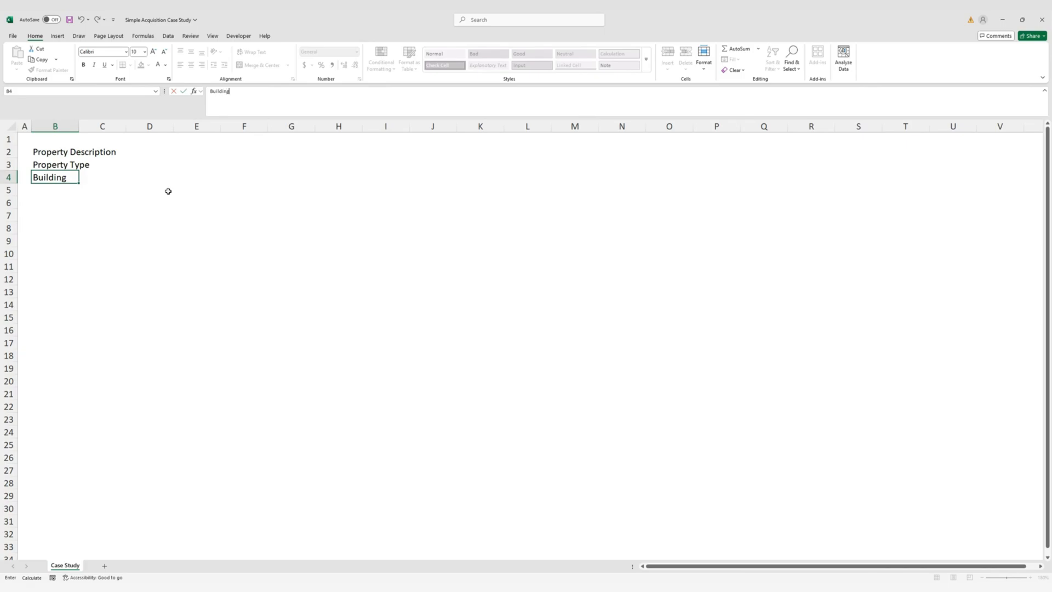
pyautogui.write(' RSF')
pyautogui.hotkey('ctrl', 'Return')
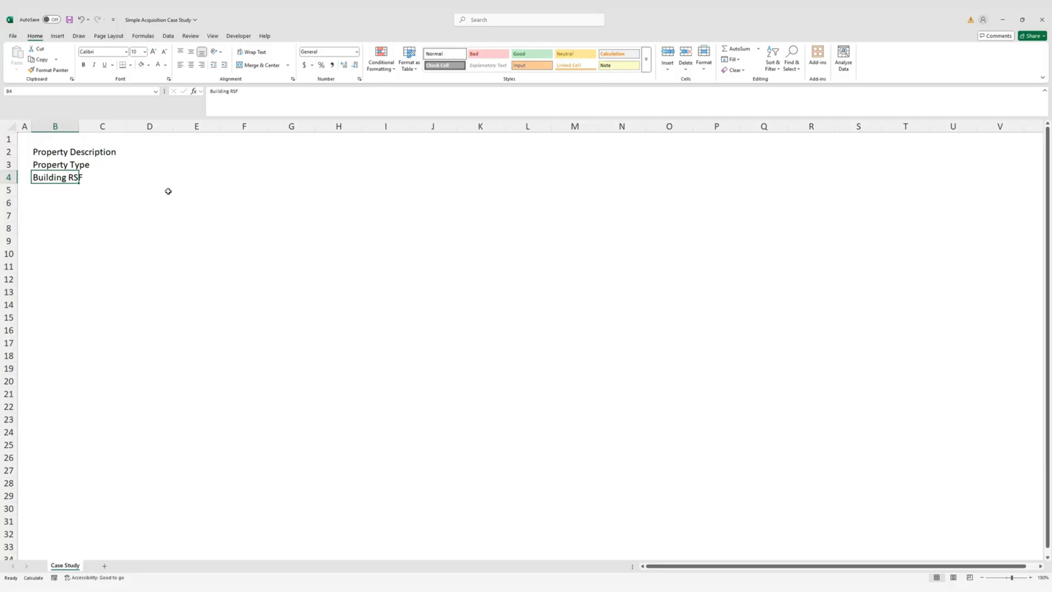
# AutoFit column B's width to its labels
pyautogui.click(69, 150)
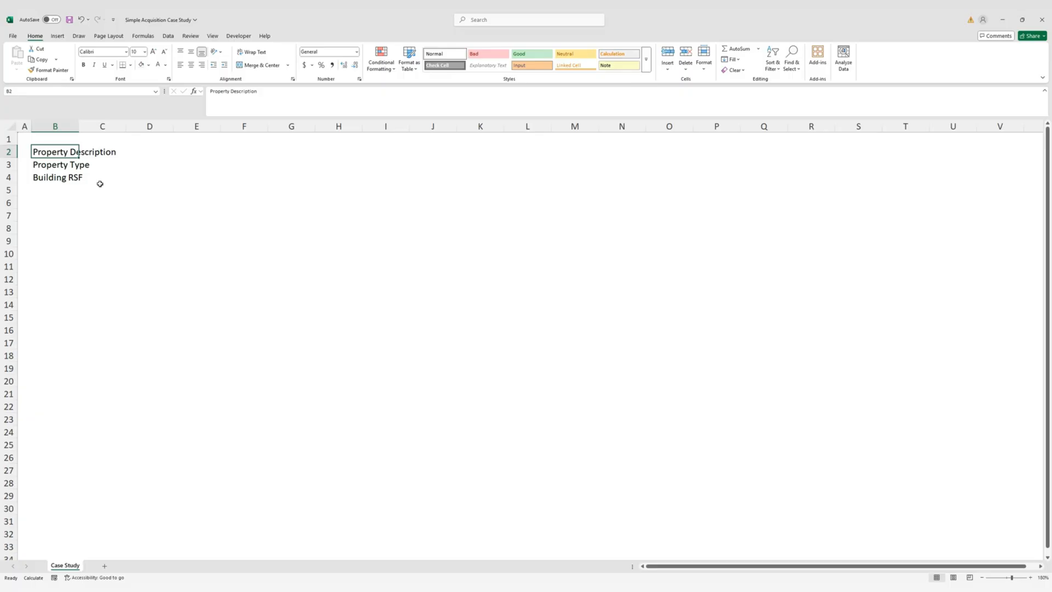
pyautogui.hotkey('ctrl', 'space')
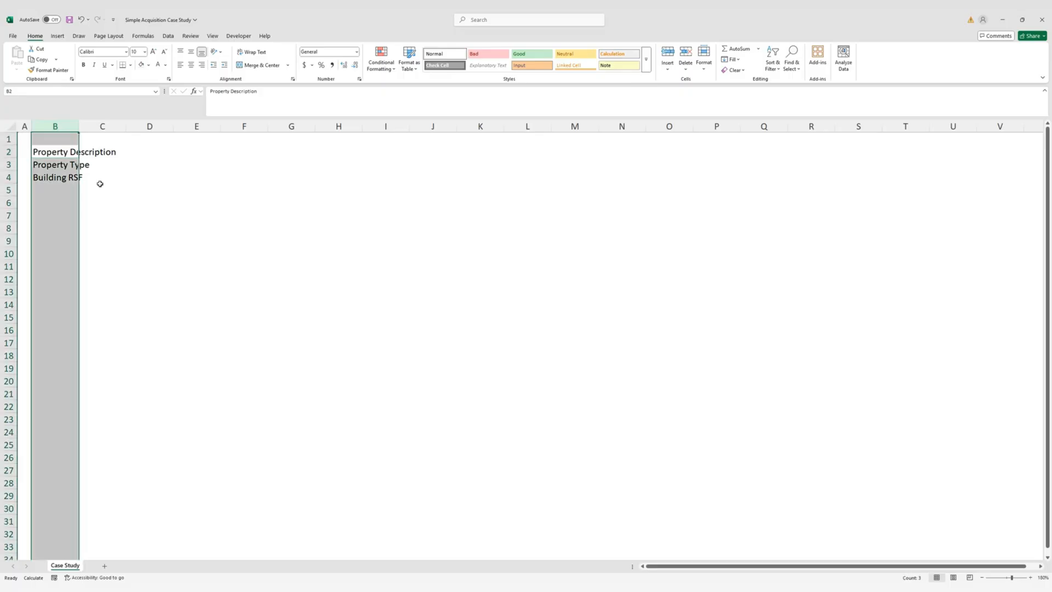
pyautogui.press('alt')
pyautogui.press('h')
pyautogui.press('o')
pyautogui.press('i')
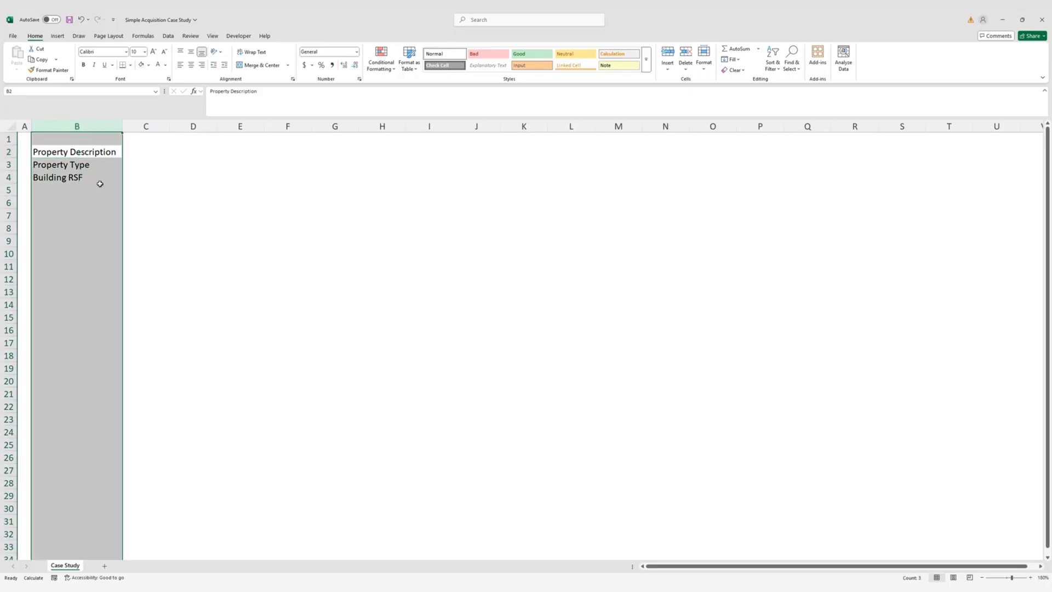
pyautogui.press('Right')
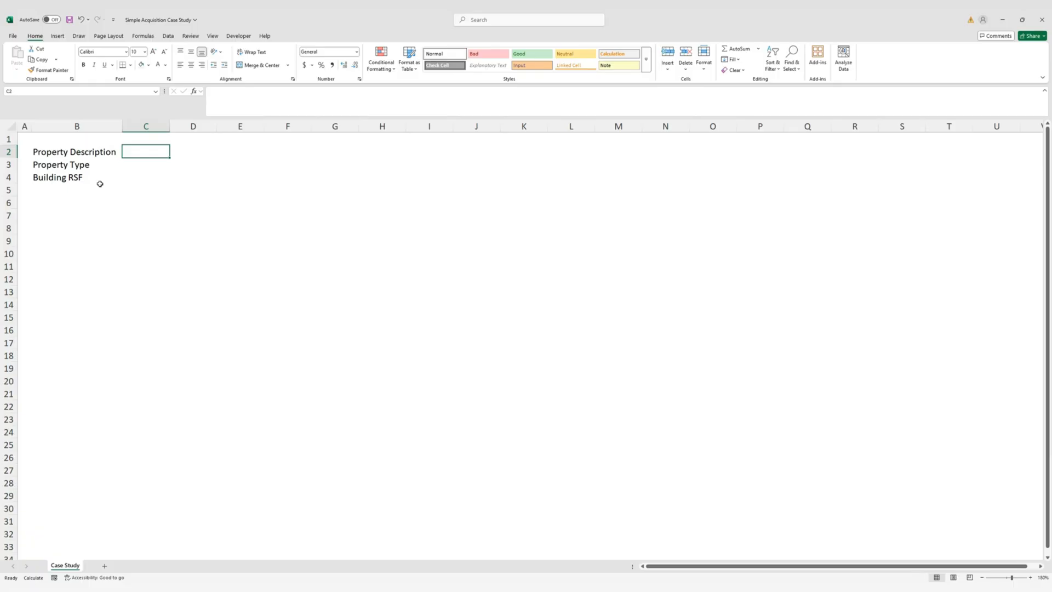
# Enter Retail as the property type in C3, right-aligned
pyautogui.press('Down')
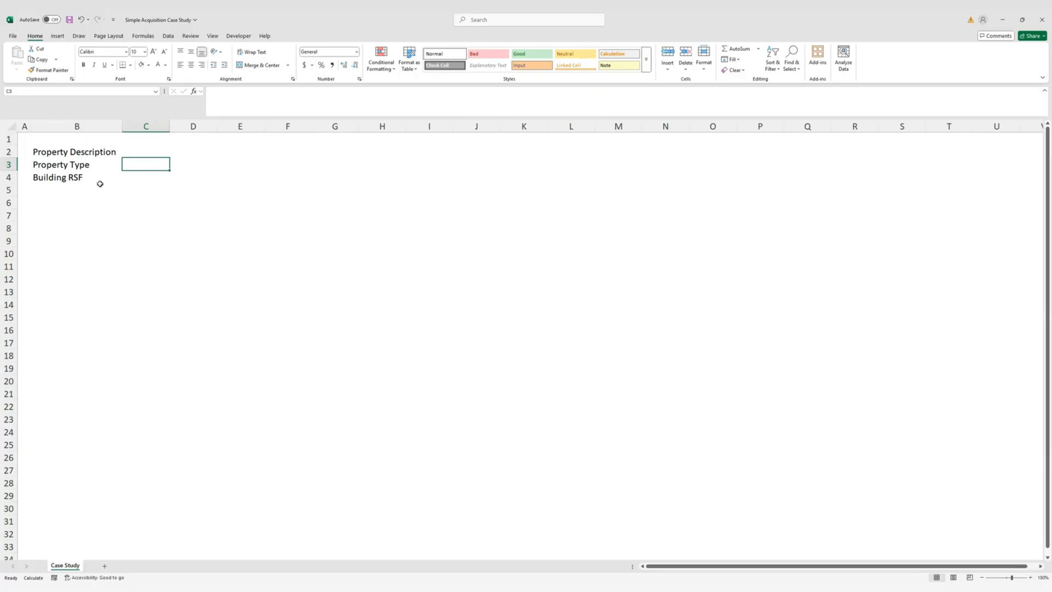
pyautogui.write('Ret')
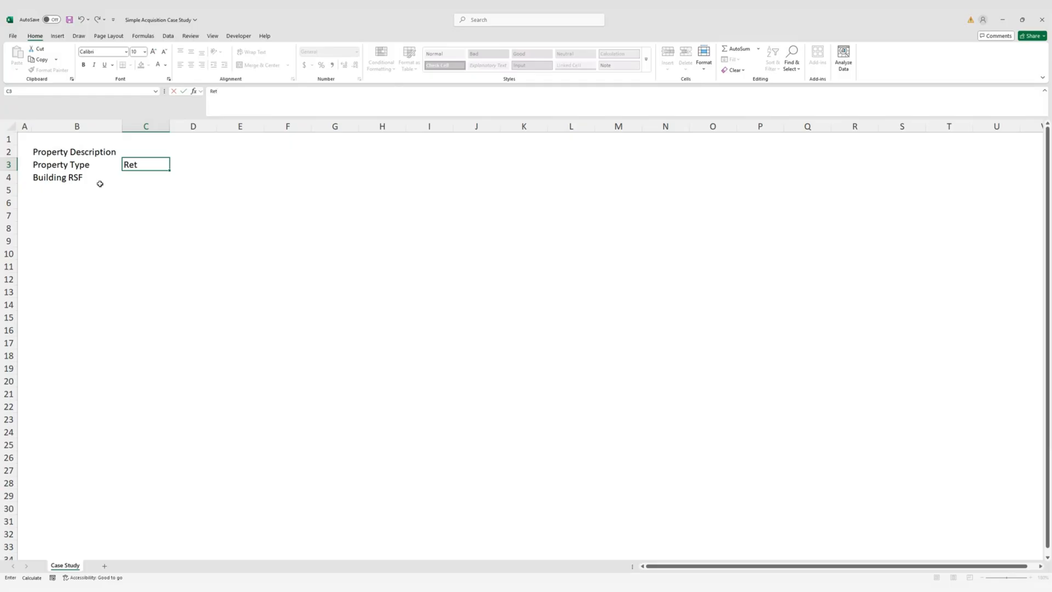
pyautogui.write('ail')
pyautogui.hotkey('ctrl', 'Return')
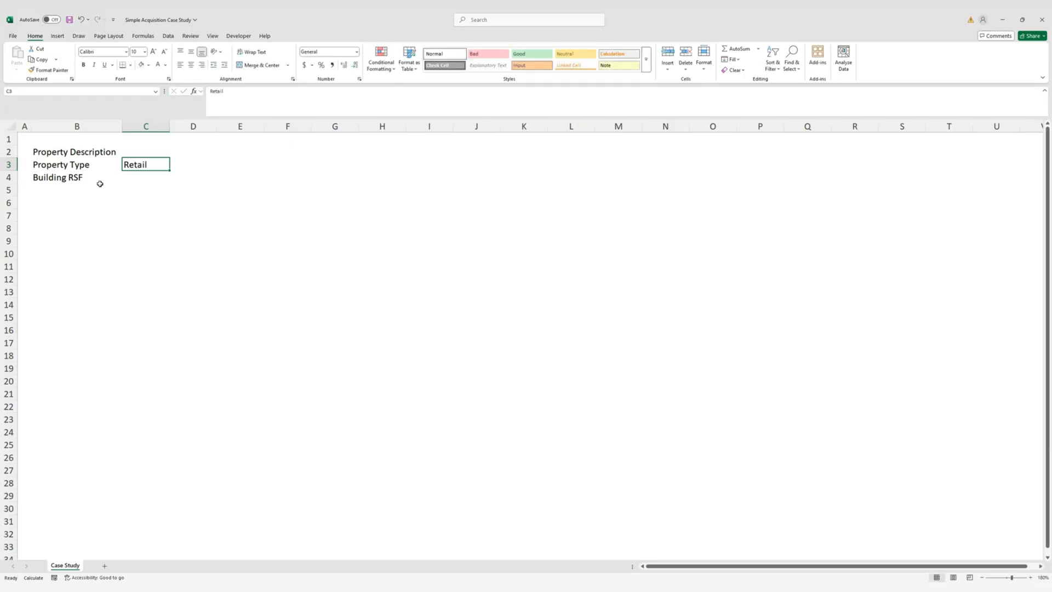
pyautogui.hotkey('alt', 'h')
pyautogui.press('a')
pyautogui.press('r')
# Enter 40,000 as the building RSF in C4
pyautogui.press('Down')
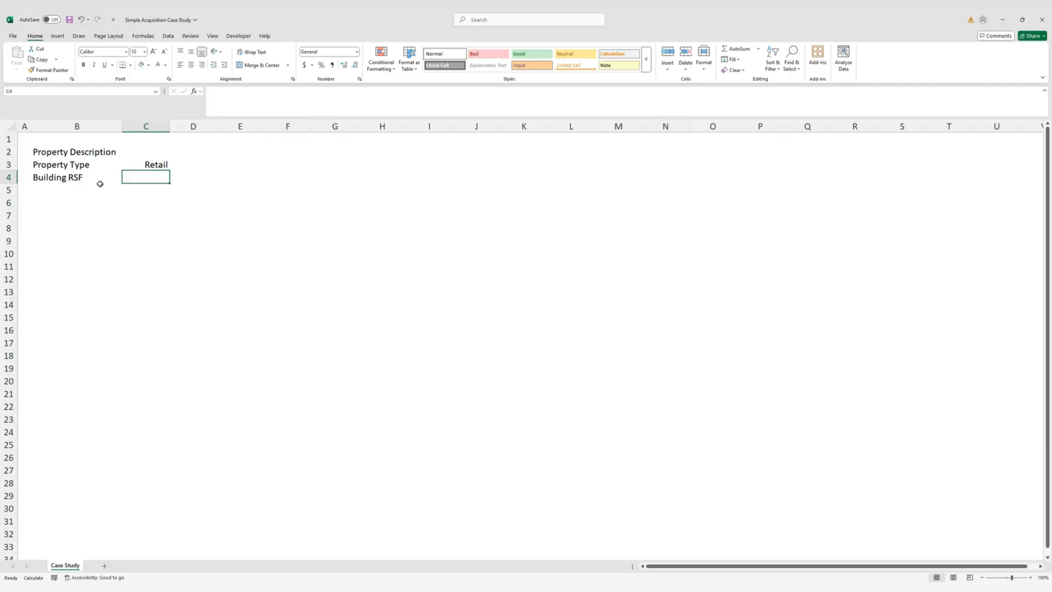
pyautogui.write('40,000')
pyautogui.hotkey('ctrl', 'Return')
pyautogui.press('Up')
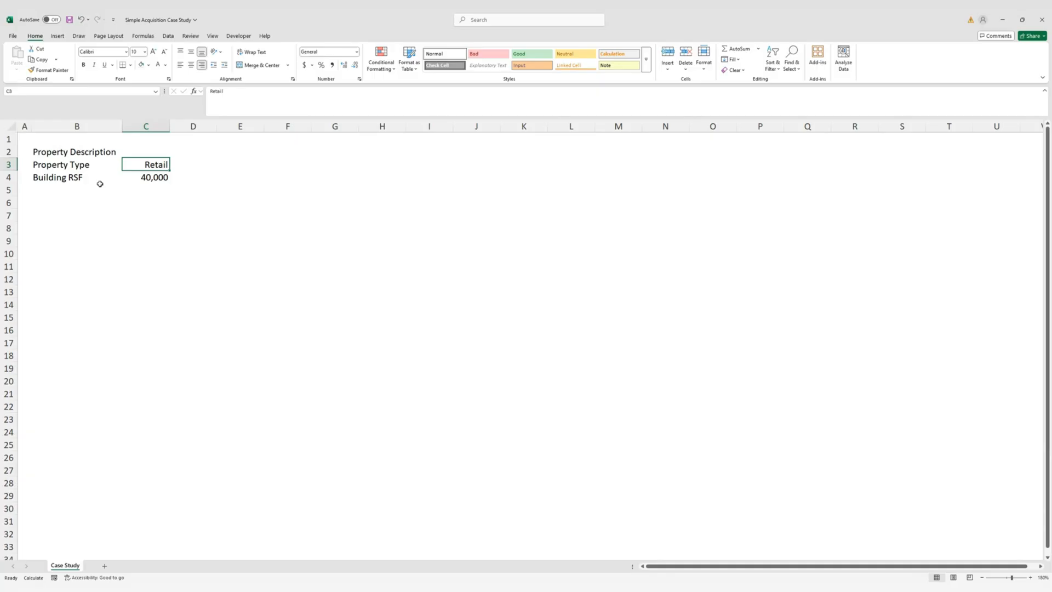
# Give the C3:C4 inputs a custom blue font colour with Blue set to 255
pyautogui.hotkey('shift', 'Down')
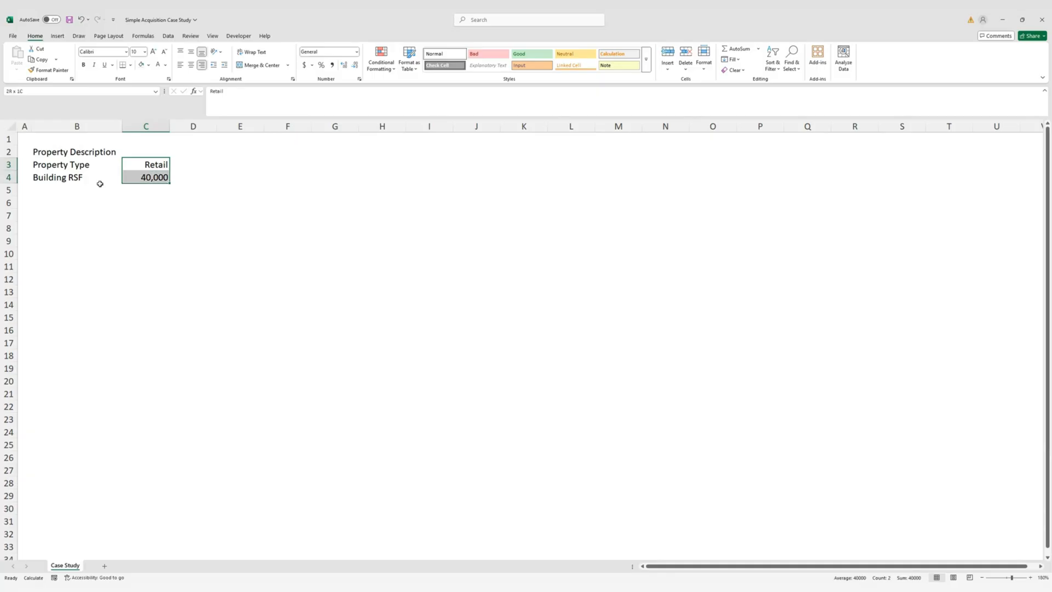
pyautogui.press('alt')
pyautogui.press('h')
pyautogui.press('f')
pyautogui.press('c')
pyautogui.press('m')
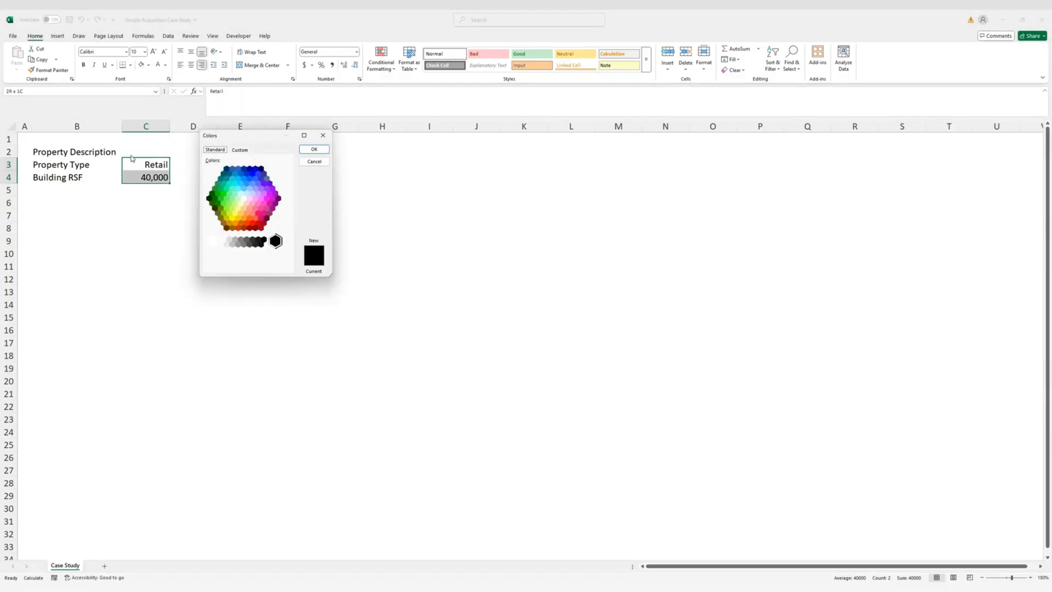
pyautogui.click(247, 151)
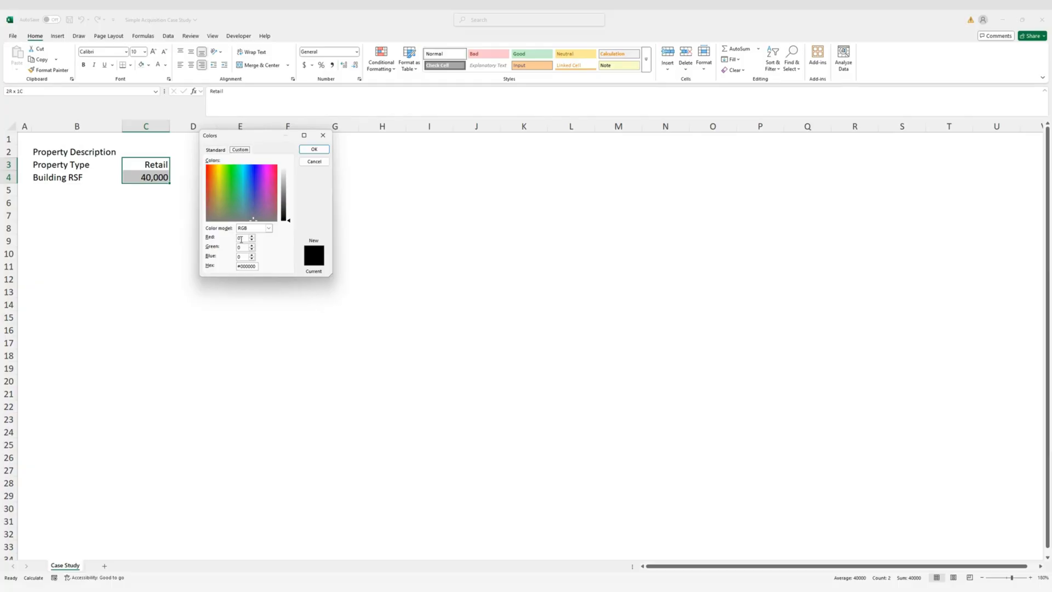
pyautogui.click(245, 257)
pyautogui.write('255255')
pyautogui.press('Return')
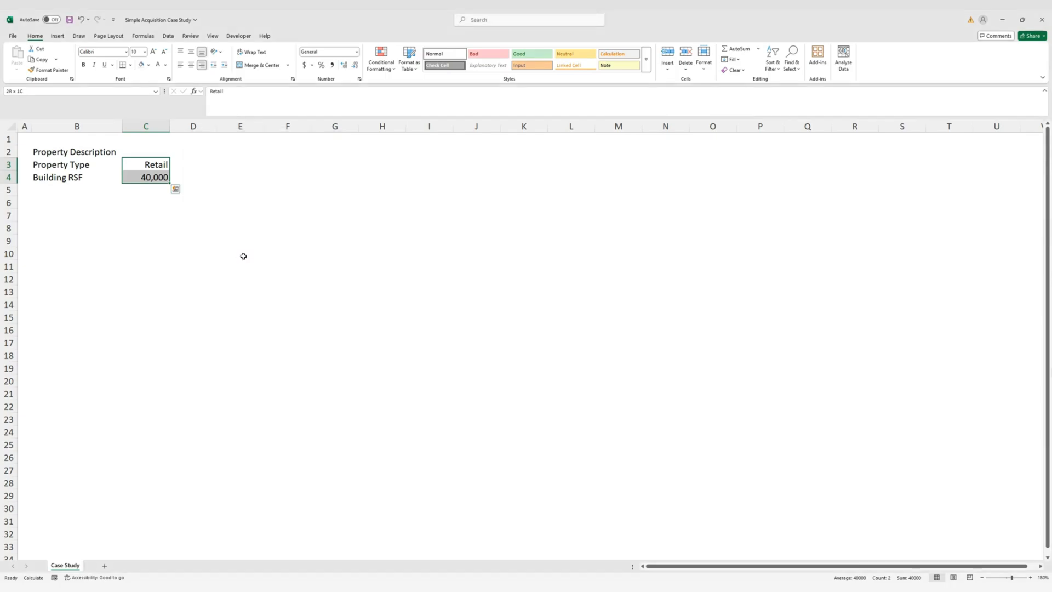
pyautogui.click(132, 239)
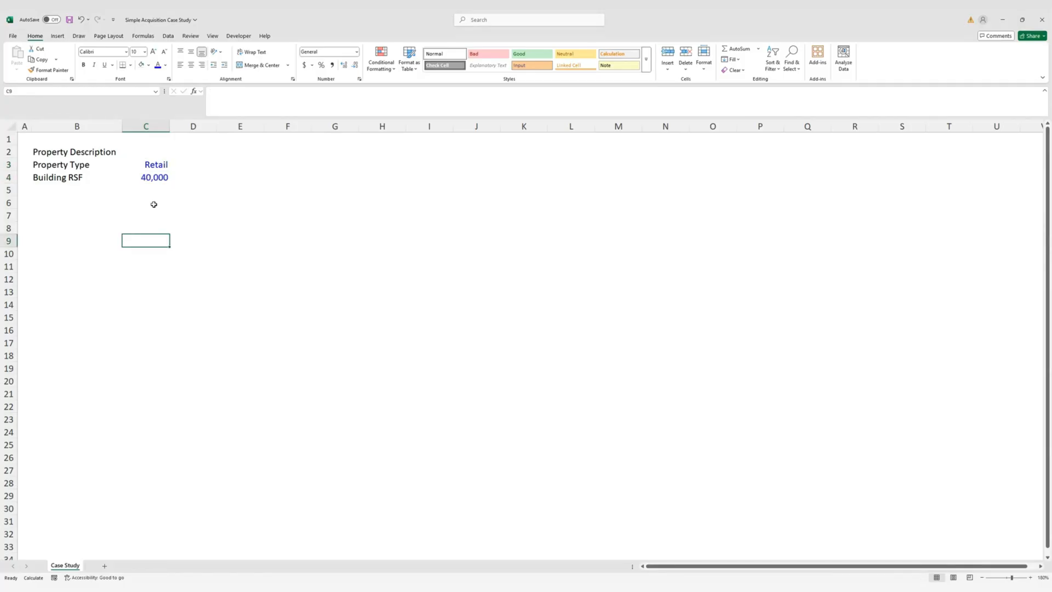
pyautogui.click(156, 179)
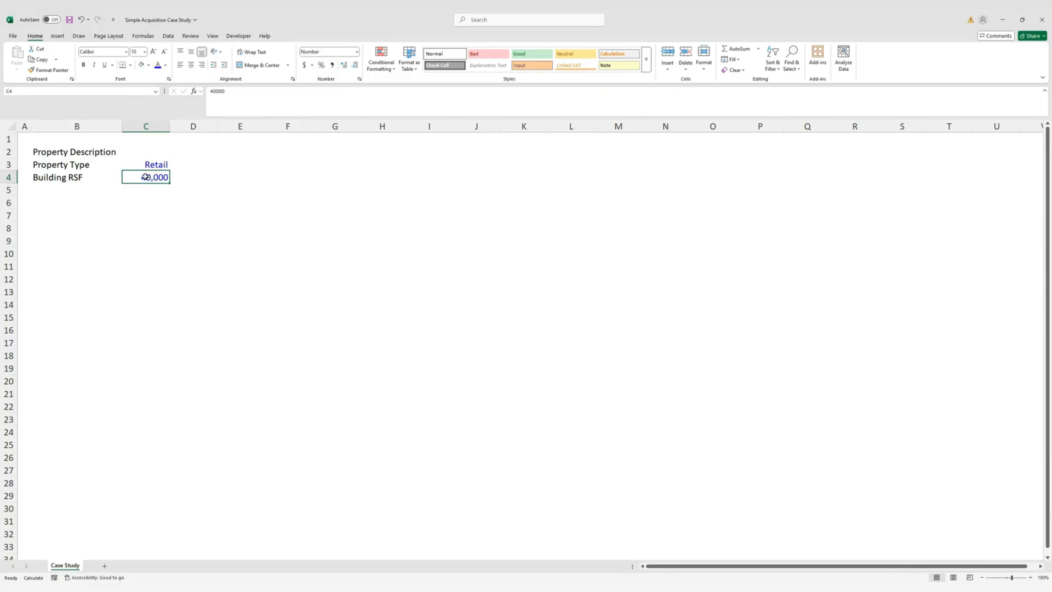
pyautogui.click(74, 154)
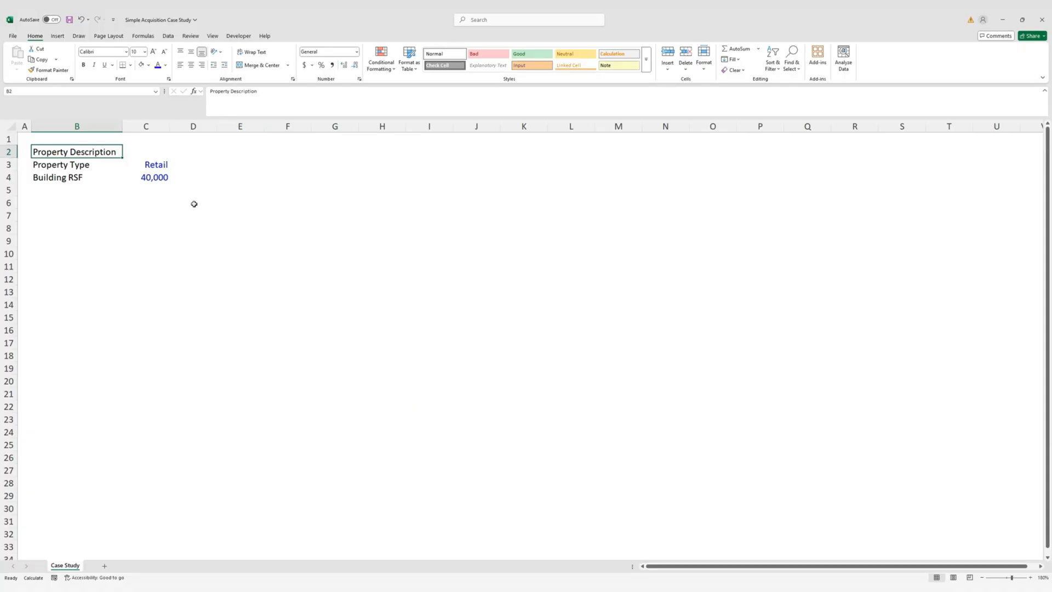
# Center the Property Description heading across B2:C2 using Center Across Selection
pyautogui.hotkey('shift', 'Right')
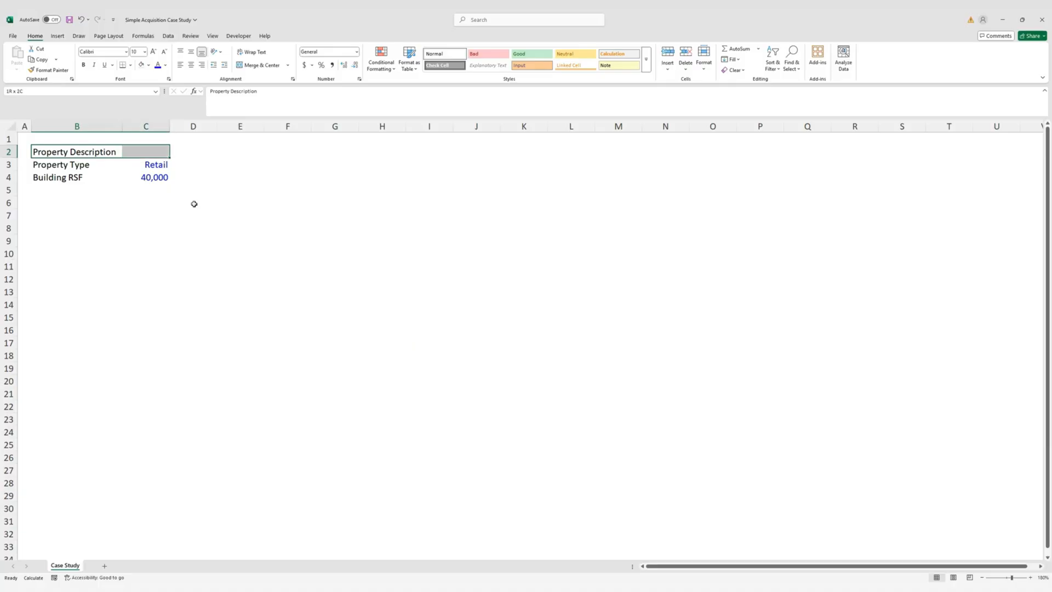
pyautogui.hotkey('ctrl', '1')
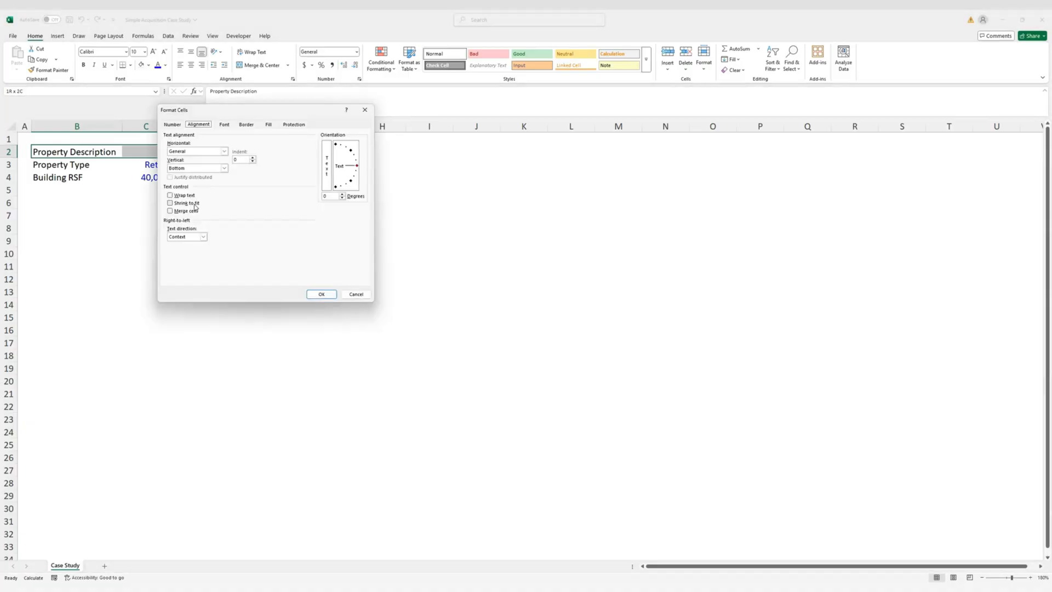
pyautogui.click(225, 152)
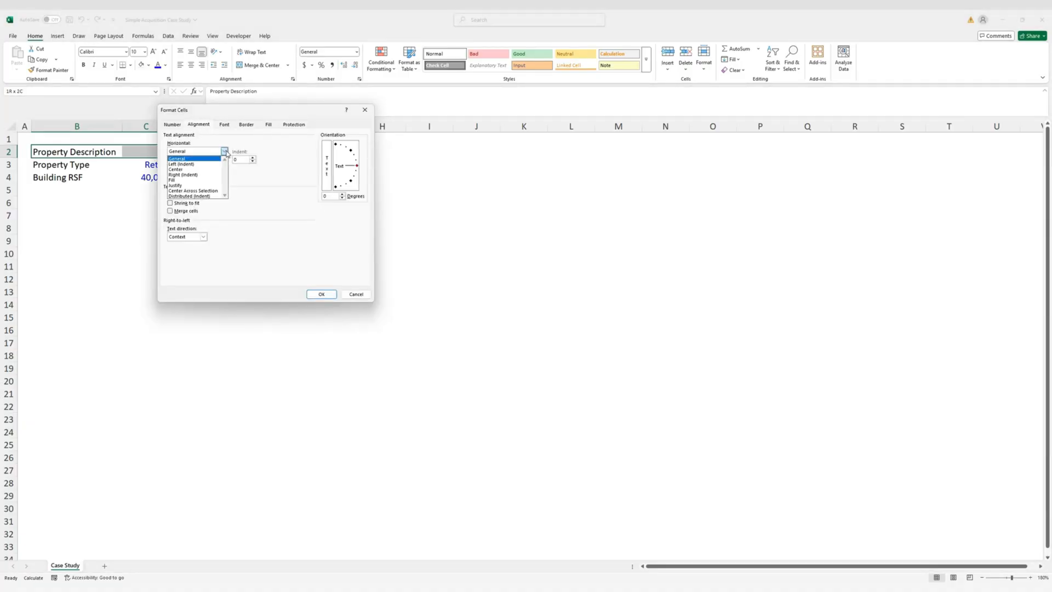
pyautogui.click(214, 191)
pyautogui.click(322, 294)
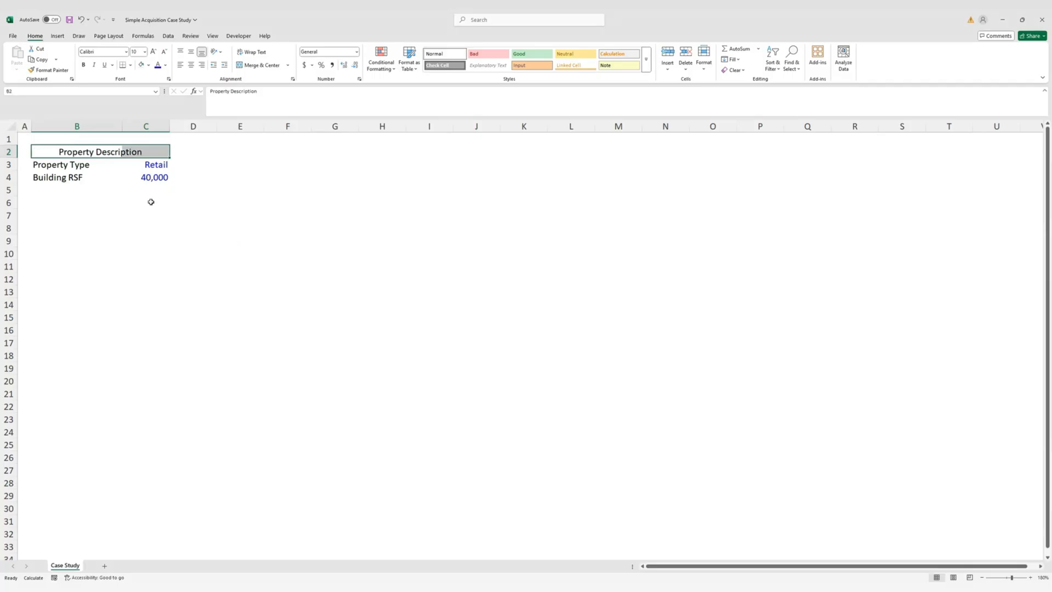
pyautogui.click(105, 190)
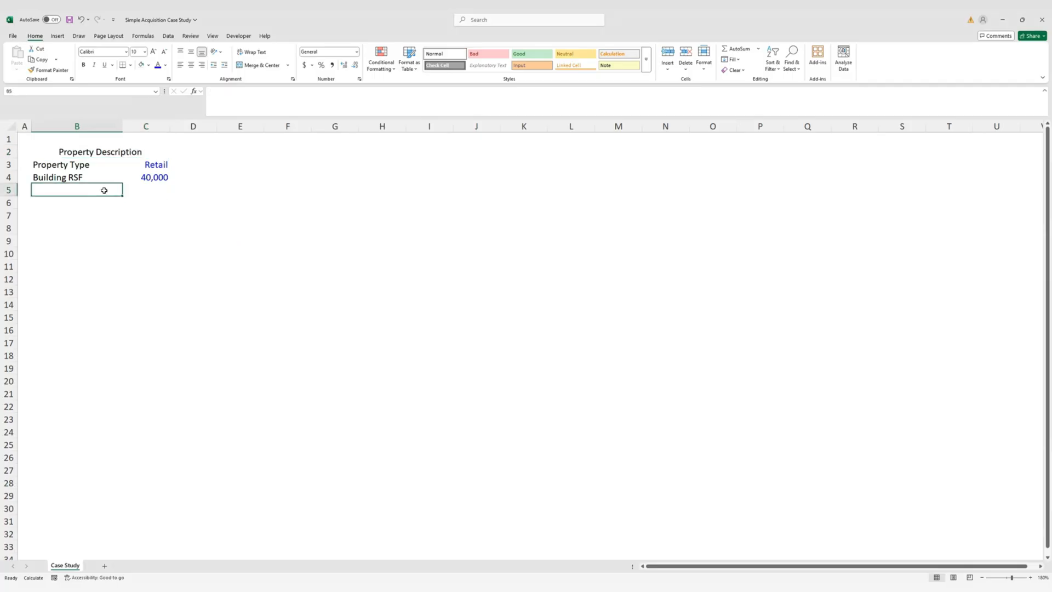
# Apply borders to the B2:C4 table and reselect the B2:C2 header
pyautogui.click(66, 152)
pyautogui.click(146, 156)
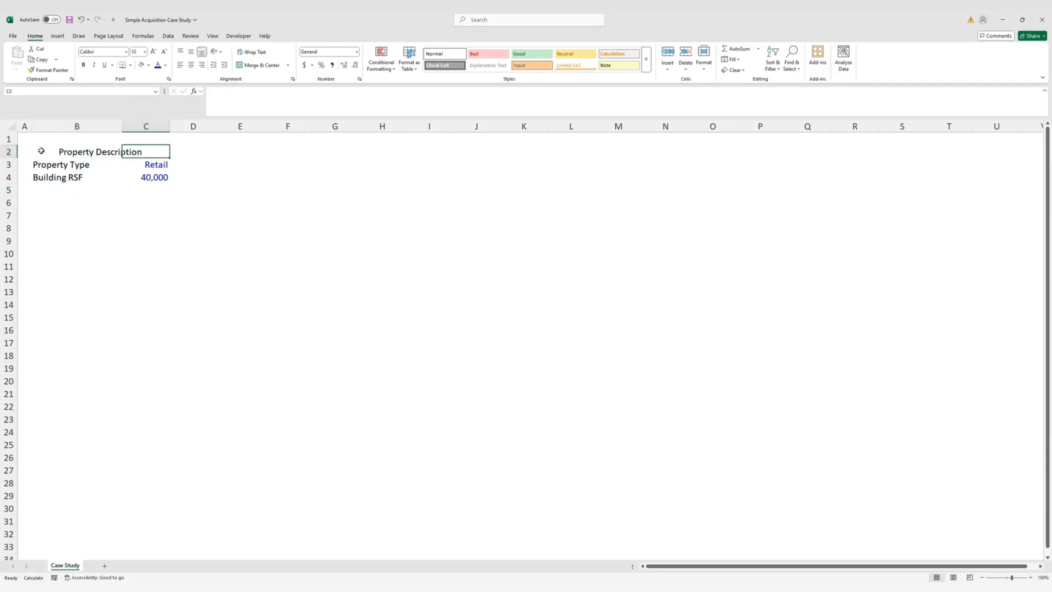
pyautogui.hotkey('shift', 'Left')
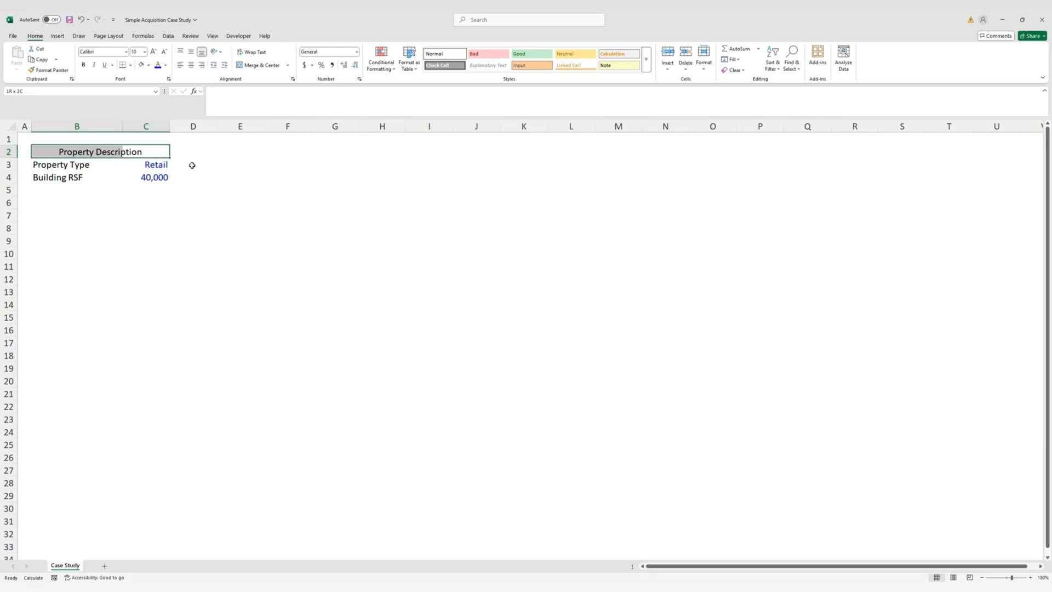
pyautogui.press('alt')
pyautogui.press('h')
pyautogui.press('b')
pyautogui.press('s')
pyautogui.press('Down')
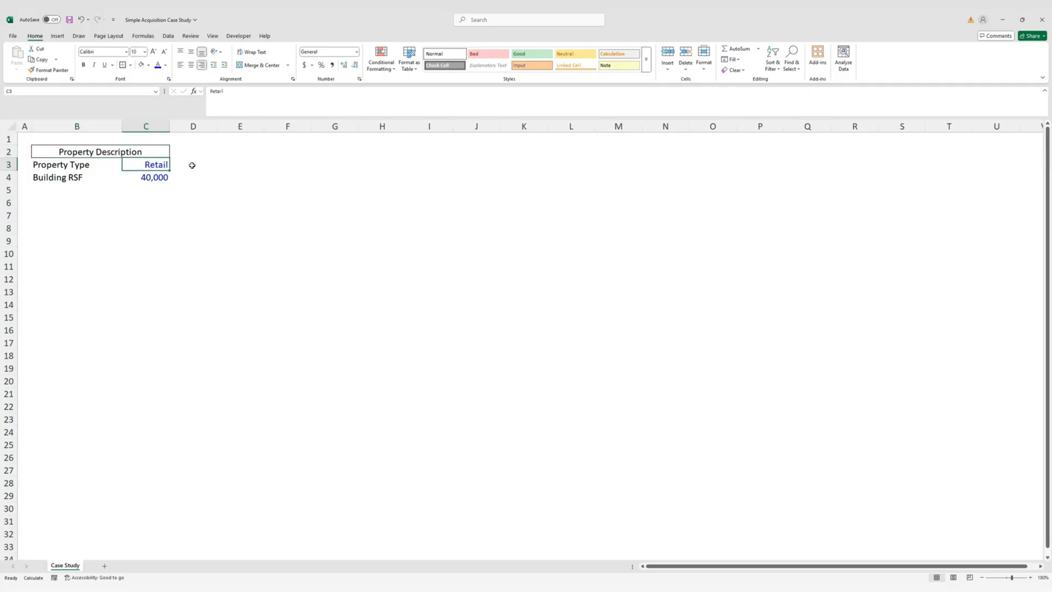
pyautogui.press('Up')
pyautogui.hotkey('shift', 'Left')
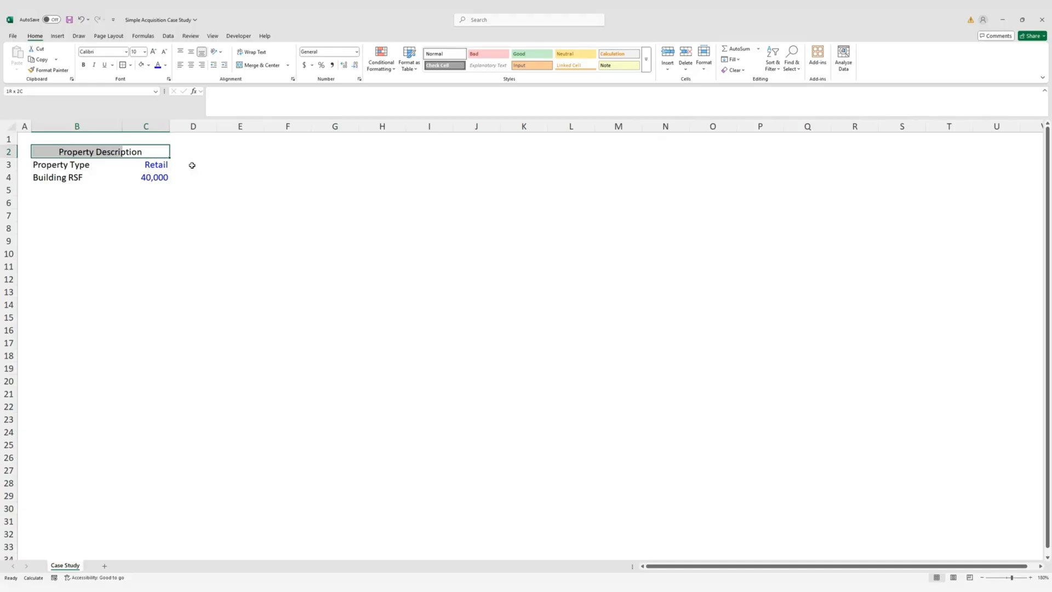
pyautogui.hotkey('alt', 'h')
# Fill the B2:C2 header with custom RGB 157, 180, 202
pyautogui.press('h')
pyautogui.press('m')
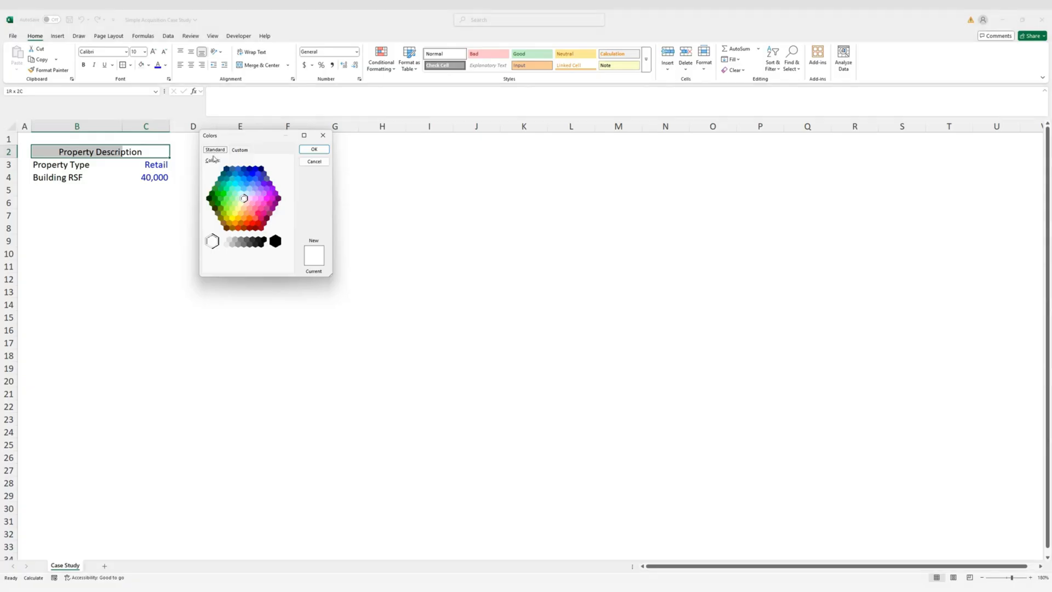
pyautogui.click(241, 149)
pyautogui.click(247, 239)
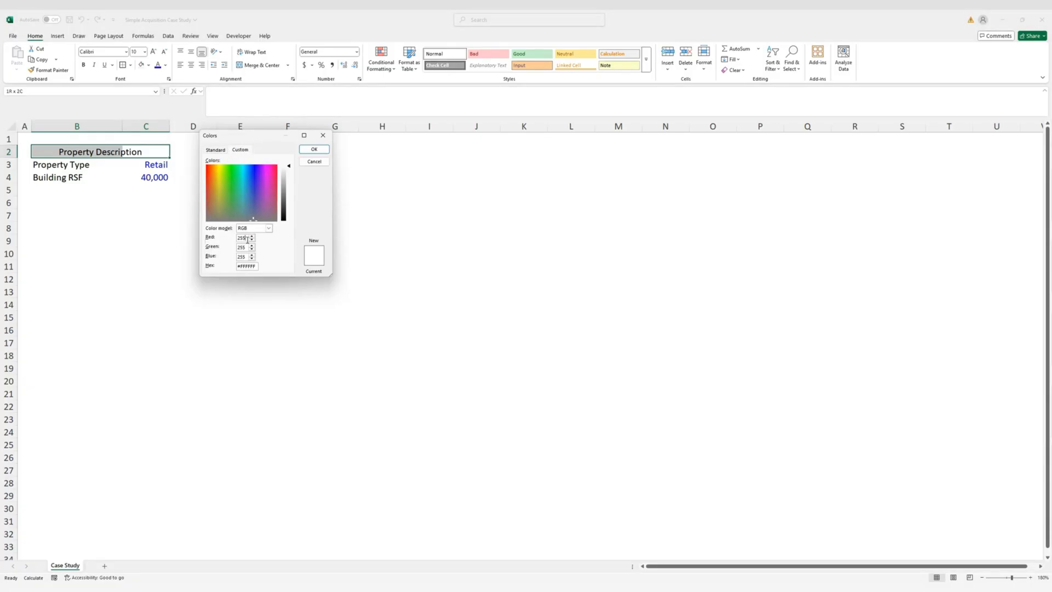
pyautogui.press('BackSpace')
pyautogui.press('BackSpace')
pyautogui.write('157')
pyautogui.press('Tab')
pyautogui.write('180')
pyautogui.press('Tab')
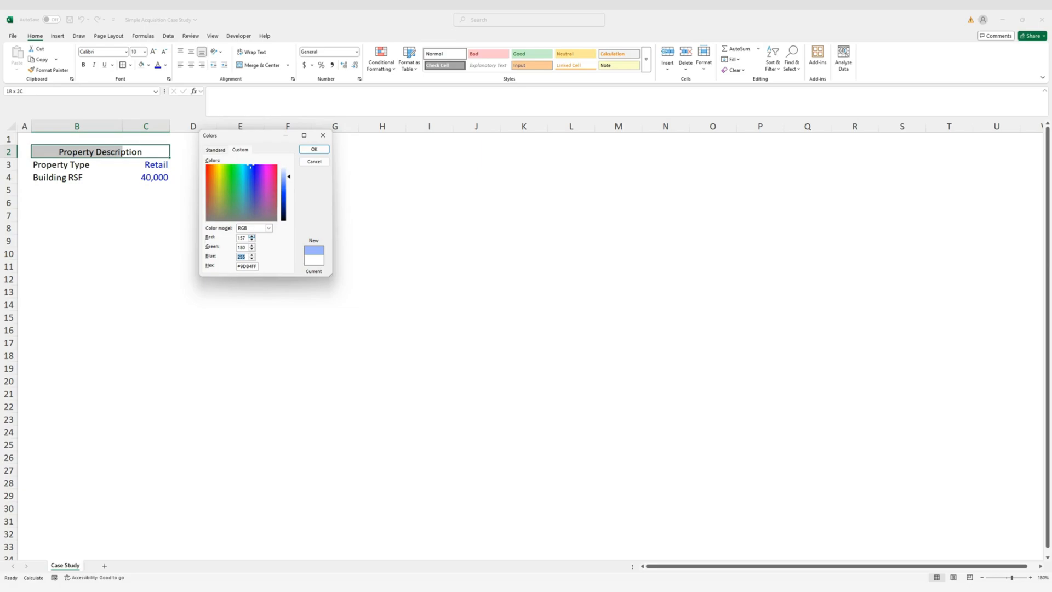
pyautogui.write('202')
pyautogui.press('Return')
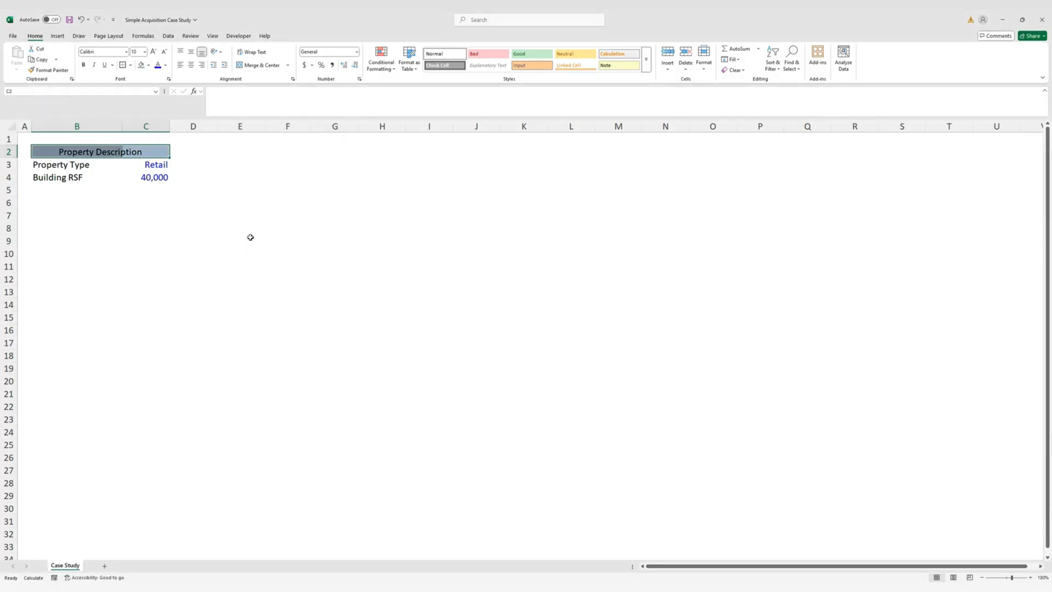
# Make the Property Description header text bold and white
pyautogui.press('Down')
pyautogui.press('Down')
pyautogui.press('Up')
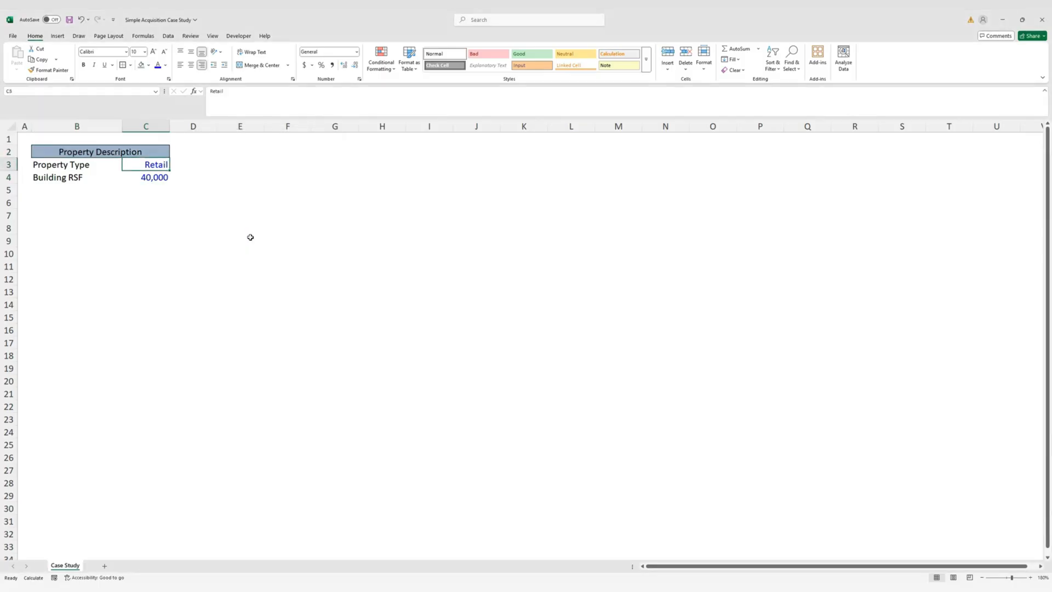
pyautogui.press('Up')
pyautogui.hotkey('shift', 'Left')
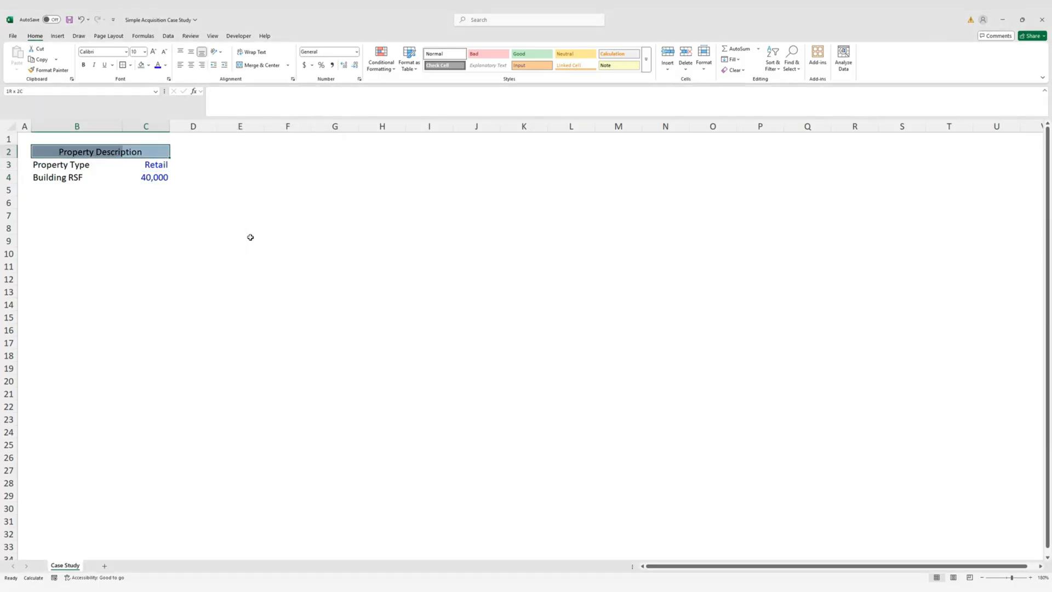
pyautogui.hotkey('ctrl', 'b')
pyautogui.hotkey('alt', 'h')
pyautogui.press('f')
pyautogui.press('c')
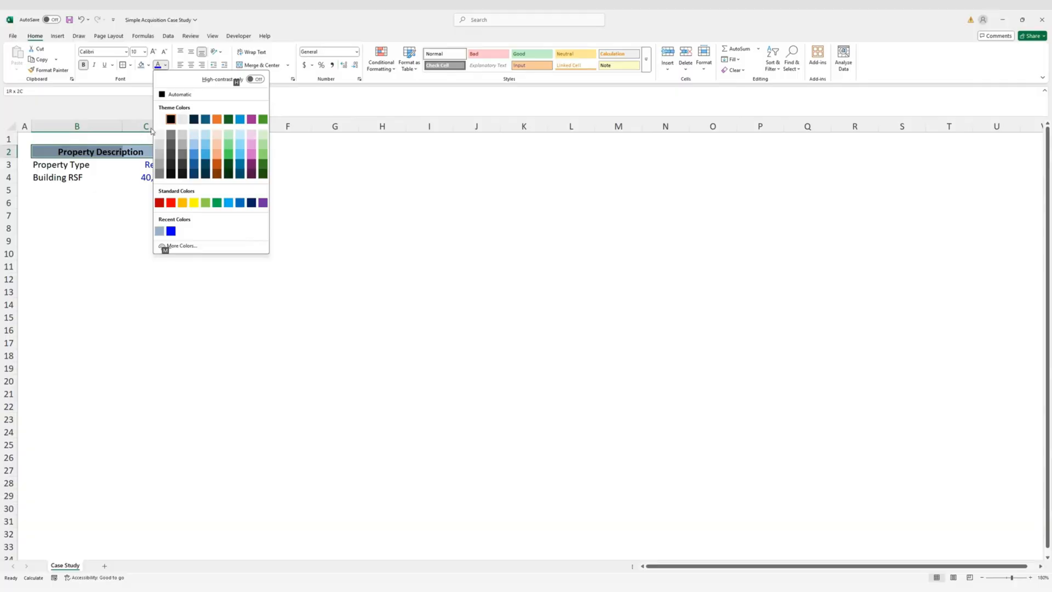
pyautogui.click(160, 120)
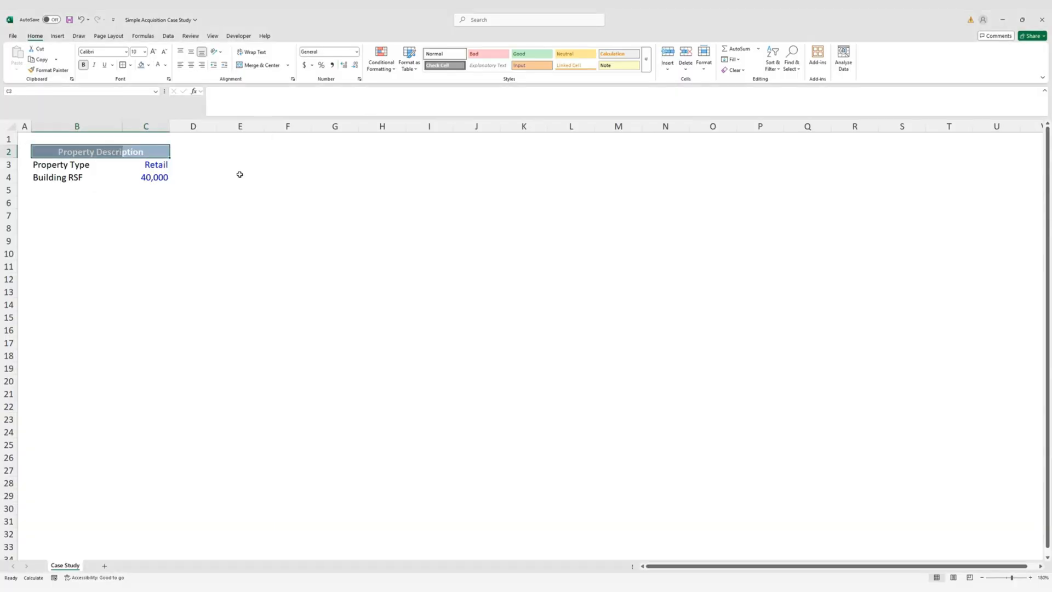
# Shade the B3:B4 label cells with White, Darker 5% fill
pyautogui.click(240, 174)
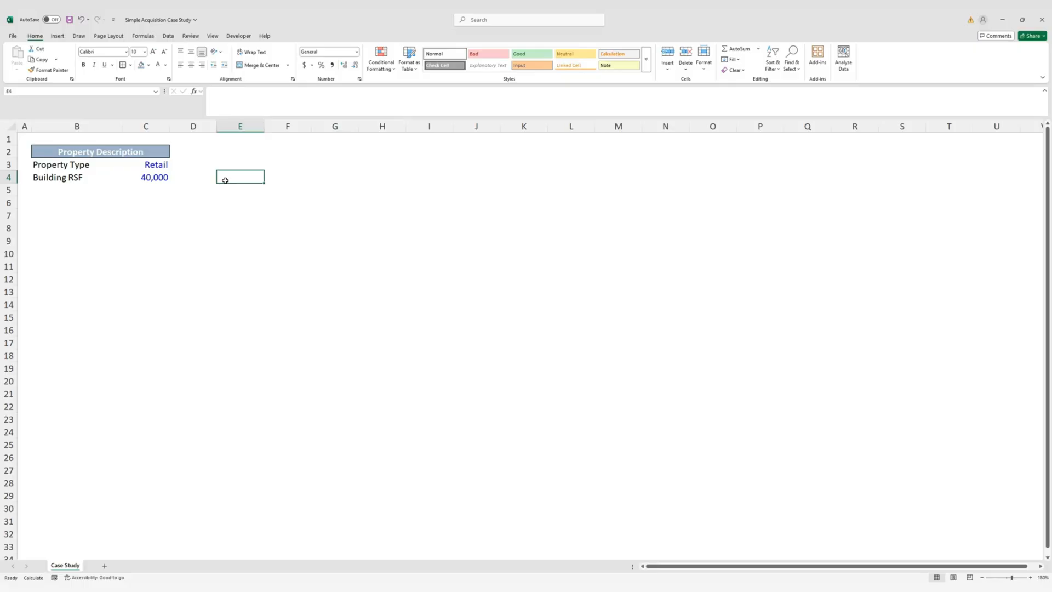
pyautogui.press('Left')
pyautogui.press('Left')
pyautogui.press('Left')
pyautogui.press('Up')
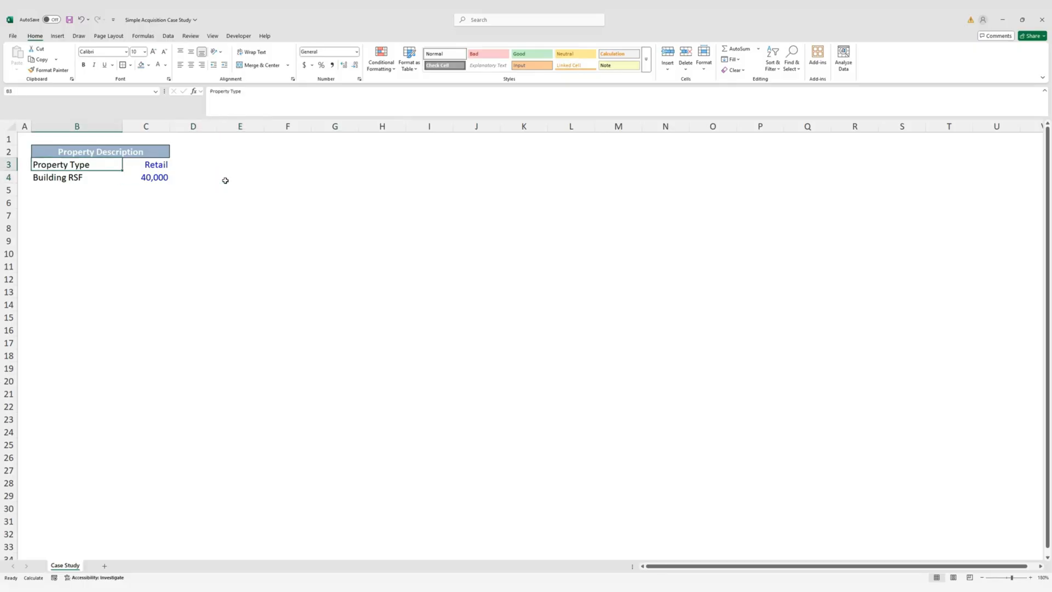
pyautogui.hotkey('shift', 'Down')
pyautogui.hotkey('shift', 'Right')
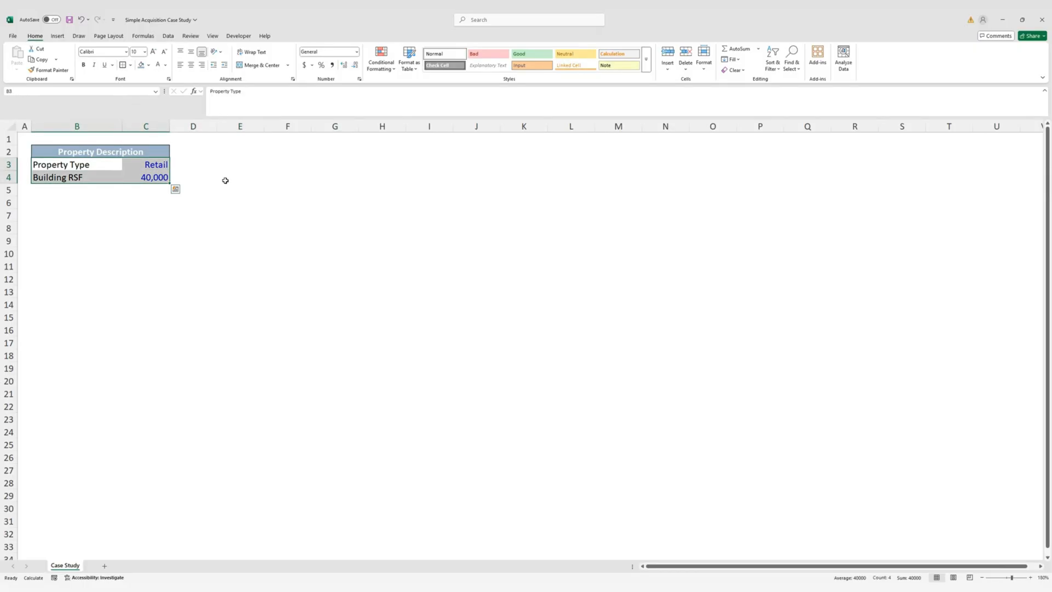
pyautogui.press('Down')
pyautogui.hotkey('shift', 'Down')
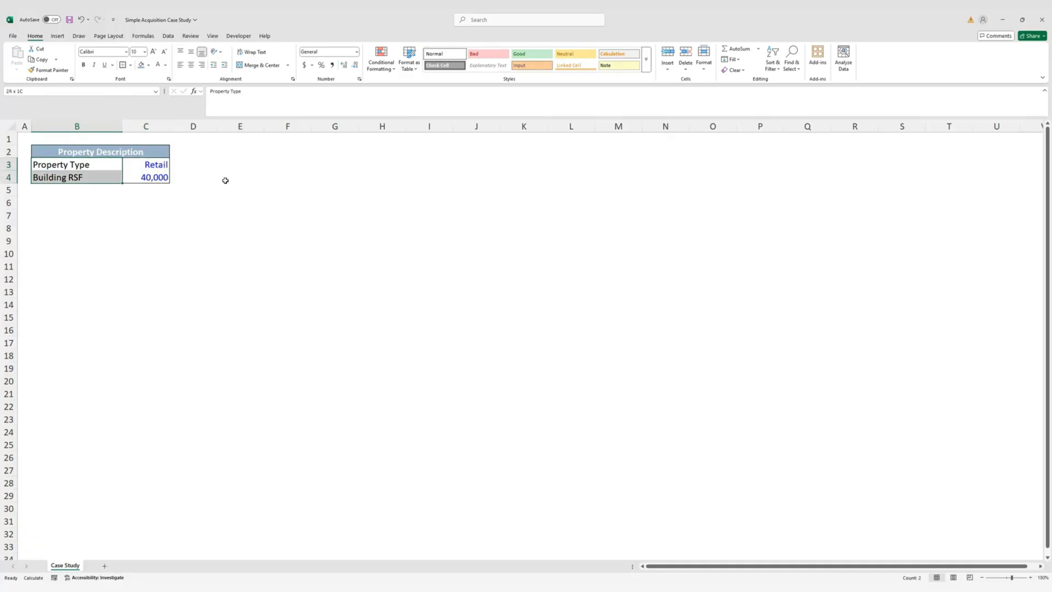
pyautogui.press('alt')
pyautogui.press('alt')
pyautogui.press('h')
pyautogui.press('h')
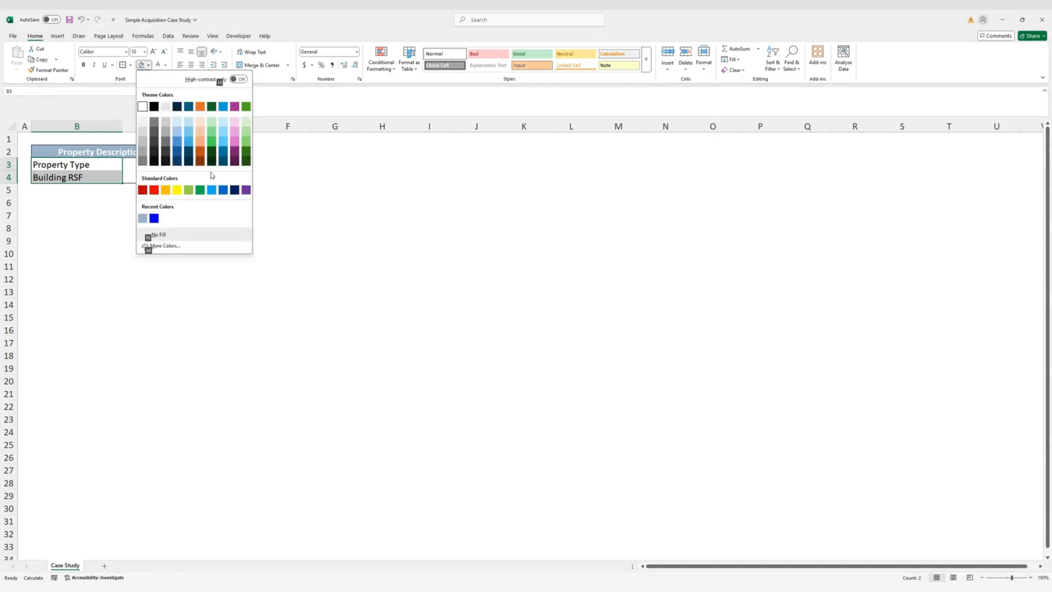
pyautogui.click(143, 121)
pyautogui.click(82, 208)
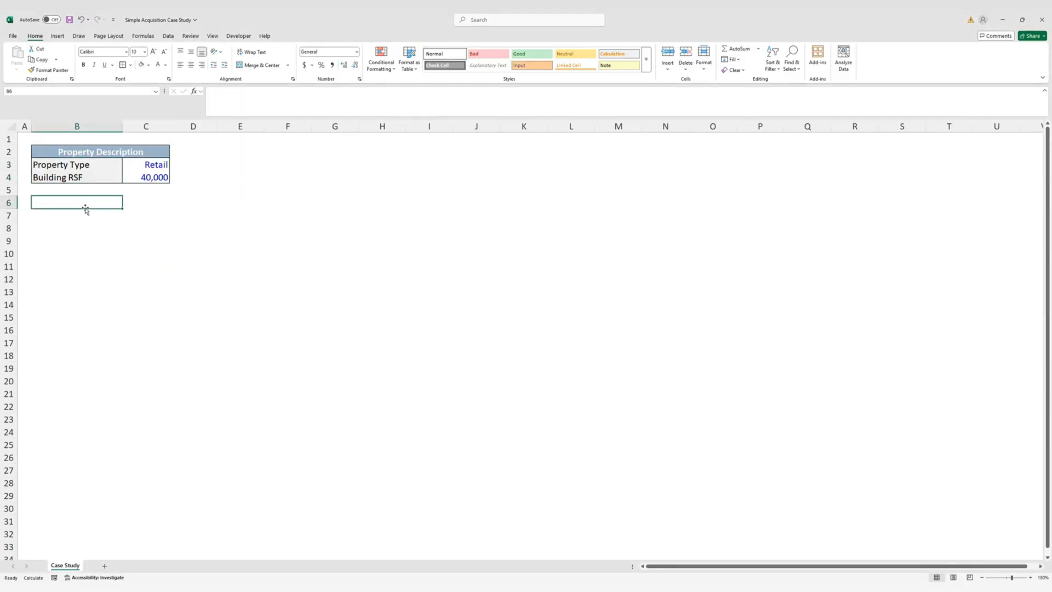
# Copy the Property Description table to B6 and clear its text, keeping the formatting
pyautogui.press('Up')
pyautogui.press('Up')
pyautogui.press('Up')
pyautogui.press('Up')
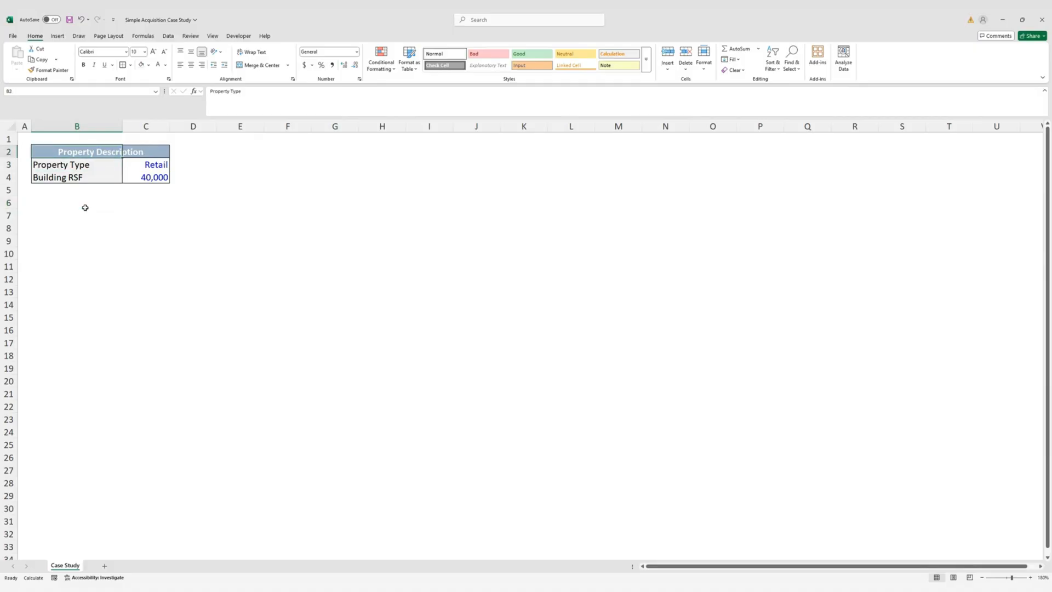
pyautogui.hotkey('shift', 'Right')
pyautogui.hotkey('shift', 'Down')
pyautogui.hotkey('shift', 'Down')
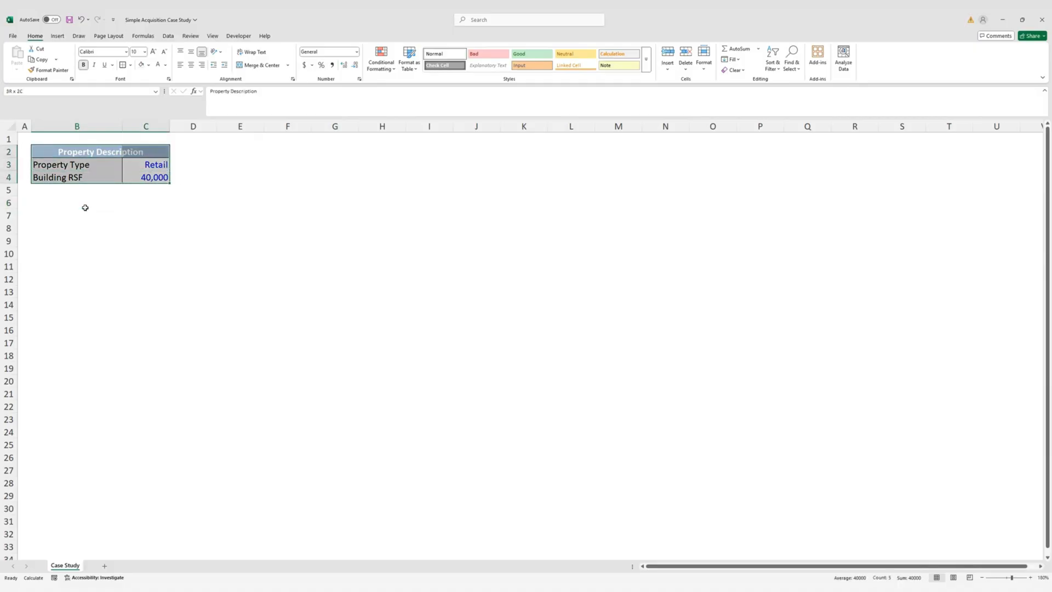
pyautogui.hotkey('ctrl', 'c')
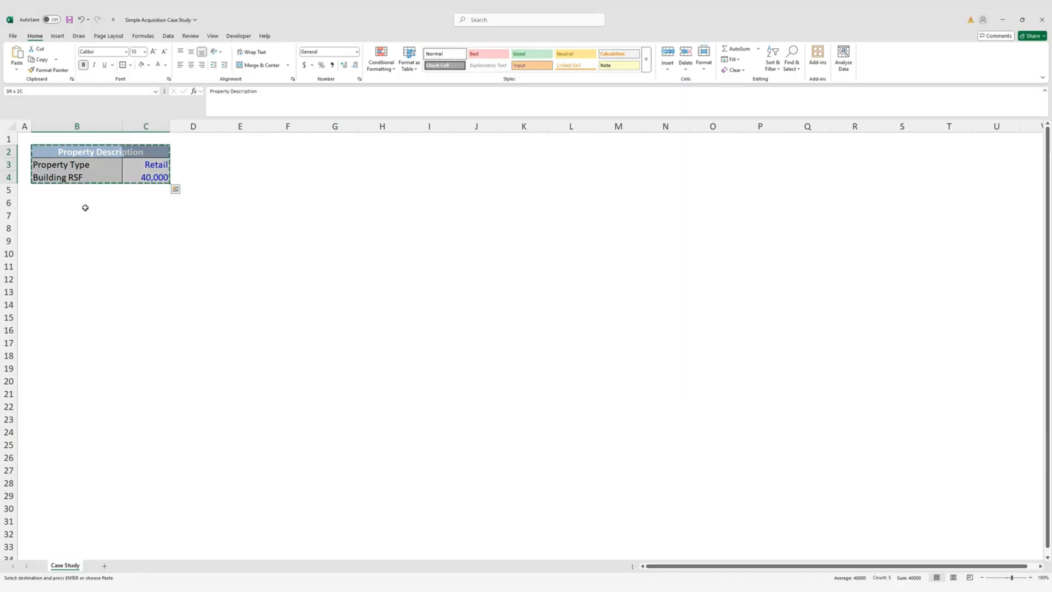
pyautogui.press('Down')
pyautogui.press('Down')
pyautogui.press('Down')
pyautogui.press('Down')
pyautogui.hotkey('ctrl', 'v')
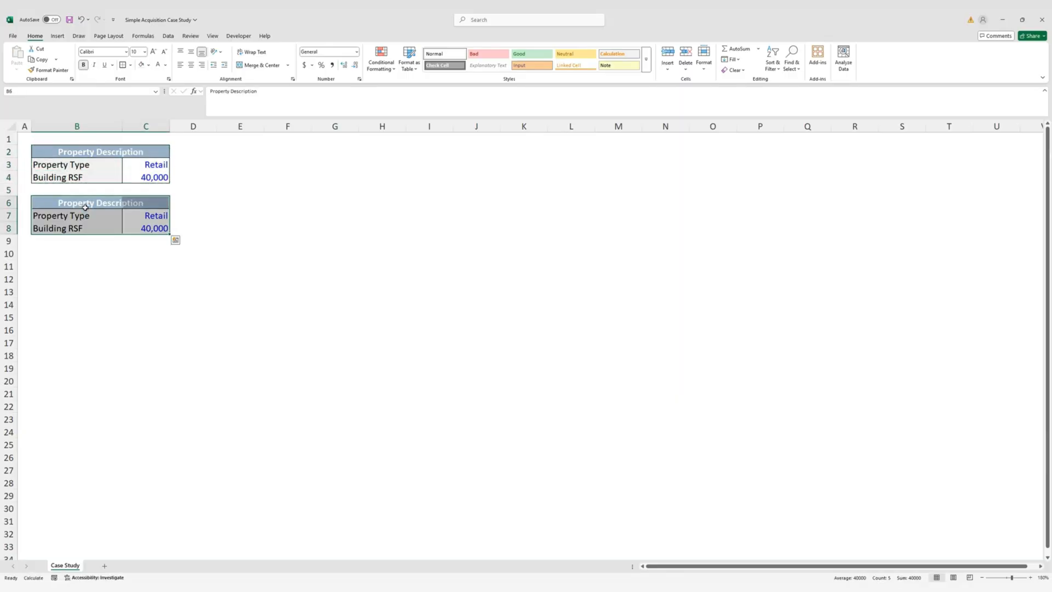
pyautogui.click(84, 207)
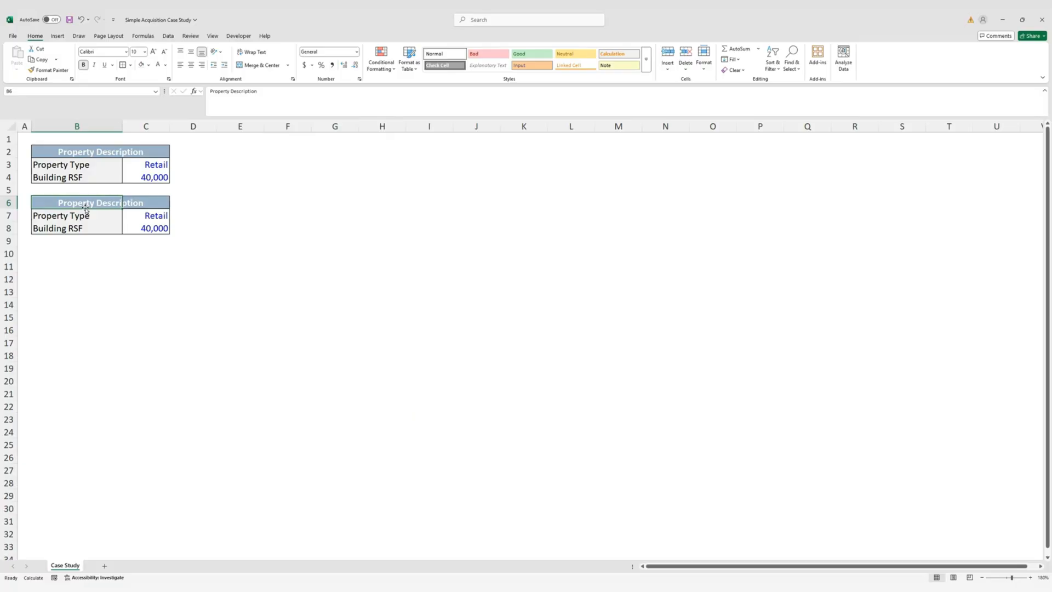
pyautogui.hotkey('shift', 'Right')
pyautogui.hotkey('shift', 'Down')
pyautogui.hotkey('shift', 'Down')
pyautogui.press('Delete')
# Enter the Purchase Assumptions heading in B6 with Acquisition Price and Acquisition Closing Costs below
pyautogui.click(85, 208)
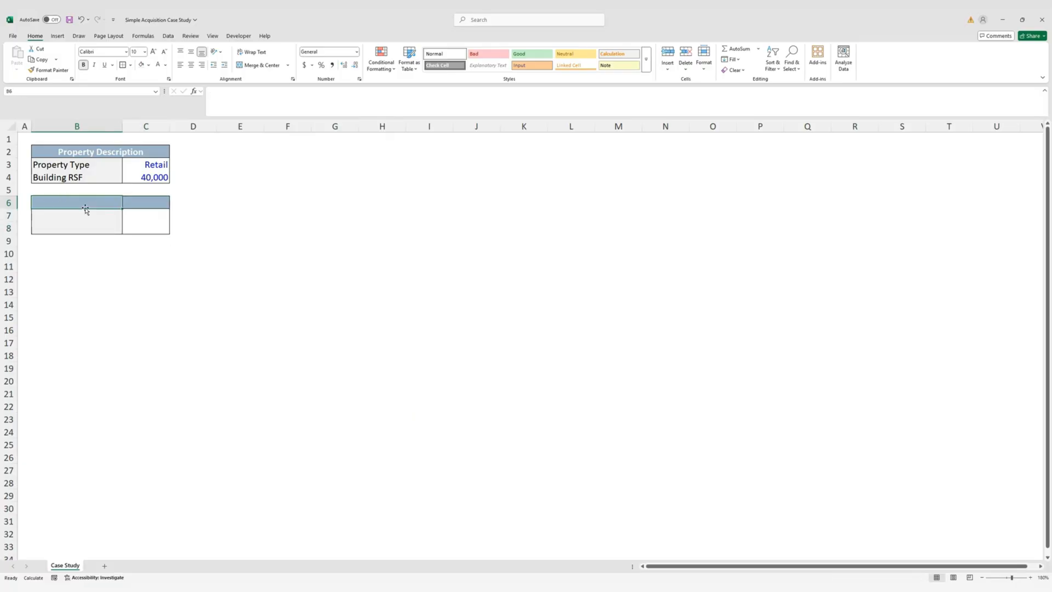
pyautogui.write('P')
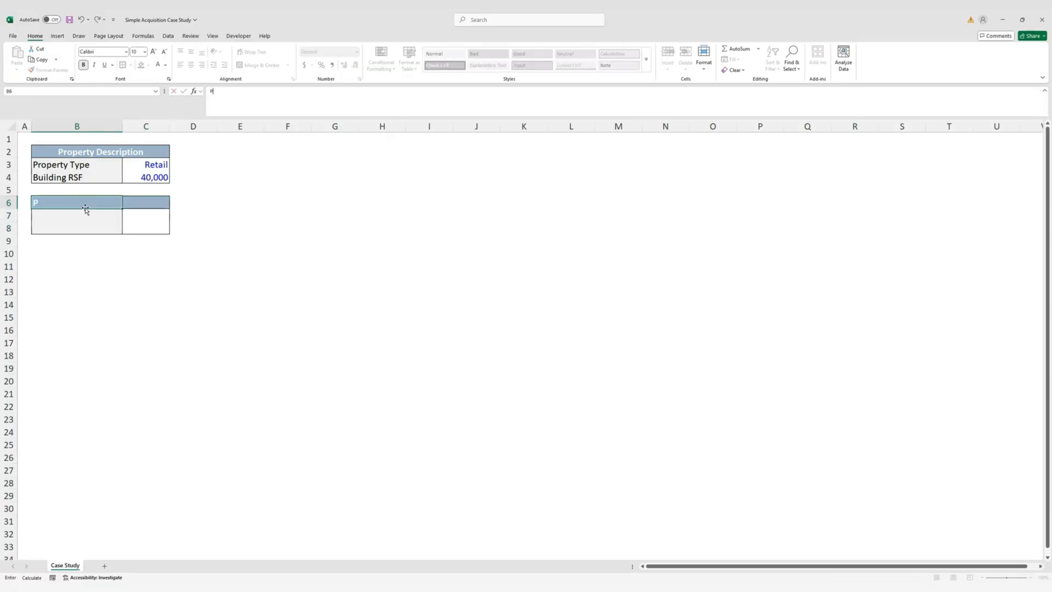
pyautogui.write('urchase Assumptions')
pyautogui.hotkey('ctrl', 'Return')
pyautogui.press('Down')
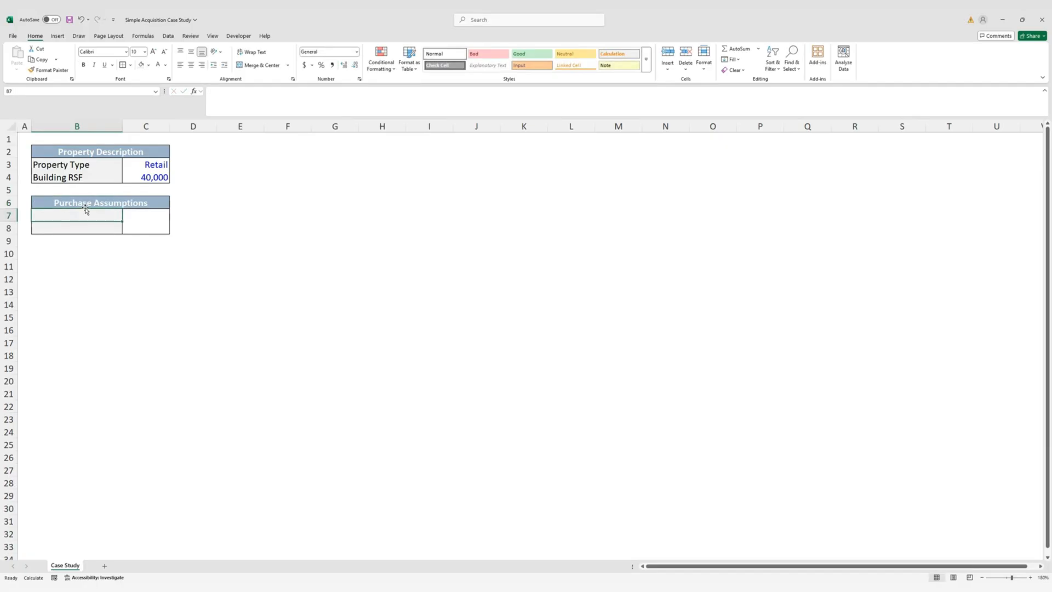
pyautogui.write('A')
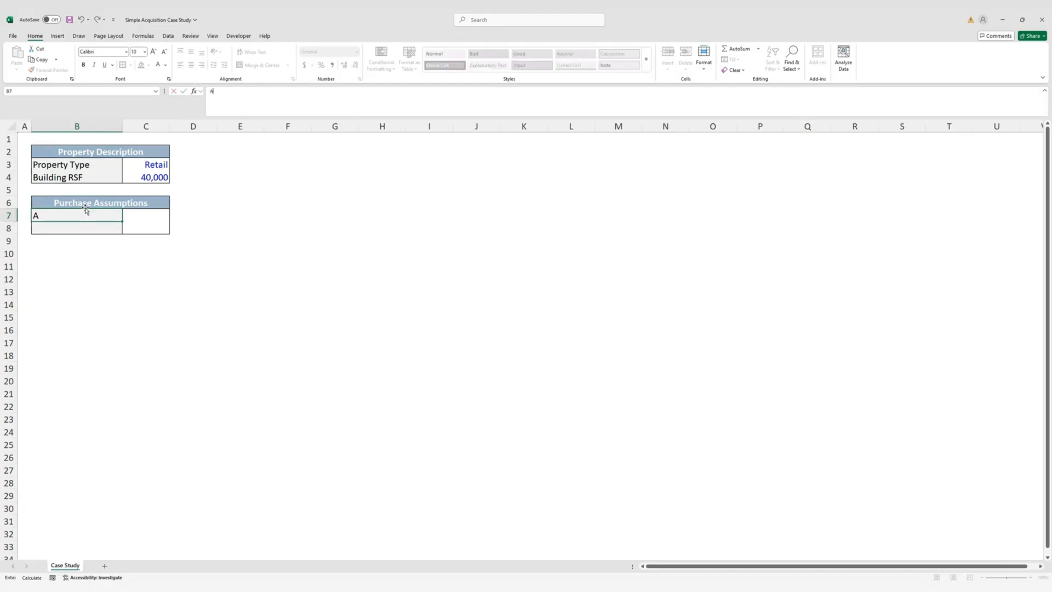
pyautogui.write('cquisition Price')
pyautogui.press('Return')
pyautogui.write('Acquisi')
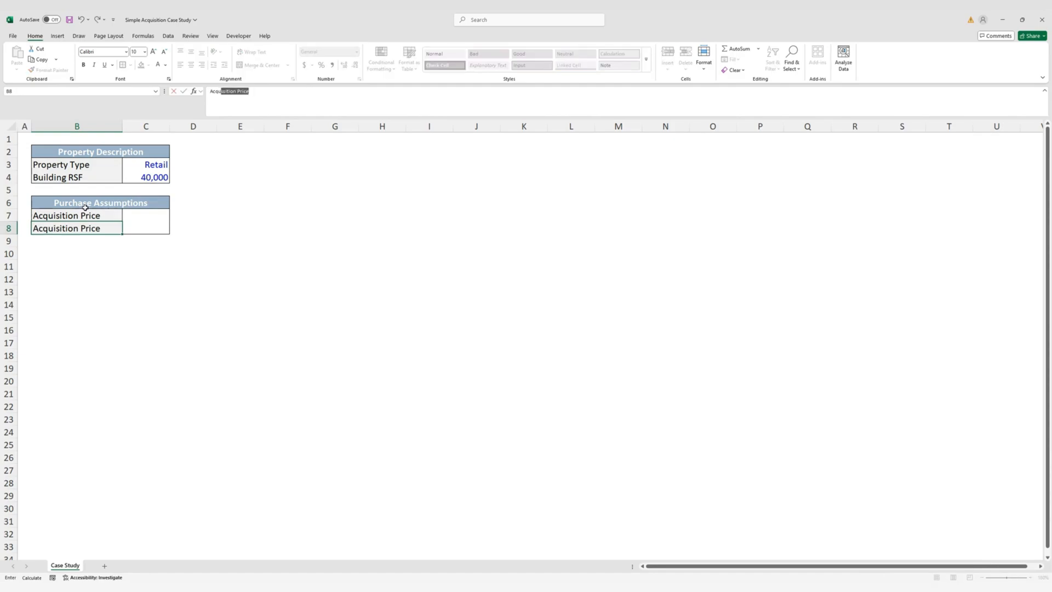
pyautogui.write('tion Closing Costs')
pyautogui.press('Return')
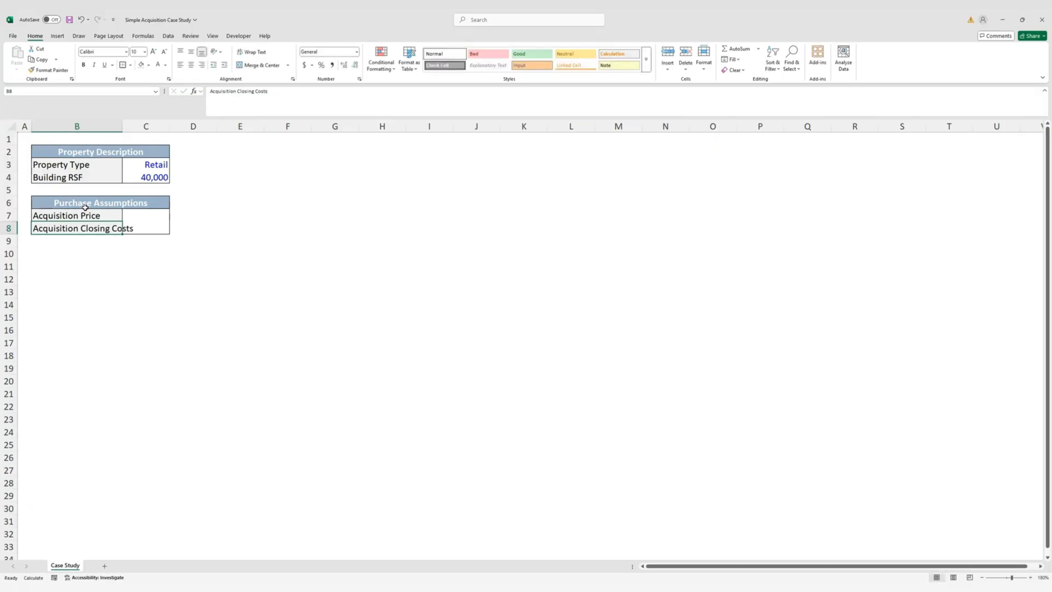
pyautogui.hotkey('shift', 'Right')
# Fill row 8's formatting down into row 9 and label it Going-In Cap Rate
pyautogui.hotkey('alt', 'h')
pyautogui.press('b')
pyautogui.press('n')
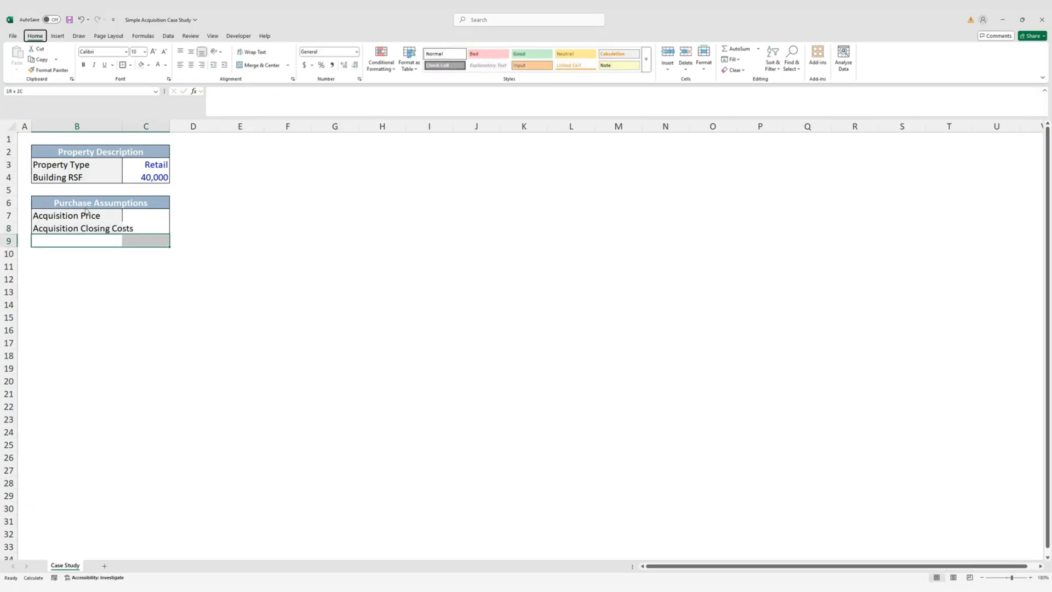
pyautogui.press('Up')
pyautogui.hotkey('shift', 'Right')
pyautogui.hotkey('shift', 'Down')
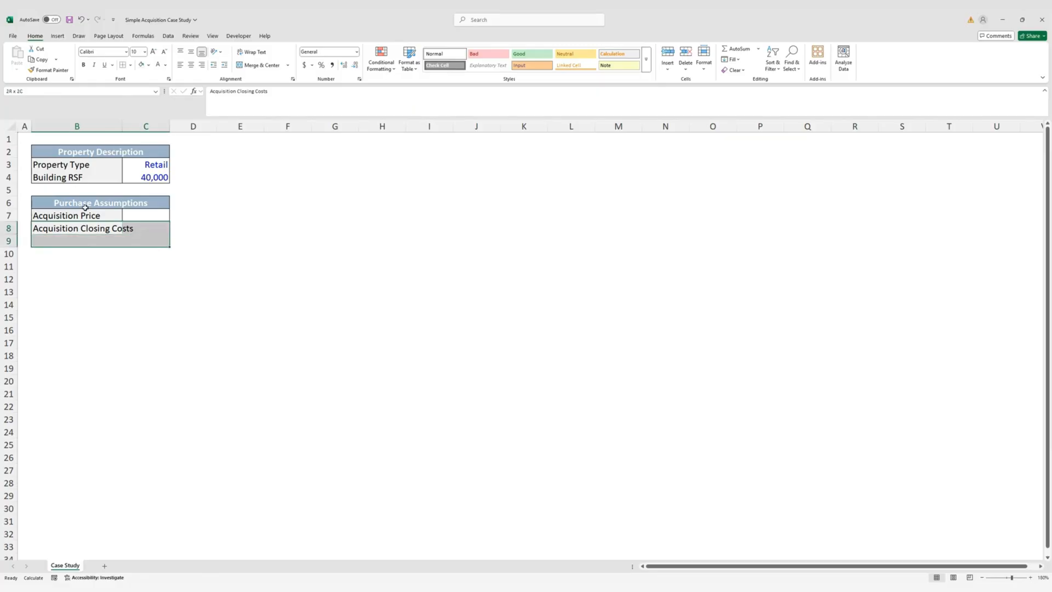
pyautogui.hotkey('ctrl', 'd')
pyautogui.press('Down')
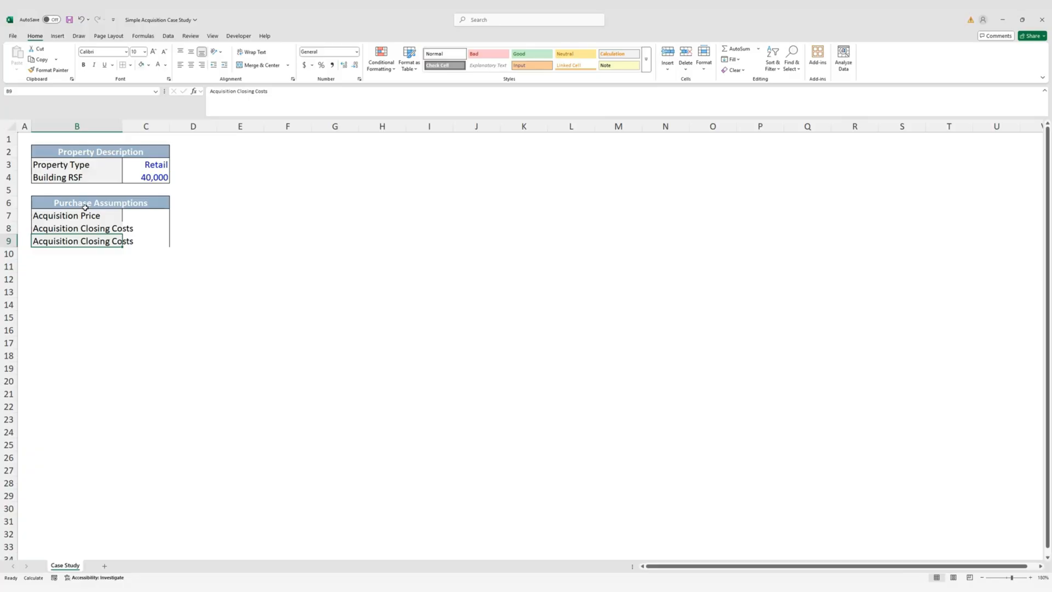
pyautogui.write('Going-')
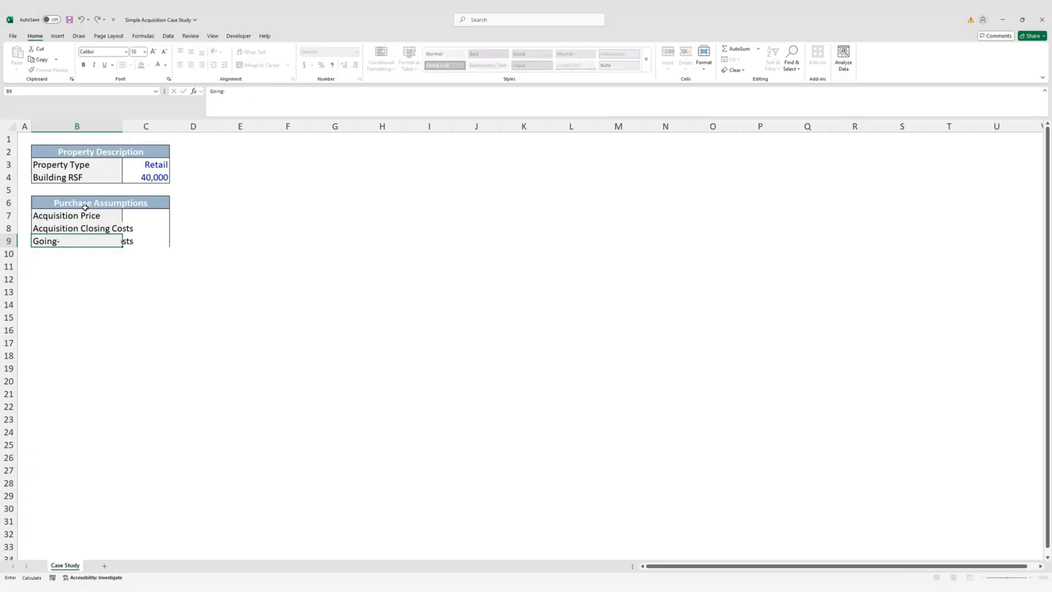
pyautogui.write('In Cap Rate')
pyautogui.hotkey('ctrl', 'Return')
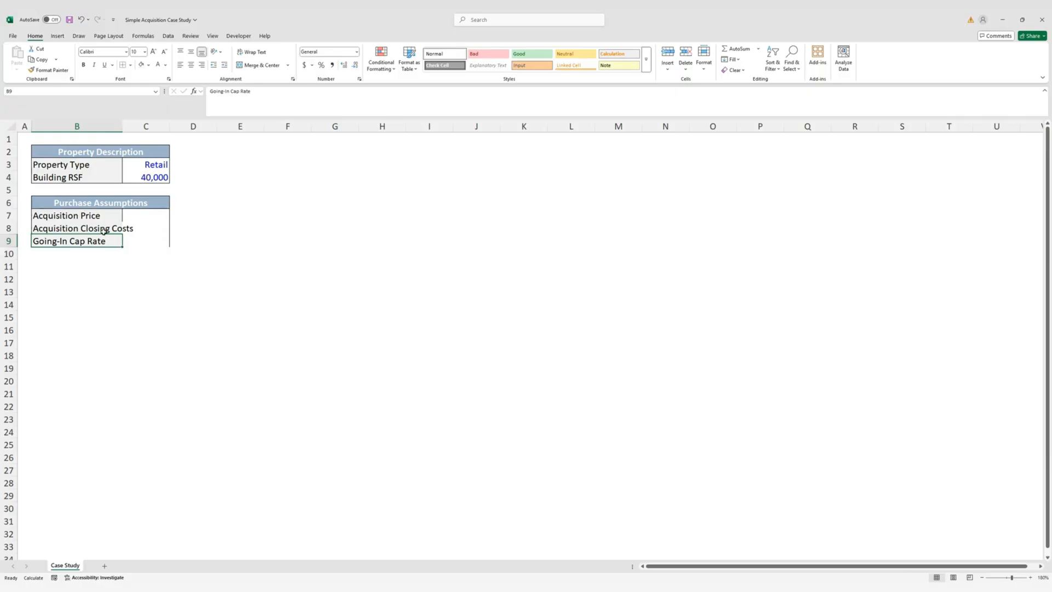
# AutoFit column B and add a bottom border under B9:C9
pyautogui.hotkey('ctrl', 'space')
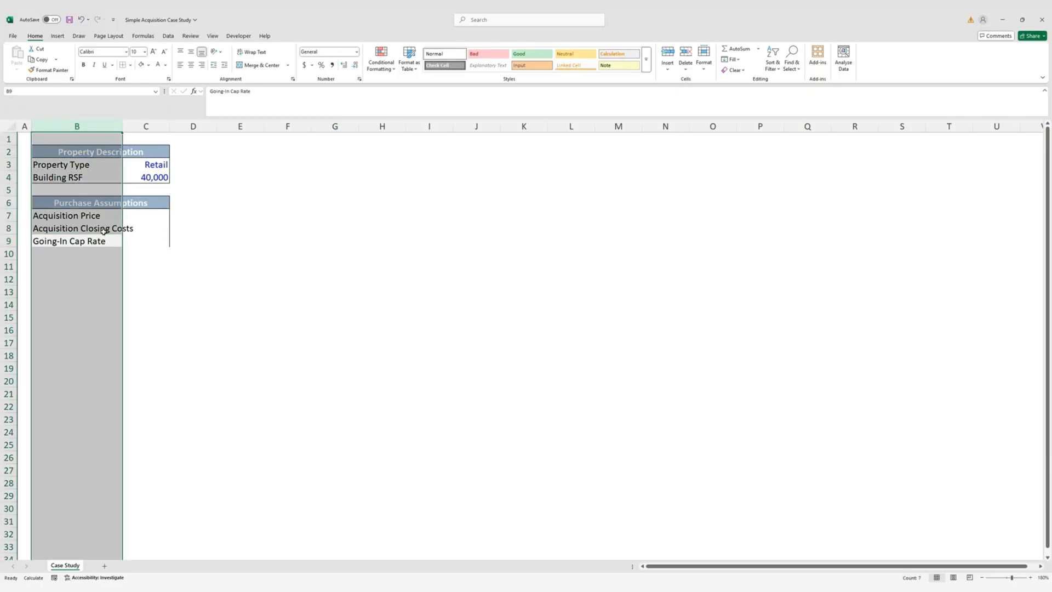
pyautogui.hotkey('alt', 'h')
pyautogui.press('o')
pyautogui.press('i')
pyautogui.press('Down')
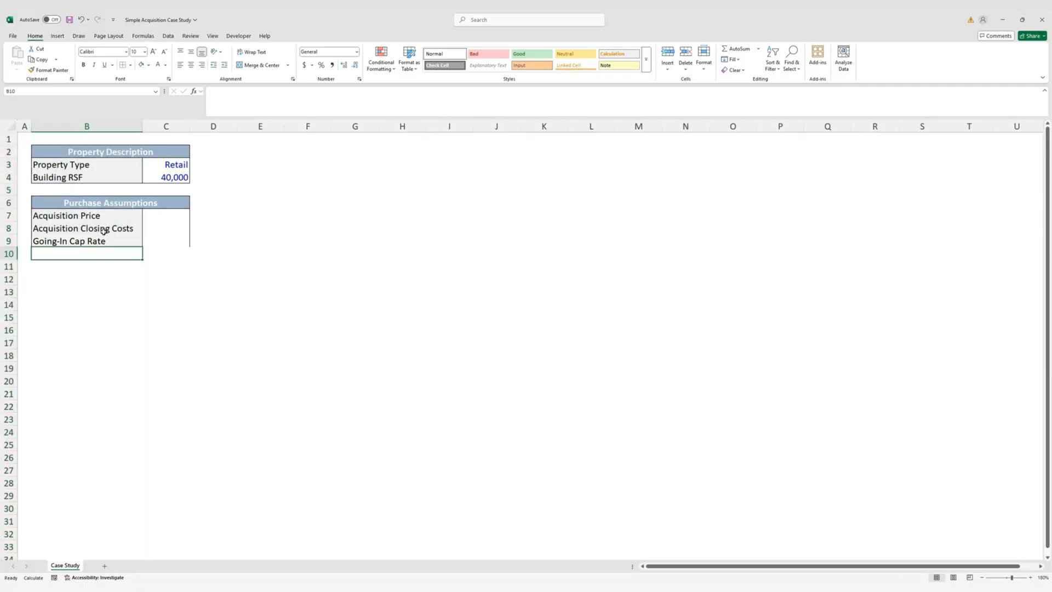
pyautogui.press('Down')
pyautogui.press('Up')
pyautogui.press('Up')
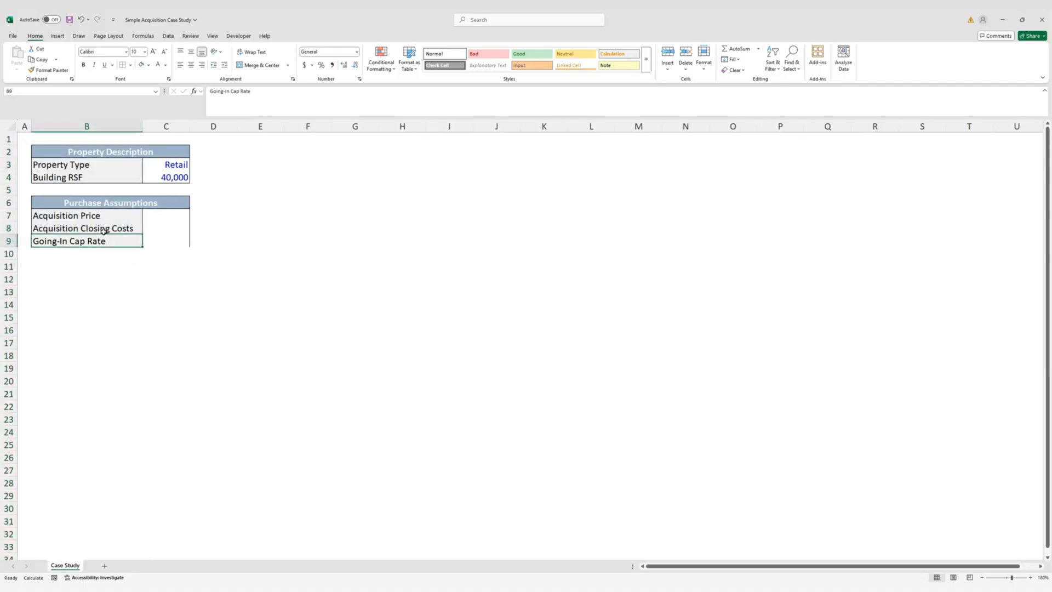
pyautogui.hotkey('shift', 'Right')
pyautogui.press('alt')
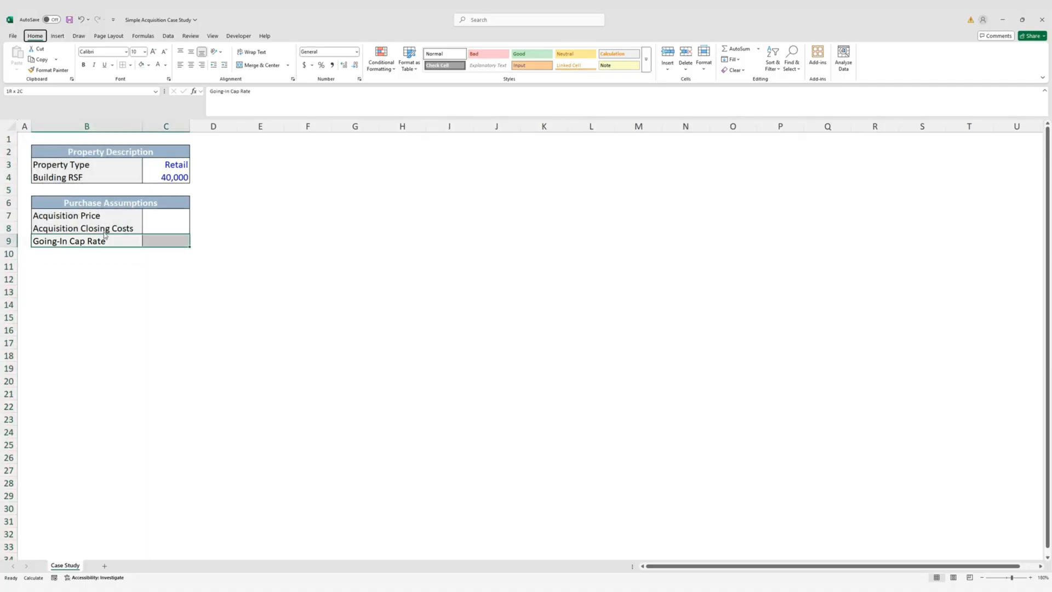
pyautogui.press('Escape')
pyautogui.press('Right')
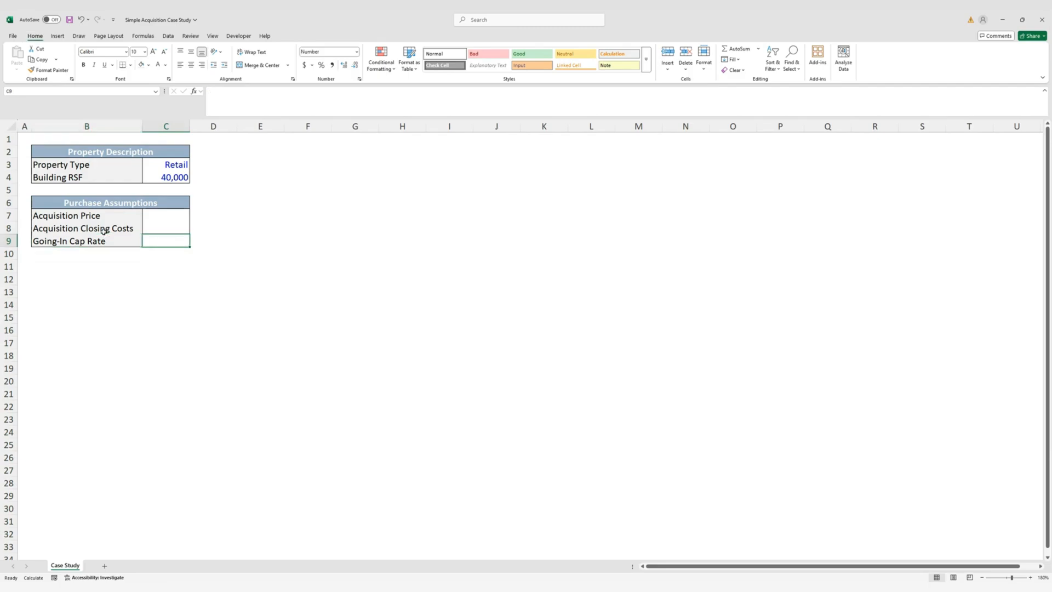
pyautogui.press('Up')
pyautogui.press('Up')
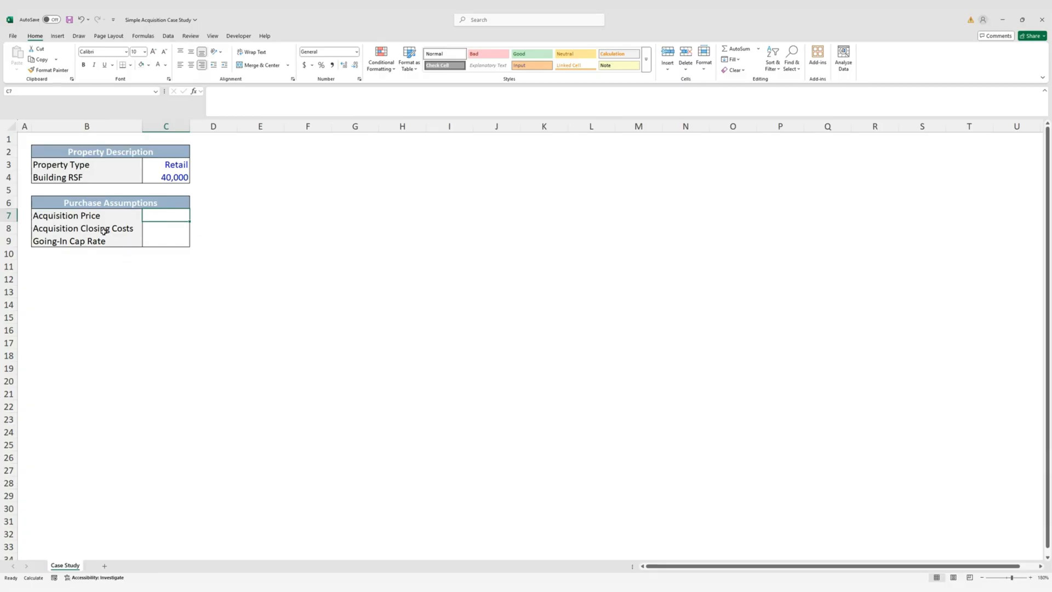
# Enter the $11,500,000 acquisition price in C7 and the 3.00% closing costs in C8
pyautogui.write('$11,5')
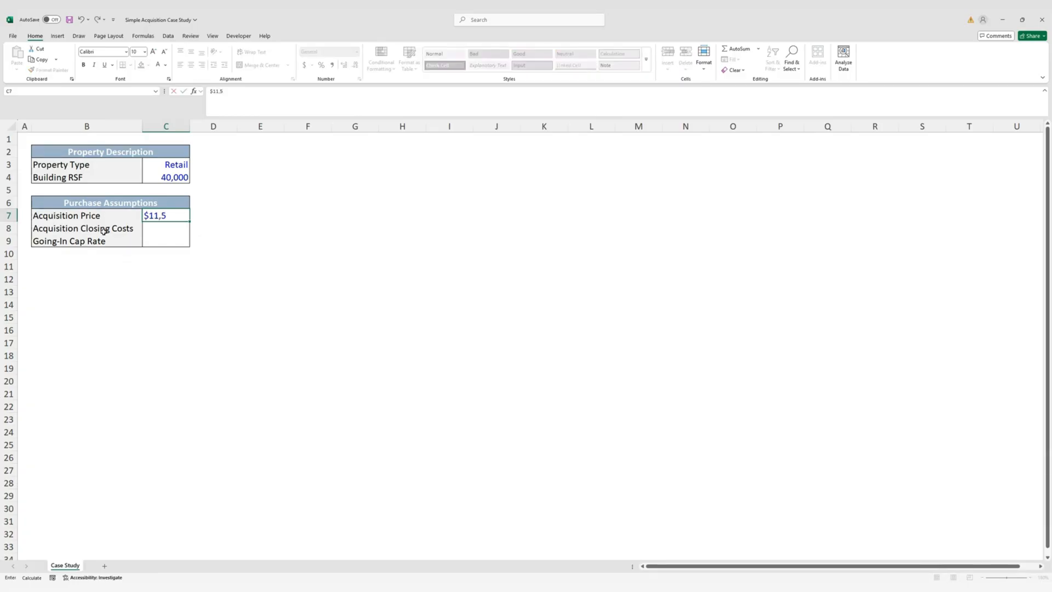
pyautogui.write('00,000')
pyautogui.hotkey('ctrl', 'Return')
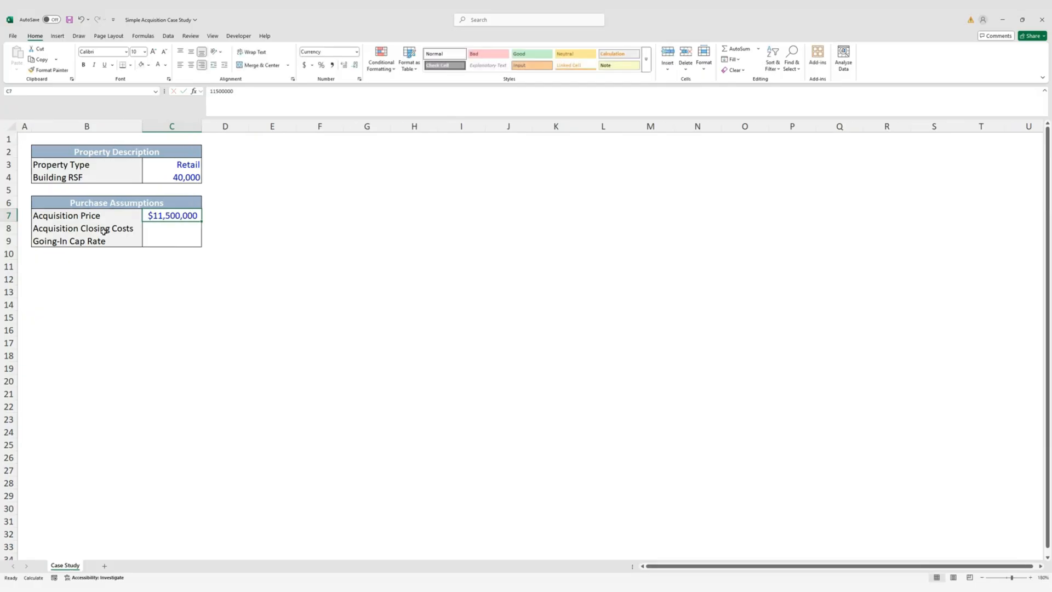
pyautogui.press('Down')
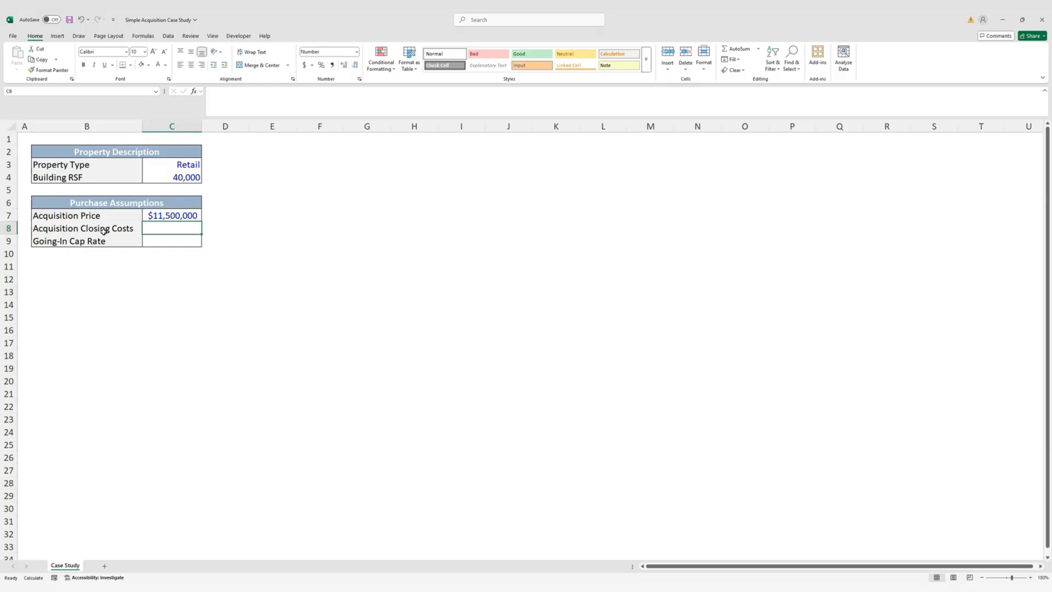
pyautogui.write('3.')
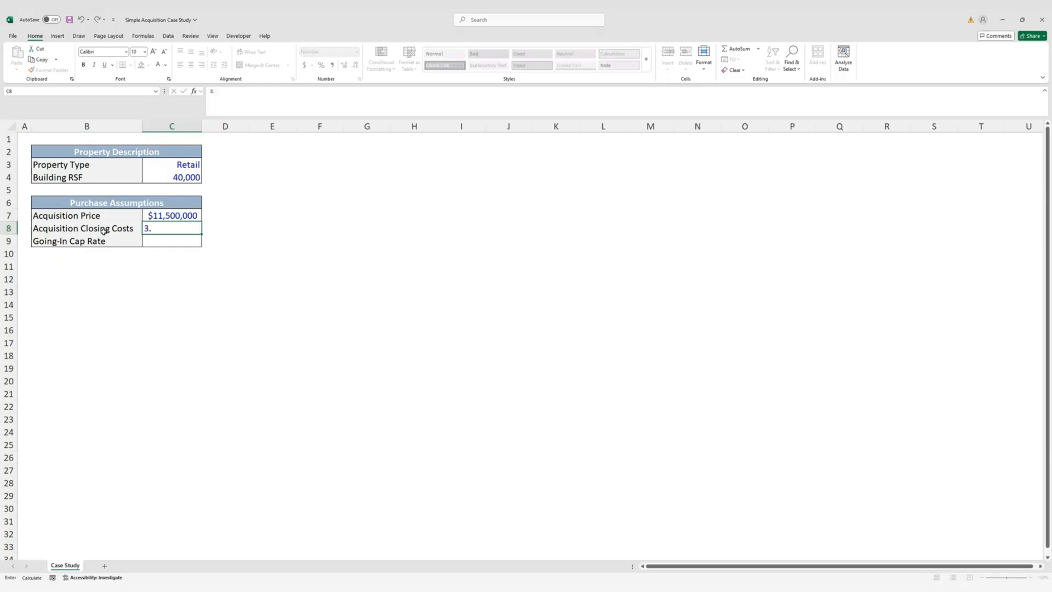
pyautogui.write('00%')
pyautogui.hotkey('ctrl', 'Return')
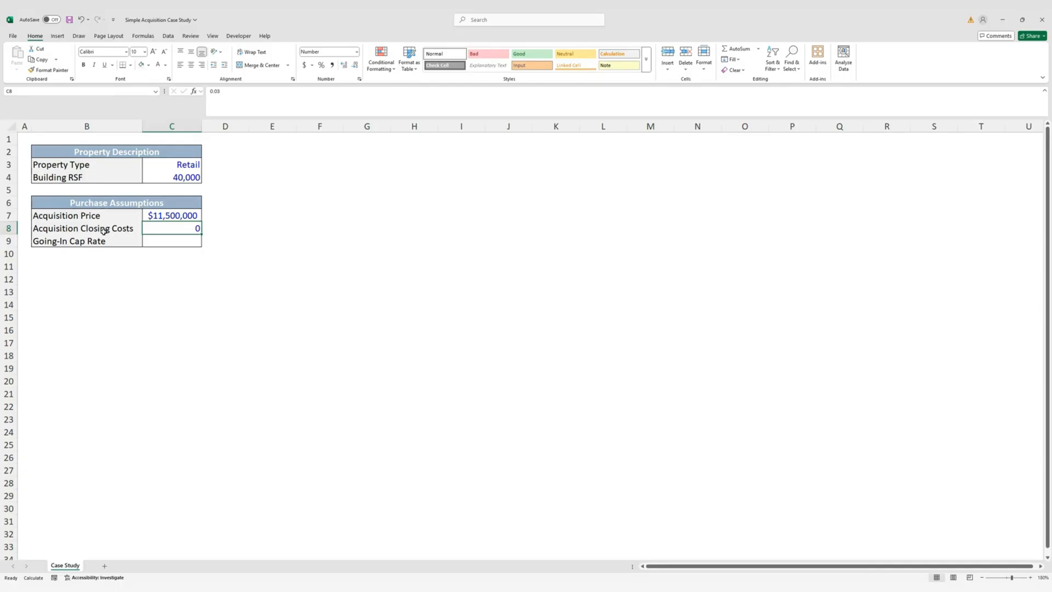
# Format the closing costs as a percentage with two decimals, then select the Purchase Assumptions block
pyautogui.hotkey('ctrl', 'shift', '5')
pyautogui.press('alt')
pyautogui.press('h')
pyautogui.press('0')
pyautogui.hotkey('alt', 'h')
pyautogui.press('0')
pyautogui.press('Down')
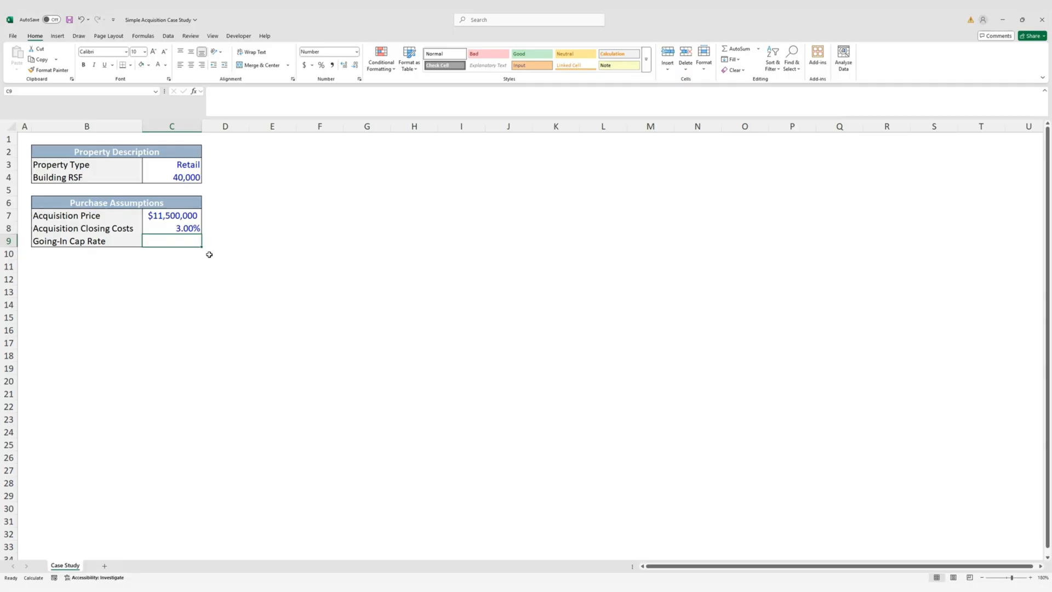
pyautogui.hotkey('shift', 'Up')
# Copy the Purchase Assumptions block to row 11 and clear its contents, keeping the formatting
pyautogui.hotkey('shift', 'Up')
pyautogui.hotkey('shift', 'Left')
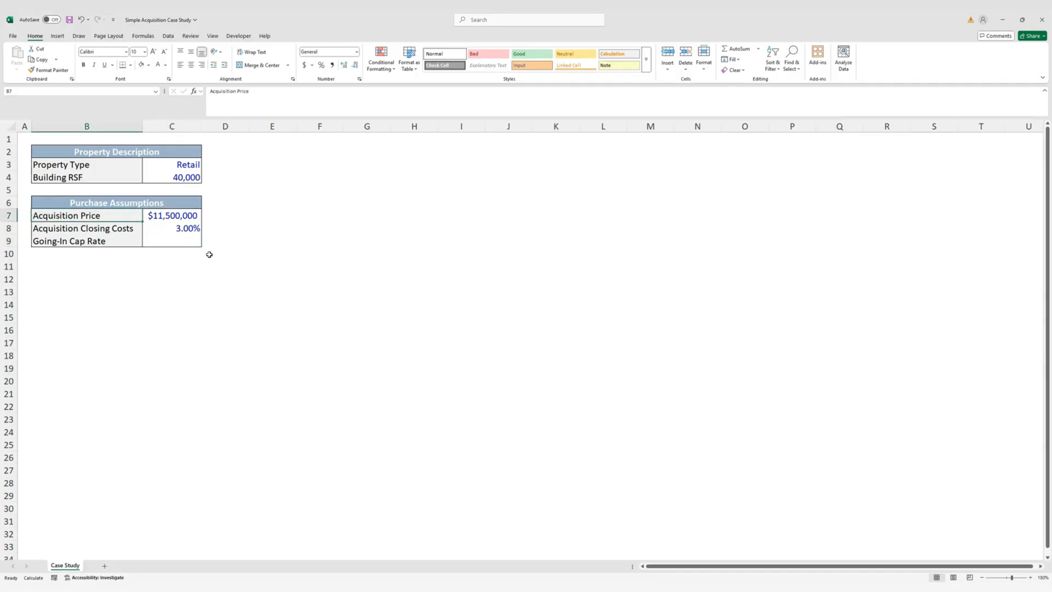
pyautogui.hotkey('shift', 'Up')
pyautogui.hotkey('ctrl', 'c')
pyautogui.press('Down')
pyautogui.press('Down')
pyautogui.press('Down')
pyautogui.press('Down')
pyautogui.press('Down')
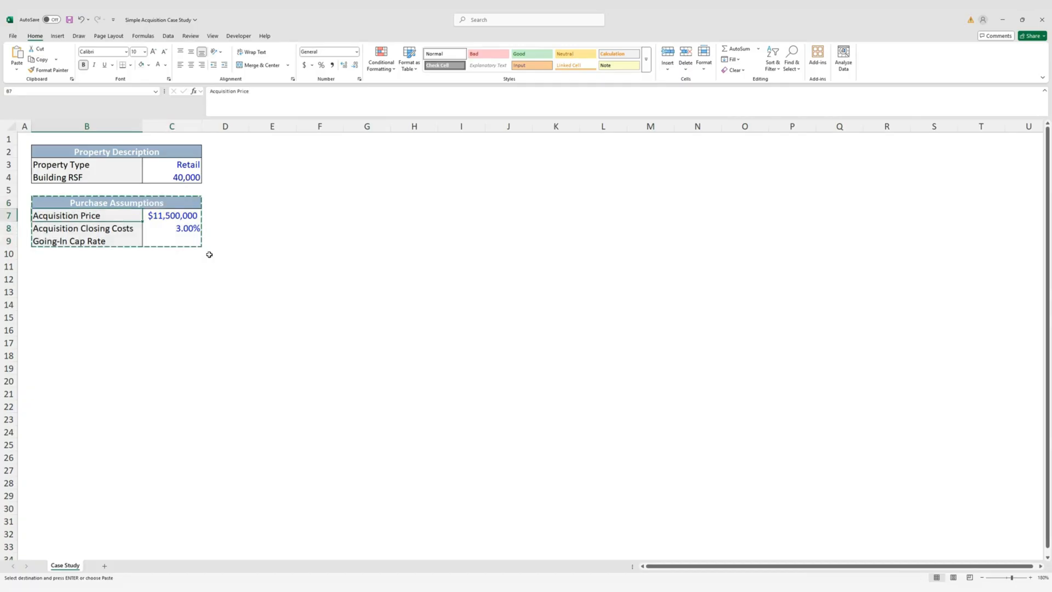
pyautogui.press('Return')
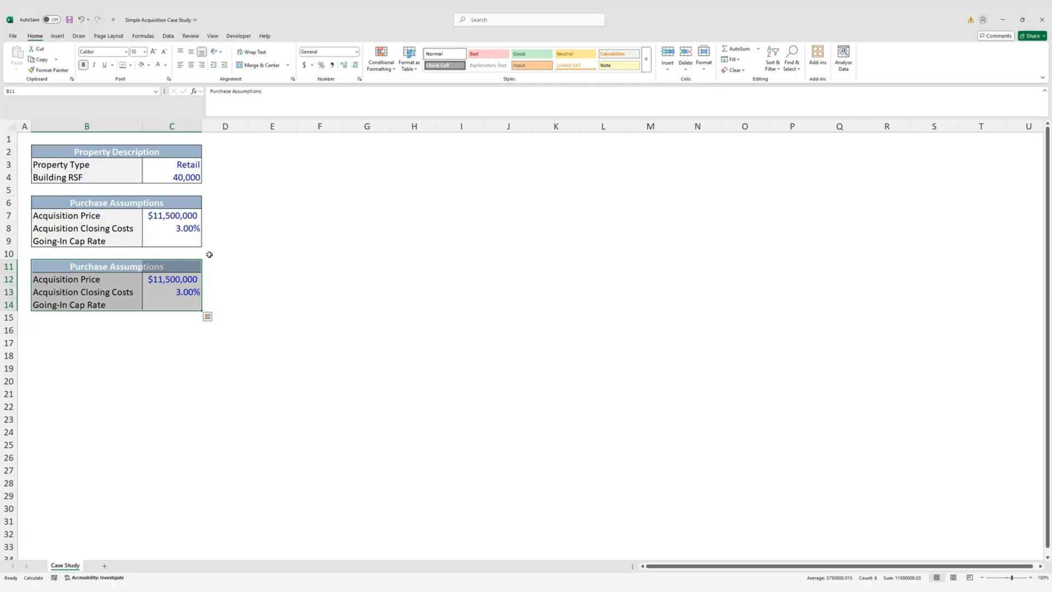
pyautogui.press('Delete')
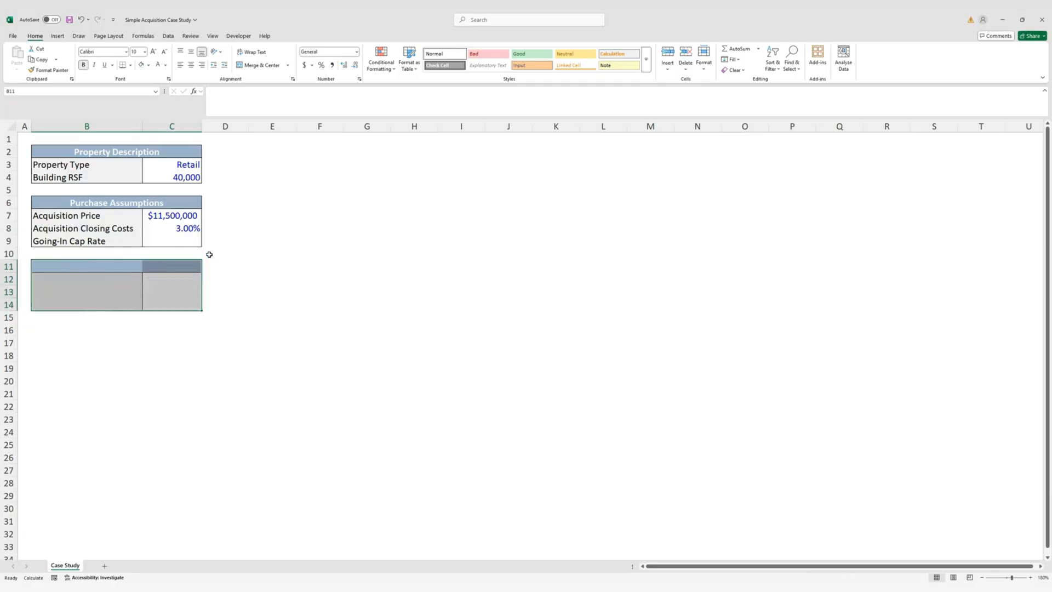
# Title the new block 'Sale Assumptions' with labels Exit Cap Rate, Sale Closing Costs and Exit Year
pyautogui.press('Right')
pyautogui.press('Left')
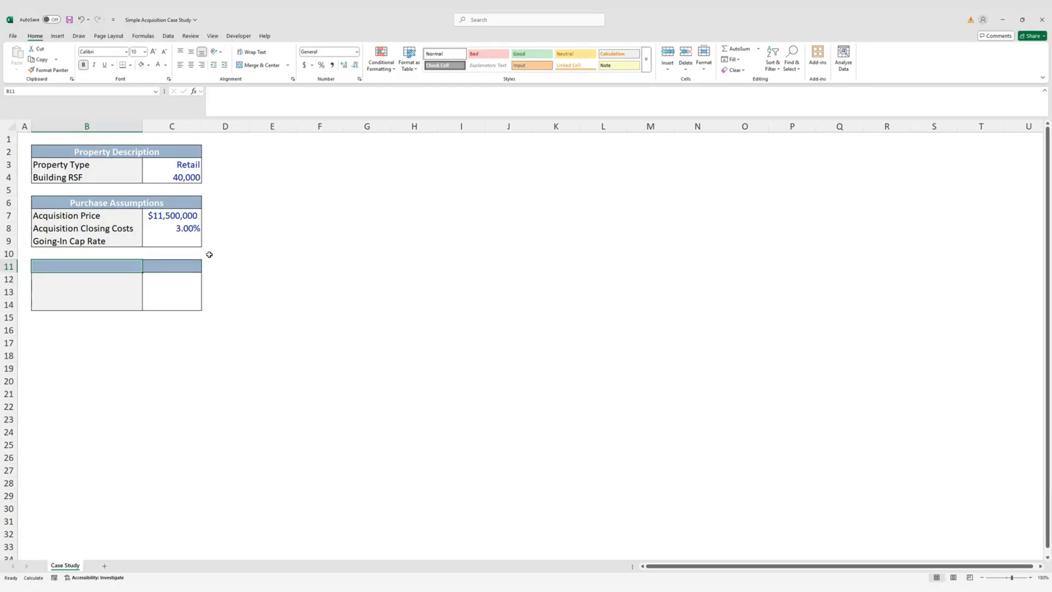
pyautogui.write('Sale Assumption')
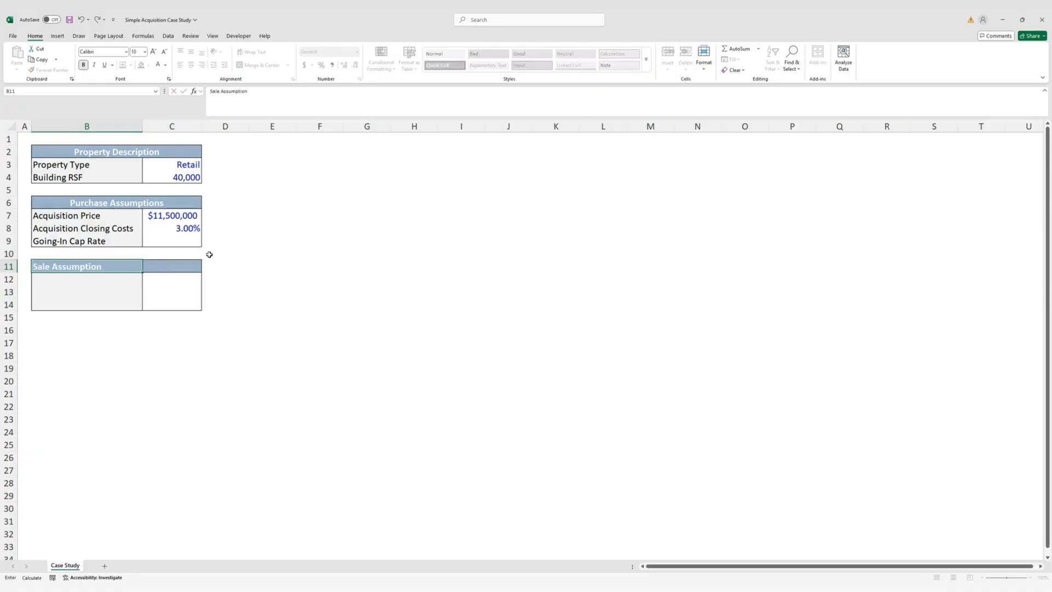
pyautogui.write('s')
pyautogui.hotkey('ctrl', 'Return')
pyautogui.press('Down')
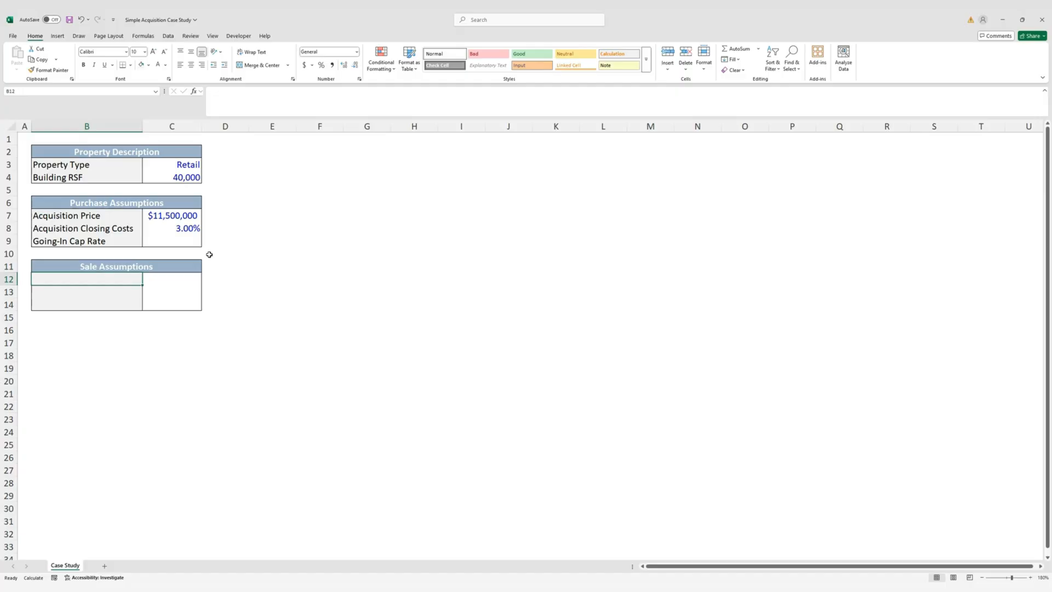
pyautogui.write('Exit Cap Ra')
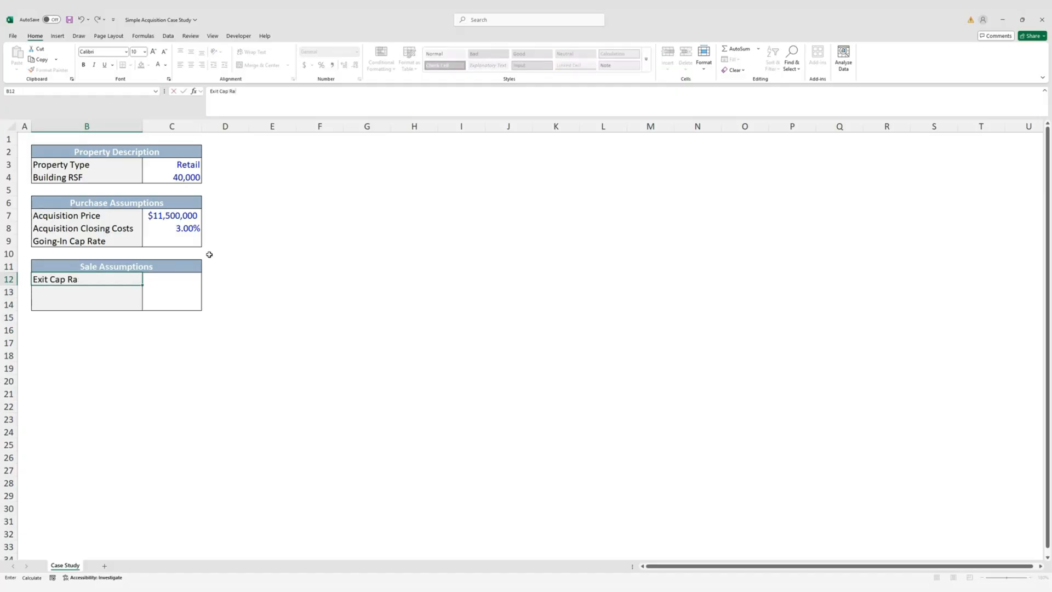
pyautogui.write('te')
pyautogui.hotkey('ctrl', 'Return')
pyautogui.press('Down')
pyautogui.write('Sale C')
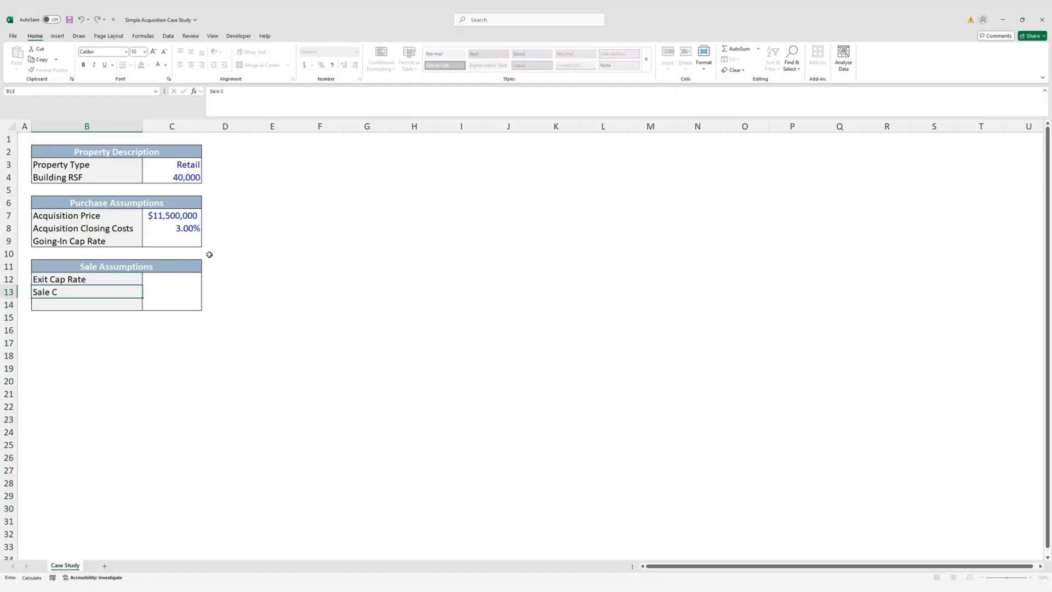
pyautogui.write('losing Costs')
pyautogui.hotkey('ctrl', 'Return')
pyautogui.press('Down')
pyautogui.write('Ex')
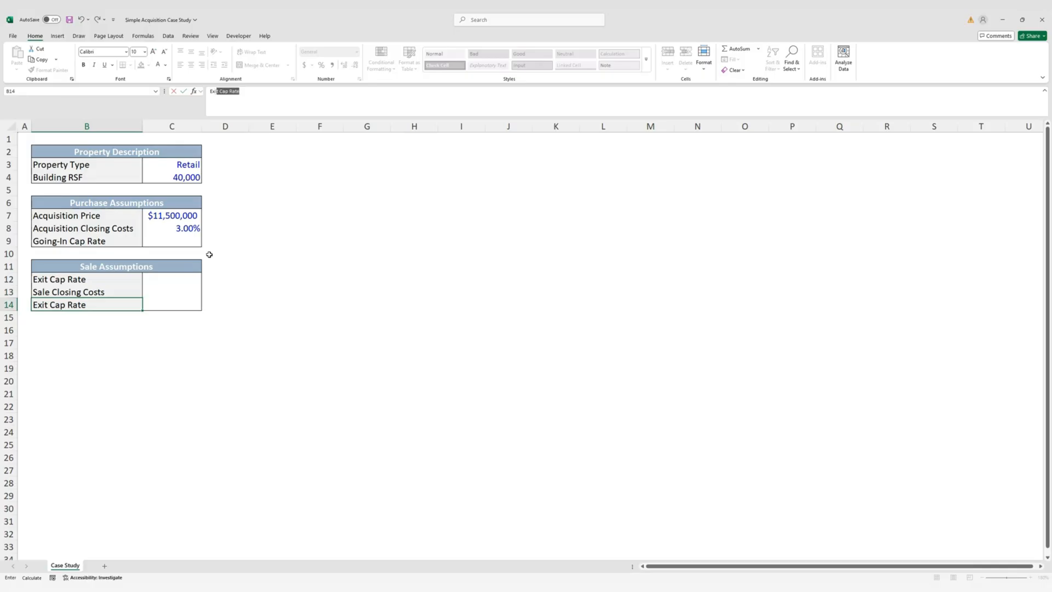
pyautogui.write('it Year')
pyautogui.hotkey('ctrl', 'Return')
# Enter the sale inputs 9.50%, 3.00% and 10 in C12:C14
pyautogui.press('Right')
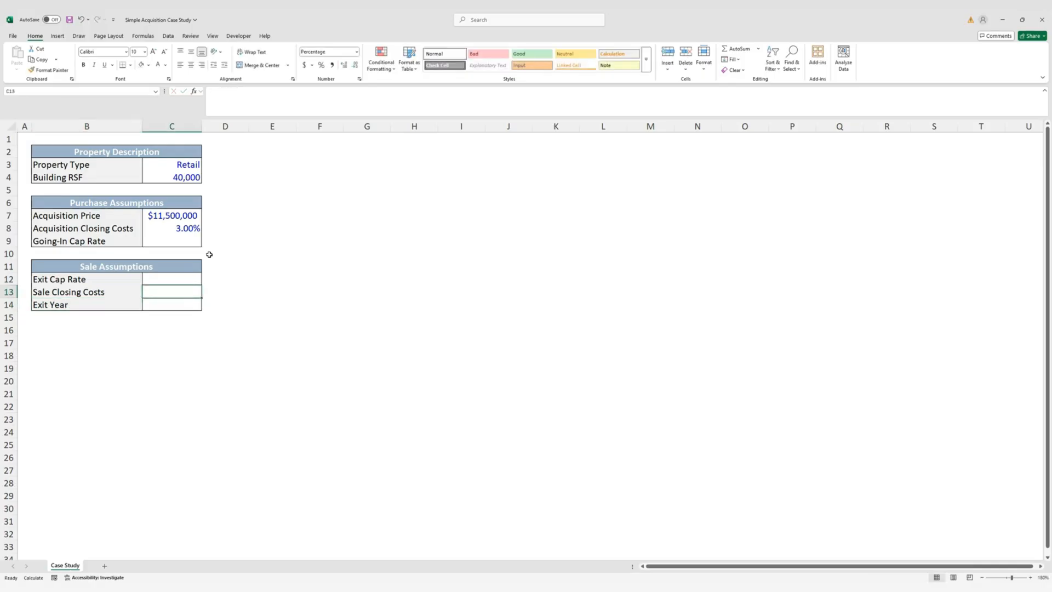
pyautogui.press('Up')
pyautogui.press('Up')
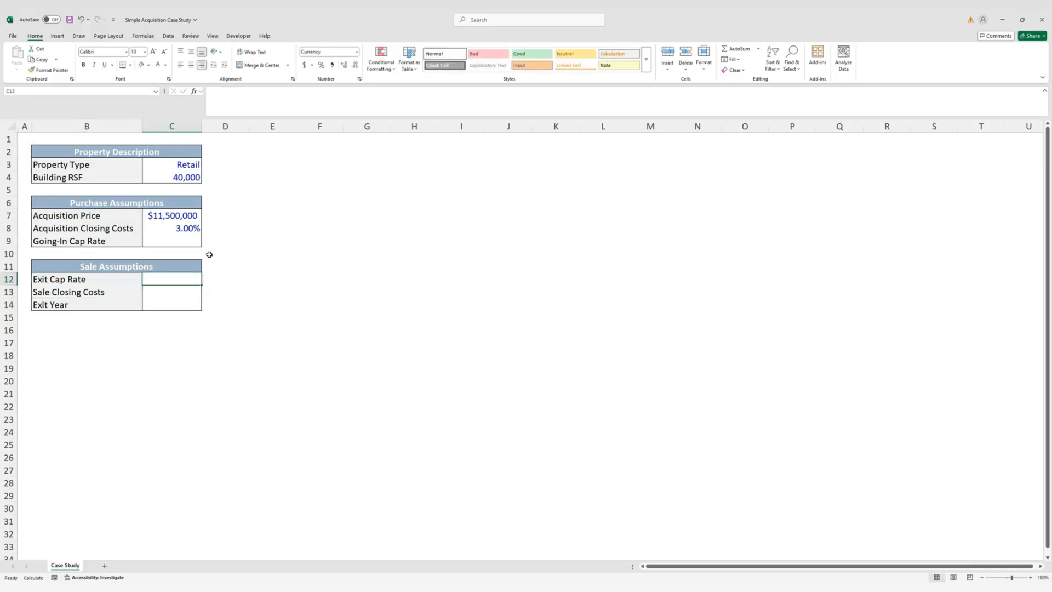
pyautogui.write('9.50%')
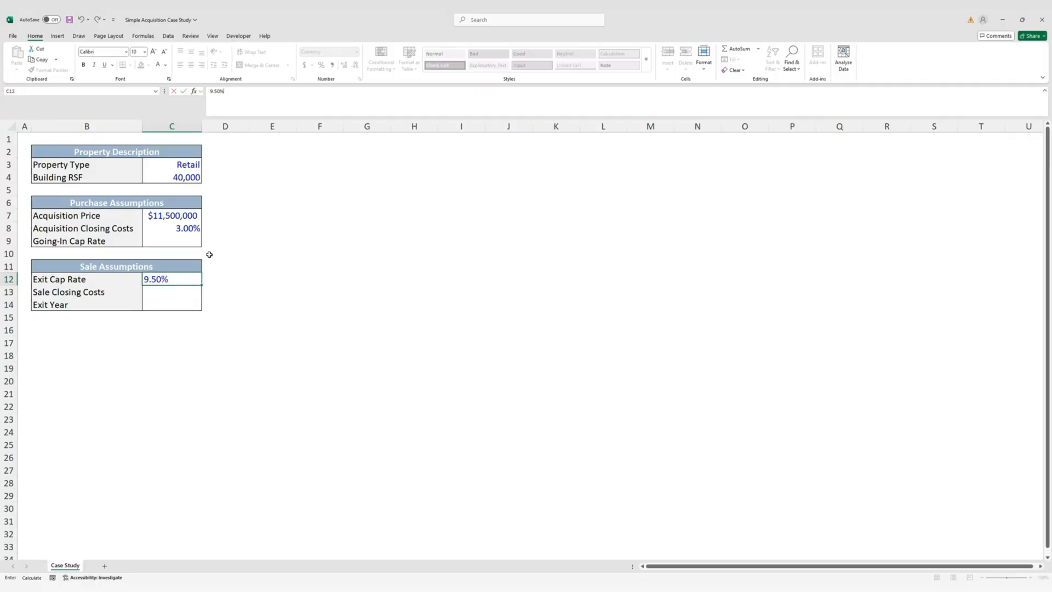
pyautogui.press('Return')
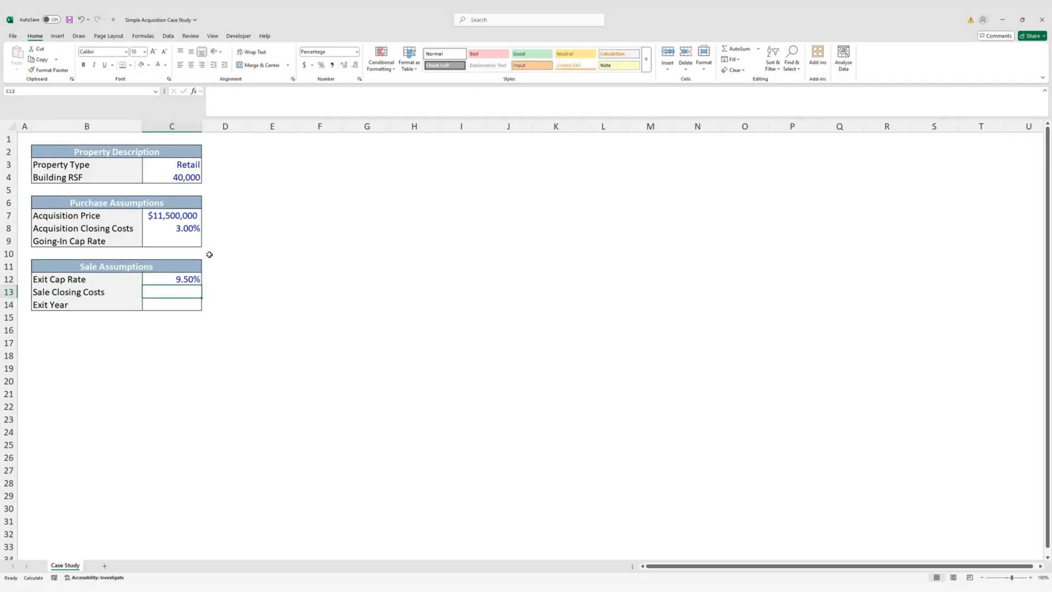
pyautogui.write('3.00%')
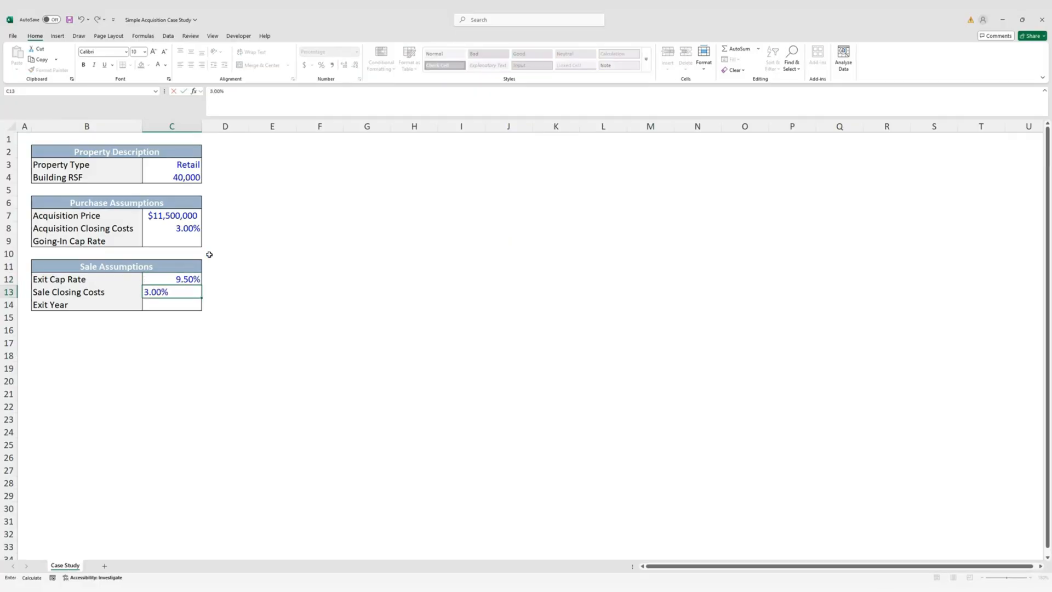
pyautogui.press('Return')
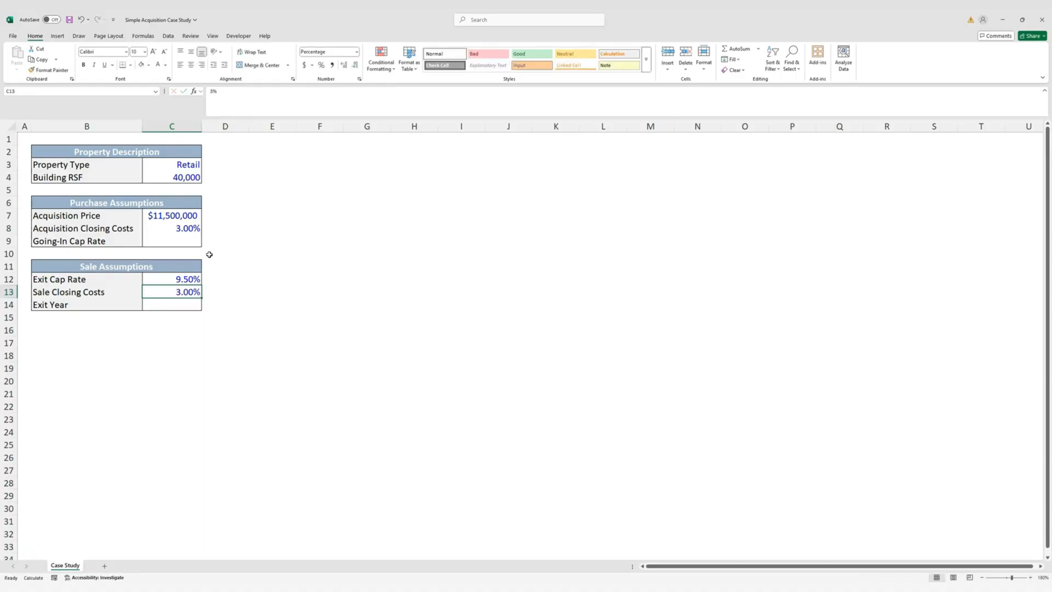
pyautogui.write('10')
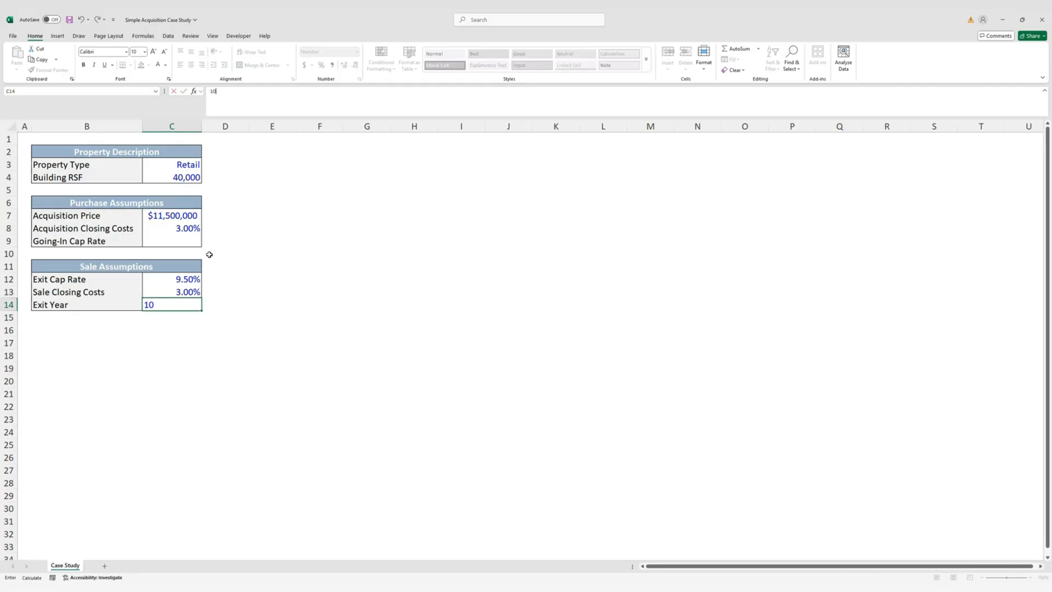
pyautogui.hotkey('ctrl', 'Return')
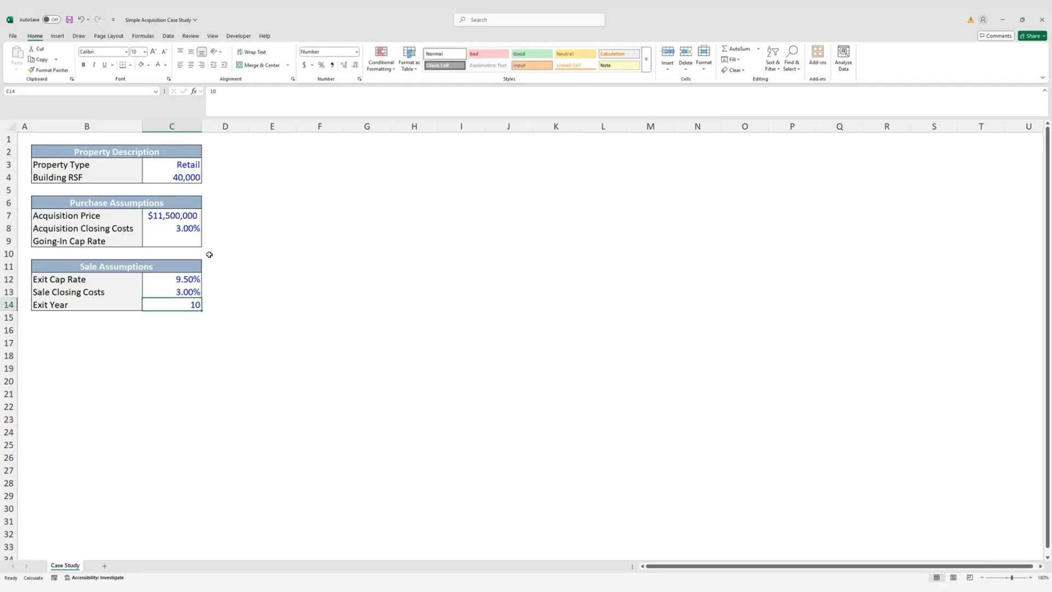
pyautogui.press('Left')
pyautogui.press('Up')
pyautogui.press('Up')
pyautogui.press('Up')
# Copy the Sale Assumptions block to row 16 and clear its contents, keeping the formatting
pyautogui.hotkey('shift', 'Down')
pyautogui.hotkey('shift', 'Down')
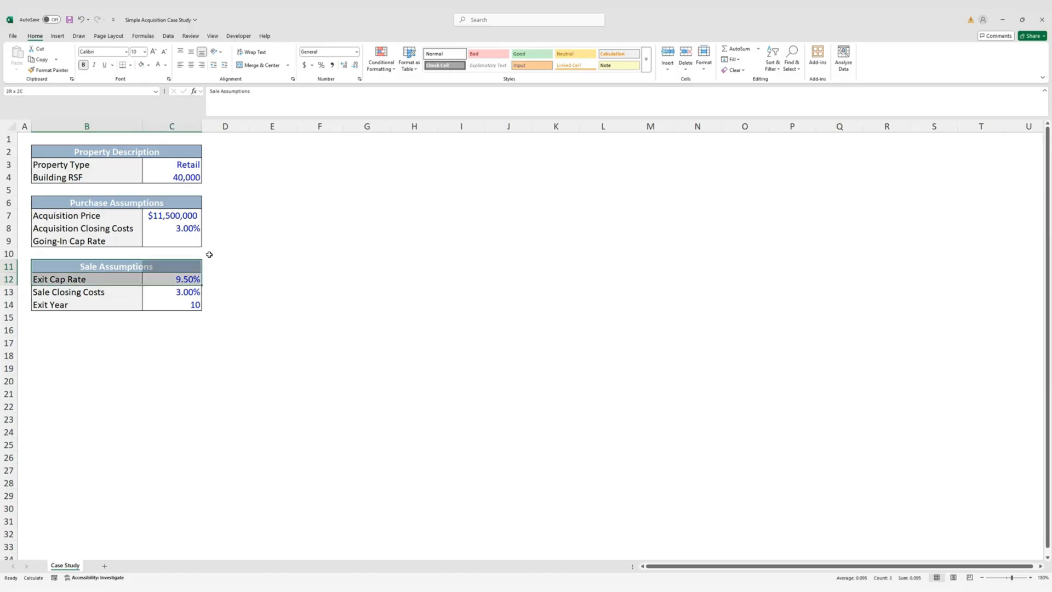
pyautogui.hotkey('ctrl', 'c')
pyautogui.press('Down')
pyautogui.press('Down')
pyautogui.press('Down')
pyautogui.press('Down')
pyautogui.press('Down')
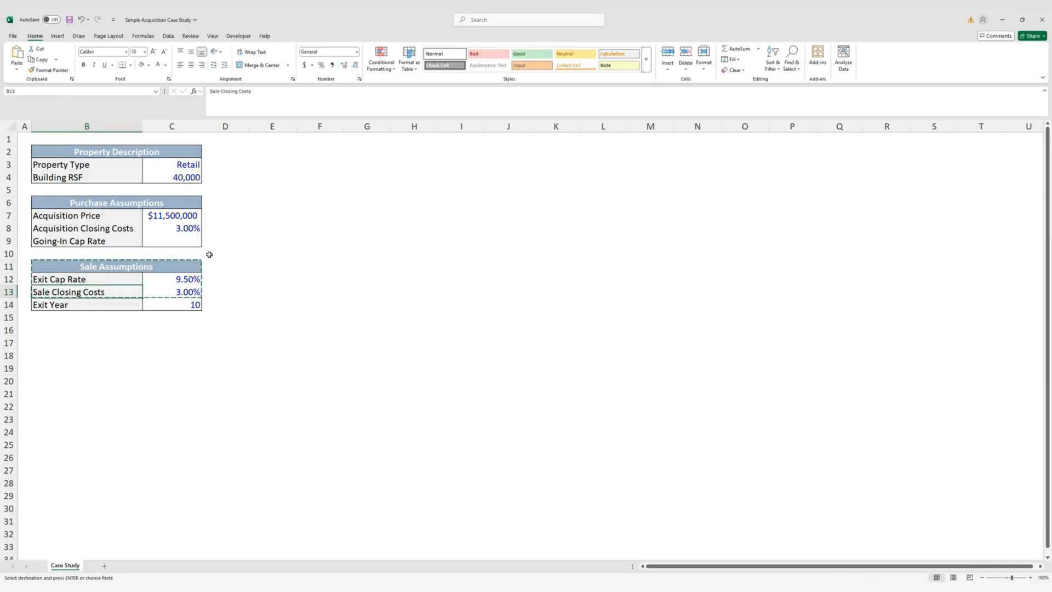
pyautogui.hotkey('ctrl', 'v')
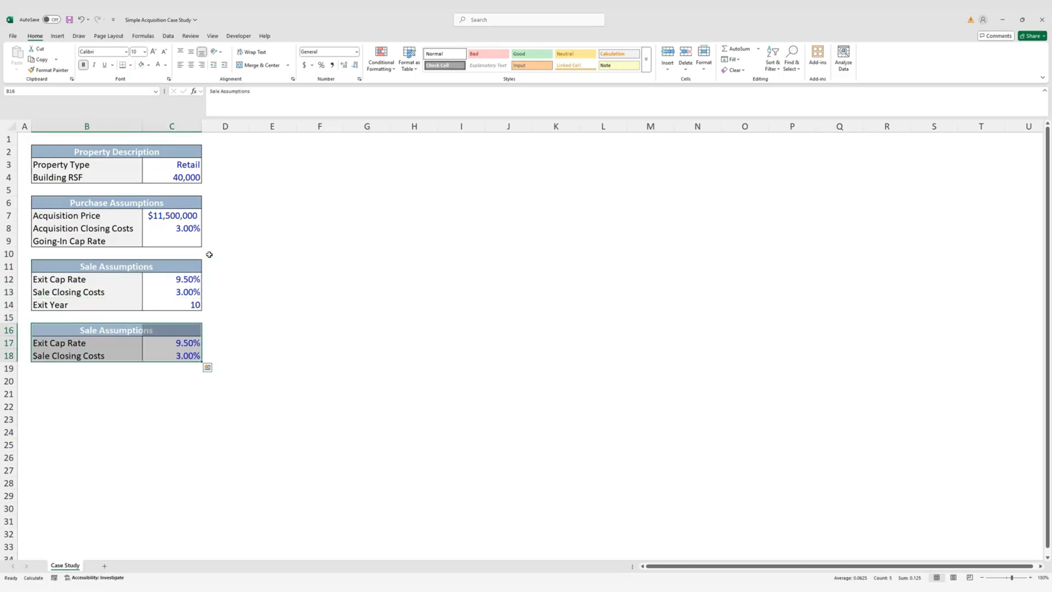
pyautogui.press('Delete')
pyautogui.press('Right')
pyautogui.press('Left')
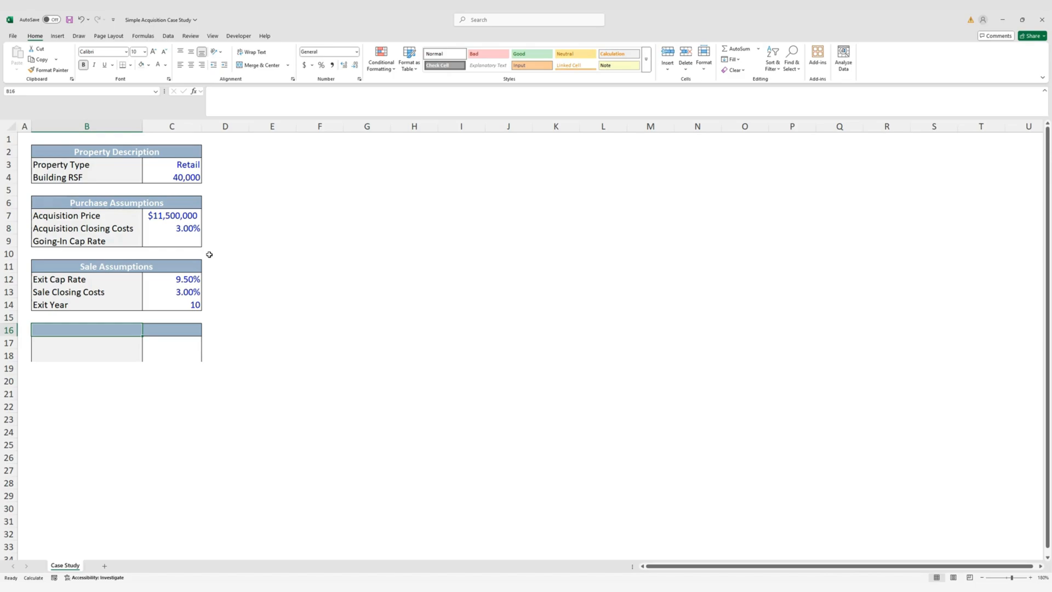
# Enter the 'Revenue Assumptions' header and In-Place Gross Rents of $32.00
pyautogui.write('Revenue As')
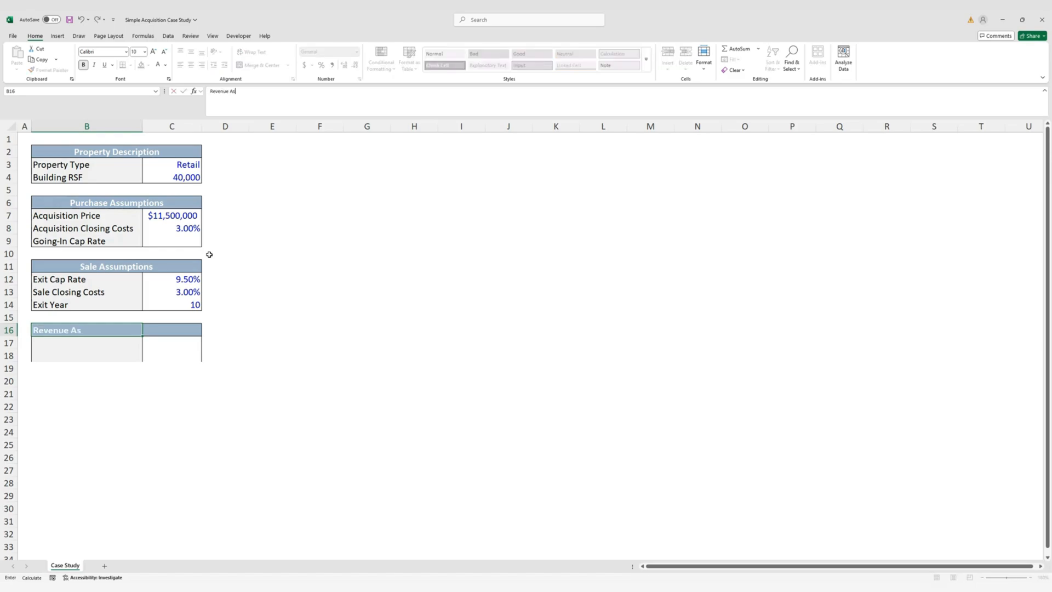
pyautogui.write('sumptions')
pyautogui.press('Return')
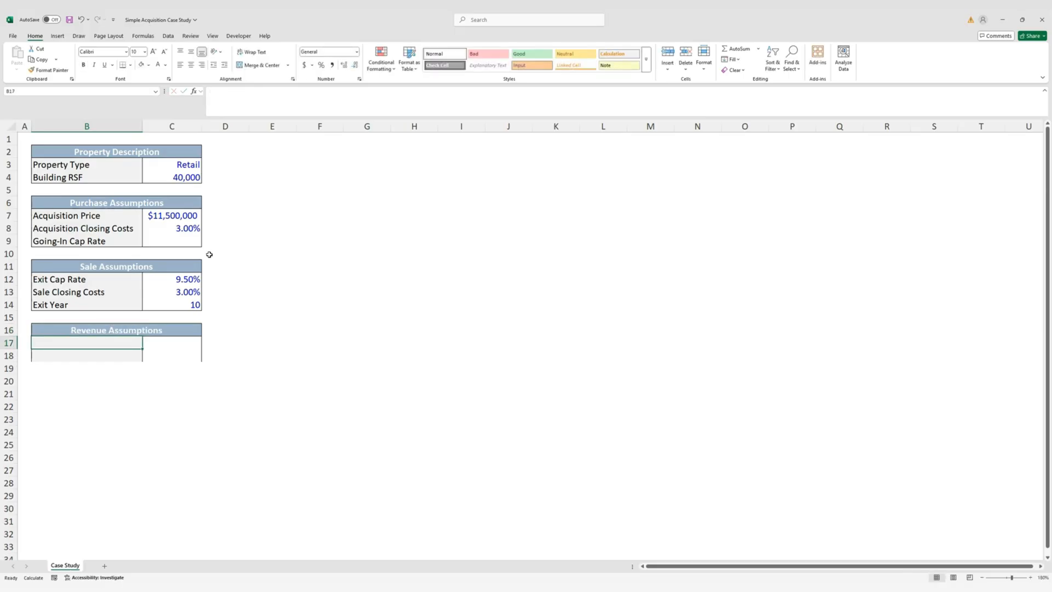
pyautogui.write('In-')
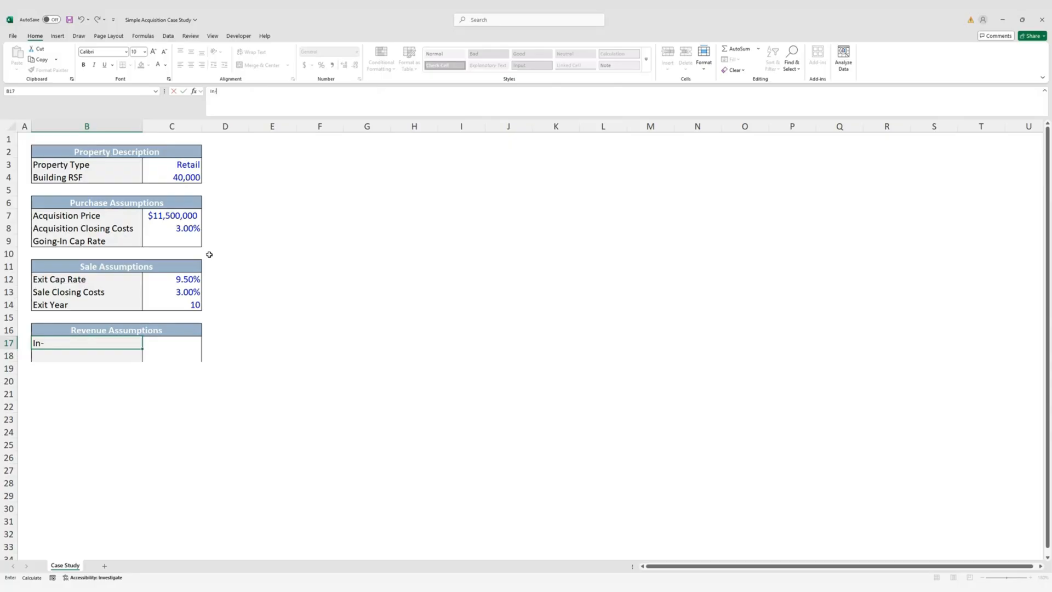
pyautogui.write('Place Gross Rents')
pyautogui.press('Tab')
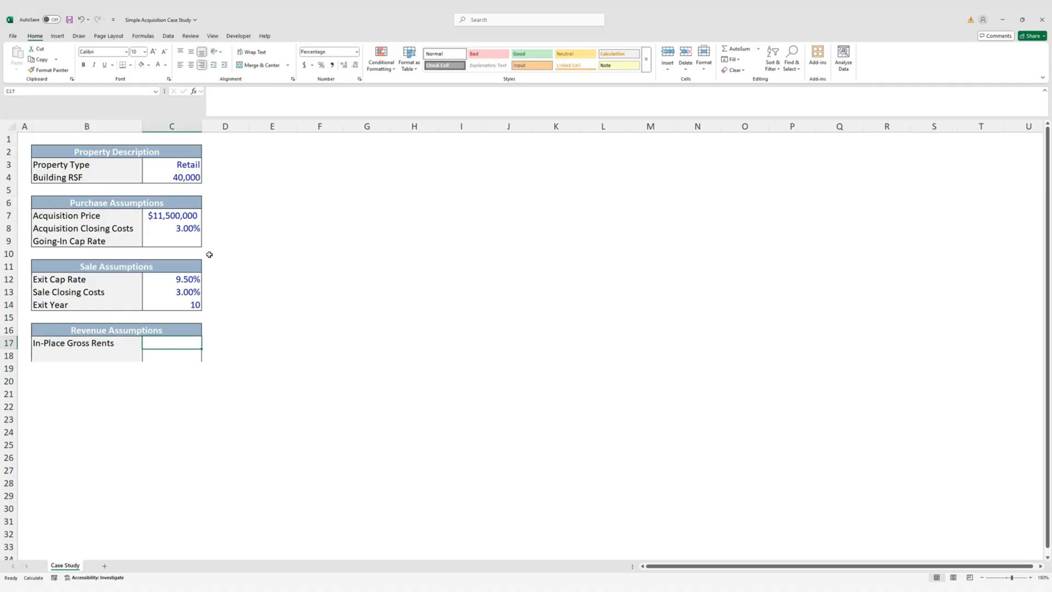
pyautogui.write('$')
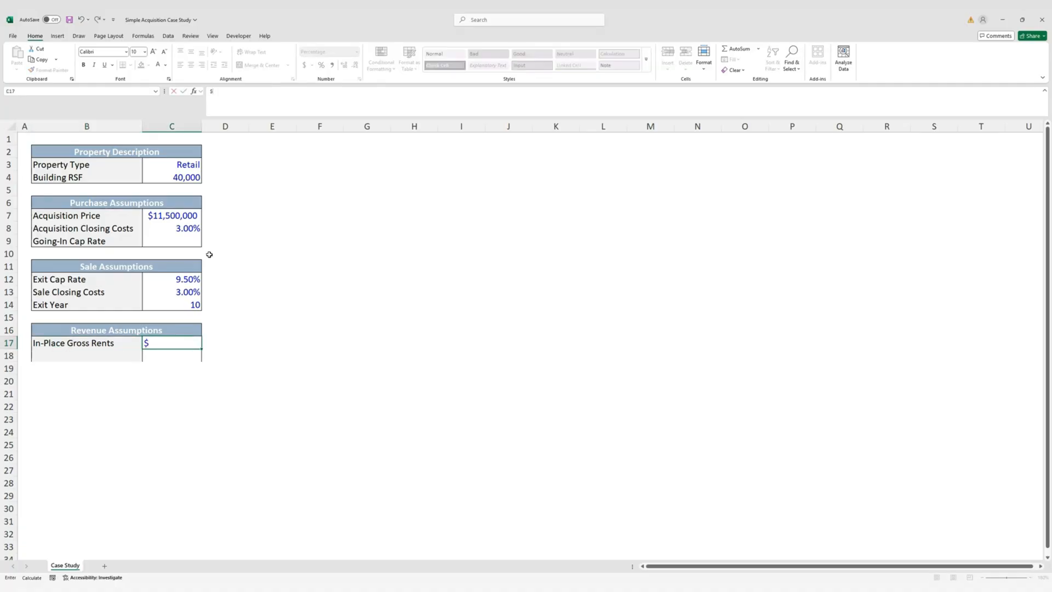
pyautogui.write('32.00')
pyautogui.press('Return')
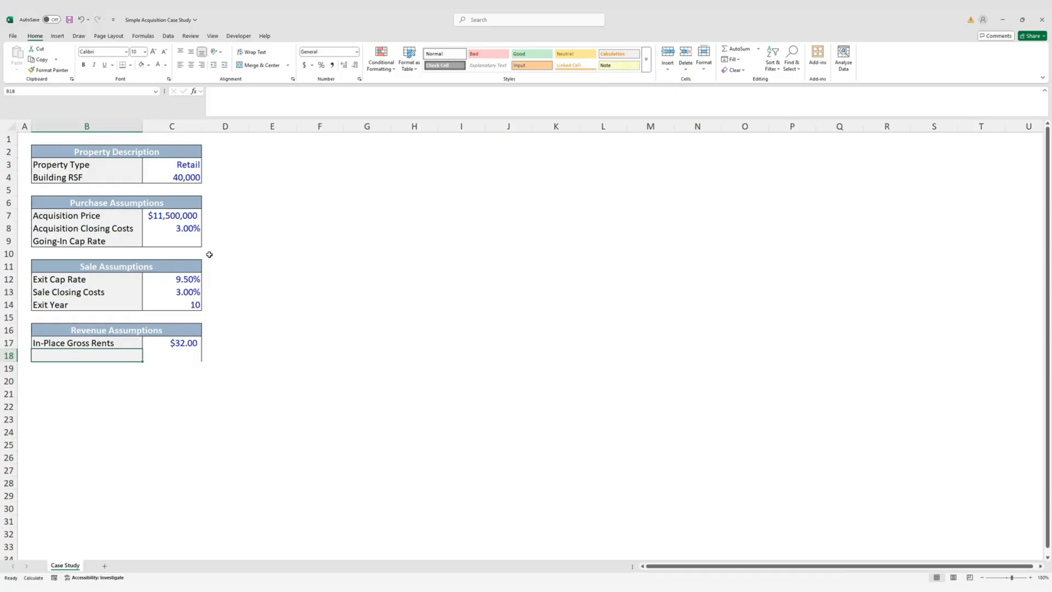
# Add the Expense Reimbursement row with a value of 50.00%
pyautogui.write('Exp')
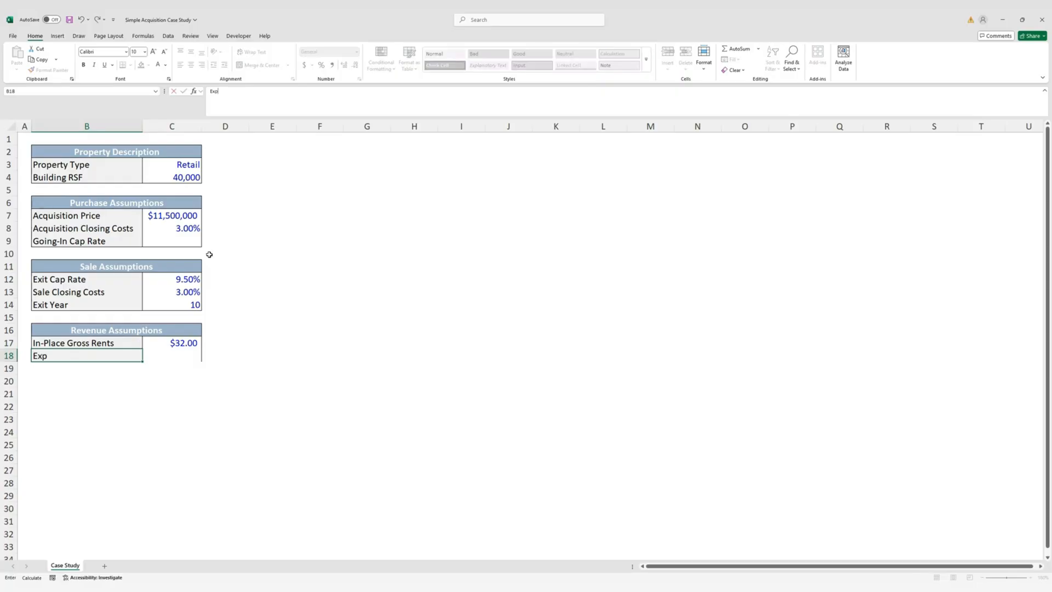
pyautogui.write('ense Reimbursement')
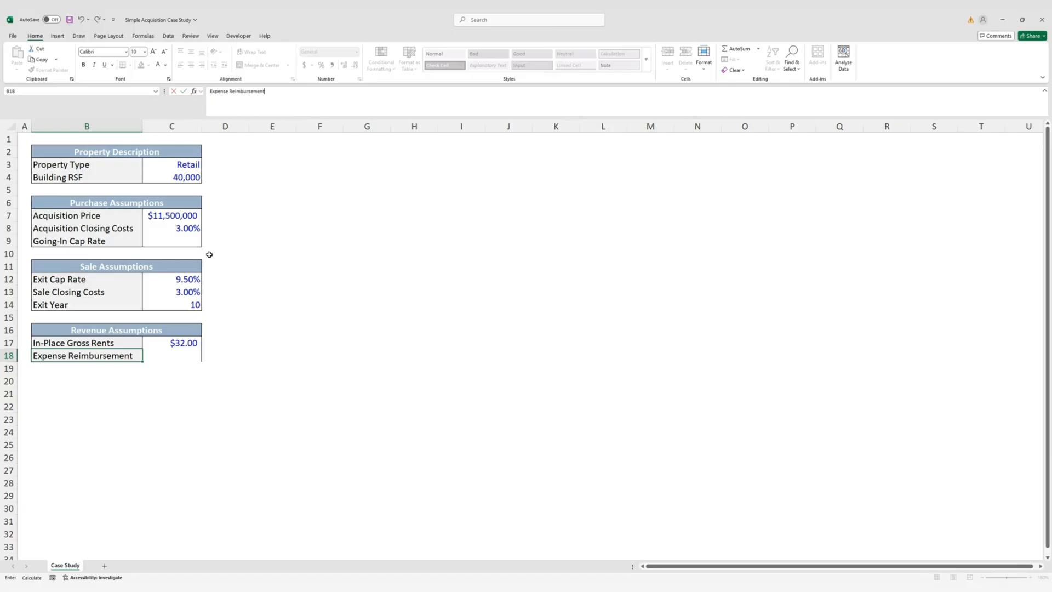
pyautogui.press('Tab')
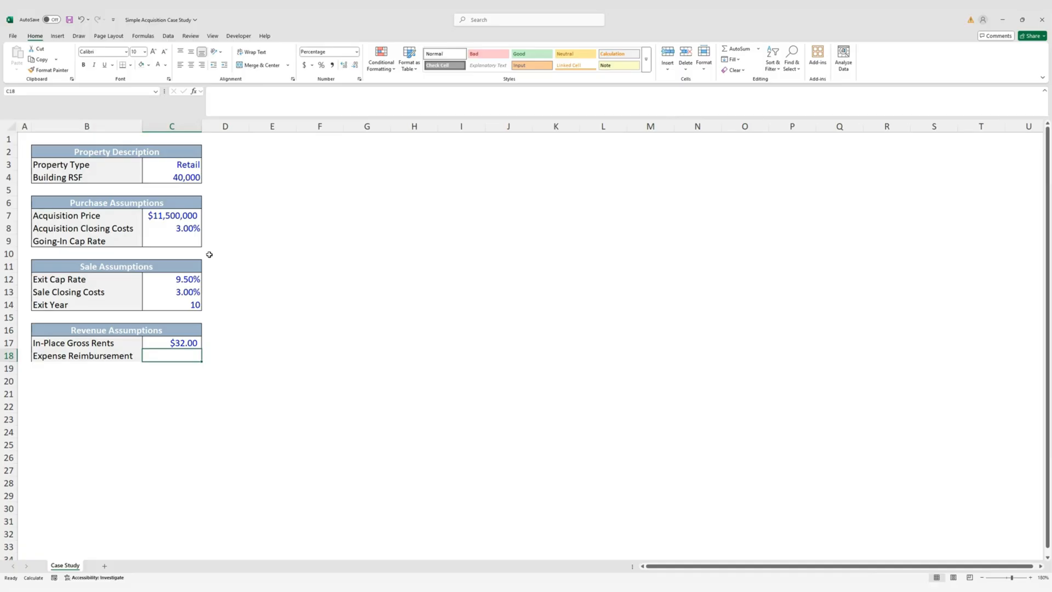
pyautogui.write('50')
pyautogui.press('Left')
# Fill the Expense Reimbursement row's formatting down to rows 19–20 and clear their contents
pyautogui.hotkey('shift', 'Right')
pyautogui.hotkey('shift', 'Down')
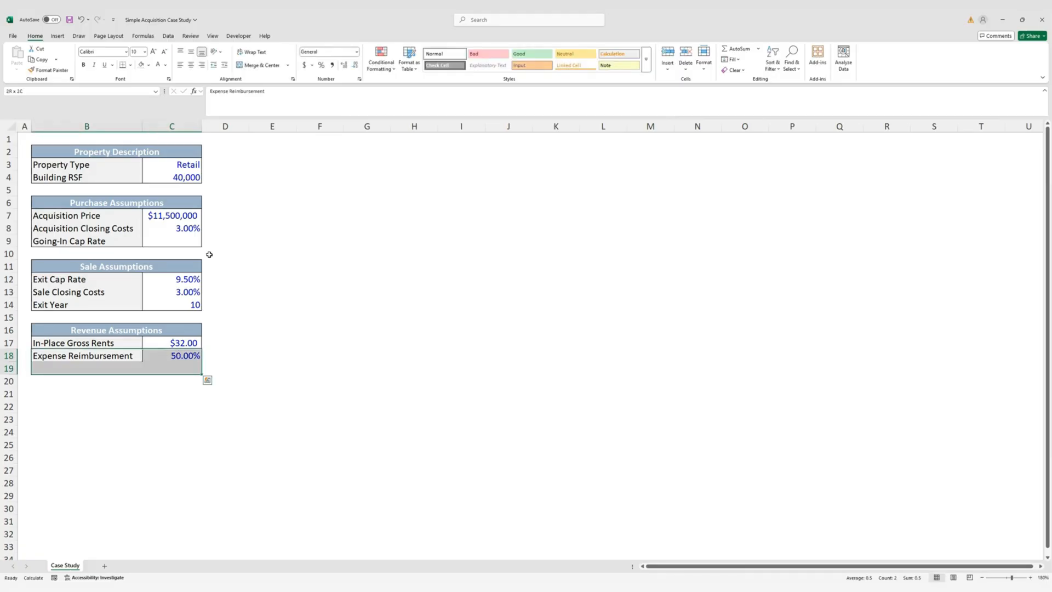
pyautogui.hotkey('shift', 'Down')
pyautogui.hotkey('ctrl', 'd')
pyautogui.press('Down')
pyautogui.press('Down')
pyautogui.hotkey('shift', 'Right')
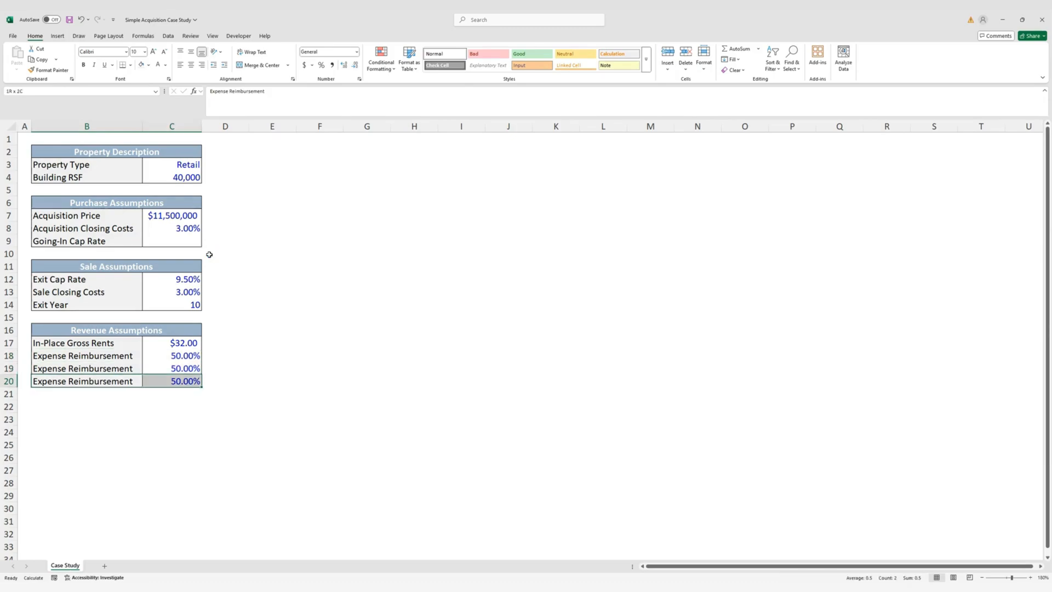
pyautogui.press('alt')
pyautogui.press('Escape')
pyautogui.hotkey('shift', 'Up')
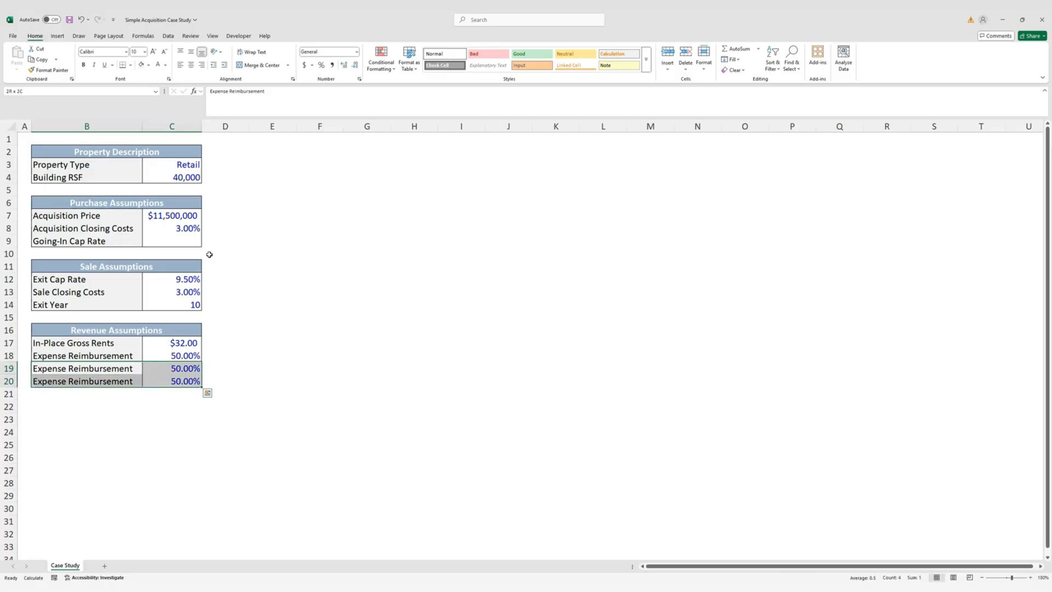
pyautogui.press('Delete')
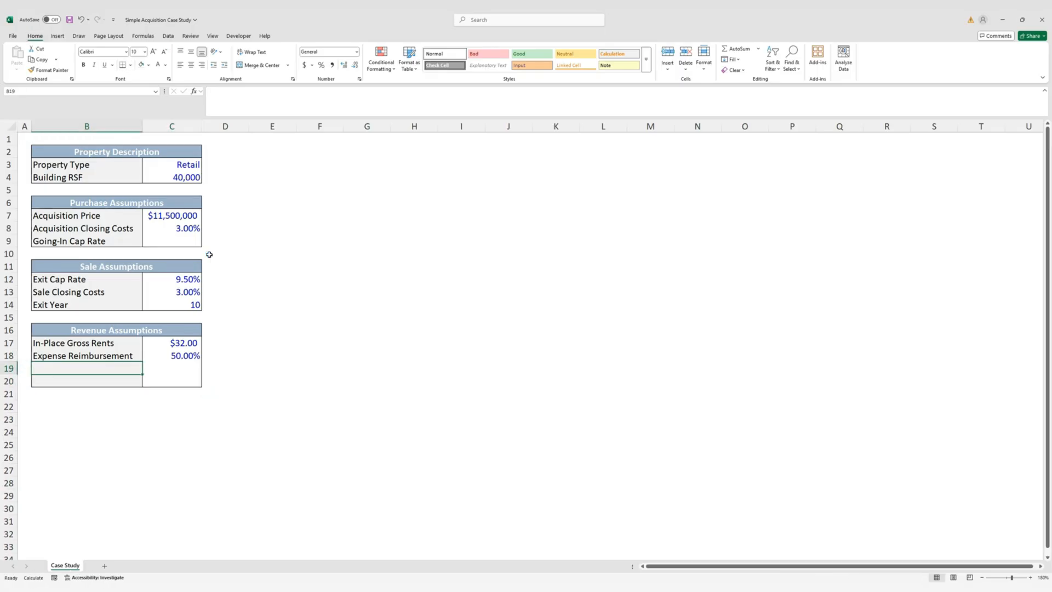
# Add Stabilized Vacancy at 5.00% and Annual Rent Escalations at 3.00%
pyautogui.write('Stabilized Vacancy')
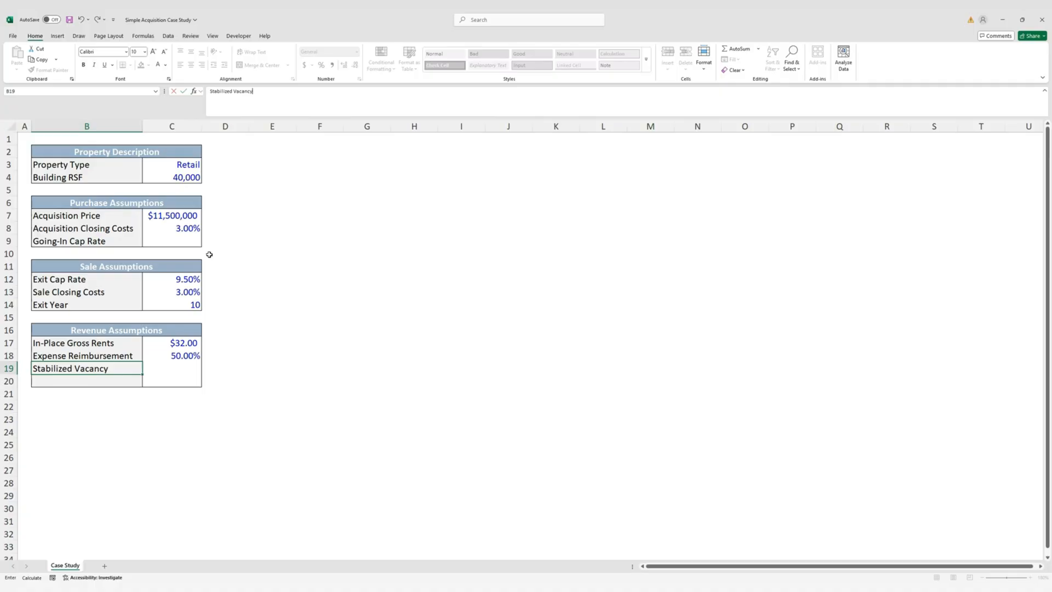
pyautogui.press('Tab')
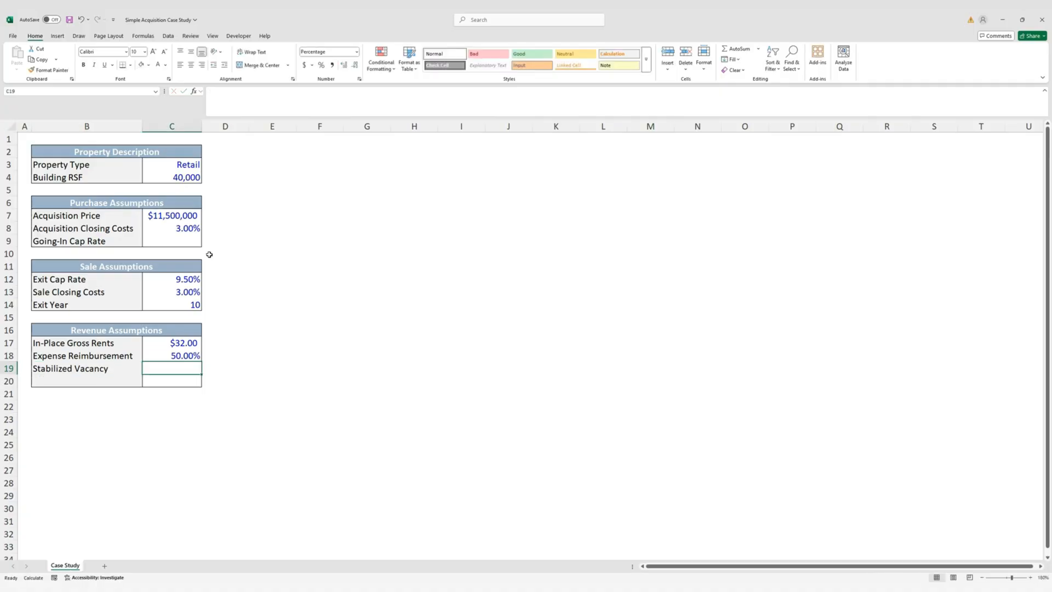
pyautogui.write('5')
pyautogui.press('Return')
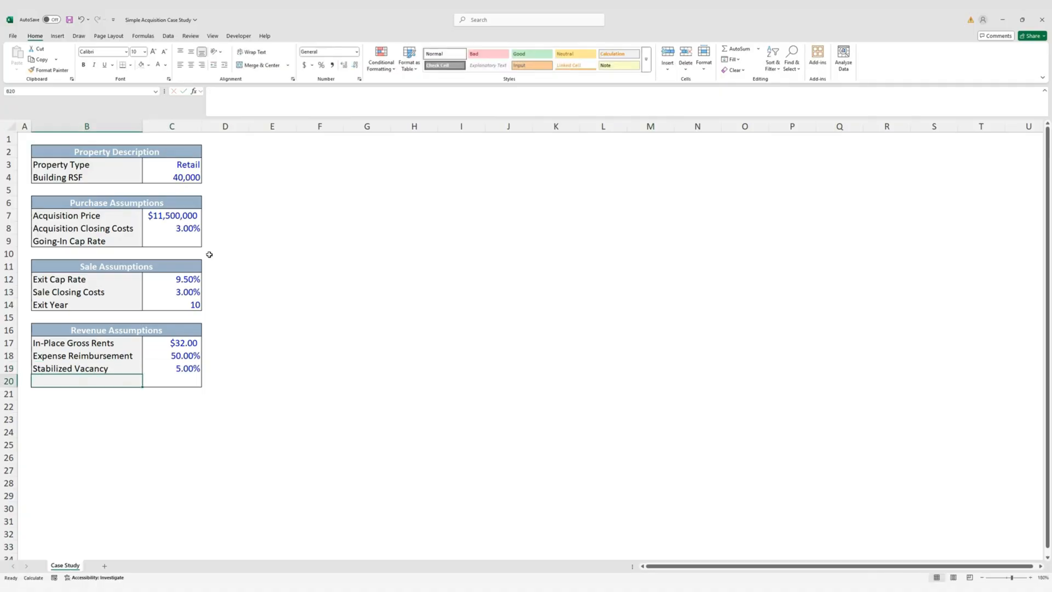
pyautogui.write('A')
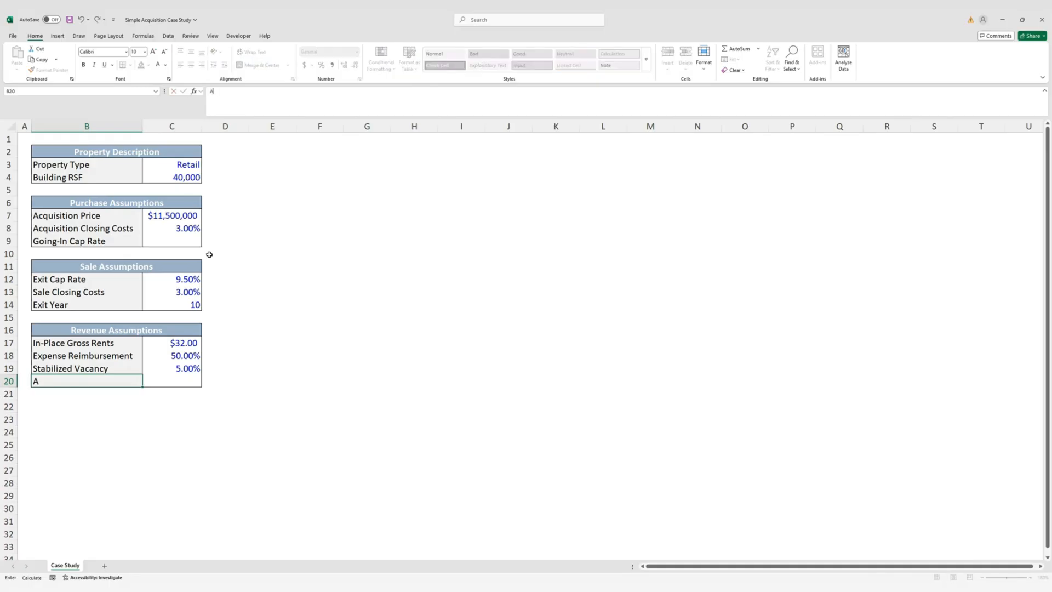
pyautogui.write('nnual Rent Escalations')
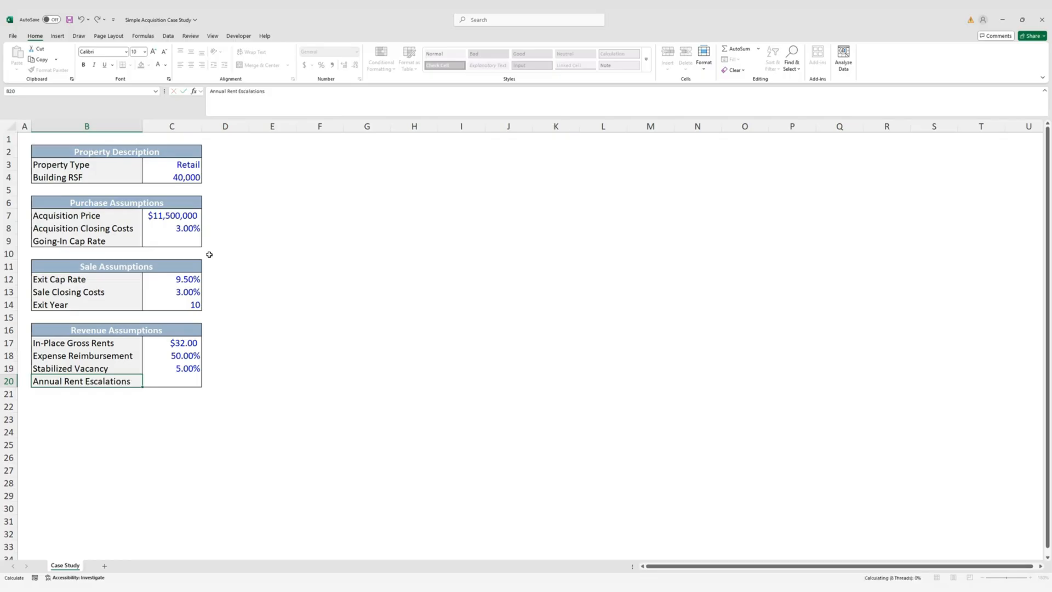
pyautogui.press('Tab')
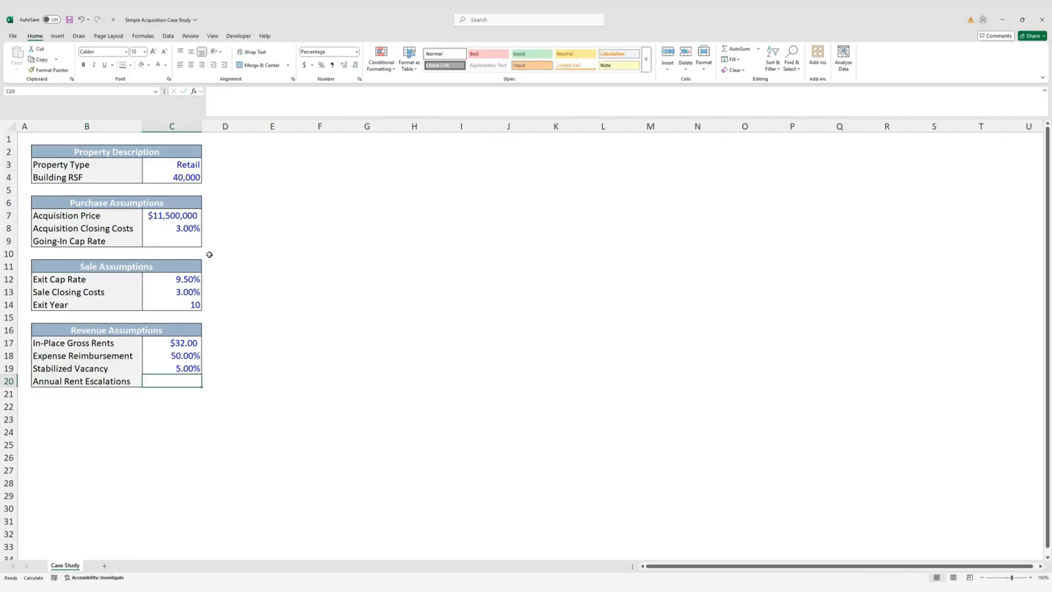
pyautogui.write('3.00')
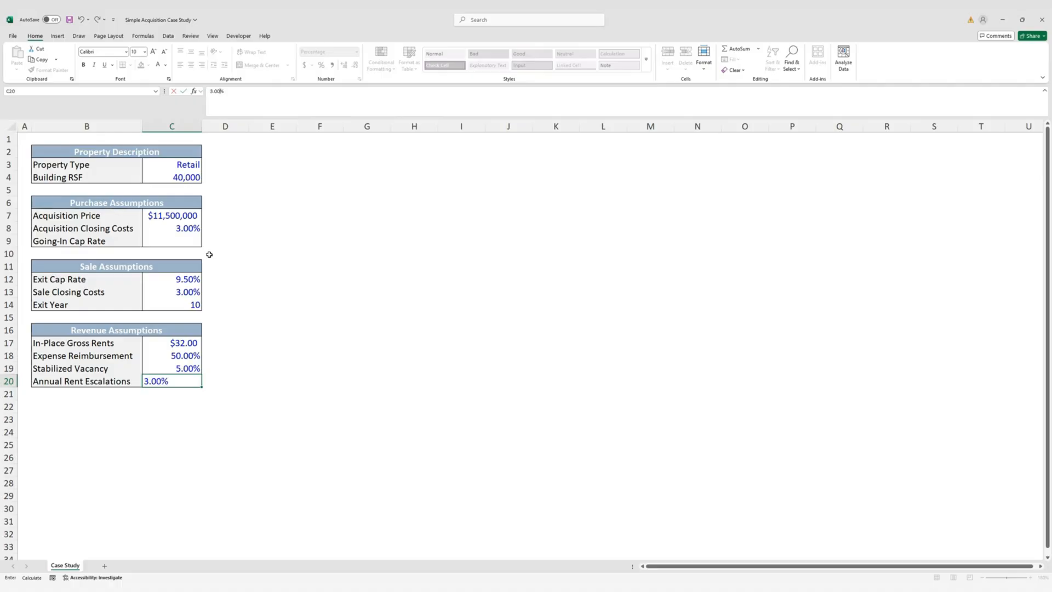
pyautogui.hotkey('ctrl', 'Return')
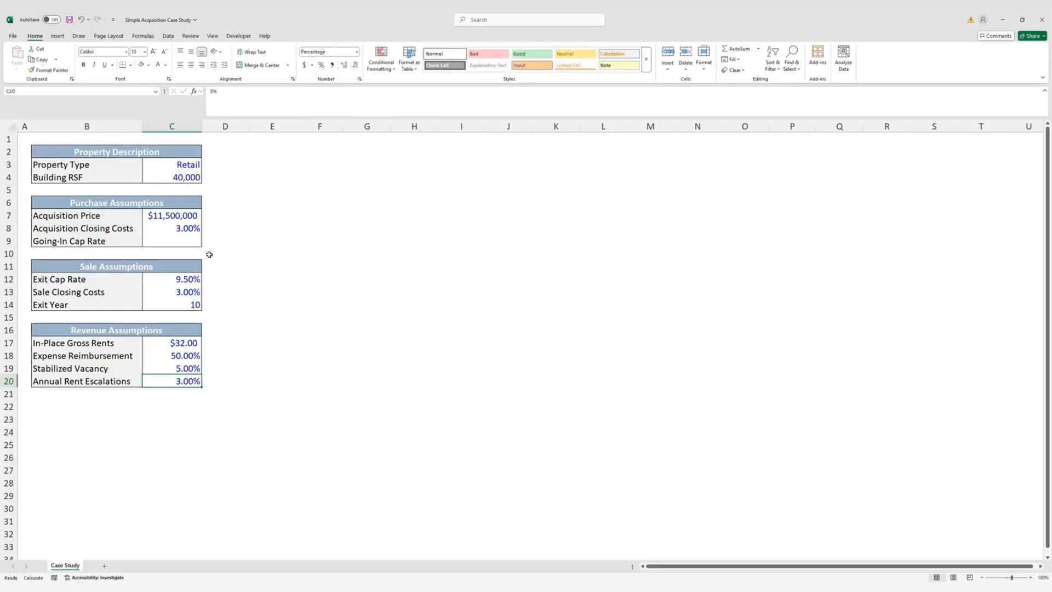
pyautogui.hotkey('shift', 'Left')
pyautogui.hotkey('shift', 'Up')
pyautogui.hotkey('shift', 'Up')
pyautogui.hotkey('shift', 'Up')
pyautogui.hotkey('shift', 'Up')
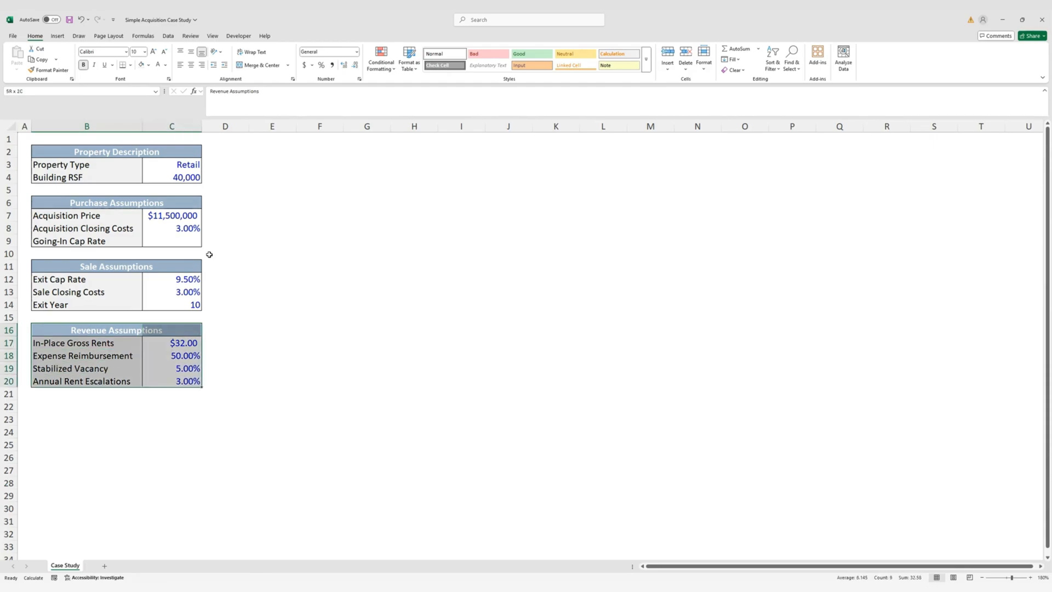
# Copy the Revenue Assumptions formatting to row 22, clear it, and title it 'Expense Assumptions'
pyautogui.hotkey('ctrl', 'c')
pyautogui.press('Down')
pyautogui.press('Down')
pyautogui.press('Down')
pyautogui.press('Down')
pyautogui.press('Down')
pyautogui.press('Down')
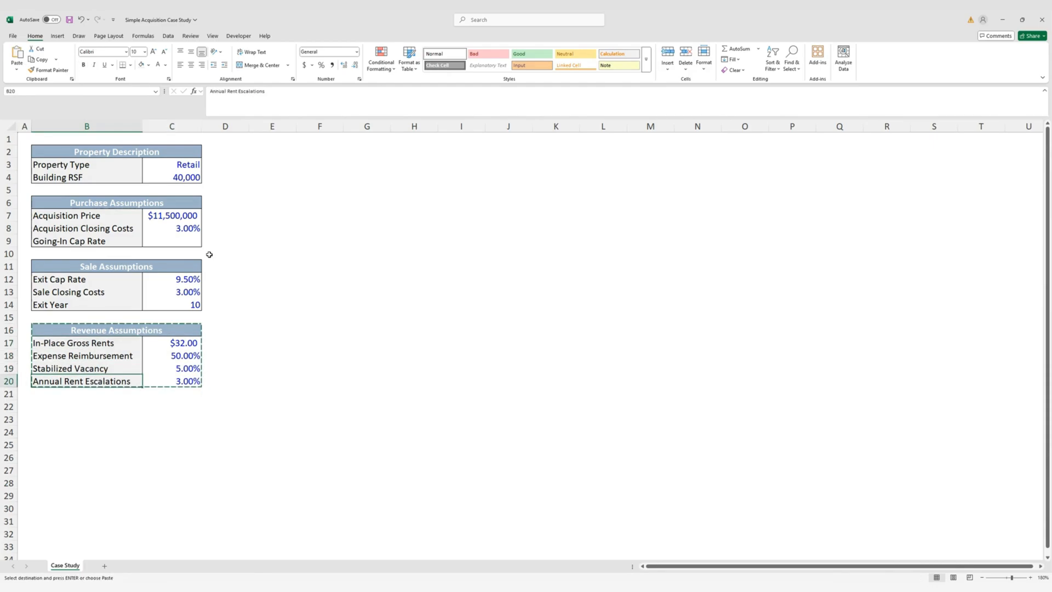
pyautogui.press('Return')
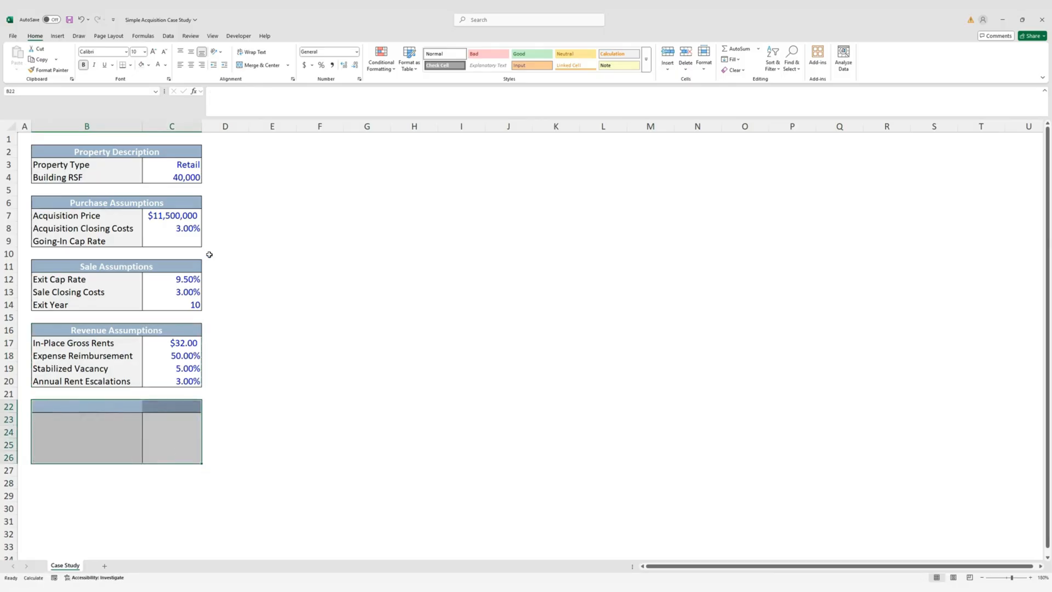
pyautogui.press('Delete')
pyautogui.write('Expens')
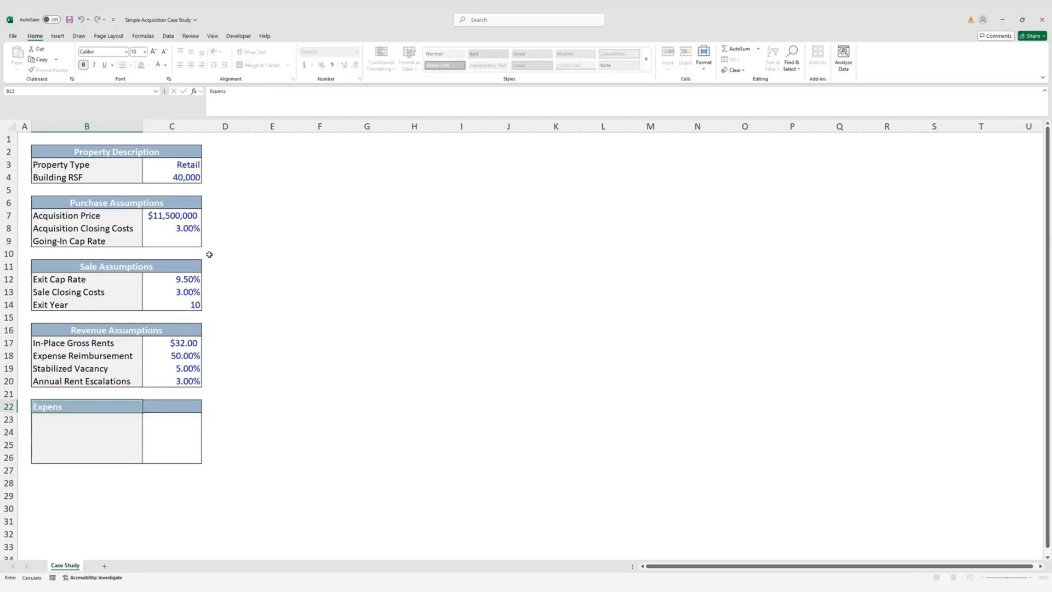
pyautogui.write('eAss')
pyautogui.press('BackSpace')
pyautogui.press('BackSpace')
pyautogui.press('BackSpace')
pyautogui.write('Assumption')
pyautogui.press('Return')
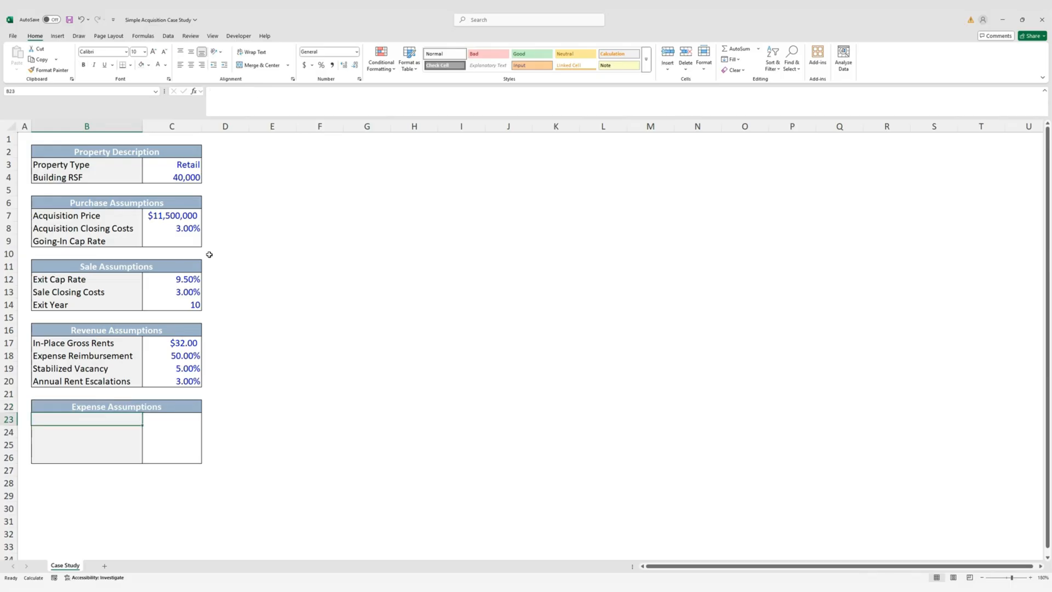
# Enter the expense labels Operating Expenses, Insurance and Property Taxes in rows 23–25
pyautogui.write('Oper')
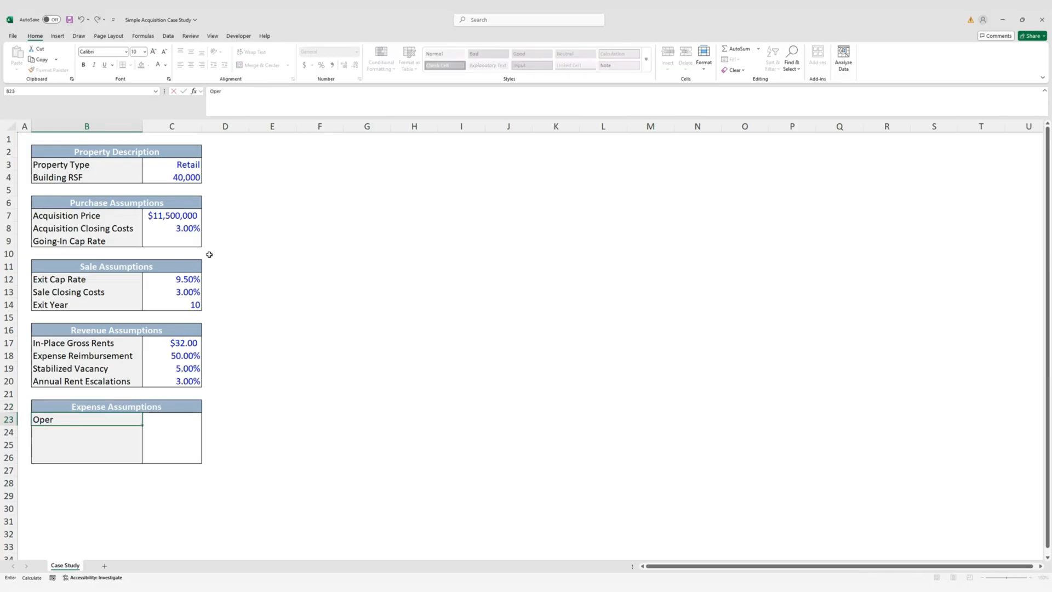
pyautogui.write('ating Expenses')
pyautogui.hotkey('ctrl', 'Return')
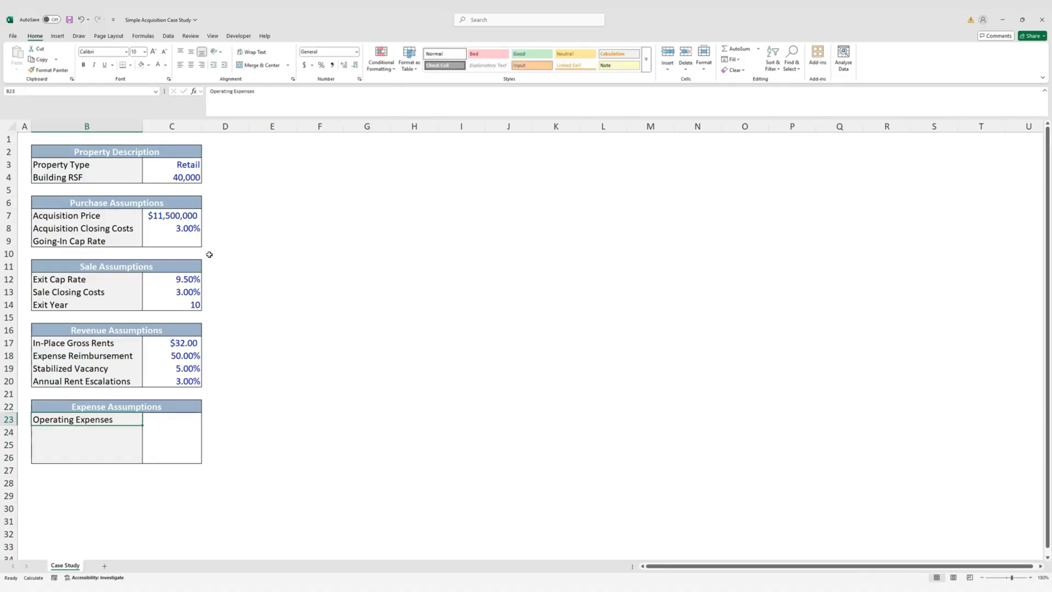
pyautogui.press('Down')
pyautogui.write('Insurance')
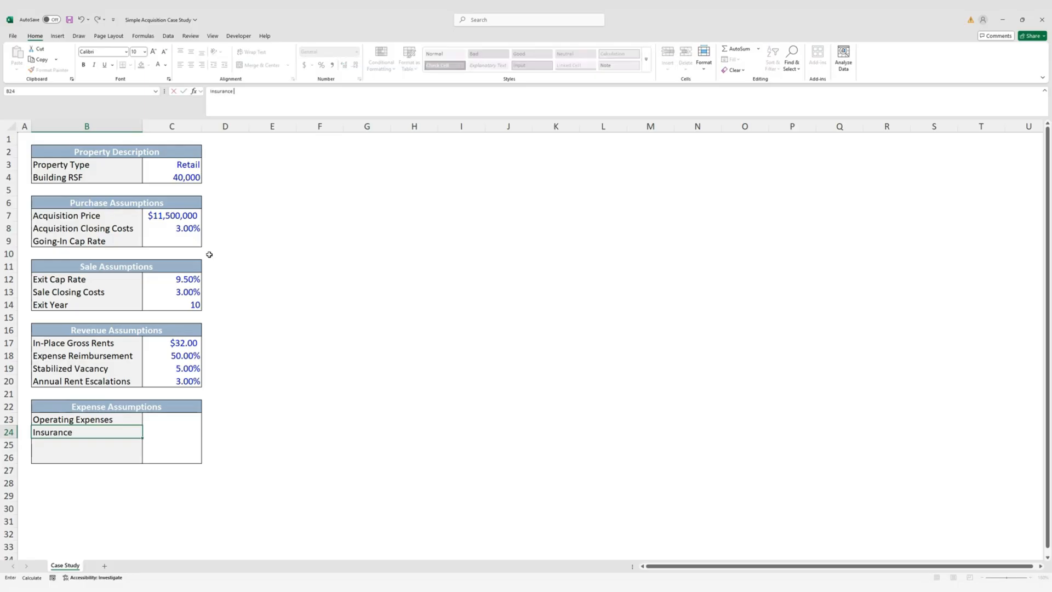
pyautogui.hotkey('ctrl', 'Return')
pyautogui.press('Down')
pyautogui.write('Prop')
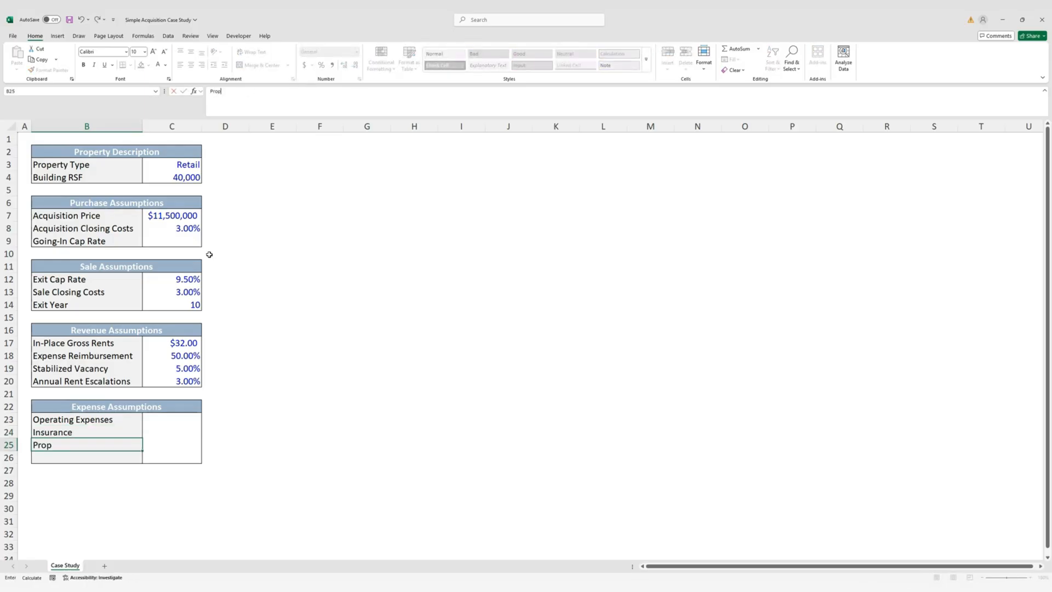
pyautogui.write('erty Taxes')
pyautogui.hotkey('ctrl', 'Return')
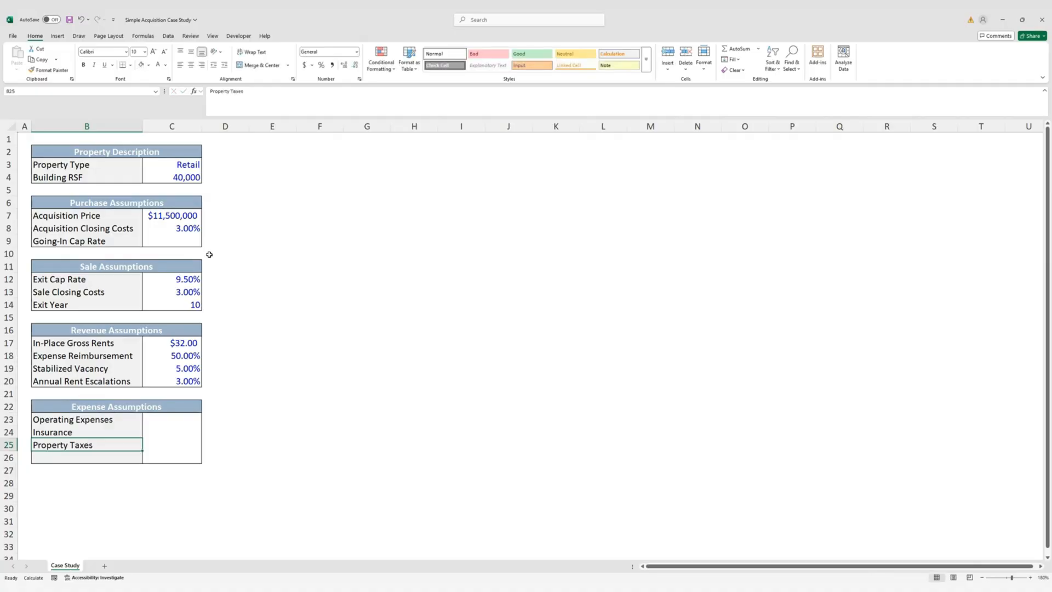
pyautogui.press('Up')
pyautogui.press('Up')
pyautogui.press('Up')
pyautogui.press('Up')
pyautogui.press('Up')
pyautogui.hotkey('shift', 'Right')
# Copy the 3.00% escalations row into row 26 and relabel it 'Annual Expense Escalations'
pyautogui.hotkey('ctrl', 'c')
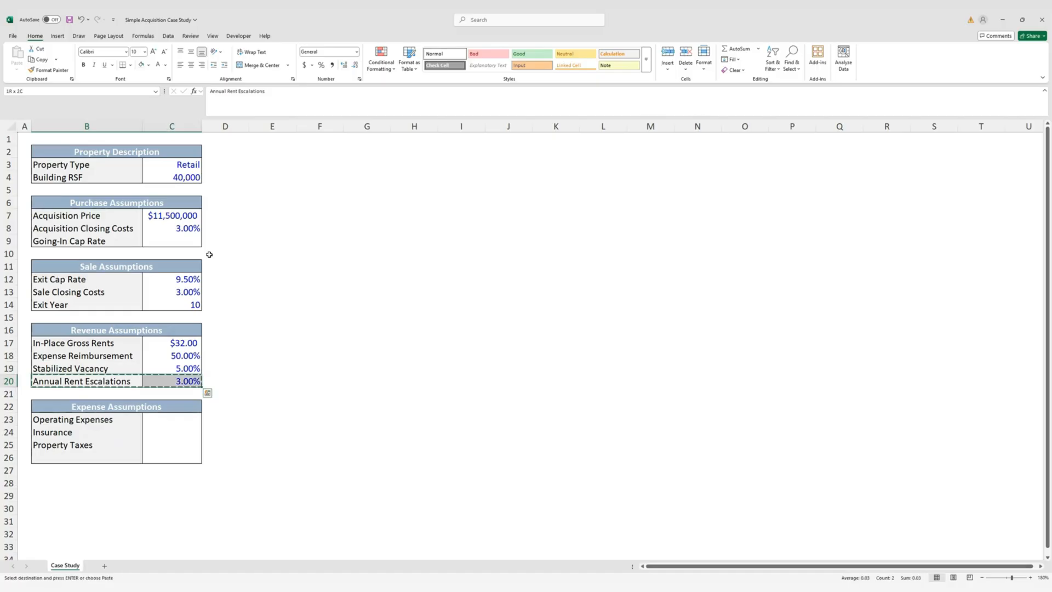
pyautogui.press('Down')
pyautogui.press('Down')
pyautogui.press('Down')
pyautogui.press('Down')
pyautogui.press('Down')
pyautogui.press('Down')
pyautogui.hotkey('ctrl', 'v')
pyautogui.press('F2')
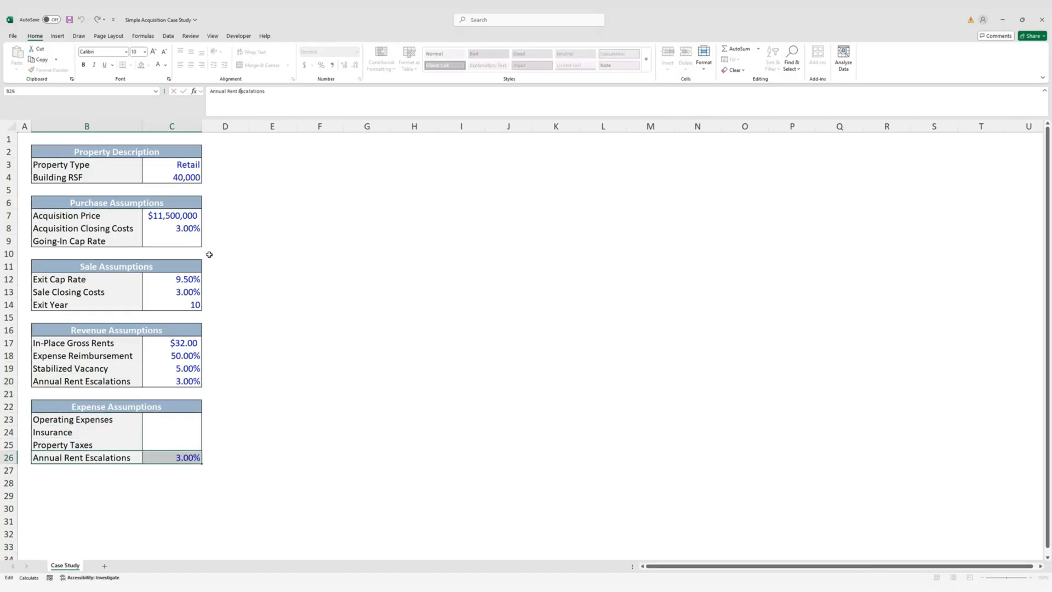
pyautogui.press('BackSpace')
pyautogui.press('BackSpace')
pyautogui.press('BackSpace')
pyautogui.press('BackSpace')
pyautogui.press('BackSpace')
pyautogui.write('Expense')
pyautogui.press('Return')
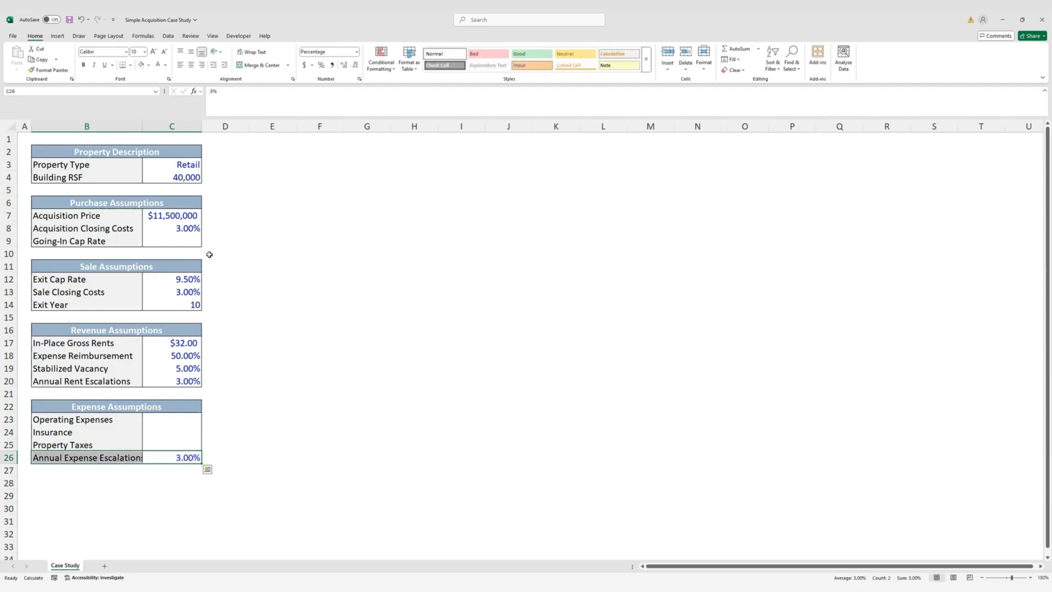
pyautogui.press('Right')
pyautogui.press('Left')
pyautogui.press('Left')
pyautogui.press('alt')
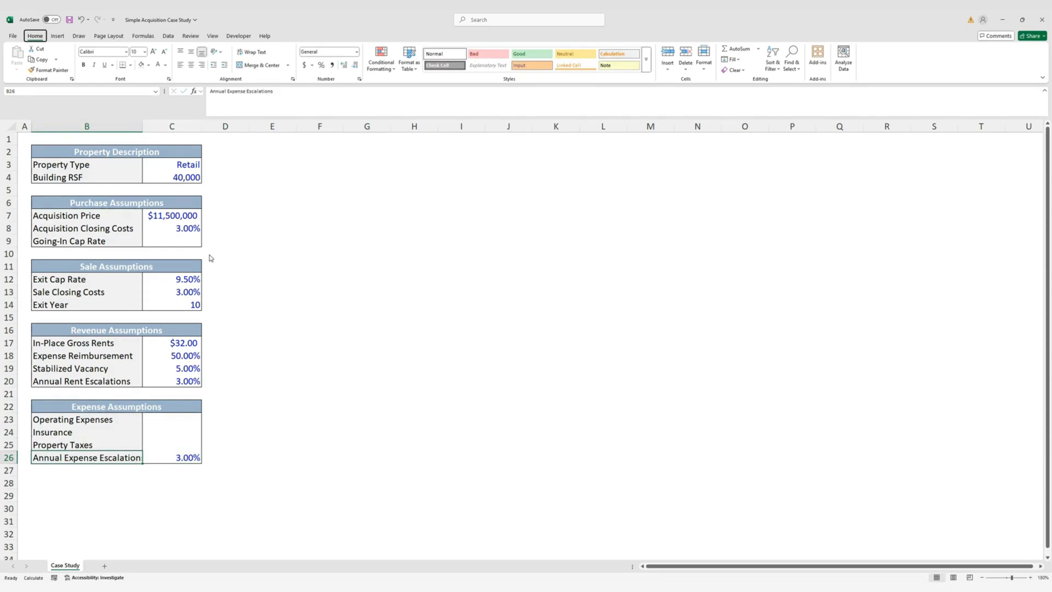
# AutoFit column B and enter Operating Expenses of $11.00
pyautogui.press('h')
pyautogui.press('o')
pyautogui.press('i')
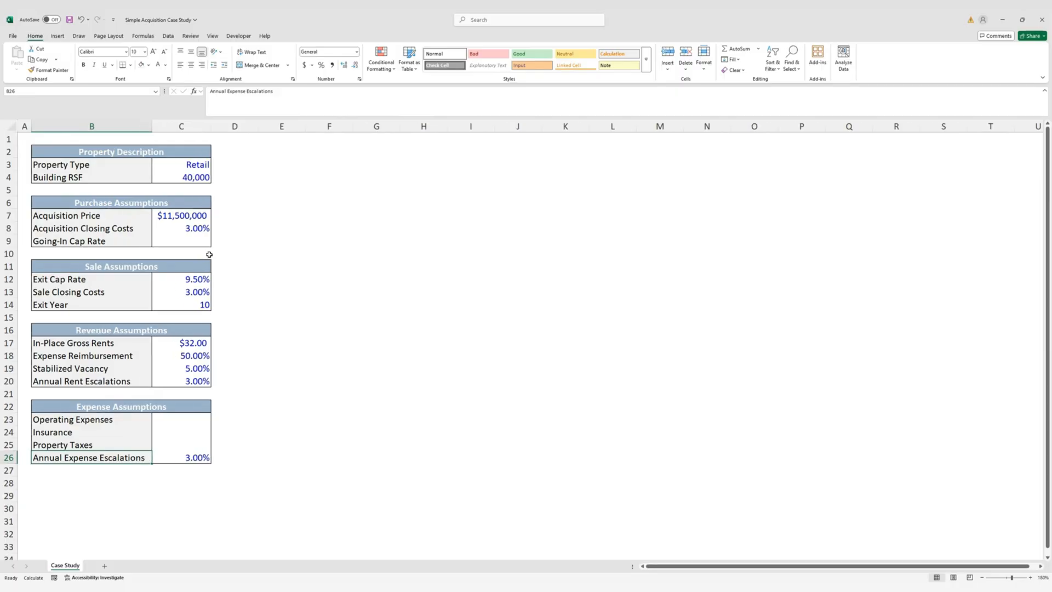
pyautogui.press('Right')
pyautogui.press('Up')
pyautogui.press('Up')
pyautogui.press('Up')
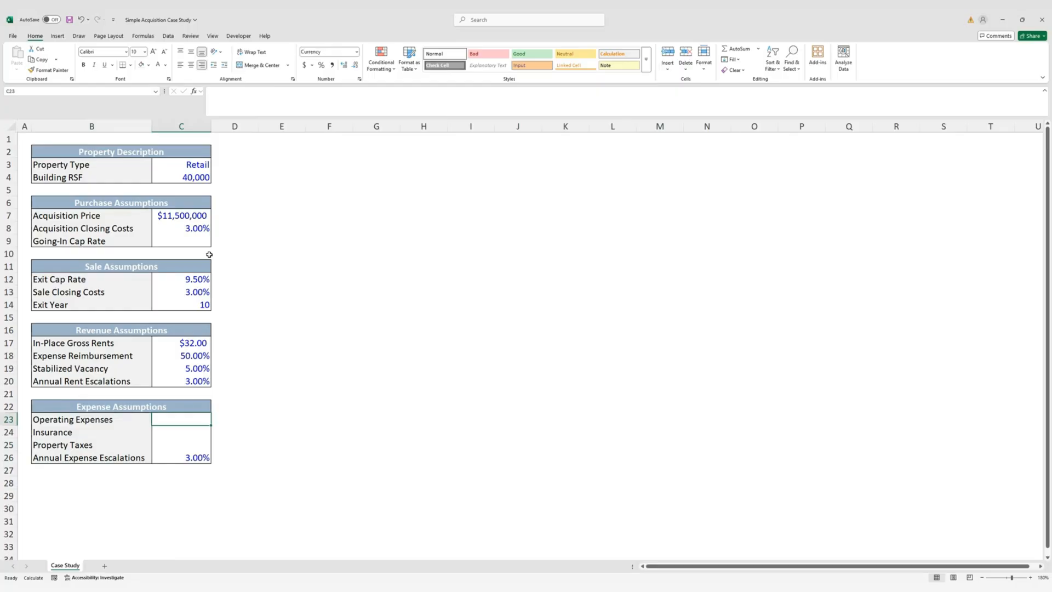
pyautogui.write('$11')
pyautogui.press('Return')
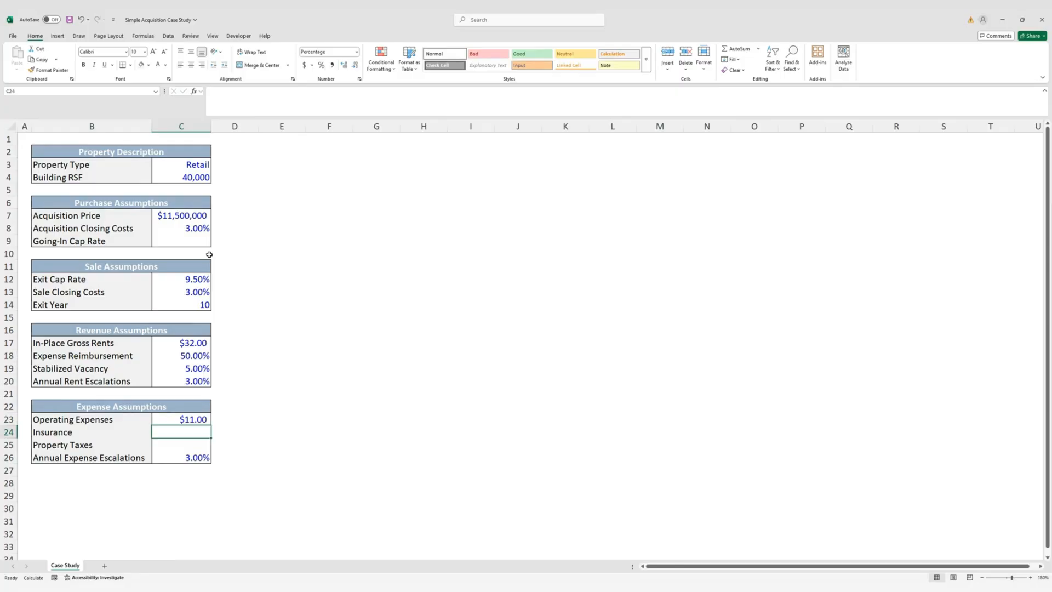
# Enter Insurance as $2.25 in currency format
pyautogui.write('2.25')
pyautogui.hotkey('ctrl', 'Return')
pyautogui.hotkey('ctrl', 'shift', '4')
pyautogui.write('2.25')
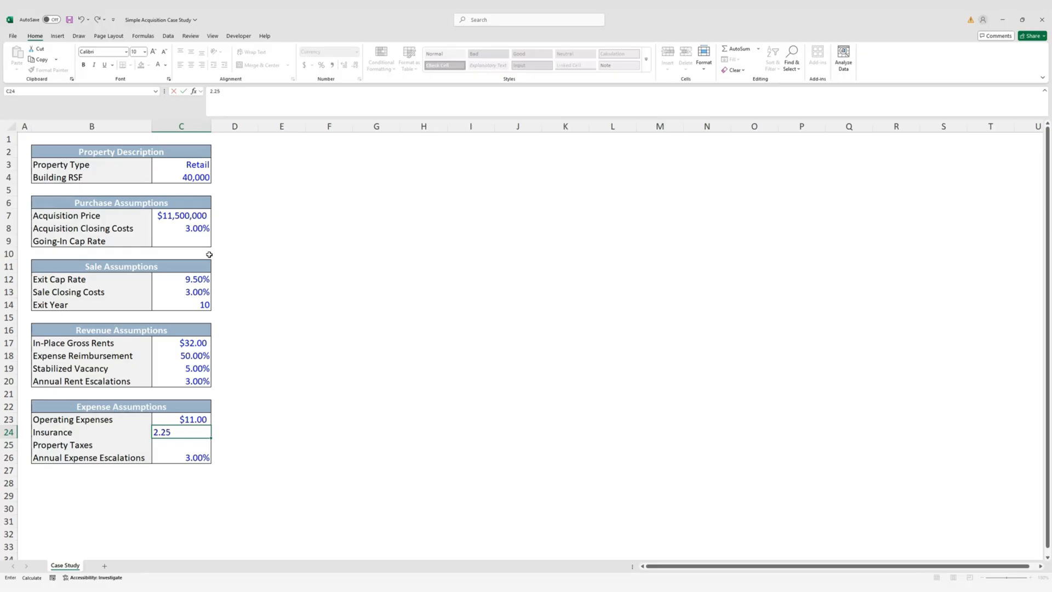
pyautogui.hotkey('ctrl', 'Return')
pyautogui.press('Down')
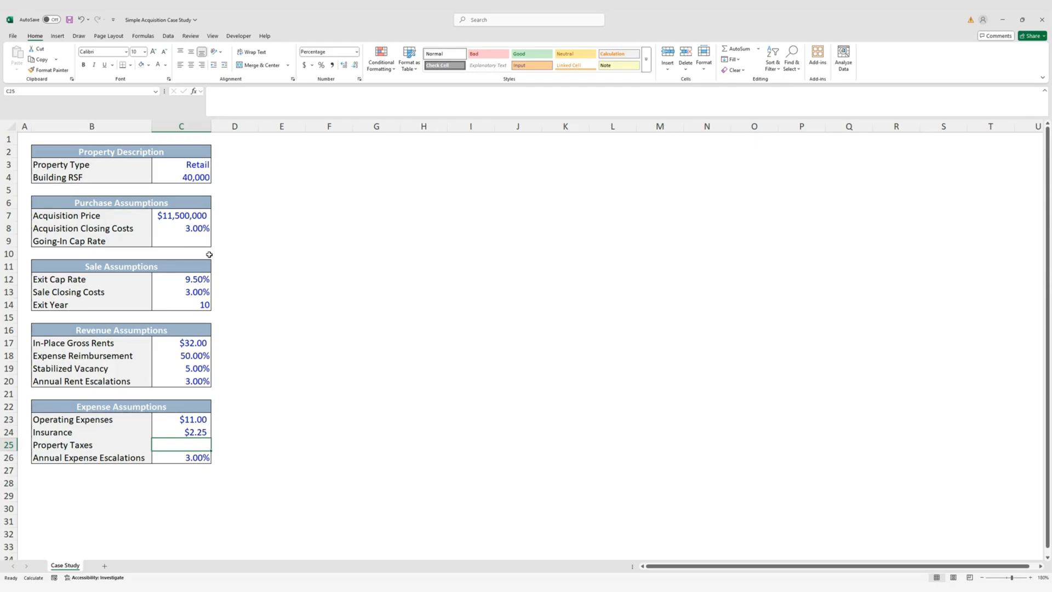
# Enter Property Taxes as $4.50, pasting the currency format from the Insurance cell
pyautogui.write('4.5%')
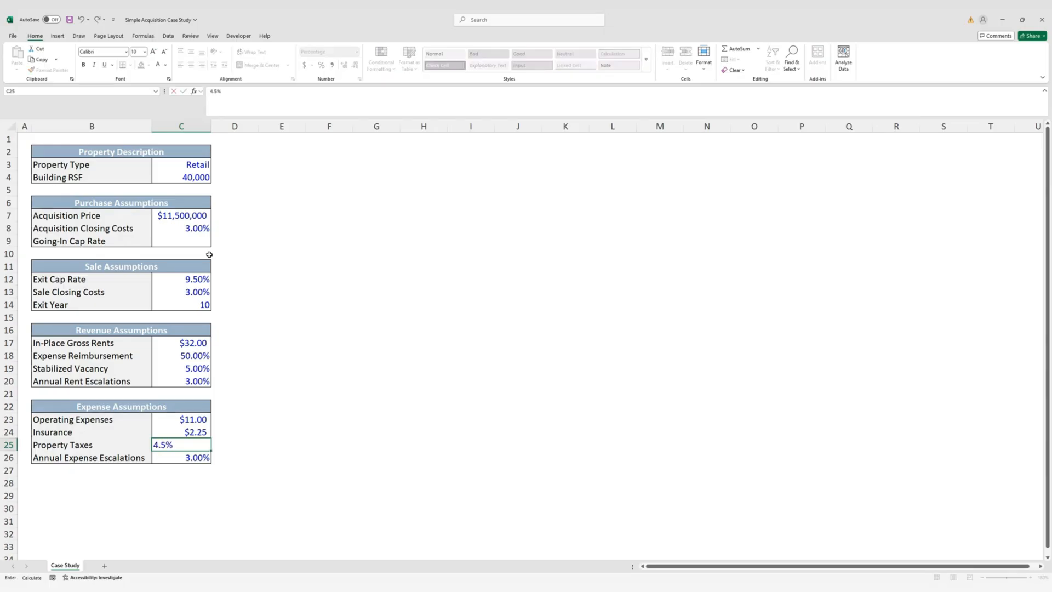
pyautogui.hotkey('ctrl', 'Return')
pyautogui.press('Up')
pyautogui.hotkey('ctrl', 'c')
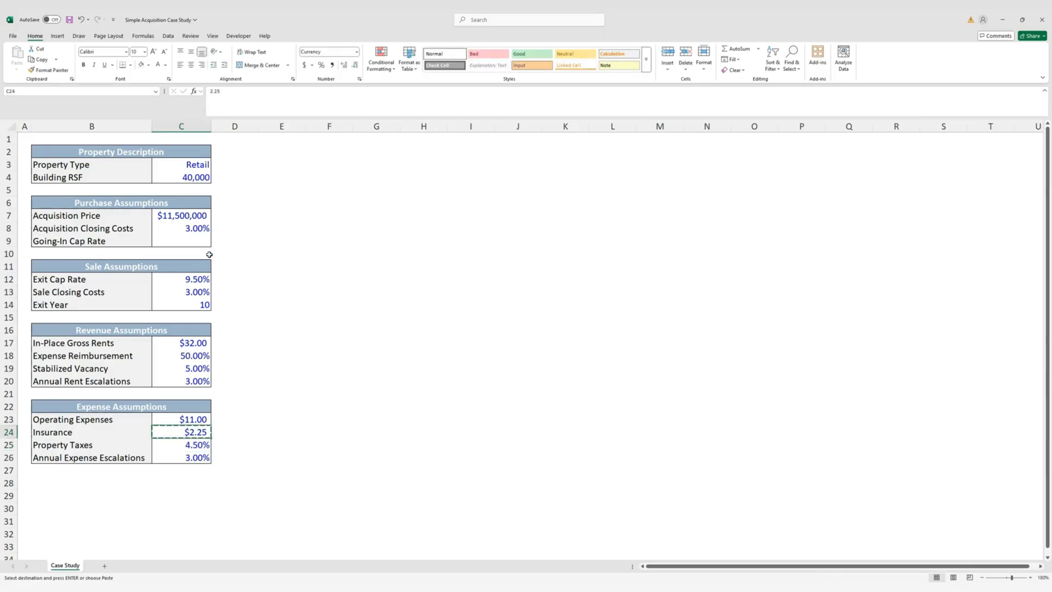
pyautogui.press('Down')
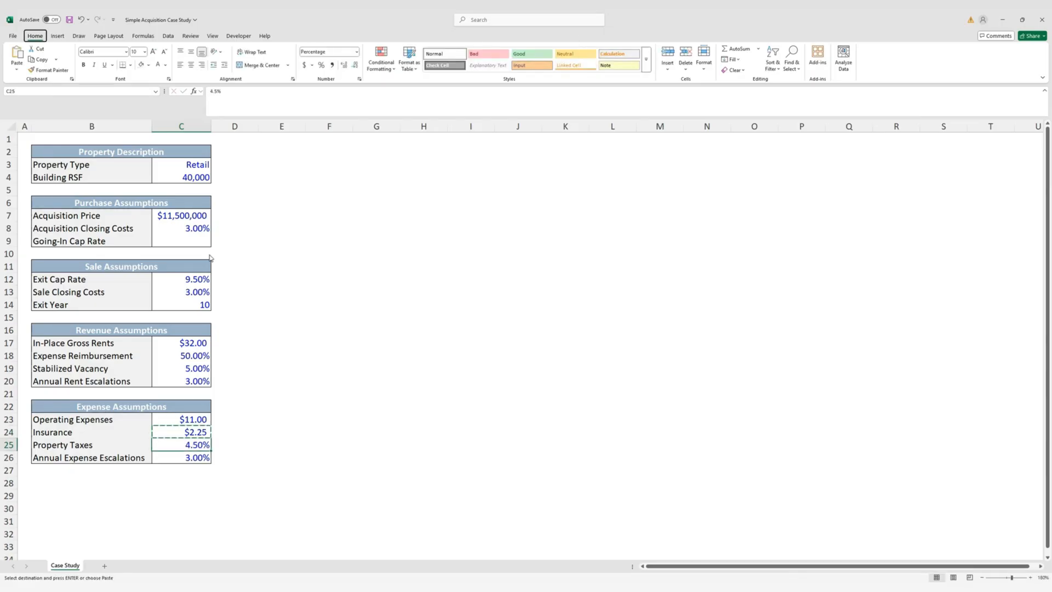
pyautogui.hotkey('ctrl', 'alt', 'v')
pyautogui.press('Return')
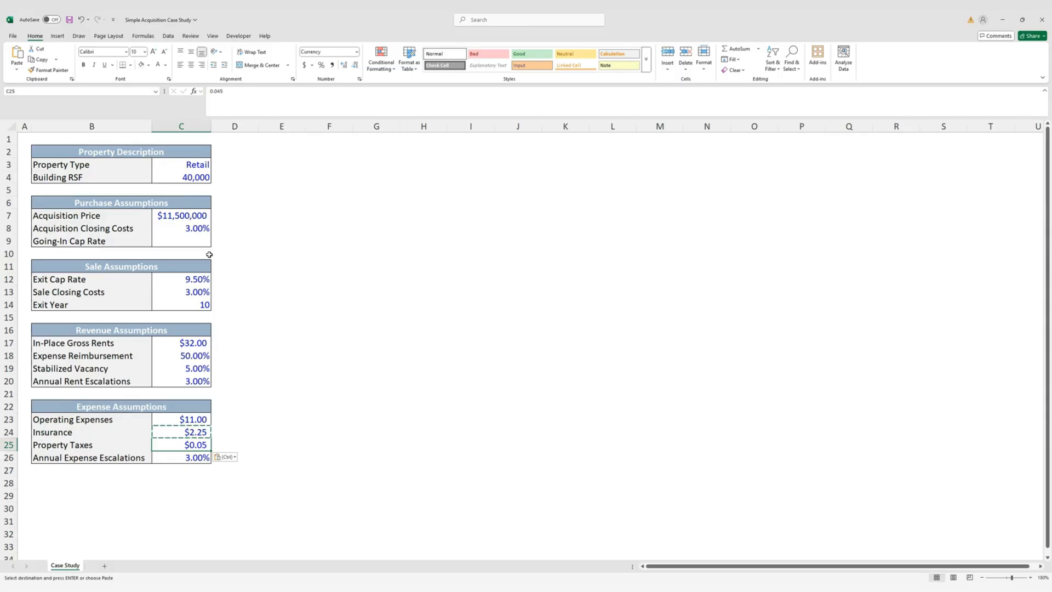
pyautogui.write('4.5')
pyautogui.hotkey('ctrl', 'Return')
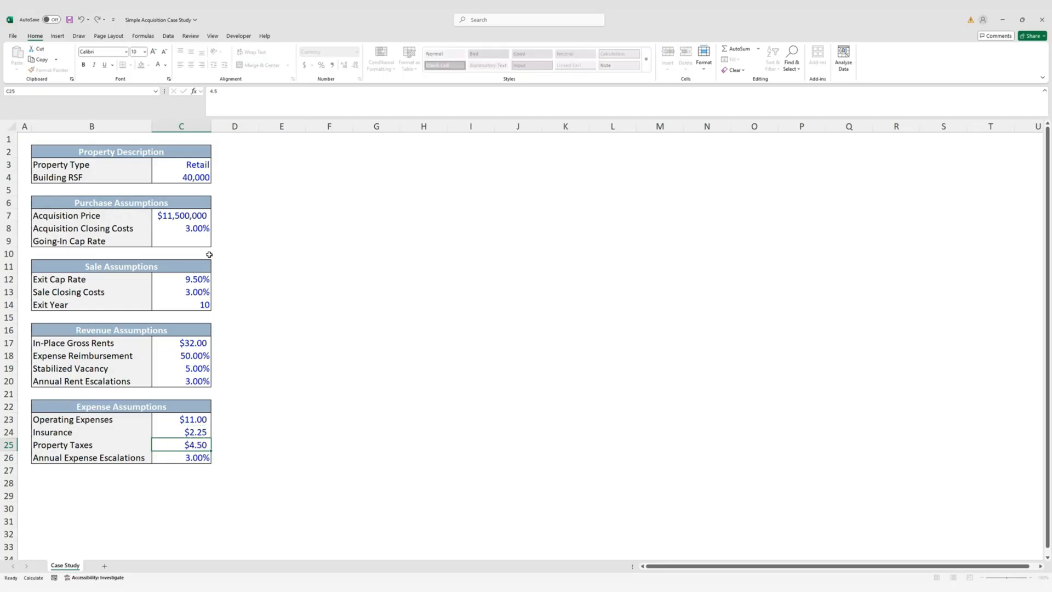
pyautogui.press('Down')
pyautogui.press('Down')
pyautogui.press('Left')
pyautogui.press('Down')
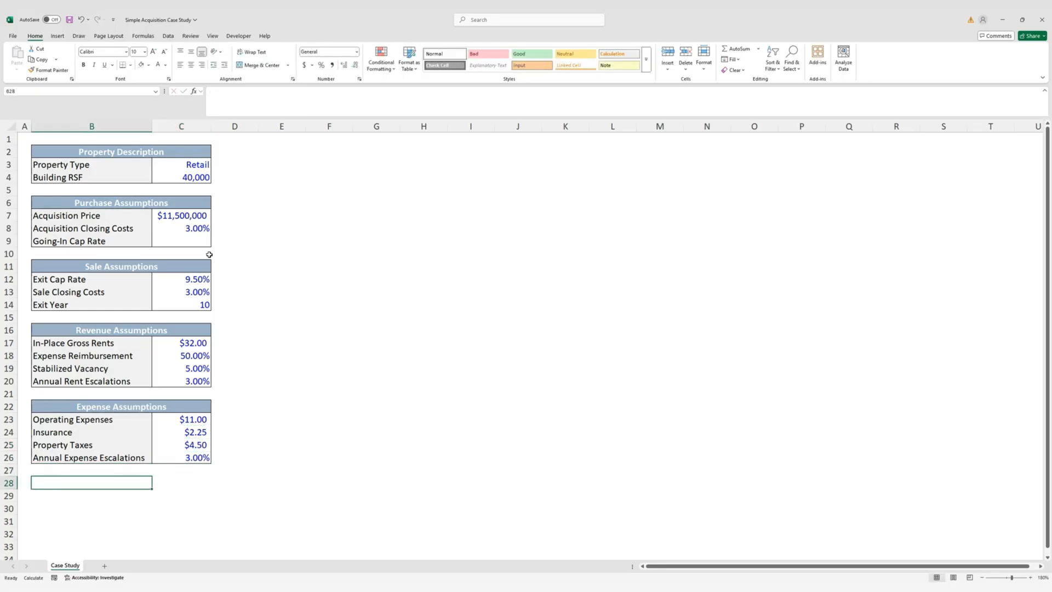
# Copy the Expense Assumptions block and paste it starting at row 28
pyautogui.press('Up')
pyautogui.press('Up')
pyautogui.press('Up')
pyautogui.press('Up')
pyautogui.press('Up')
pyautogui.press('Up')
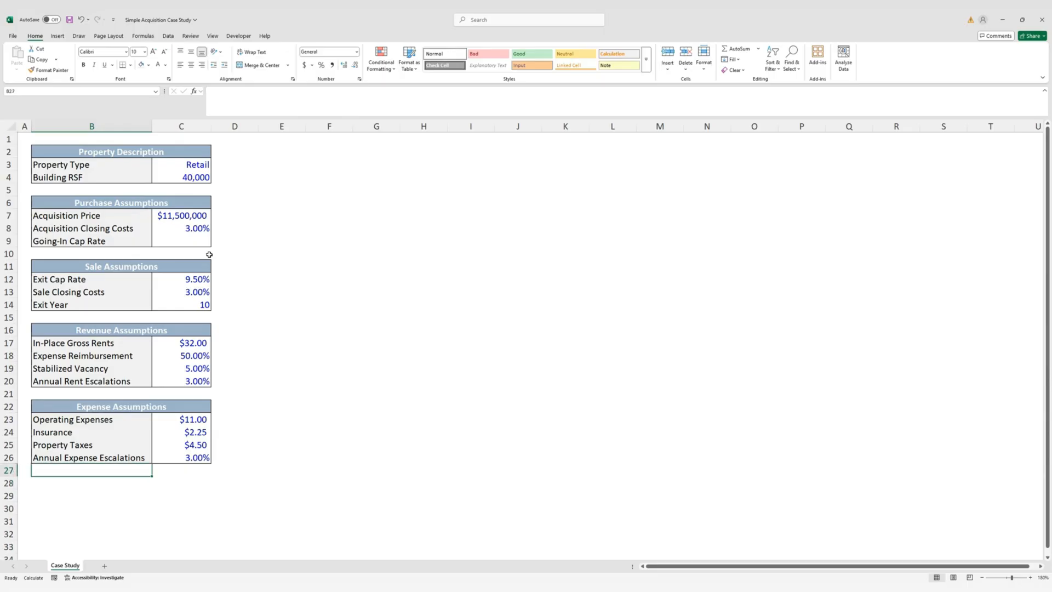
pyautogui.hotkey('shift', 'Right')
pyautogui.hotkey('shift', 'Down')
pyautogui.hotkey('shift', 'Down')
pyautogui.hotkey('shift', 'Down')
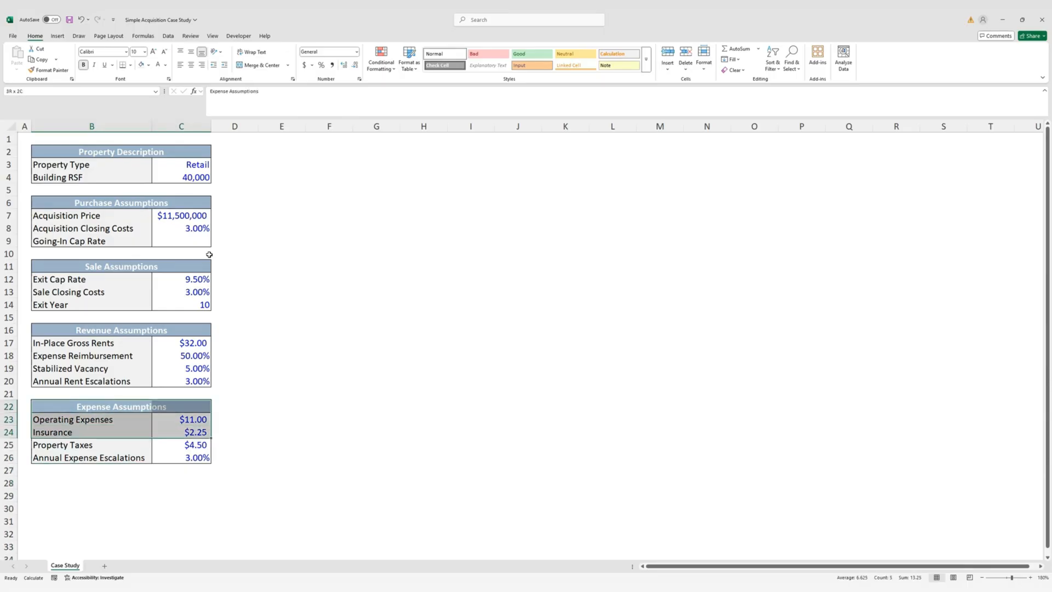
pyautogui.hotkey('ctrl', 'c')
pyautogui.press('Down')
pyautogui.press('Down')
pyautogui.press('Down')
pyautogui.press('Down')
pyautogui.press('Down')
pyautogui.press('Down')
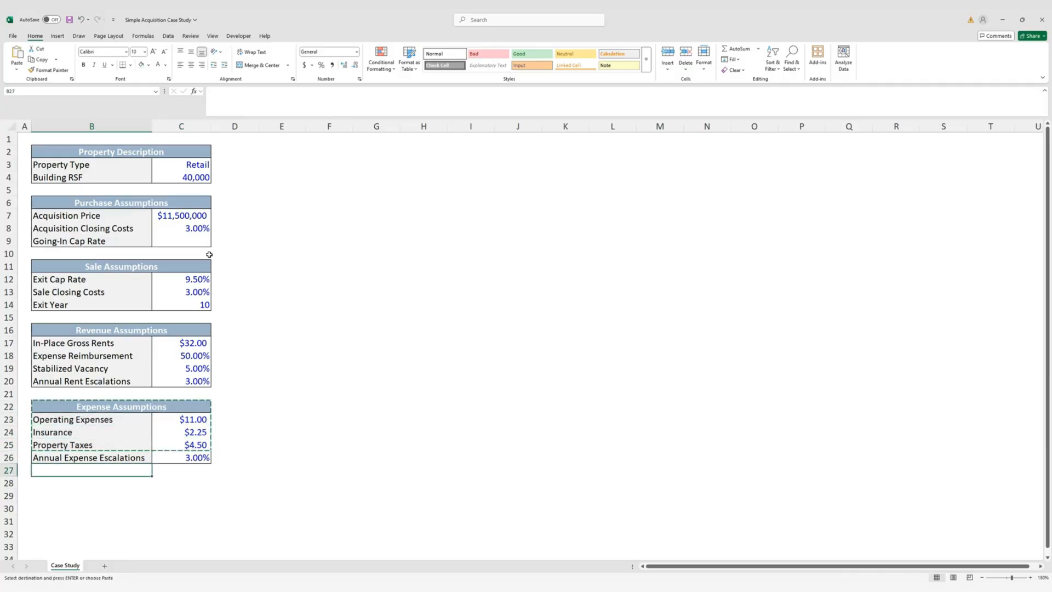
pyautogui.hotkey('ctrl', 'v')
# Rename the pasted header to 'Financing Assumptions'
pyautogui.scroll(-3, 268, 328)
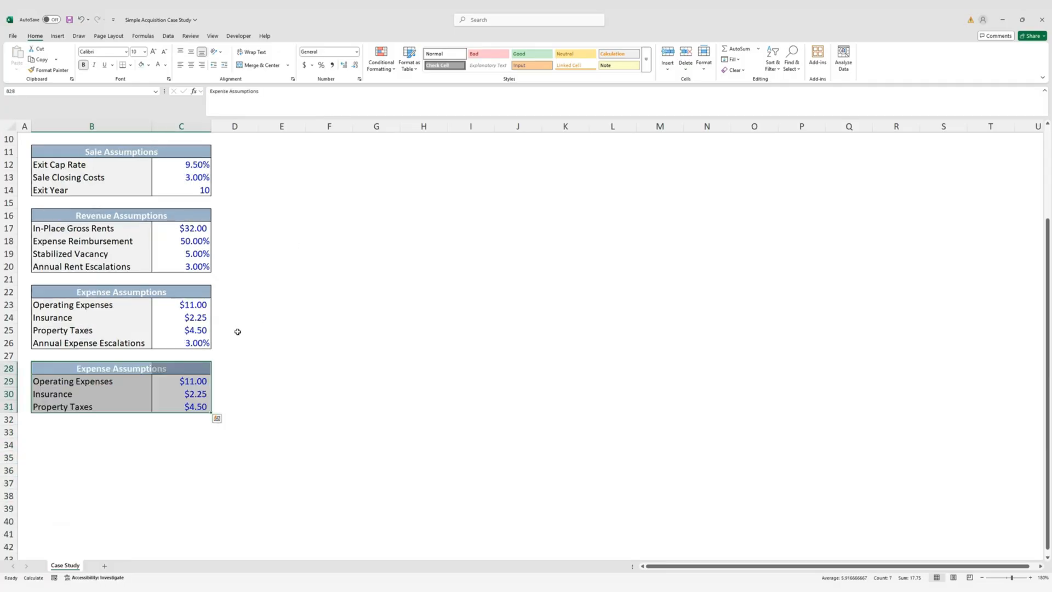
pyautogui.click(63, 364)
pyautogui.write('Finan')
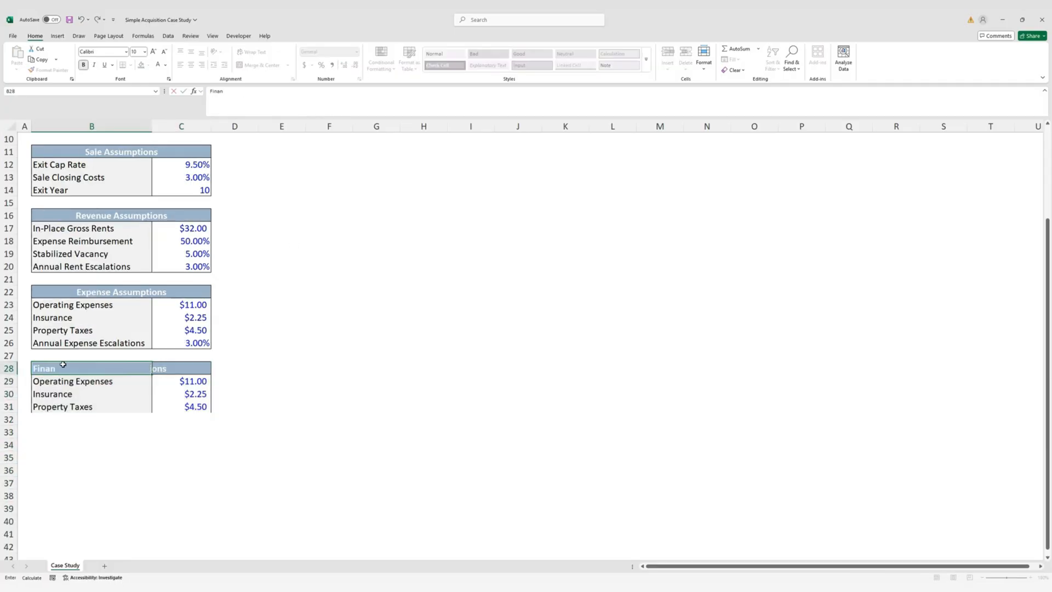
pyautogui.write('cing Assumptions')
pyautogui.hotkey('ctrl', 'Return')
# Clear the leftover expense rows under the new header, ending on B29
pyautogui.press('Down')
pyautogui.hotkey('shift', 'Right')
pyautogui.hotkey('shift', 'Down')
pyautogui.hotkey('shift', 'Down')
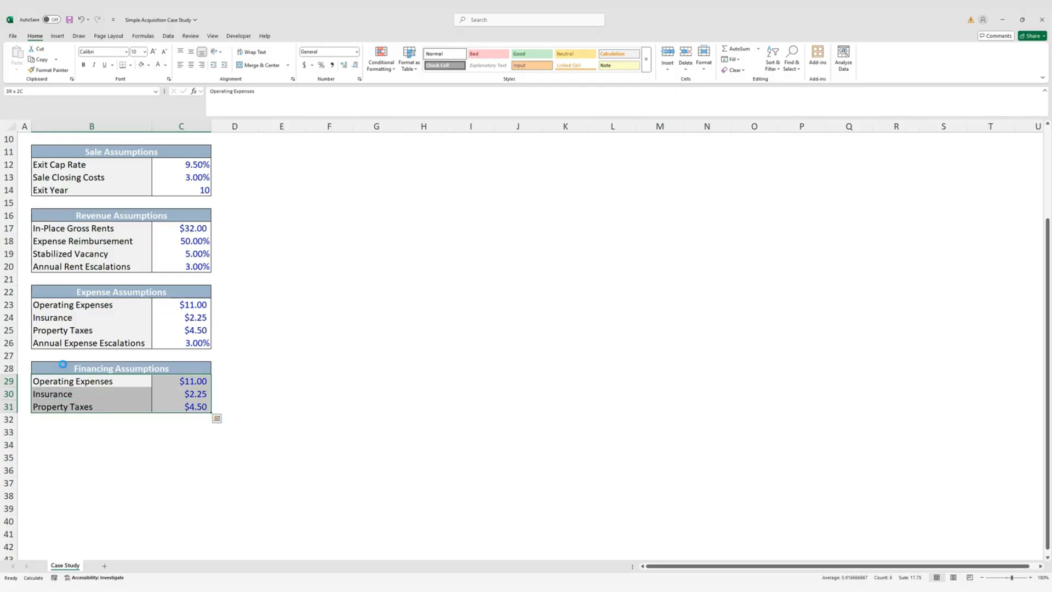
pyautogui.press('Delete')
pyautogui.press('Right')
pyautogui.press('Left')
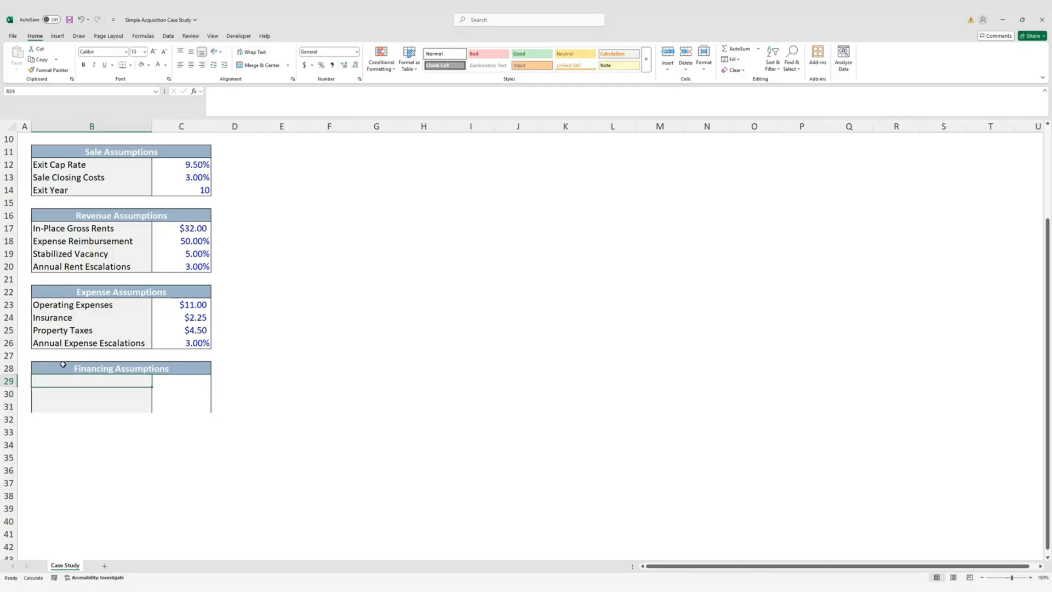
# Label the first financing rows LTV, Interest Rate and Term
pyautogui.write('LTV')
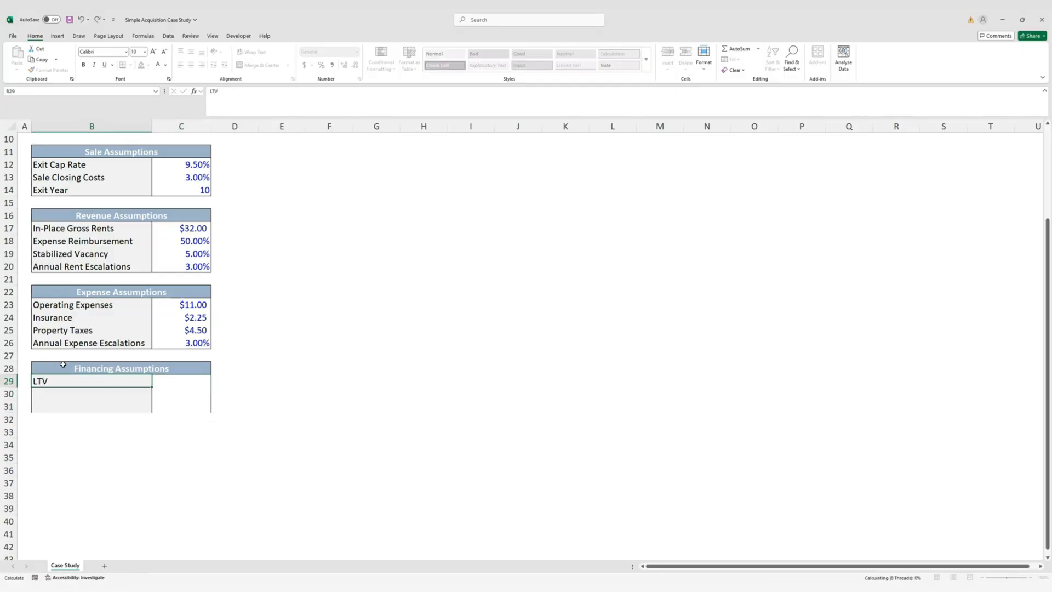
pyautogui.press('Return')
pyautogui.write('Interes')
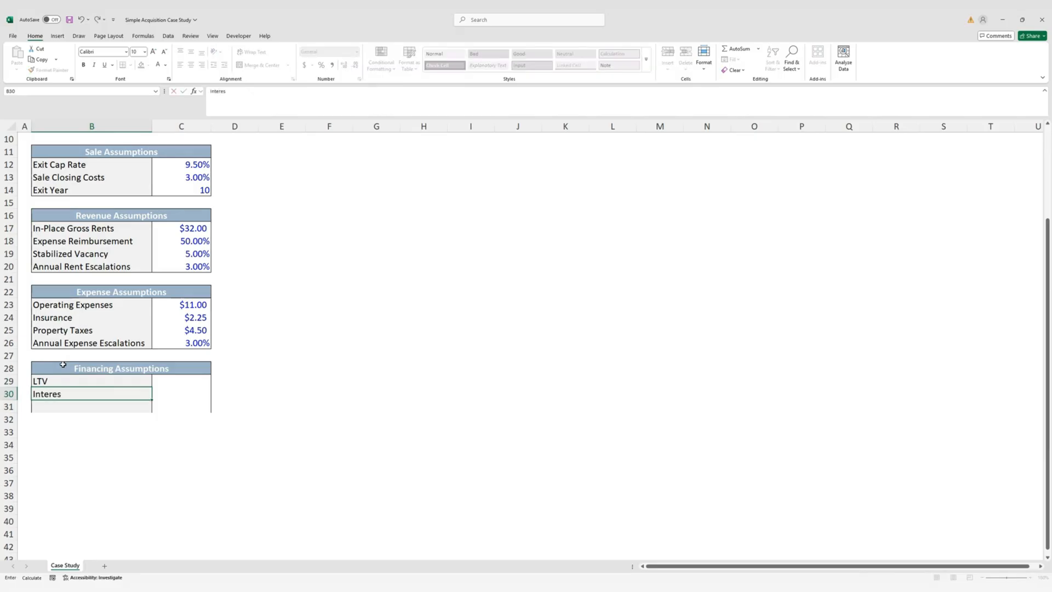
pyautogui.write('t Rate')
pyautogui.hotkey('ctrl', 'Return')
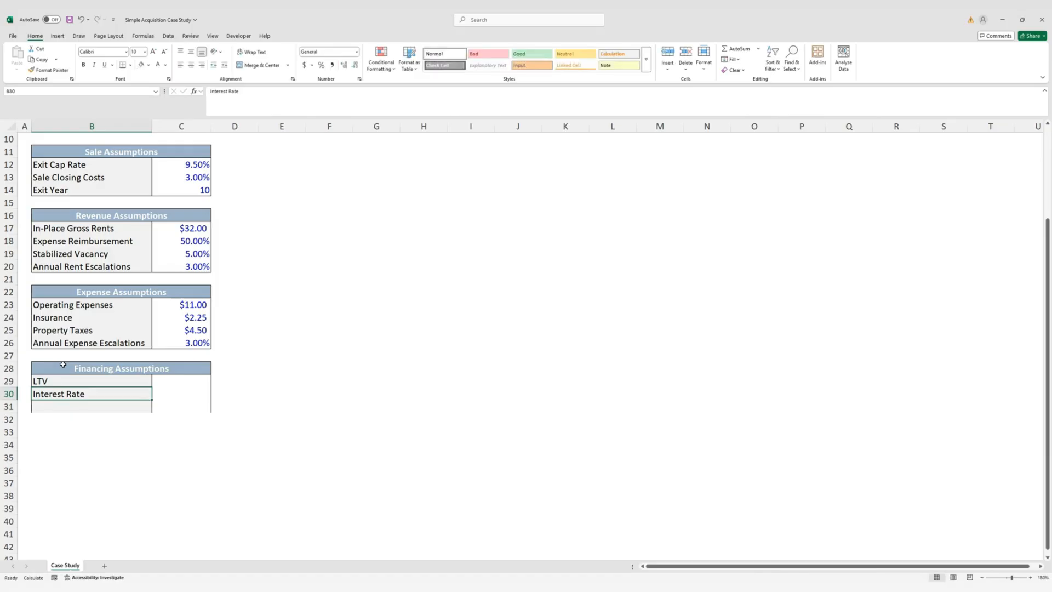
pyautogui.press('Down')
pyautogui.write('Term')
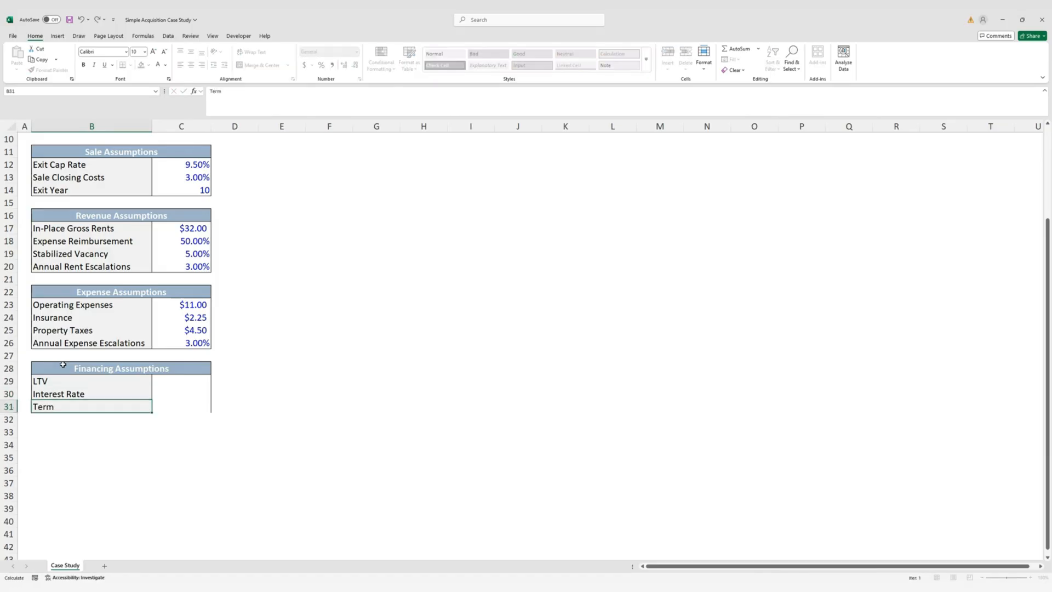
# Extend the box to row 32 and label it Amortization
pyautogui.hotkey('ctrl', 'Return')
pyautogui.hotkey('shift', 'Right')
pyautogui.hotkey('shift', 'Down')
pyautogui.press('Down')
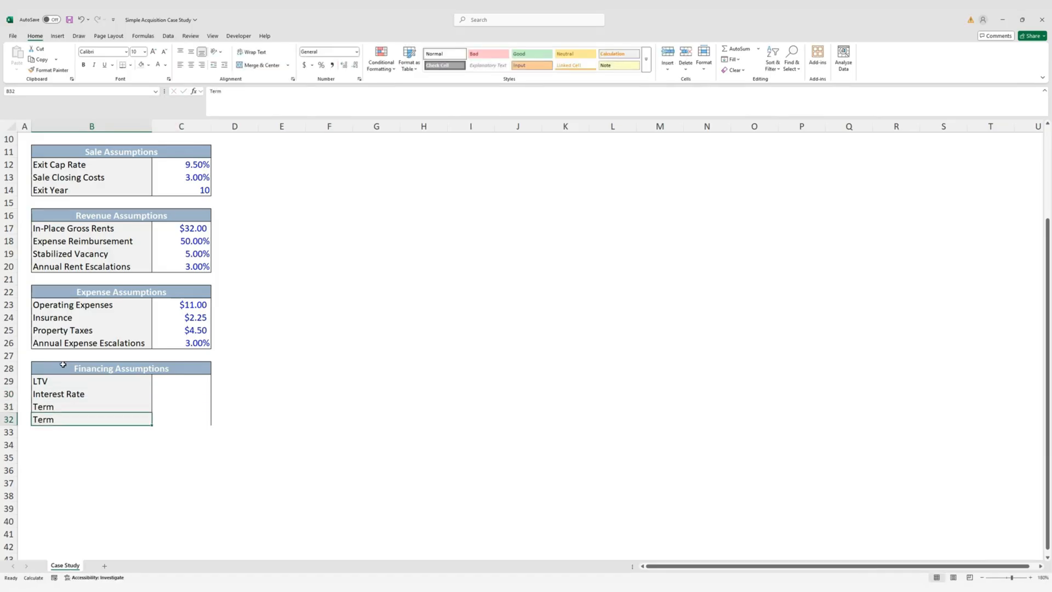
pyautogui.write('Amortization')
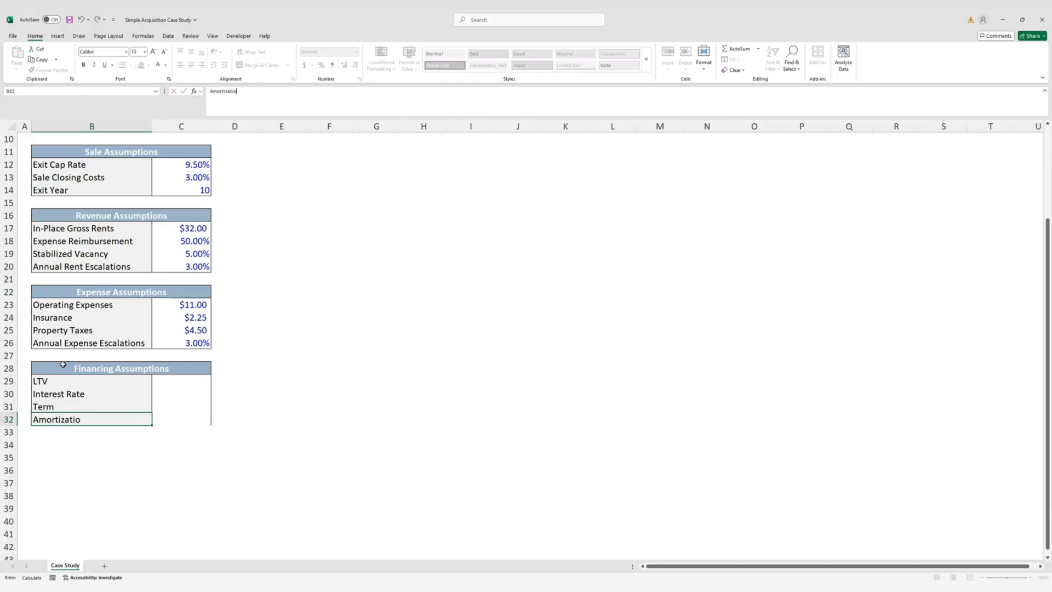
pyautogui.hotkey('ctrl', 'Return')
# Fill the box down to row 33 and label it Origination Fee
pyautogui.hotkey('shift', 'Down')
pyautogui.hotkey('shift', 'Down')
pyautogui.hotkey('shift', 'Right')
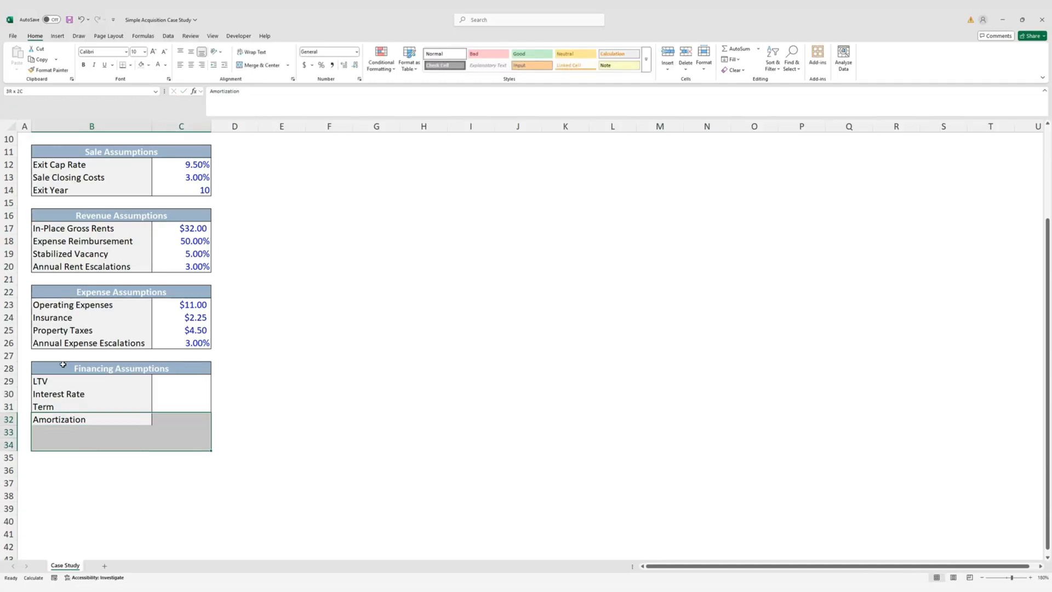
pyautogui.hotkey('shift', 'Up')
pyautogui.hotkey('ctrl', 'd')
pyautogui.press('Down')
pyautogui.hotkey('shift', 'Right')
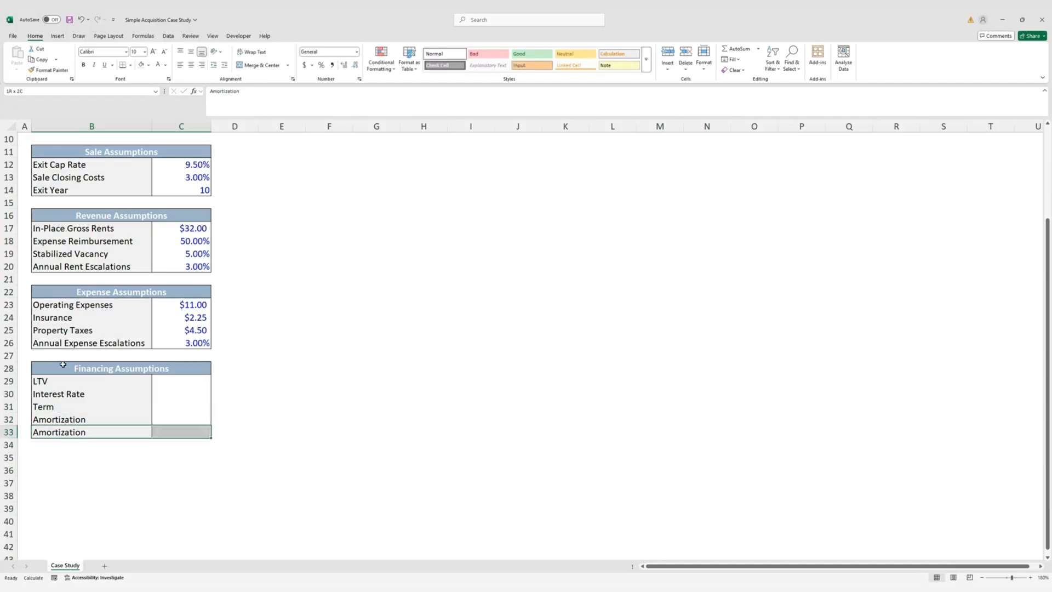
pyautogui.press('Right')
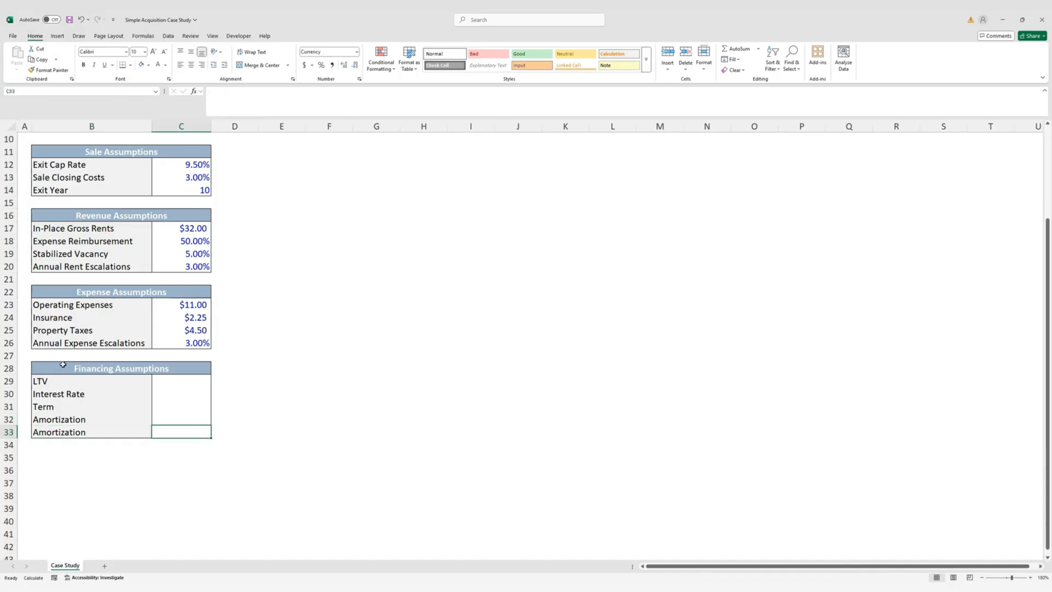
pyautogui.press('Left')
pyautogui.write('Or')
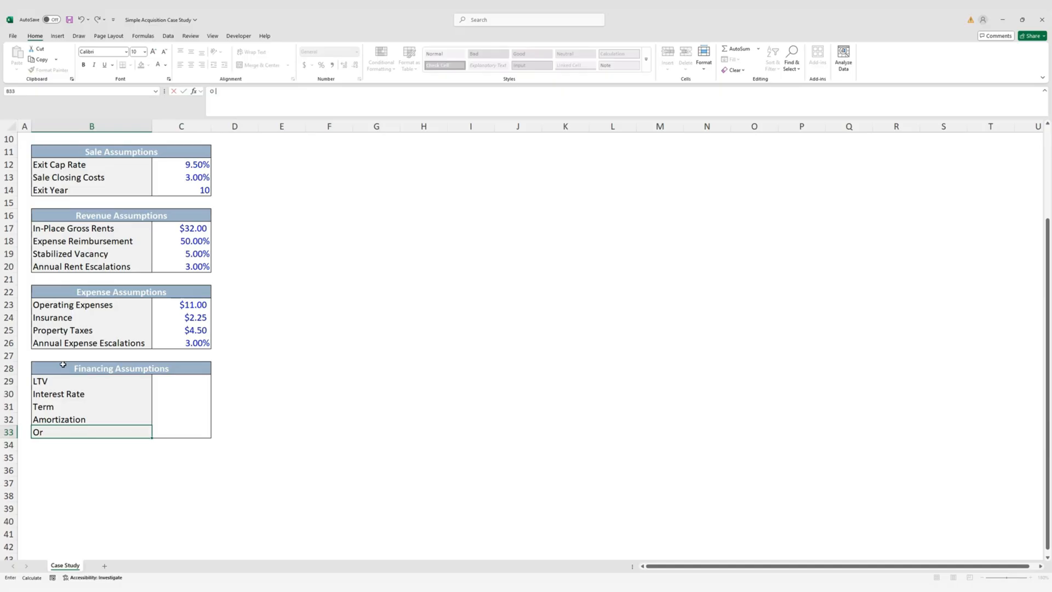
pyautogui.write('igination Fee')
pyautogui.hotkey('ctrl', 'Return')
pyautogui.press('Right')
pyautogui.press('Up')
pyautogui.press('Up')
pyautogui.press('Up')
pyautogui.press('Up')
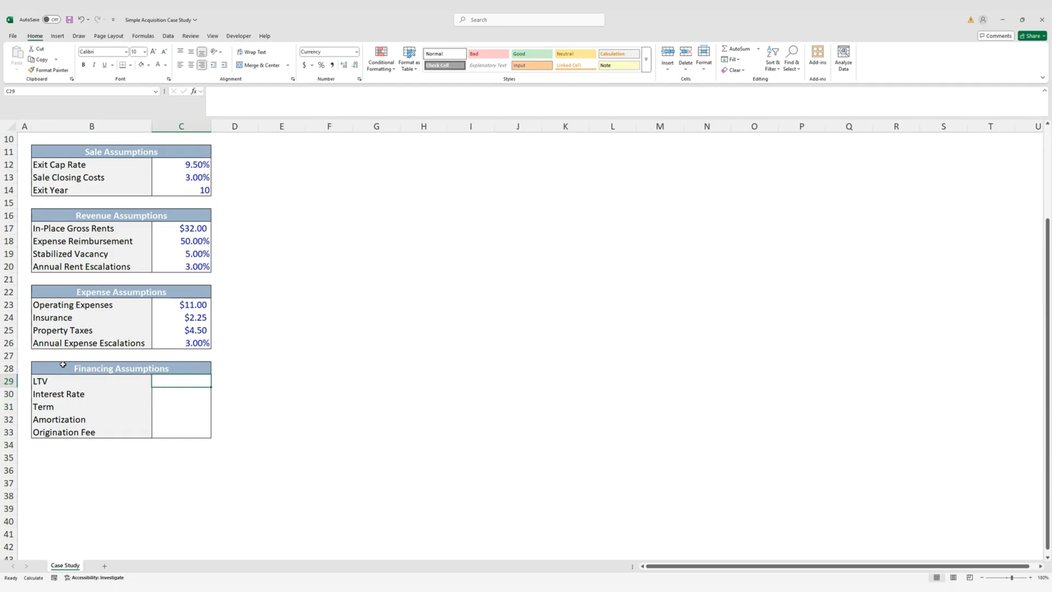
# Enter LTV 70%, Interest Rate 6.50% and Term 10
pyautogui.write('70%')
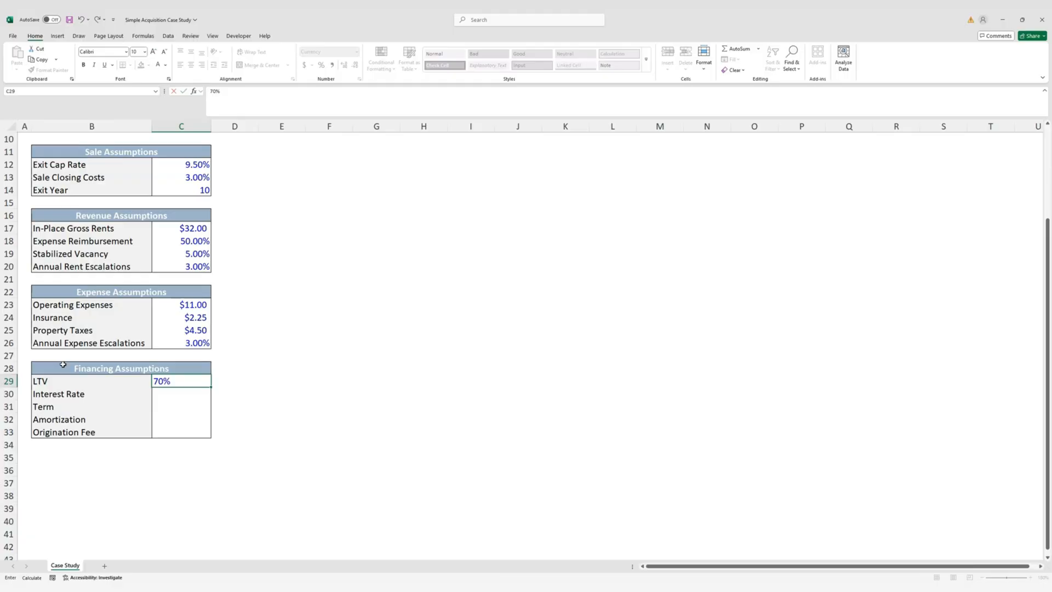
pyautogui.hotkey('ctrl', 'Return')
pyautogui.press('Down')
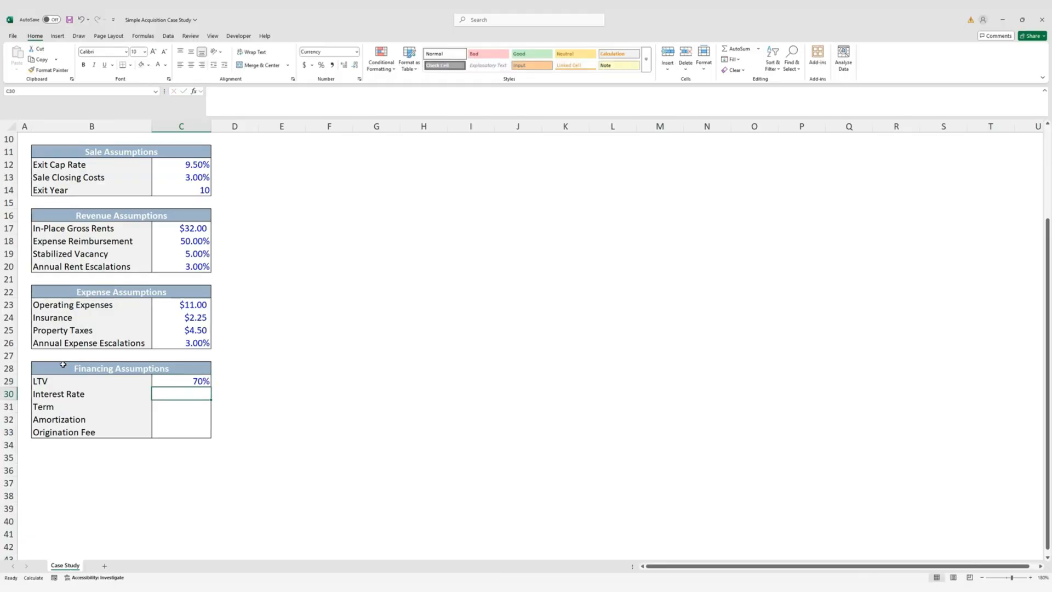
pyautogui.write('6.50%')
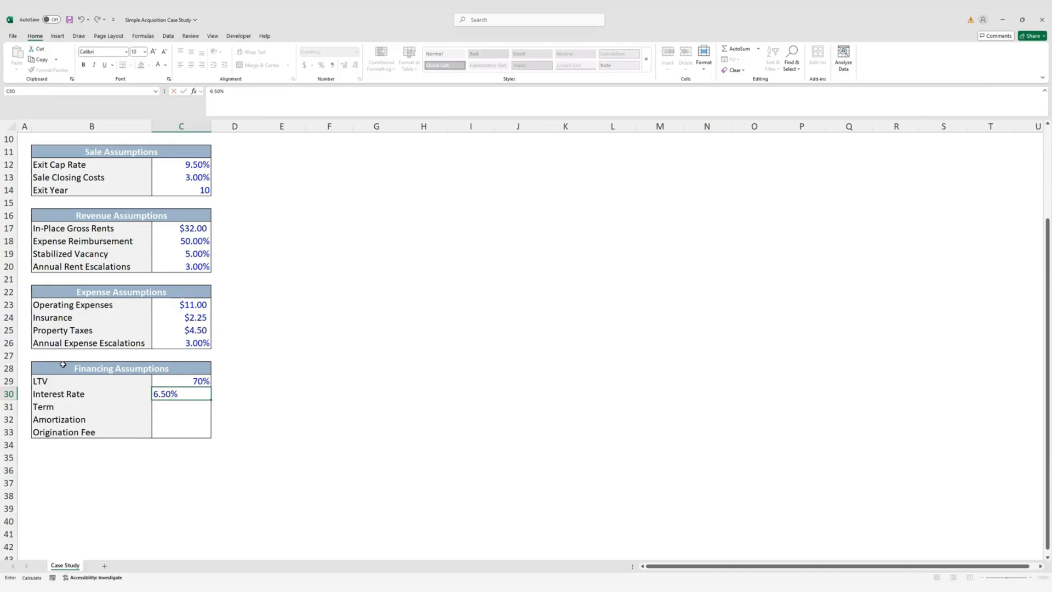
pyautogui.press('Return')
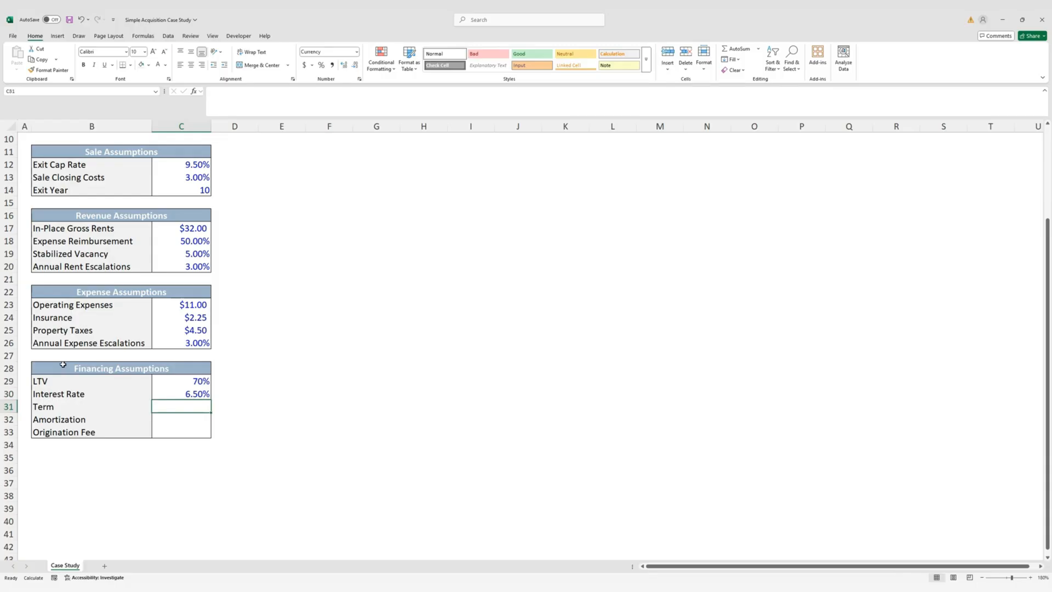
pyautogui.write('10')
pyautogui.hotkey('ctrl', 'Return')
# Format the Term value as a number with no decimal places
pyautogui.hotkey('ctrl', 'shift', '1')
pyautogui.press('alt')
pyautogui.press('h')
pyautogui.press('9')
pyautogui.press('9')
# Enter Amortization 25 and paste the Term cell's format onto it
pyautogui.press('Down')
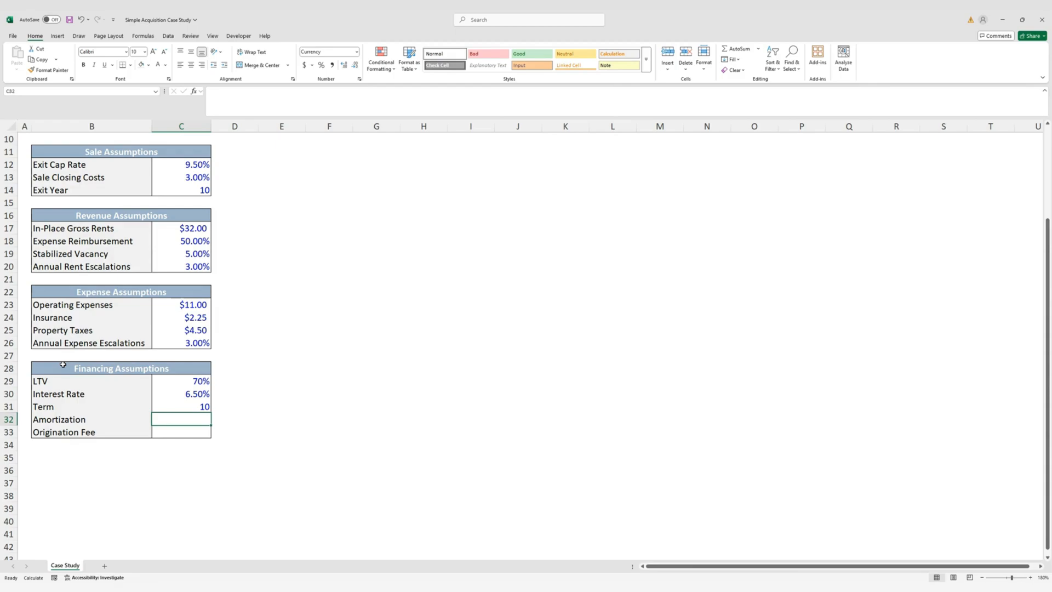
pyautogui.write('25')
pyautogui.hotkey('ctrl', 'Return')
pyautogui.press('Up')
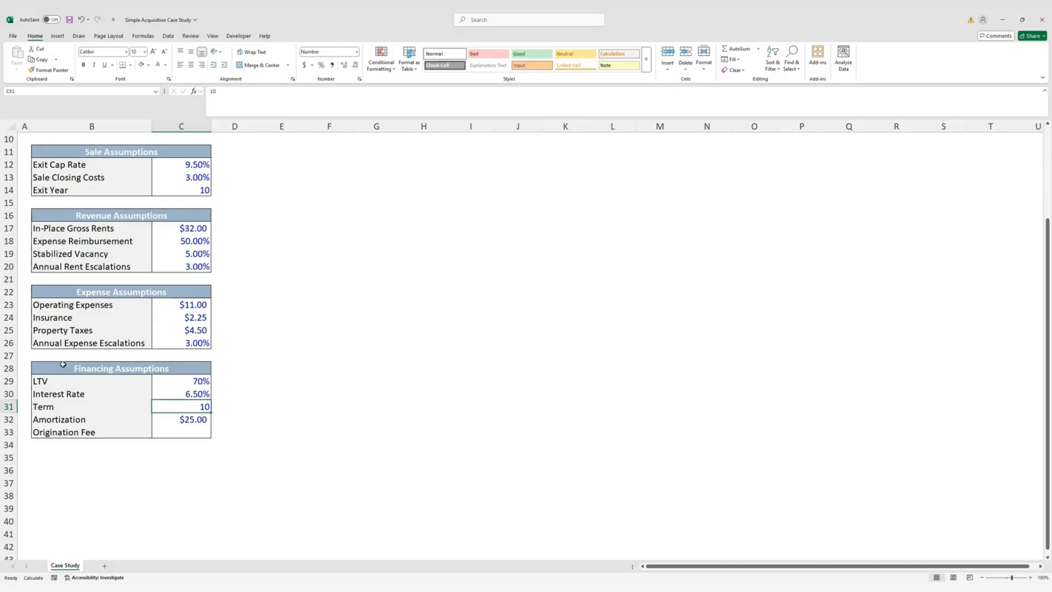
pyautogui.hotkey('ctrl', 'c')
pyautogui.press('Down')
pyautogui.hotkey('alt', 'e')
pyautogui.press('s')
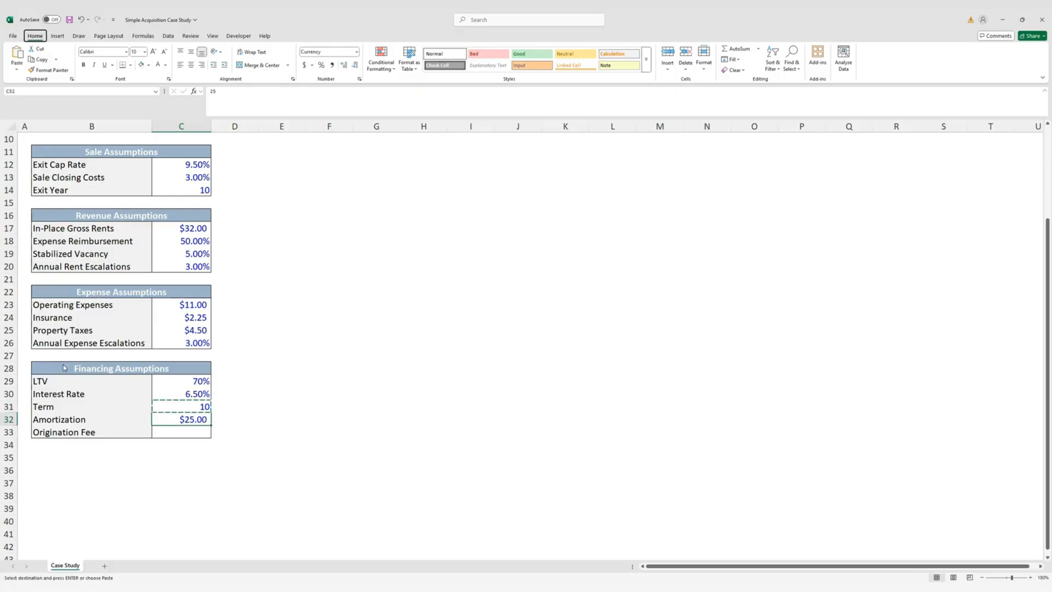
pyautogui.press('t')
pyautogui.press('Return')
# Enter the Origination Fee as 1.00%
pyautogui.press('Escape')
pyautogui.press('Down')
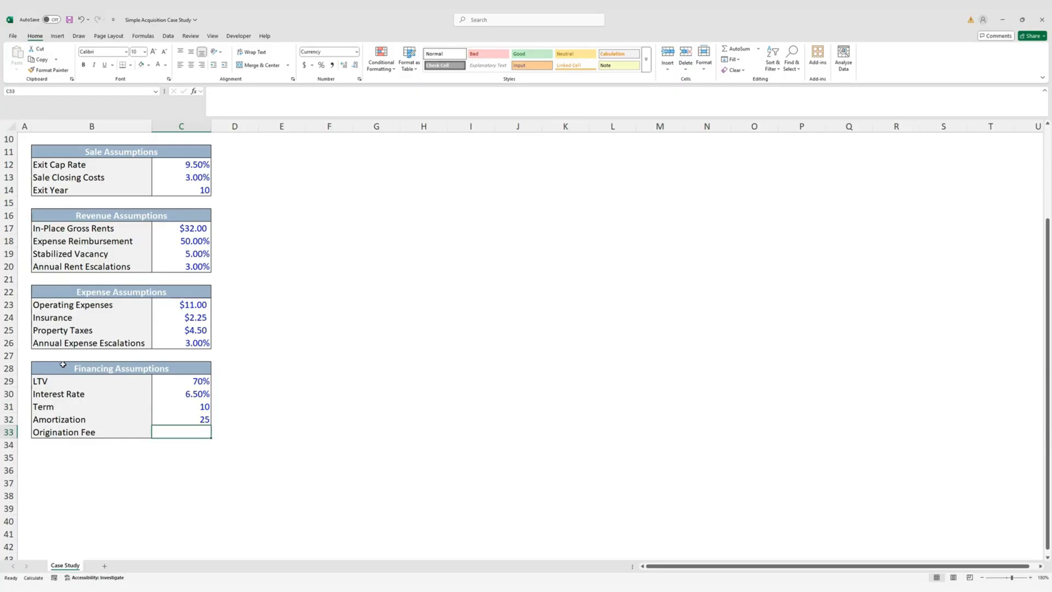
pyautogui.write('1.')
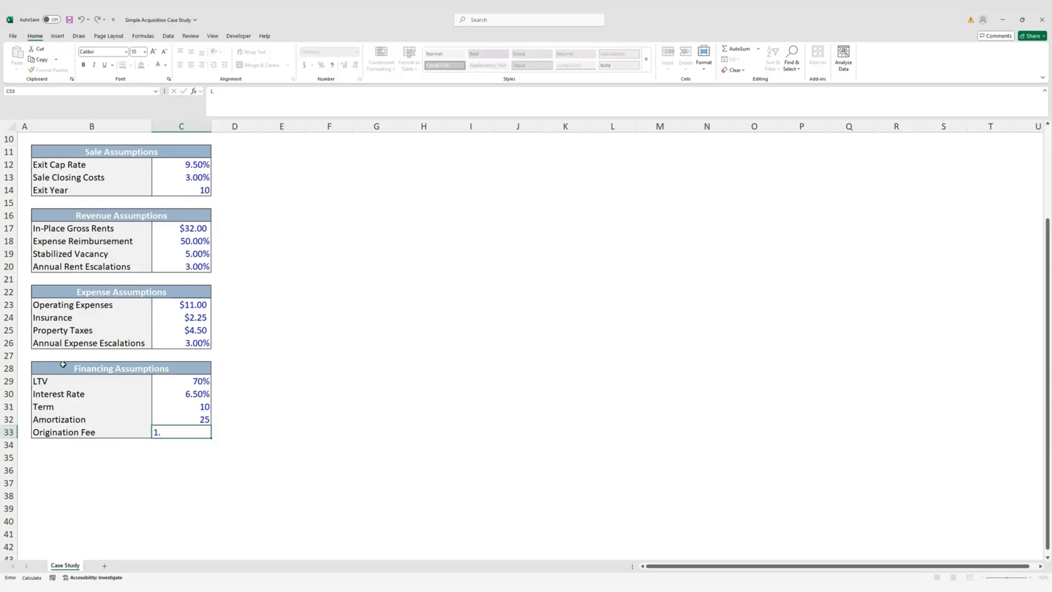
pyautogui.write('00%')
pyautogui.hotkey('ctrl', 'Return')
pyautogui.press('Up')
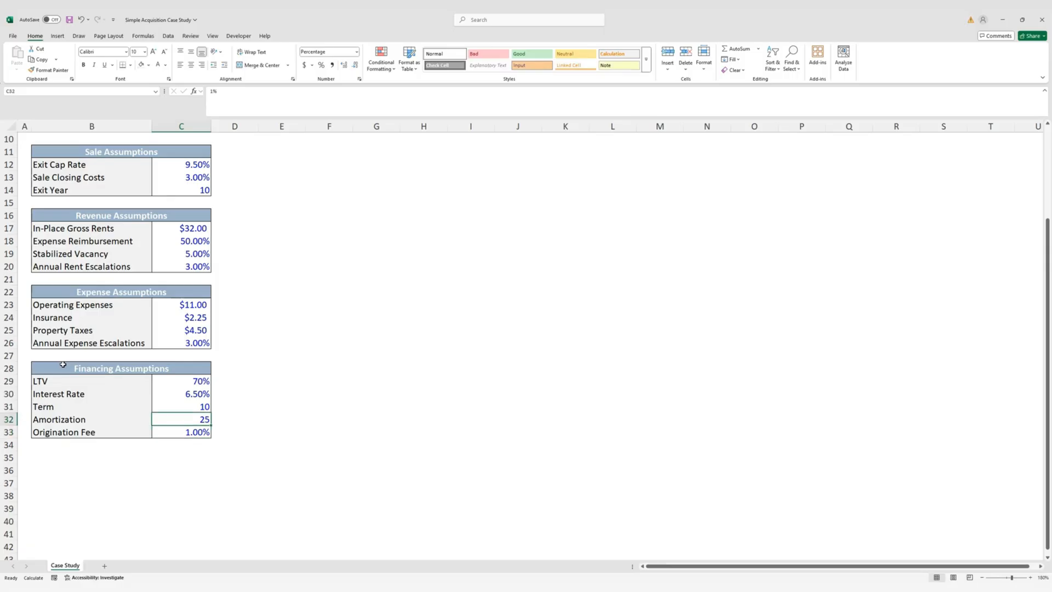
pyautogui.press('Left')
pyautogui.press('Right')
# Append '(Maturity)' to the Term label in B31 so it reads Term (Maturity)
pyautogui.press('Up')
pyautogui.press('Left')
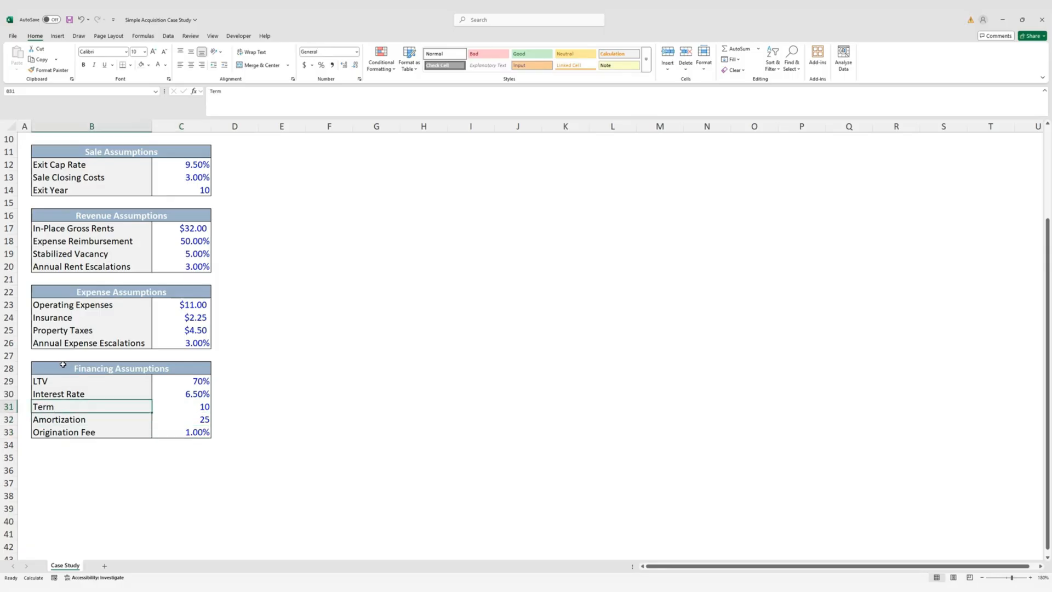
pyautogui.press('Right')
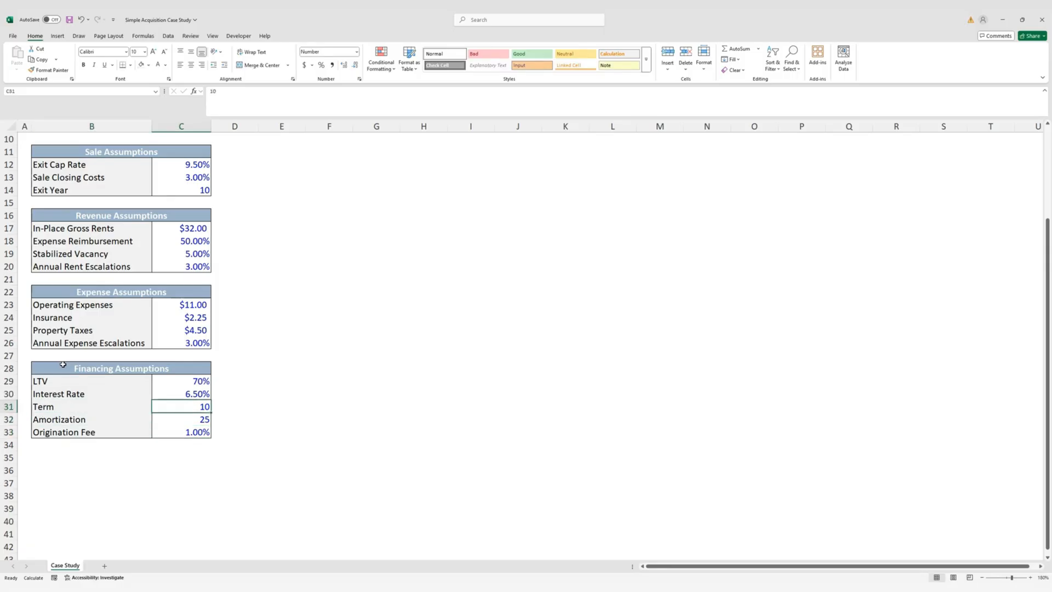
pyautogui.press('Down')
pyautogui.press('Up')
pyautogui.press('Left')
pyautogui.press('F2')
pyautogui.write('(')
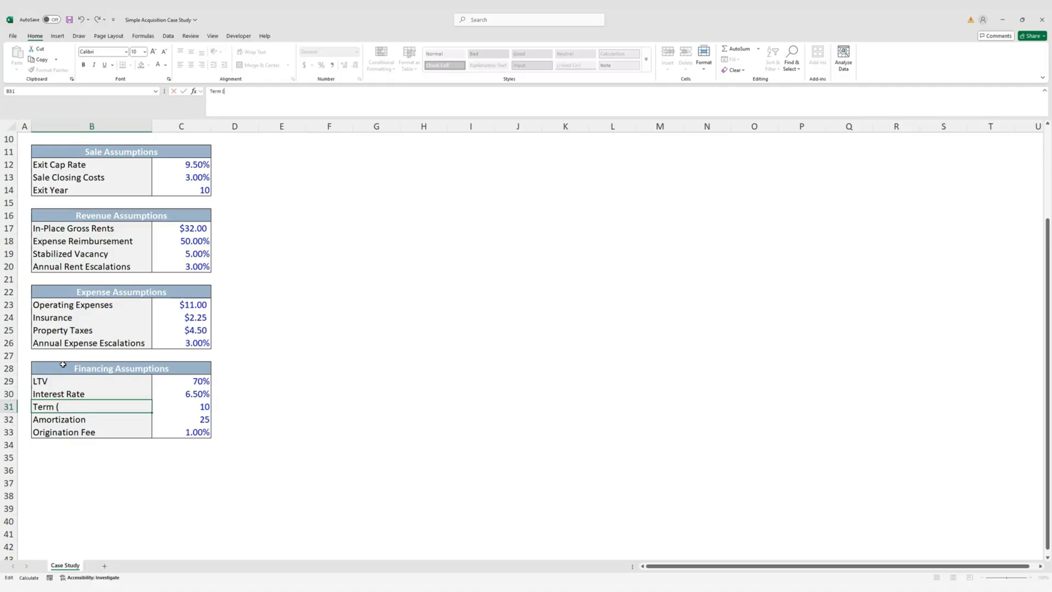
pyautogui.write('Maturity)')
pyautogui.press('Return')
pyautogui.press('Right')
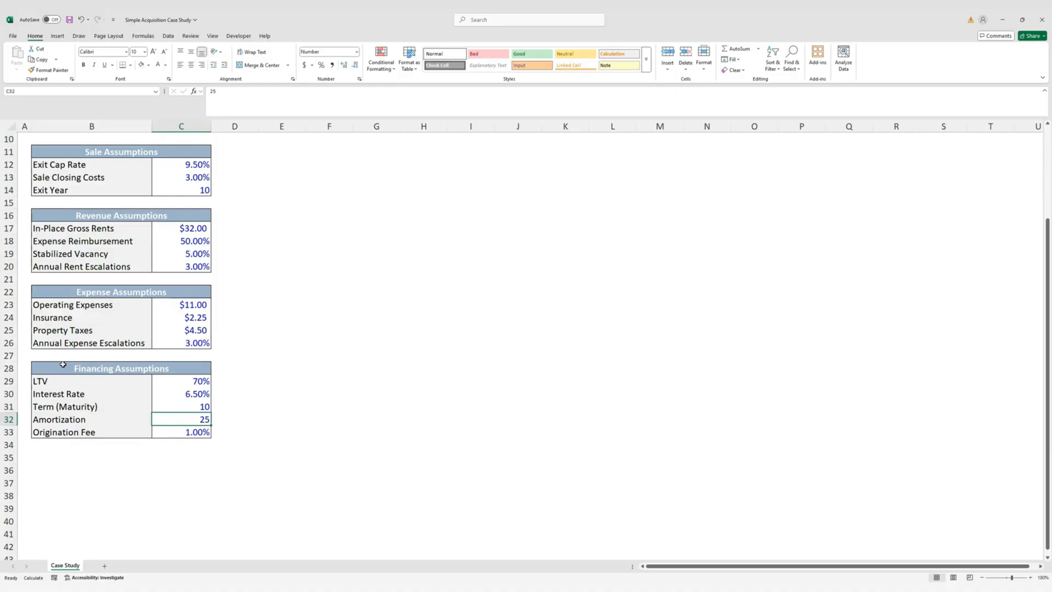
pyautogui.press('Down')
pyautogui.press('Down')
pyautogui.press('Down')
pyautogui.press('Left')
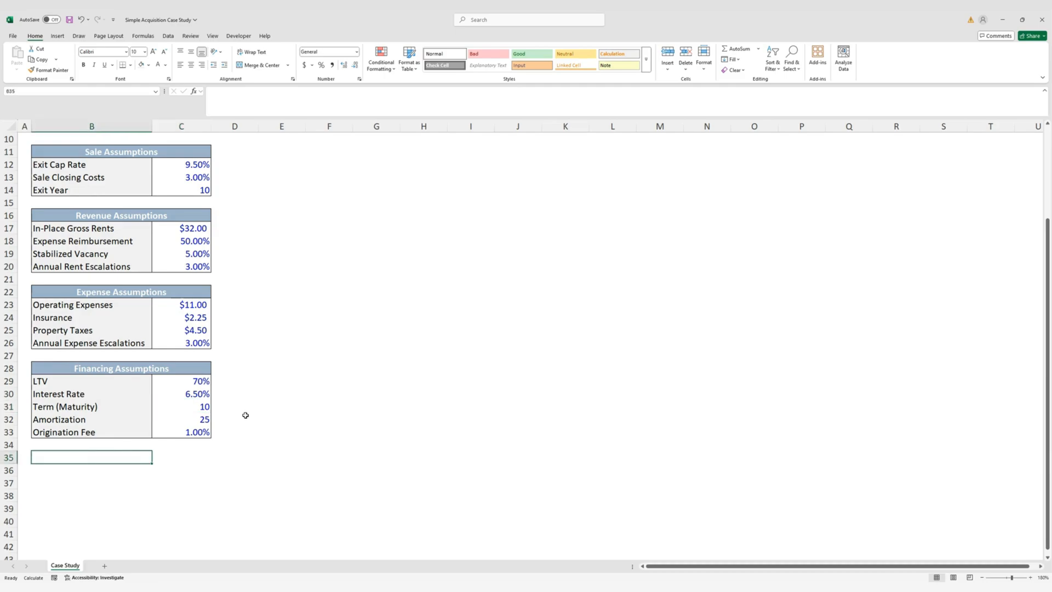
# Copy the Financing Assumptions header into row 35 and retitle it 'Sources and Uses'
pyautogui.scroll(3, 218, 414)
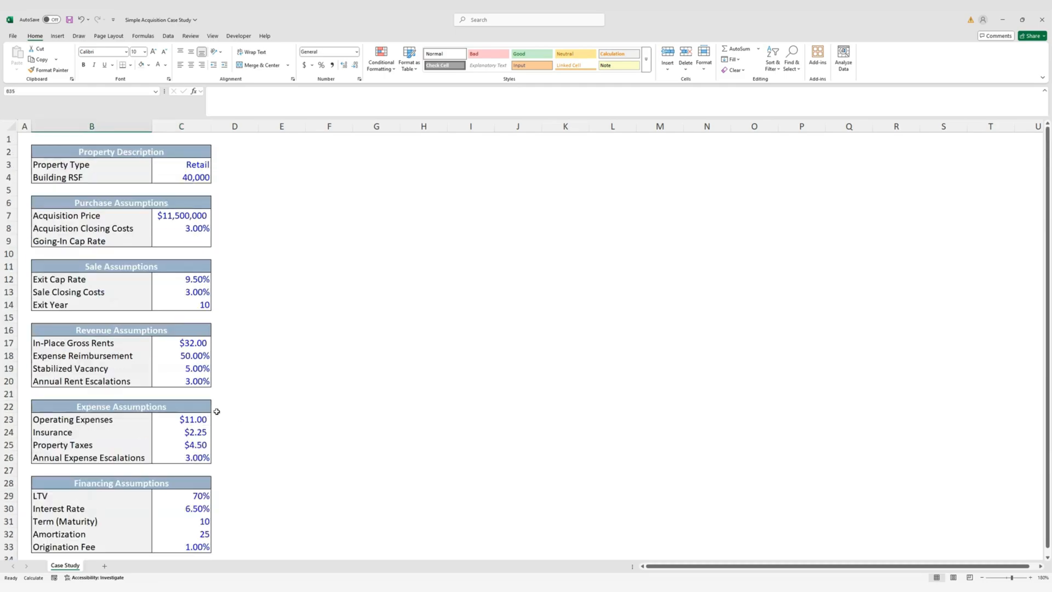
pyautogui.scroll(-2, 179, 373)
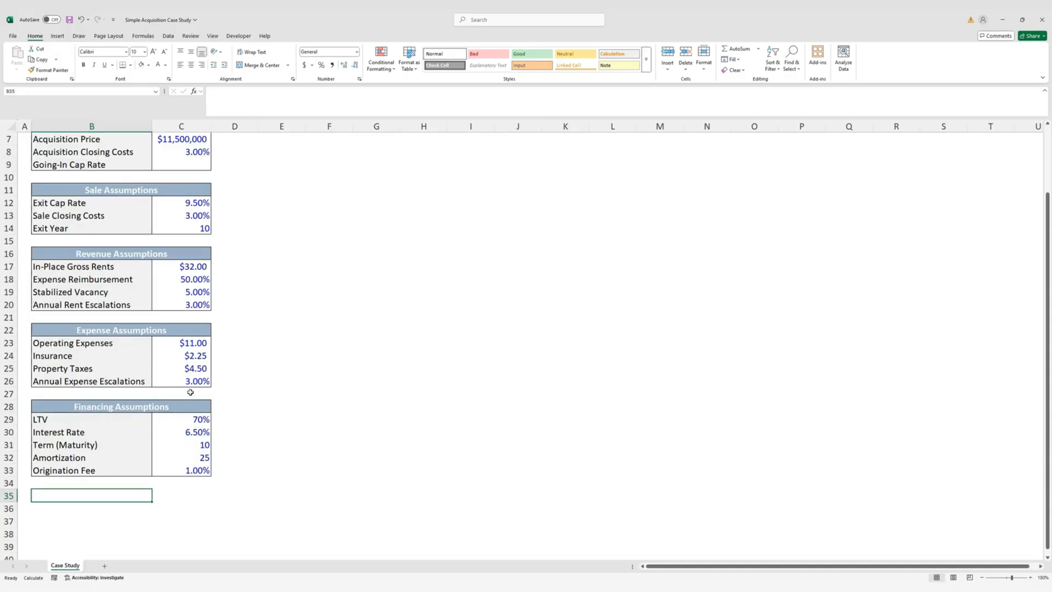
pyautogui.scroll(-2, 217, 434)
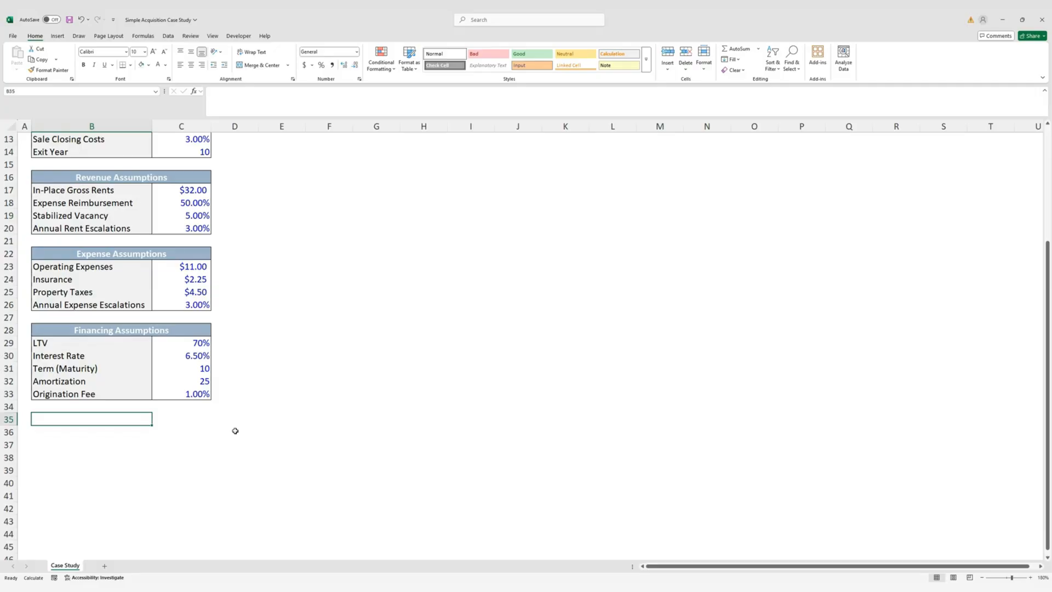
pyautogui.press('Up')
pyautogui.press('Up')
pyautogui.press('Up')
pyautogui.press('Up')
pyautogui.press('Up')
pyautogui.press('Up')
pyautogui.press('Up')
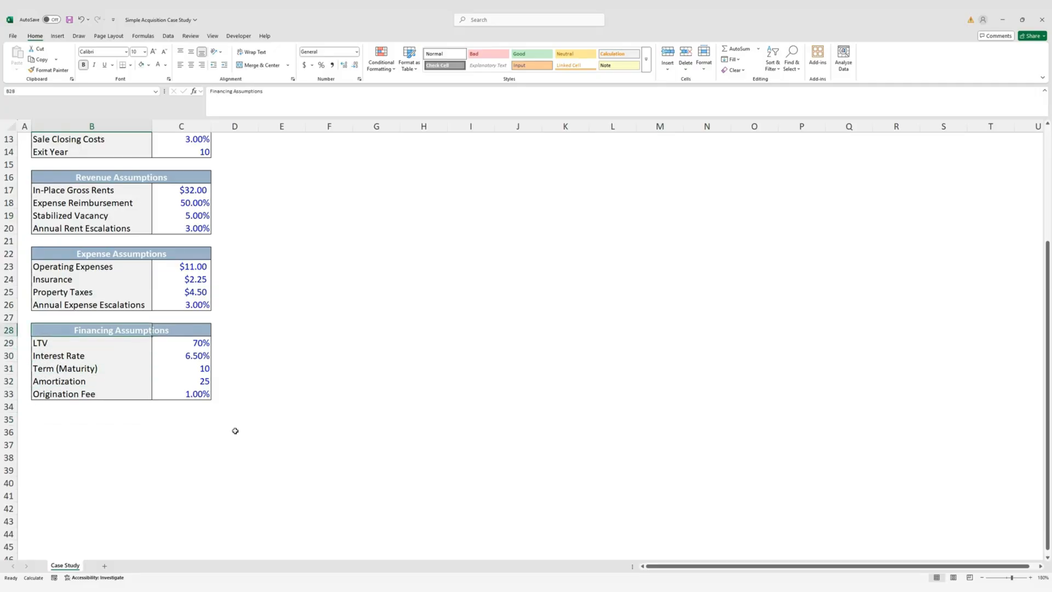
pyautogui.hotkey('shift', 'Right')
pyautogui.hotkey('ctrl', 'c')
pyautogui.press('Down')
pyautogui.press('Down')
pyautogui.press('Down')
pyautogui.press('Down')
pyautogui.press('Down')
pyautogui.press('Down')
pyautogui.press('Down')
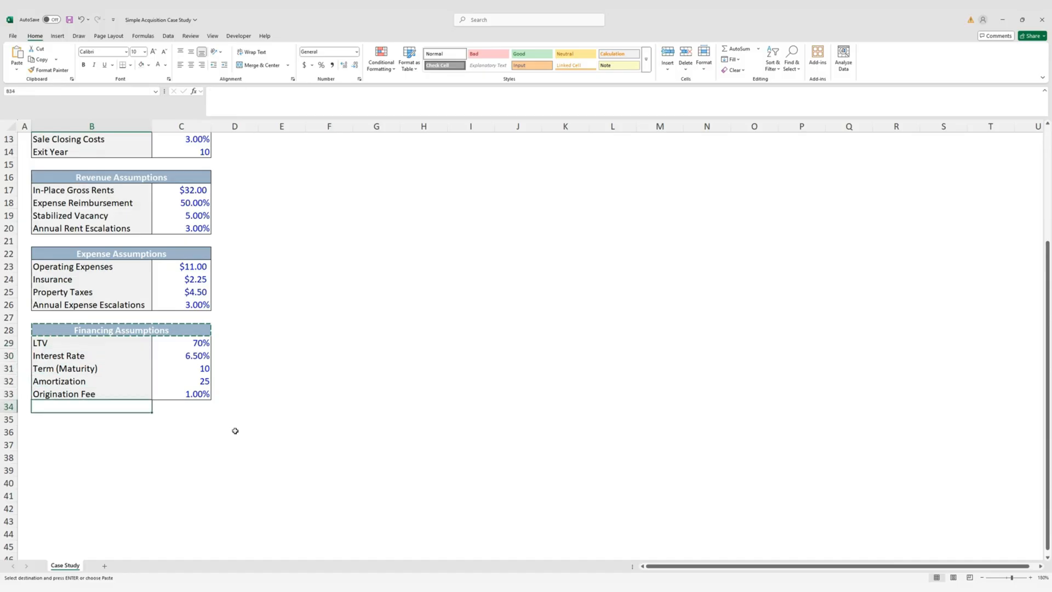
pyautogui.press('Return')
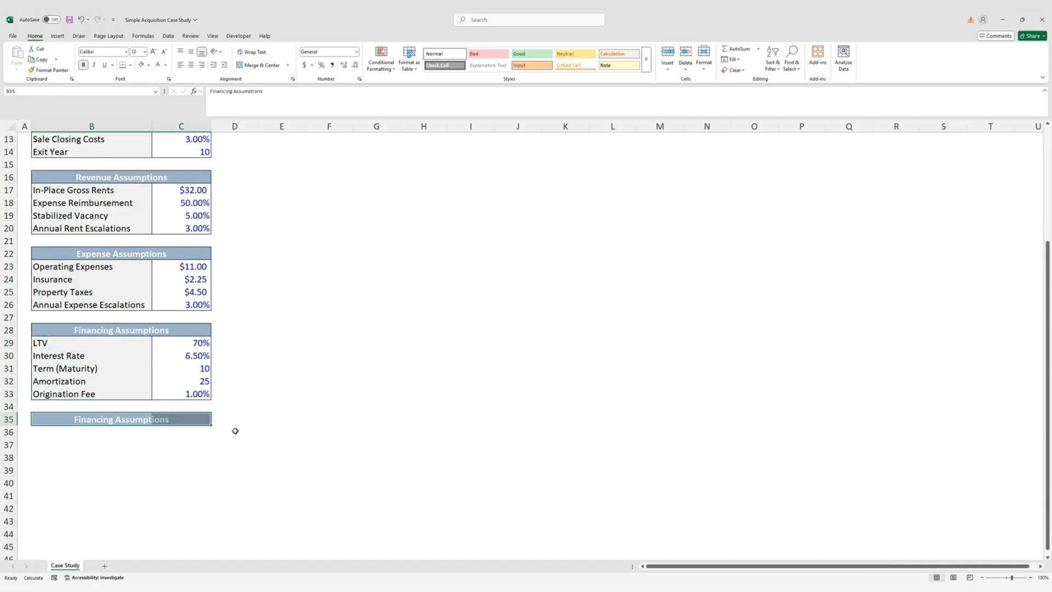
pyautogui.write('S')
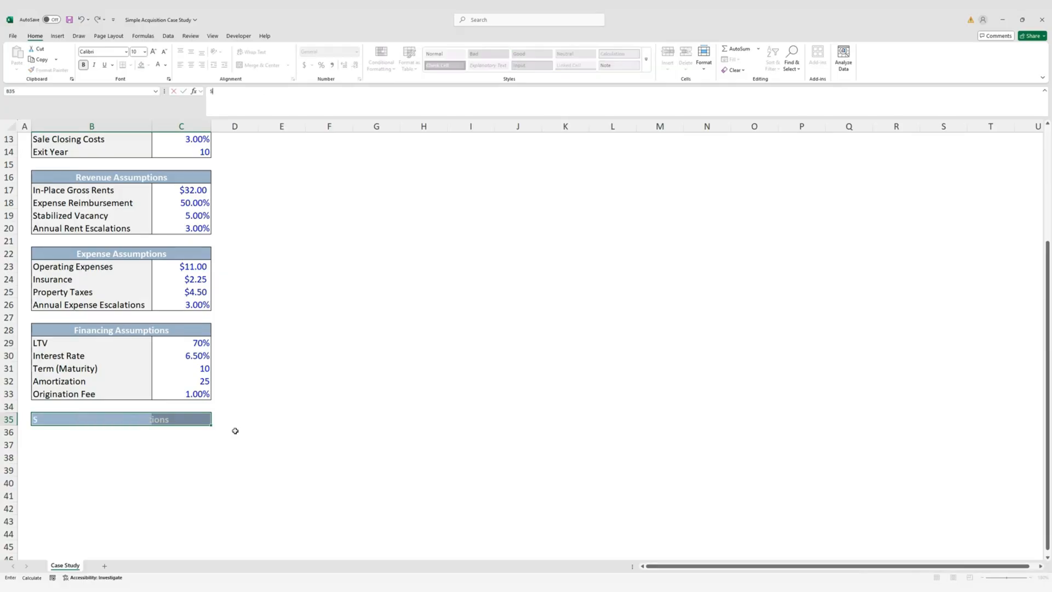
pyautogui.write('ources and Uses')
pyautogui.press('Return')
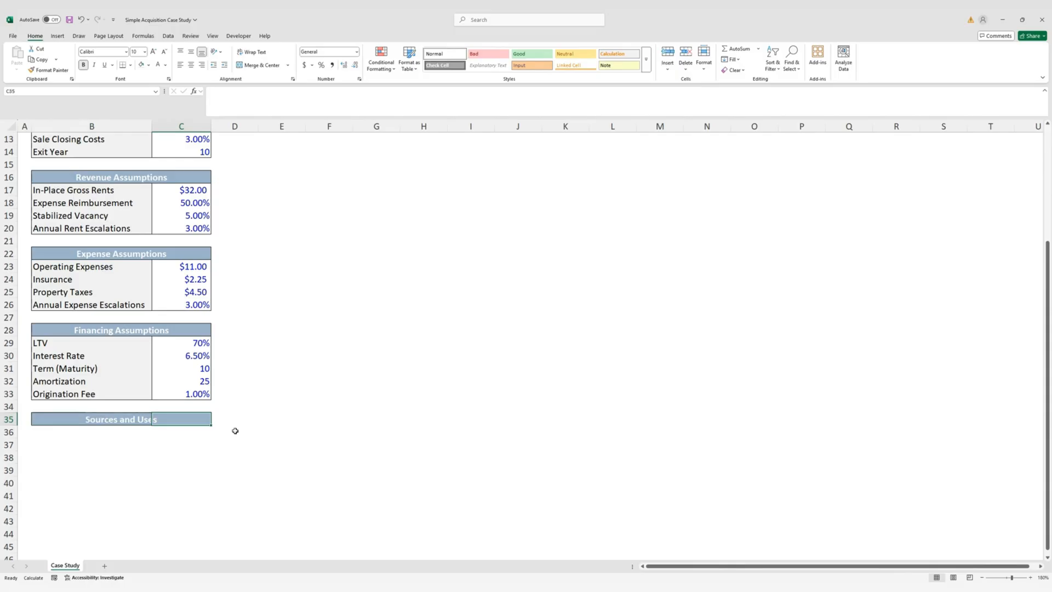
# Fill the header down into row 36 and rename that row 'Sources'
pyautogui.hotkey('shift', 'Down')
pyautogui.hotkey('ctrl', 'd')
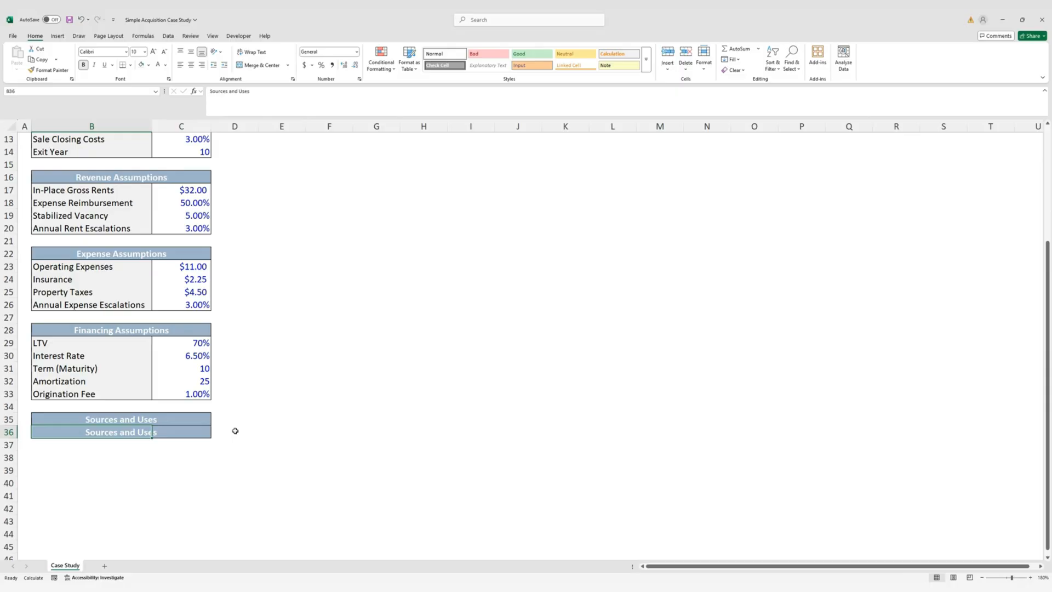
pyautogui.write('Sources')
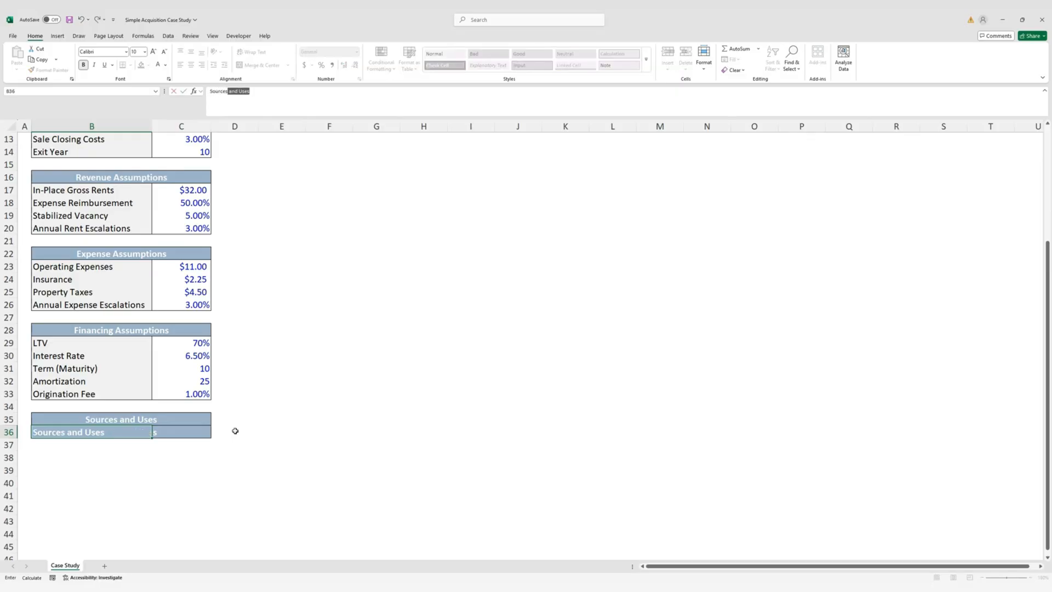
pyautogui.press('Delete')
pyautogui.hotkey('ctrl', 'Return')
pyautogui.hotkey('shift', 'Right')
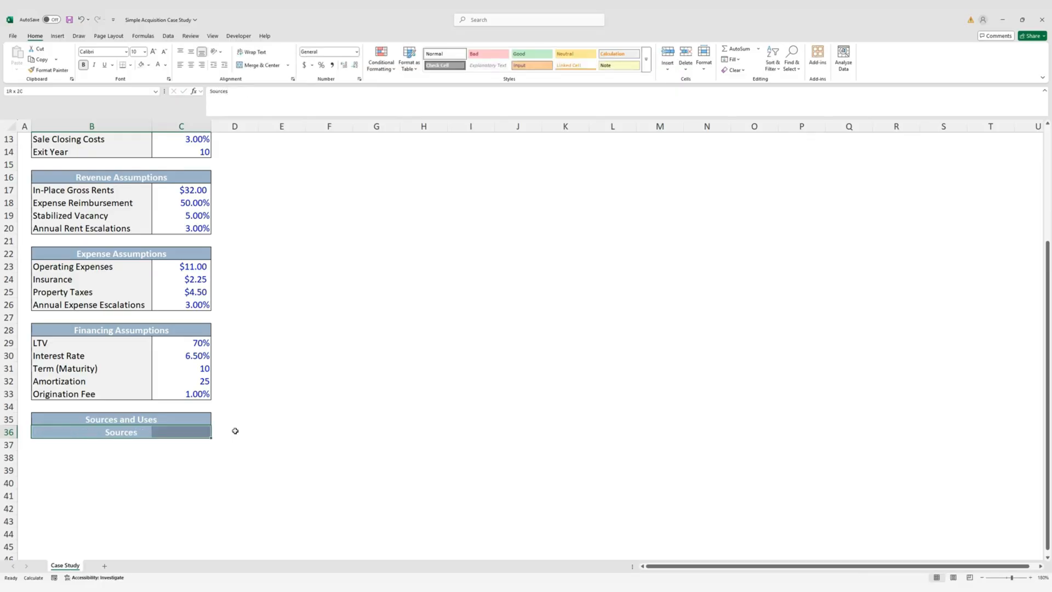
pyautogui.press('alt')
# Give the Sources row B36:C36 a white fill with black font
pyautogui.press('h')
pyautogui.press('h')
pyautogui.click(143, 123)
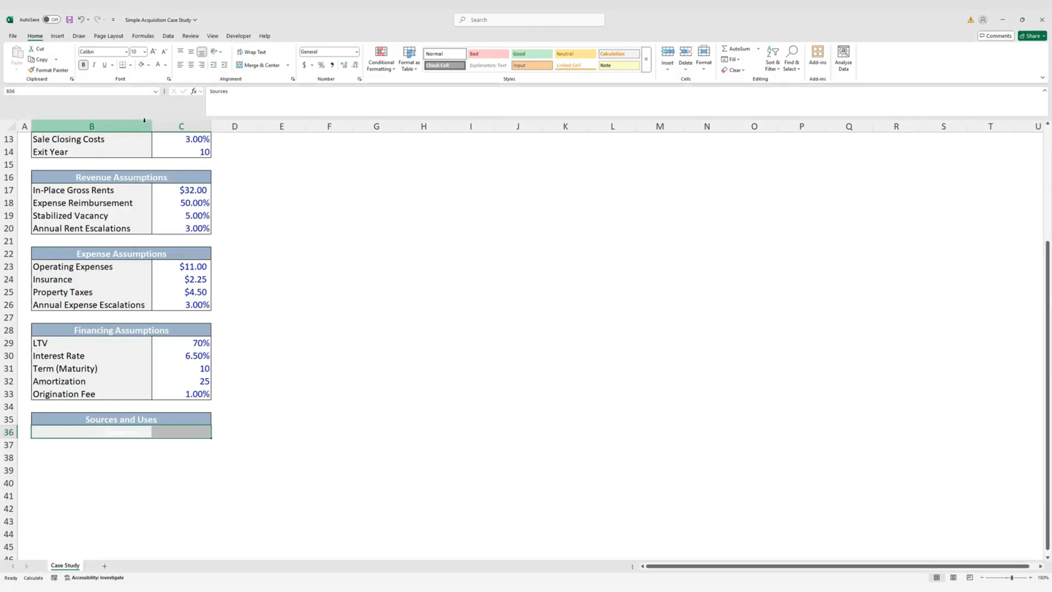
pyautogui.press('alt')
pyautogui.press('h')
pyautogui.press('f')
pyautogui.press('c')
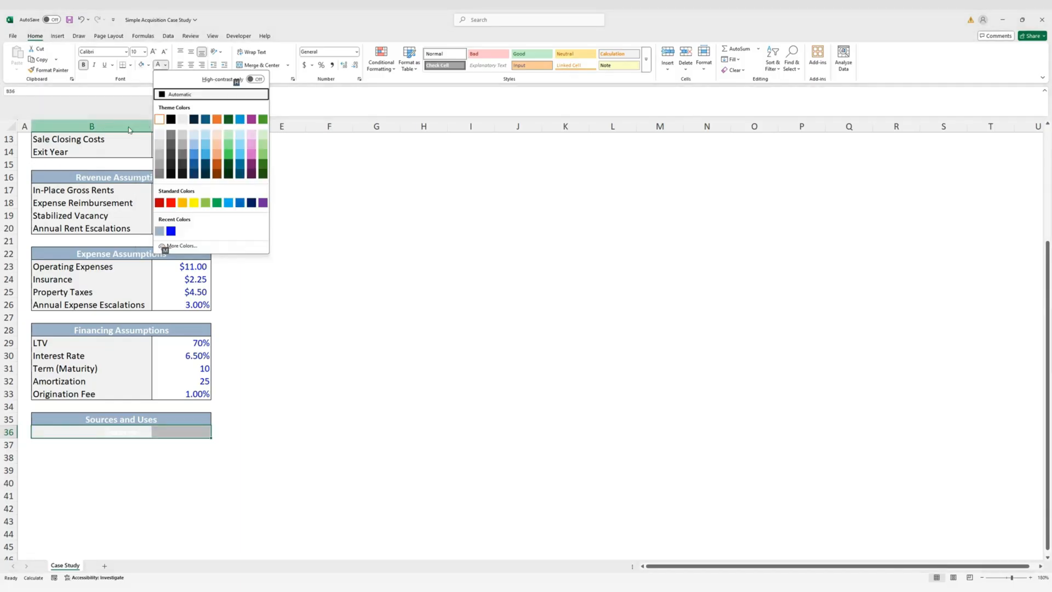
pyautogui.click(172, 121)
# Enter the labels Debt, Equity and Total Sources in B37:B39
pyautogui.click(83, 447)
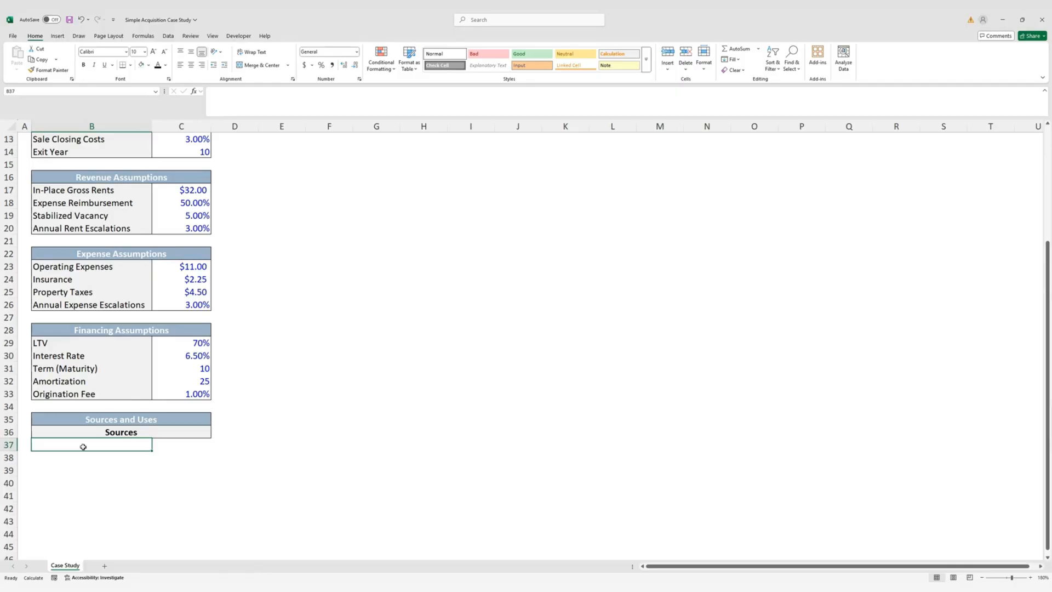
pyautogui.write('Debt')
pyautogui.press('Return')
pyautogui.write('eq')
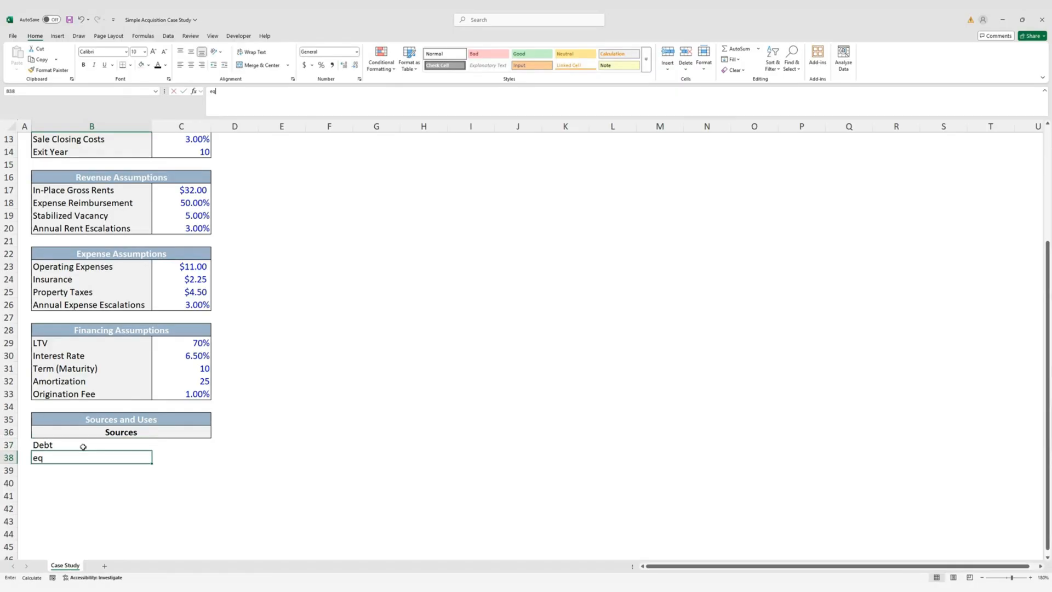
pyautogui.write('ui')
pyautogui.press('BackSpace')
pyautogui.press('BackSpace')
pyautogui.press('BackSpace')
pyautogui.write('Equity')
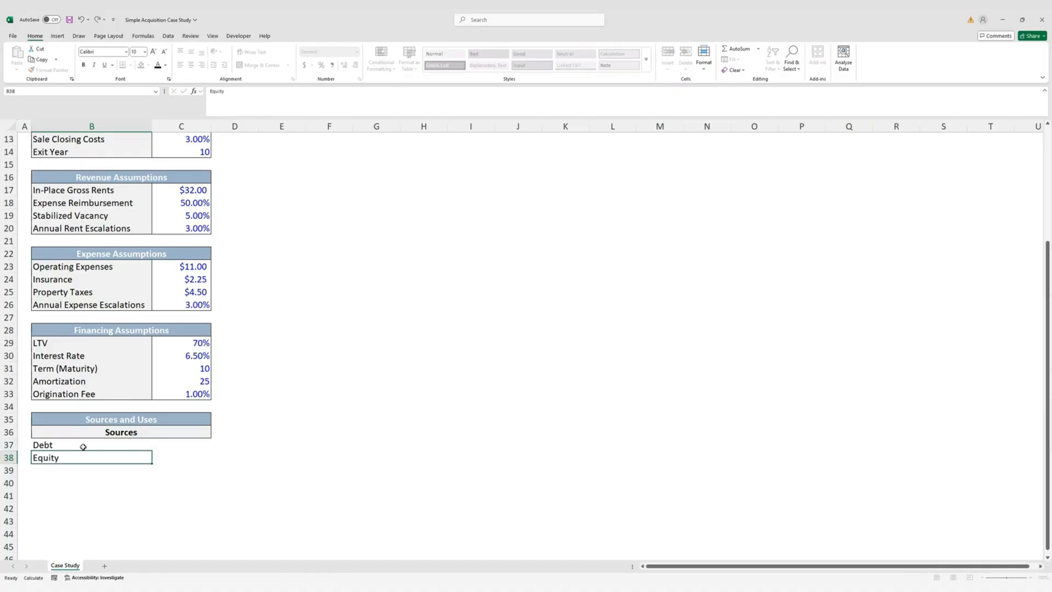
pyautogui.press('Return')
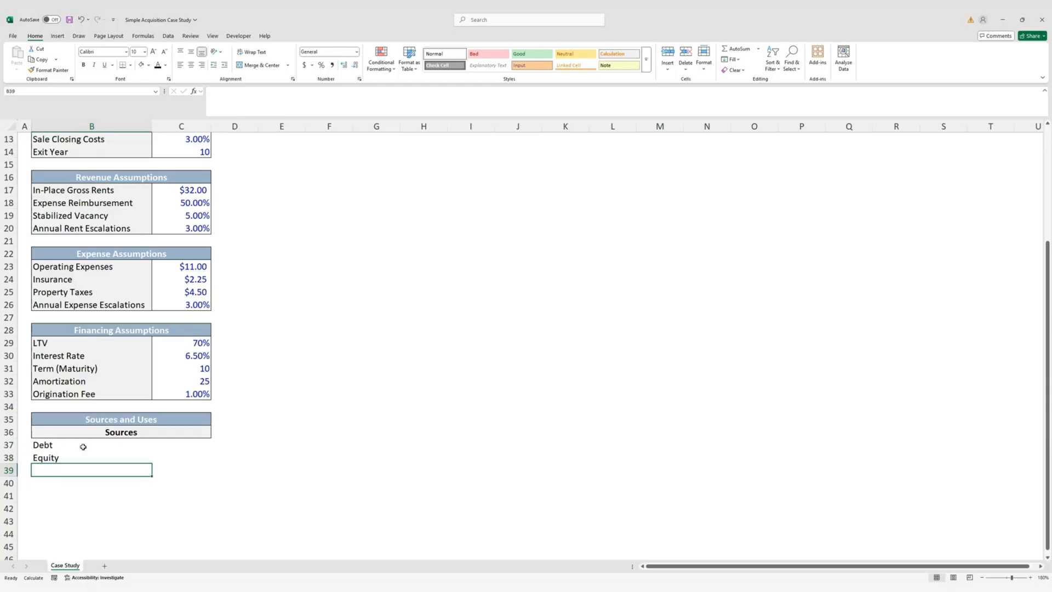
pyautogui.write('Total')
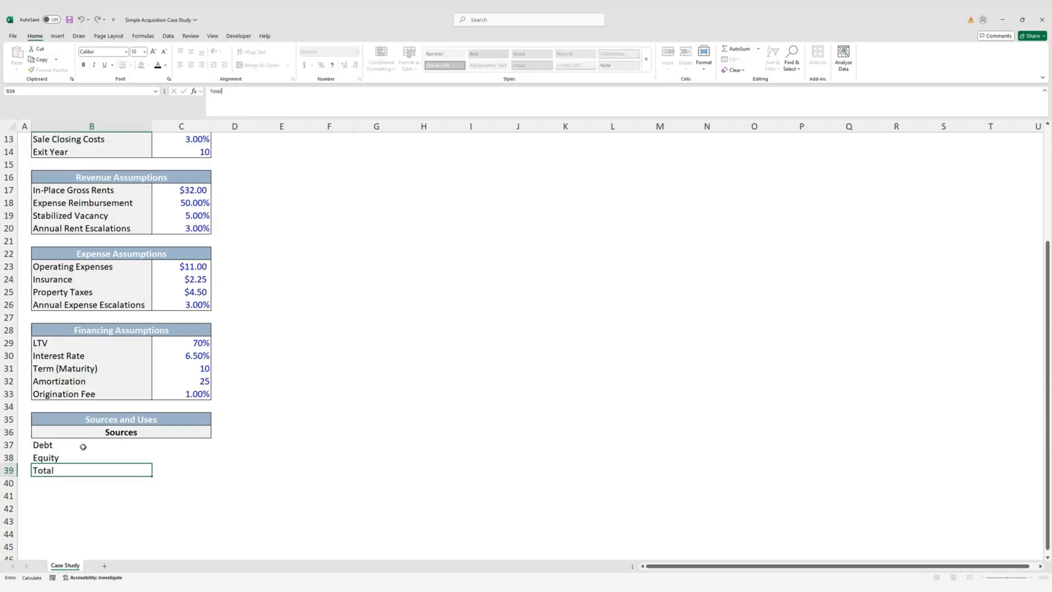
pyautogui.write(' Sources')
pyautogui.hotkey('ctrl', 'Return')
# Outline the Debt–Total Sources rows with a border; make Total Sources bold with light-blue fill
pyautogui.hotkey('shift', 'Right')
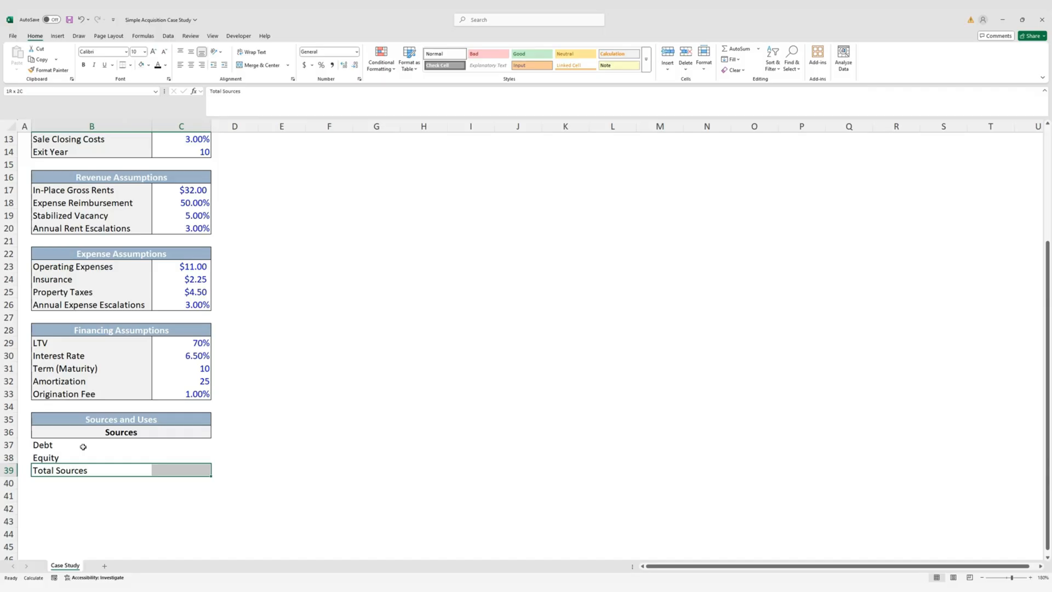
pyautogui.moveTo(39, 445); pyautogui.dragTo(159, 471)
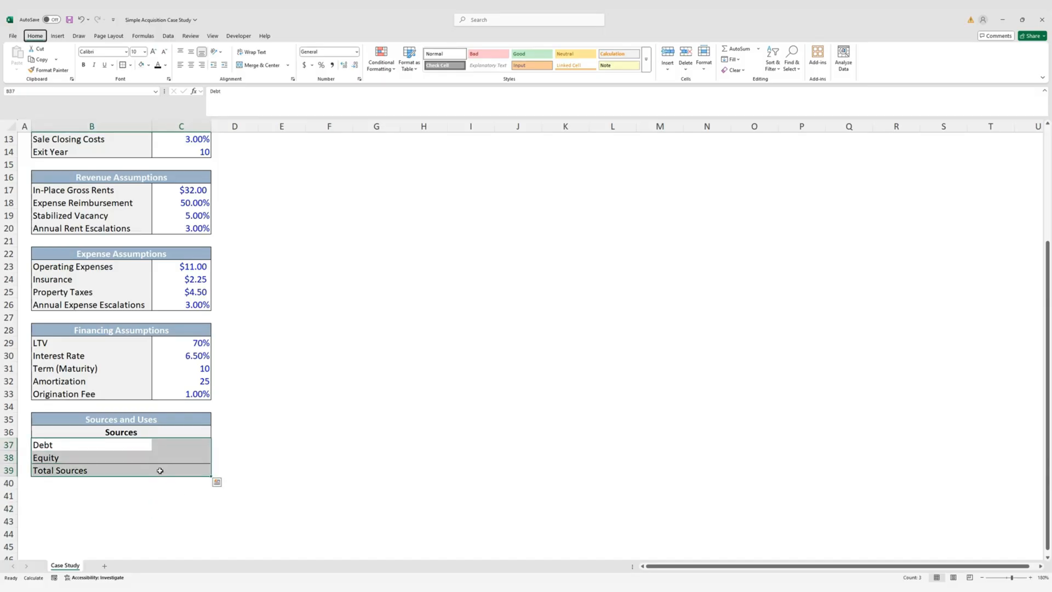
pyautogui.press('Down')
pyautogui.press('Down')
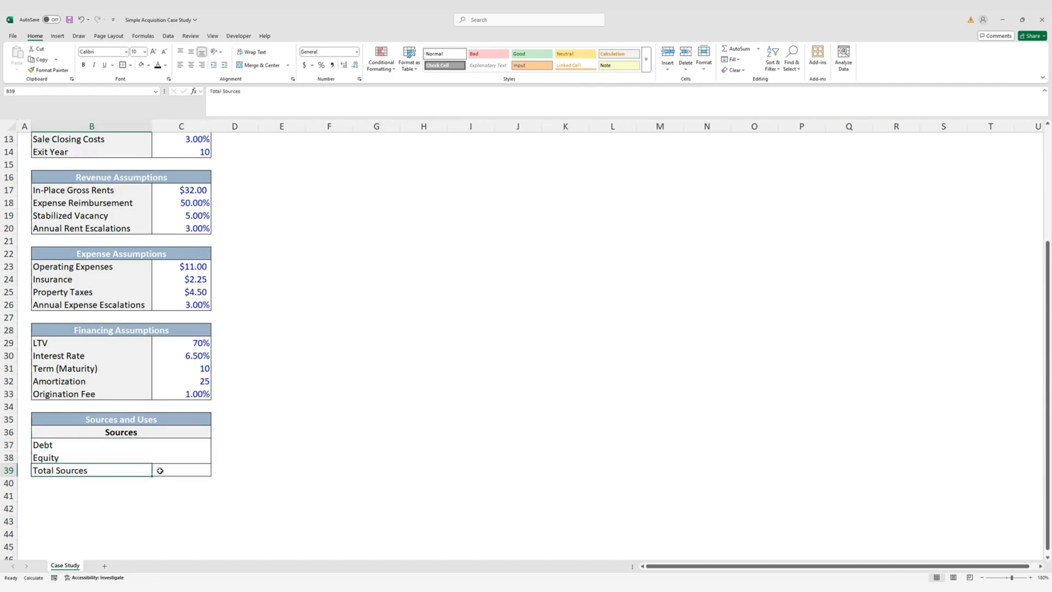
pyautogui.keyDown('shift'); pyautogui.click(160, 471); pyautogui.keyUp('shift')
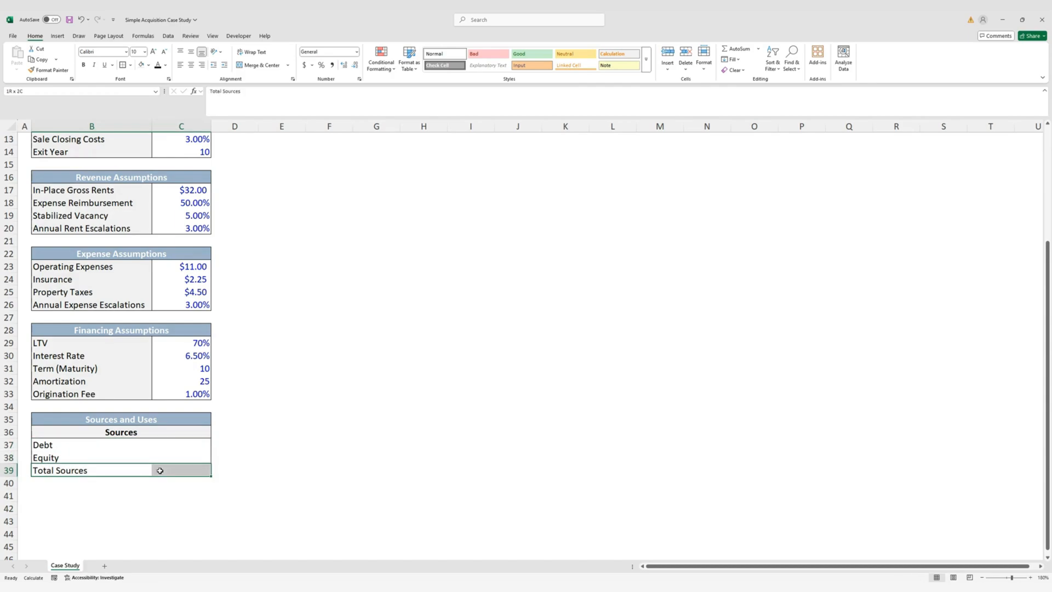
pyautogui.hotkey('ctrl', 'b')
pyautogui.hotkey('alt', 'h')
pyautogui.press('h')
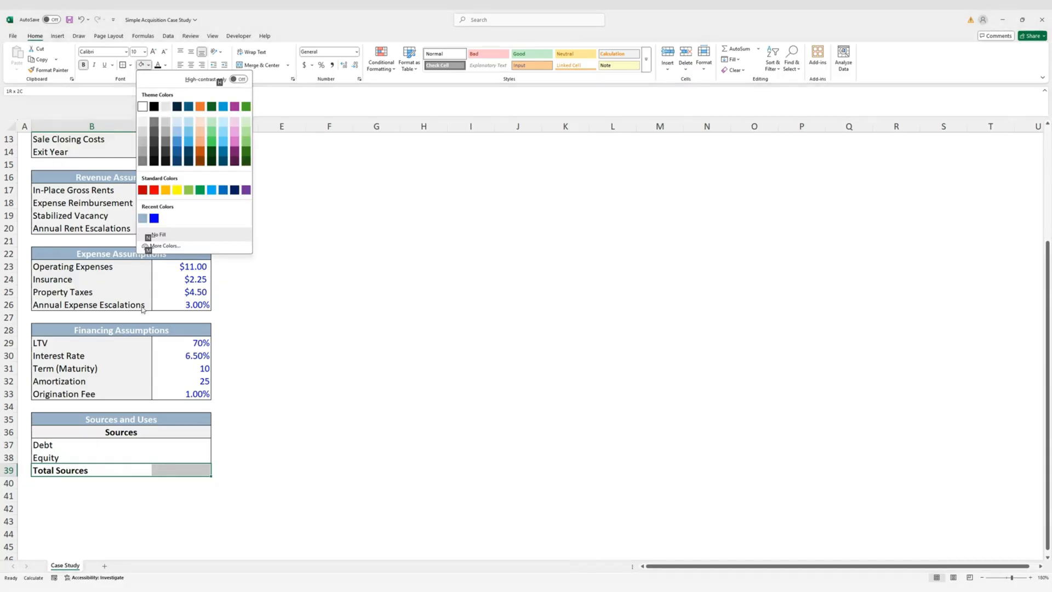
pyautogui.click(177, 122)
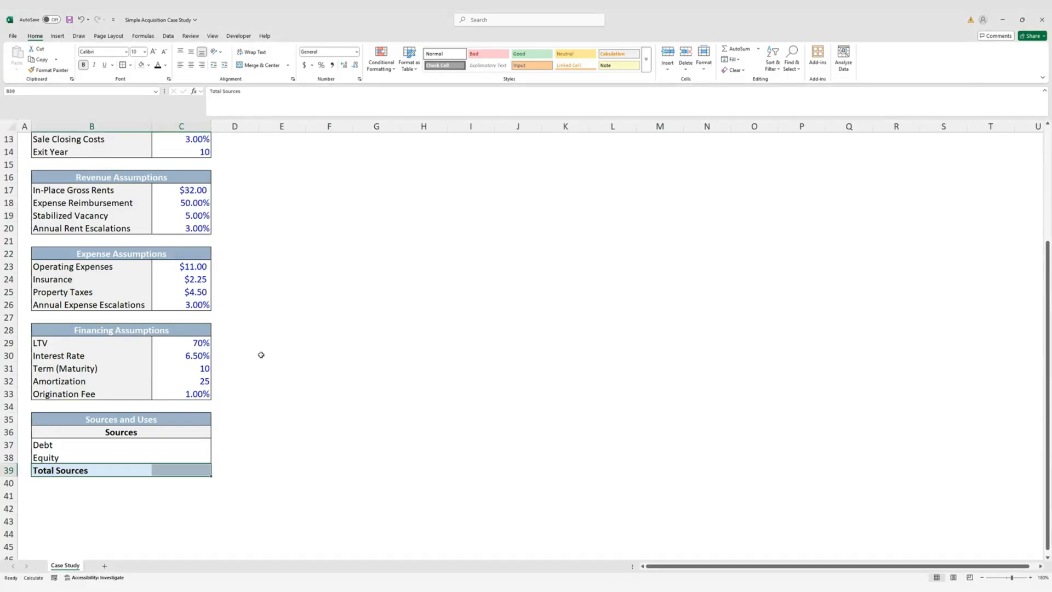
pyautogui.click(66, 495)
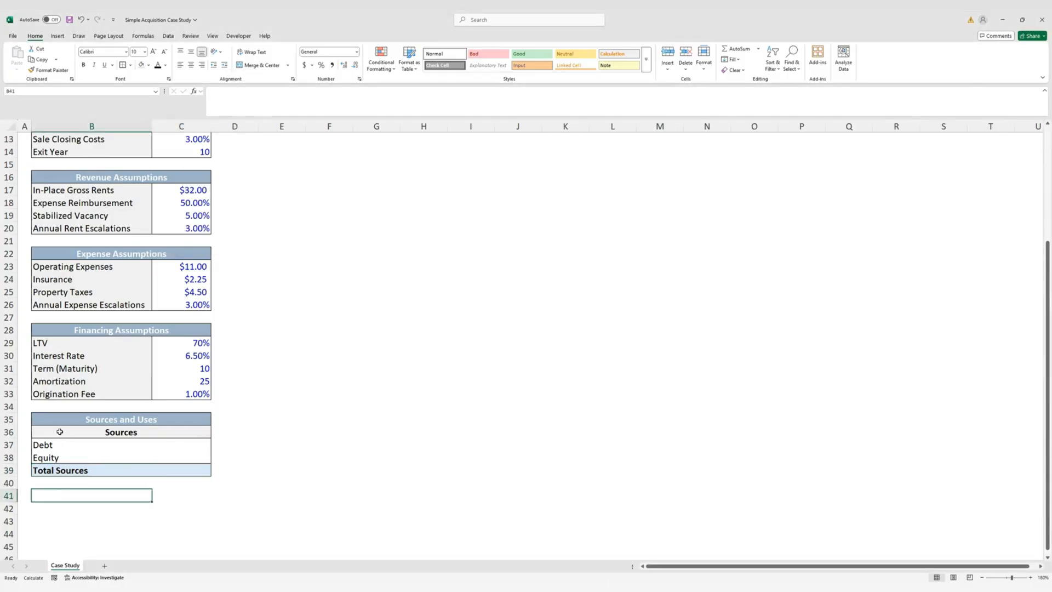
# Duplicate the Sources block below it and rename the copy's heading 'Uses'
pyautogui.press('Up')
pyautogui.press('Up')
pyautogui.press('Up')
pyautogui.press('Up')
pyautogui.press('Up')
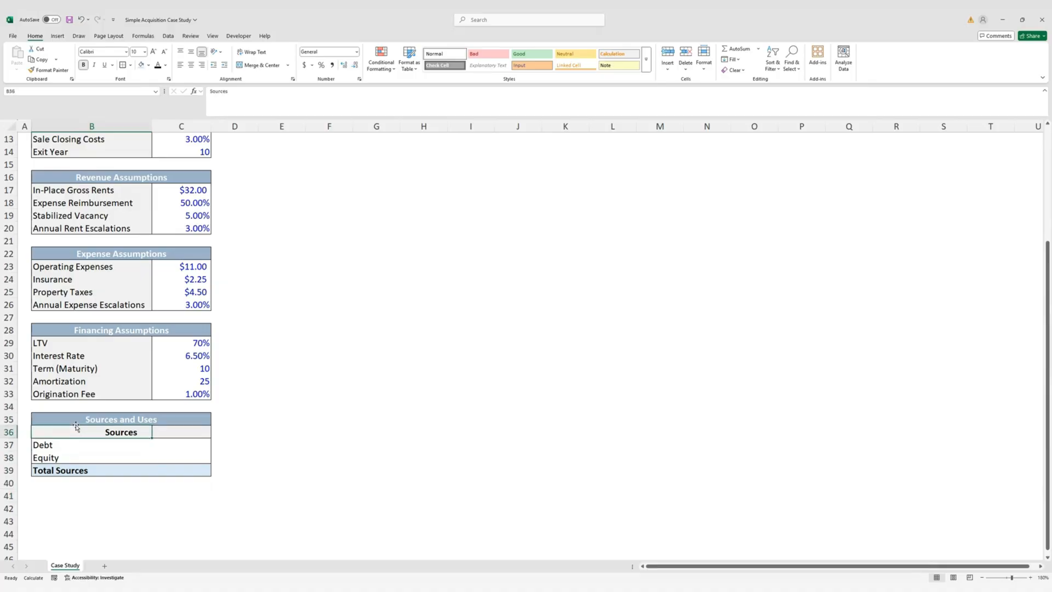
pyautogui.hotkey('shift', 'Right')
pyautogui.hotkey('shift', 'Down')
pyautogui.hotkey('shift', 'Down')
pyautogui.hotkey('shift', 'Down')
pyautogui.hotkey('ctrl', 'c')
pyautogui.press('Down')
pyautogui.press('Down')
pyautogui.press('Down')
pyautogui.press('Down')
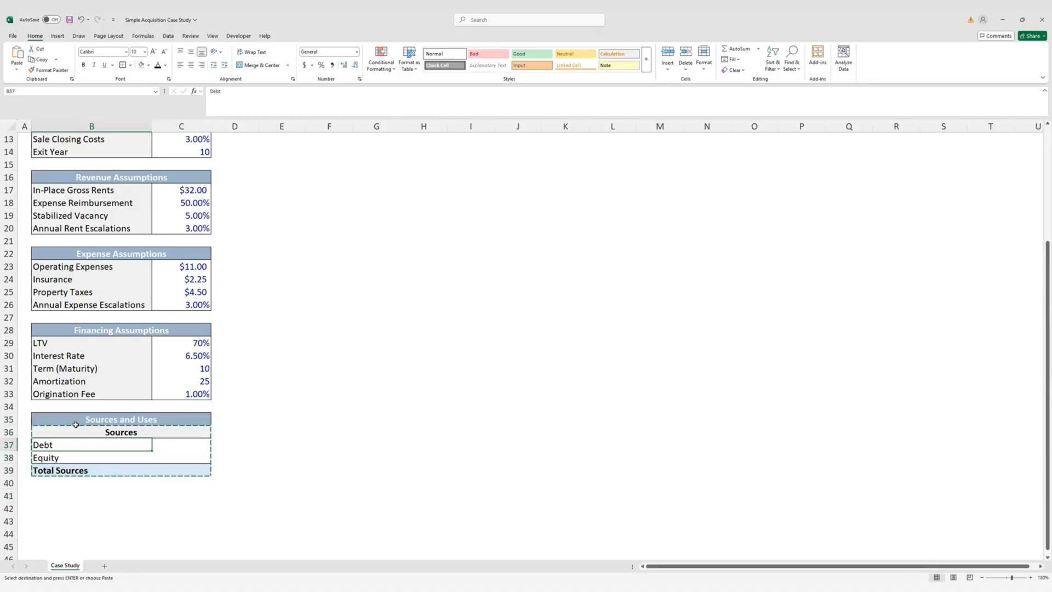
pyautogui.hotkey('ctrl', 'v')
pyautogui.press('Escape')
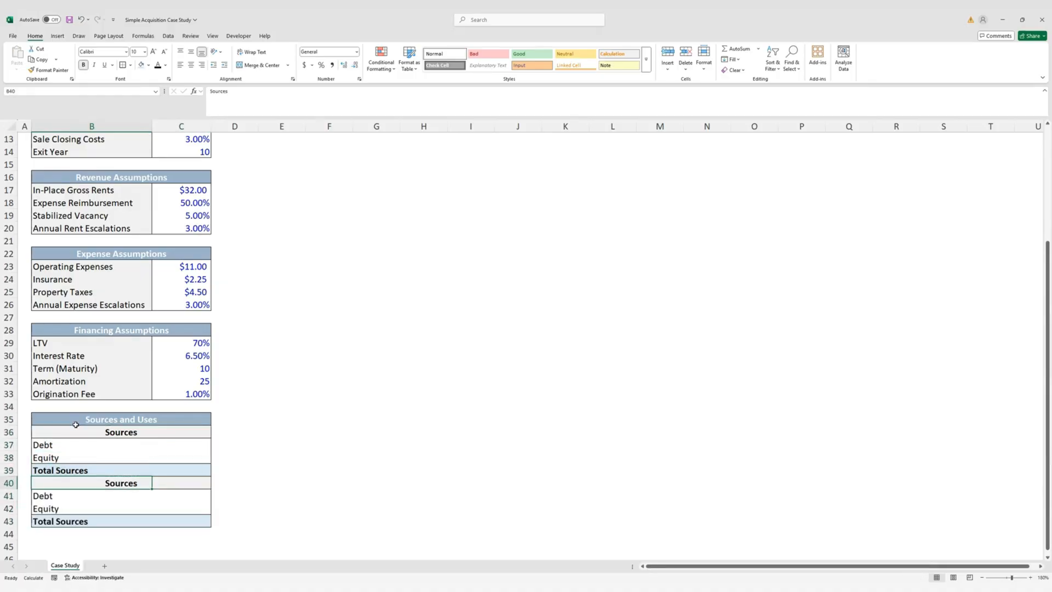
pyautogui.write('Uses')
pyautogui.hotkey('ctrl', 'Return')
# Insert an extra row at row 42 and clear the copied labels from B41:B44
pyautogui.press('Down')
pyautogui.press('Down')
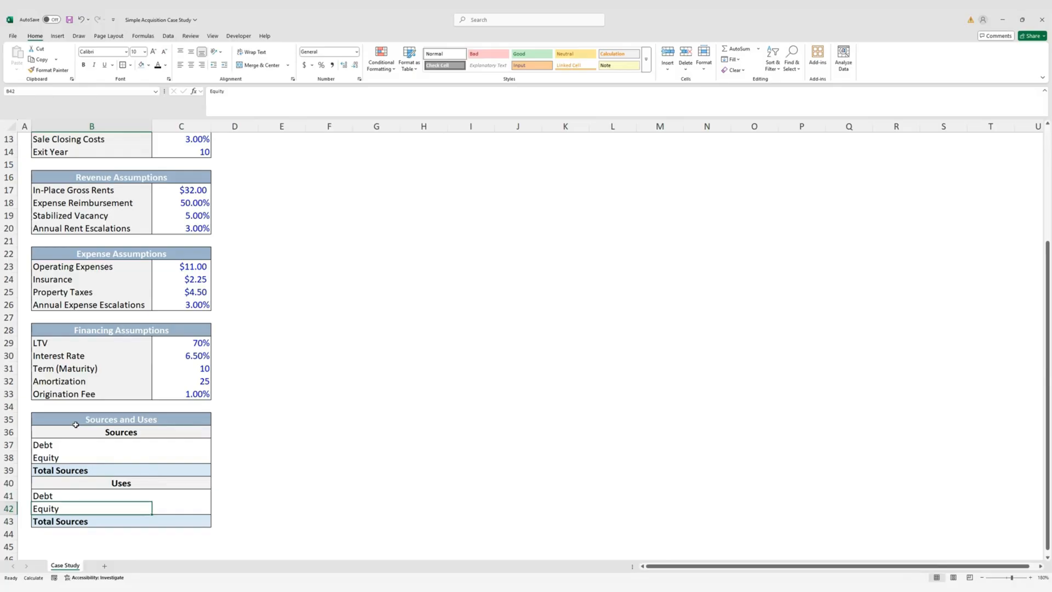
pyautogui.hotkey('shift', 'space')
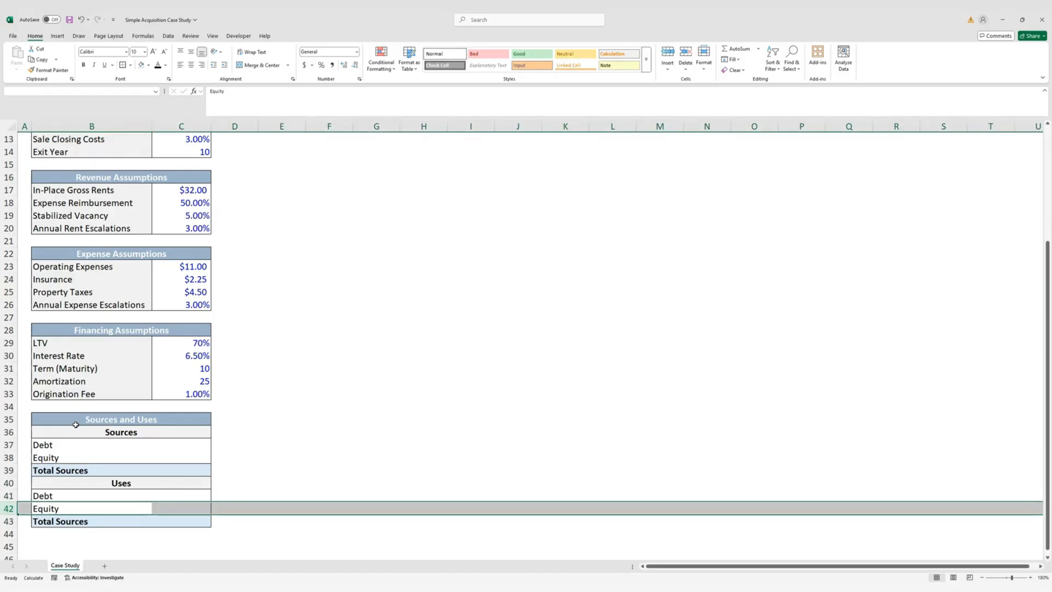
pyautogui.hotkey('ctrl', 'shift', '+')
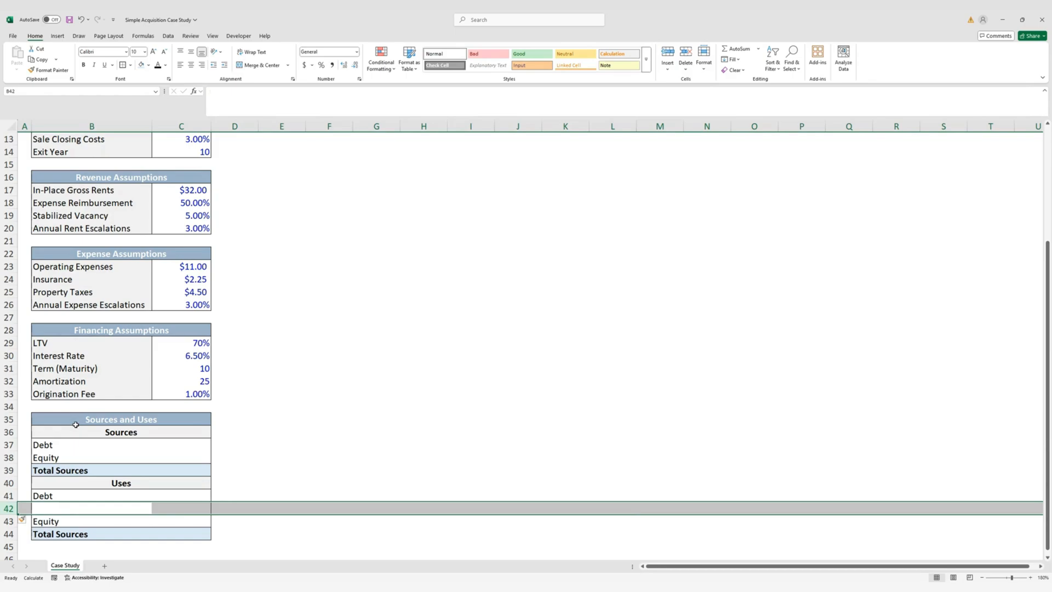
pyautogui.press('Down')
pyautogui.press('Up')
pyautogui.press('Up')
pyautogui.hotkey('shift', 'Down')
pyautogui.hotkey('shift', 'Down')
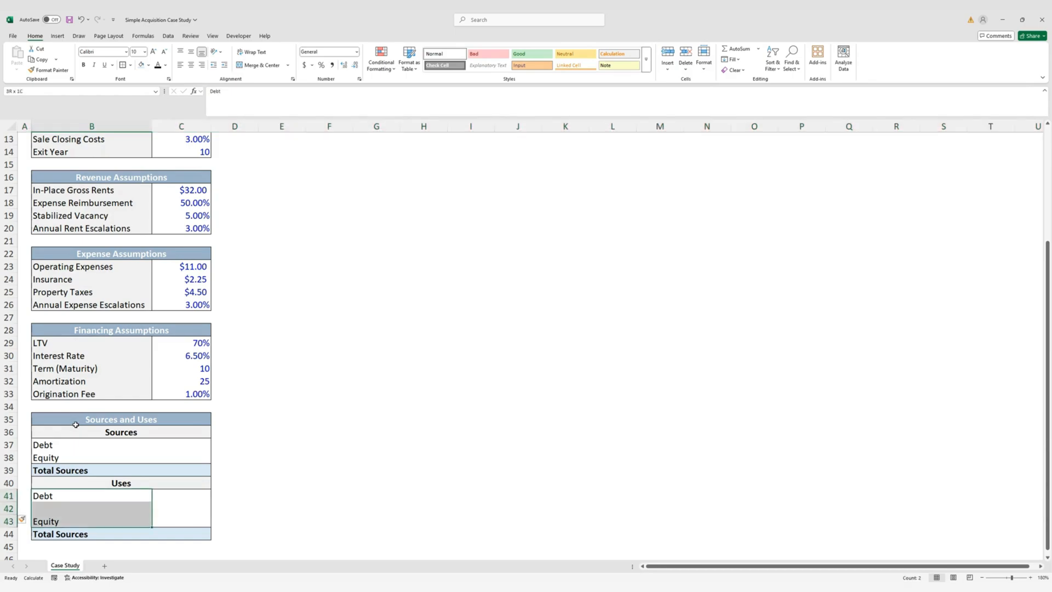
pyautogui.hotkey('shift', 'Down')
pyautogui.press('Delete')
# Label B41 'Acquisition Price' and B42 'Acquisition Closing Costs'
pyautogui.press('Up')
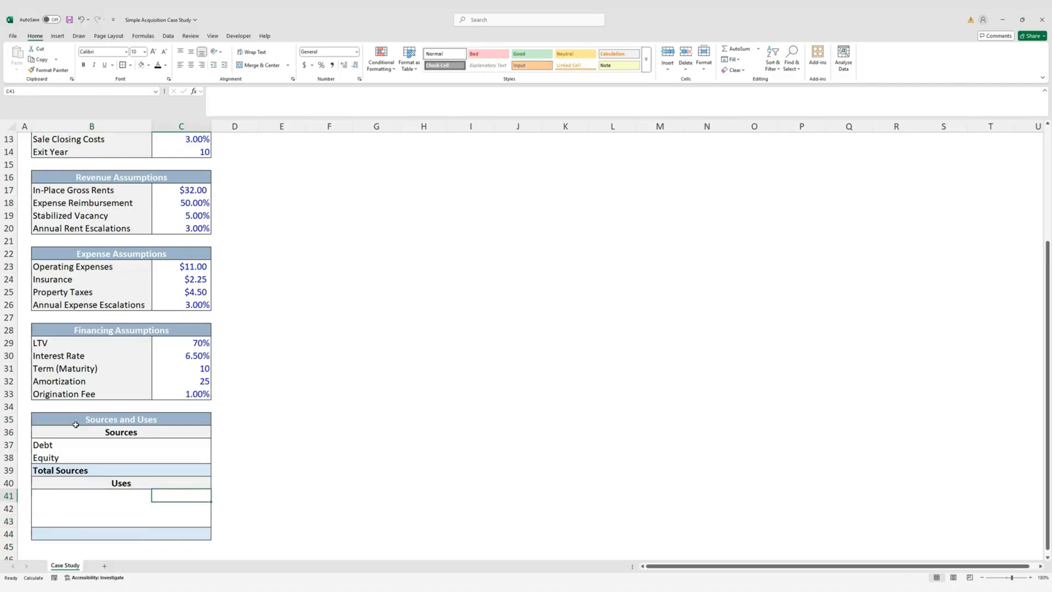
pyautogui.press('Down')
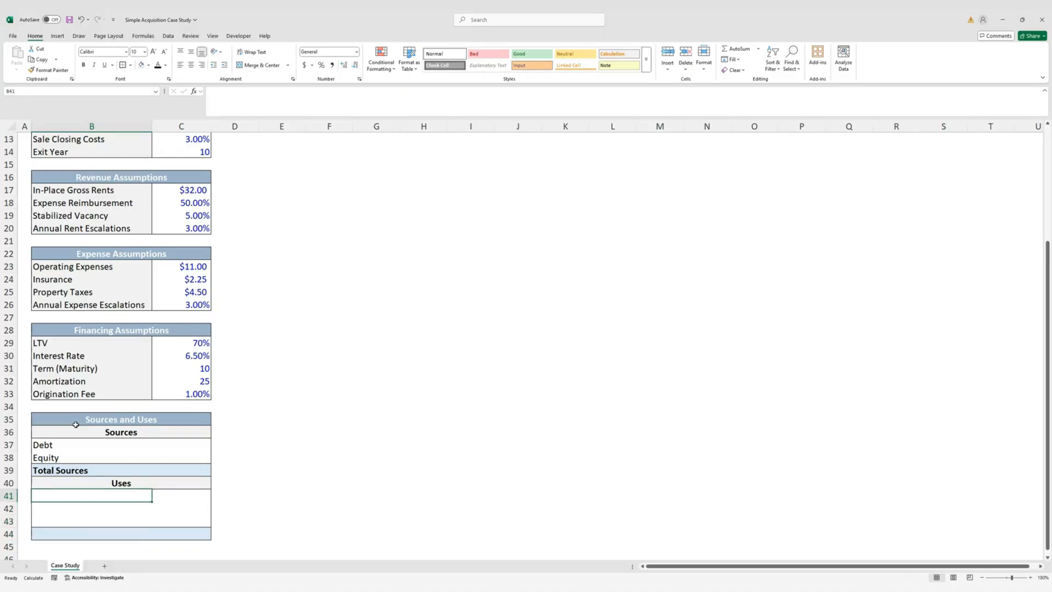
pyautogui.write('A')
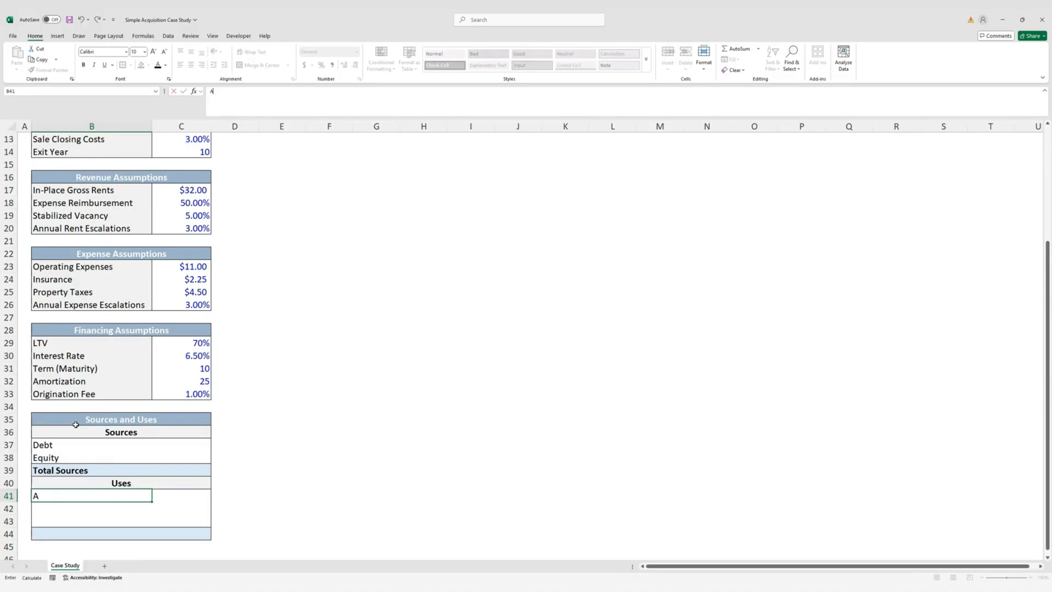
pyautogui.write('qa')
pyautogui.press('BackSpace')
pyautogui.write('quisition Price')
pyautogui.press('Return')
pyautogui.write('Ac')
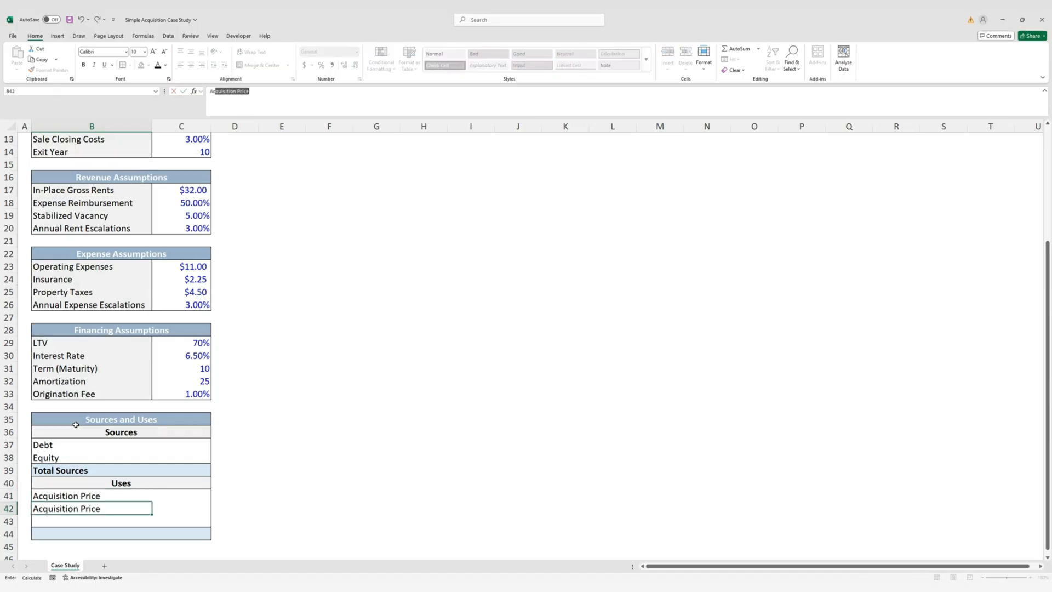
pyautogui.write('quisition Closing Costs')
pyautogui.press('Return')
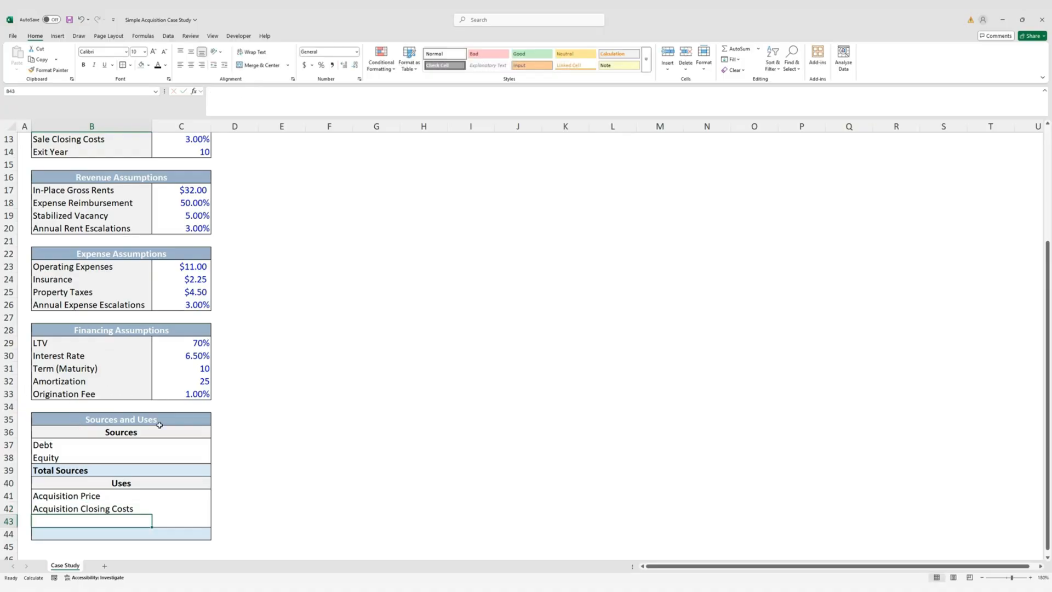
# Label B43 'Origination Fee' and B44 'Total Uses'
pyautogui.write('Origination')
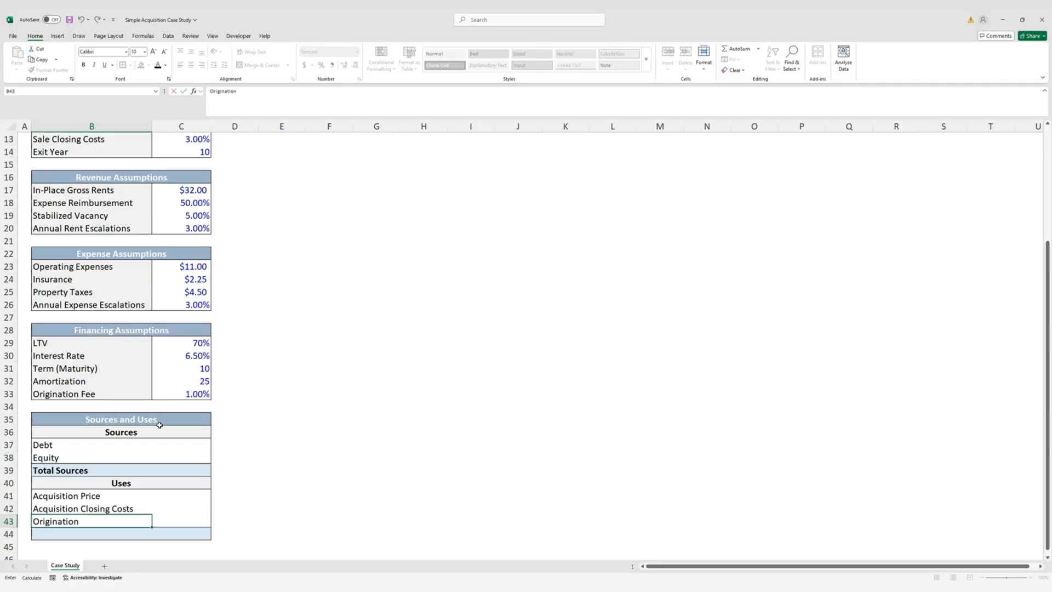
pyautogui.write(' Fee')
pyautogui.press('Return')
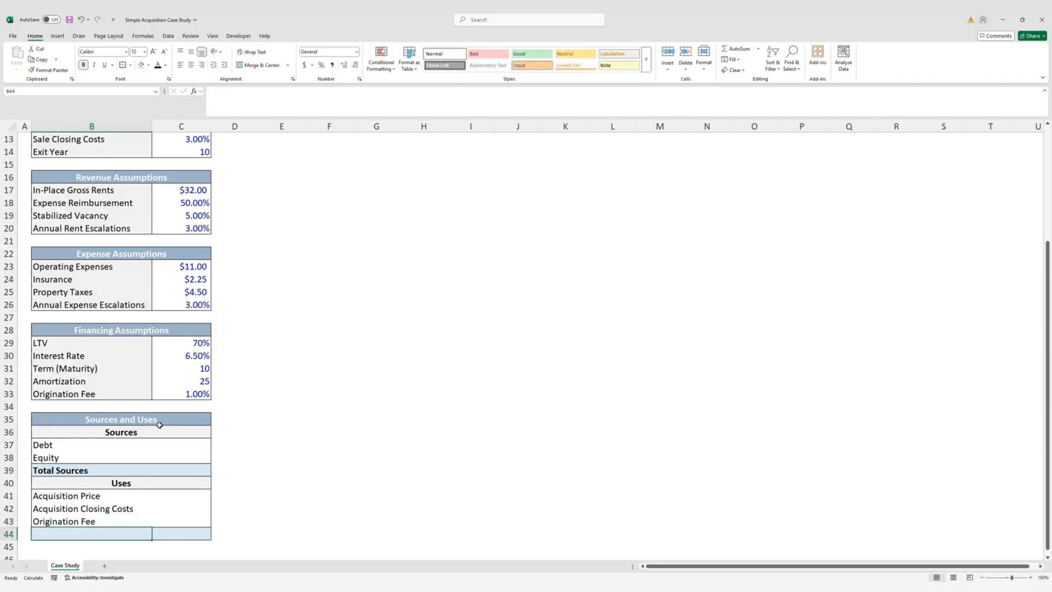
pyautogui.write('Total Uses')
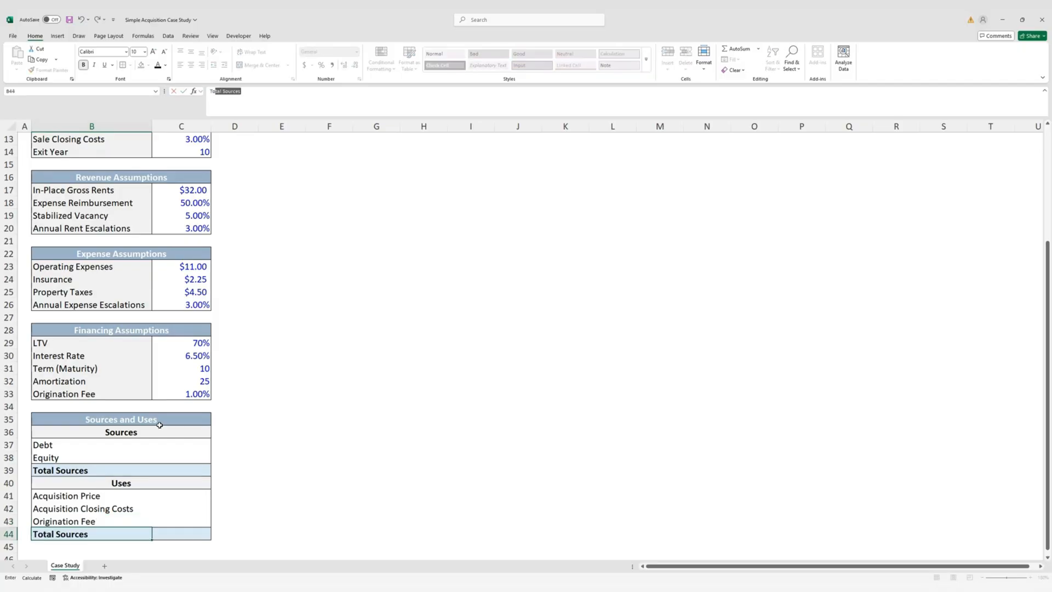
pyautogui.hotkey('ctrl', 'Return')
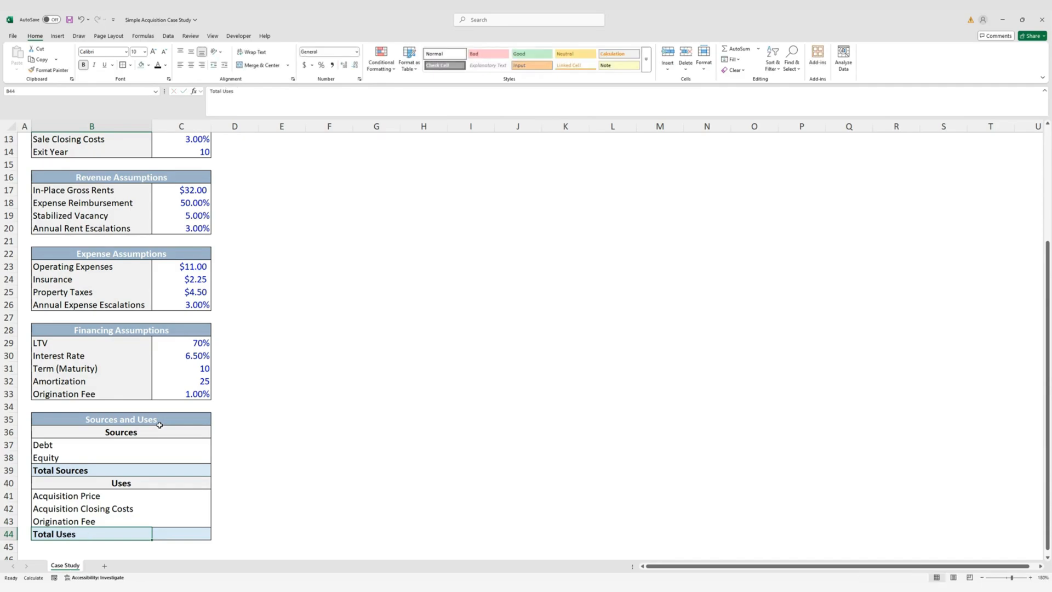
pyautogui.press('Right')
pyautogui.press('Up')
pyautogui.press('Up')
pyautogui.press('Up')
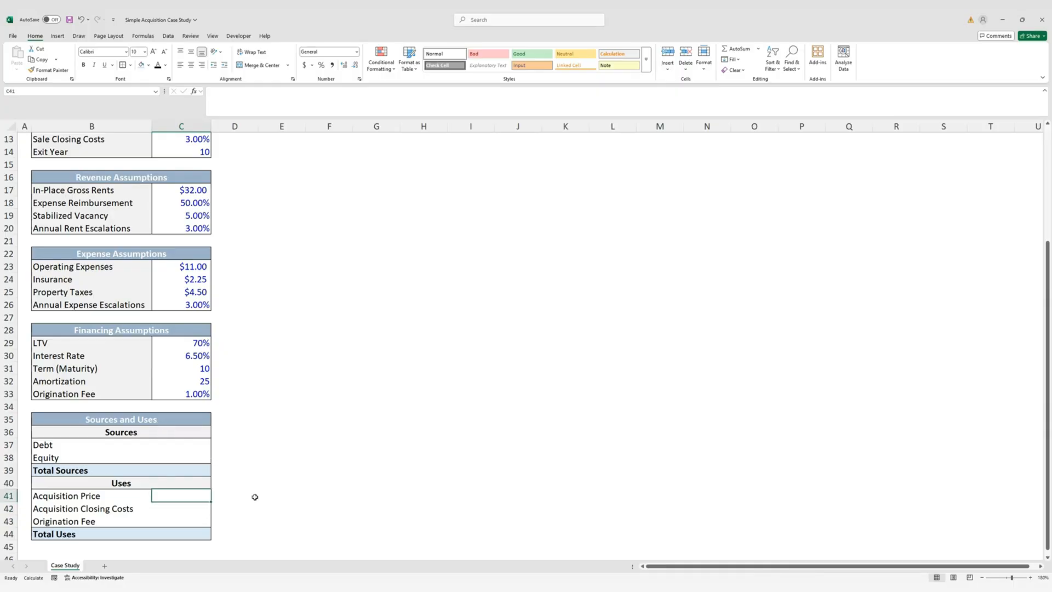
# Link the Acquisition Price amount in C41 to C7 ($11,500,000)
pyautogui.write('=')
pyautogui.scroll(4, 252, 493)
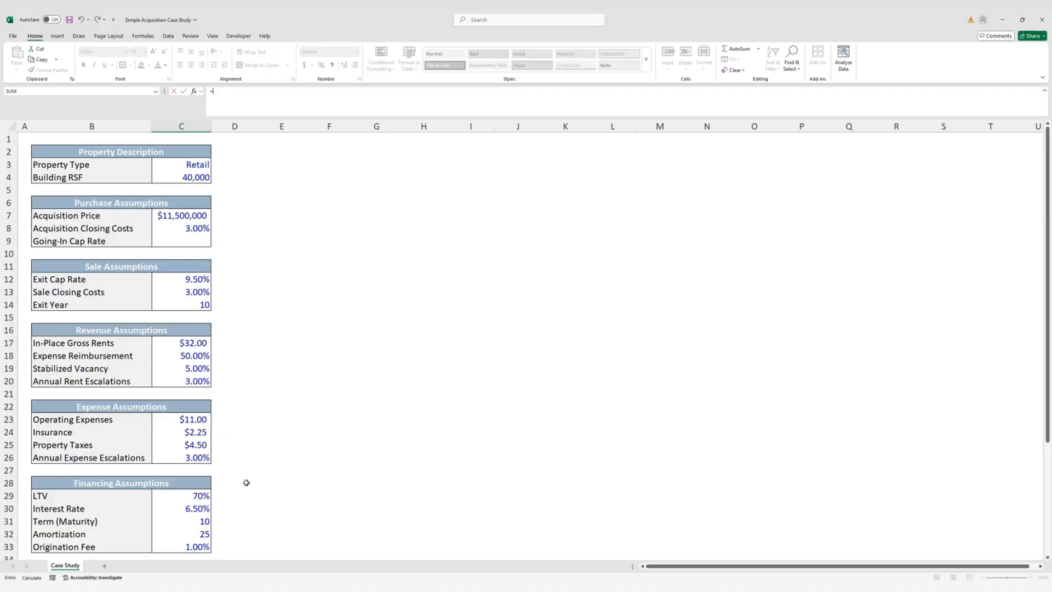
pyautogui.click(192, 217)
pyautogui.hotkey('ctrl', 'Return')
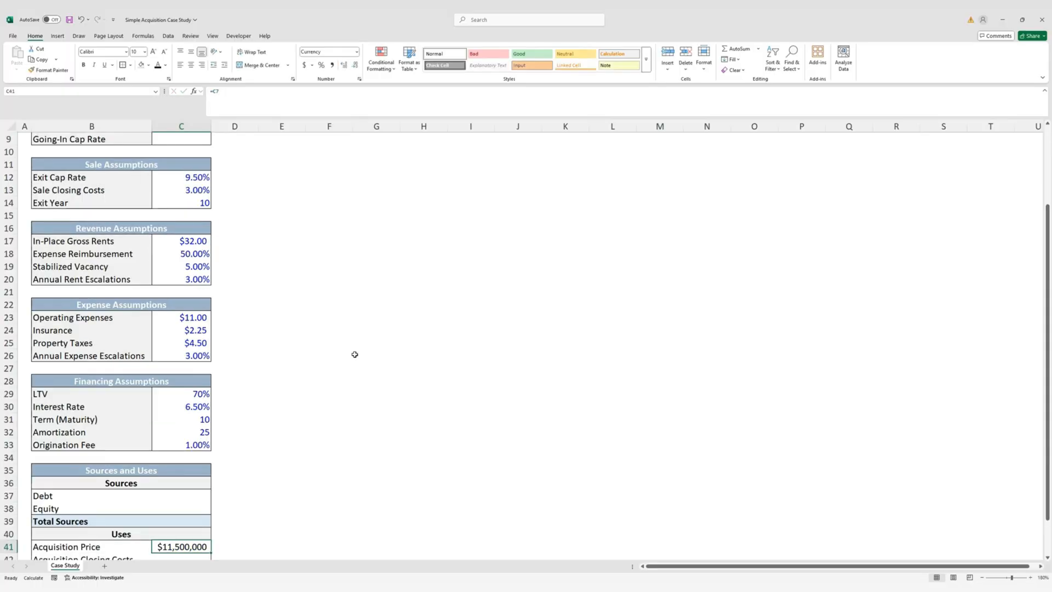
# Set closing costs in C42 to =C41*C8 ($345,000) with no decimals
pyautogui.scroll(-2, 351, 359)
pyautogui.click(204, 483)
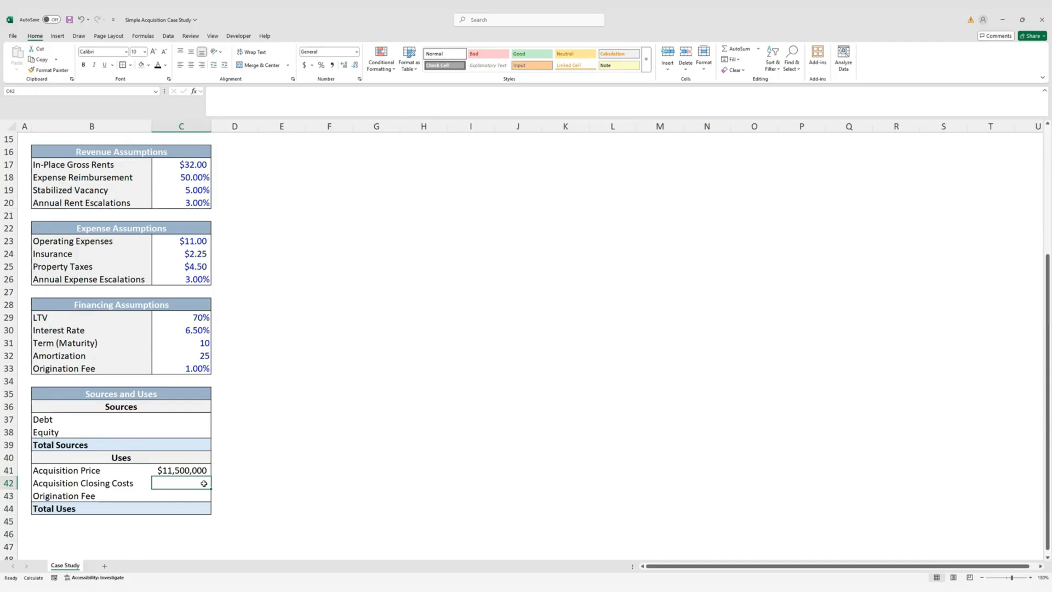
pyautogui.write('=')
pyautogui.press('Up')
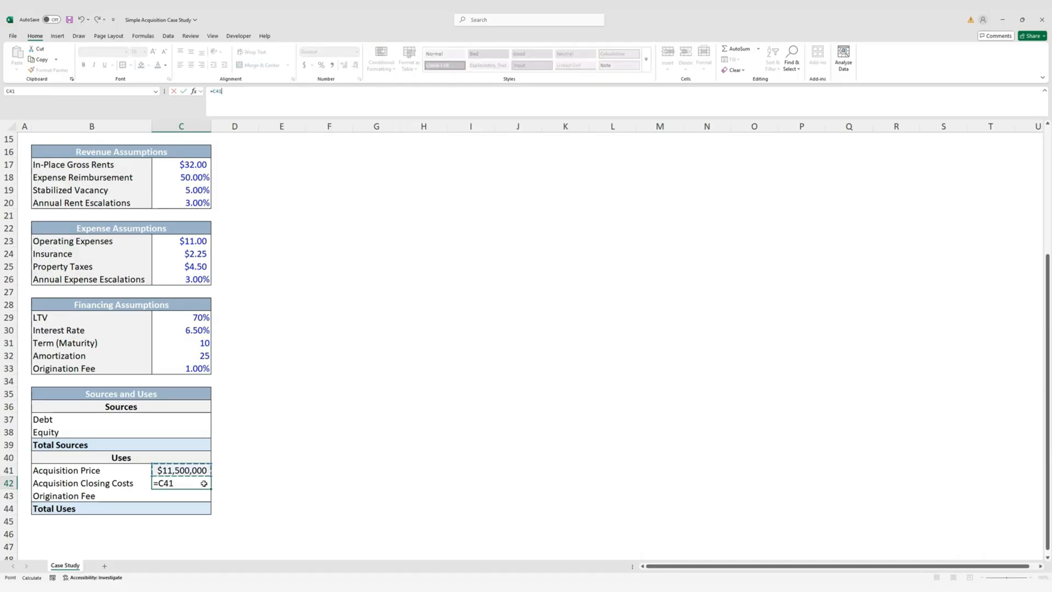
pyautogui.write('*')
pyautogui.scroll(5, 204, 484)
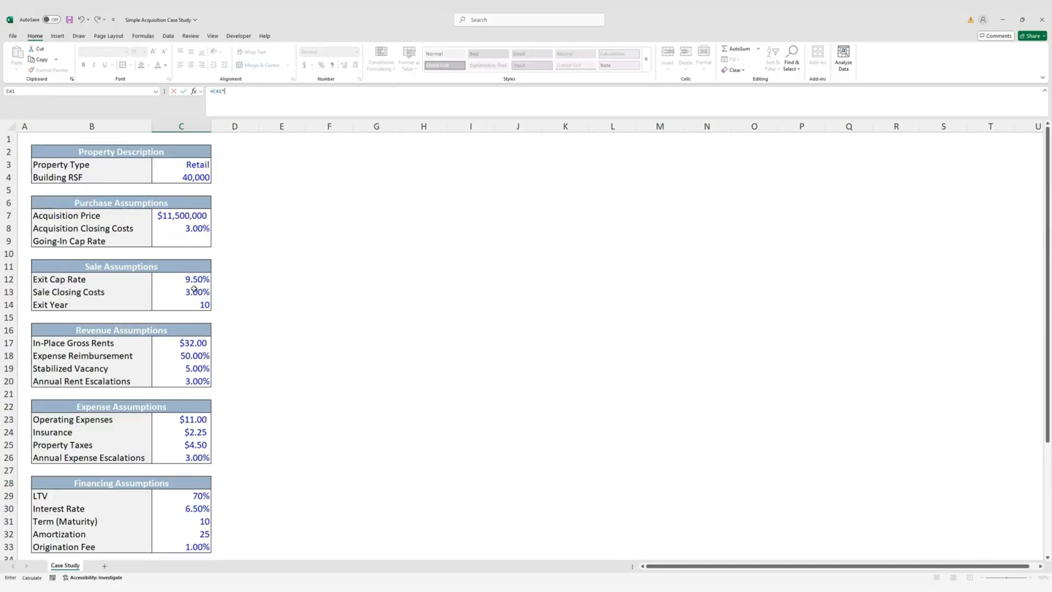
pyautogui.click(195, 228)
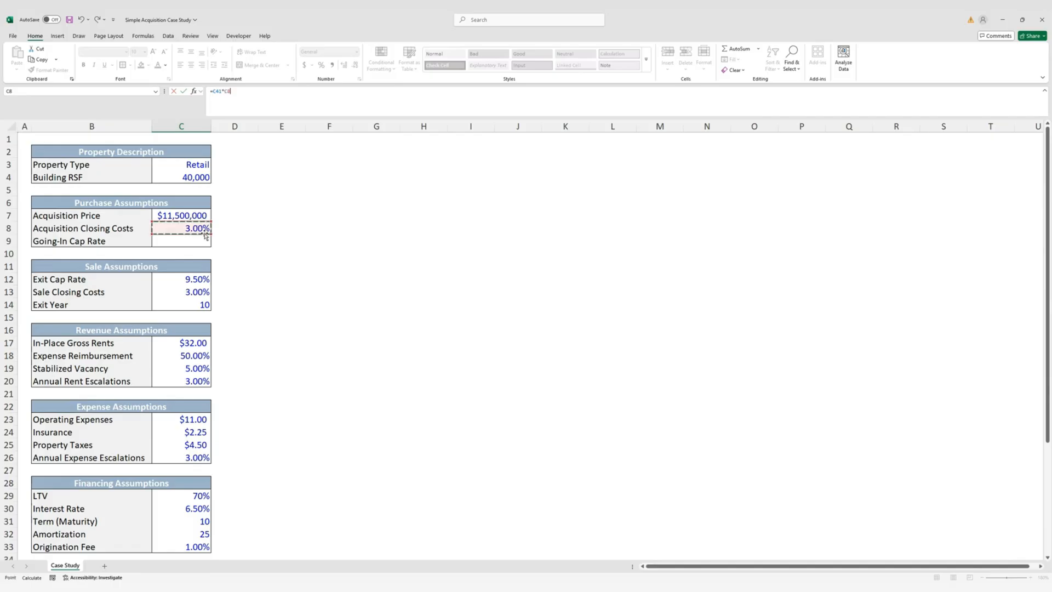
pyautogui.hotkey('ctrl', 'Return')
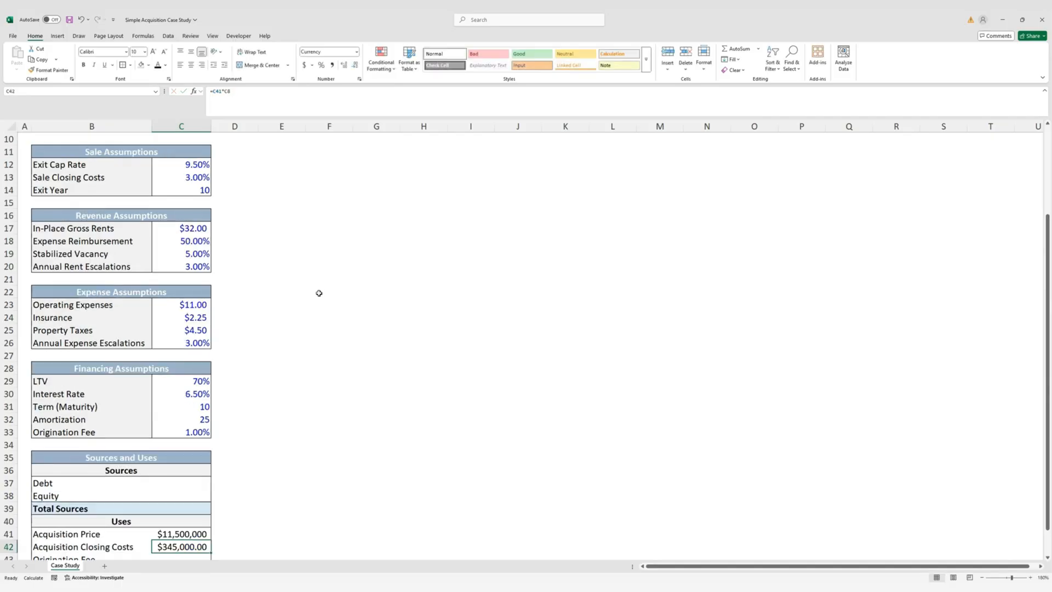
pyautogui.scroll(-2, 261, 467)
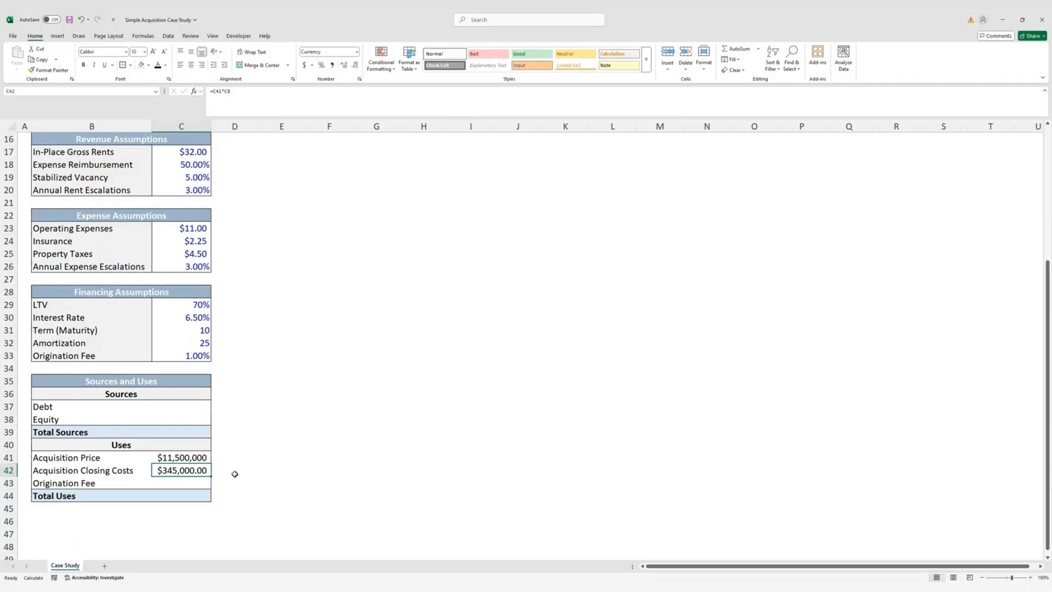
pyautogui.press('alt')
pyautogui.press('h')
pyautogui.press('9')
pyautogui.press('alt')
pyautogui.press('h')
pyautogui.press('9')
# AutoSum C41:C43 into Total Uses, giving $11,845,000
pyautogui.press('Down')
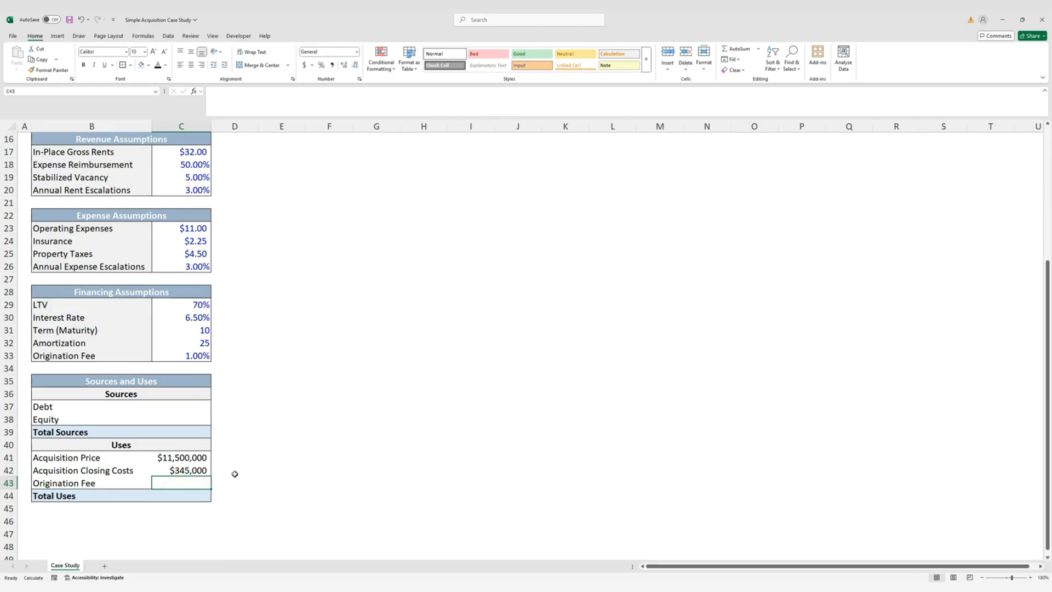
pyautogui.click(188, 495)
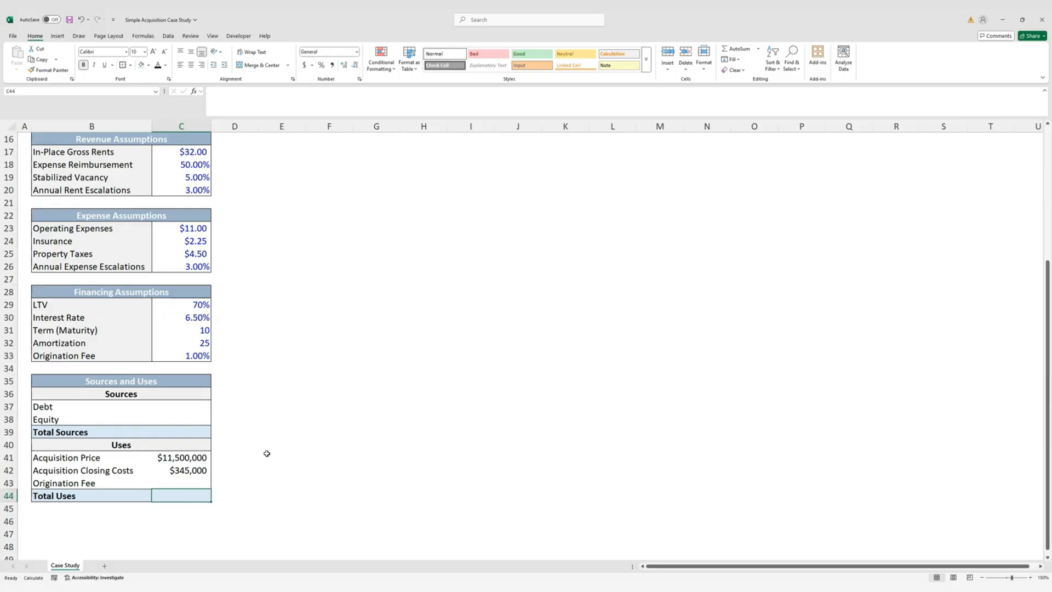
pyautogui.hotkey('alt', '=')
pyautogui.hotkey('ctrl', 'Return')
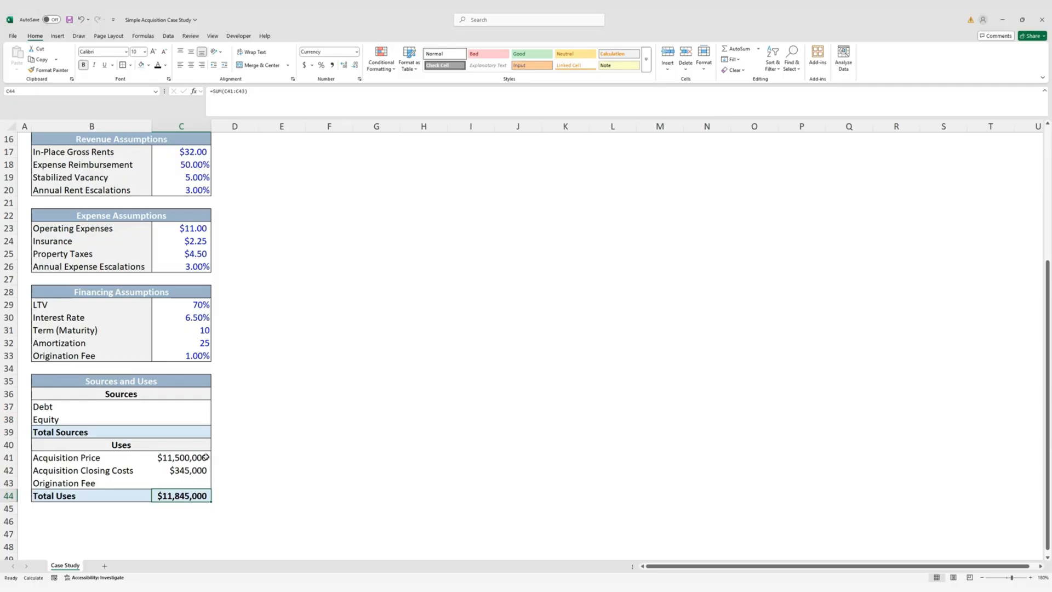
pyautogui.click(187, 409)
# Set Debt to the 70% LTV in C29 times Acquisition Price C41 ($8,050,000)
pyautogui.scroll(1, 258, 439)
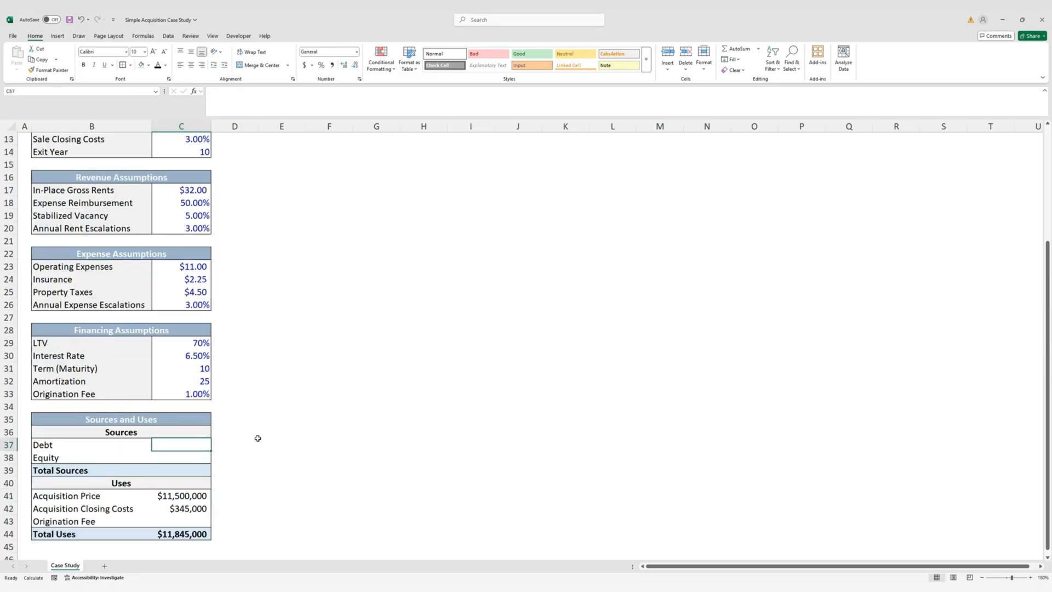
pyautogui.write('=')
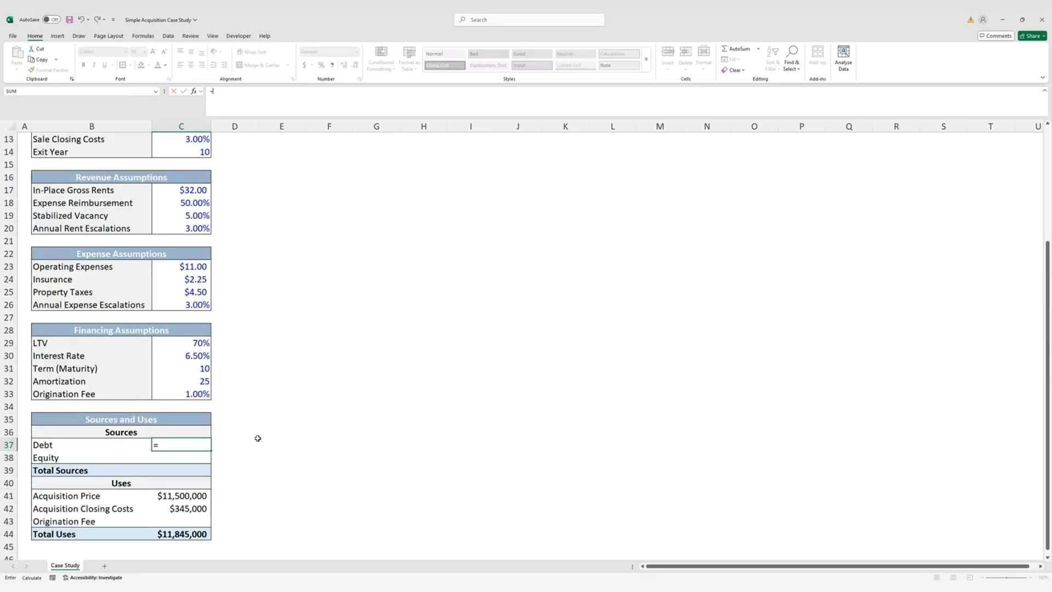
pyautogui.click(196, 343)
pyautogui.write('*')
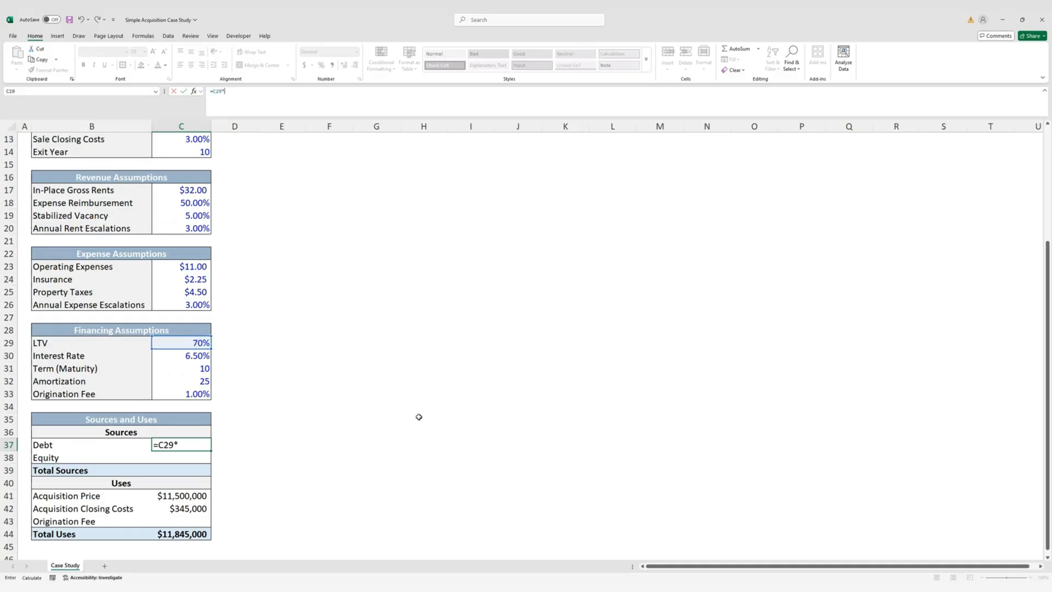
pyautogui.click(182, 495)
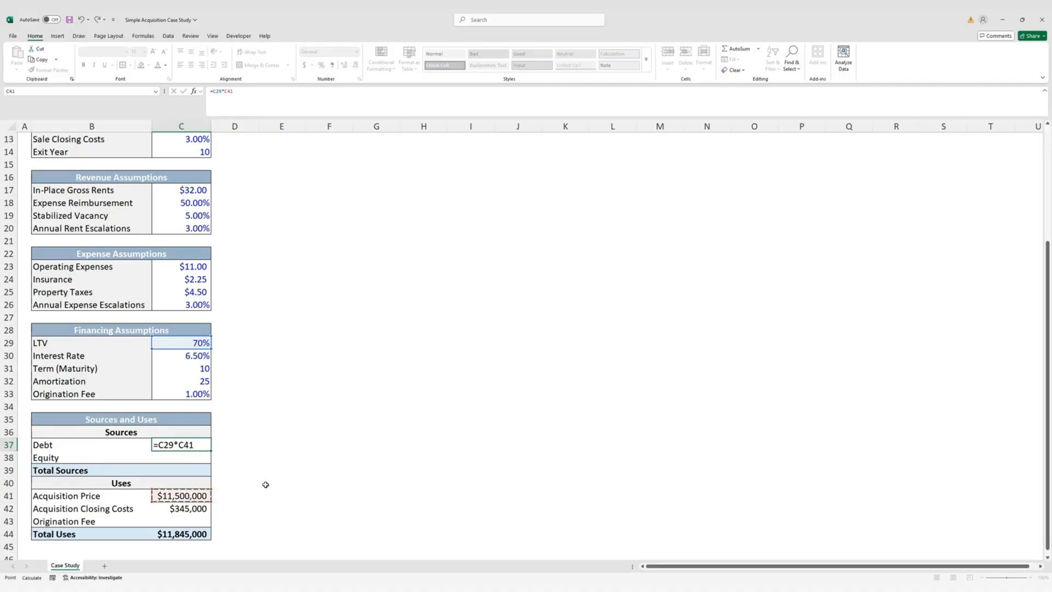
pyautogui.hotkey('ctrl', 'Return')
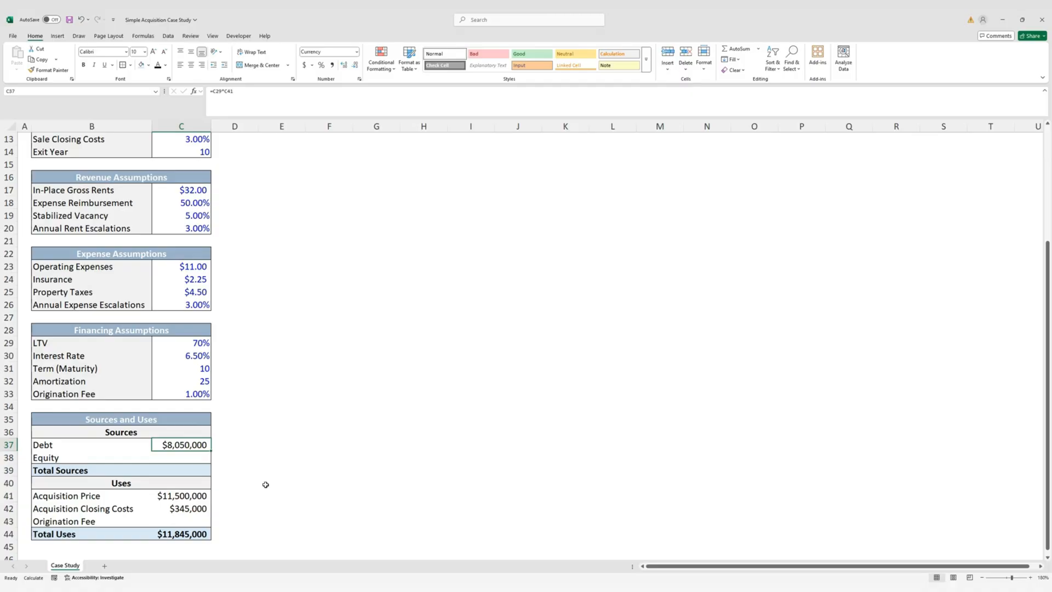
# Make Equity in C38 equal =C44-C37, Total Uses minus Debt ($3,795,000)
pyautogui.click(189, 460)
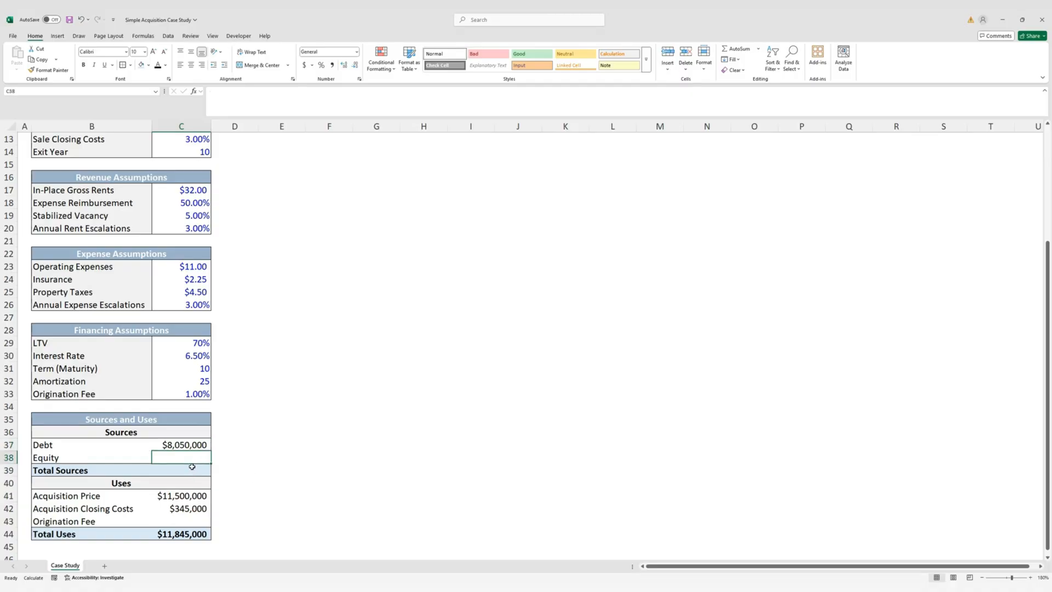
pyautogui.write('=')
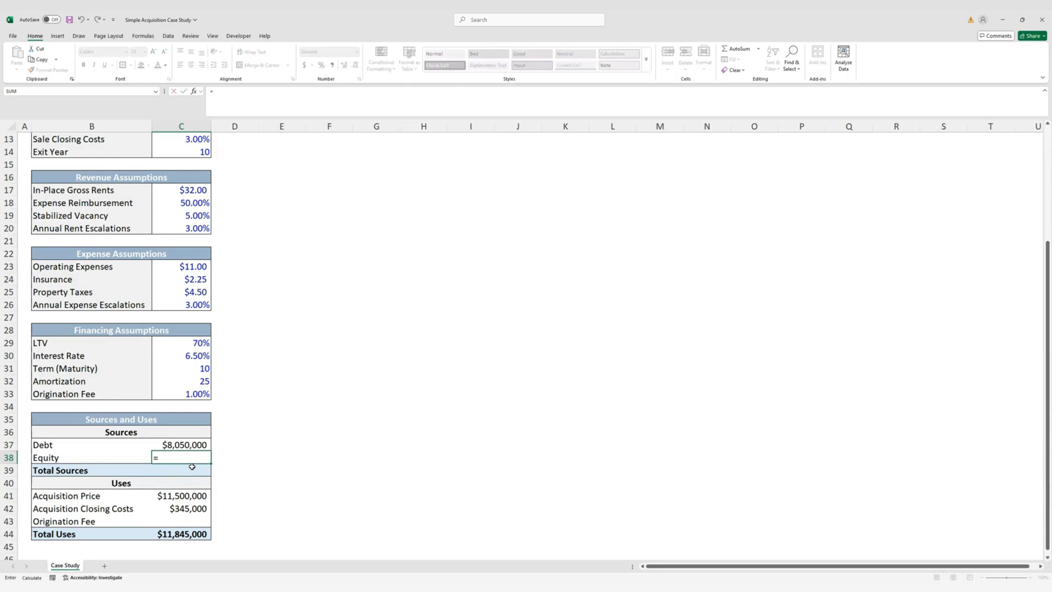
pyautogui.press('Down')
pyautogui.press('Down')
pyautogui.press('Down')
pyautogui.press('Down')
pyautogui.press('Down')
pyautogui.press('Down')
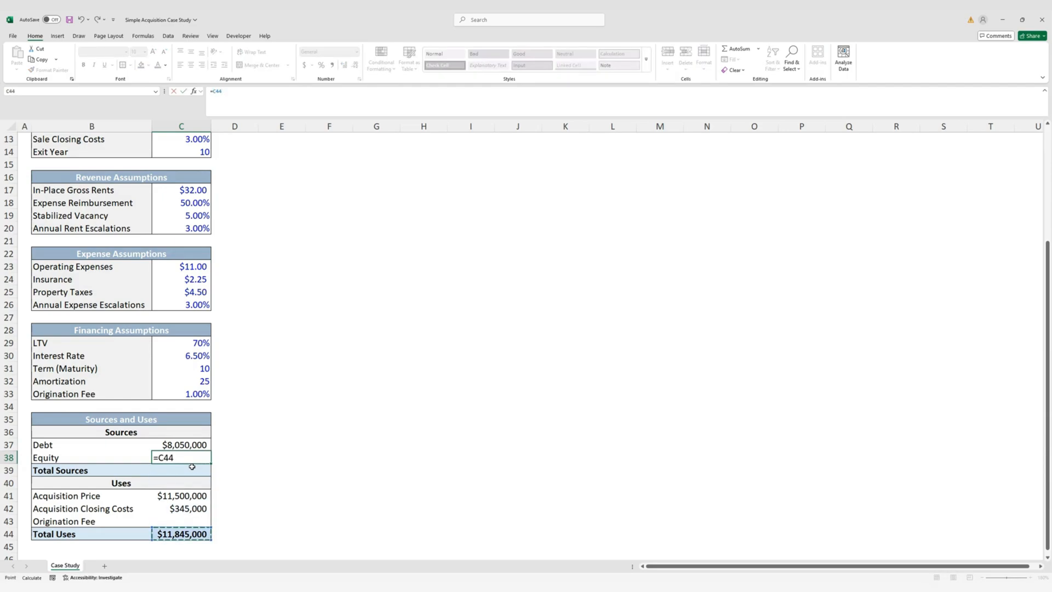
pyautogui.write('-')
pyautogui.press('Up')
pyautogui.hotkey('ctrl', 'Return')
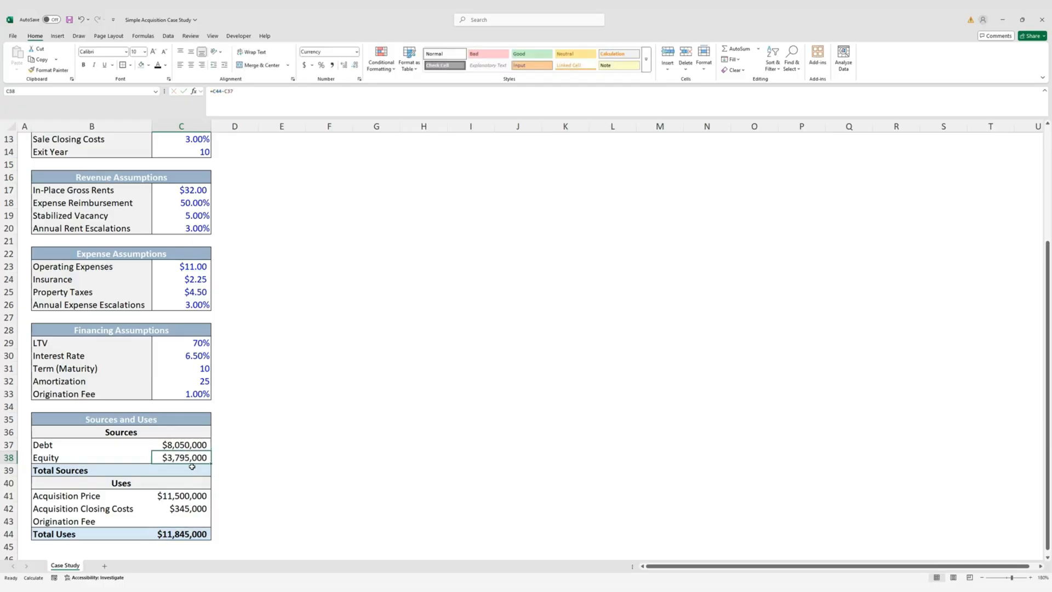
# AutoSum Debt and Equity into Total Sources, giving $11,845,000
pyautogui.press('Down')
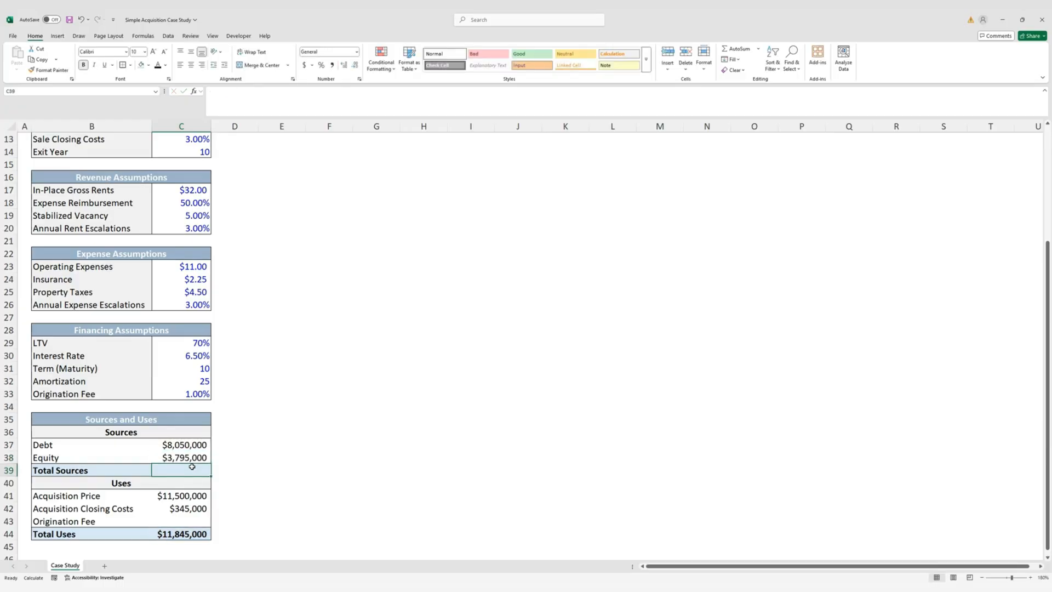
pyautogui.hotkey('alt', '=')
pyautogui.hotkey('ctrl', 'Return')
pyautogui.click(181, 519)
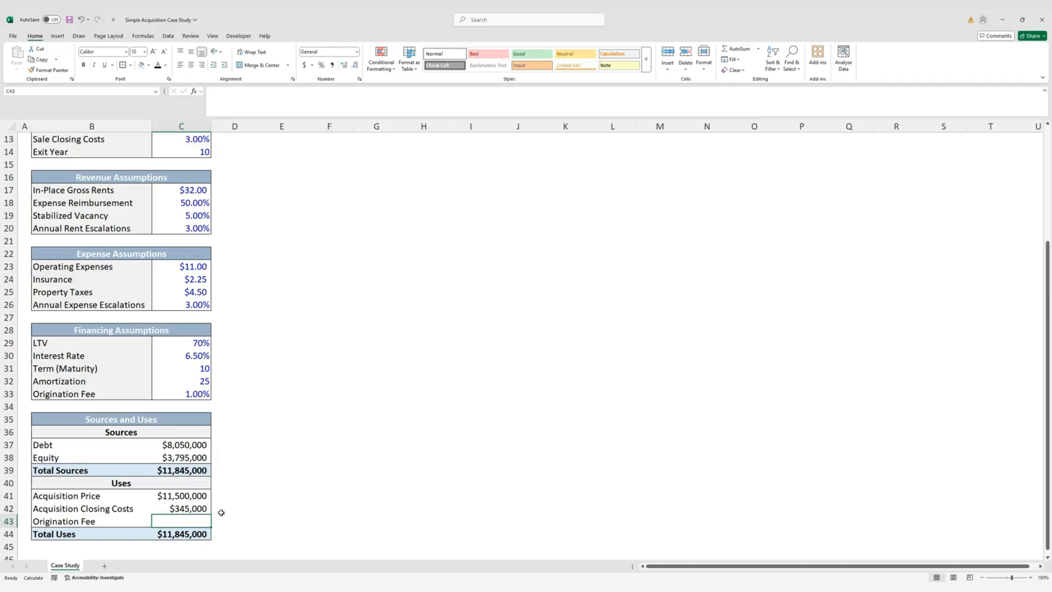
# Set the Origination Fee in C43 to =C37*C33 ($80,500) with no decimals
pyautogui.write('=')
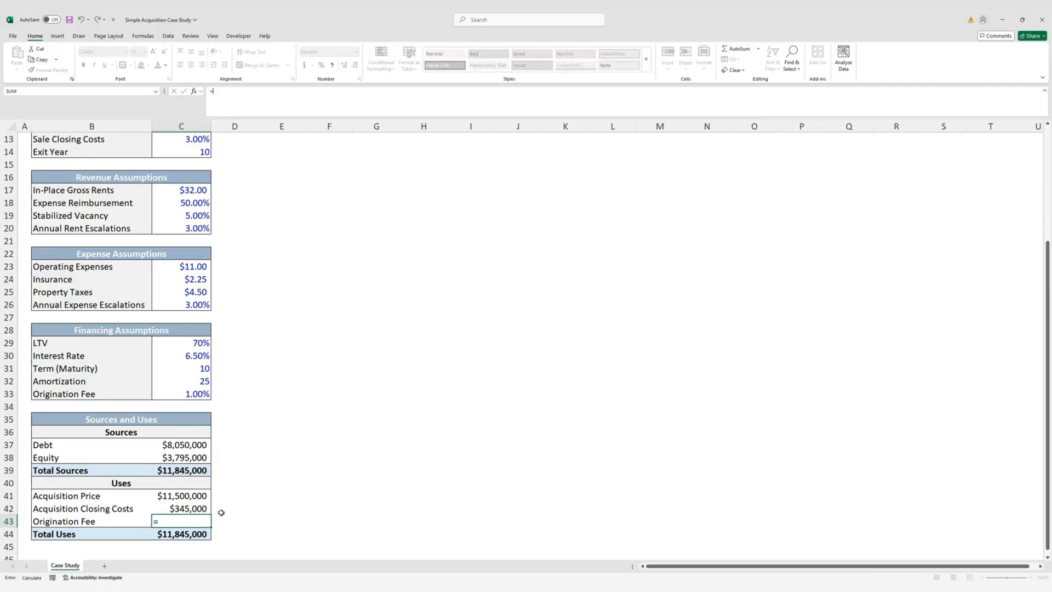
pyautogui.press('Up')
pyautogui.press('Up')
pyautogui.press('Up')
pyautogui.press('Up')
pyautogui.press('Up')
pyautogui.press('Up')
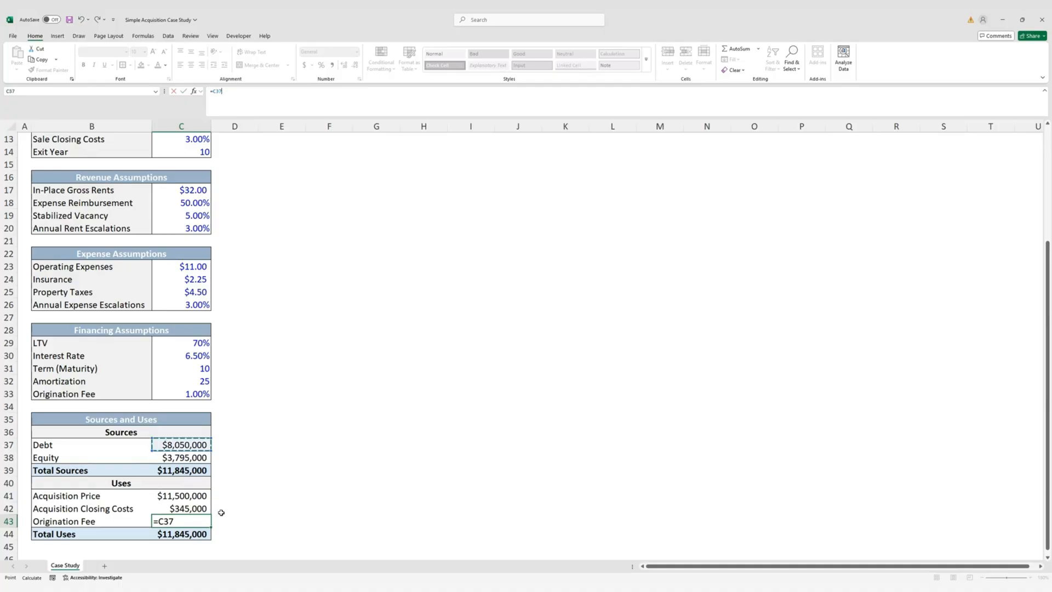
pyautogui.write('*')
pyautogui.press('Up')
pyautogui.press('Up')
pyautogui.press('Up')
pyautogui.press('Up')
pyautogui.press('Up')
pyautogui.press('Up')
pyautogui.press('Up')
pyautogui.press('Up')
pyautogui.press('Up')
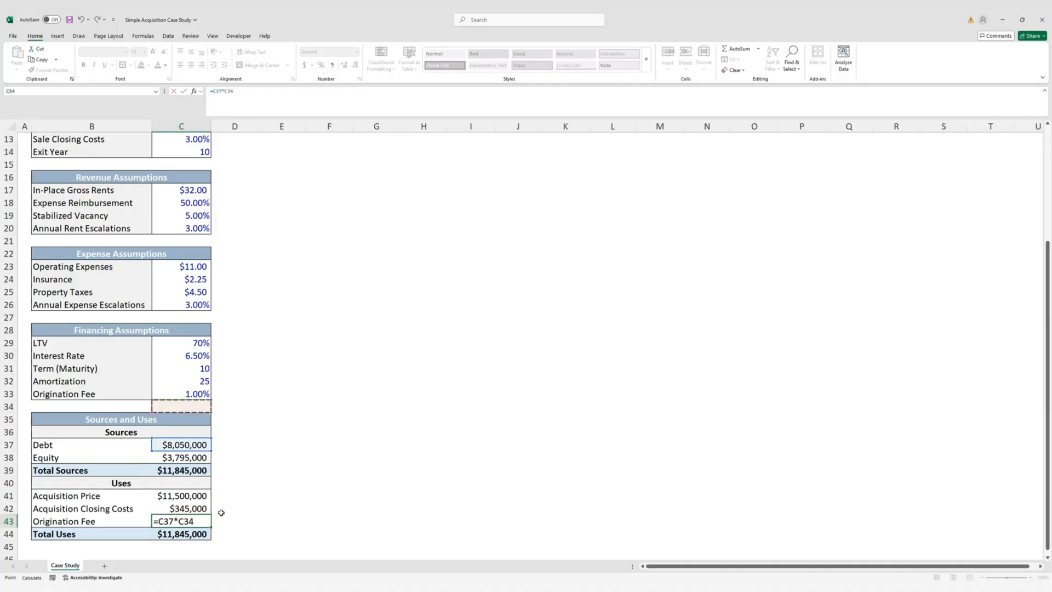
pyautogui.press('Up')
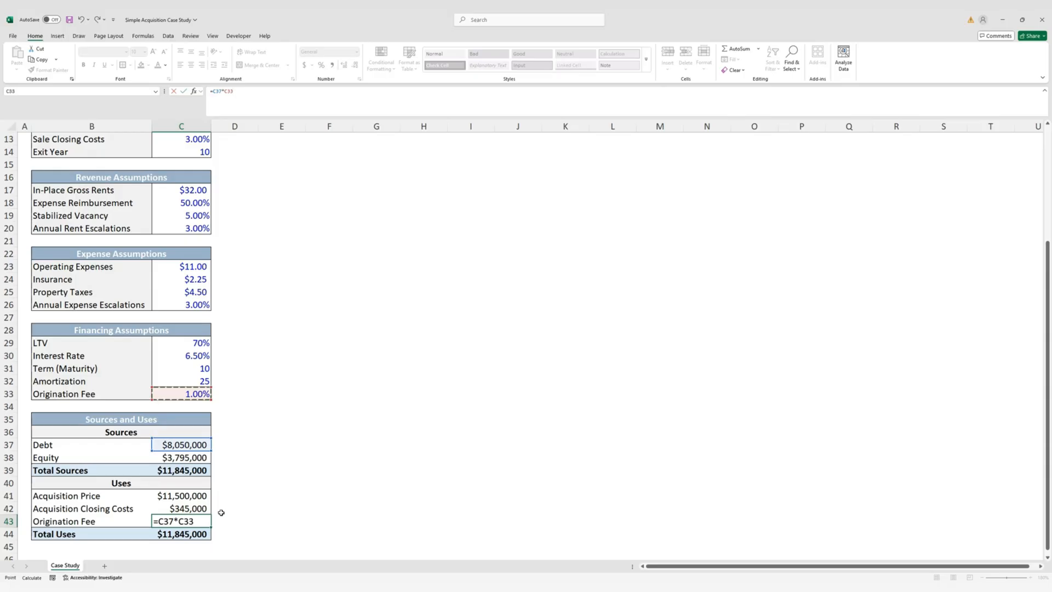
pyautogui.hotkey('ctrl', 'Return')
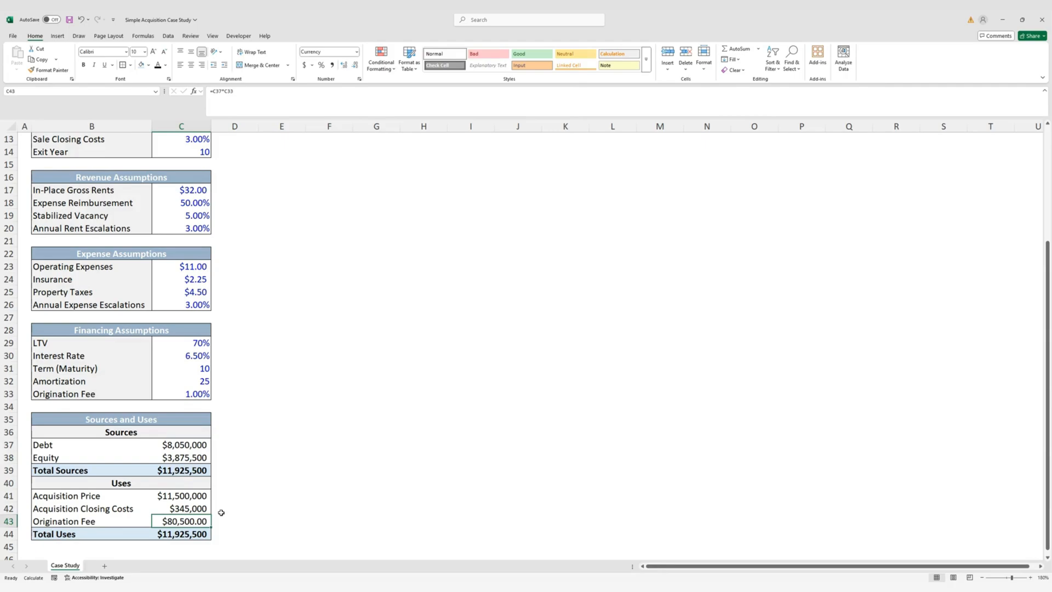
pyautogui.press('alt')
pyautogui.press('h')
pyautogui.press('9')
pyautogui.press('alt')
pyautogui.press('h')
pyautogui.press('9')
# Check that Total Sources and Total Uses both now read $11,925,500
pyautogui.click(193, 470)
pyautogui.click(195, 532)
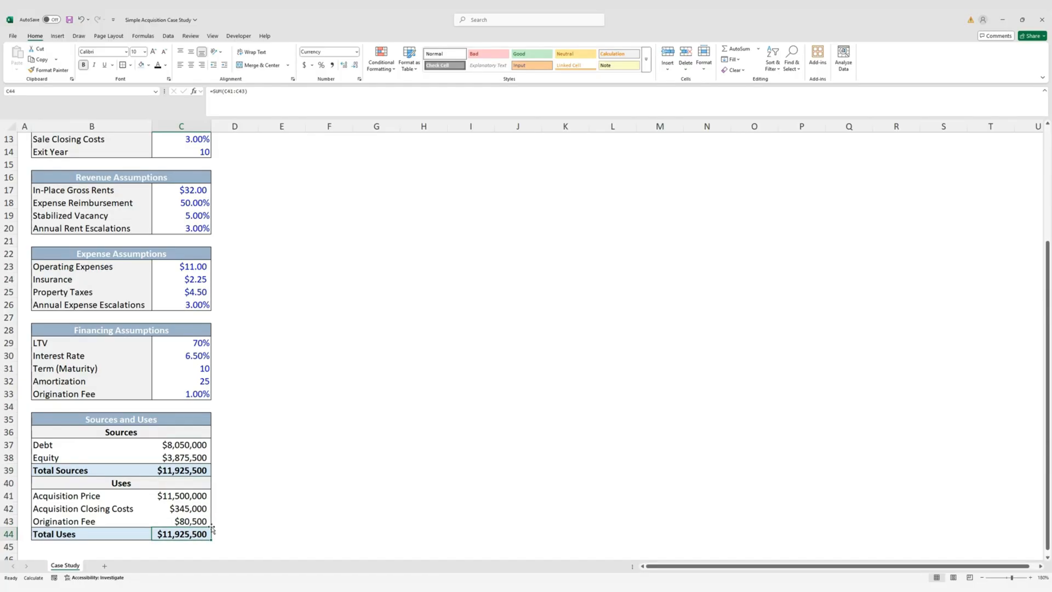
pyautogui.scroll(4, 235, 523)
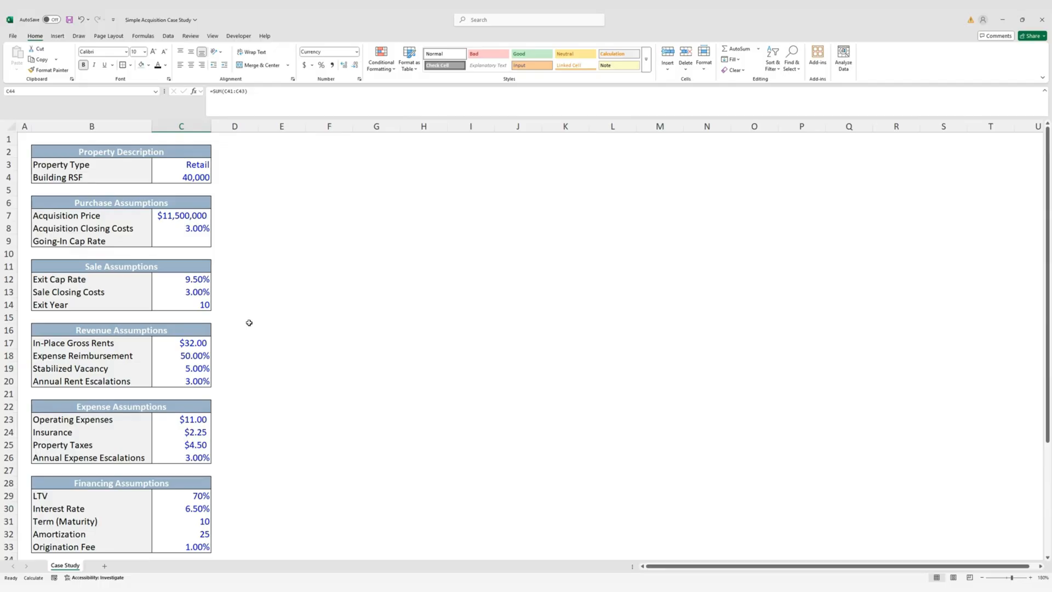
# Set column D's width to 1 so it becomes a thin spacer column
pyautogui.click(240, 151)
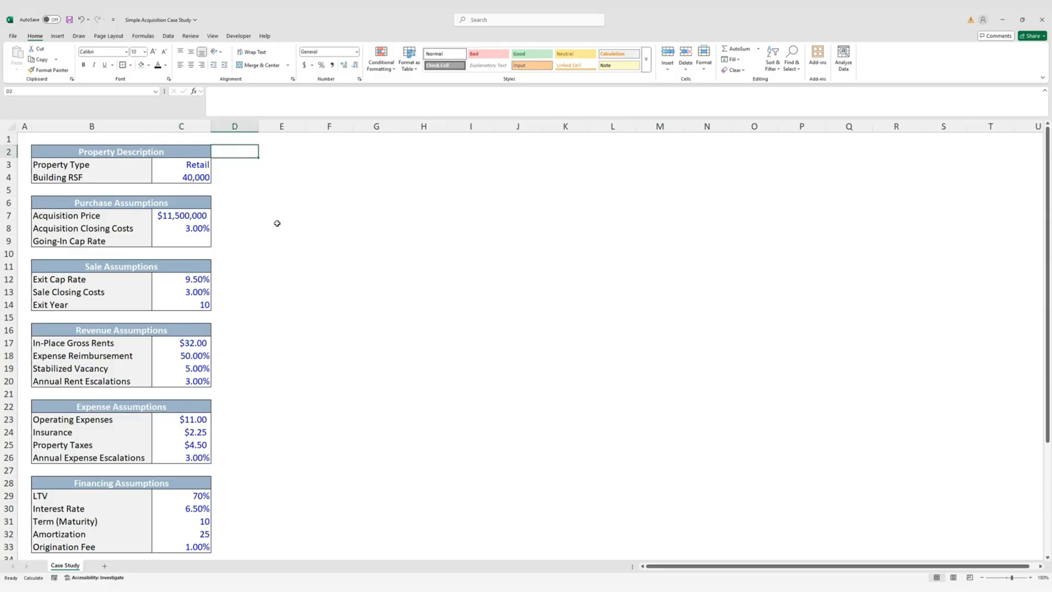
pyautogui.press('alt')
pyautogui.write('how')
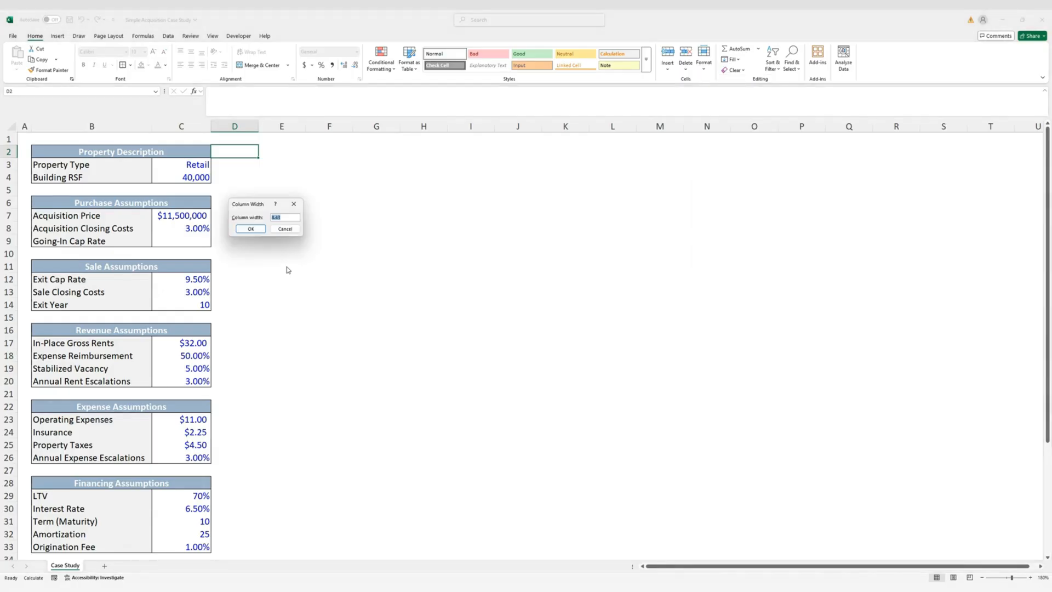
pyautogui.write('1')
pyautogui.press('Return')
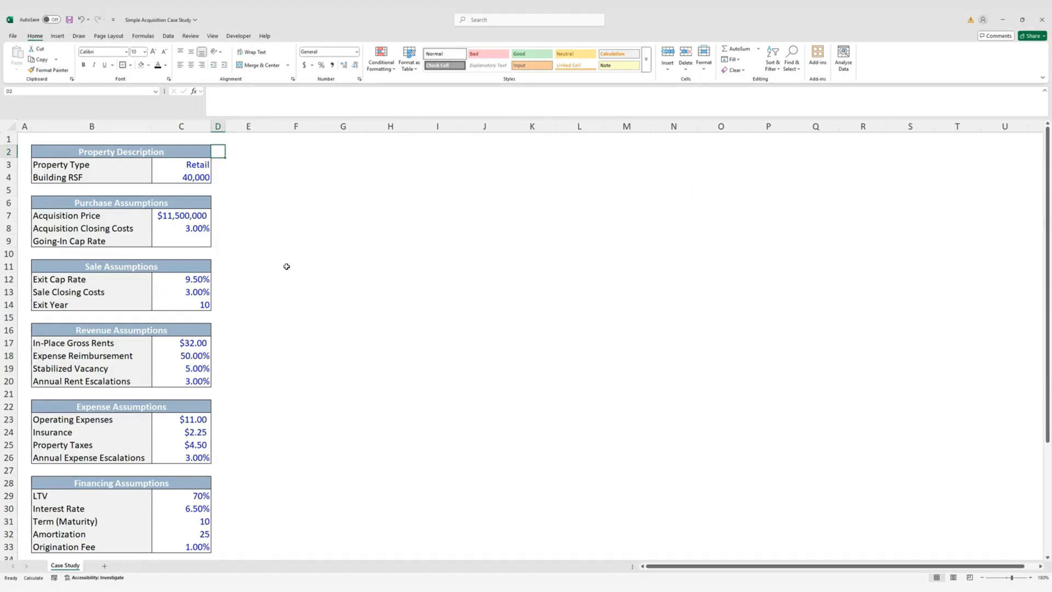
pyautogui.press('Right')
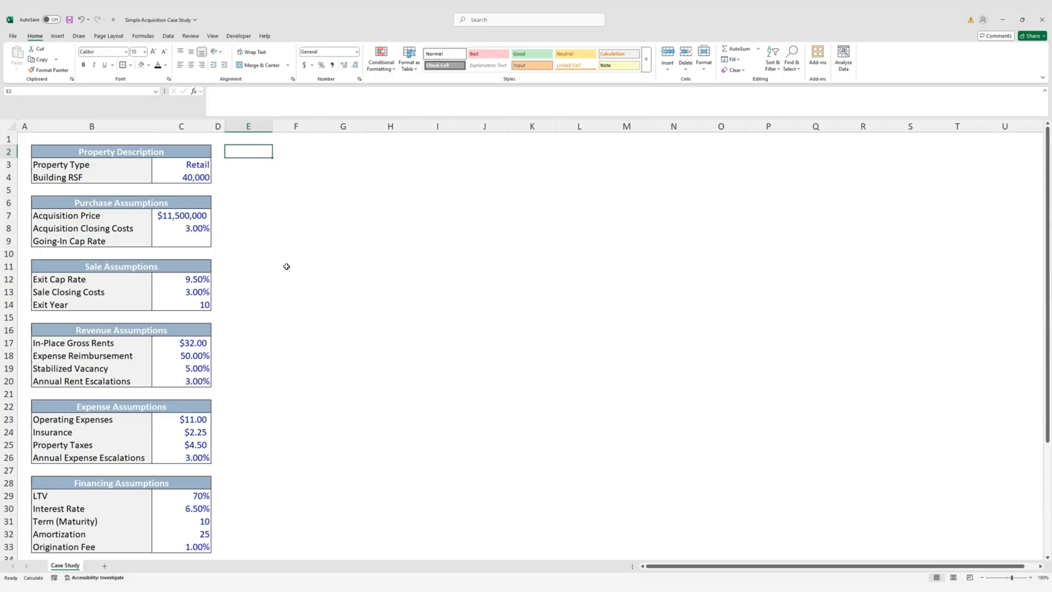
# Label E2 'Year', enter 0 in F2 and =F2+1 in G2
pyautogui.write('Year')
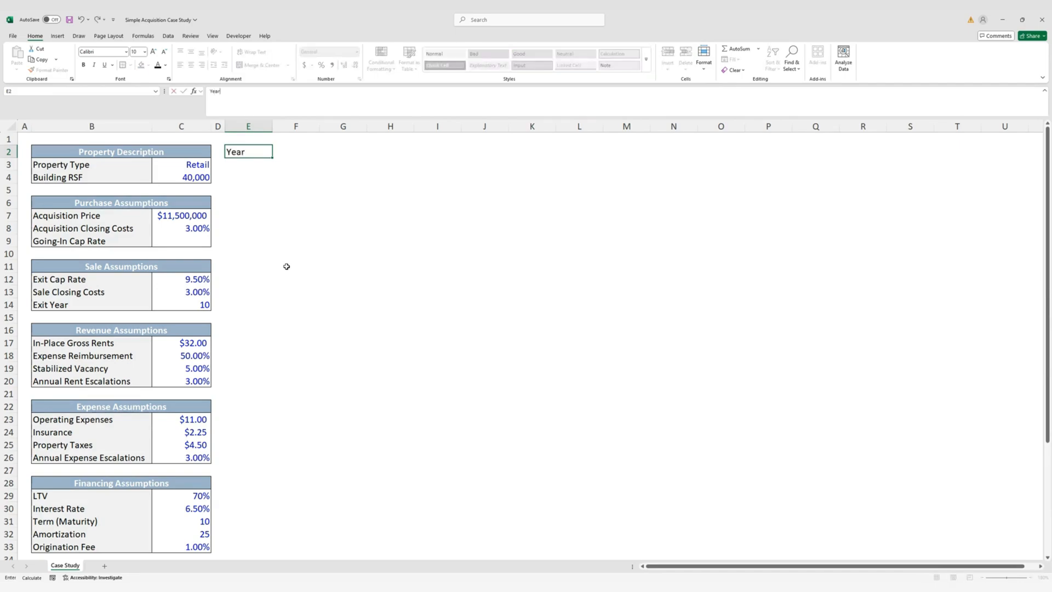
pyautogui.hotkey('ctrl', 'Return')
pyautogui.press('Right')
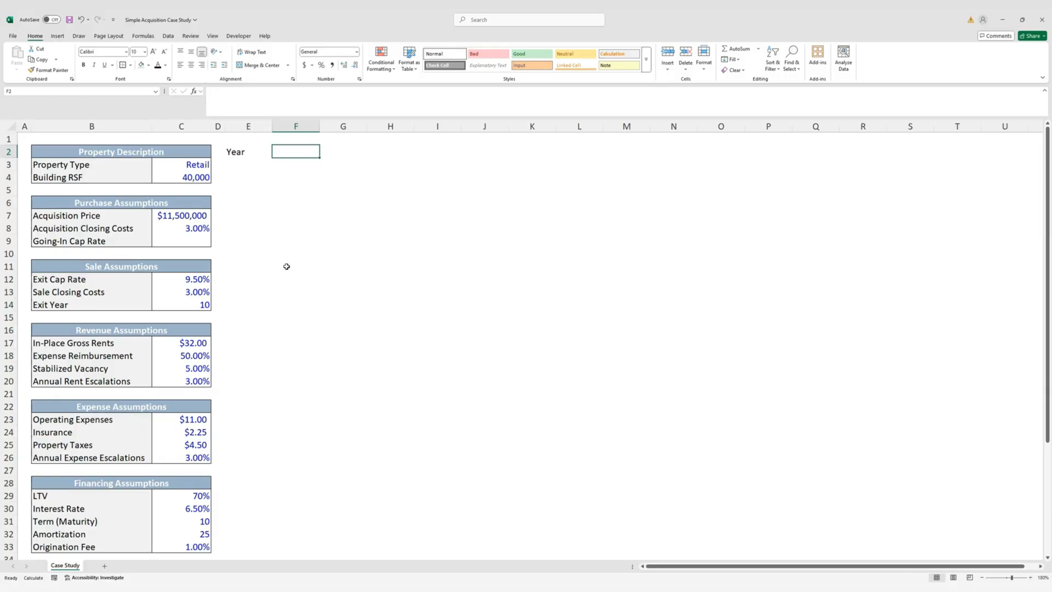
pyautogui.write('0')
pyautogui.press('Right')
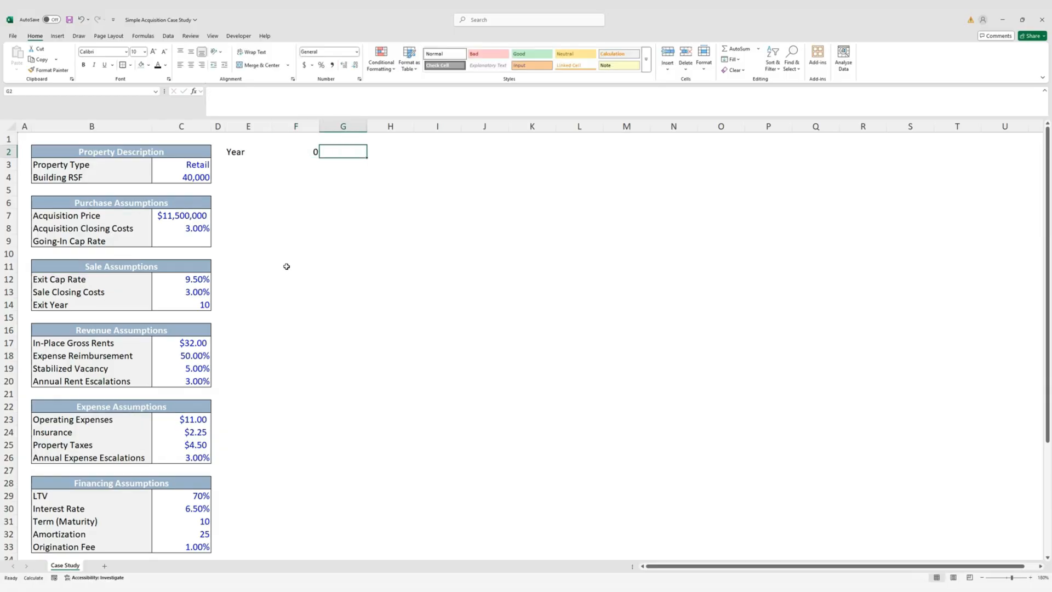
pyautogui.write('=')
pyautogui.press('Left')
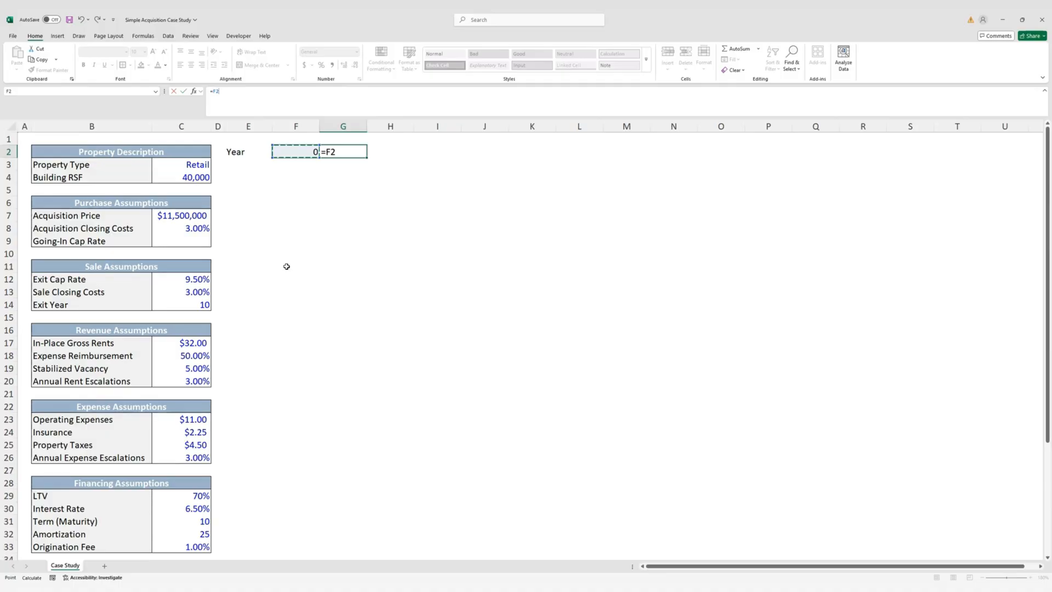
pyautogui.write('+1')
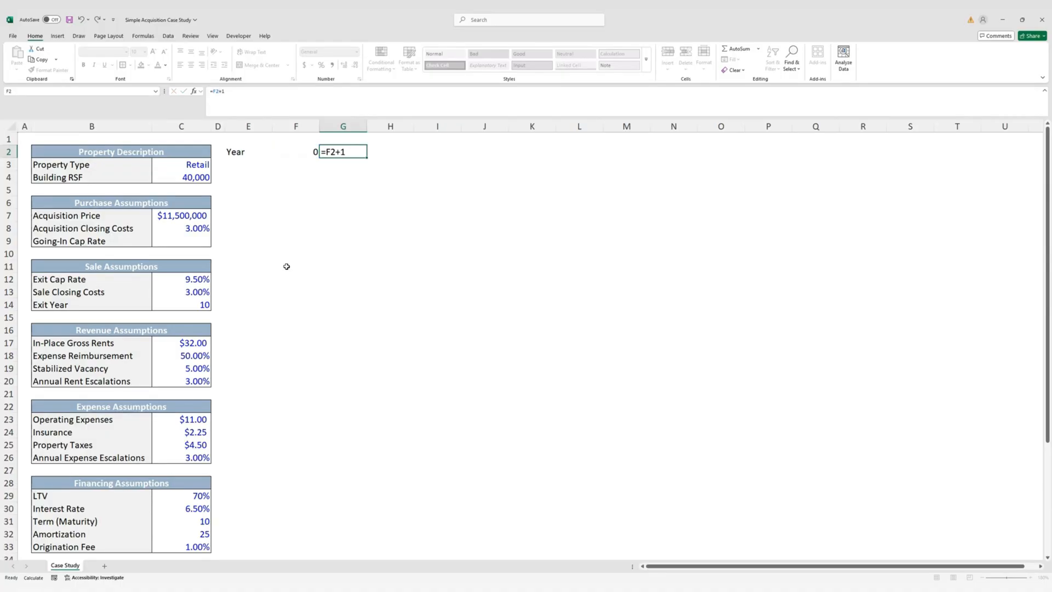
pyautogui.hotkey('ctrl', 'Return')
# Fill the year formula across to Q2 so the years run to 11
pyautogui.hotkey('shift', 'Right')
pyautogui.hotkey('shift', 'Right')
pyautogui.hotkey('shift', 'Right')
pyautogui.hotkey('shift', 'Right')
pyautogui.hotkey('shift', 'Right')
pyautogui.hotkey('shift', 'Right')
pyautogui.hotkey('shift', 'Right')
pyautogui.hotkey('shift', 'Right')
pyautogui.hotkey('shift', 'Right')
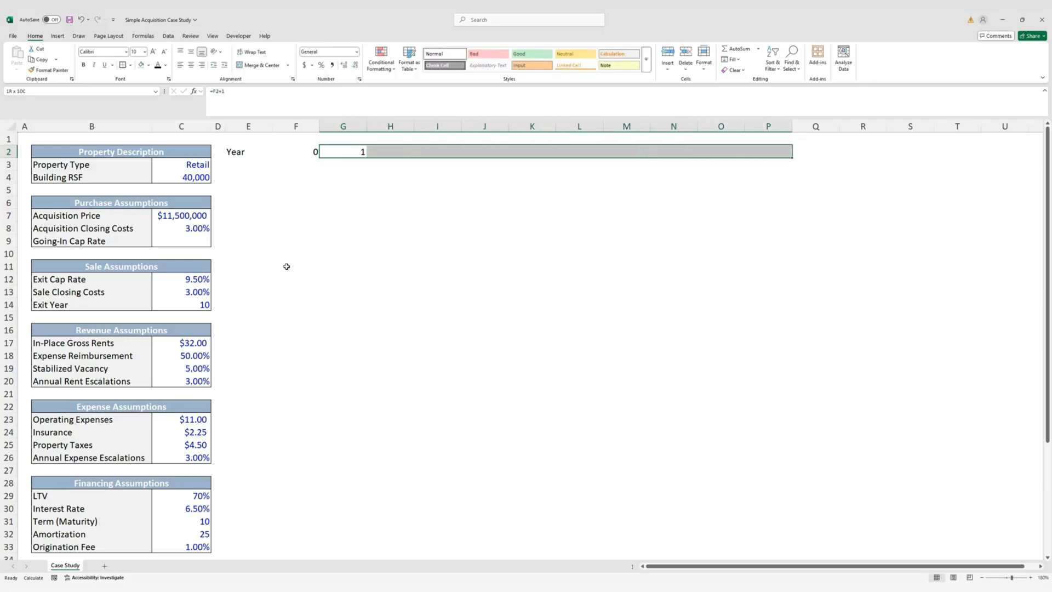
pyautogui.hotkey('ctrl', 'r')
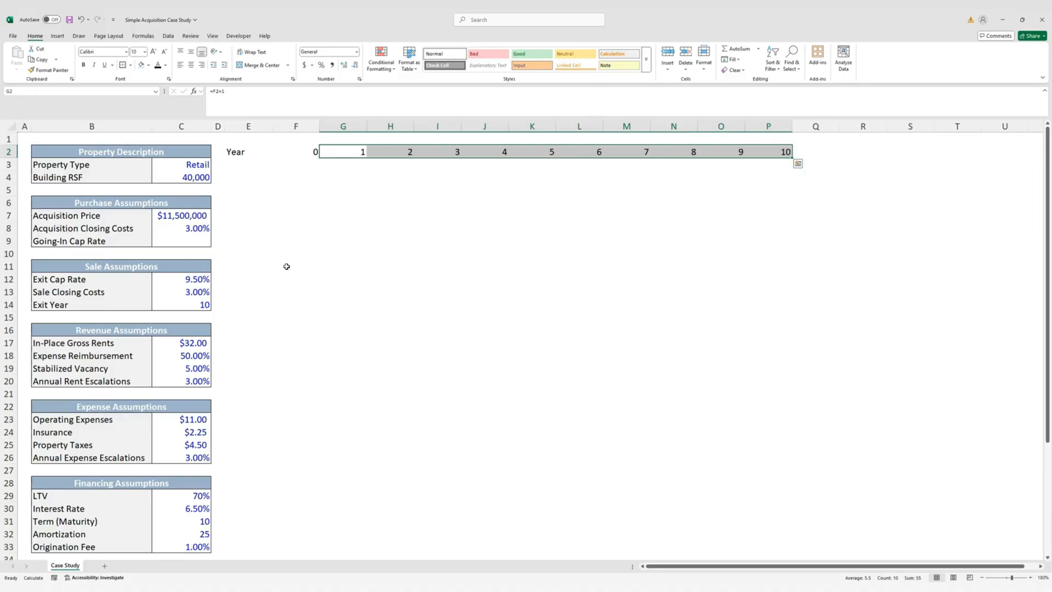
pyautogui.hotkey('shift', 'Right')
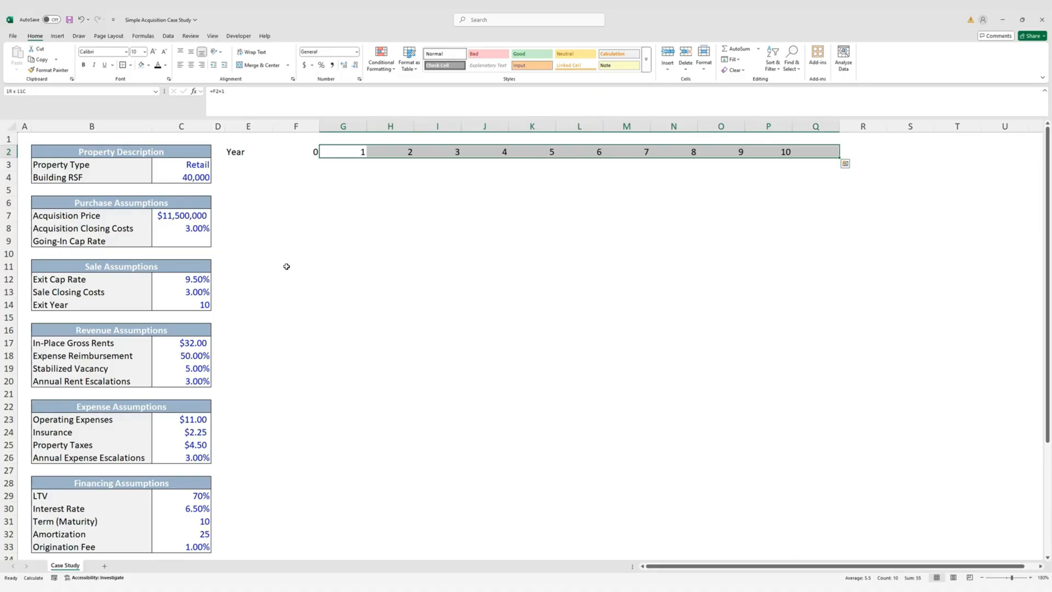
pyautogui.hotkey('ctrl', 'r')
pyautogui.press('Left')
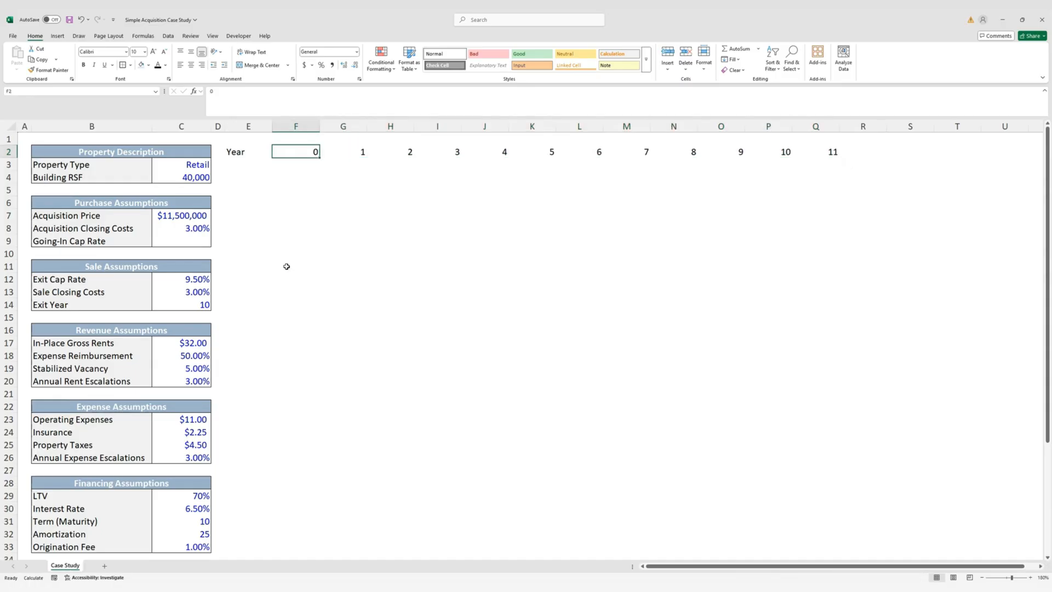
pyautogui.click(206, 305)
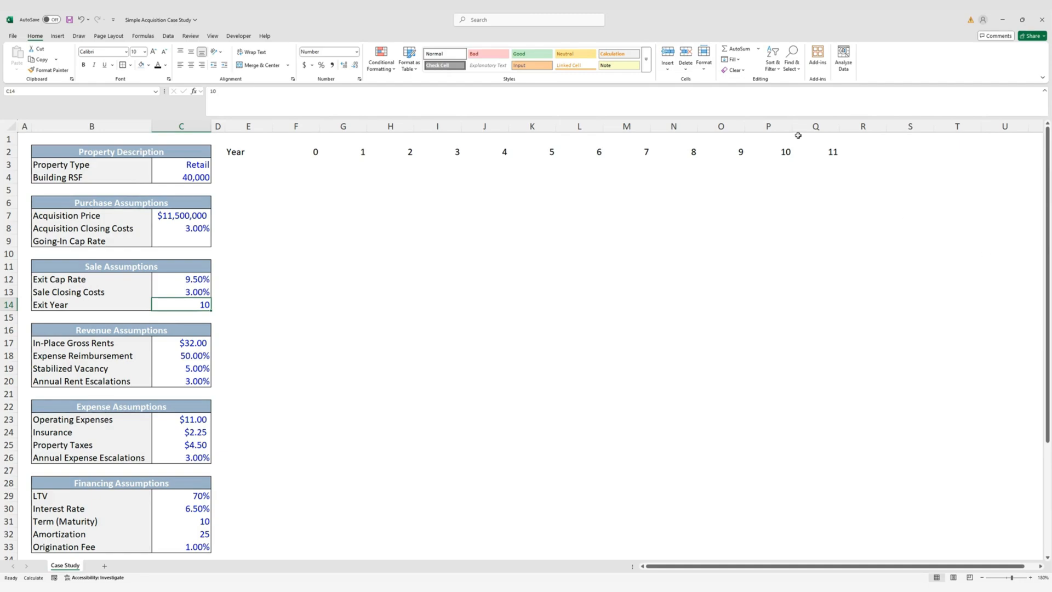
pyautogui.click(251, 153)
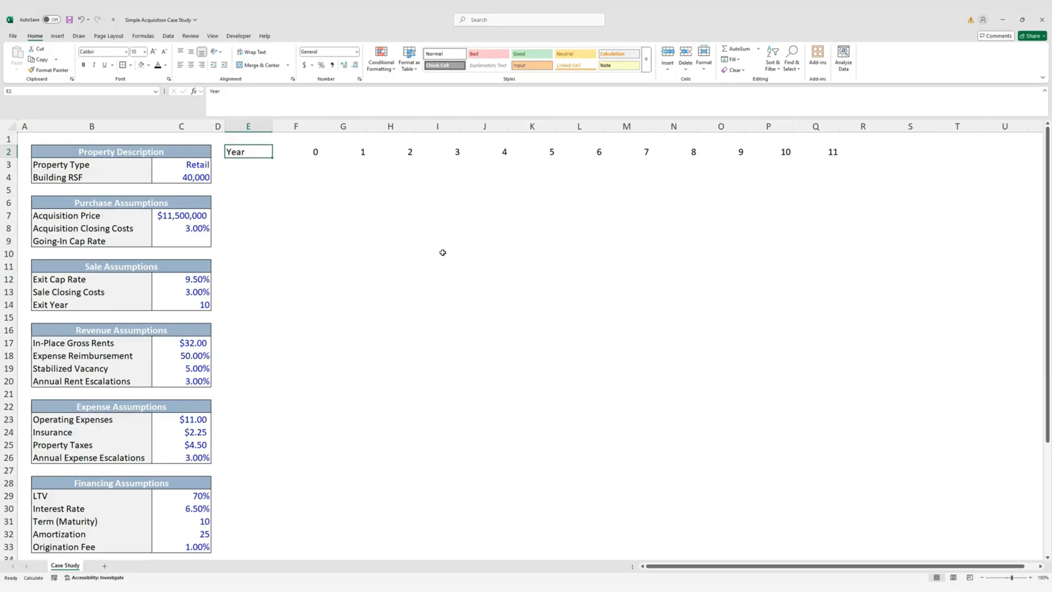
# Set column E's width to 30 for the row labels
pyautogui.press('alt')
pyautogui.press('h')
pyautogui.press('o')
pyautogui.press('w')
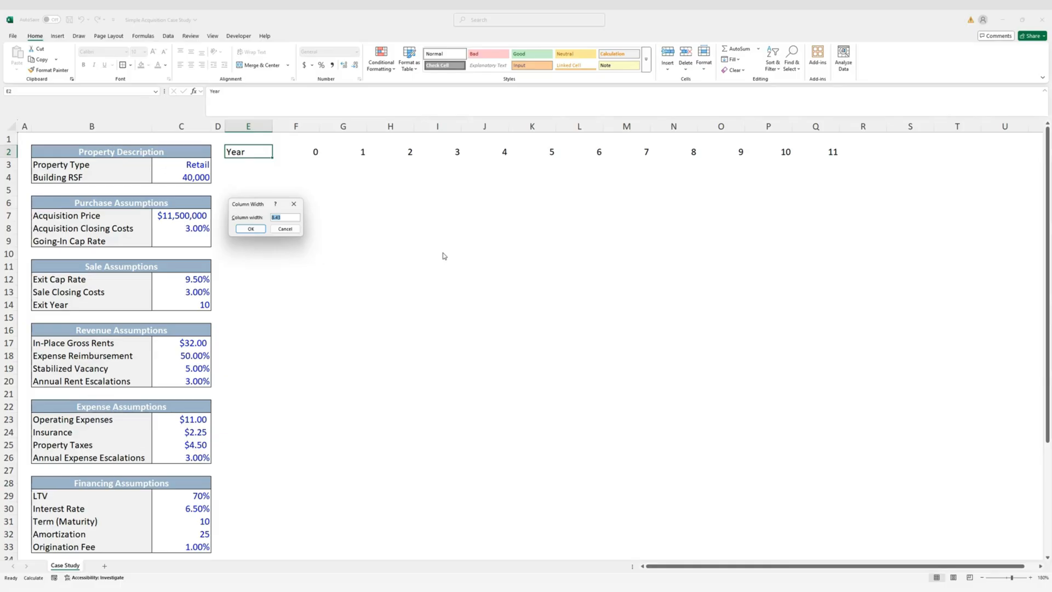
pyautogui.write('30')
pyautogui.press('Return')
pyautogui.press('Right')
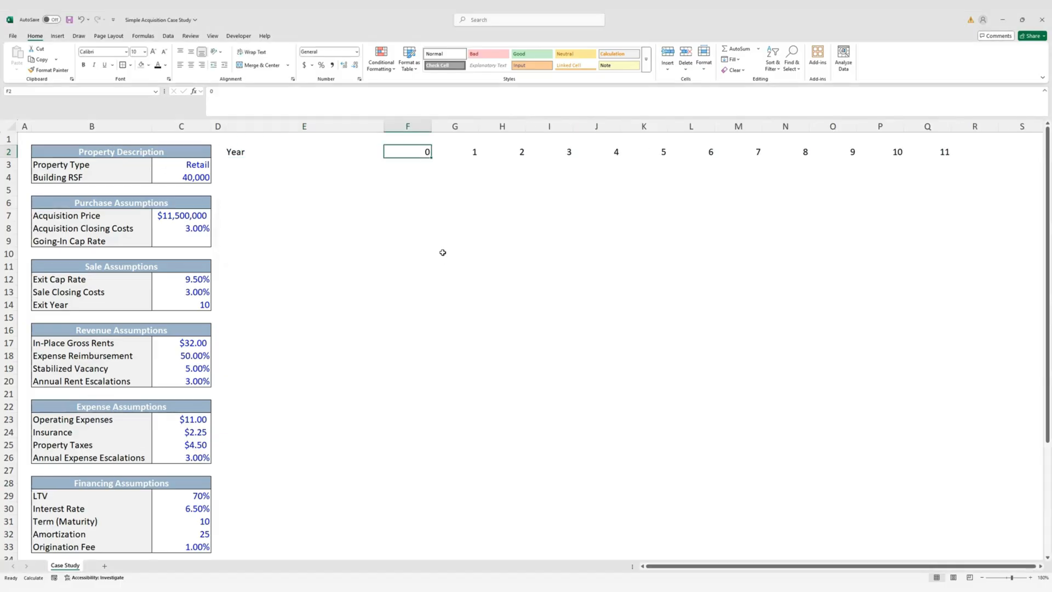
# Set columns F through Q to width 15 and select E2:Q2
pyautogui.hotkey('ctrl', 'shift', 'Right')
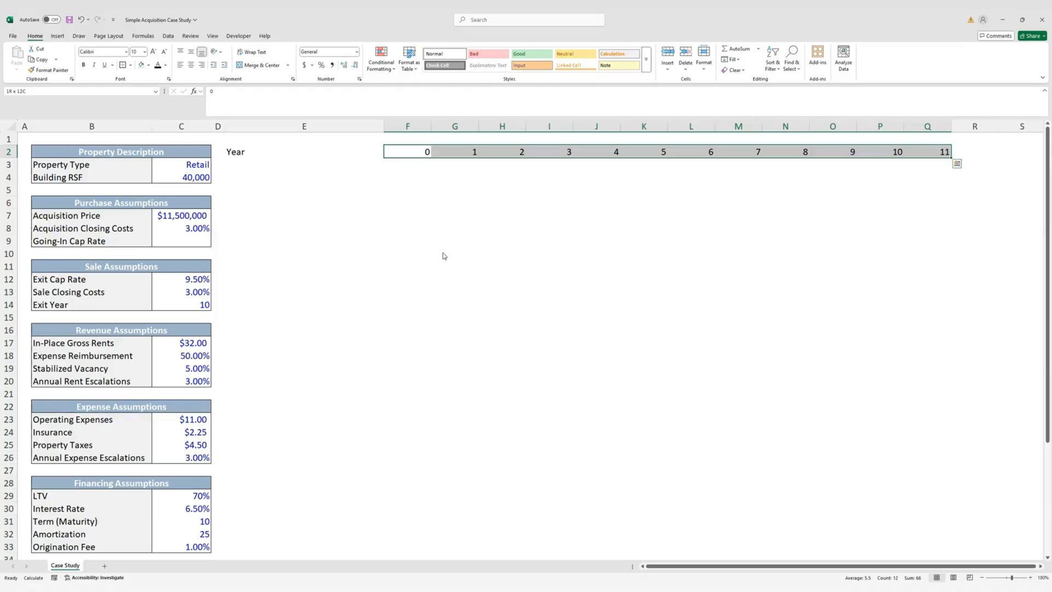
pyautogui.press('alt')
pyautogui.write('how')
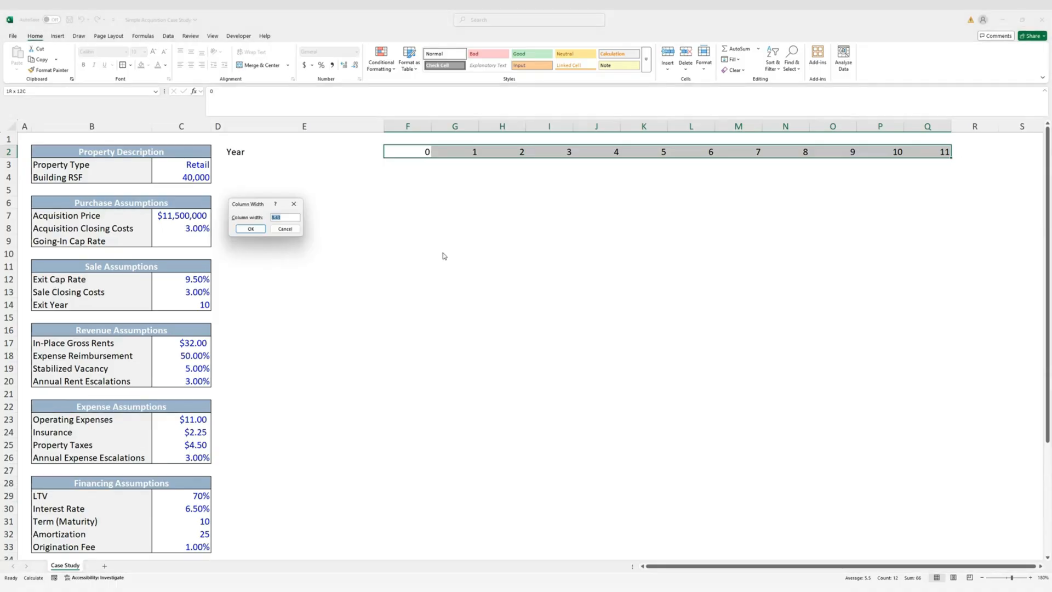
pyautogui.write('15')
pyautogui.press('Return')
pyautogui.press('Left')
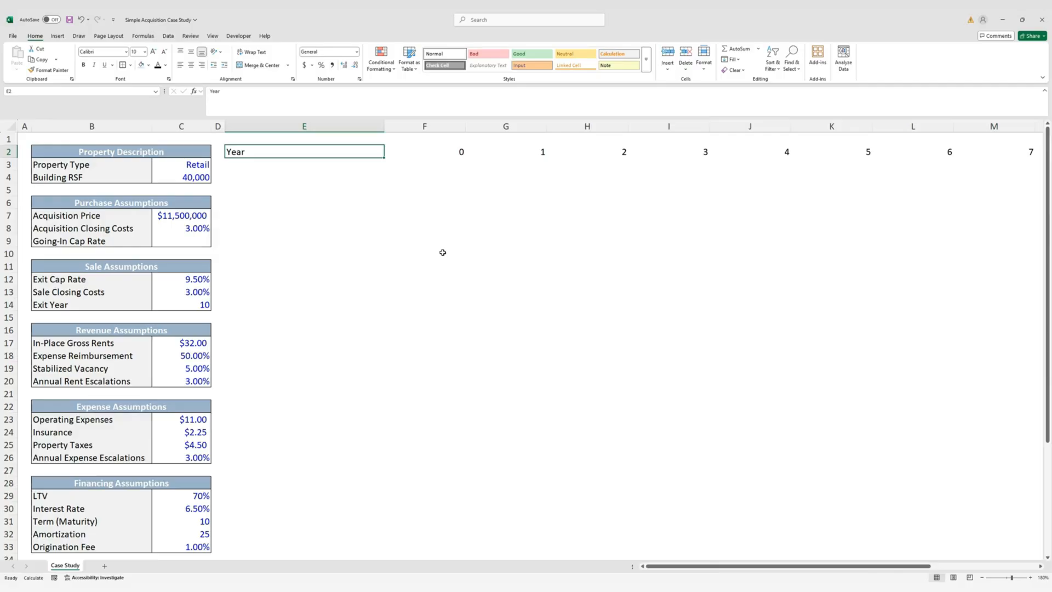
pyautogui.hotkey('ctrl', 'shift', 'Right')
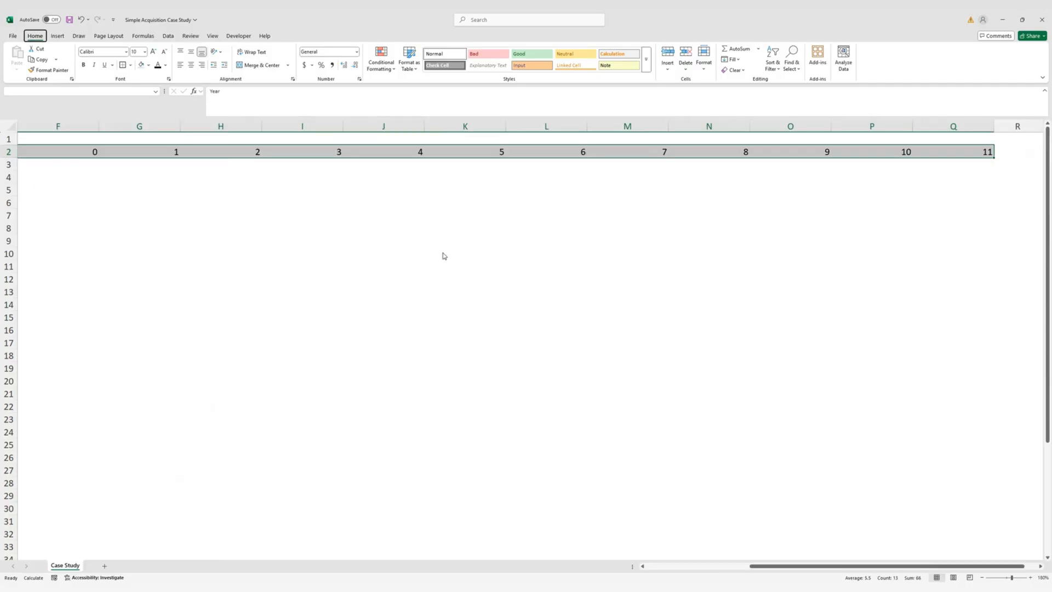
# Give E2:Q2 a light blue fill with bold white font
pyautogui.hotkey('ctrl', 'BackSpace')
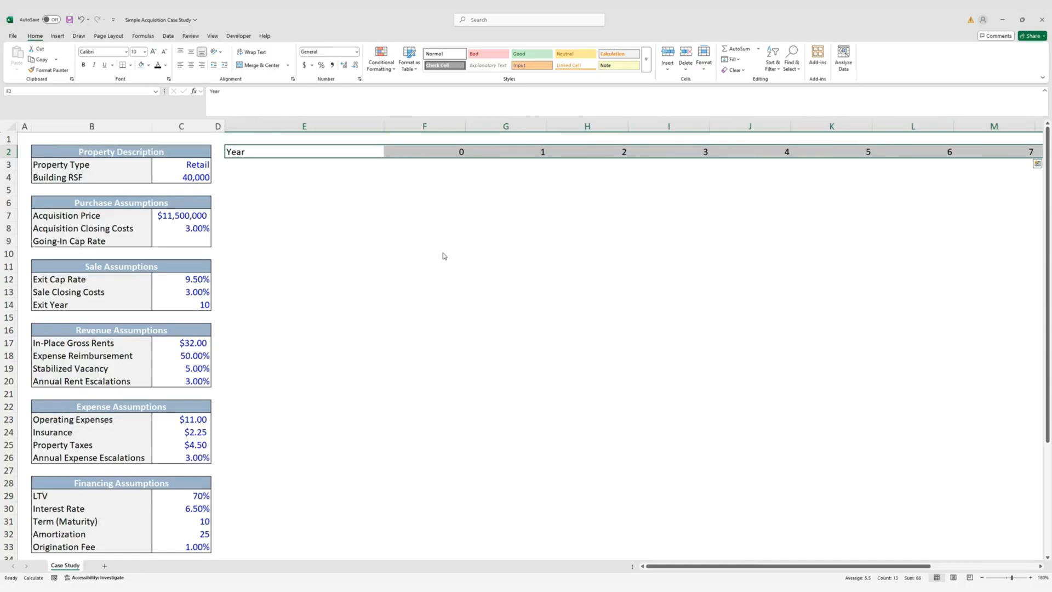
pyautogui.press('alt')
pyautogui.press('h')
pyautogui.press('h')
pyautogui.press('Up')
pyautogui.press('Up')
pyautogui.press('Up')
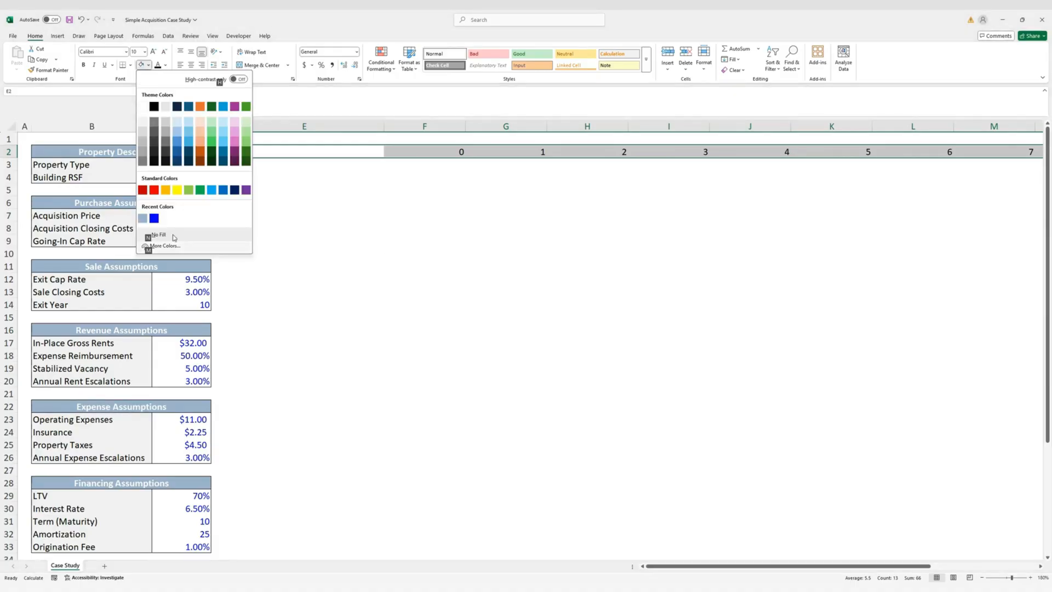
pyautogui.click(146, 218)
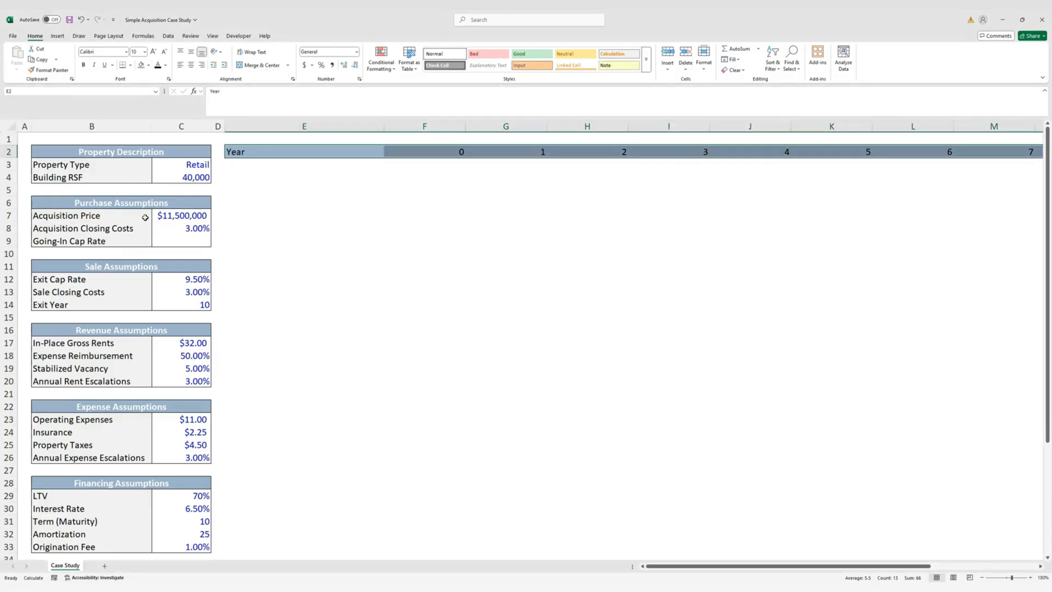
pyautogui.hotkey('ctrl', 'b')
pyautogui.hotkey('alt', 'h')
pyautogui.press('f')
pyautogui.press('c')
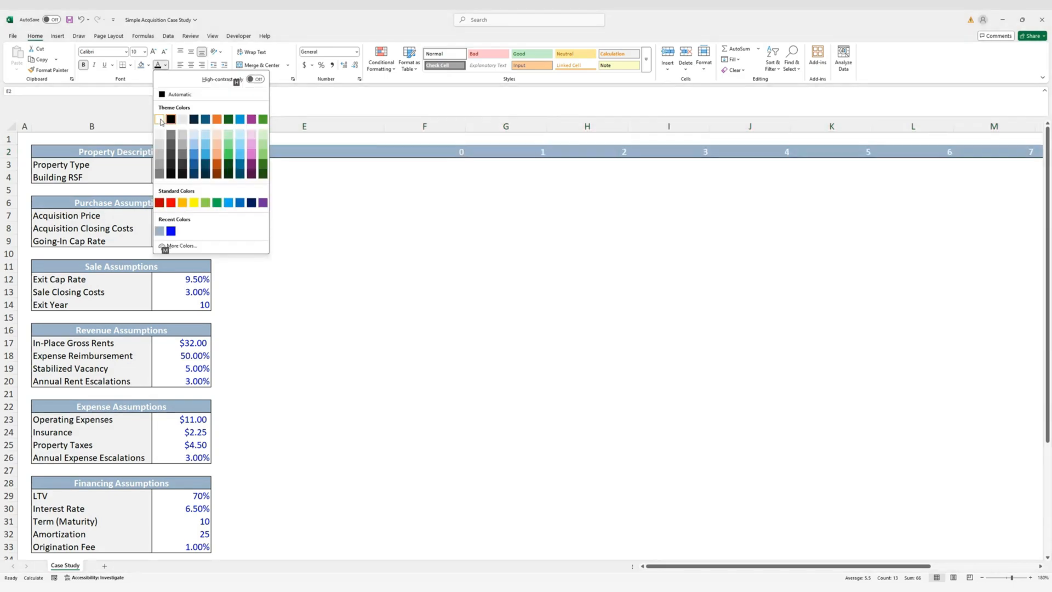
pyautogui.click(160, 118)
pyautogui.click(280, 169)
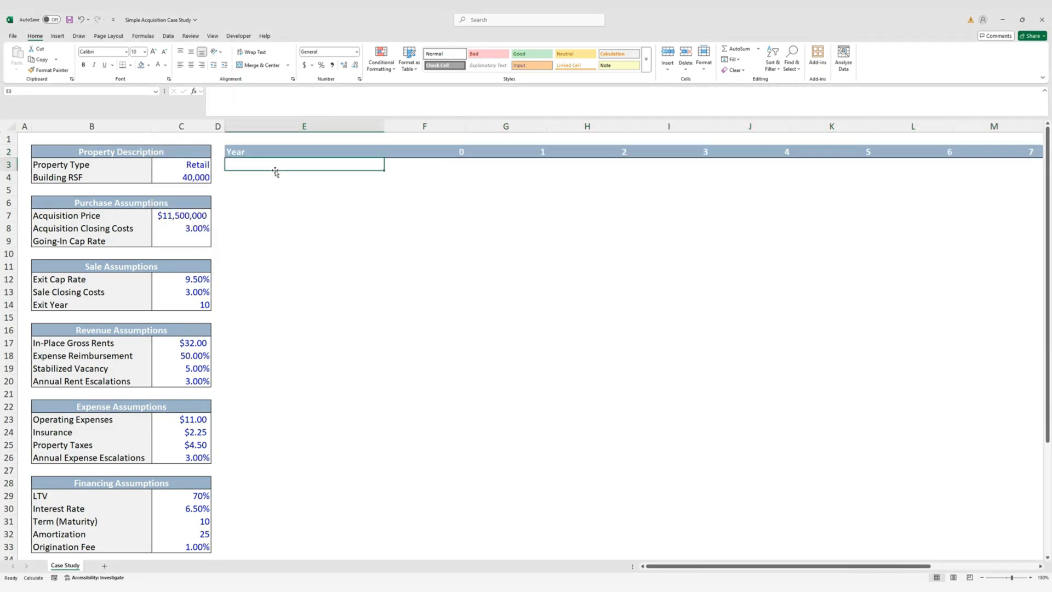
# Copy the Year header format into row 4, clear its values, and fill it light grey
pyautogui.click(274, 179)
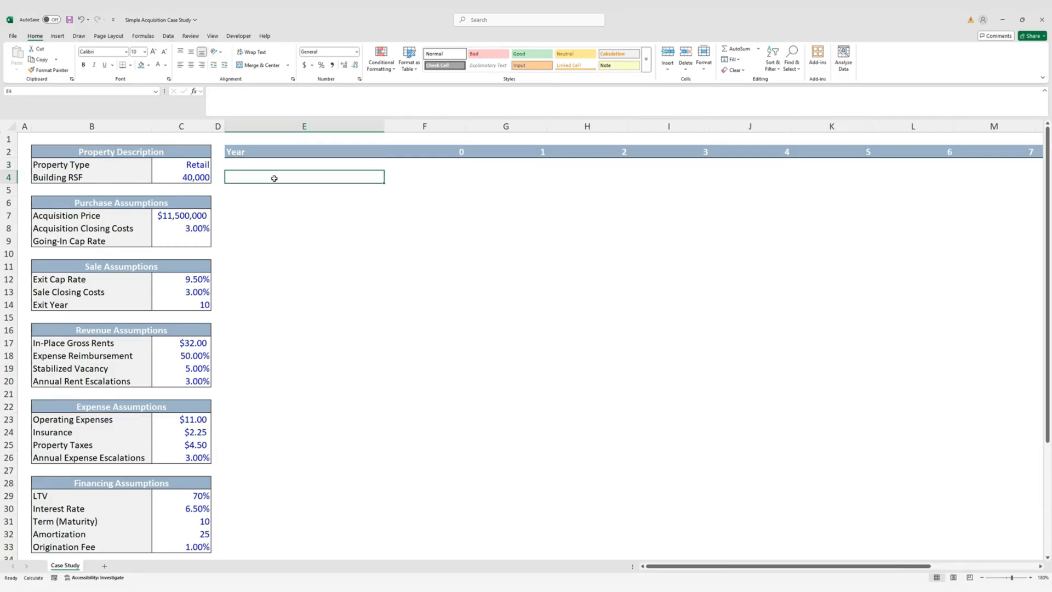
pyautogui.press('Up')
pyautogui.press('Up')
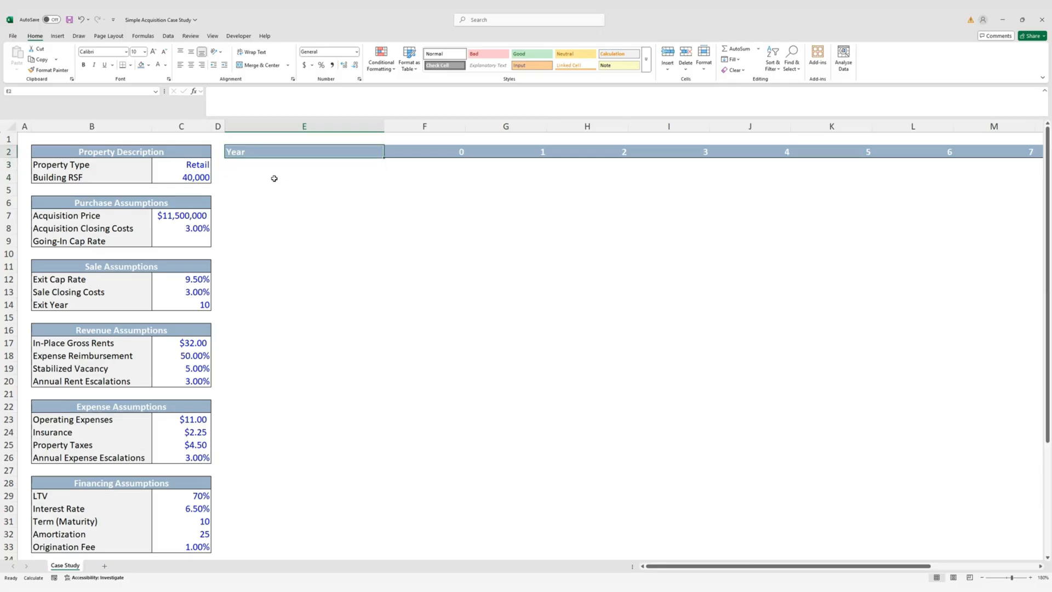
pyautogui.hotkey('ctrl', 'shift', 'Right')
pyautogui.hotkey('ctrl', 'c')
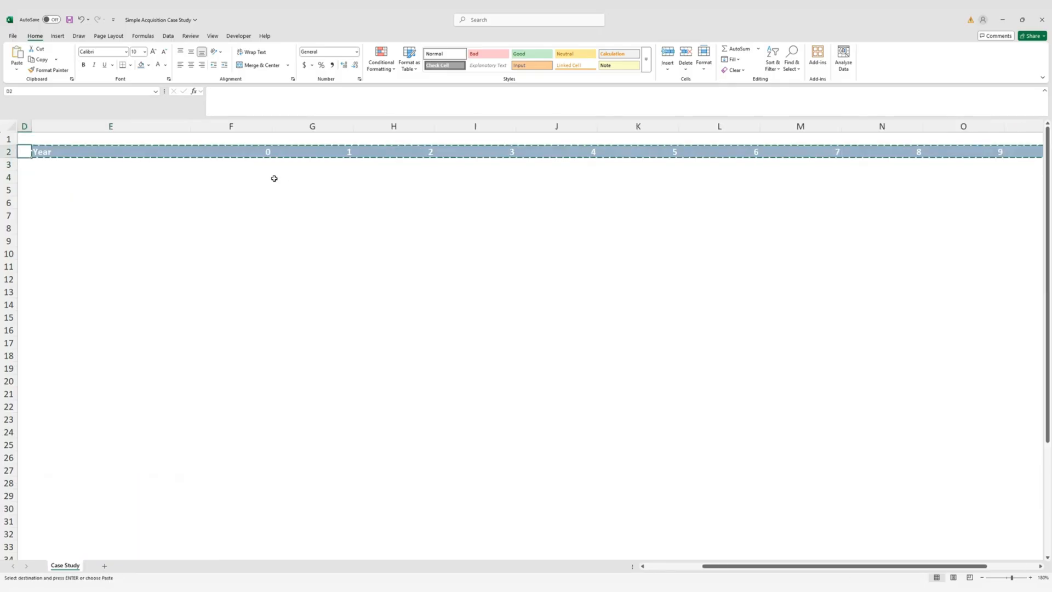
pyautogui.press('Down')
pyautogui.press('Down')
pyautogui.hotkey('ctrl', 'v')
pyautogui.press('Return')
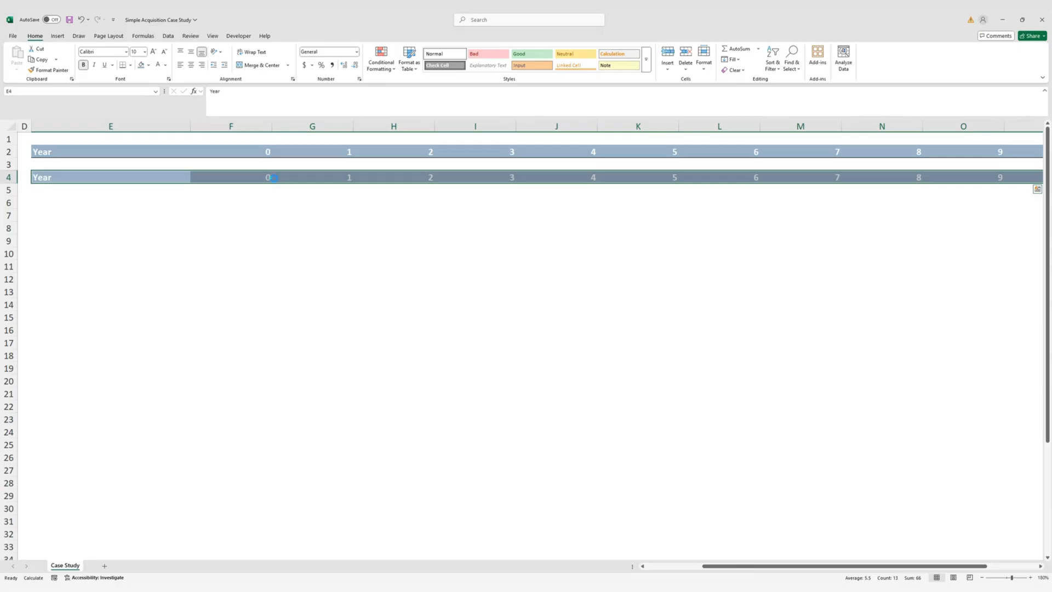
pyautogui.press('Delete')
pyautogui.moveTo(733, 566); pyautogui.dragTo(609, 545)
pyautogui.hotkey('alt', 'h')
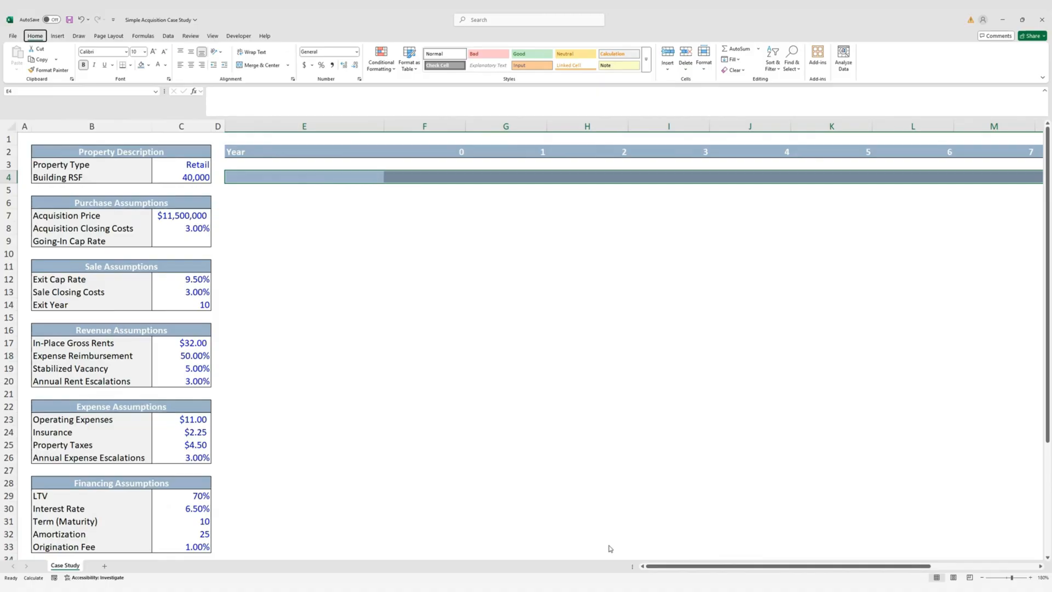
pyautogui.press('h')
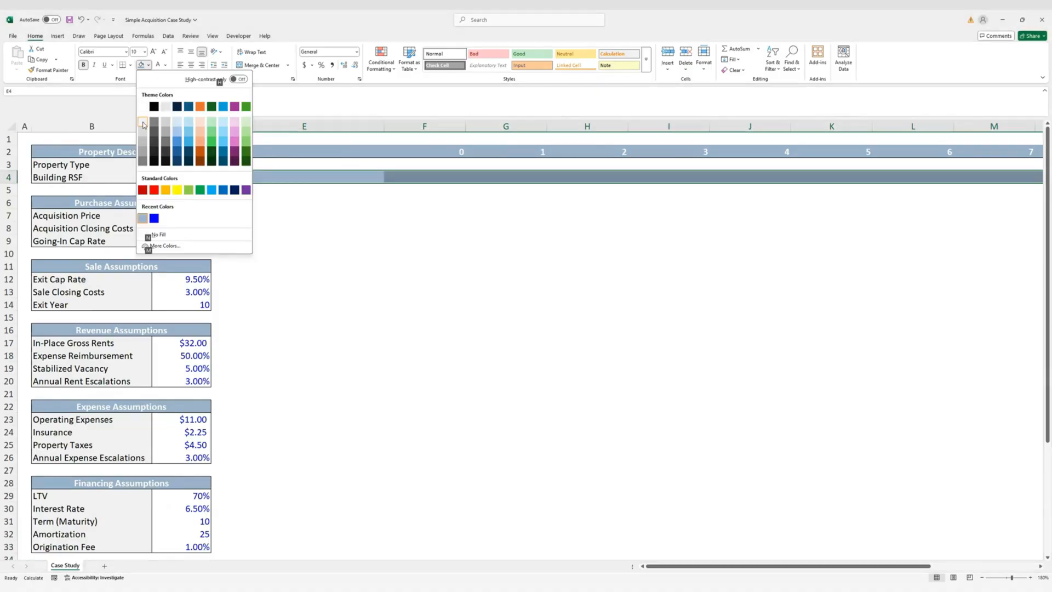
pyautogui.click(143, 125)
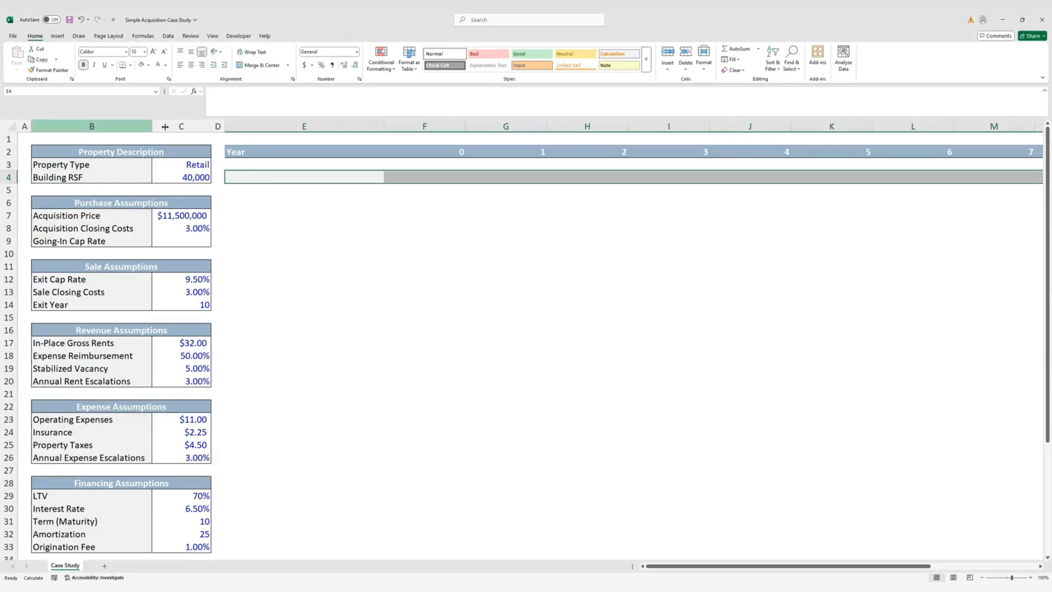
# Enter 'Revenues' in E4 with a black font colour
pyautogui.click(259, 179)
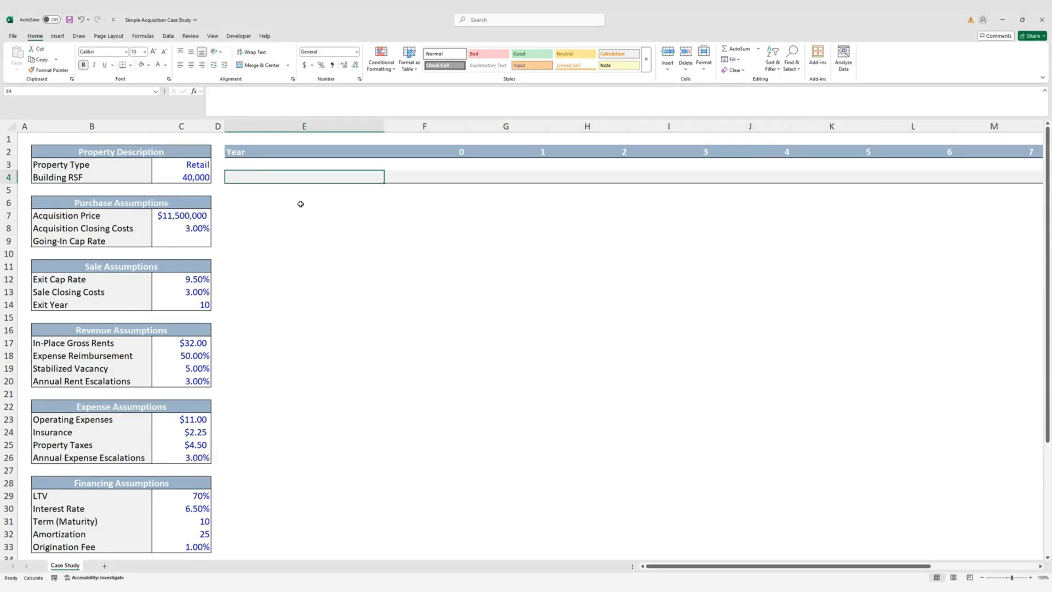
pyautogui.write('Revenues')
pyautogui.hotkey('ctrl', 'Return')
pyautogui.press('alt')
pyautogui.press('h')
pyautogui.press('f')
pyautogui.press('c')
pyautogui.press('Down')
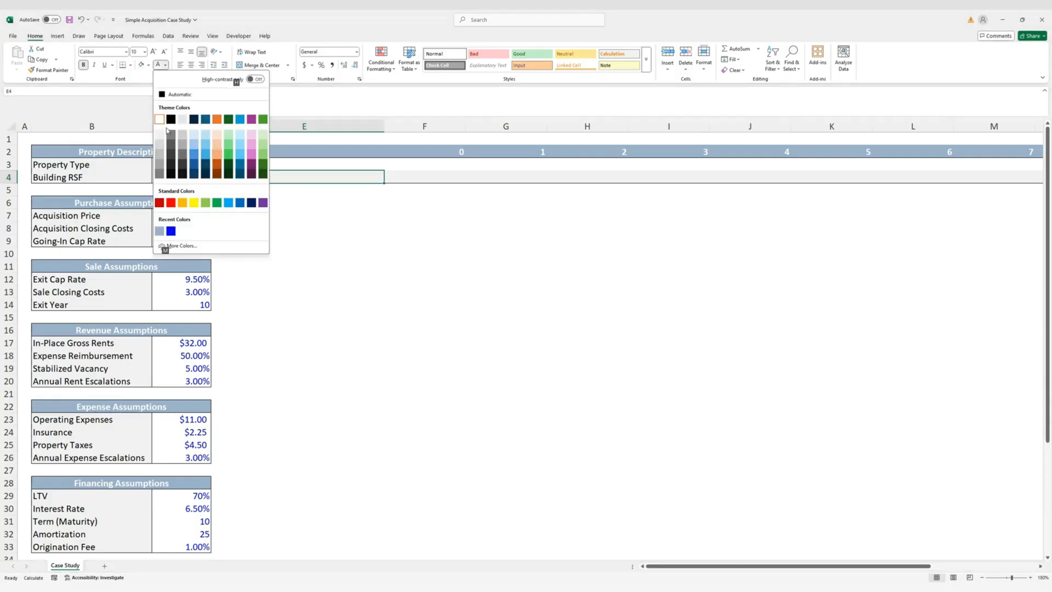
pyautogui.press('Right')
pyautogui.press('Return')
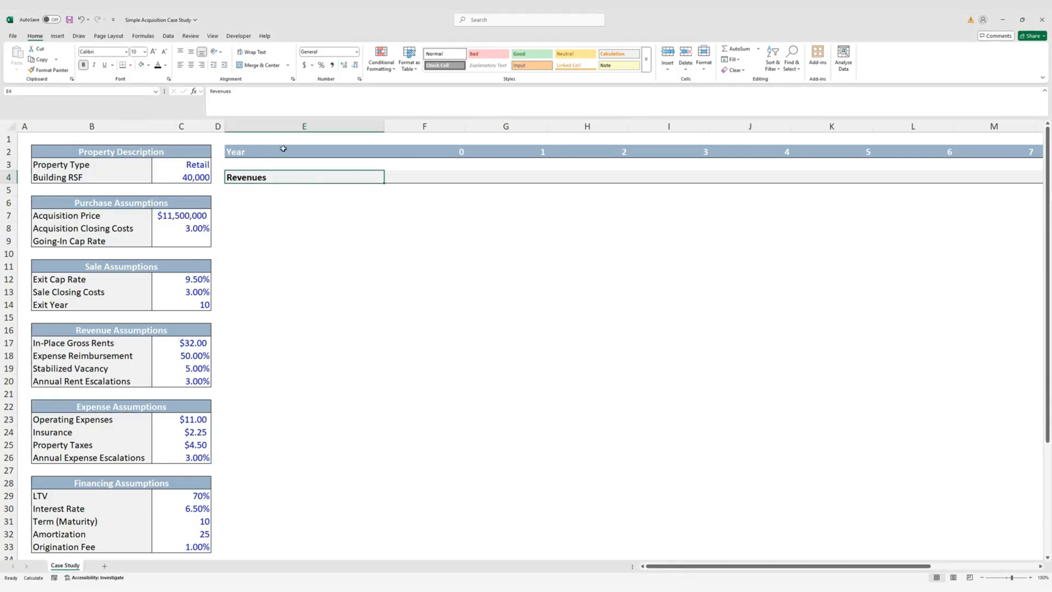
# Label E5 'Potential Gross Income' and enter =C4*C17 in F5, giving $1,280,000.00
pyautogui.click(296, 193)
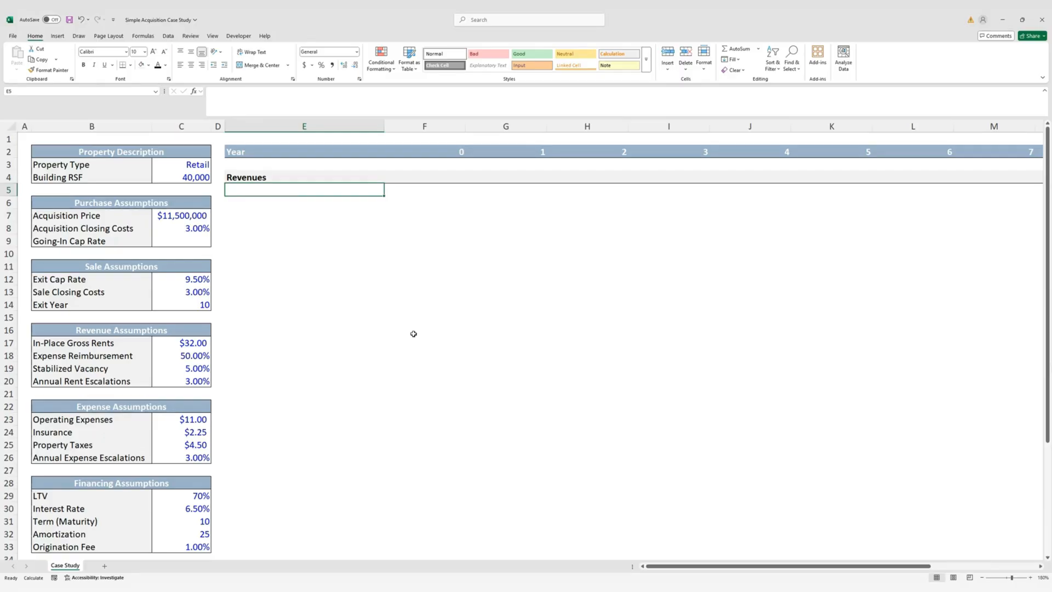
pyautogui.write('Potential')
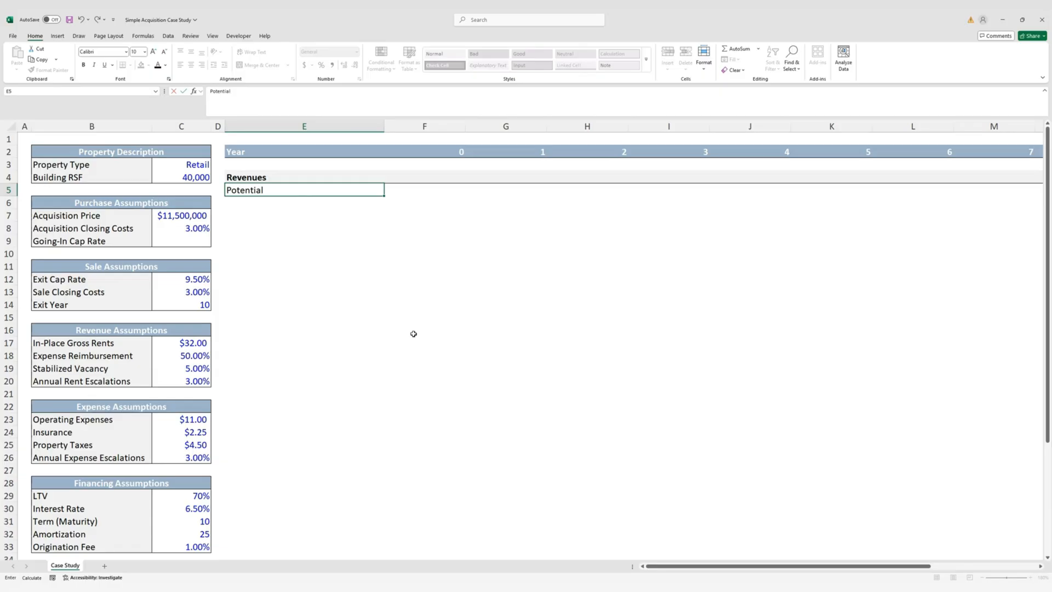
pyautogui.write(' Gross Income')
pyautogui.hotkey('ctrl', 'Return')
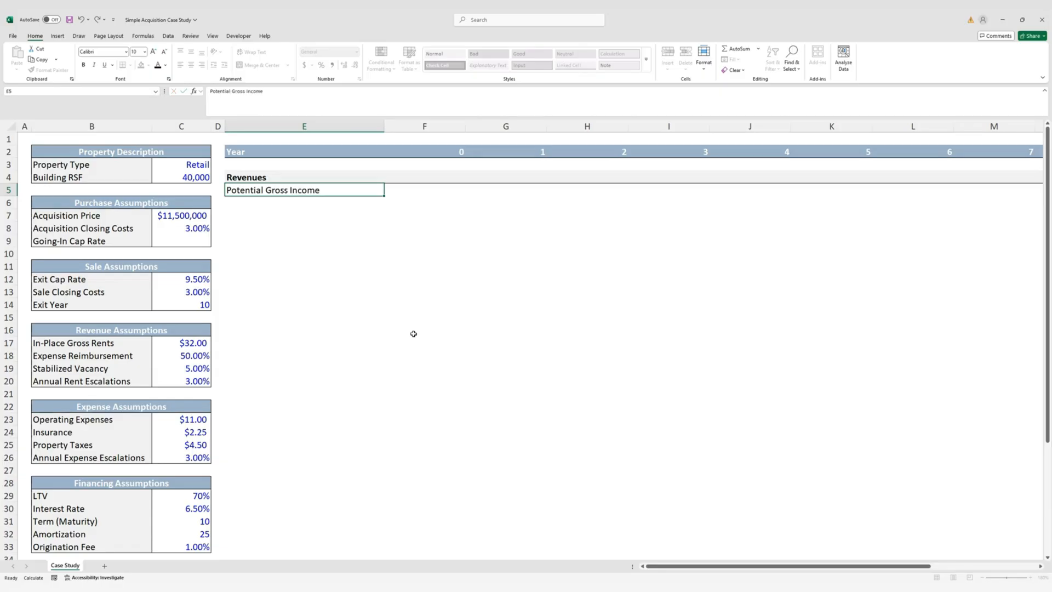
pyautogui.press('Right')
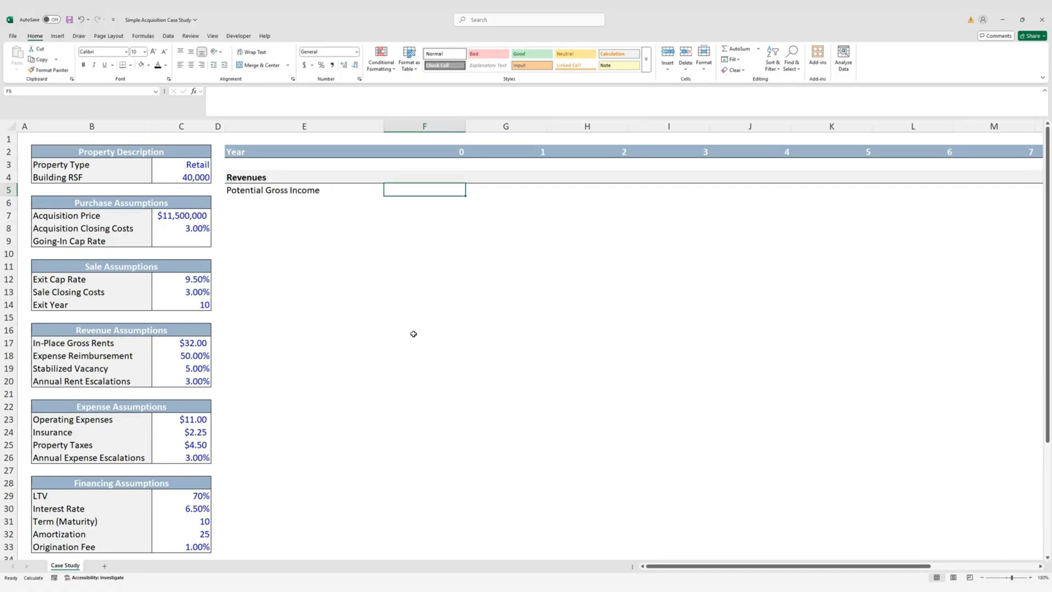
pyautogui.write('=')
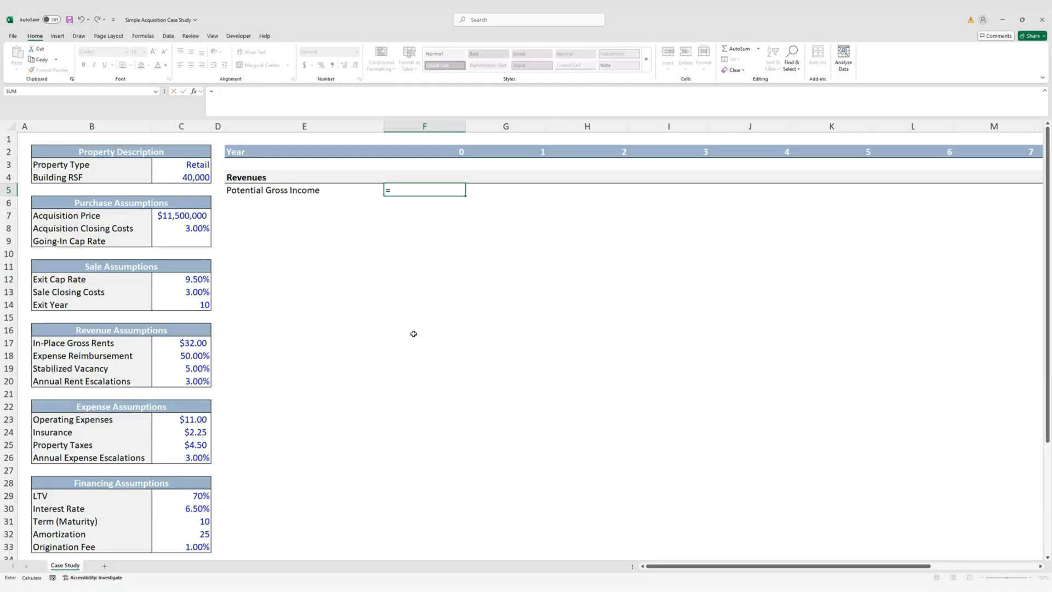
pyautogui.press('Left')
pyautogui.press('Left')
pyautogui.press('Left')
pyautogui.press('Up')
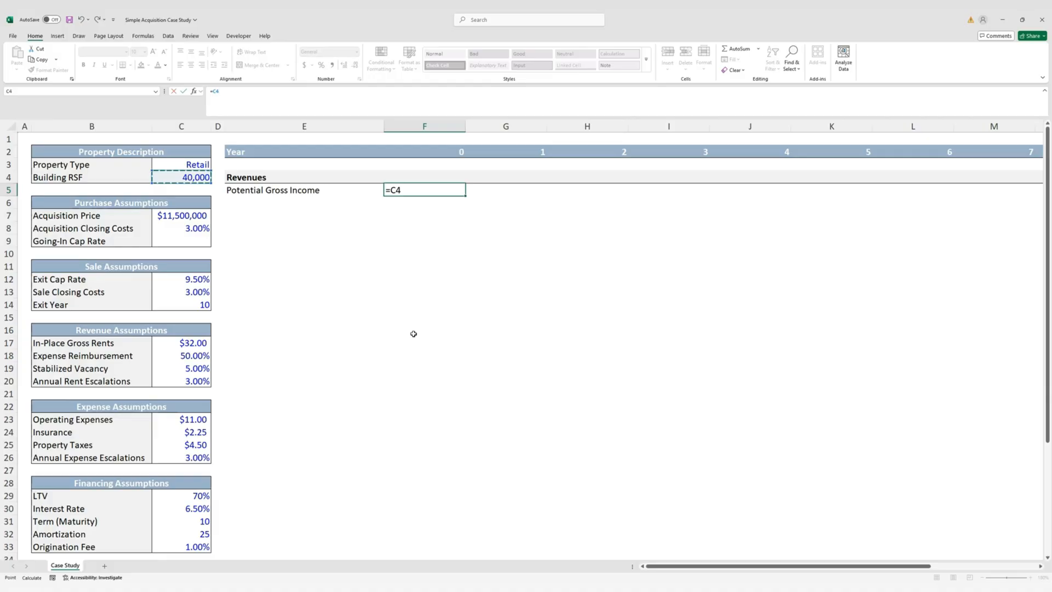
pyautogui.write('*')
pyautogui.click(196, 344)
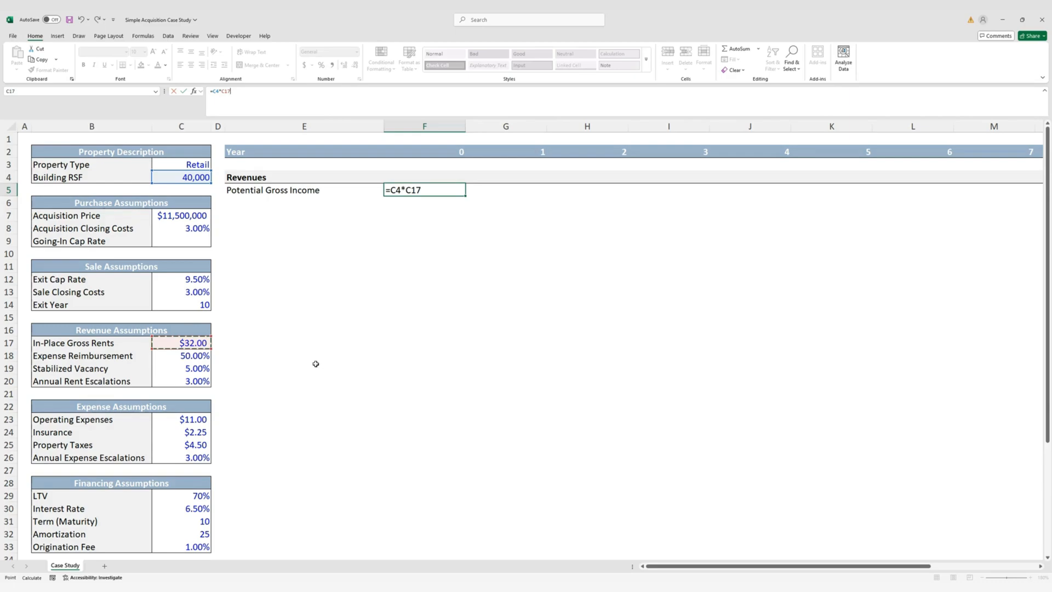
pyautogui.hotkey('ctrl', 'Return')
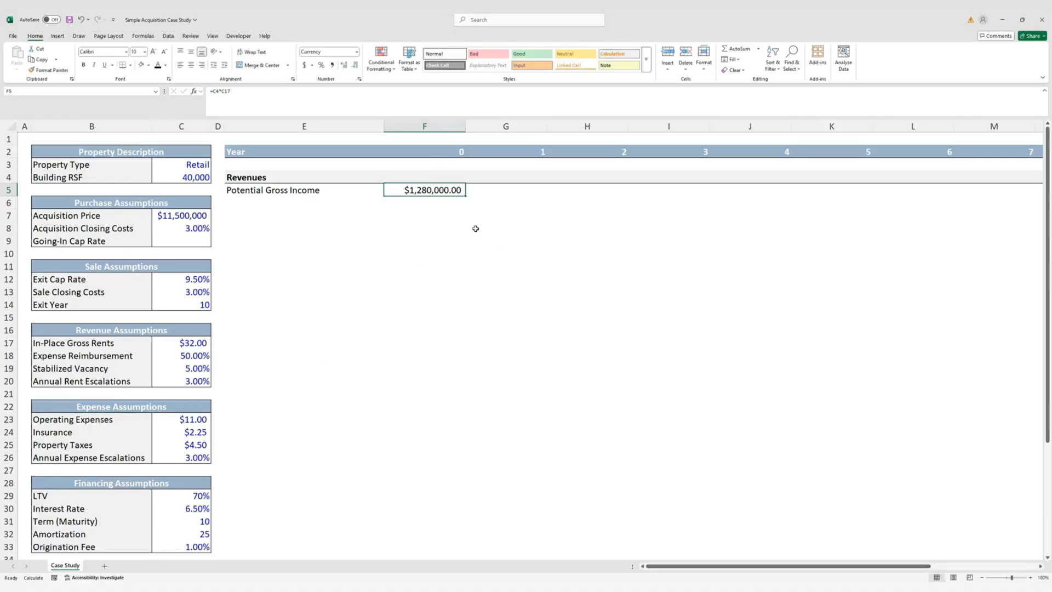
# Drop F5's decimals and enter =F5*(1+$C$20) in G5, giving $1,318,400.00
pyautogui.hotkey('alt', 'h')
pyautogui.press('9')
pyautogui.press('9')
pyautogui.press('Right')
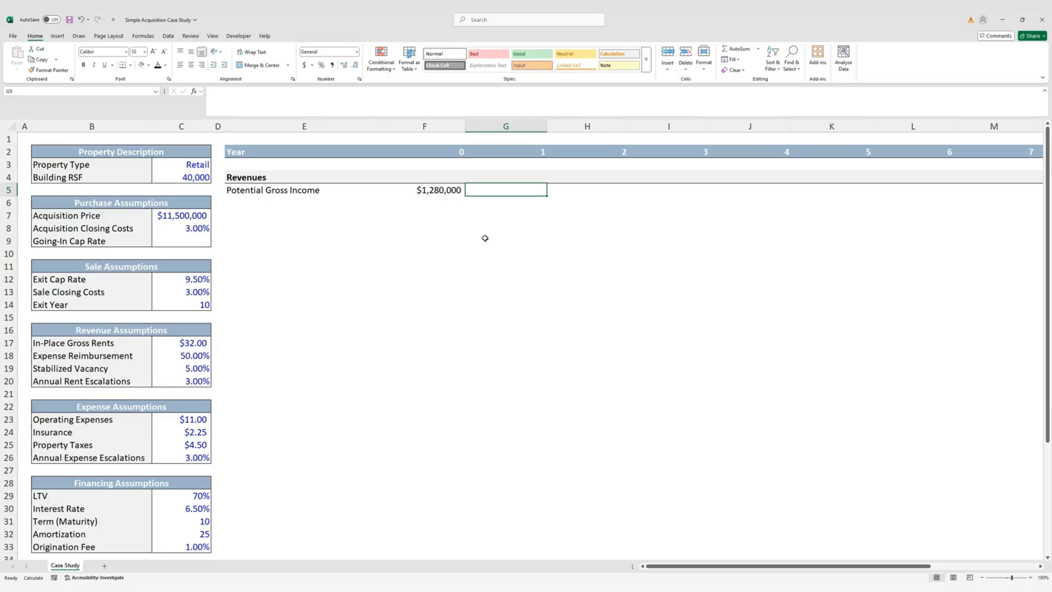
pyautogui.write('=')
pyautogui.press('Left')
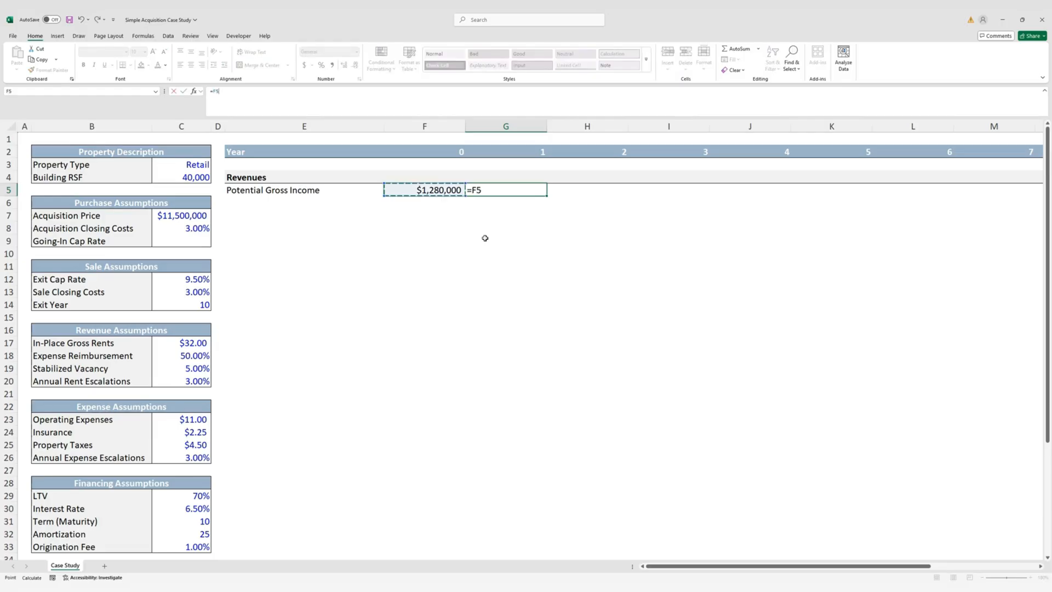
pyautogui.write('*(1+')
pyautogui.press('Left')
pyautogui.press('Left')
pyautogui.press('Left')
pyautogui.press('Down')
pyautogui.press('Down')
pyautogui.press('Down')
pyautogui.press('Down')
pyautogui.press('Down')
pyautogui.press('Down')
pyautogui.press('Down')
pyautogui.press('Down')
pyautogui.press('Down')
pyautogui.press('Down')
pyautogui.press('Down')
pyautogui.press('Down')
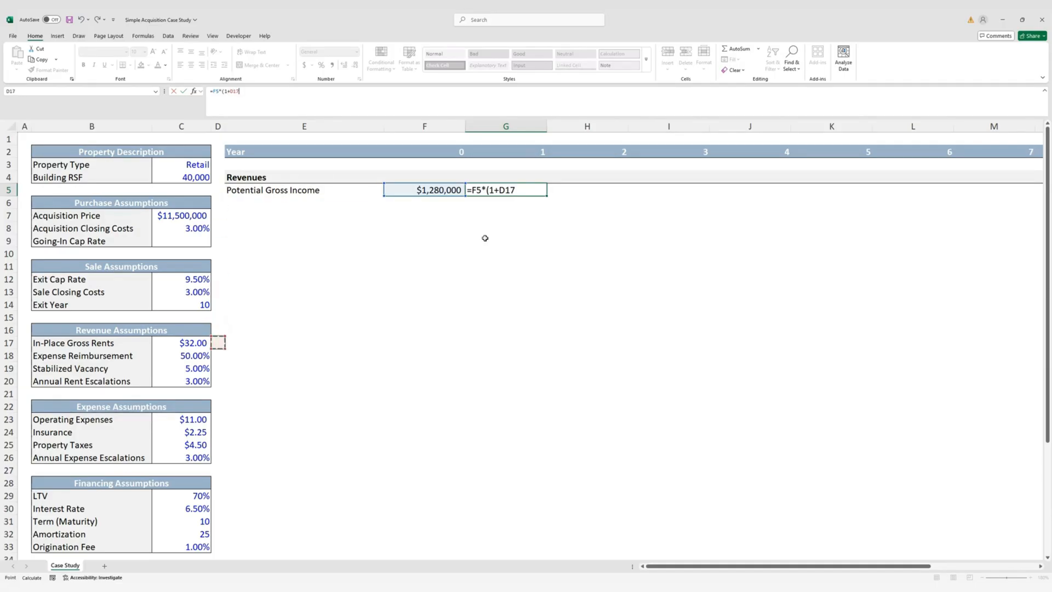
pyautogui.press('Down')
pyautogui.press('Down')
pyautogui.press('Down')
pyautogui.press('Left')
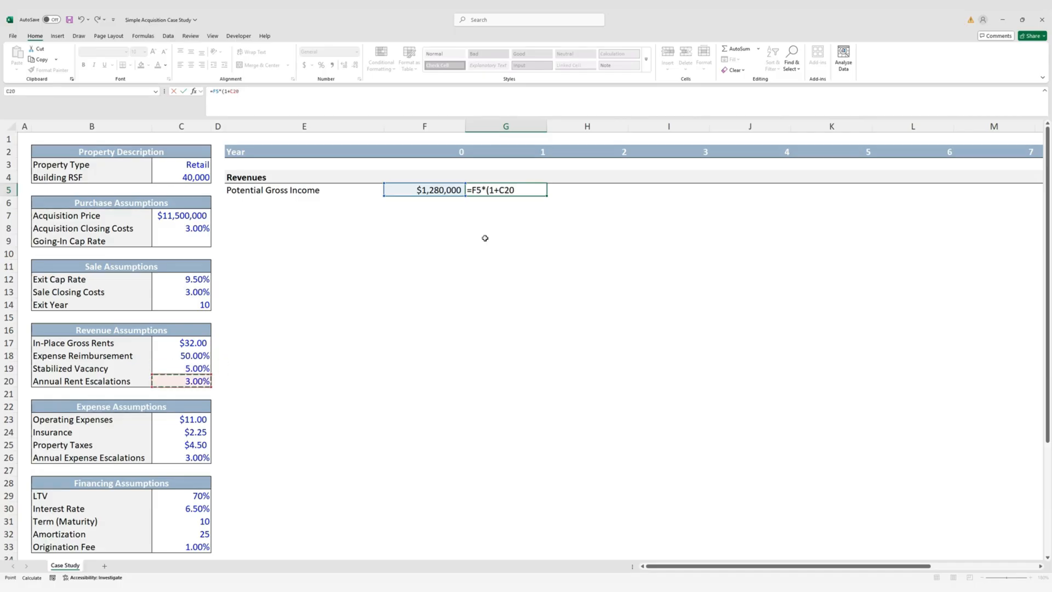
pyautogui.press('F4')
pyautogui.write(')')
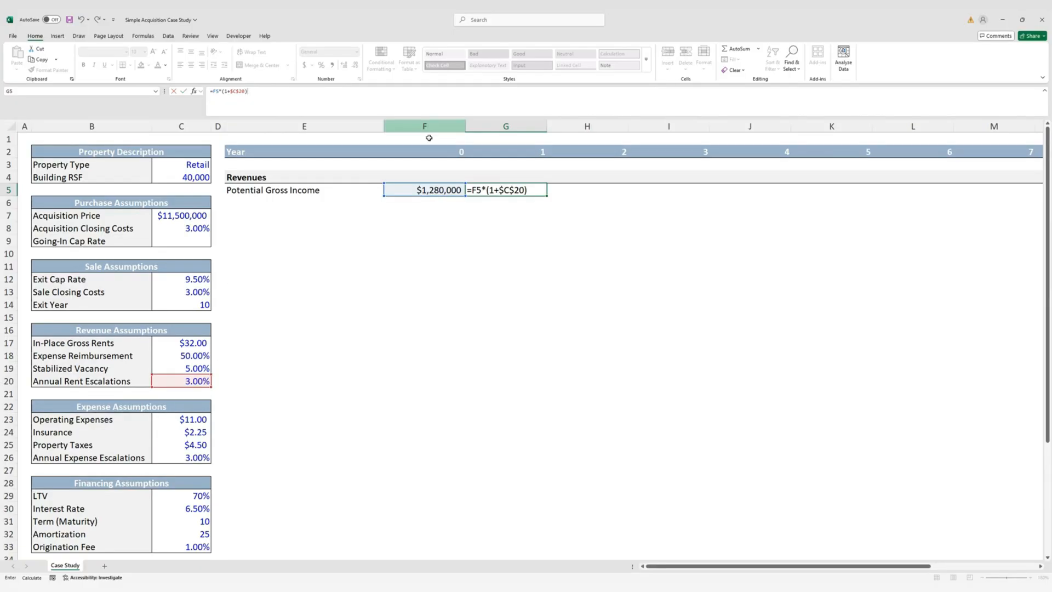
pyautogui.hotkey('ctrl', 'Return')
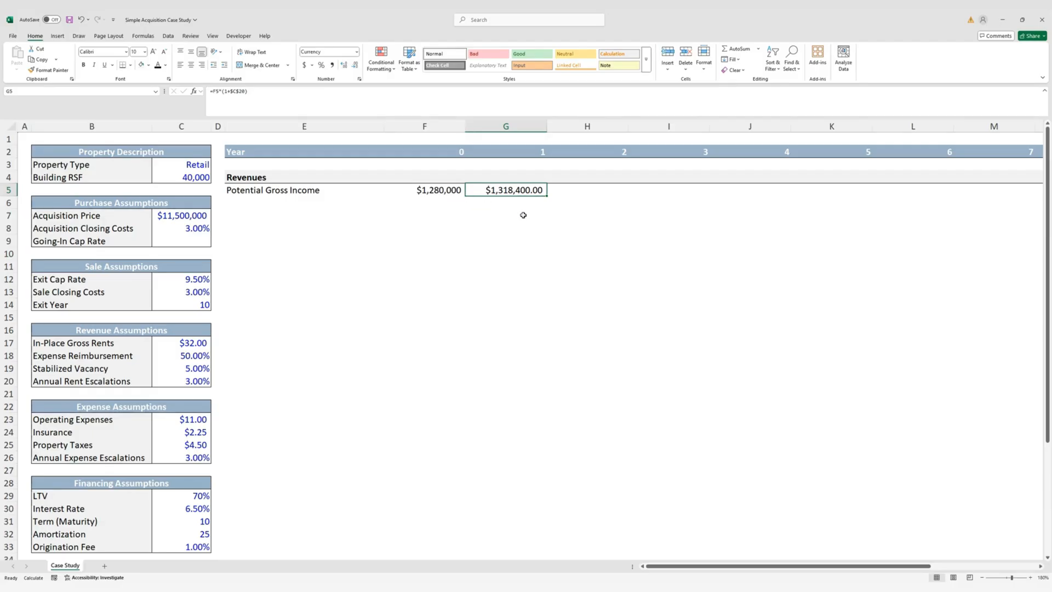
# Paste F5's whole-dollar currency formatting onto G5 via Paste Special Formats
pyautogui.press('Left')
pyautogui.hotkey('ctrl', 'c')
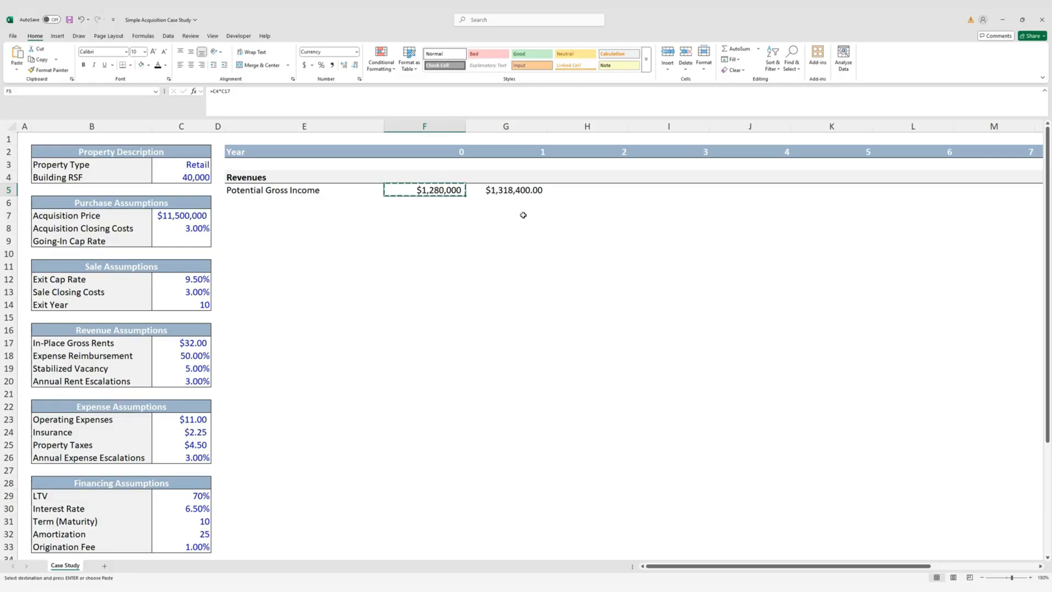
pyautogui.press('Right')
pyautogui.press('alt')
pyautogui.press('e')
pyautogui.press('s')
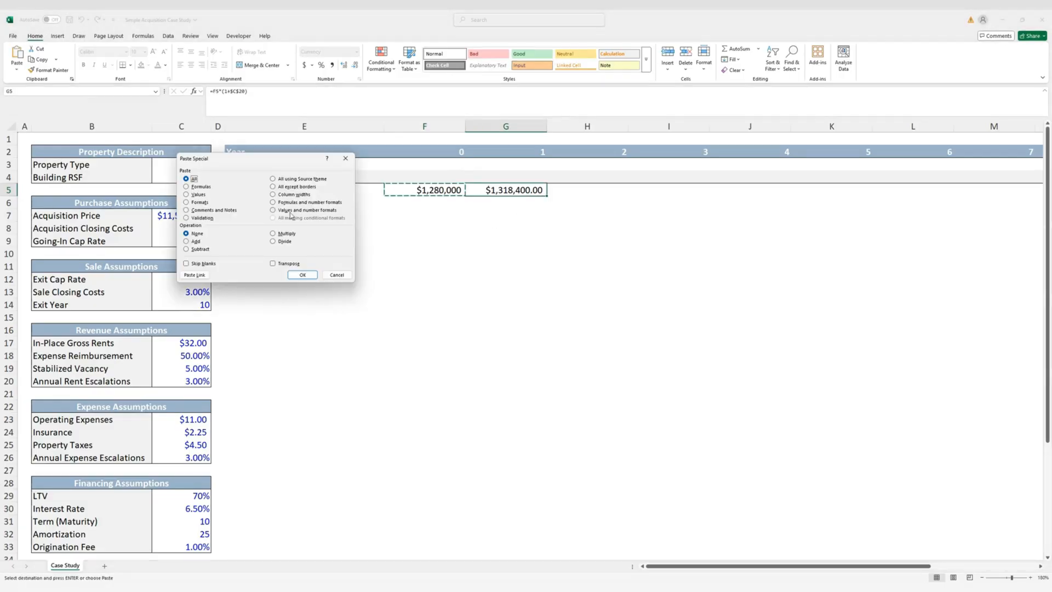
pyautogui.click(206, 204)
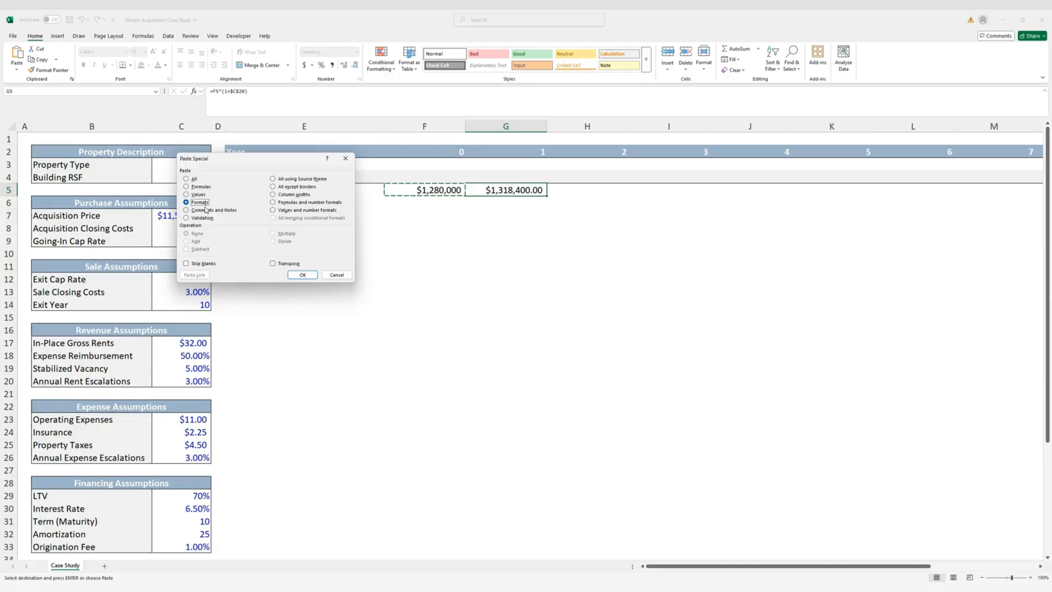
pyautogui.click(301, 274)
pyautogui.press('Escape')
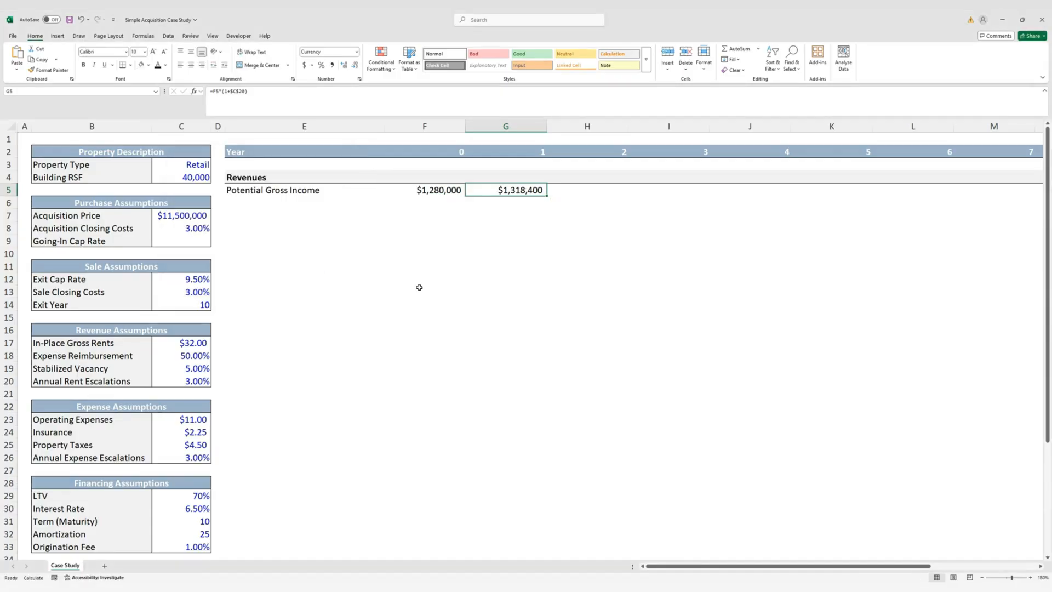
# Fill the growth formula across G5:Q5, reaching $1,771,819 in year 11
pyautogui.hotkey('shift', 'Right')
pyautogui.hotkey('shift', 'Right')
pyautogui.hotkey('shift', 'Right')
pyautogui.hotkey('shift', 'Right')
pyautogui.hotkey('shift', 'Right')
pyautogui.hotkey('shift', 'Right')
pyautogui.hotkey('shift', 'Right')
pyautogui.hotkey('shift', 'Right')
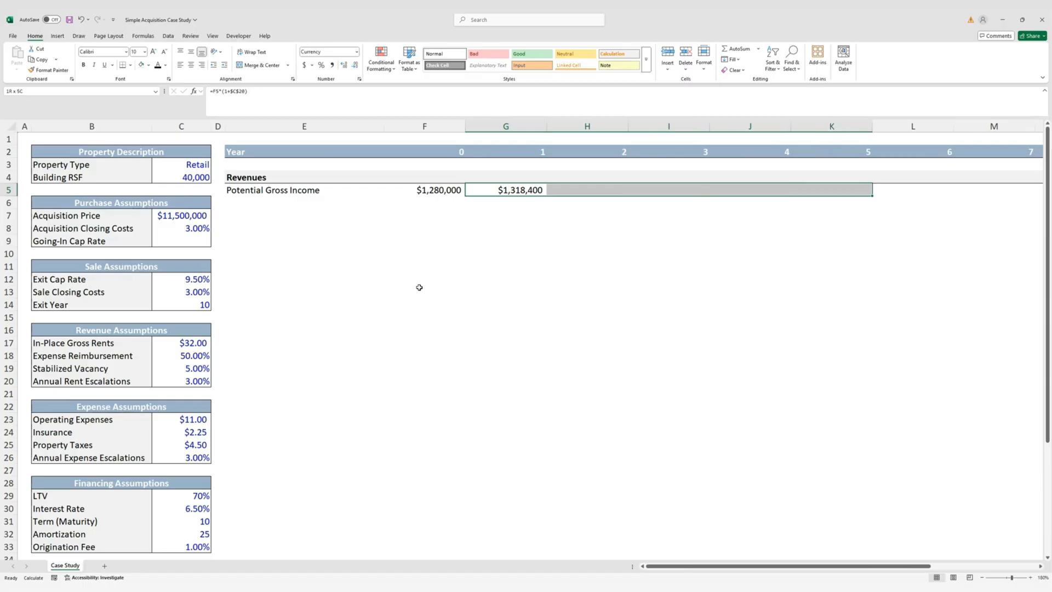
pyautogui.hotkey('shift', 'Right')
pyautogui.hotkey('shift', 'Right')
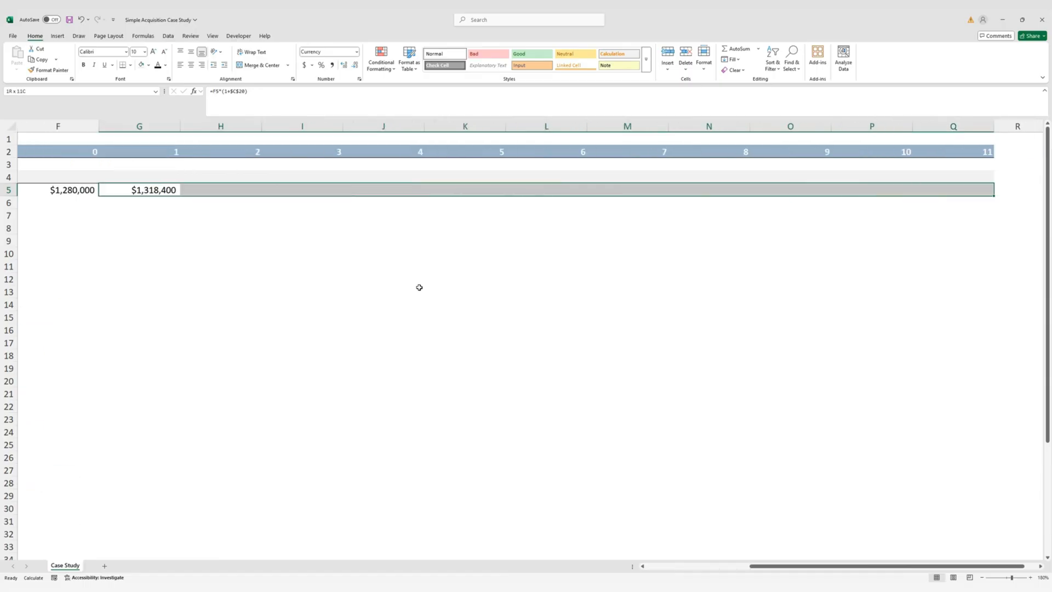
pyautogui.hotkey('ctrl', 'r')
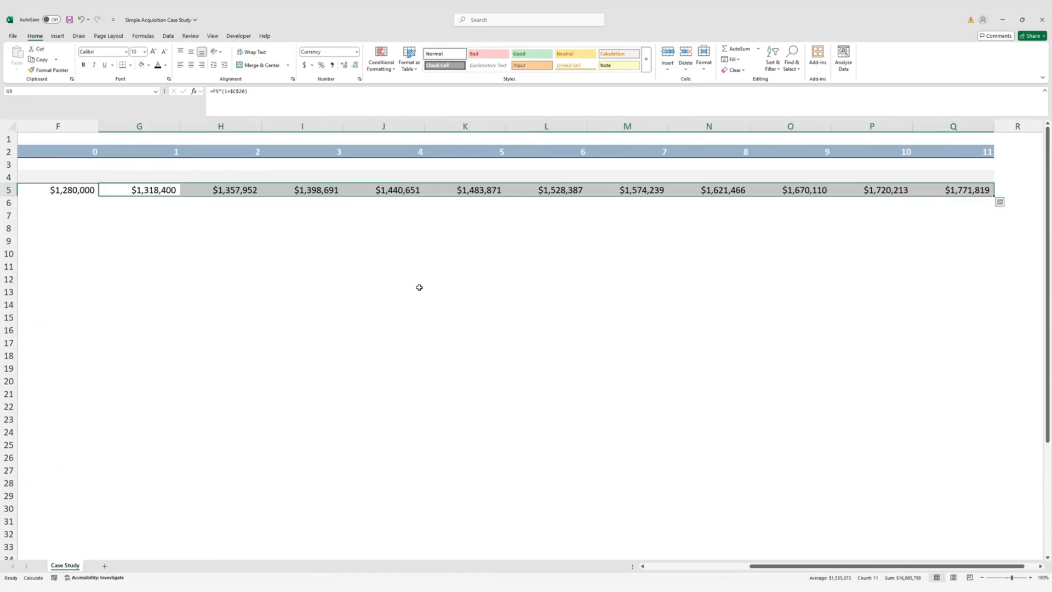
pyautogui.press('Left')
pyautogui.press('Left')
pyautogui.press('Left')
pyautogui.press('Left')
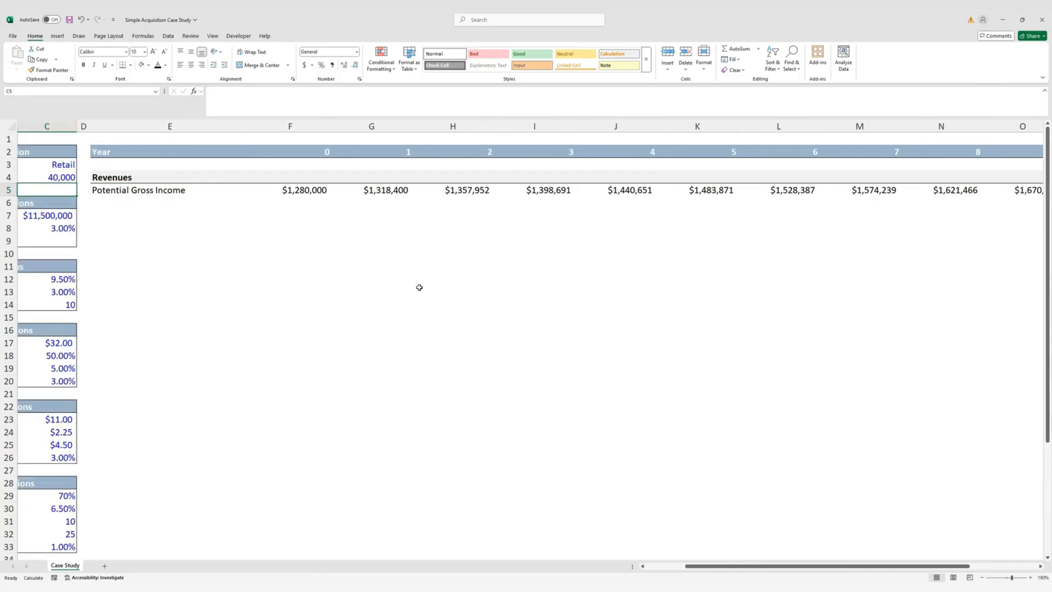
pyautogui.press('Left')
pyautogui.press('Left')
pyautogui.press('Right')
pyautogui.press('Right')
pyautogui.press('Down')
pyautogui.press('Right')
pyautogui.press('Right')
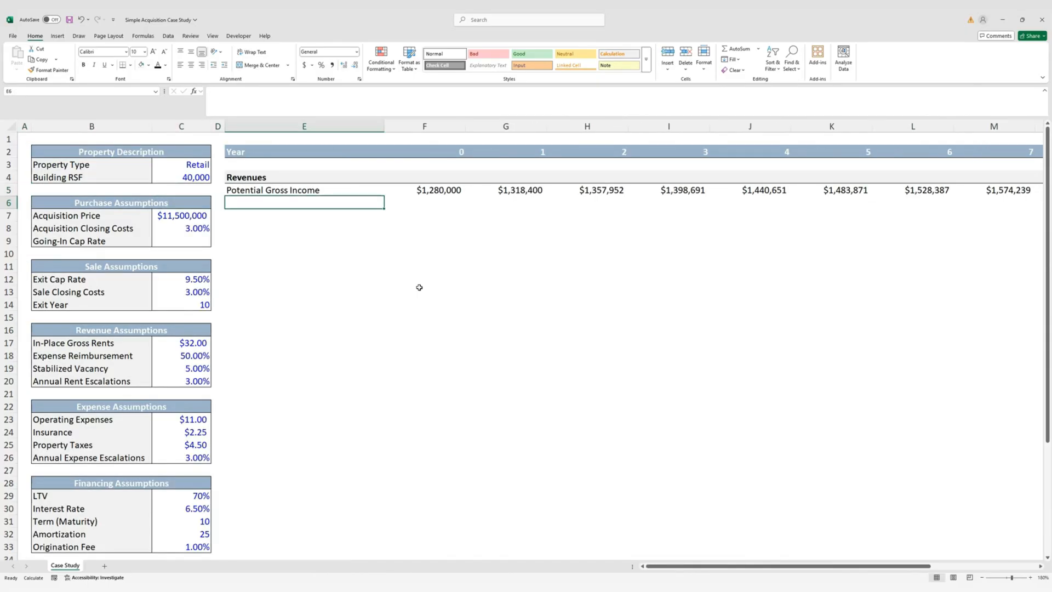
# Enter the labels 'Expense Reimbursements' in E6 and 'Vacancy' in E7
pyautogui.write('Exp')
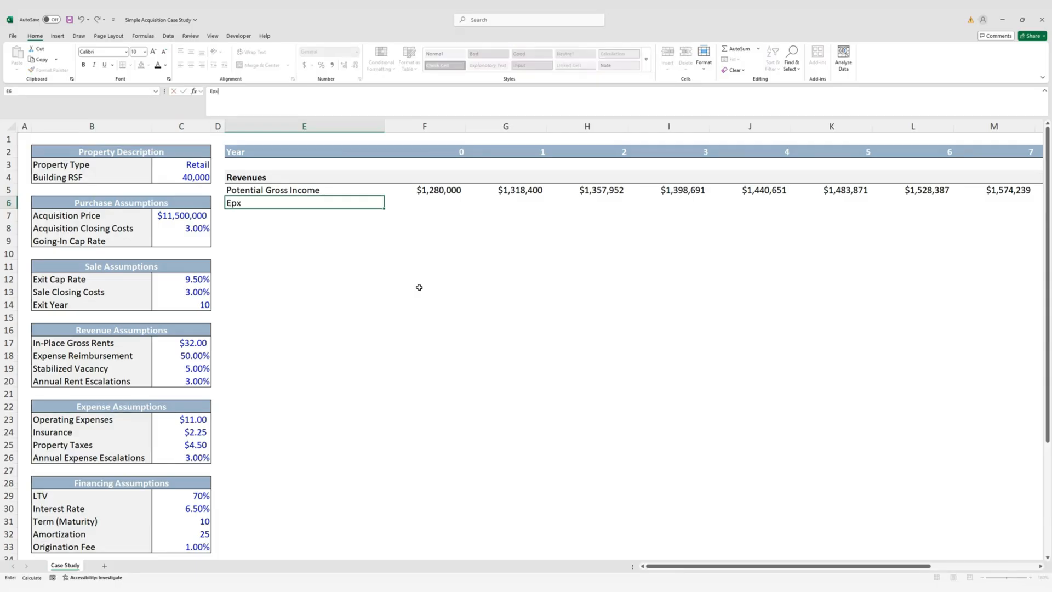
pyautogui.press('BackSpace')
pyautogui.press('BackSpace')
pyautogui.write('xpense r')
pyautogui.press('BackSpace')
pyautogui.write('REI')
pyautogui.press('BackSpace')
pyautogui.press('BackSpace')
pyautogui.write('eim')
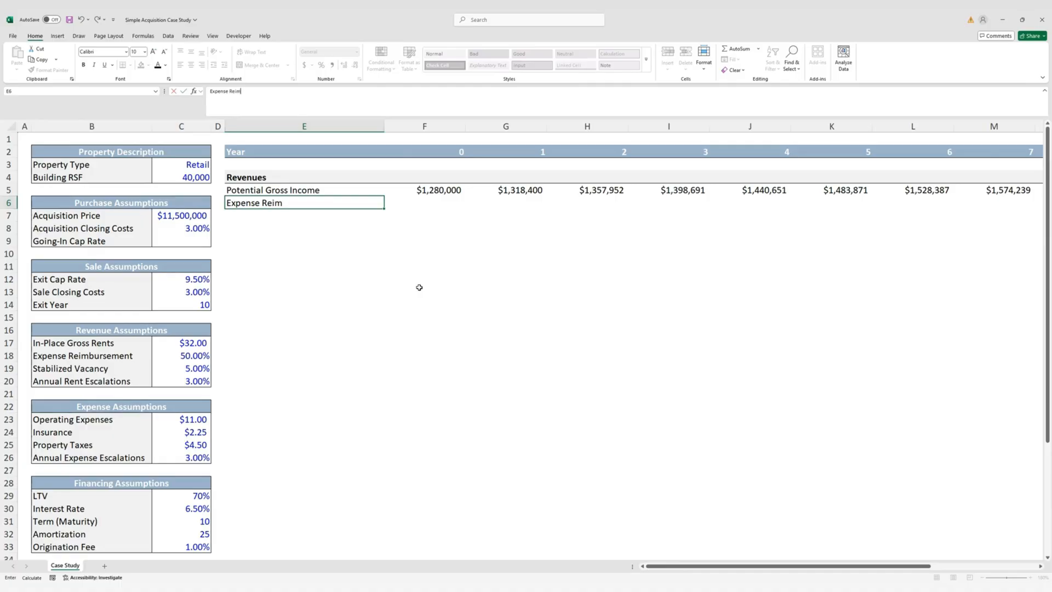
pyautogui.write('bursements')
pyautogui.hotkey('ctrl', 'Return')
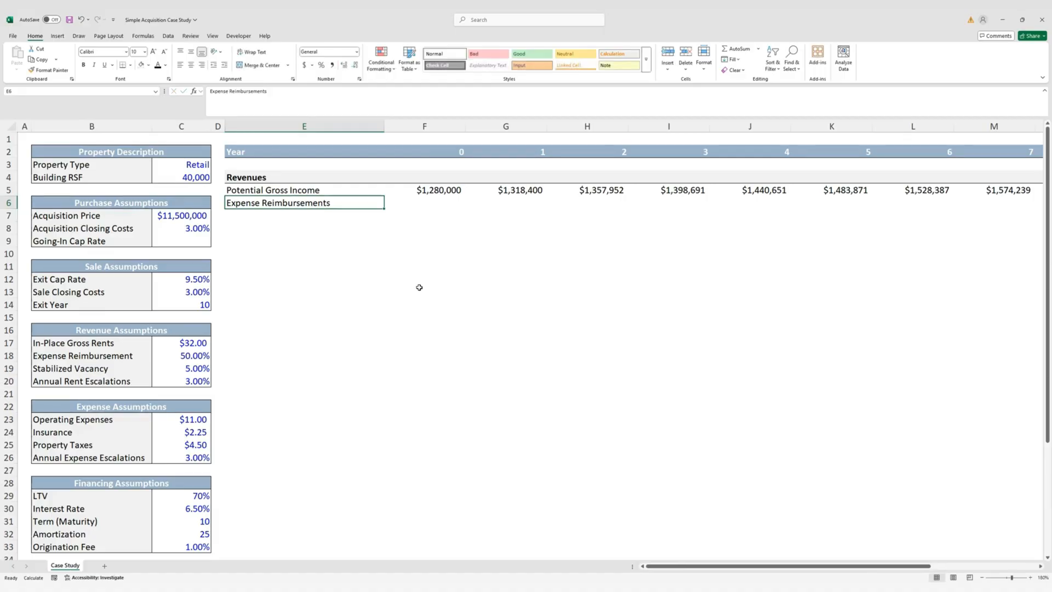
pyautogui.press('Right')
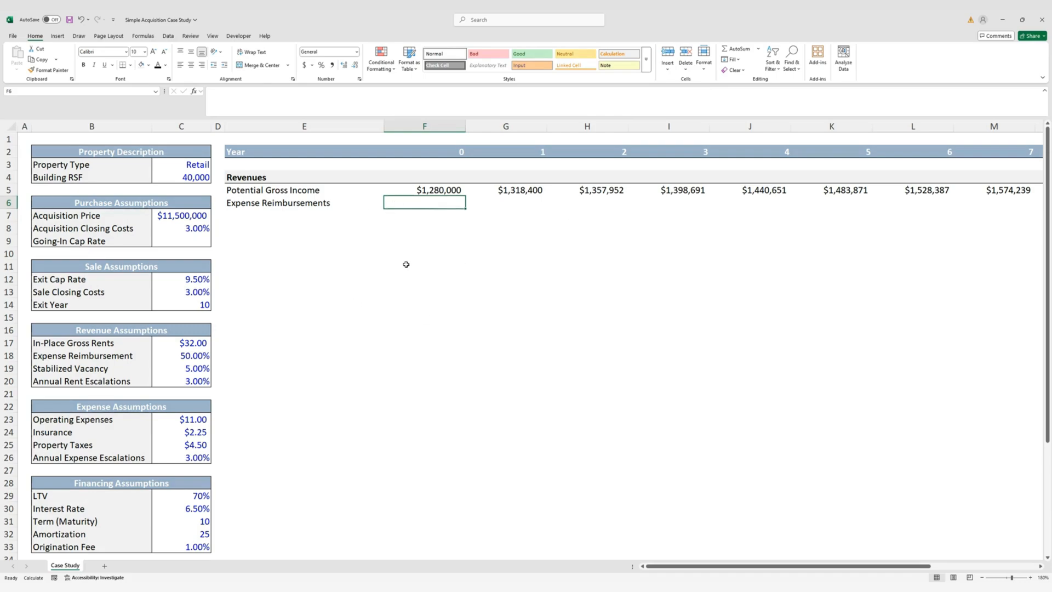
pyautogui.click(308, 212)
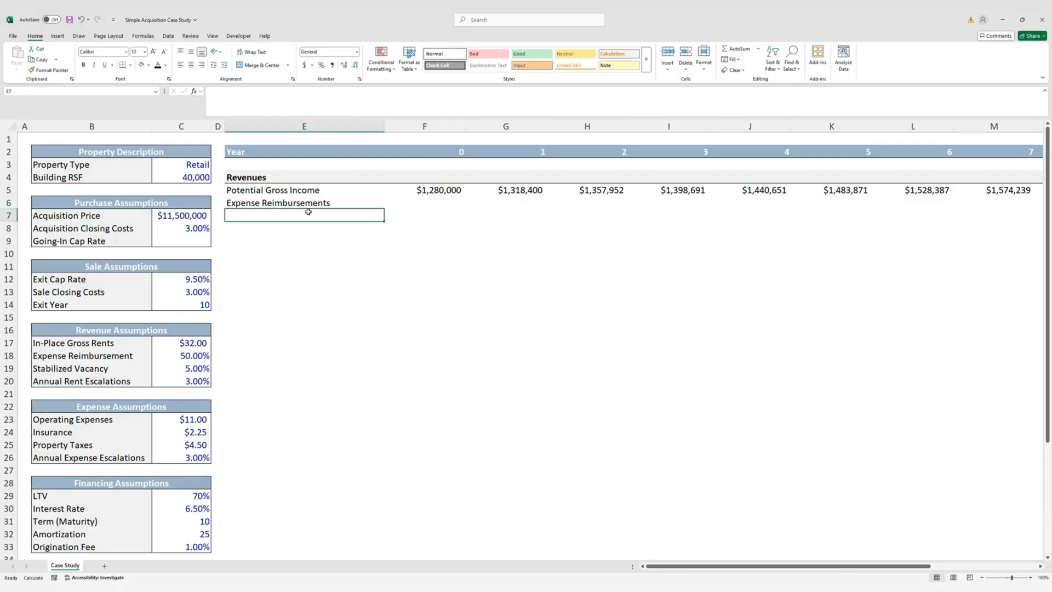
pyautogui.write('V')
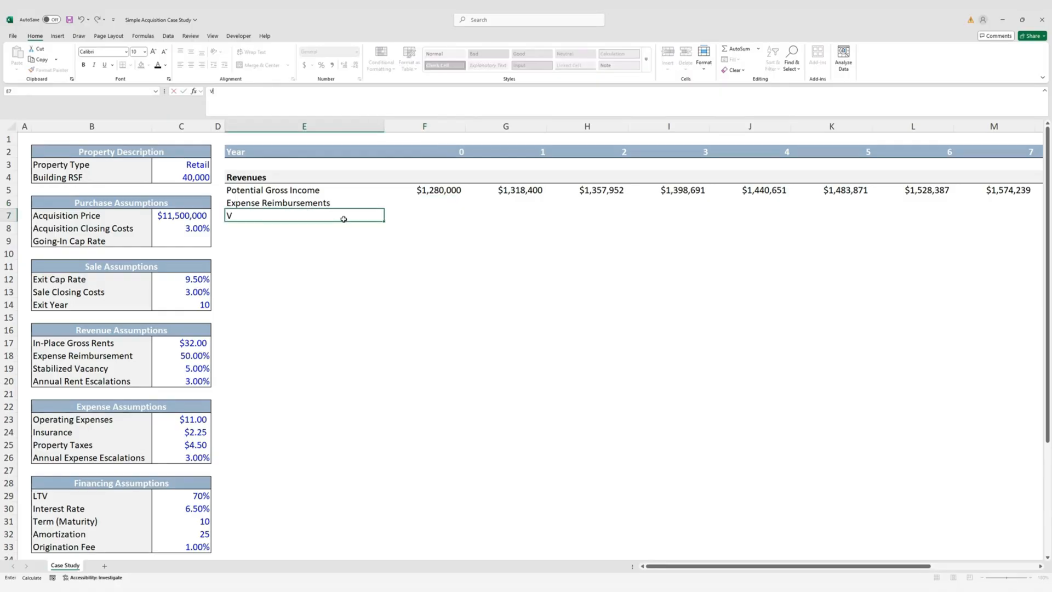
pyautogui.write('acancy')
pyautogui.press('Tab')
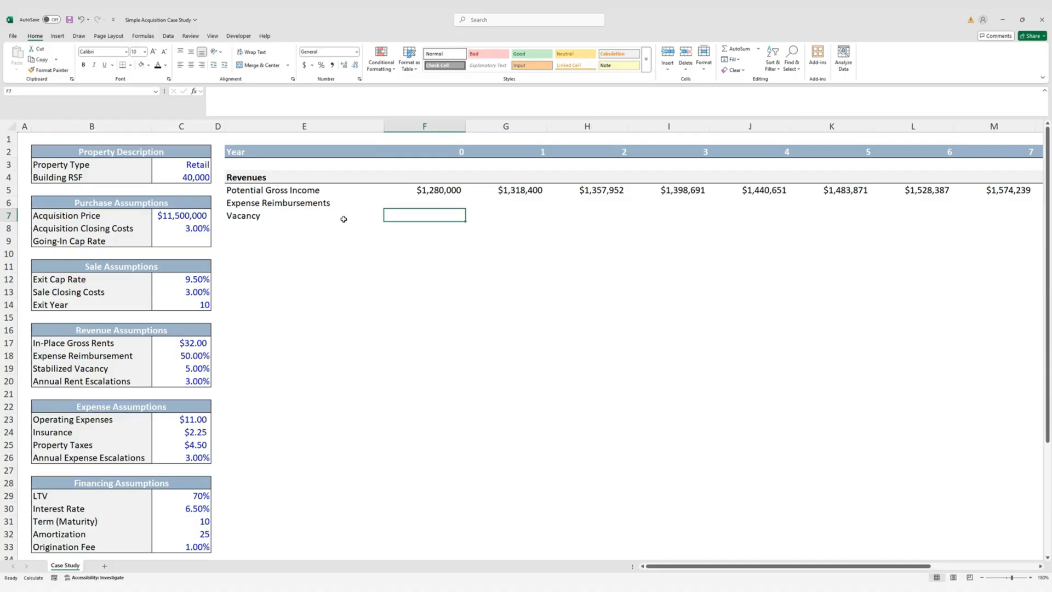
# Enter =-F5*$C$19 in F7 and format it as currency with no decimals
pyautogui.write('=-')
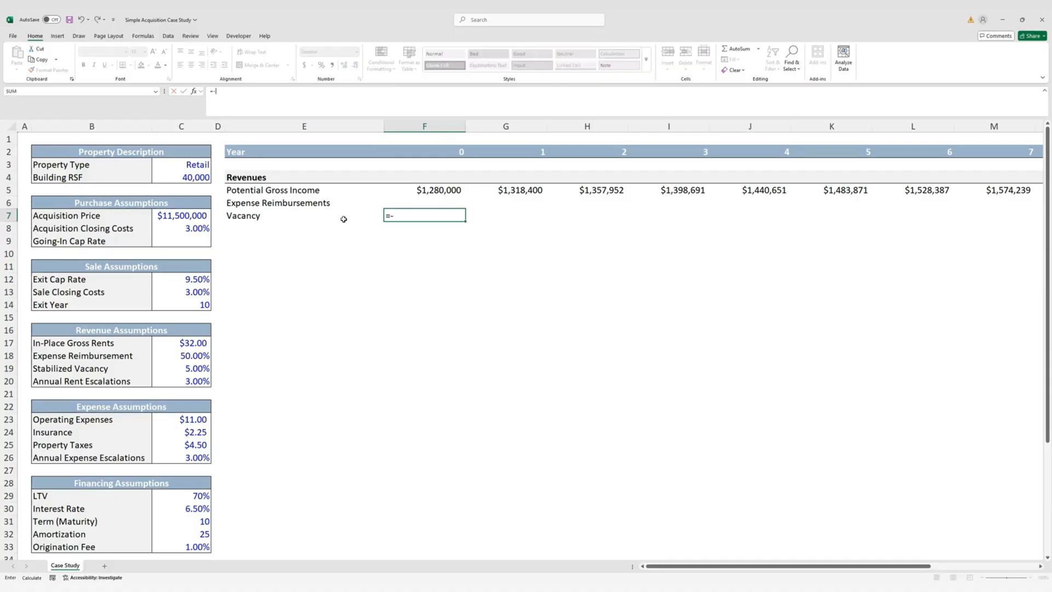
pyautogui.press('Up')
pyautogui.press('Up')
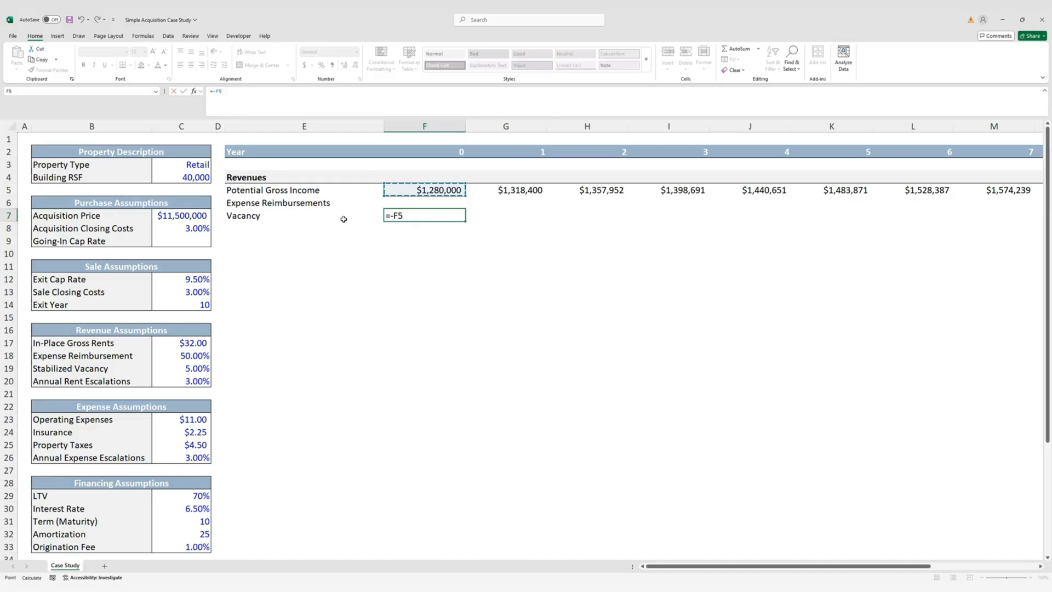
pyautogui.write('*')
pyautogui.press('Left')
pyautogui.press('Left')
pyautogui.press('Down')
pyautogui.press('Down')
pyautogui.press('Down')
pyautogui.press('Down')
pyautogui.press('Down')
pyautogui.press('Down')
pyautogui.press('Down')
pyautogui.press('Down')
pyautogui.press('Down')
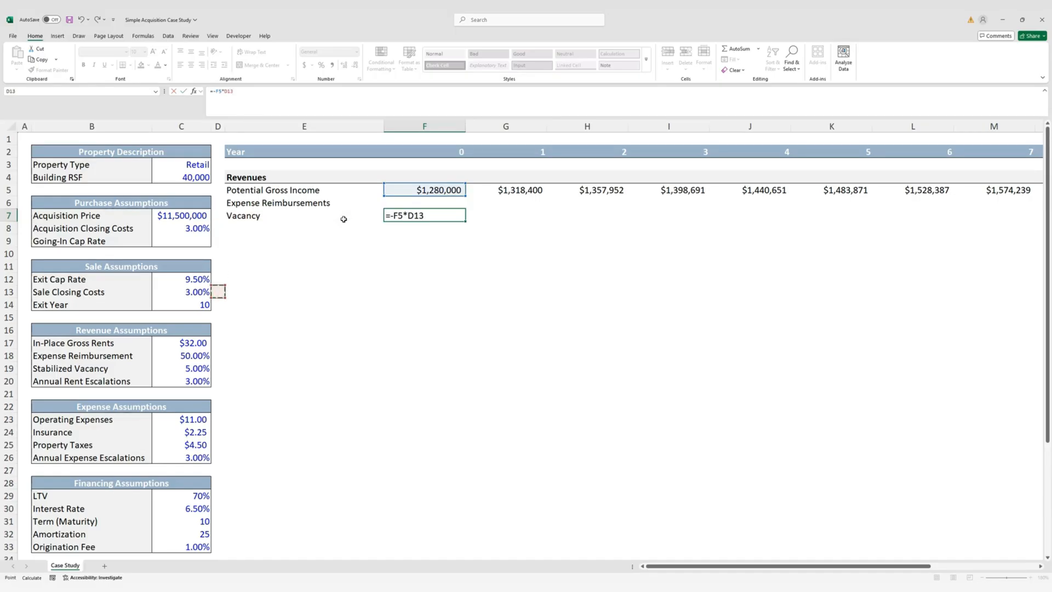
pyautogui.press('Down')
pyautogui.press('Down')
pyautogui.press('Down')
pyautogui.press('Left')
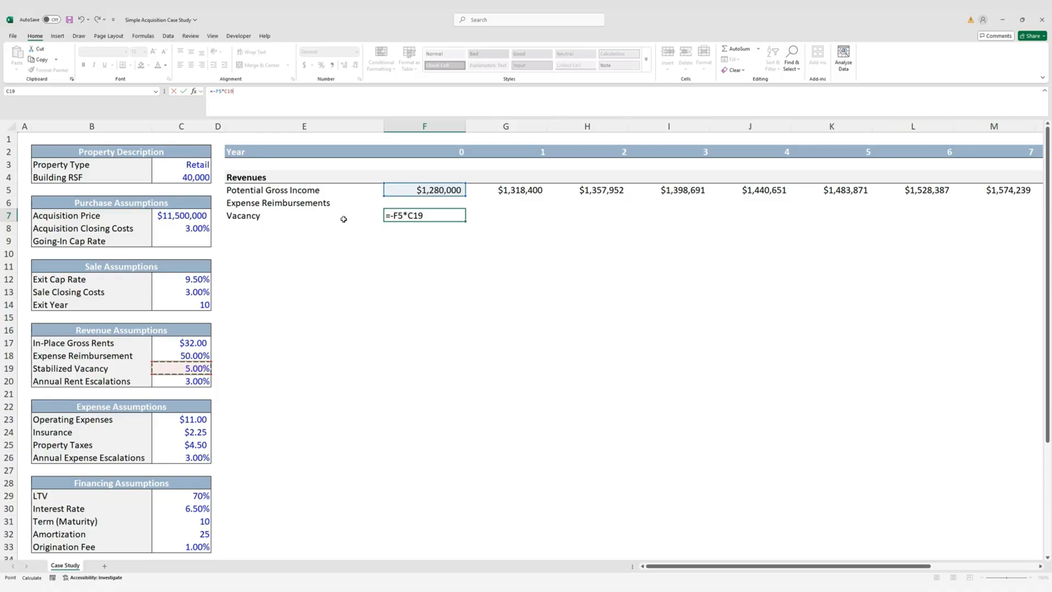
pyautogui.press('F4')
pyautogui.hotkey('ctrl', 'Return')
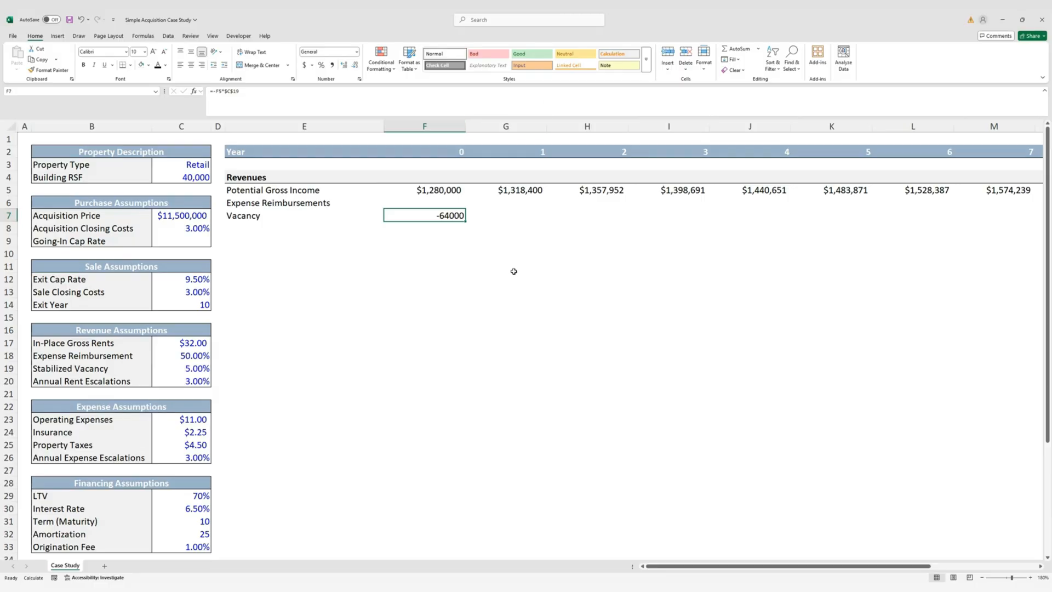
pyautogui.hotkey('ctrl', 'shift', '4')
pyautogui.hotkey('alt', 'h')
pyautogui.press('9')
pyautogui.press('9')
# Fill the Vacancy formula across F7:Q7, ending at ($88,591) in year 11
pyautogui.press('Up')
pyautogui.press('Up')
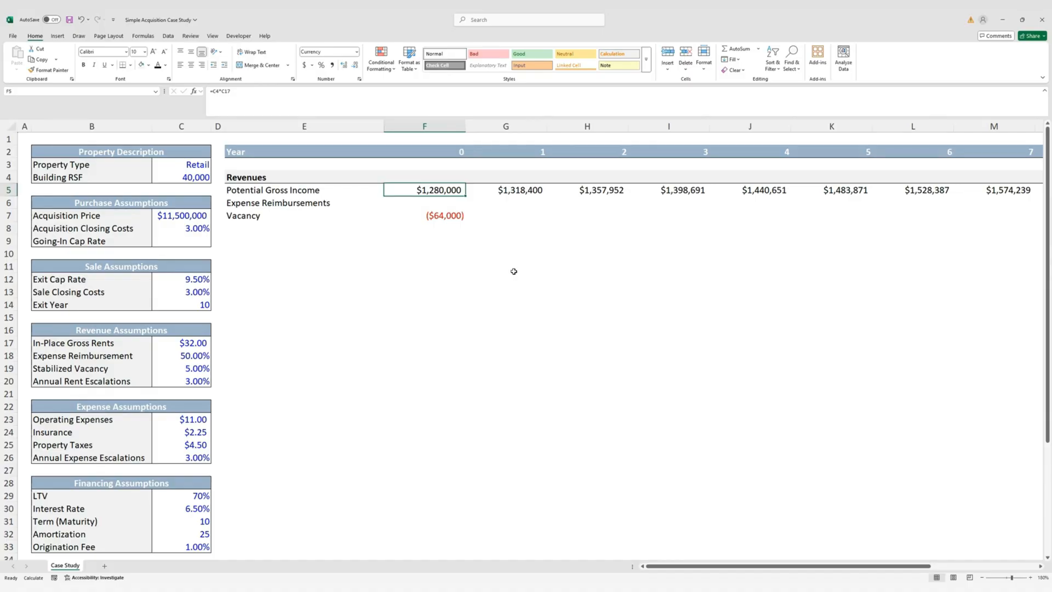
pyautogui.hotkey('ctrl', 'Right')
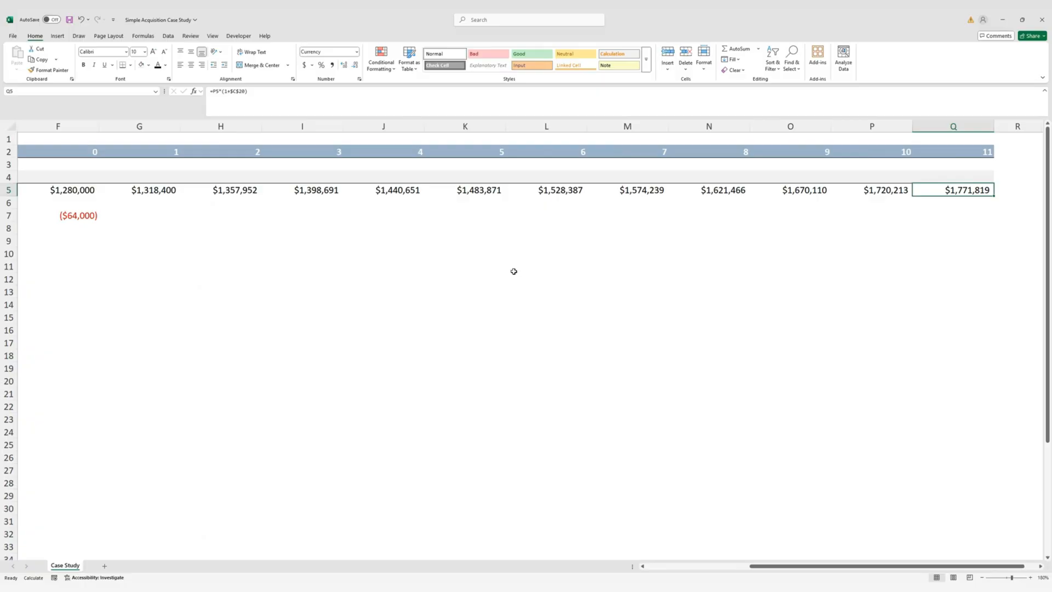
pyautogui.press('Down')
pyautogui.press('Down')
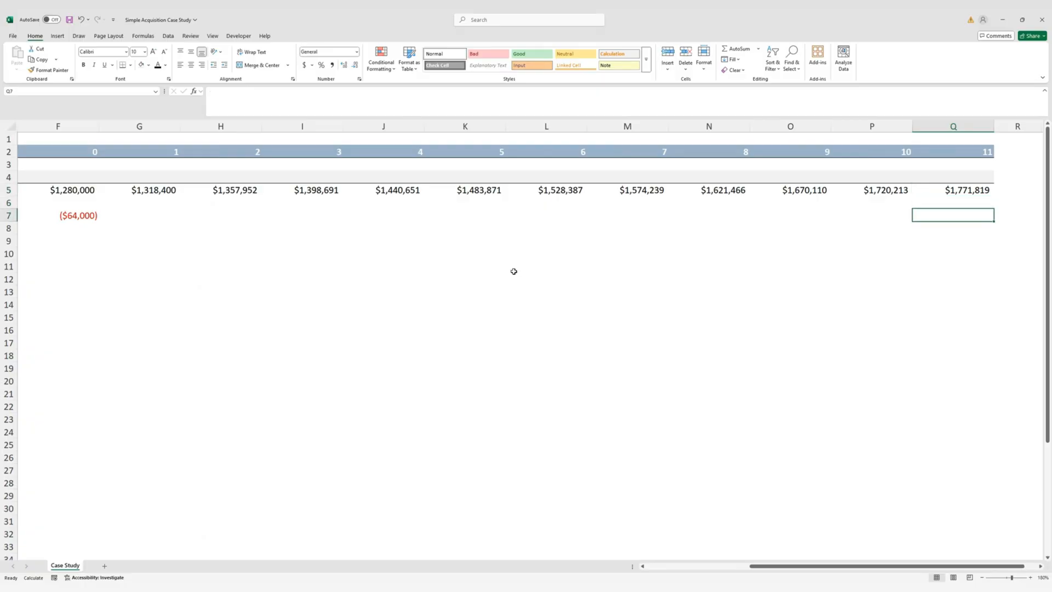
pyautogui.hotkey('ctrl', 'shift', 'Left')
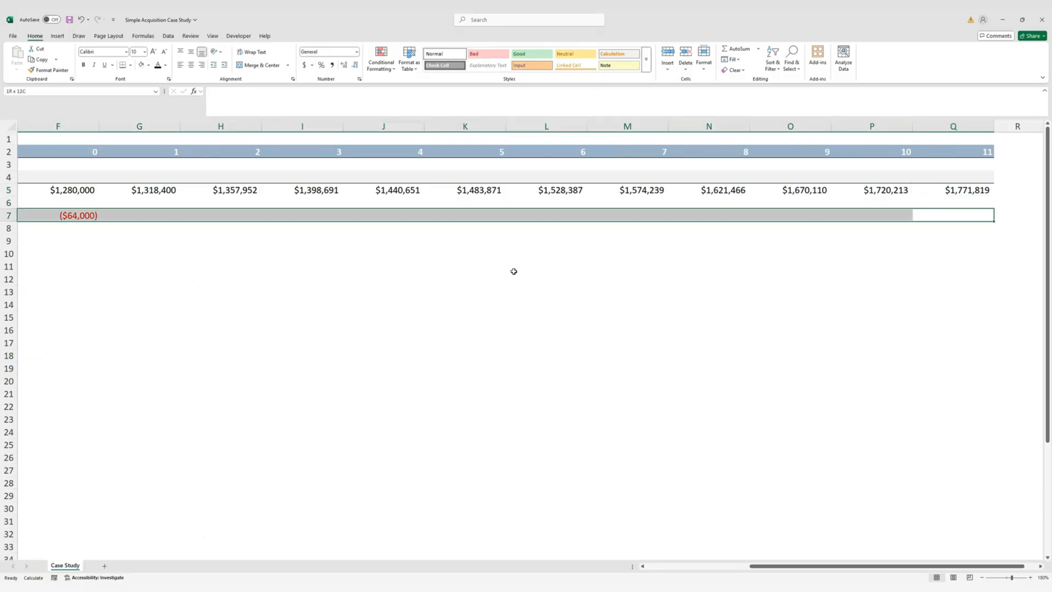
pyautogui.hotkey('ctrl', 'r')
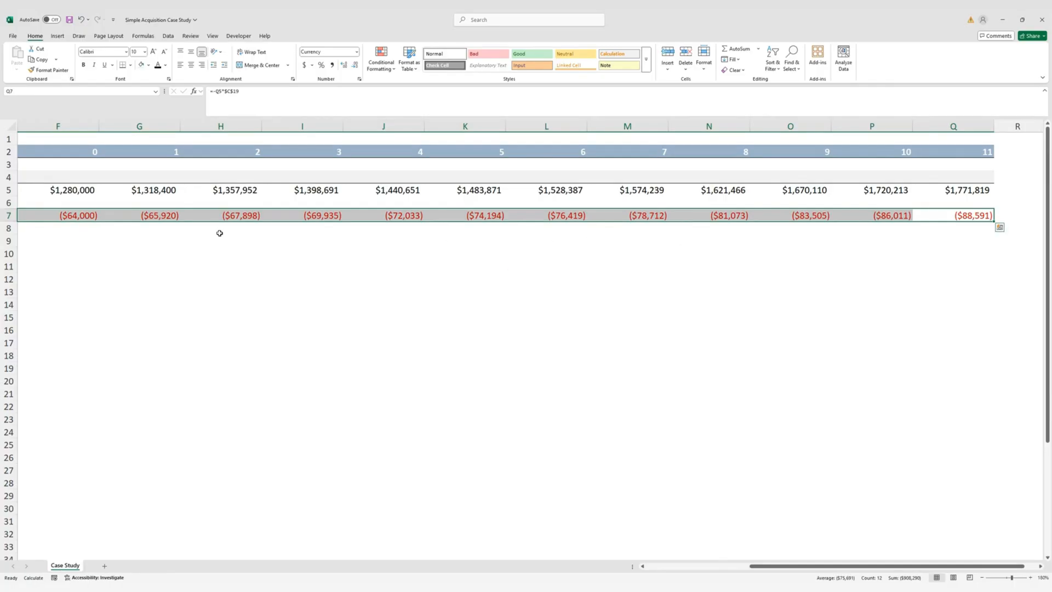
pyautogui.click(71, 228)
pyautogui.press('Right')
pyautogui.press('Right')
pyautogui.press('Right')
pyautogui.press('Right')
pyautogui.press('Right')
pyautogui.press('Right')
pyautogui.press('Right')
pyautogui.press('Right')
pyautogui.press('Right')
pyautogui.press('Right')
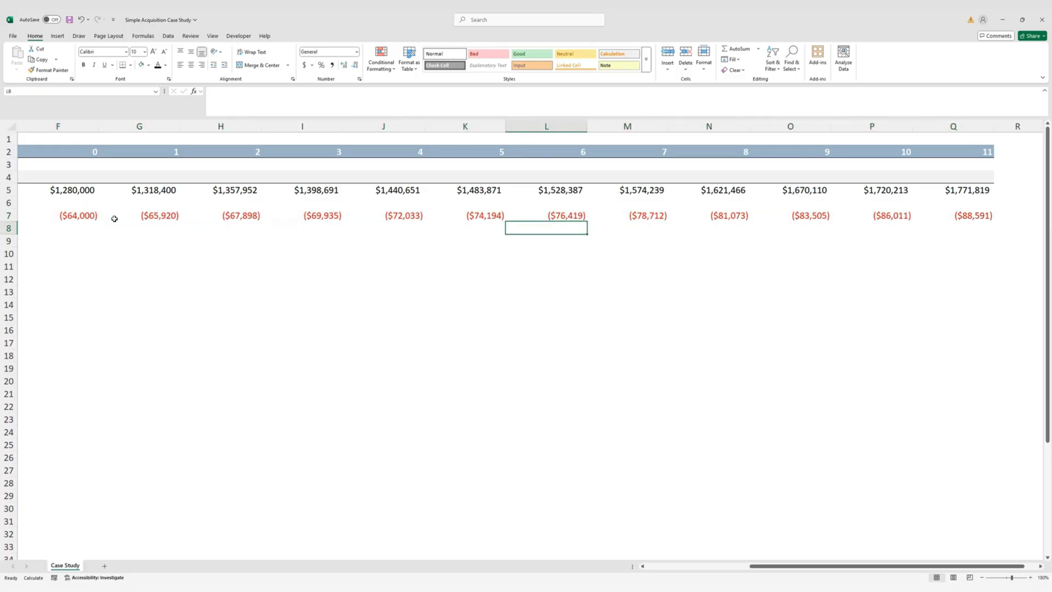
pyautogui.press('Right')
pyautogui.press('Up')
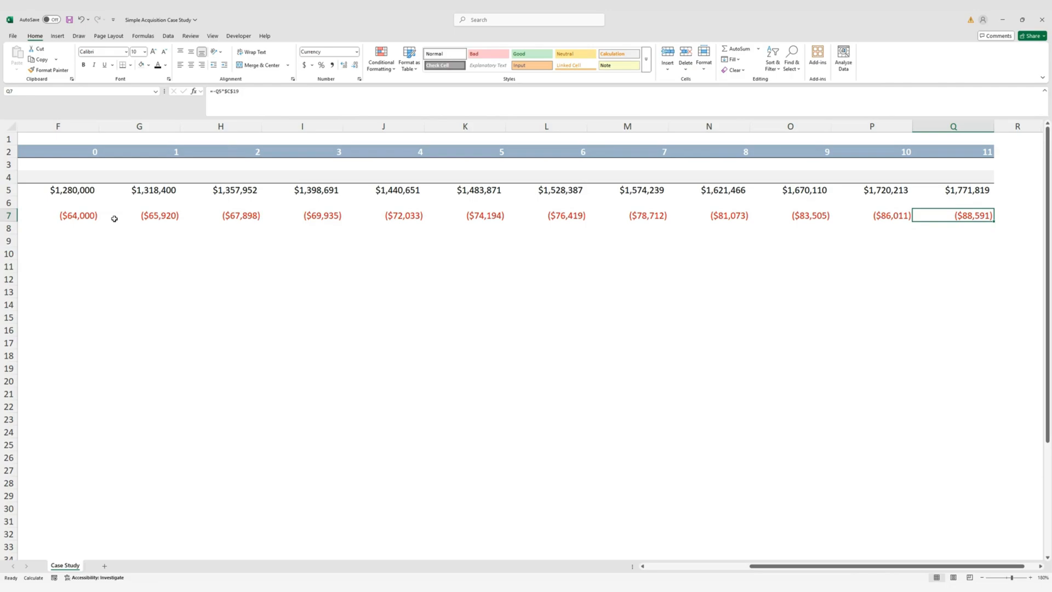
pyautogui.hotkey('ctrl', 'Left')
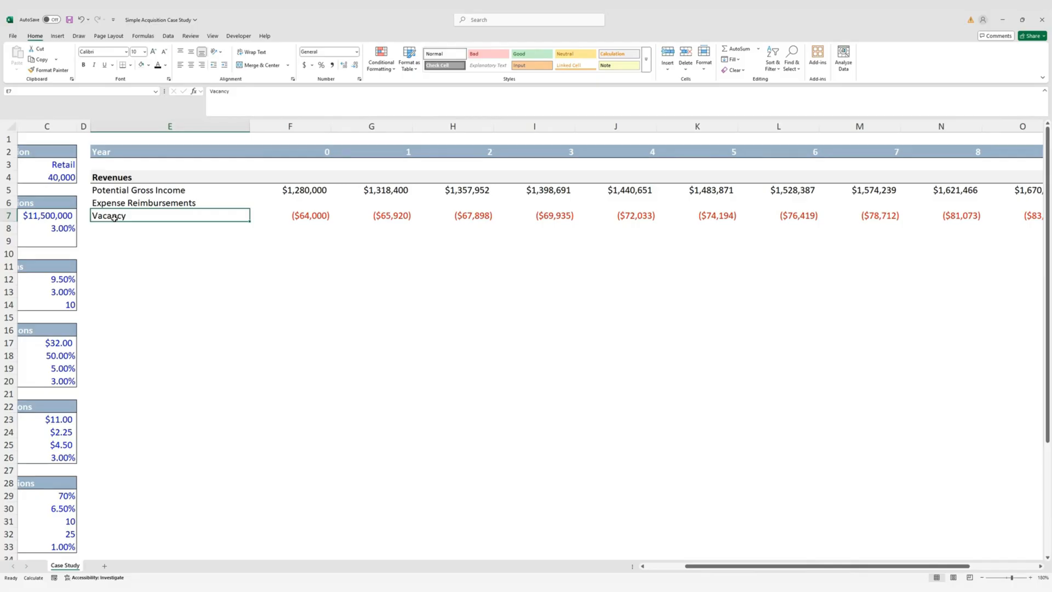
# Enter a bold 'Effective Gross Income (EGI)' label in E8 beneath Vacancy
pyautogui.press('Down')
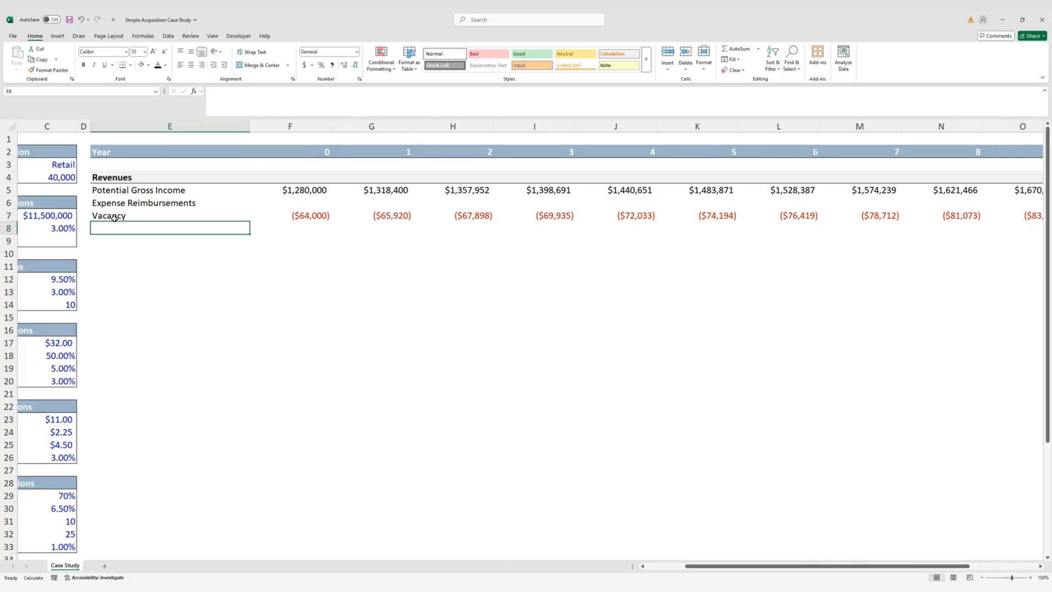
pyautogui.write('Effec')
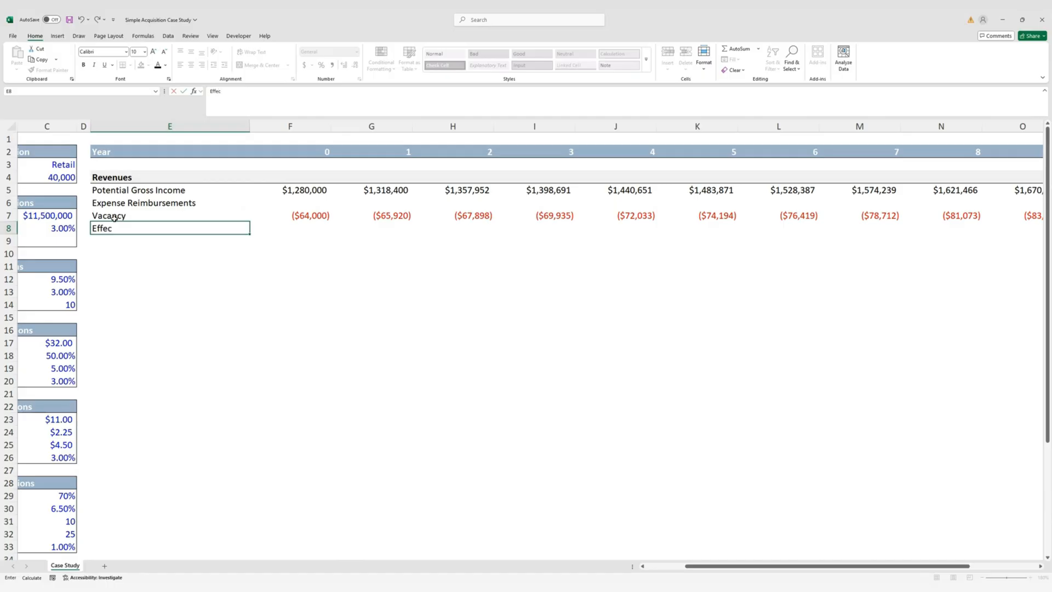
pyautogui.write('tive Gross Income (EGI)')
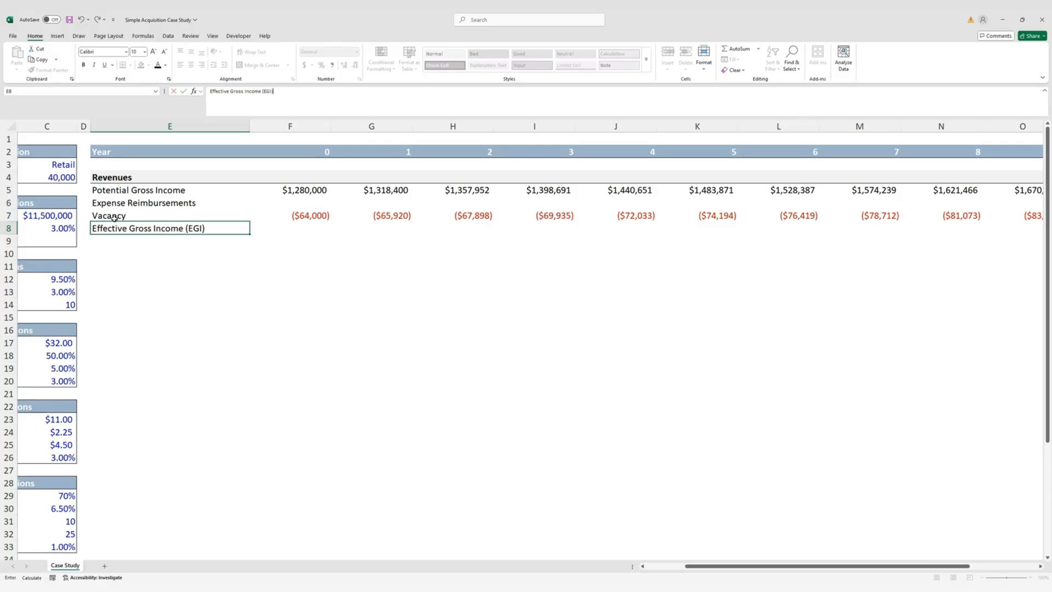
pyautogui.hotkey('ctrl', 'Return')
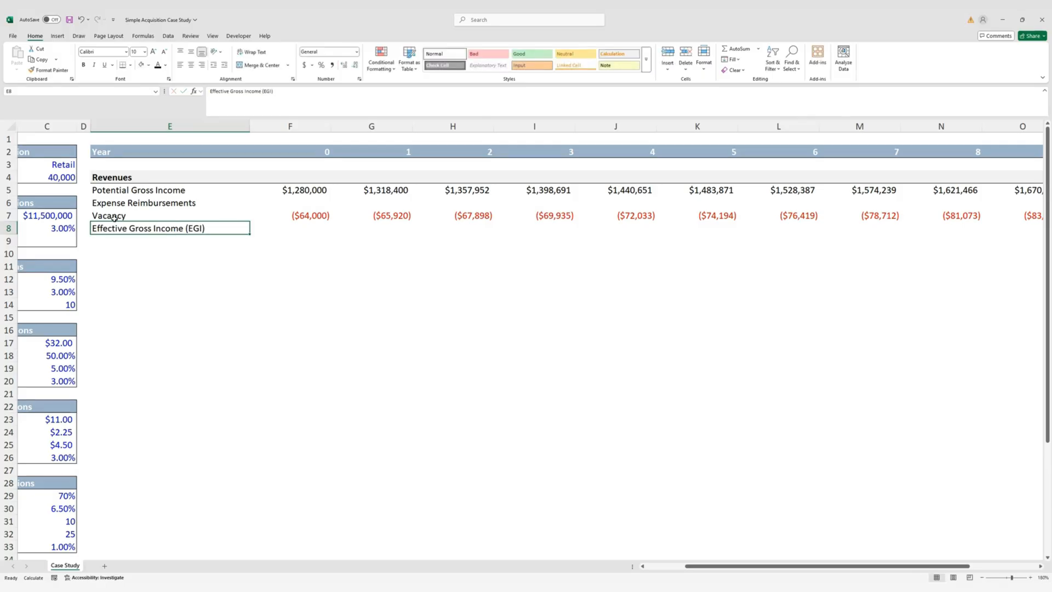
pyautogui.hotkey('ctrl', 'b')
# Shade the EGI row E8:Q8 with a light blue fill
pyautogui.hotkey('shift', 'Right')
pyautogui.hotkey('shift', 'Right')
pyautogui.hotkey('shift', 'Right')
pyautogui.hotkey('shift', 'Right')
pyautogui.hotkey('shift', 'Right')
pyautogui.hotkey('shift', 'Right')
pyautogui.hotkey('shift', 'Right')
pyautogui.hotkey('shift', 'Right')
pyautogui.hotkey('shift', 'Right')
pyautogui.hotkey('shift', 'Right')
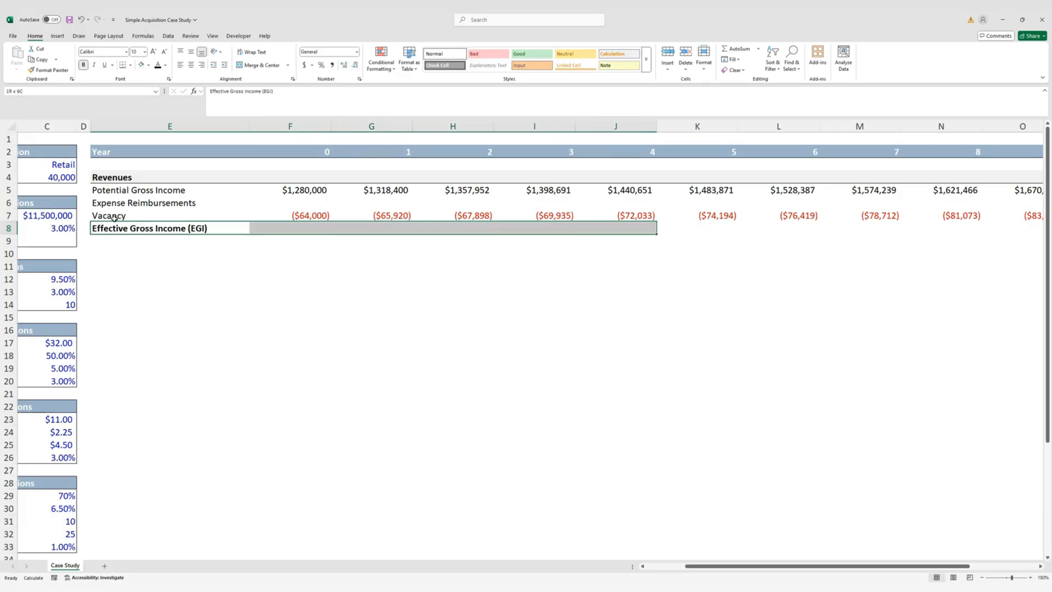
pyautogui.hotkey('shift', 'Right')
pyautogui.hotkey('shift', 'Right')
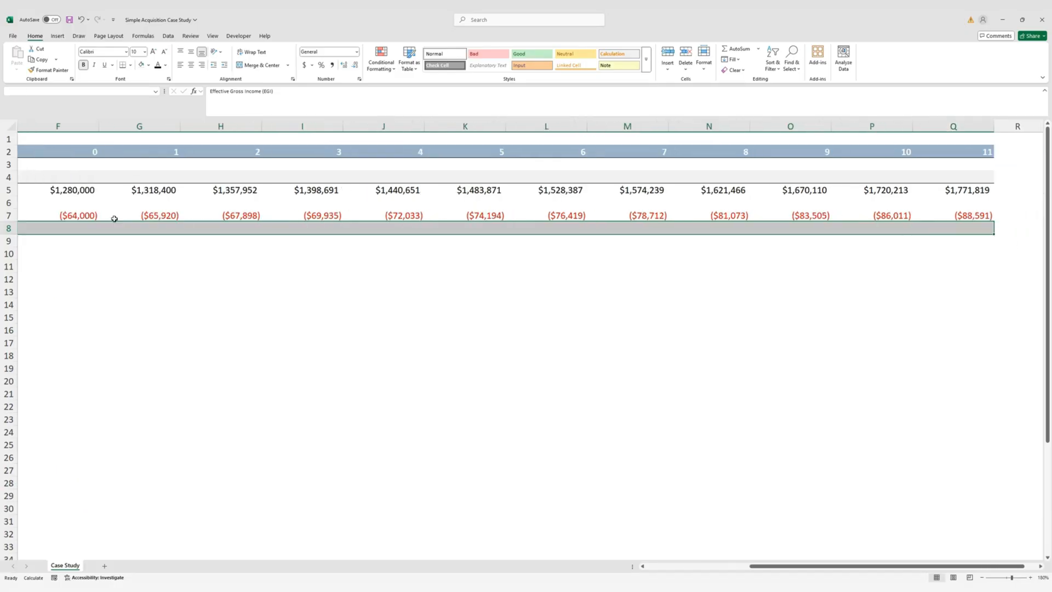
pyautogui.press('alt')
pyautogui.press('h')
pyautogui.press('h')
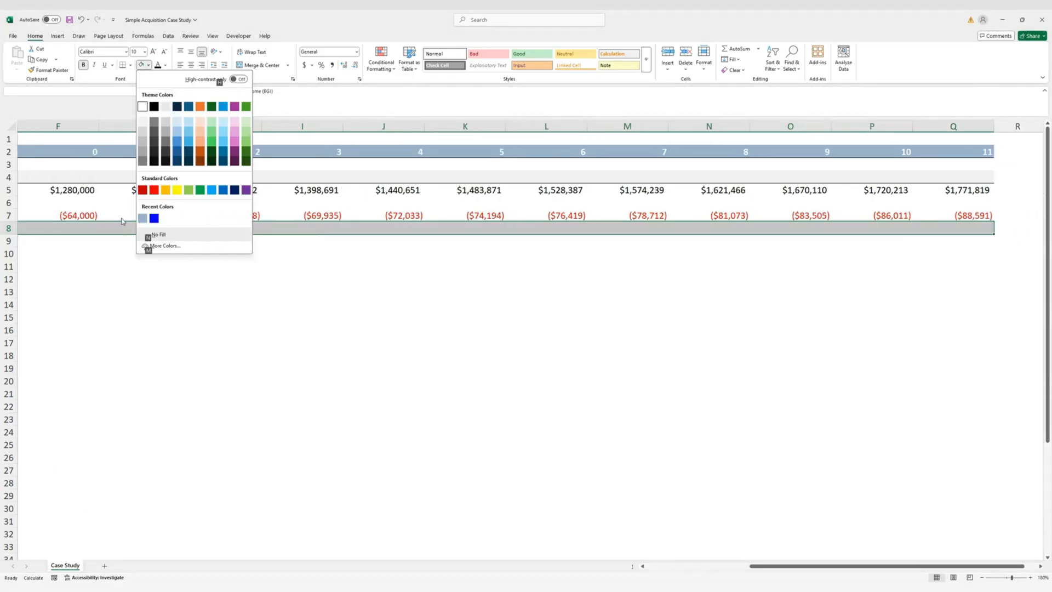
pyautogui.click(179, 121)
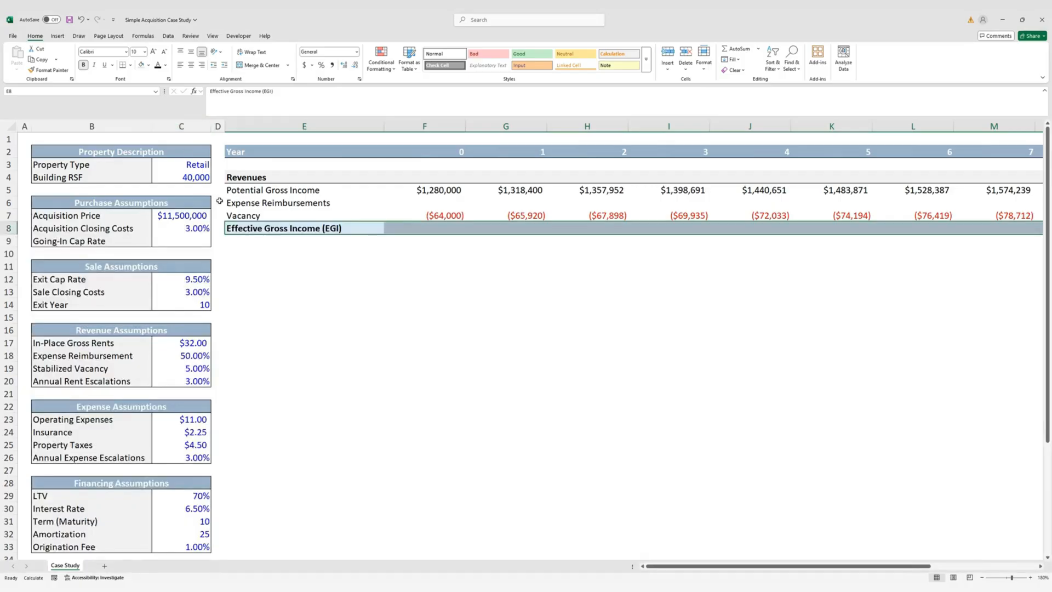
# Review the Vacancy row, then select the year 0 revenue figures to check their sum
pyautogui.click(248, 213)
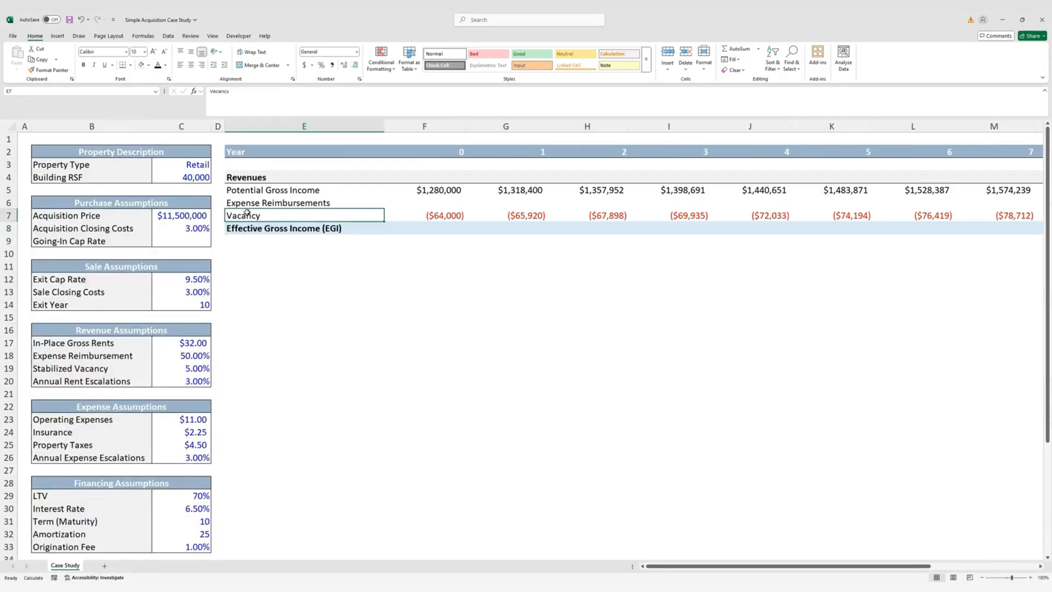
pyautogui.hotkey('ctrl', 'shift', 'Right')
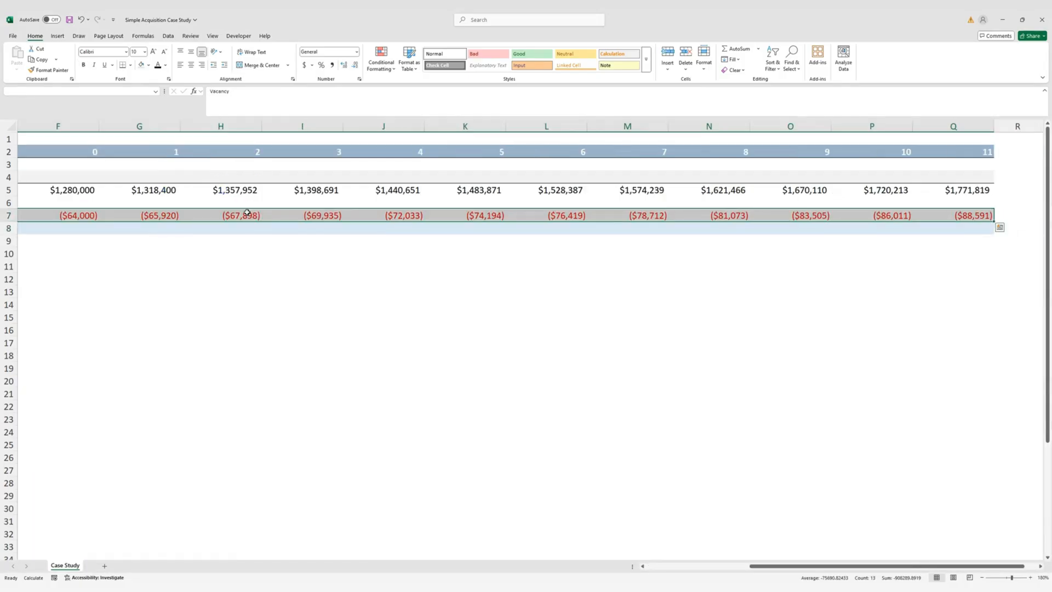
pyautogui.press('alt')
pyautogui.press('Escape')
pyautogui.hotkey('ctrl', 'BackSpace')
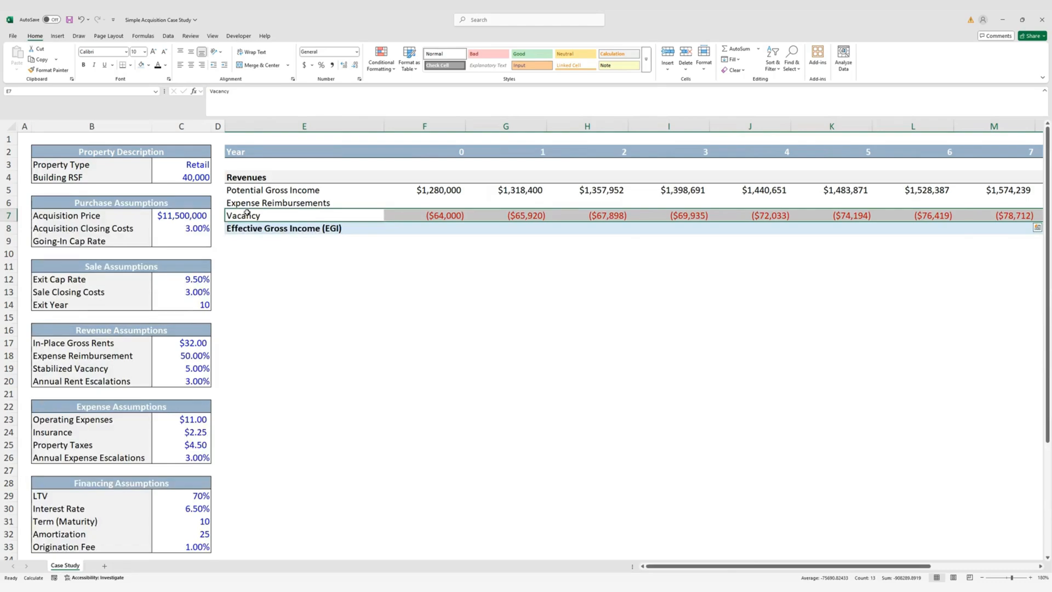
pyautogui.press('Down')
pyautogui.press('Right')
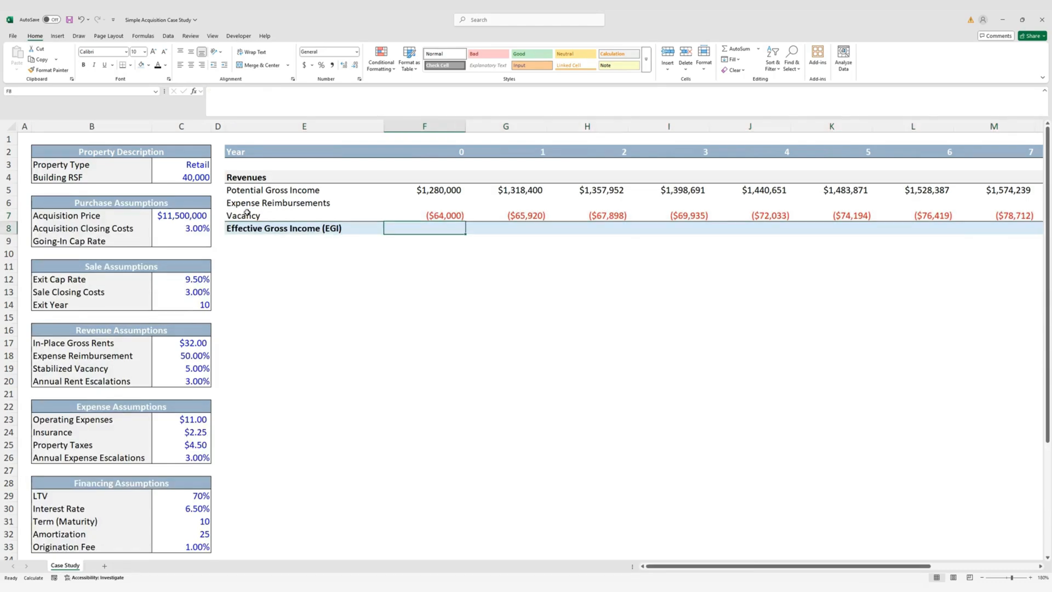
pyautogui.moveTo(433, 189); pyautogui.dragTo(434, 222)
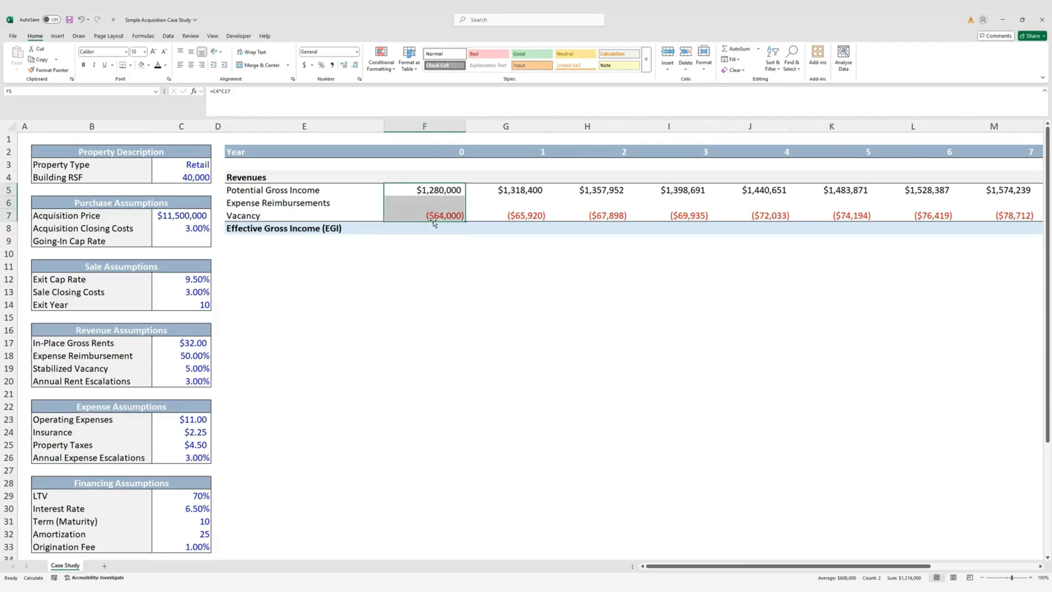
# Enter a bold =SUM(F5:F7) in F8, giving $1,216,000 for year 0
pyautogui.click(435, 228)
pyautogui.write('=su')
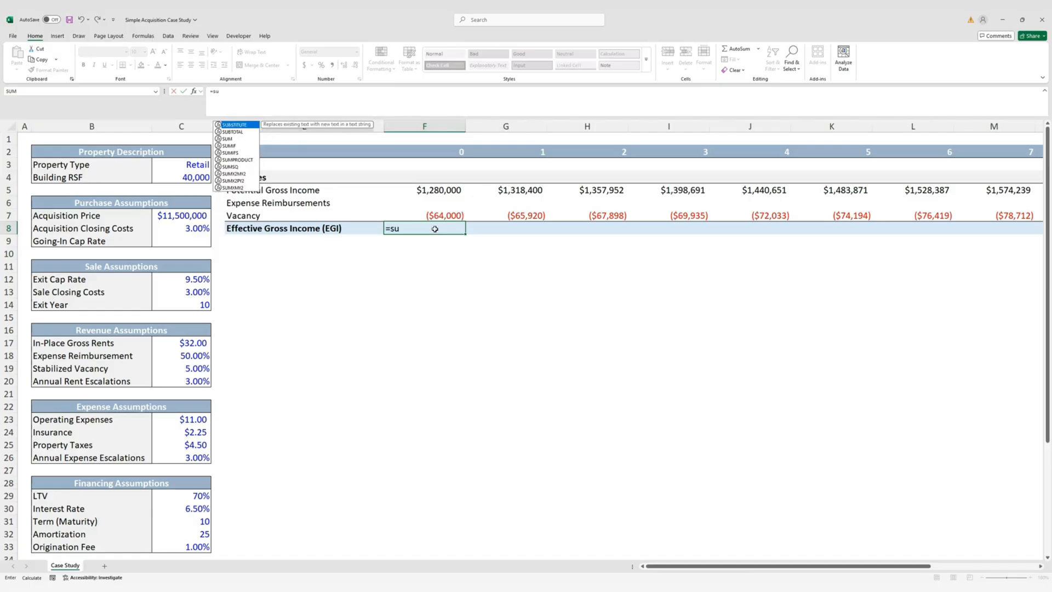
pyautogui.write('m')
pyautogui.press('Tab')
pyautogui.press('Up')
pyautogui.hotkey('shift', 'Up')
pyautogui.hotkey('shift', 'Up')
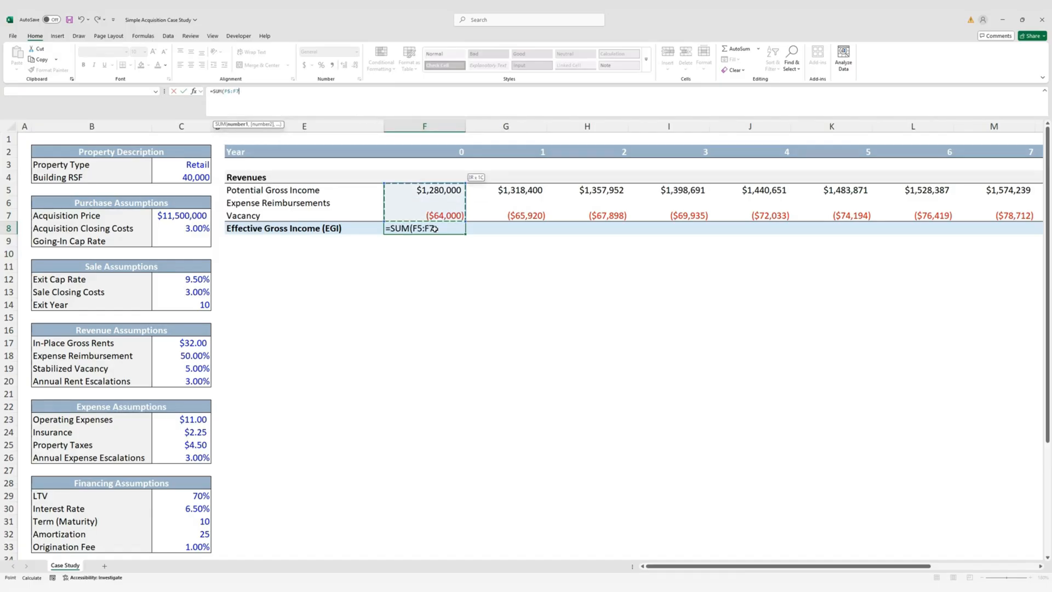
pyautogui.hotkey('ctrl', 'Return')
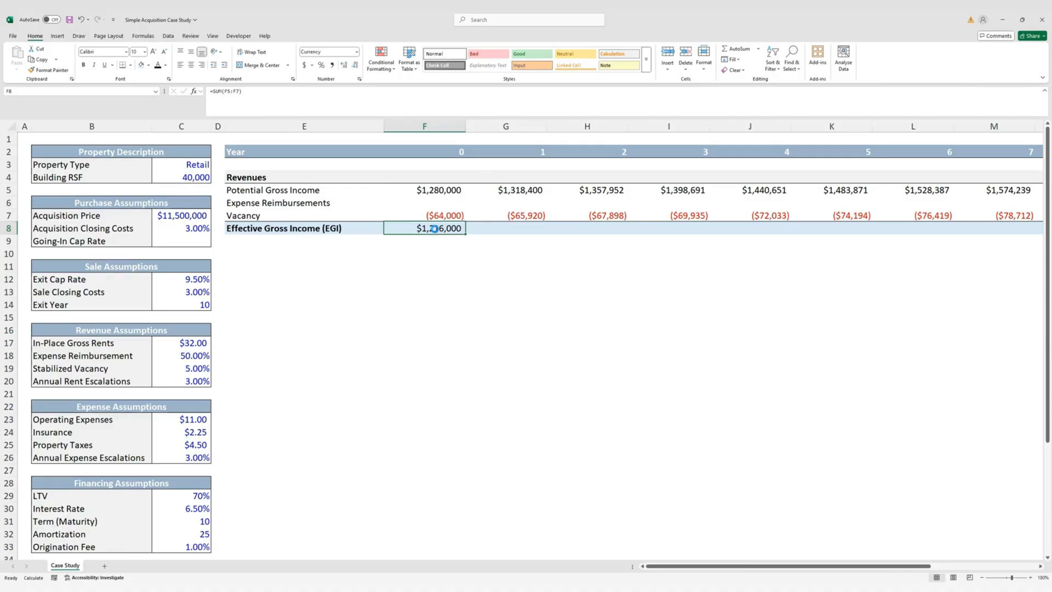
pyautogui.hotkey('ctrl', 'b')
# Fill the EGI total right across F8:Q8, reaching $1,683,228 in year 11
pyautogui.hotkey('shift', 'Right')
pyautogui.hotkey('shift', 'Right')
pyautogui.hotkey('shift', 'Right')
pyautogui.hotkey('shift', 'Right')
pyautogui.hotkey('shift', 'Right')
pyautogui.hotkey('shift', 'Right')
pyautogui.hotkey('shift', 'Right')
pyautogui.hotkey('shift', 'Right')
pyautogui.hotkey('shift', 'Right')
pyautogui.hotkey('shift', 'Right')
pyautogui.hotkey('shift', 'Right')
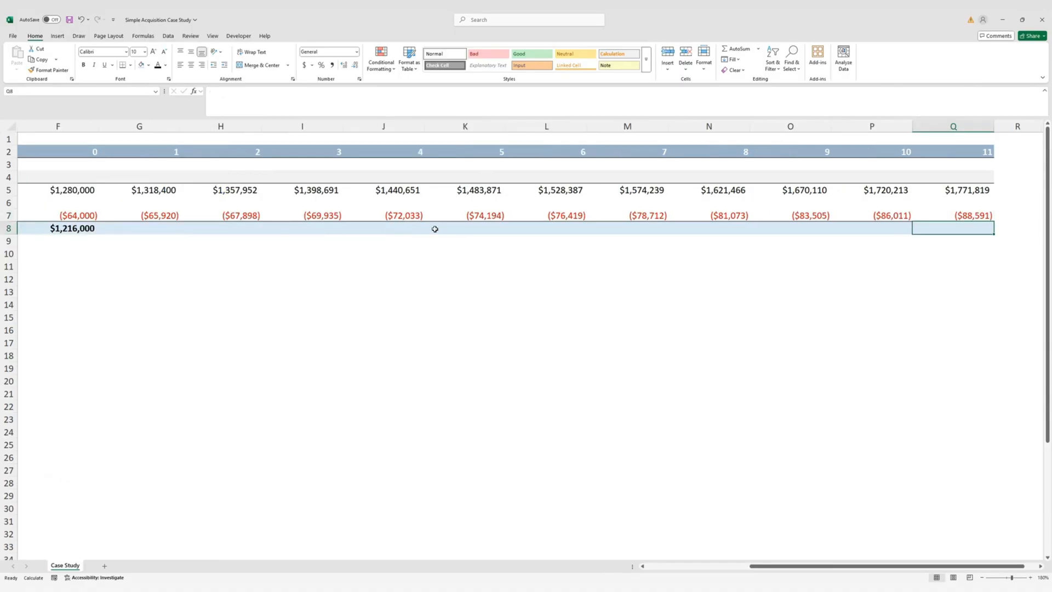
pyautogui.hotkey('ctrl', 'r')
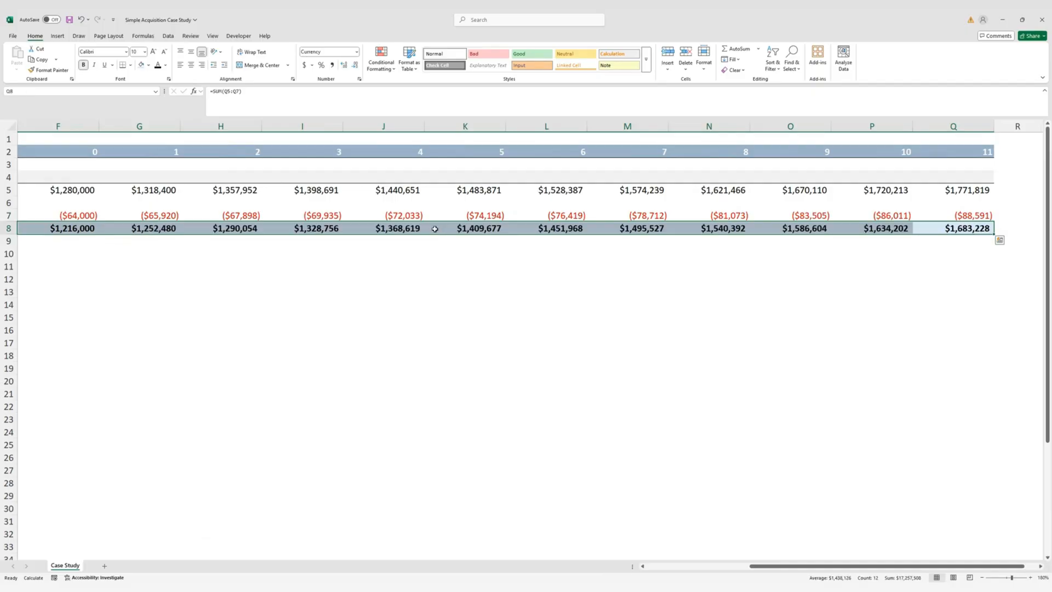
pyautogui.press('Left')
pyautogui.press('Left')
pyautogui.press('Left')
pyautogui.press('Right')
pyautogui.press('Right')
pyautogui.press('Down')
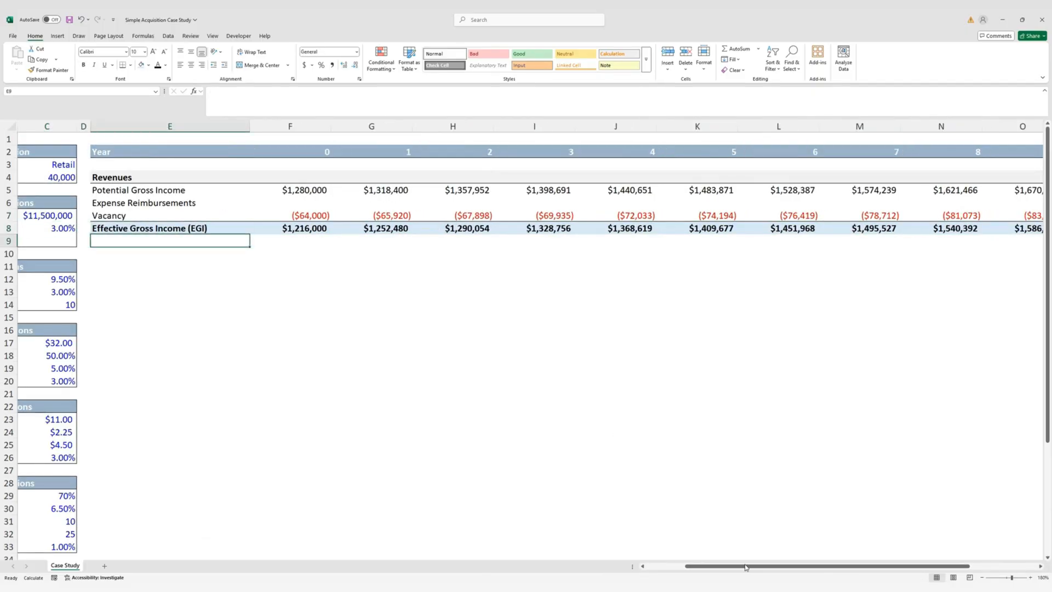
pyautogui.moveTo(747, 568); pyautogui.dragTo(680, 562)
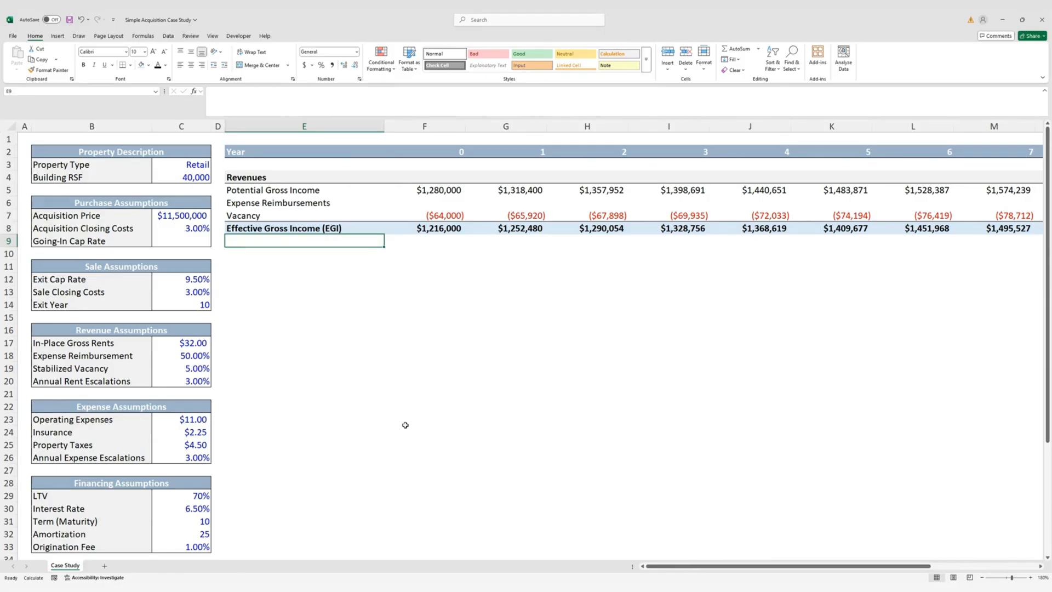
# Enter '% Growth' in E9 in italics with an increased indent
pyautogui.write('%')
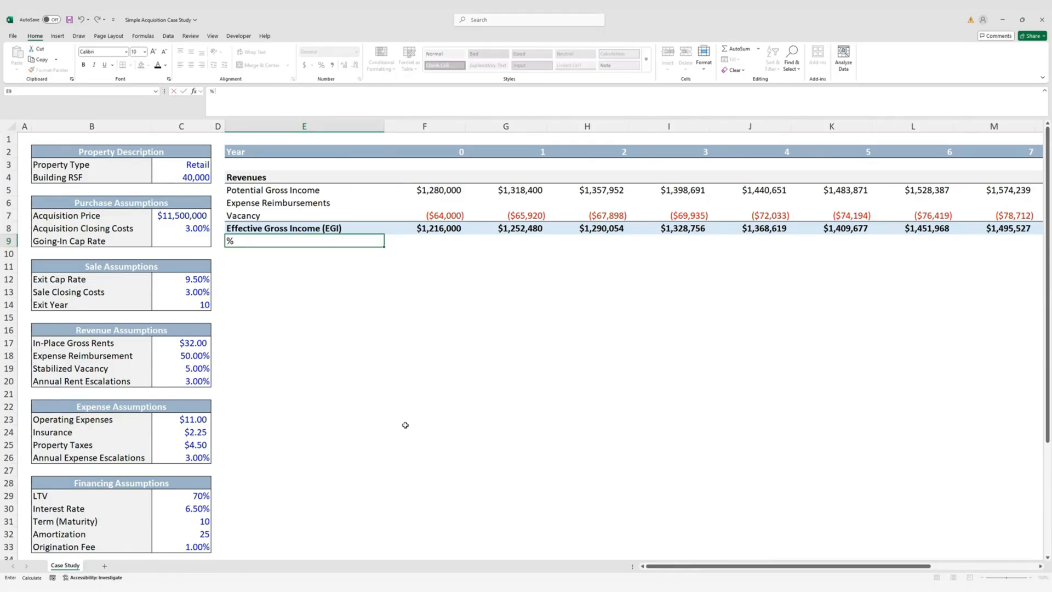
pyautogui.write(' Growth')
pyautogui.hotkey('ctrl', 'Return')
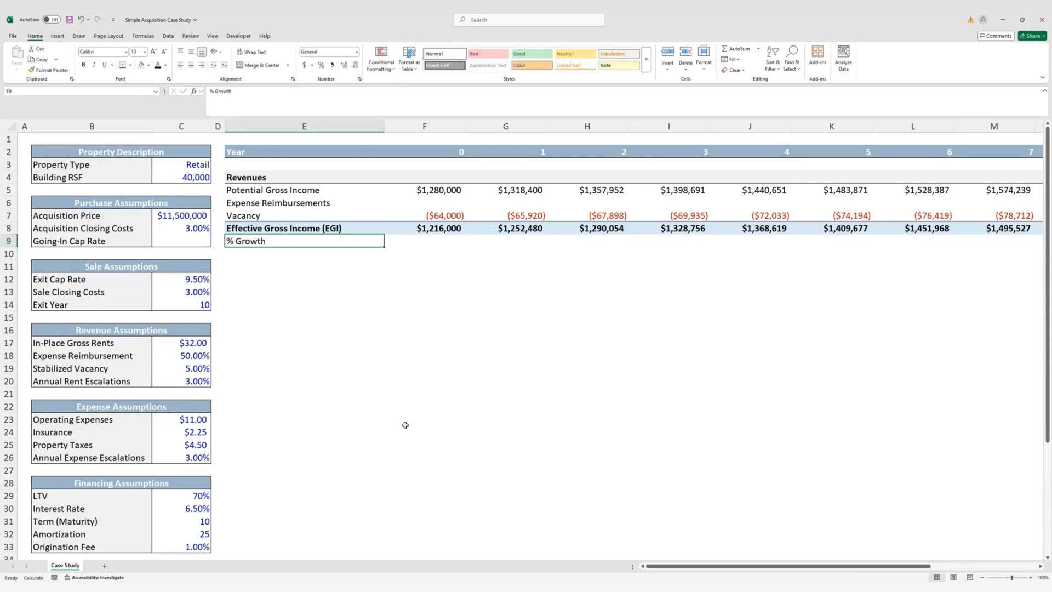
pyautogui.hotkey('ctrl', 'i')
pyautogui.press('alt')
pyautogui.press('h')
pyautogui.press('6')
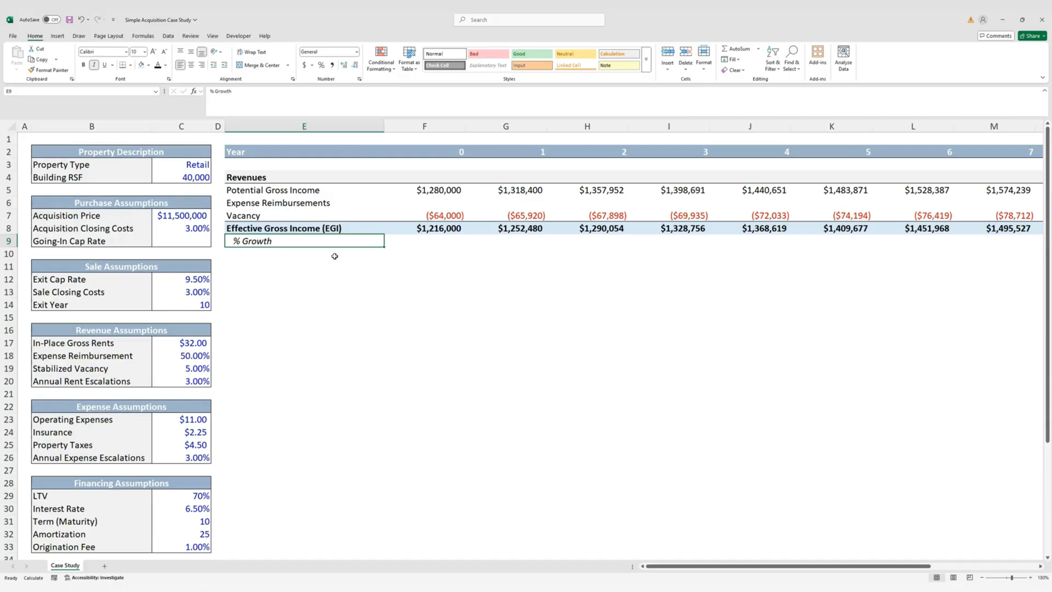
pyautogui.press('Right')
pyautogui.press('Right')
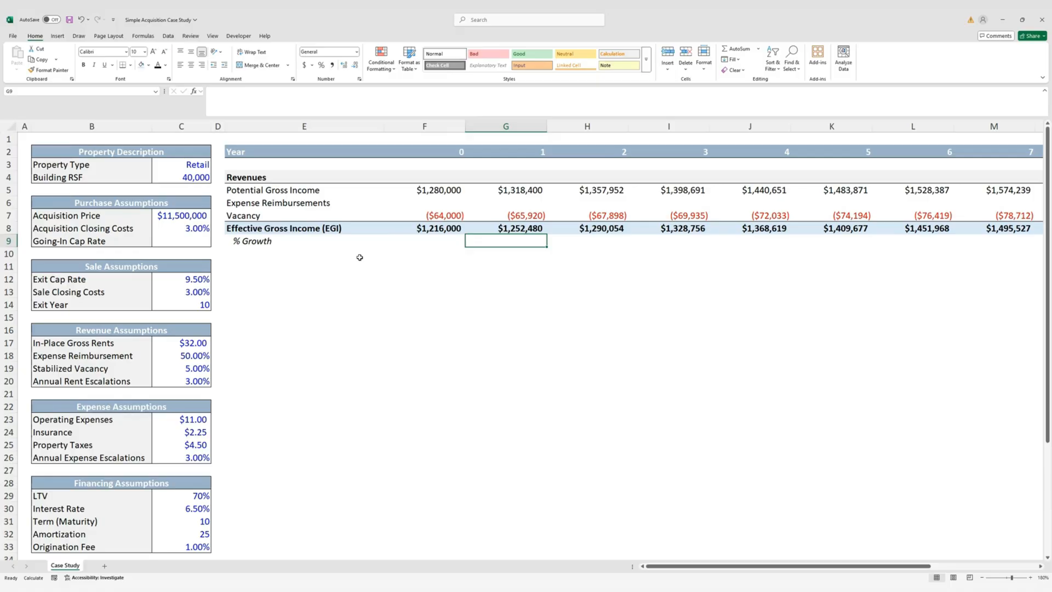
# Enter the year 1 growth formula =G8/F8-1 in G9
pyautogui.write('=')
pyautogui.press('Up')
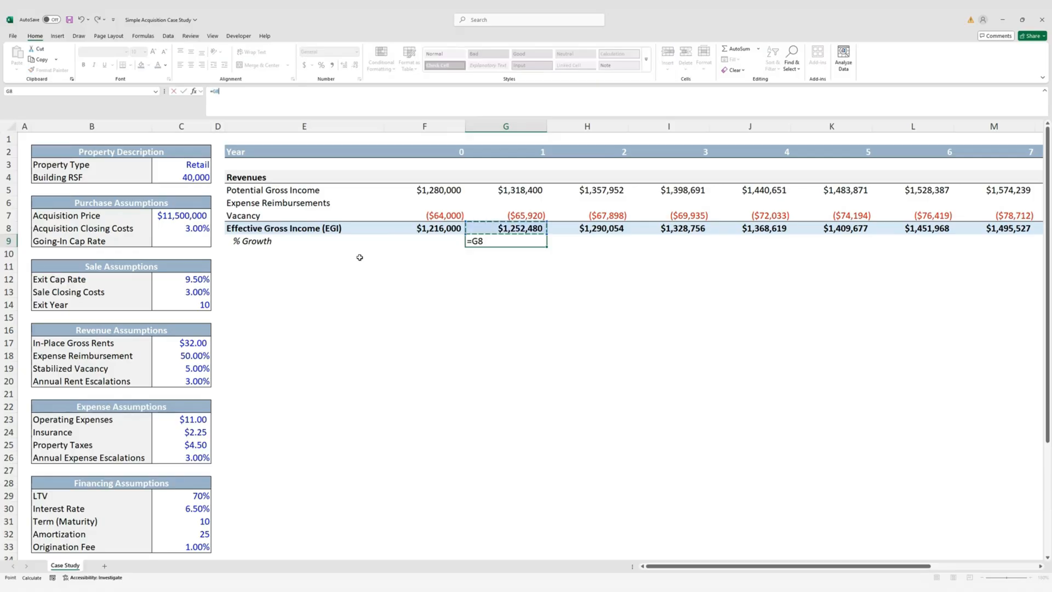
pyautogui.write('/')
pyautogui.press('Left')
pyautogui.press('Up')
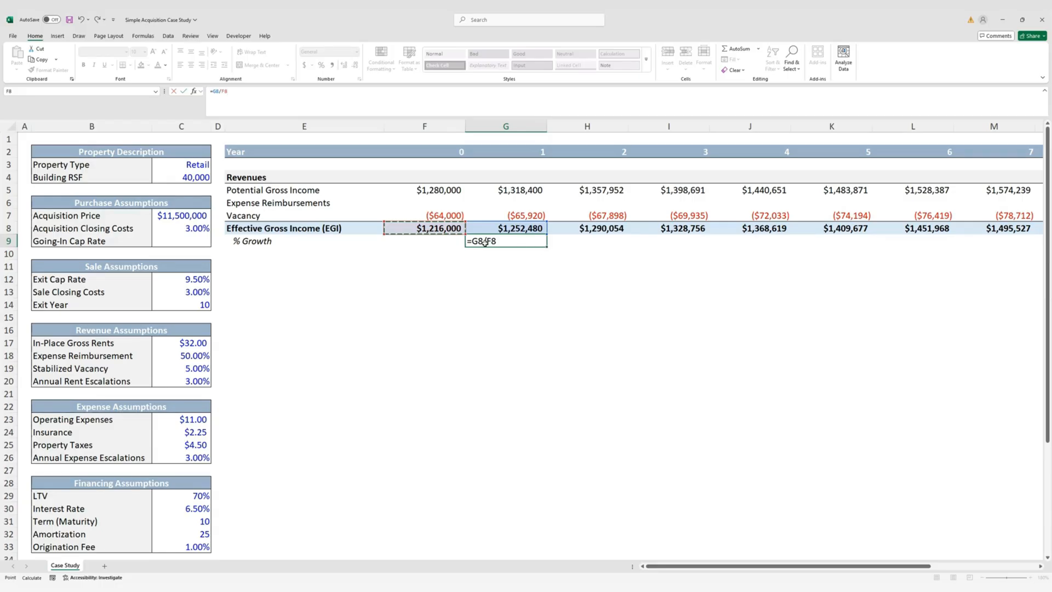
pyautogui.write('-1')
pyautogui.hotkey('ctrl', 'Return')
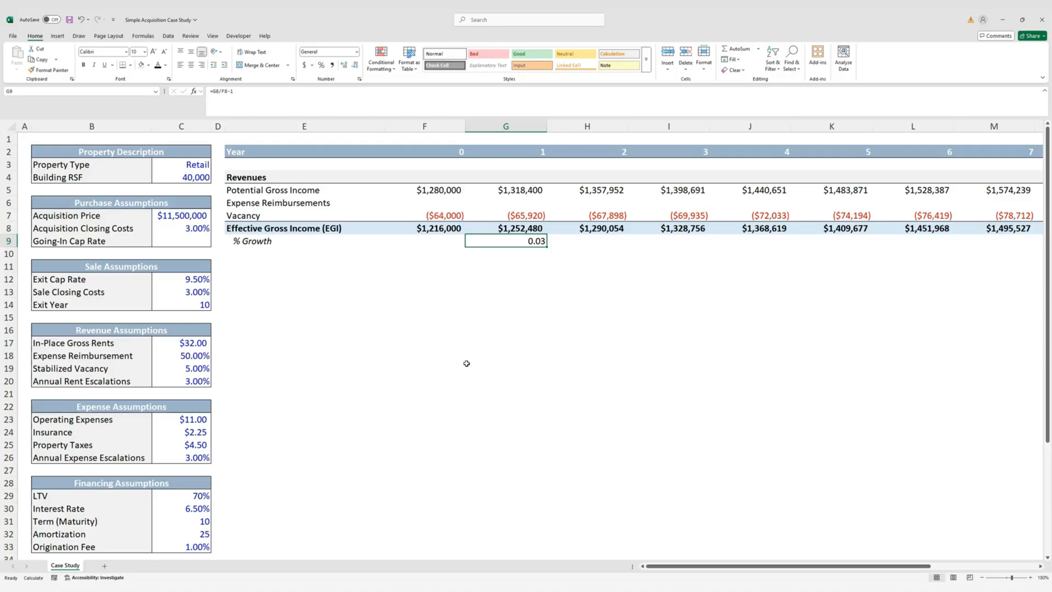
# Format the growth cell as an italic percentage with two decimals, showing 3.00%
pyautogui.hotkey('ctrl', 'shift', '%')
pyautogui.hotkey('alt', 'h')
pyautogui.press('0')
pyautogui.hotkey('alt', 'h')
pyautogui.press('0')
pyautogui.hotkey('ctrl', 'i')
# Fill the growth formula across G9:Q9 for years 1 to 11
pyautogui.press('Up')
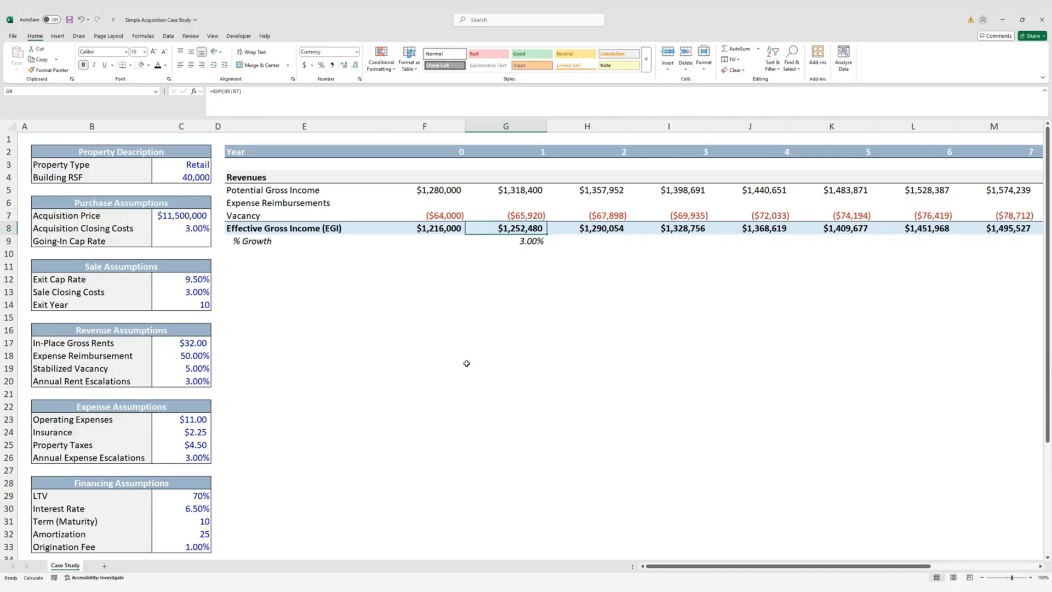
pyautogui.hotkey('ctrl', 'Right')
pyautogui.press('Down')
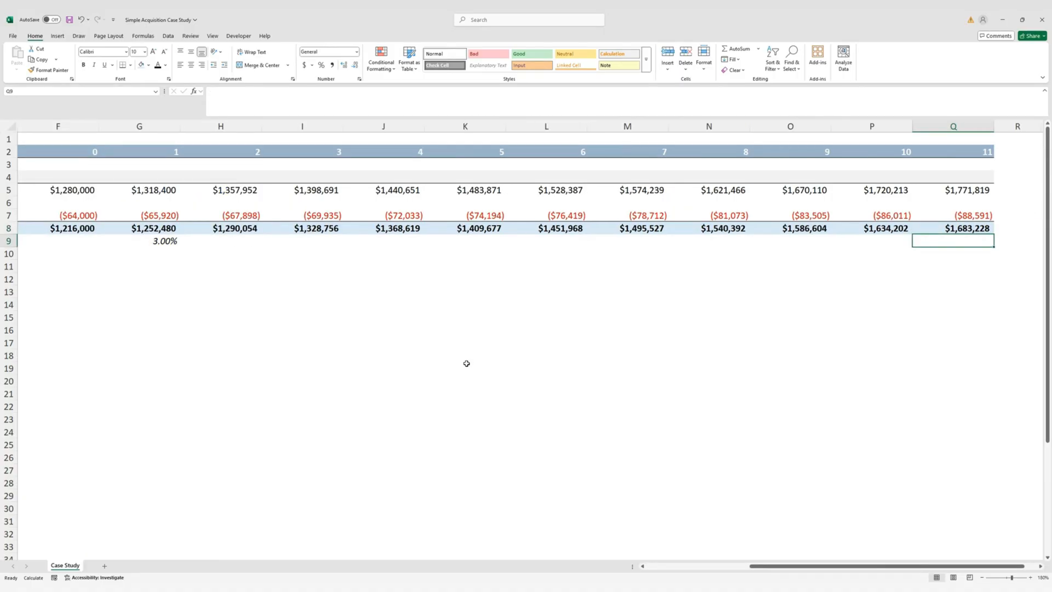
pyautogui.hotkey('ctrl', 'shift', 'Left')
pyautogui.hotkey('ctrl', 'r')
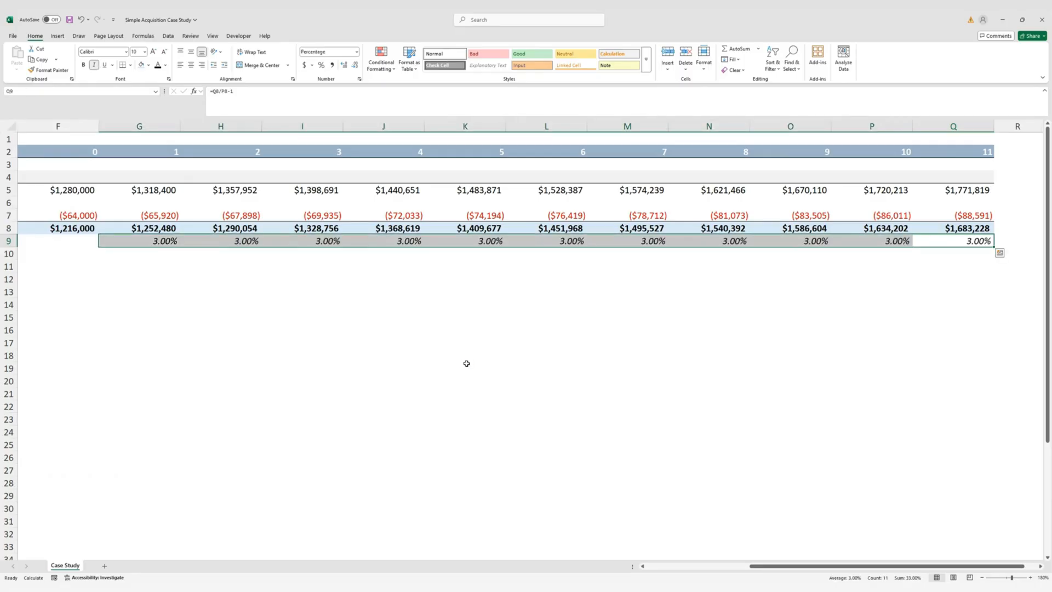
pyautogui.press('Left')
pyautogui.hotkey('ctrl', 'Left')
pyautogui.hotkey('ctrl', 'Left')
pyautogui.press('Home')
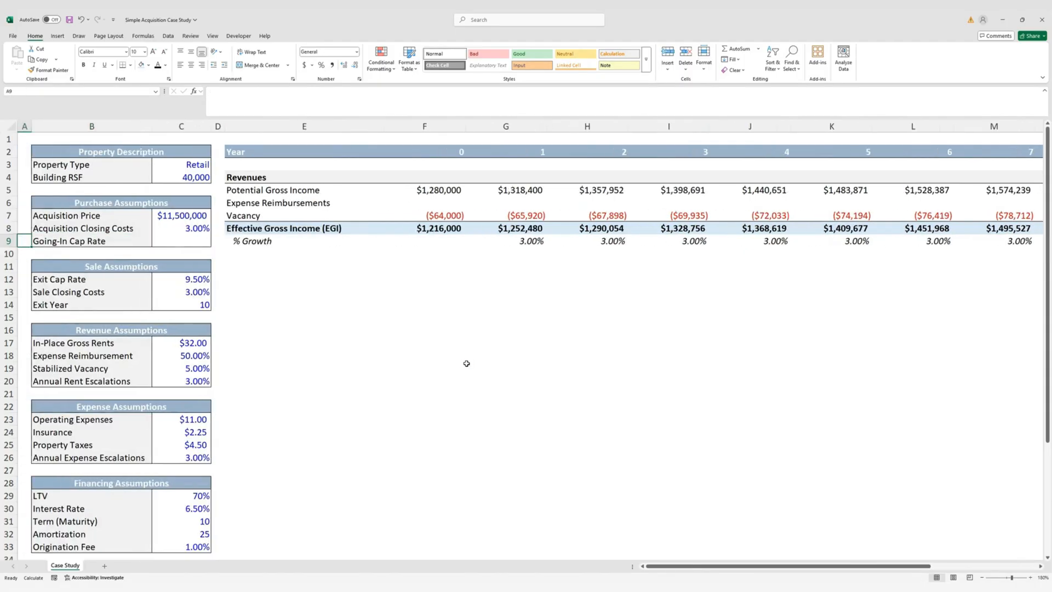
pyautogui.click(539, 241)
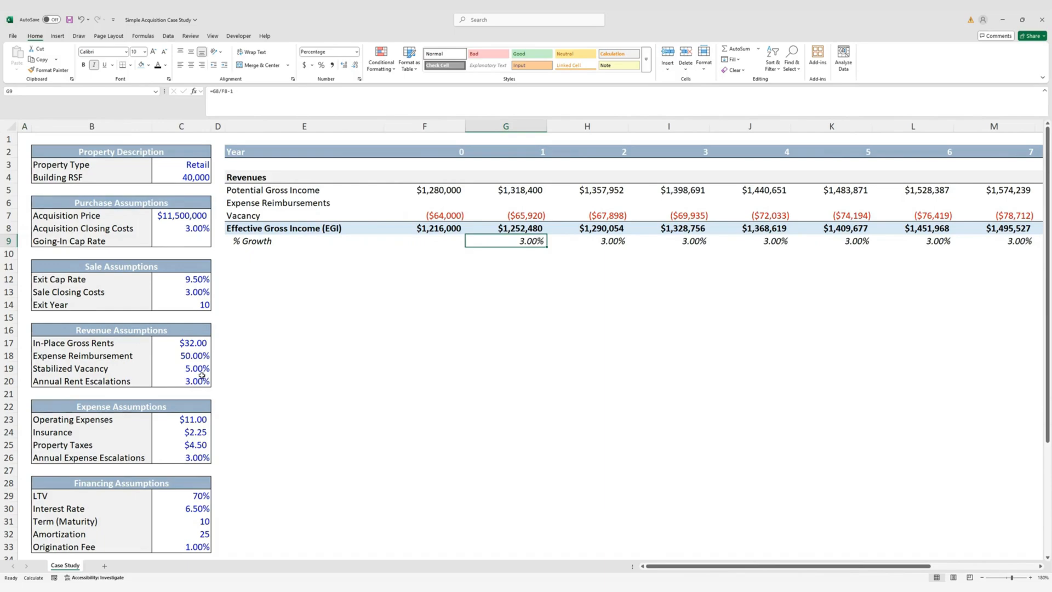
pyautogui.hotkey('ctrl', '[')
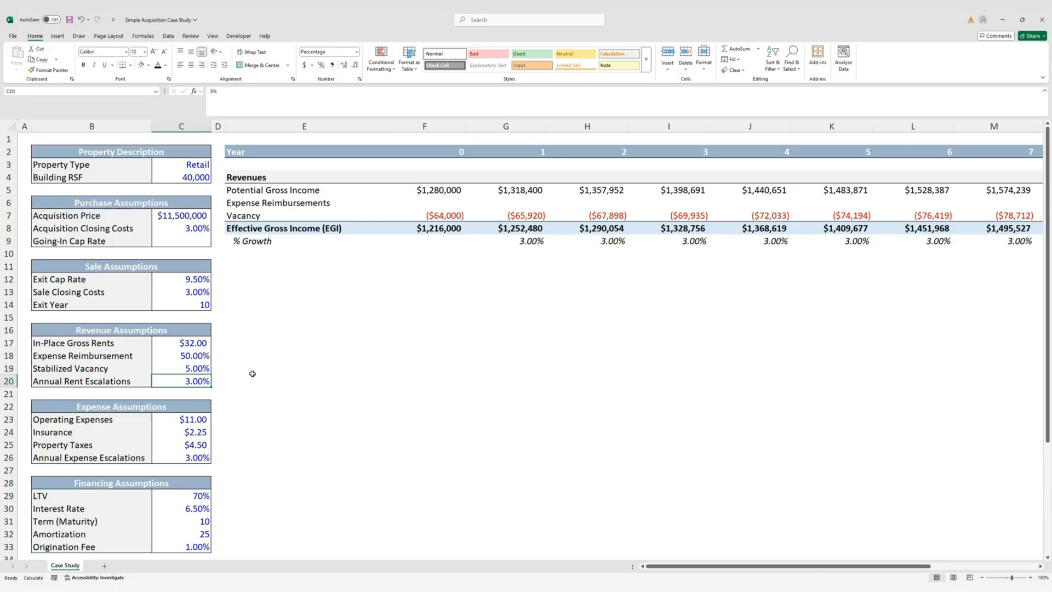
pyautogui.write('8')
pyautogui.hotkey('ctrl', 'Return')
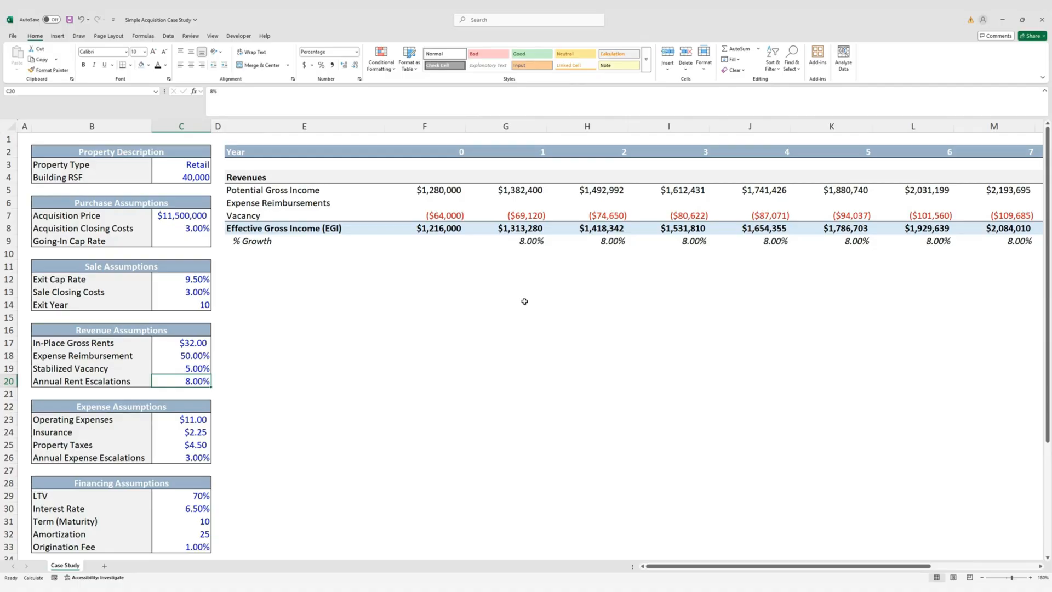
pyautogui.write('3')
pyautogui.hotkey('ctrl', 'Return')
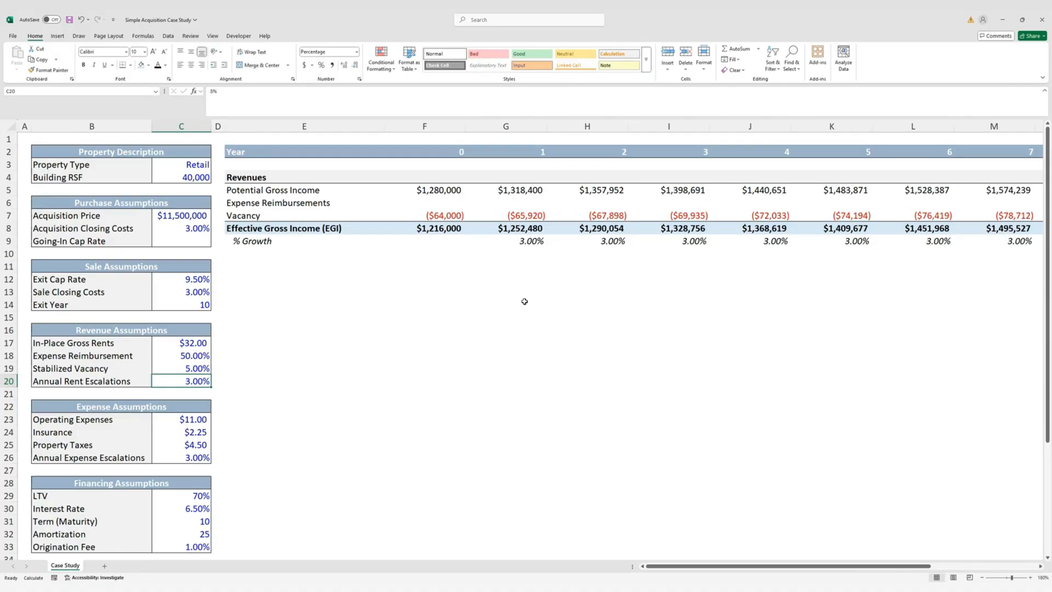
pyautogui.press('Right')
pyautogui.press('Right')
pyautogui.press('Up')
pyautogui.press('Up')
pyautogui.press('Up')
pyautogui.press('Up')
pyautogui.press('Up')
pyautogui.press('Up')
pyautogui.press('Up')
pyautogui.press('Up')
pyautogui.press('Up')
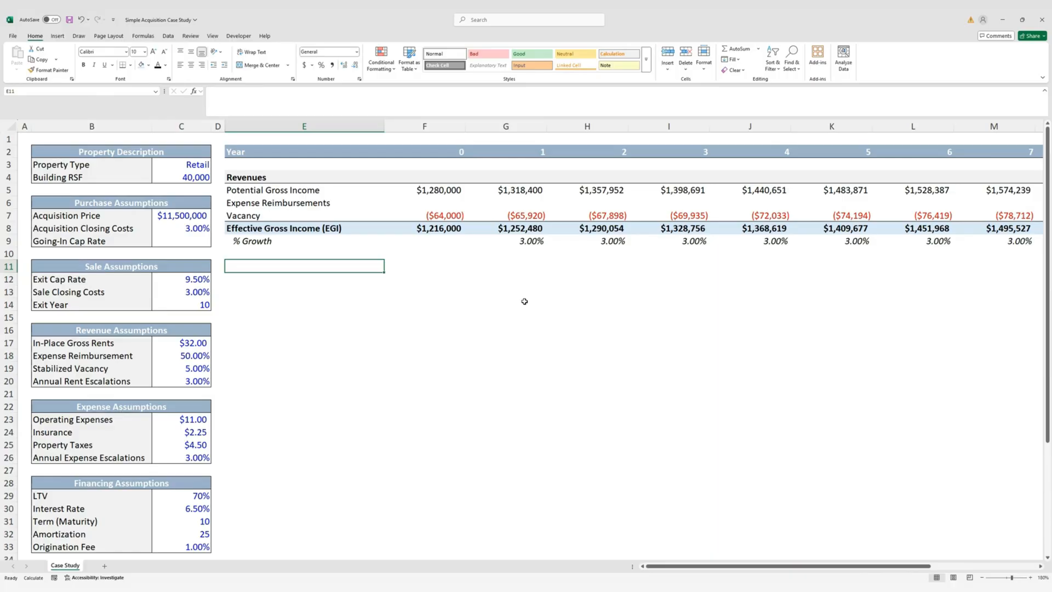
# Copy the Revenues block E4:Q8
pyautogui.press('Up')
pyautogui.press('Down')
pyautogui.press('Up')
pyautogui.press('Up')
pyautogui.press('Up')
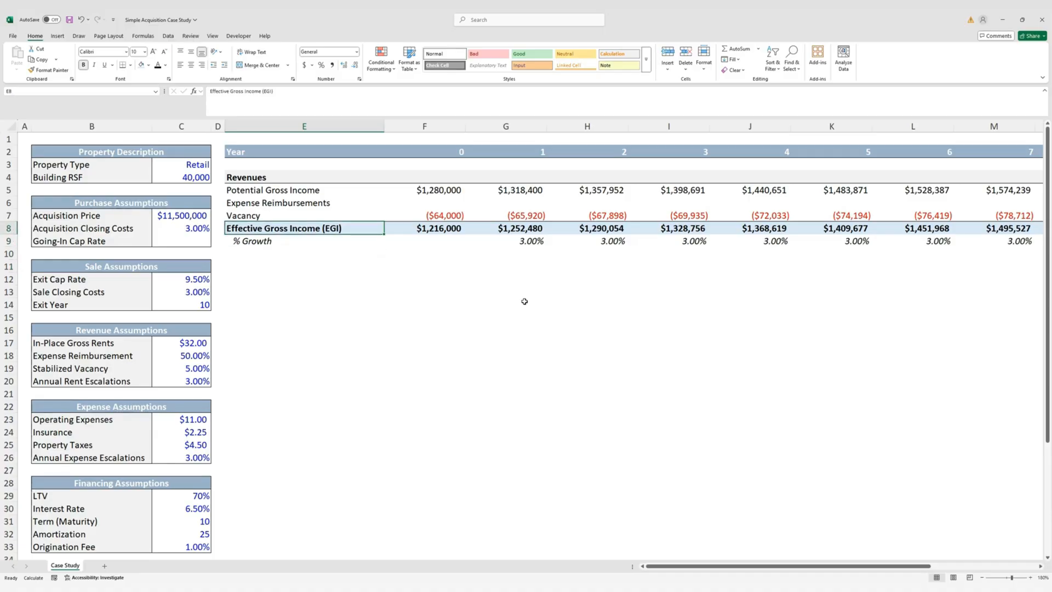
pyautogui.hotkey('ctrl', 'Right')
pyautogui.hotkey('shift', 'Up')
pyautogui.hotkey('shift', 'Up')
pyautogui.hotkey('shift', 'Up')
pyautogui.hotkey('shift', 'Up')
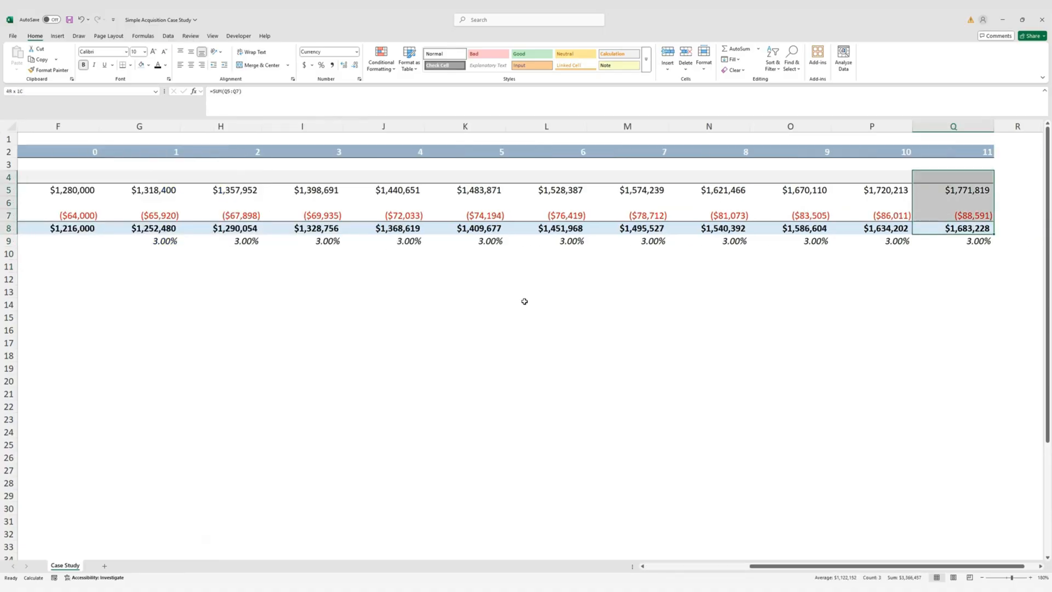
pyautogui.hotkey('ctrl', 'shift', 'Left')
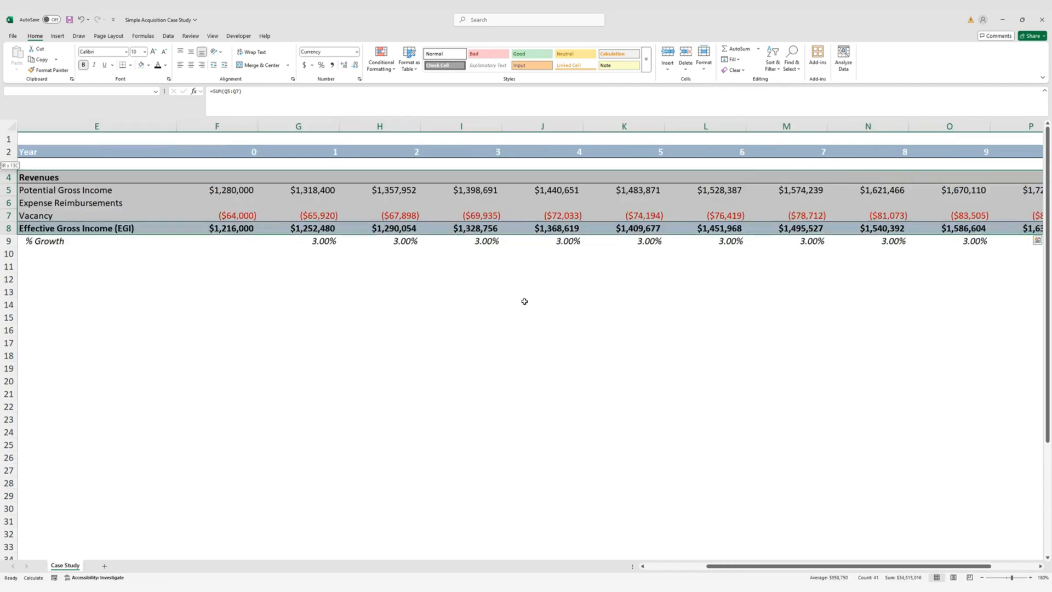
pyautogui.hotkey('ctrl', 'c')
# Paste the block at E11 and clear its contents, keeping the formatting
pyautogui.press('Left')
pyautogui.press('Left')
pyautogui.press('Left')
pyautogui.hotkey('ctrl', 'Left')
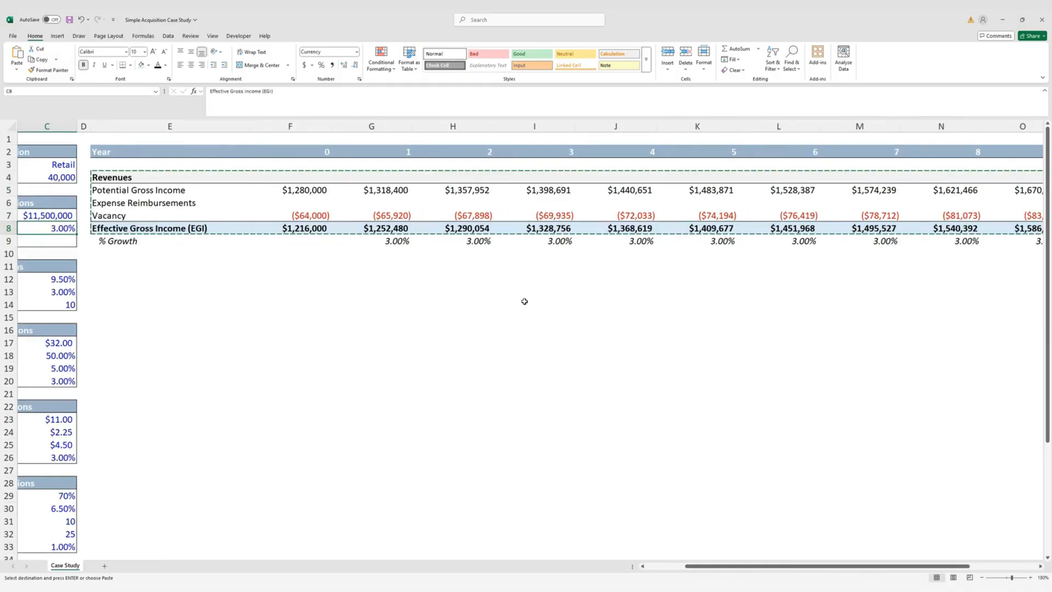
pyautogui.press('Left')
pyautogui.press('Down')
pyautogui.press('Down')
pyautogui.press('Down')
pyautogui.press('Right')
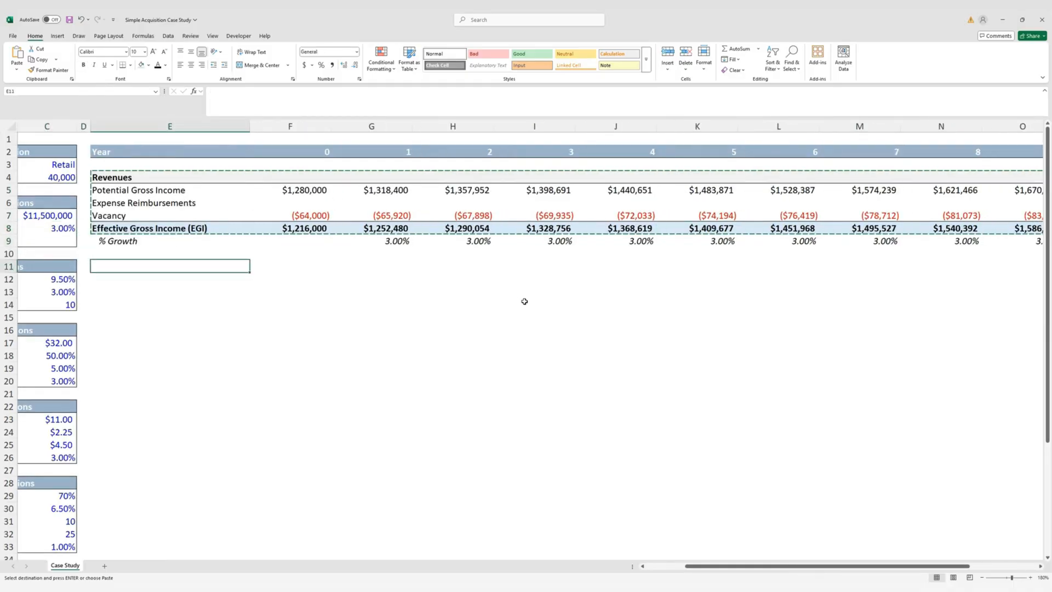
pyautogui.hotkey('ctrl', 'v')
pyautogui.press('Escape')
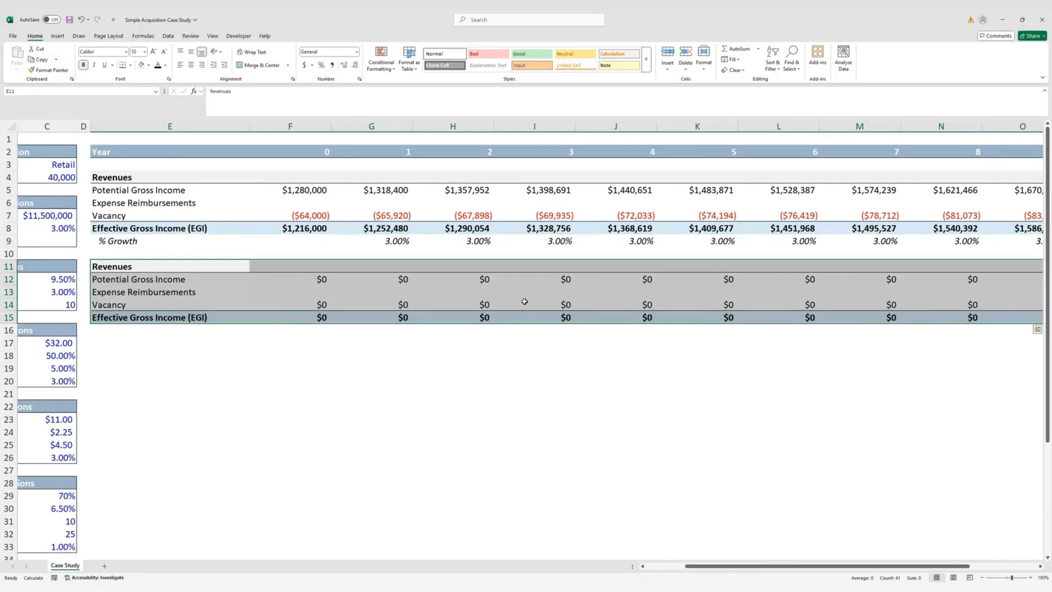
pyautogui.press('Delete')
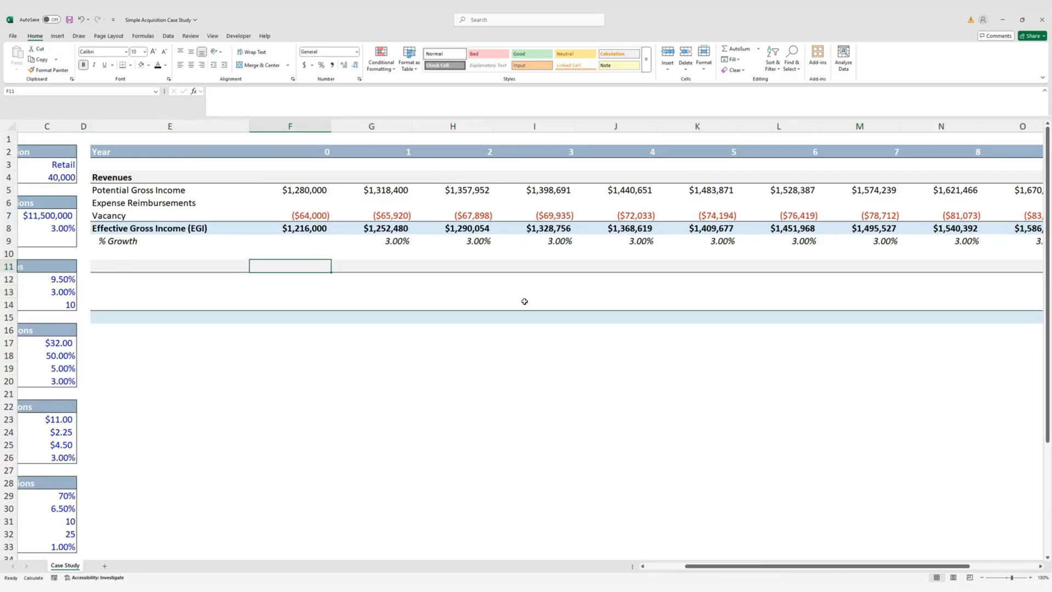
# Type the 'Expenses' section heading in E11
pyautogui.write('Exp')
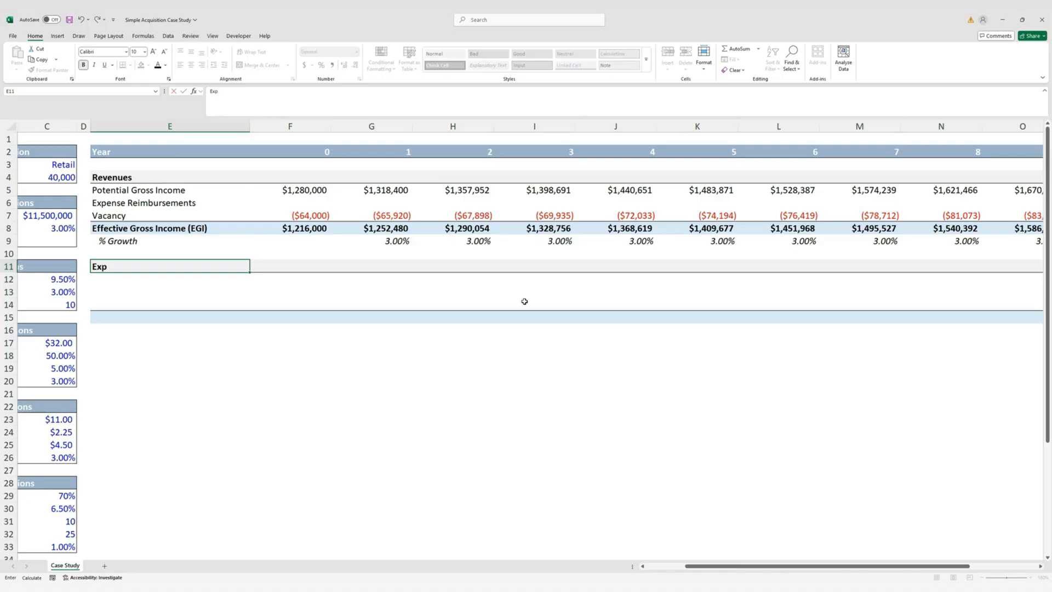
pyautogui.write('enses')
pyautogui.hotkey('ctrl', 'Return')
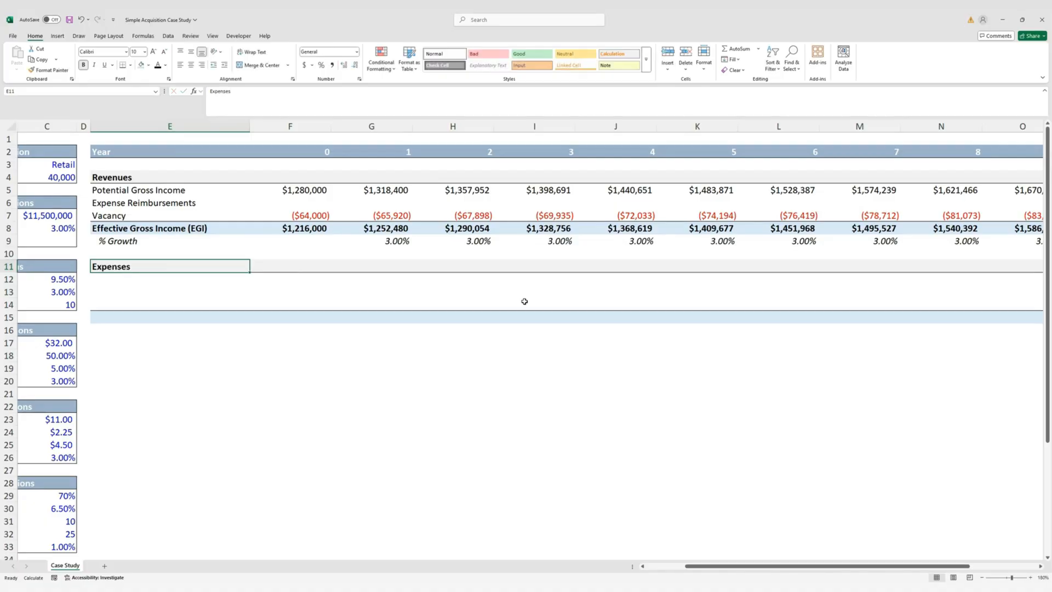
pyautogui.hscroll(-3, 525, 301)
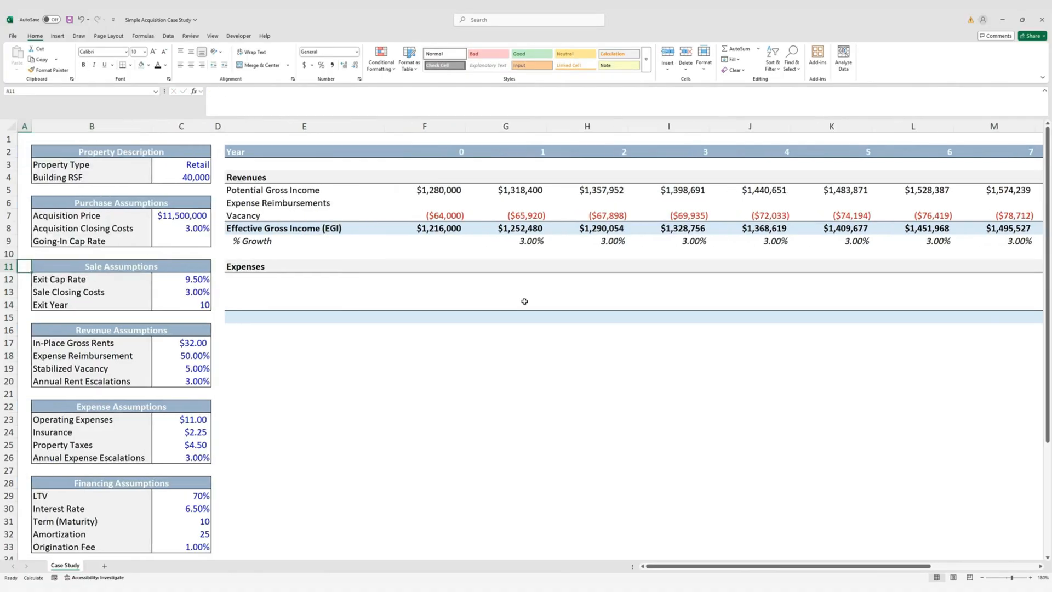
pyautogui.press('Down')
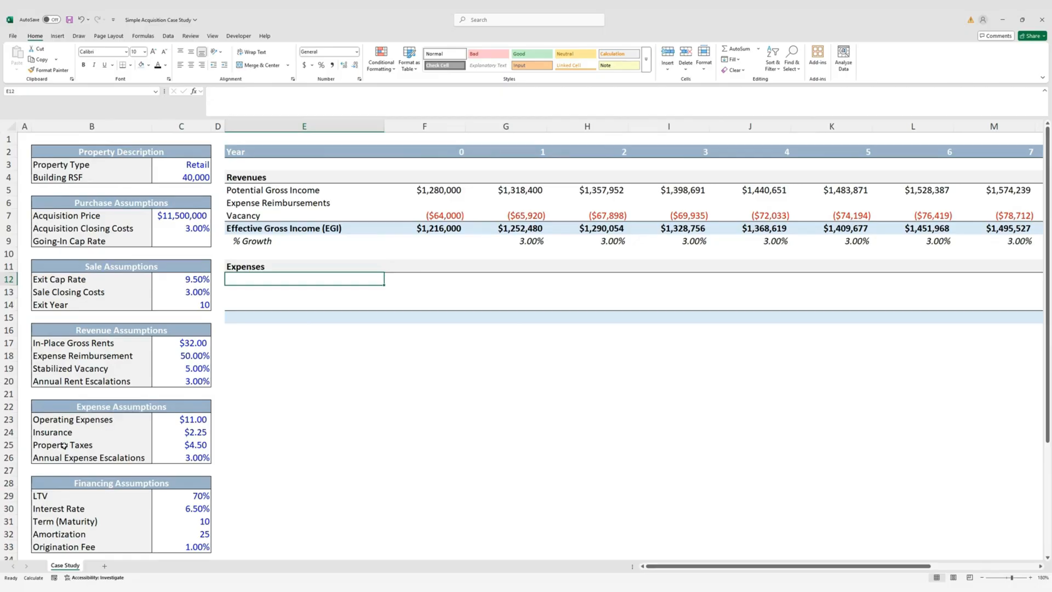
# Copy Operating Expenses, Insurance and Property Taxes from B23:B25 into E12:E14
pyautogui.click(85, 421)
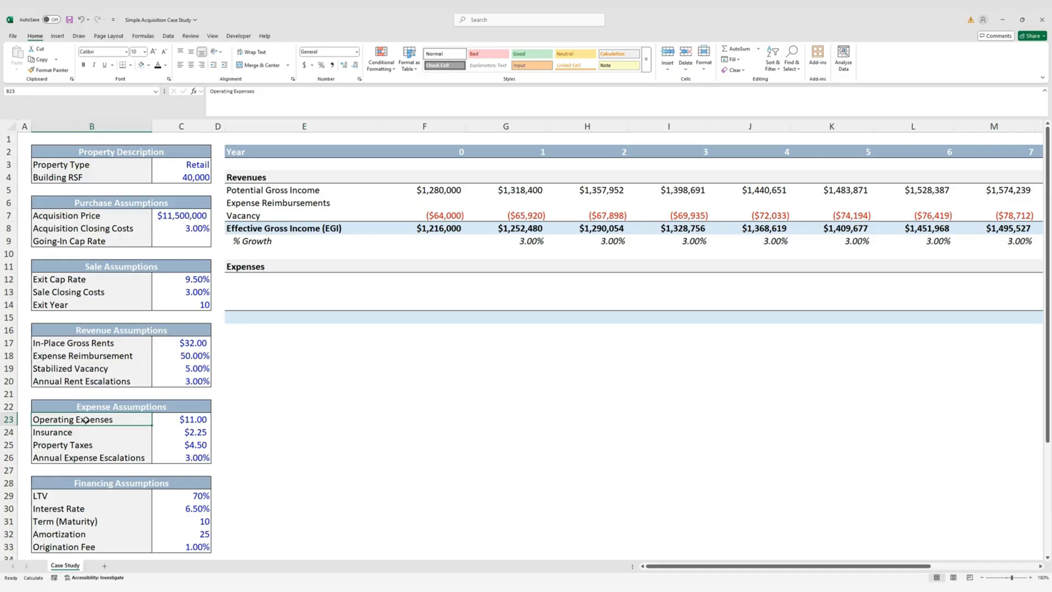
pyautogui.hotkey('shift', 'Down')
pyautogui.hotkey('shift', 'Down')
pyautogui.hotkey('ctrl', 'c')
pyautogui.press('Right')
pyautogui.press('Right')
pyautogui.press('Up')
pyautogui.press('Up')
pyautogui.press('Up')
pyautogui.press('Up')
pyautogui.press('Up')
pyautogui.press('Up')
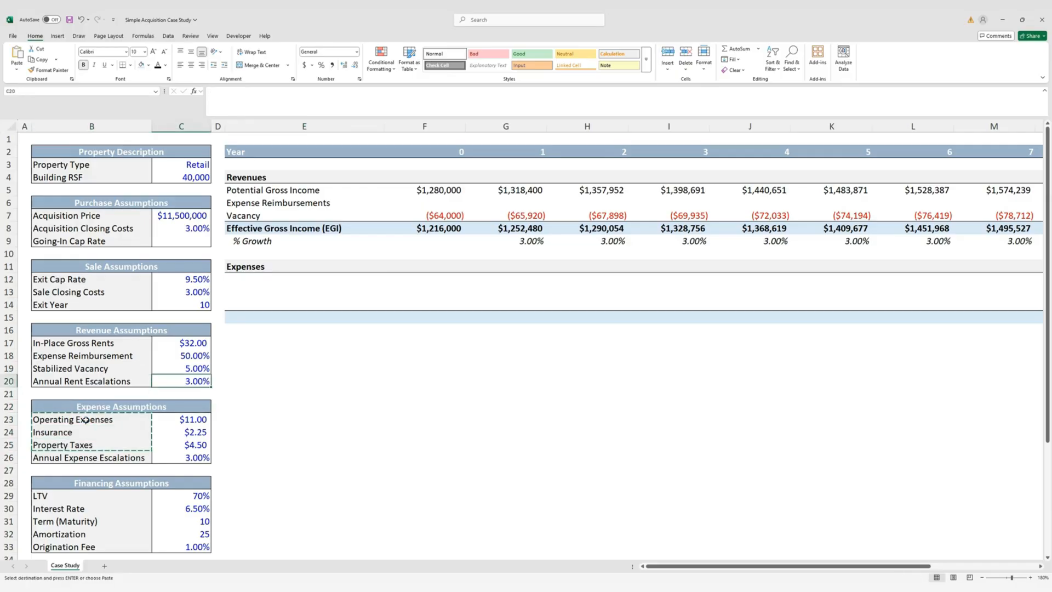
pyautogui.press('Right')
pyautogui.press('Up')
pyautogui.press('Up')
pyautogui.press('Up')
pyautogui.press('Up')
pyautogui.press('Up')
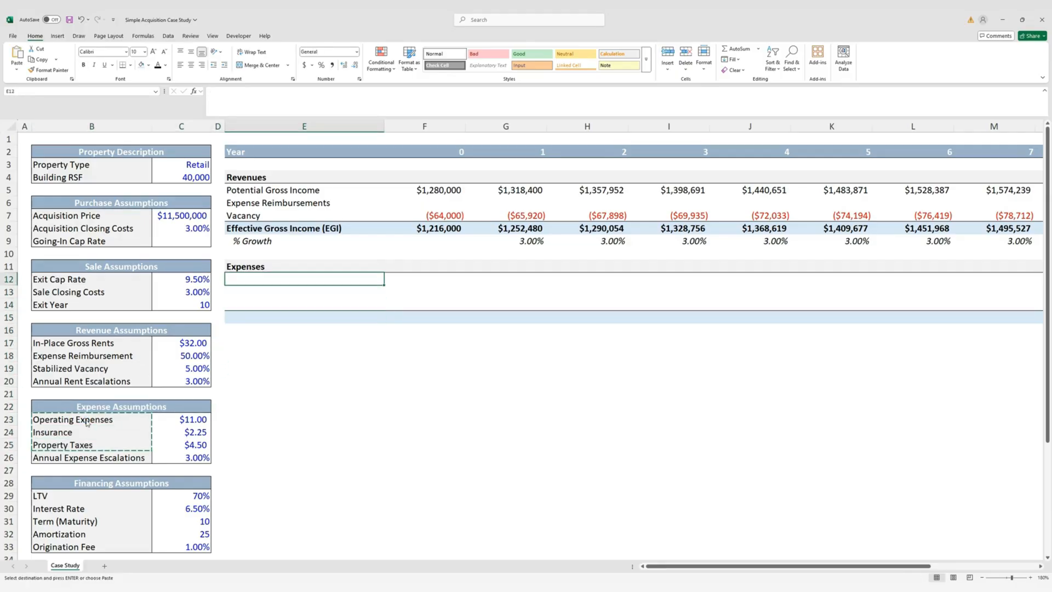
pyautogui.hotkey('ctrl', 'v')
pyautogui.press('Down')
# Add a 'Total Expenses' label in E15
pyautogui.press('Down')
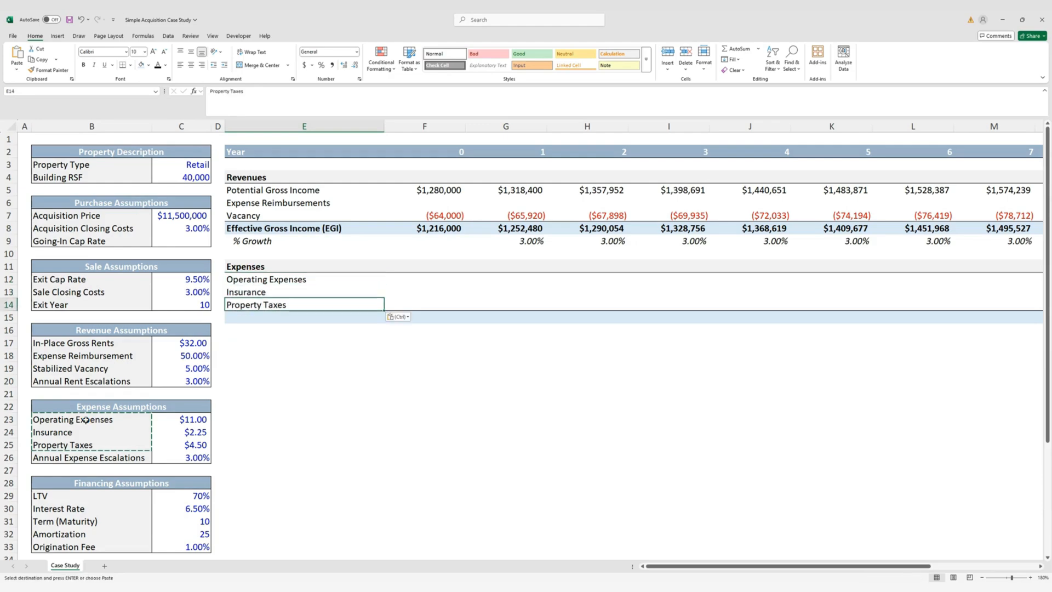
pyautogui.press('Escape')
pyautogui.press('Down')
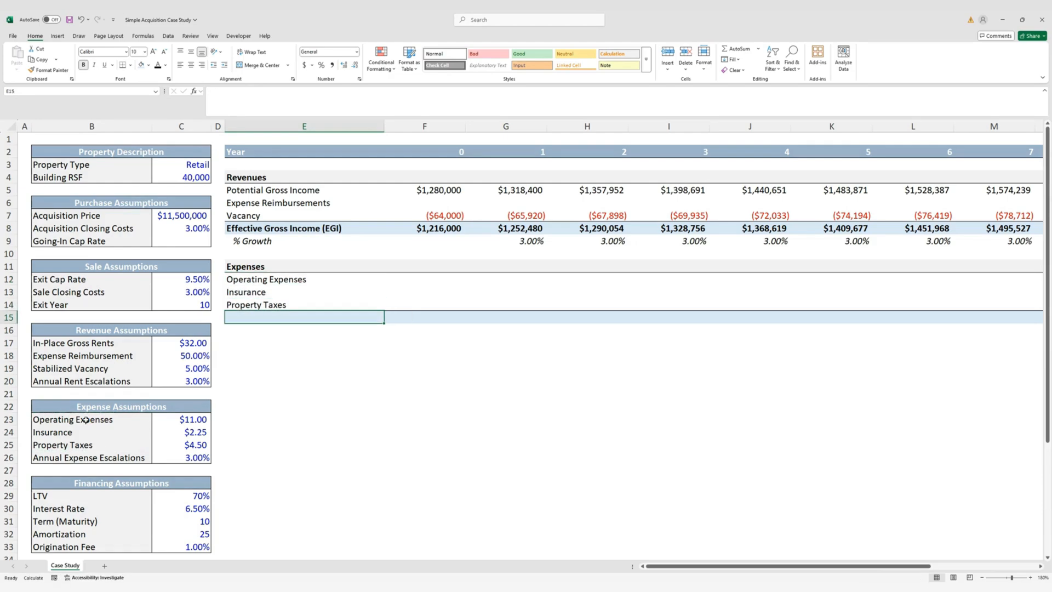
pyautogui.write('Total Expenses')
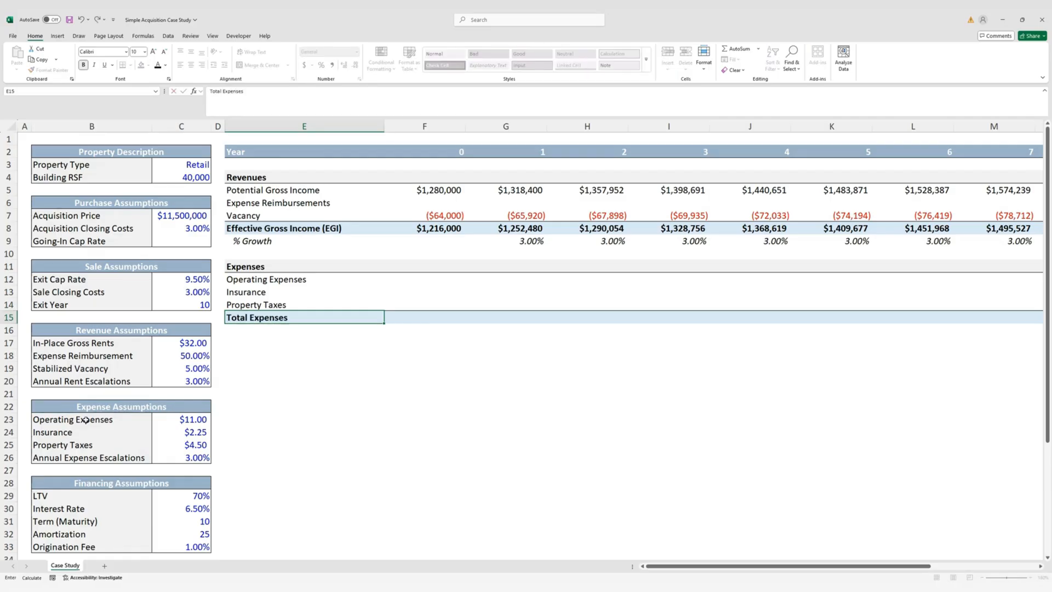
pyautogui.hotkey('ctrl', 'Return')
pyautogui.press('Right')
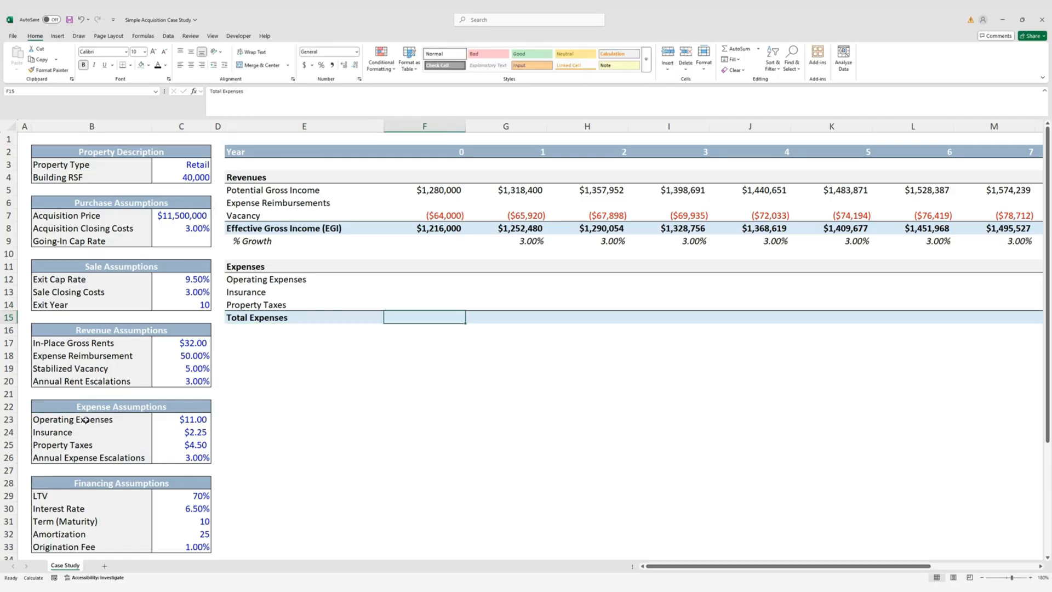
pyautogui.press('Up')
pyautogui.press('Up')
pyautogui.press('Up')
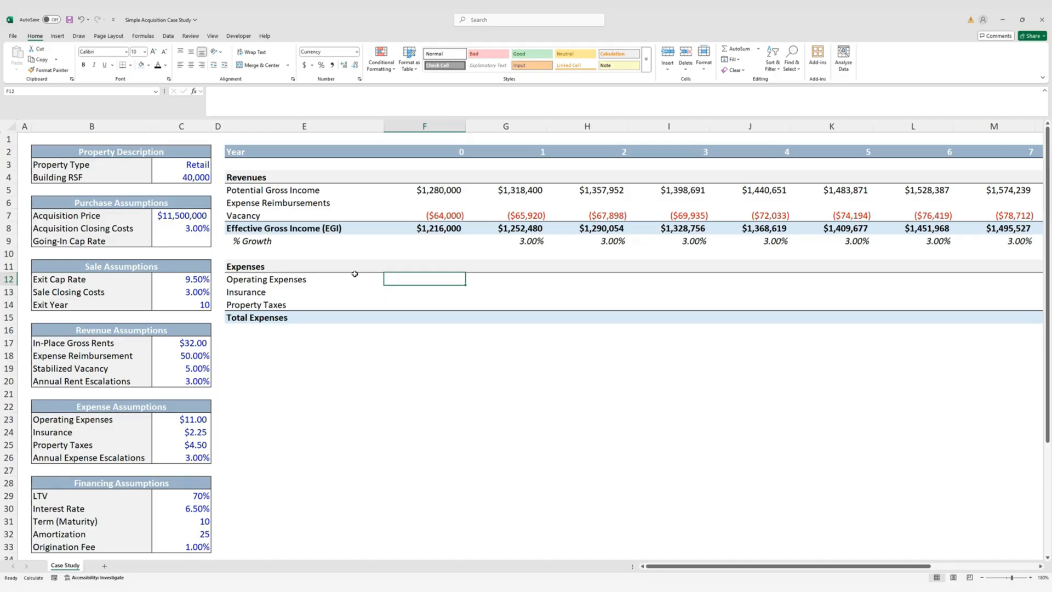
# Enter =-$C$4*C23 in F12 and fill it down through F14 for year 0 expense lines
pyautogui.write('=-')
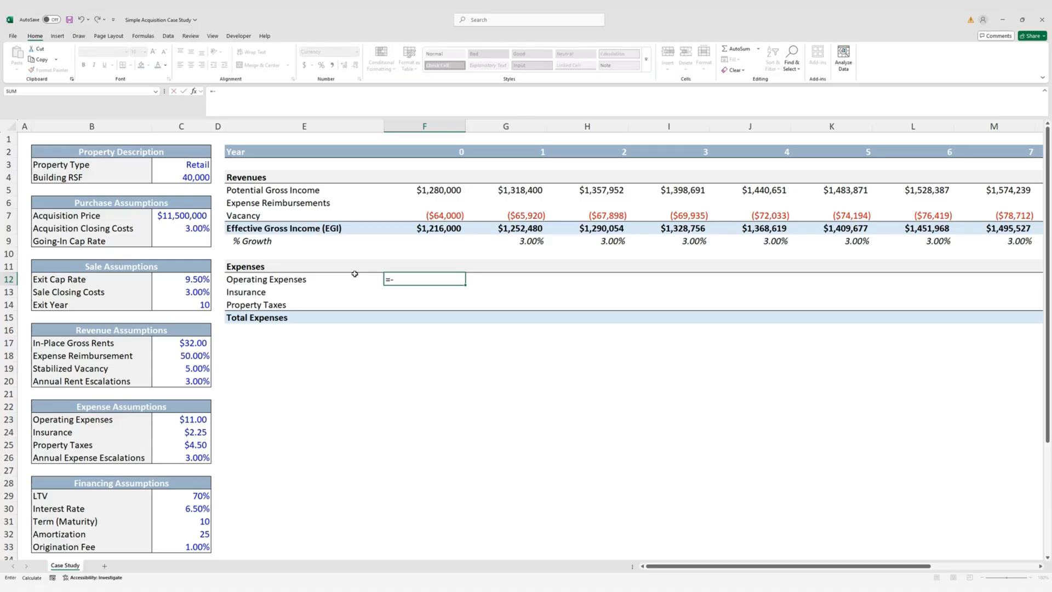
pyautogui.press('Left')
pyautogui.press('Left')
pyautogui.press('Left')
pyautogui.press('Up')
pyautogui.press('Up')
pyautogui.press('Up')
pyautogui.press('Up')
pyautogui.press('Up')
pyautogui.press('Up')
pyautogui.press('Up')
pyautogui.press('Up')
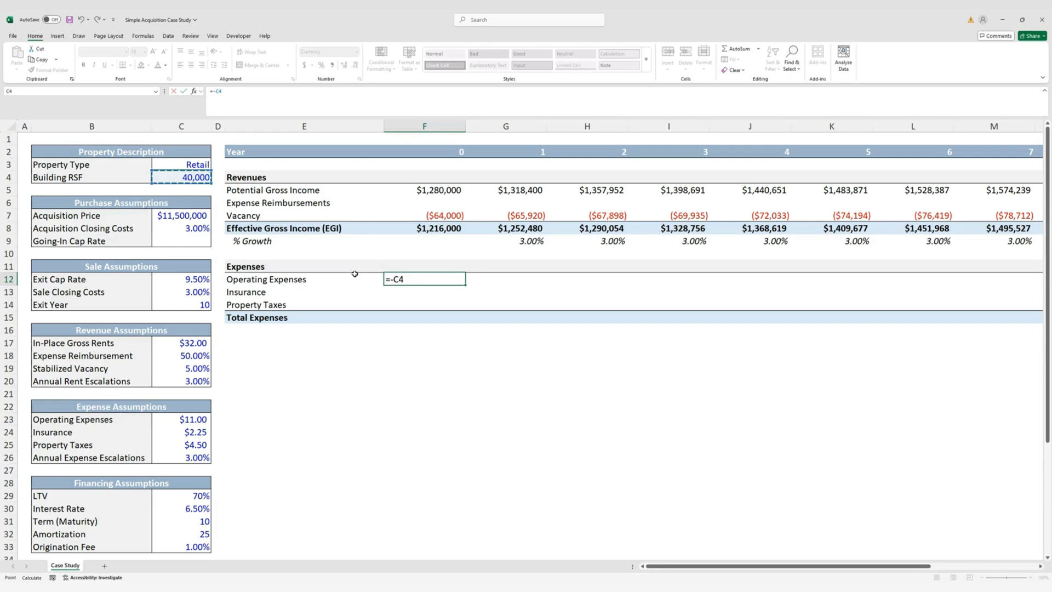
pyautogui.press('F4')
pyautogui.write('*')
pyautogui.press('Left')
pyautogui.press('Left')
pyautogui.press('Down')
pyautogui.press('Down')
pyautogui.press('Down')
pyautogui.press('Down')
pyautogui.press('Down')
pyautogui.press('Down')
pyautogui.press('Down')
pyautogui.press('Down')
pyautogui.press('Down')
pyautogui.press('Down')
pyautogui.press('Down')
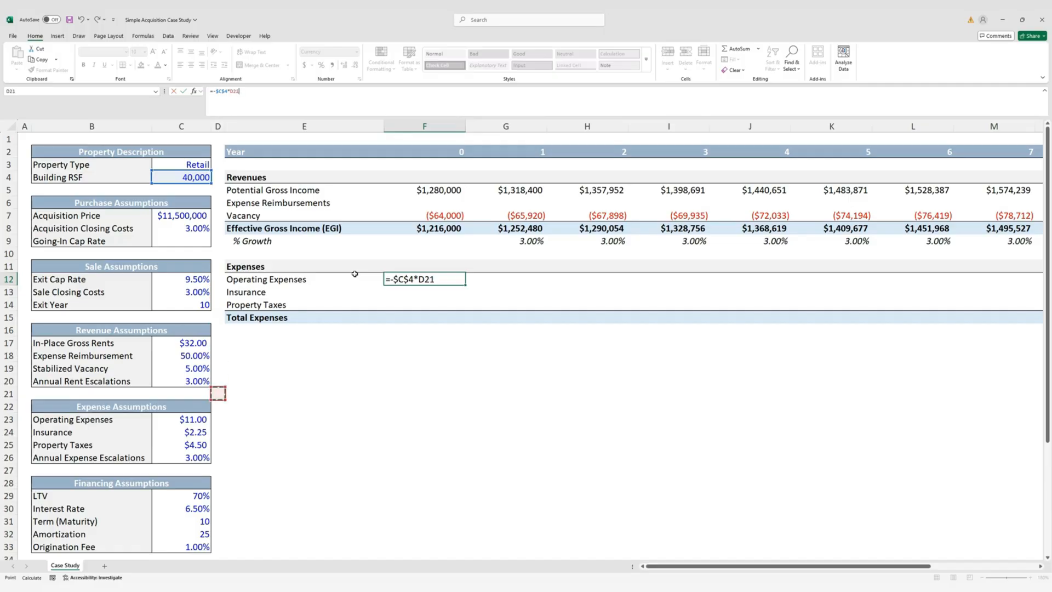
pyautogui.press('Left')
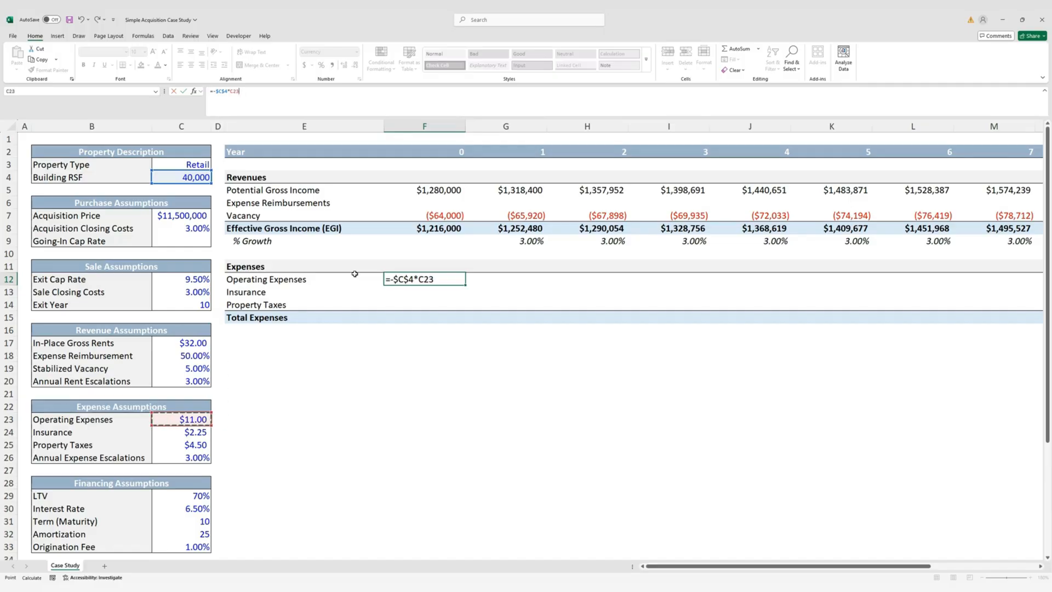
pyautogui.hotkey('ctrl', 'Return')
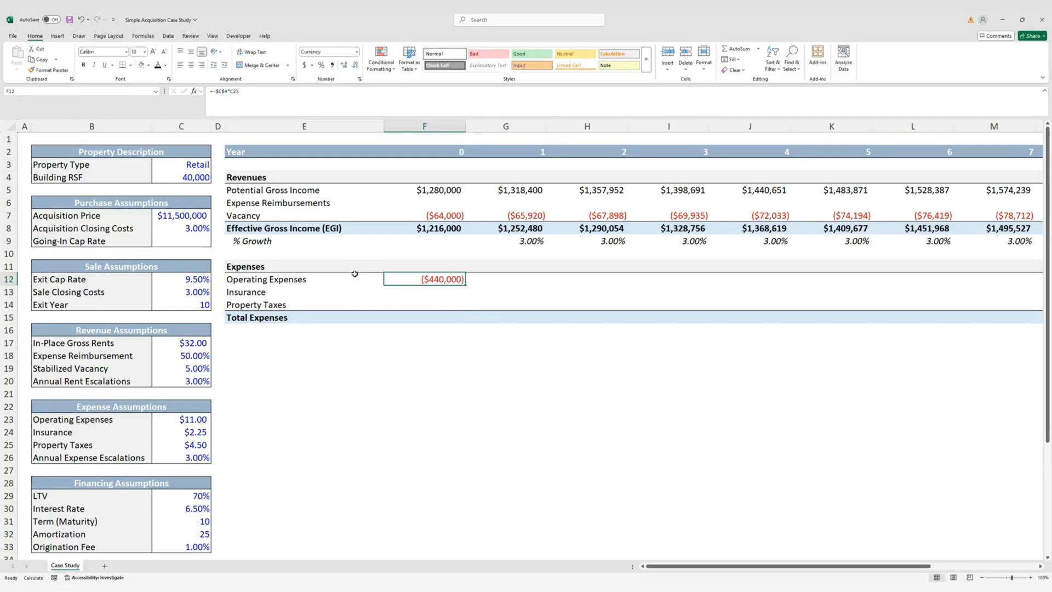
pyautogui.hotkey('shift', 'Down')
pyautogui.hotkey('shift', 'Down')
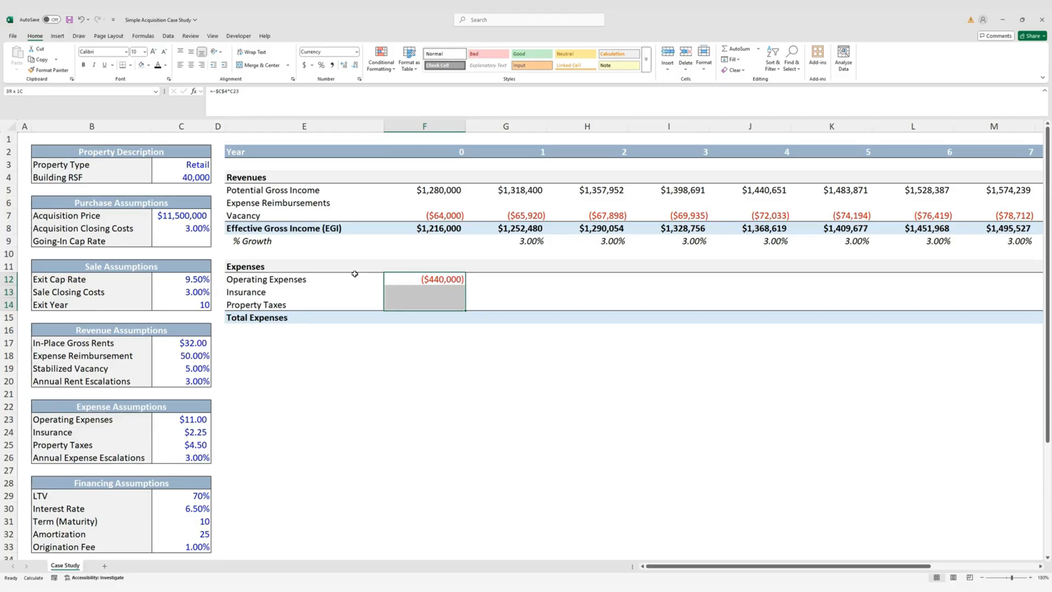
pyautogui.hotkey('ctrl', 'd')
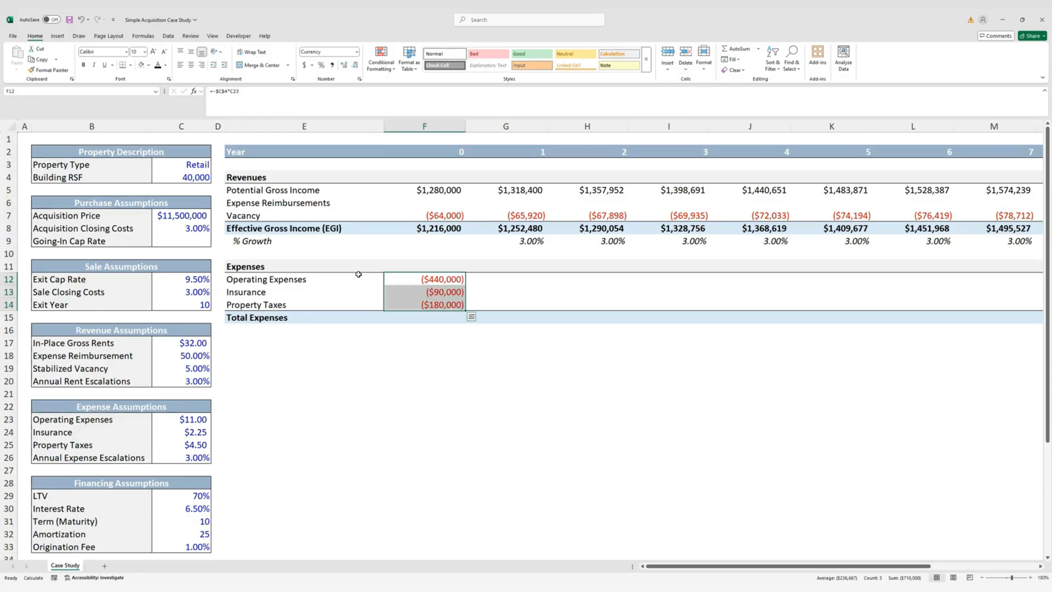
pyautogui.click(446, 338)
pyautogui.click(443, 308)
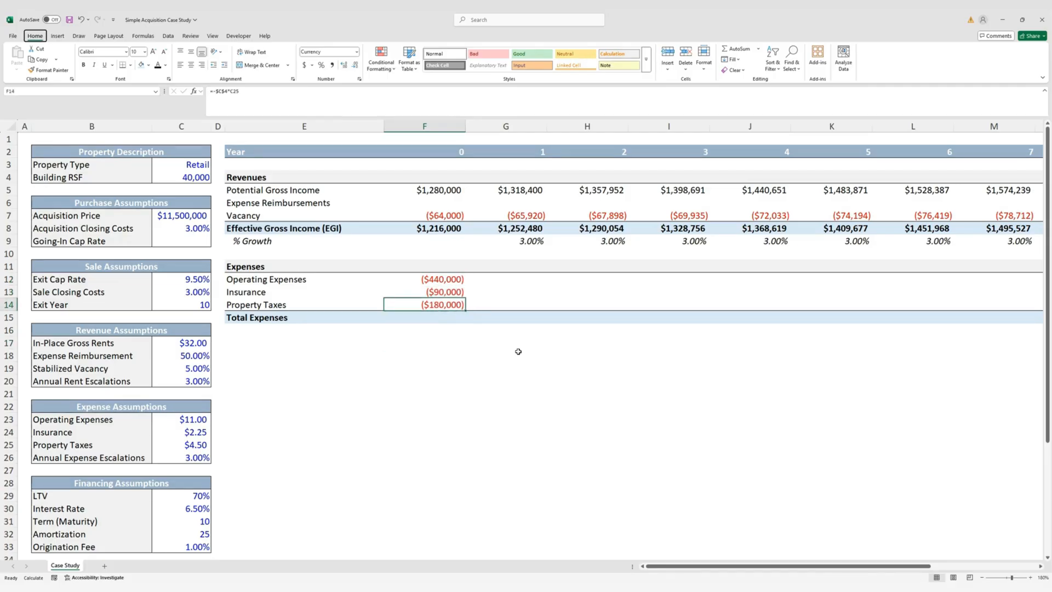
# AutoSum F12:F14 into year 0 Total Expenses, giving ($710,000)
pyautogui.press('Down')
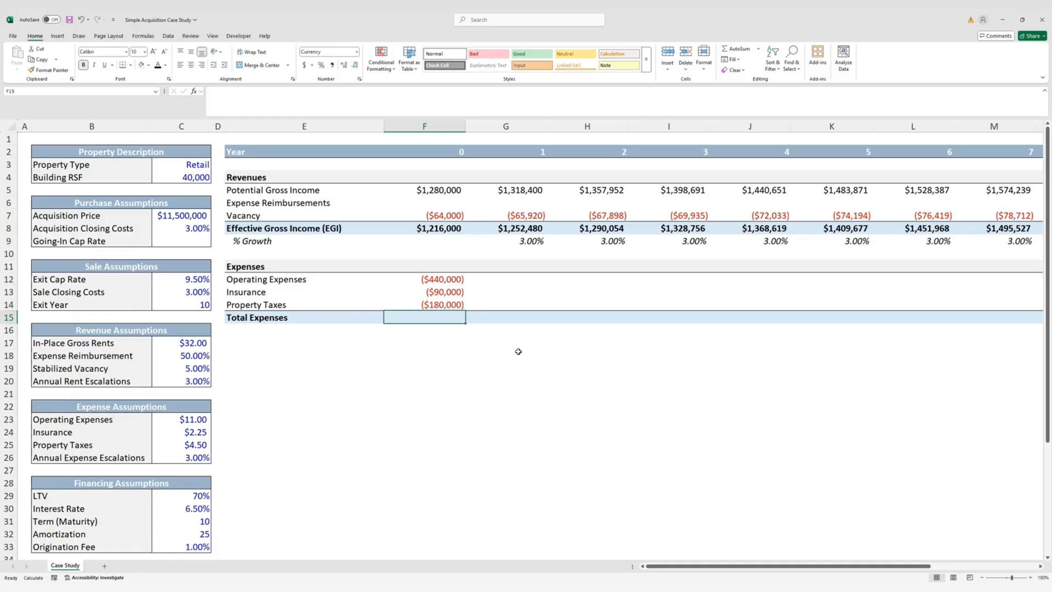
pyautogui.hotkey('alt', '=')
pyautogui.hotkey('ctrl', 'Return')
pyautogui.press('Down')
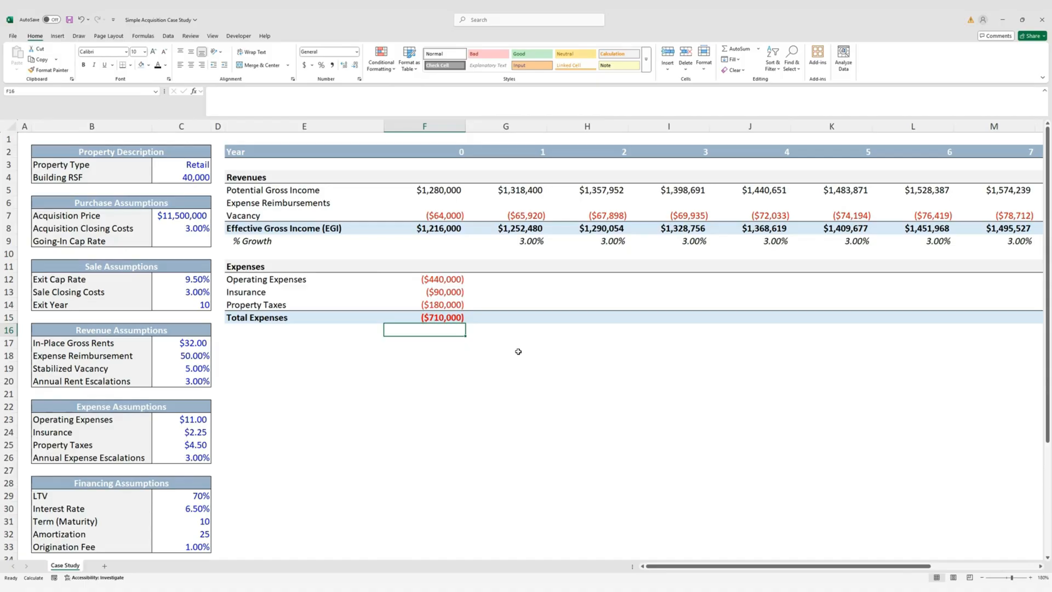
pyautogui.press('Up')
pyautogui.press('Right')
pyautogui.press('Up')
pyautogui.press('Up')
pyautogui.press('Up')
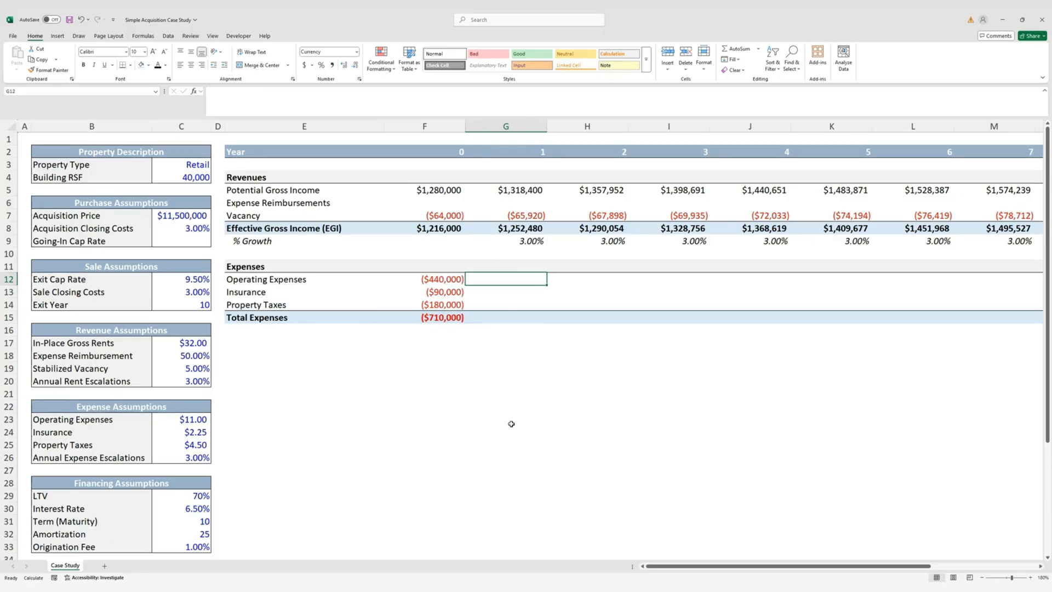
# Escalate year 1 expenses 3% with =F12*(1+$C$26), filled down G12:G14
pyautogui.write('=')
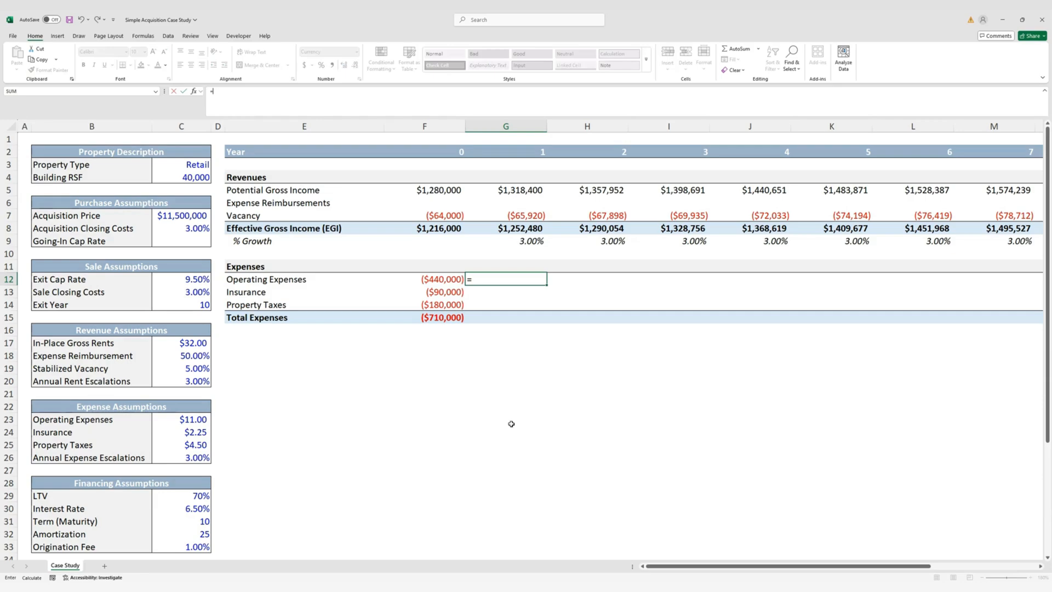
pyautogui.press('Left')
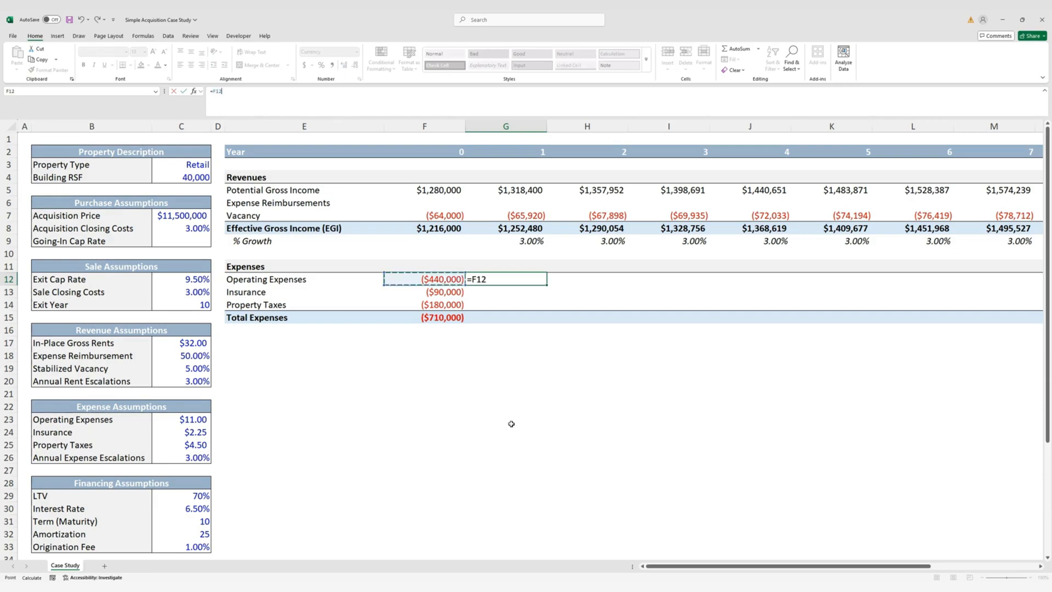
pyautogui.write('*(1+')
pyautogui.press('Left')
pyautogui.press('Left')
pyautogui.press('Down')
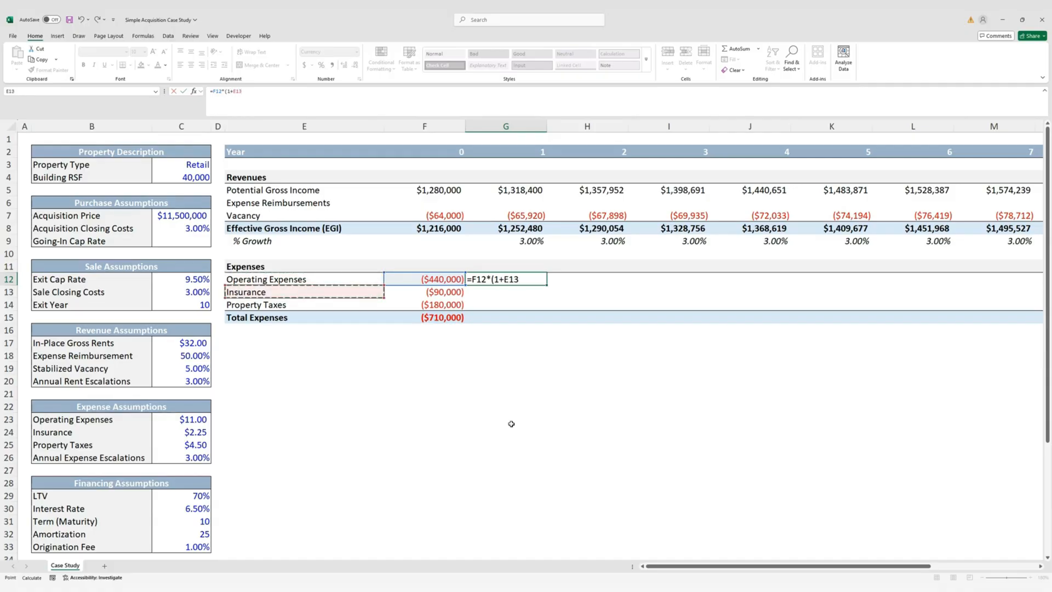
pyautogui.press('Down')
pyautogui.press('Down')
pyautogui.press('Down')
pyautogui.press('Down')
pyautogui.press('Down')
pyautogui.press('Down')
pyautogui.press('Left')
pyautogui.press('Left')
pyautogui.press('Down')
pyautogui.press('Down')
pyautogui.press('Down')
pyautogui.press('Down')
pyautogui.press('Down')
pyautogui.press('Down')
pyautogui.press('Down')
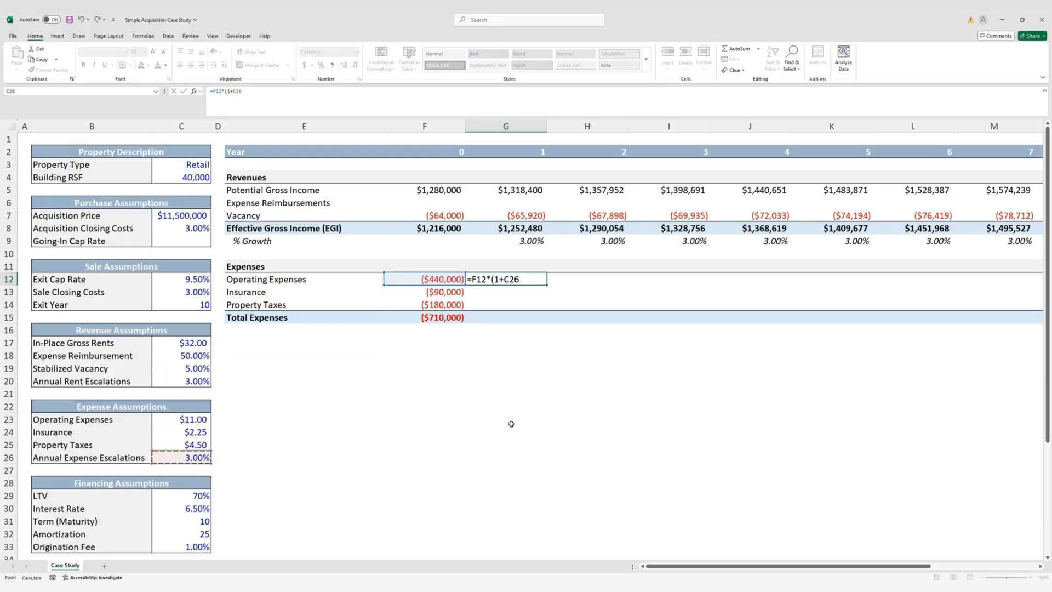
pyautogui.press('F4')
pyautogui.hotkey('ctrl', 'Return')
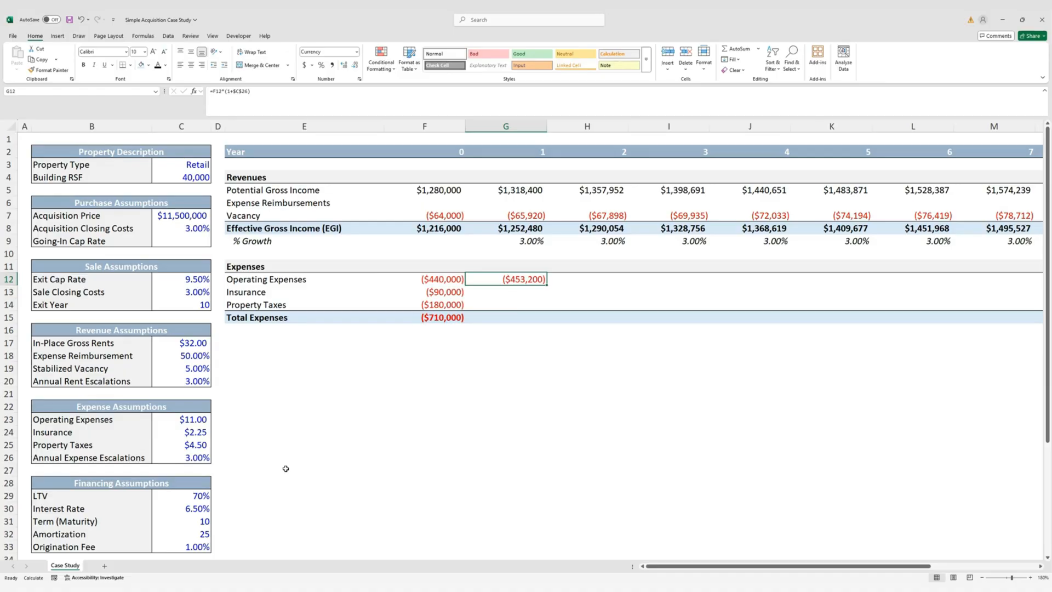
pyautogui.hotkey('shift', 'Down')
pyautogui.hotkey('shift', 'Down')
pyautogui.hotkey('ctrl', 'd')
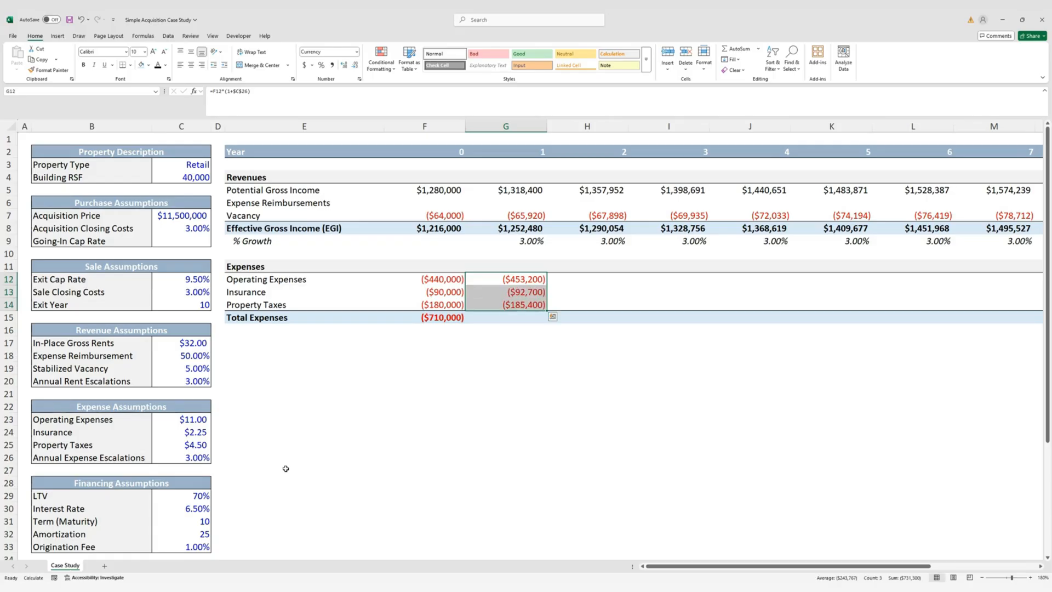
# Copy the Total Expenses sum into year 1, totaling ($731,300)
pyautogui.press('Down')
pyautogui.press('Down')
pyautogui.press('Left')
pyautogui.press('Down')
pyautogui.hotkey('shift', 'Right')
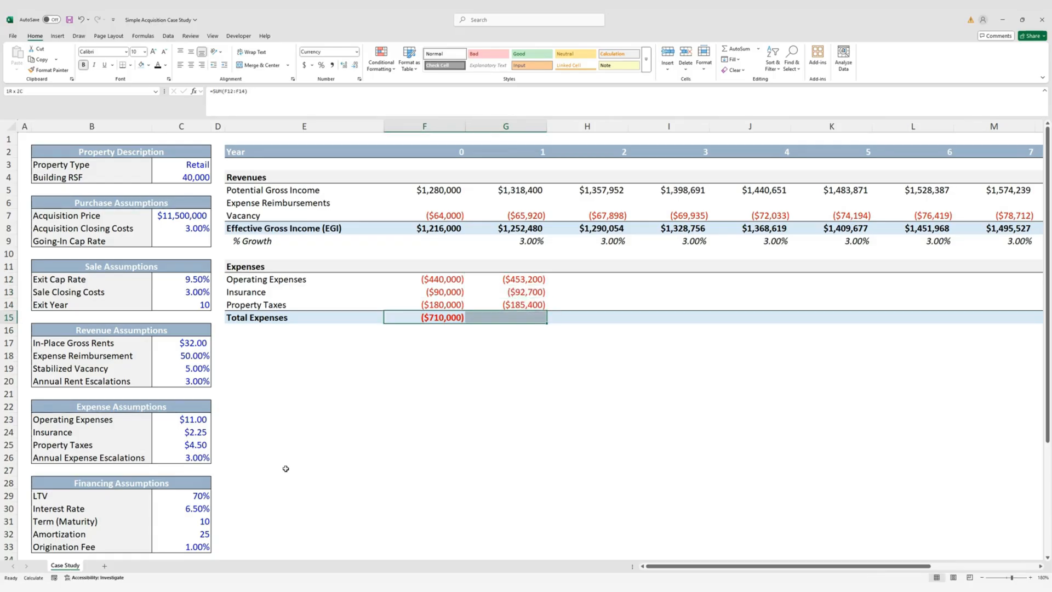
pyautogui.hotkey('ctrl', 'r')
# Fill the expense lines and total across G12:Q15 through year 11
pyautogui.press('Right')
pyautogui.press('Up')
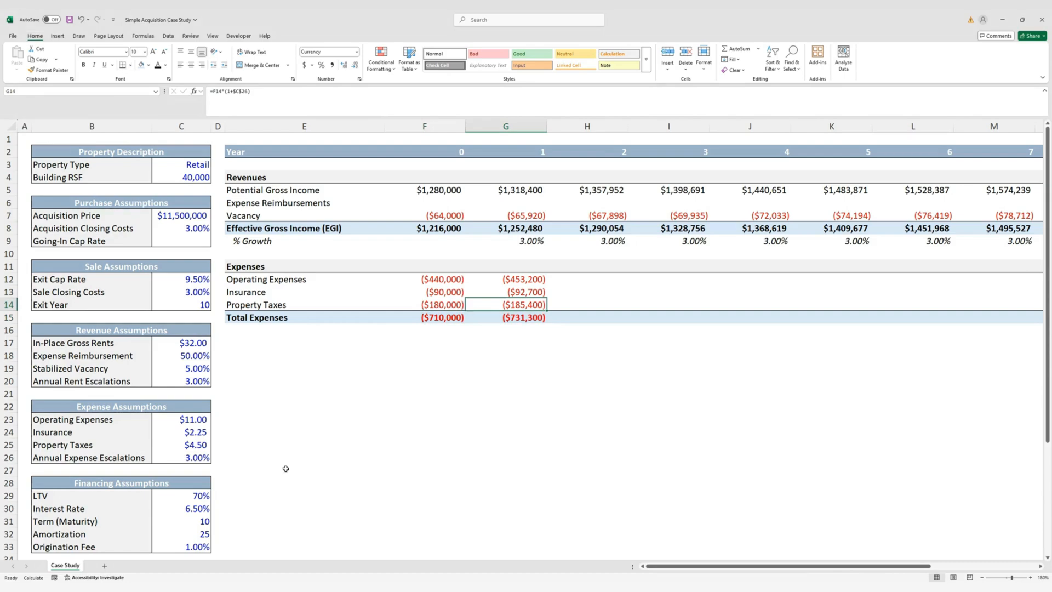
pyautogui.press('Up')
pyautogui.press('Up')
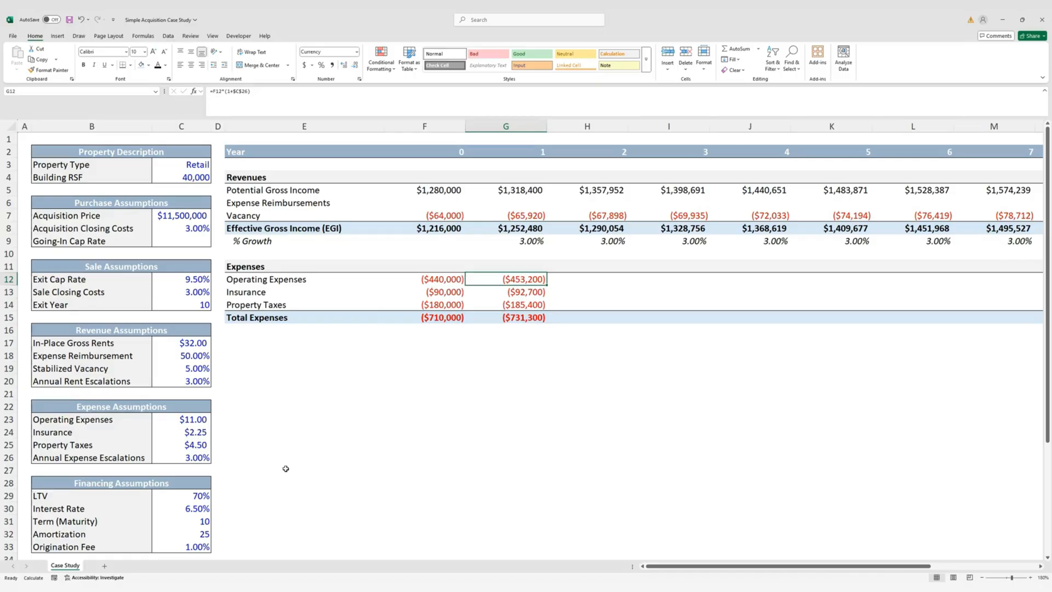
pyautogui.hotkey('shift', 'Down')
pyautogui.hotkey('shift', 'Down')
pyautogui.hotkey('shift', 'Down')
pyautogui.hotkey('shift', 'Right')
pyautogui.hotkey('shift', 'Right')
pyautogui.hotkey('shift', 'Right')
pyautogui.hotkey('shift', 'Right')
pyautogui.hotkey('shift', 'Right')
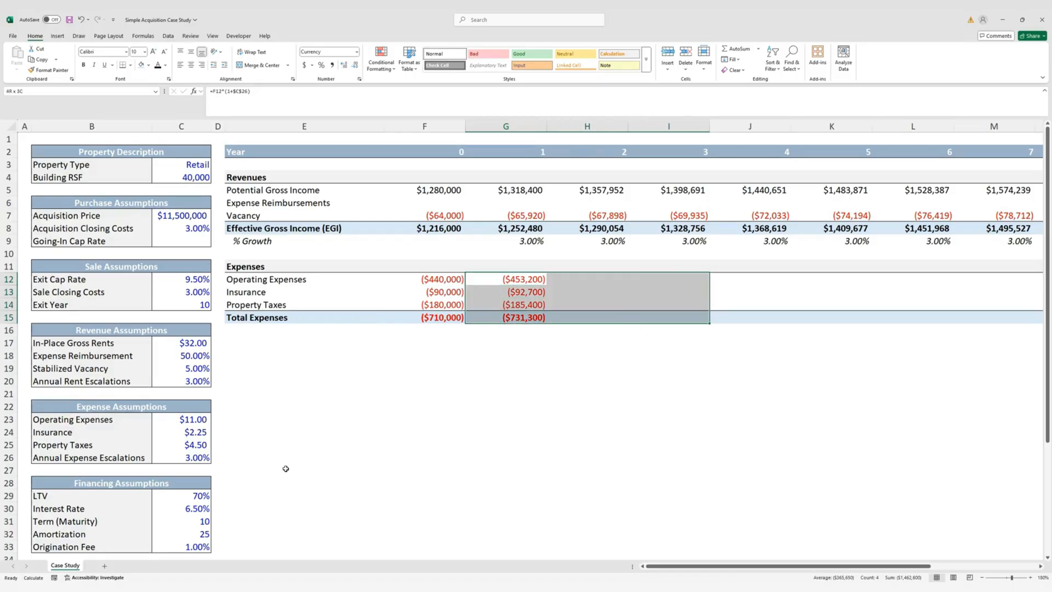
pyautogui.hotkey('shift', 'Right')
pyautogui.hotkey('shift', 'Right')
pyautogui.hotkey('shift', 'Right')
pyautogui.hotkey('shift', 'Right')
pyautogui.hotkey('shift', 'Right')
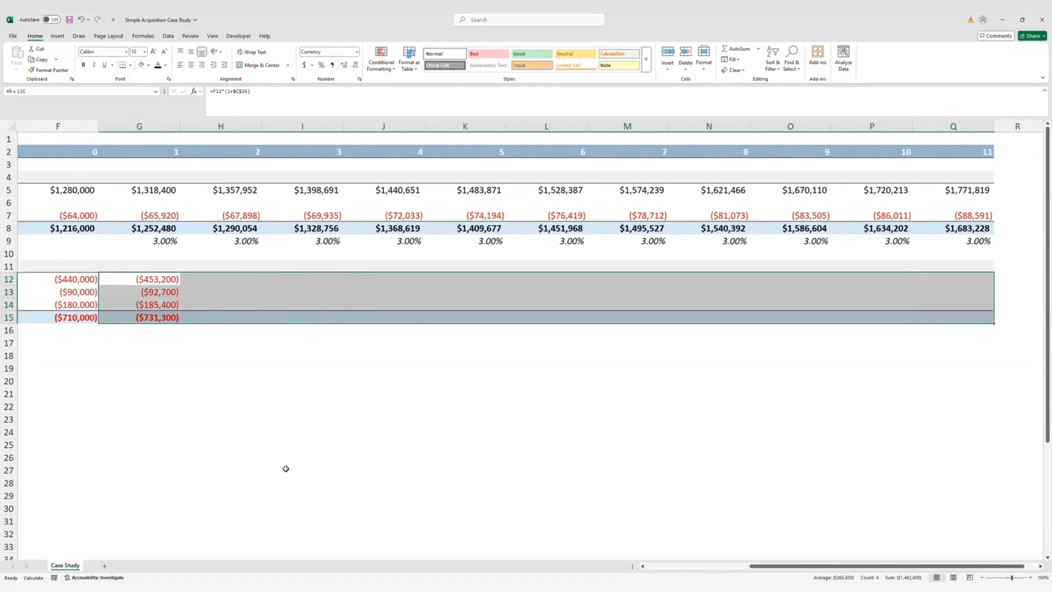
pyautogui.hotkey('ctrl', 'r')
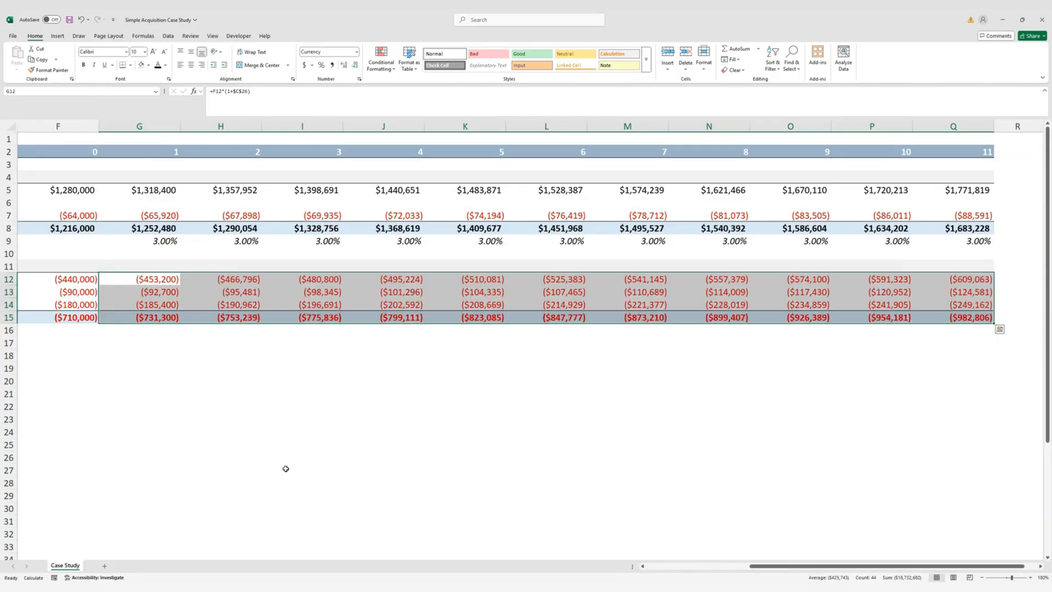
pyautogui.press('Left')
pyautogui.press('Left')
pyautogui.press('Left')
pyautogui.press('Left')
pyautogui.press('Left')
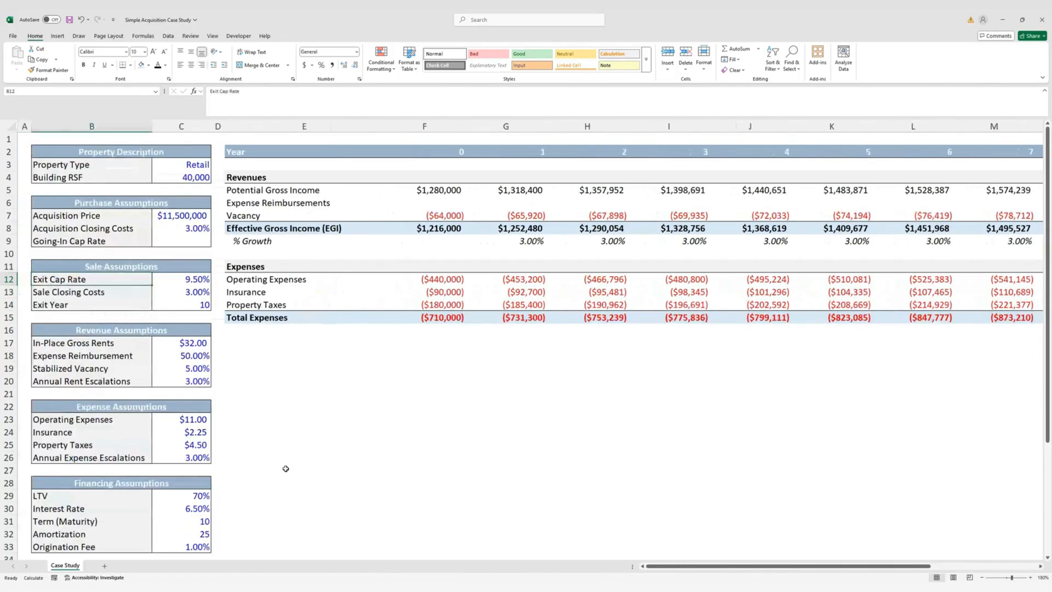
pyautogui.press('Right')
pyautogui.press('Right')
pyautogui.press('Right')
pyautogui.press('Down')
pyautogui.press('Down')
pyautogui.press('Down')
pyautogui.press('Down')
pyautogui.press('Down')
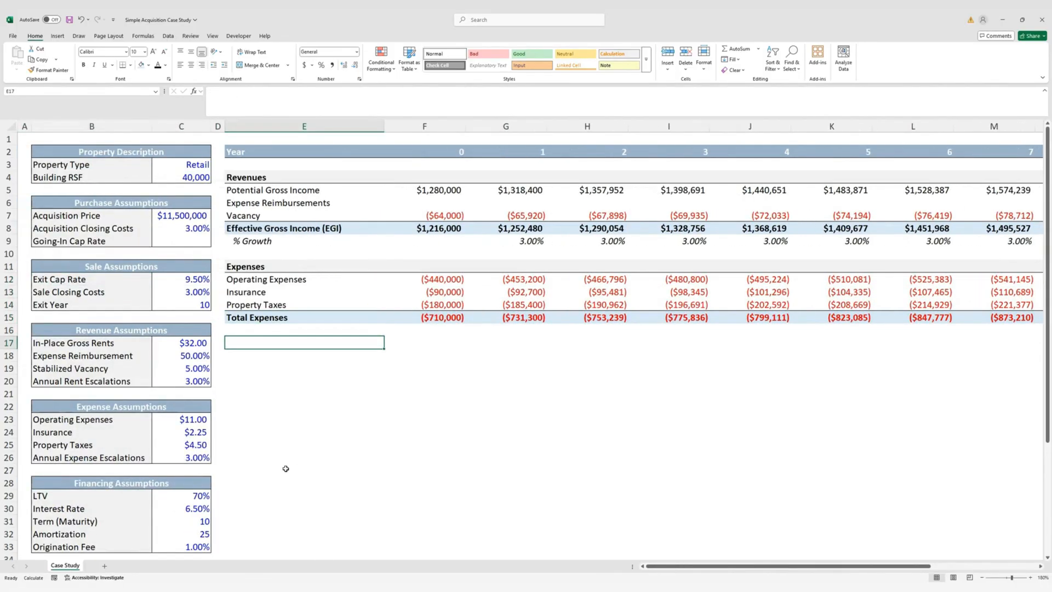
pyautogui.press('Right')
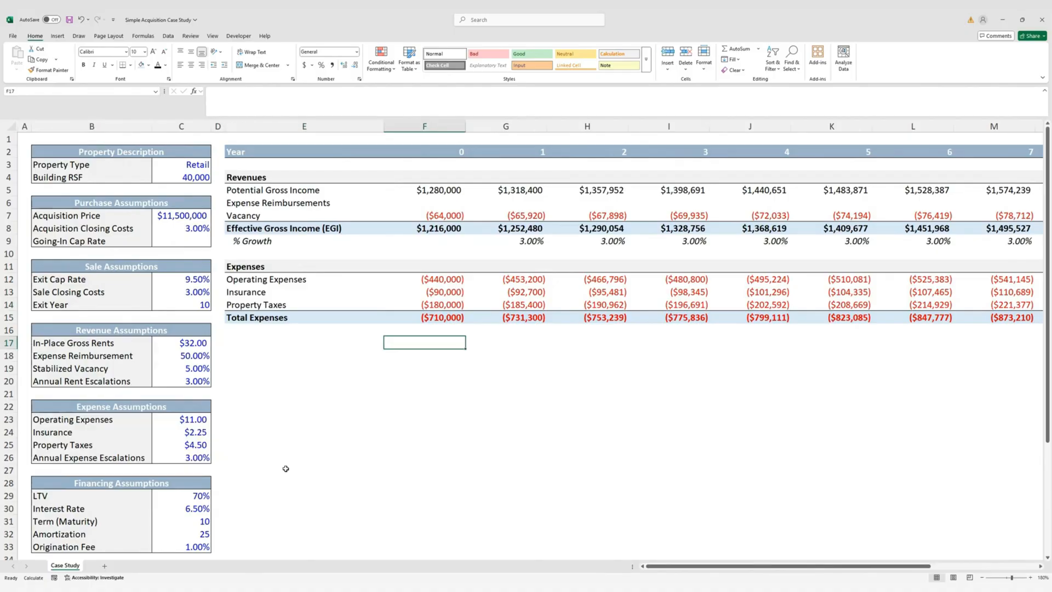
pyautogui.press('Up')
pyautogui.press('Up')
pyautogui.press('Up')
pyautogui.press('Up')
pyautogui.press('Up')
pyautogui.press('Up')
pyautogui.press('Up')
pyautogui.press('Up')
pyautogui.press('Up')
pyautogui.press('Up')
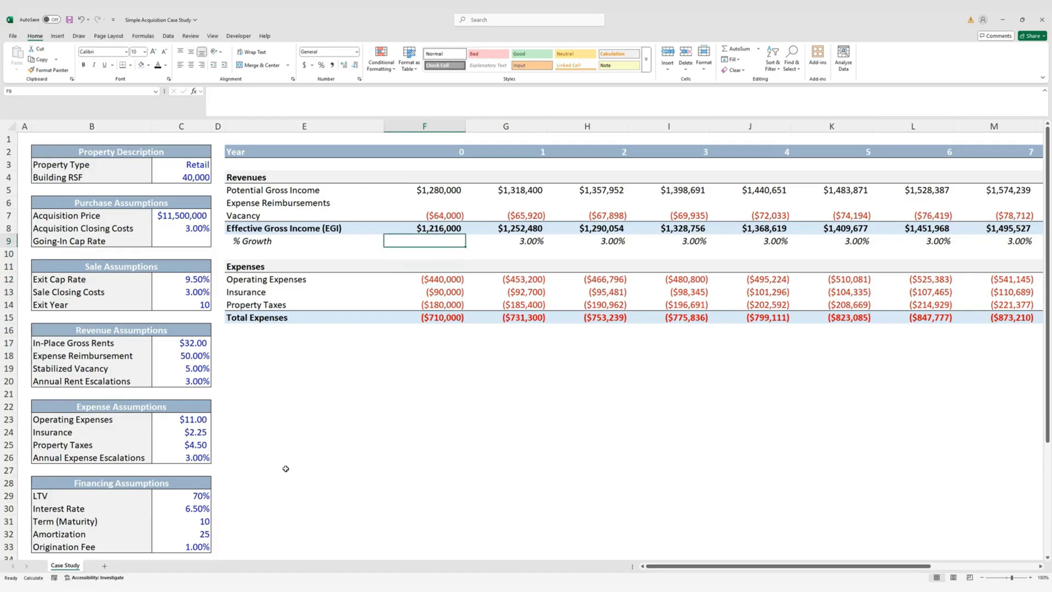
pyautogui.press('Up')
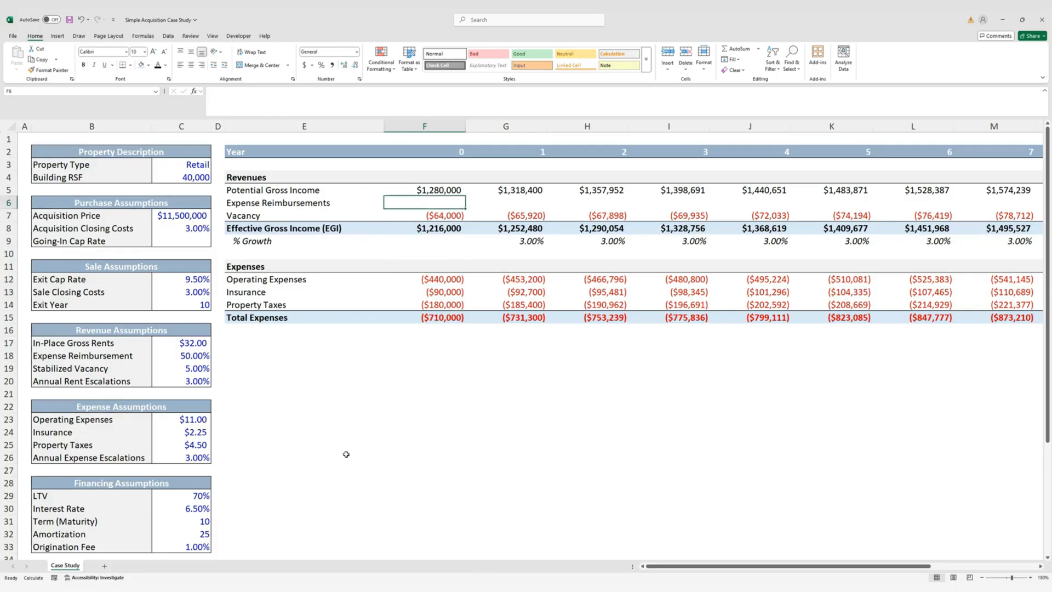
# Set year 0 Expense Reimbursements to 50% of Total Expenses ($355,000) using absolute $C$18
pyautogui.write('=-')
pyautogui.press('Down')
pyautogui.press('Down')
pyautogui.press('Down')
pyautogui.press('Down')
pyautogui.press('Down')
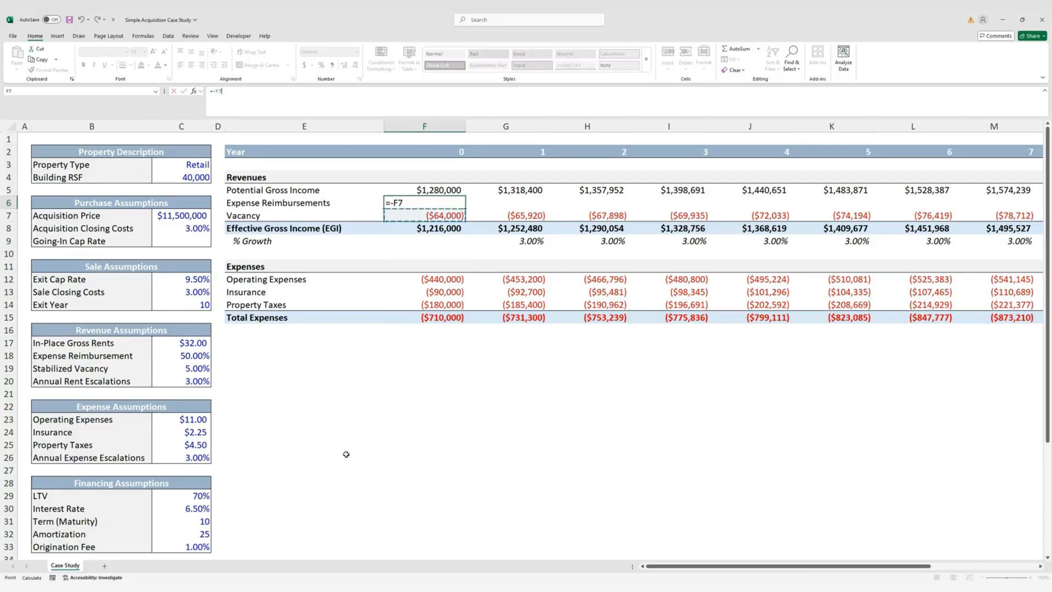
pyautogui.press('Down')
pyautogui.press('Down')
pyautogui.press('Down')
pyautogui.press('Down')
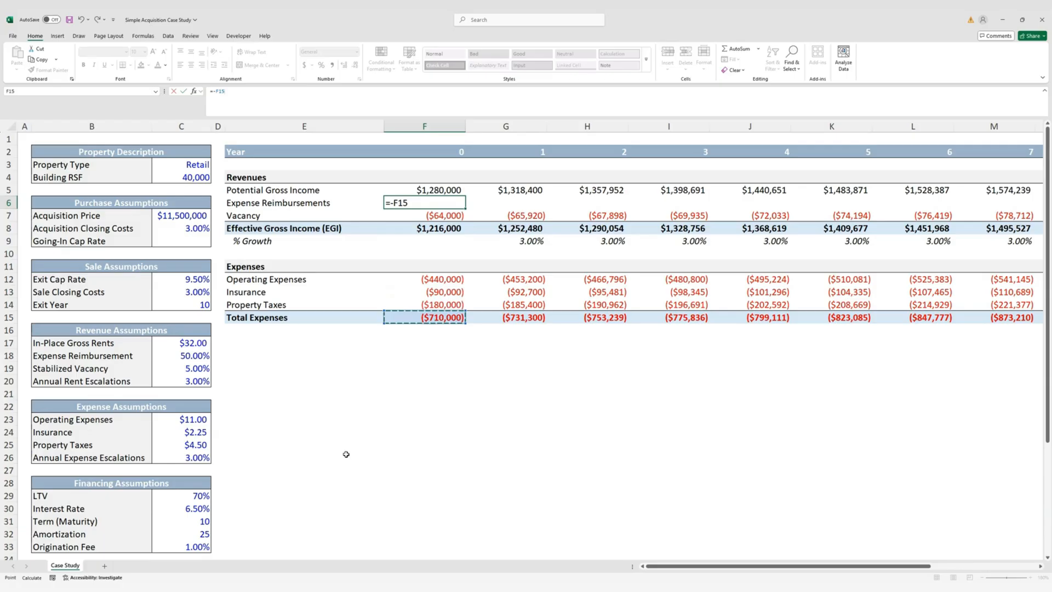
pyautogui.write('*')
pyautogui.press('Left')
pyautogui.press('Left')
pyautogui.press('Down')
pyautogui.press('Down')
pyautogui.press('Down')
pyautogui.press('Down')
pyautogui.press('Down')
pyautogui.press('Down')
pyautogui.press('Down')
pyautogui.press('Down')
pyautogui.press('Down')
pyautogui.press('Down')
pyautogui.press('Down')
pyautogui.press('Down')
pyautogui.press('Left')
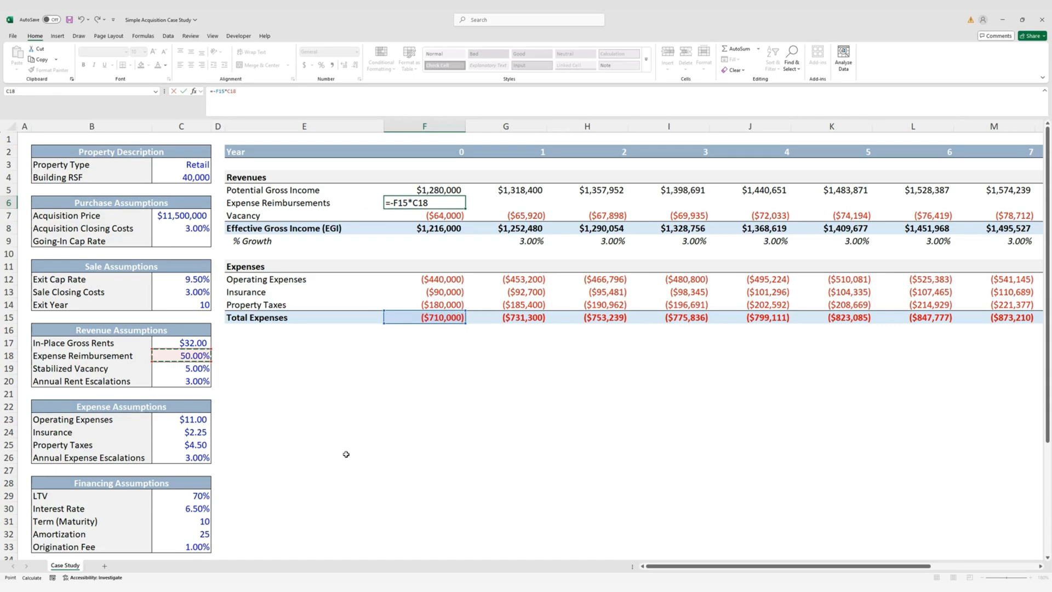
pyautogui.press('F4')
pyautogui.hotkey('ctrl', 'Return')
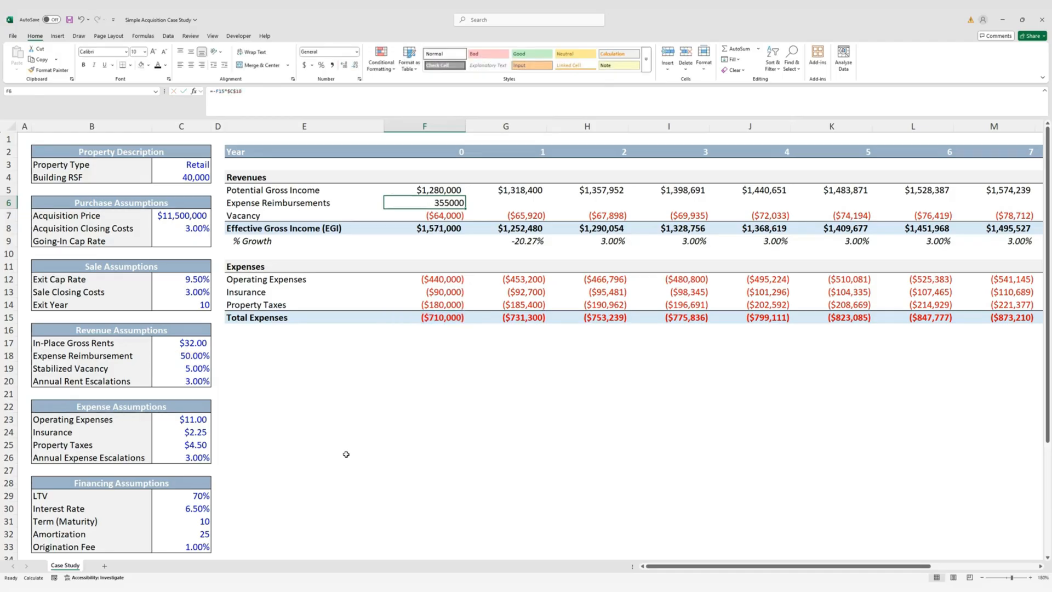
# Paste currency formats from Potential Gross Income and fill reimbursements across to Q6
pyautogui.press('Up')
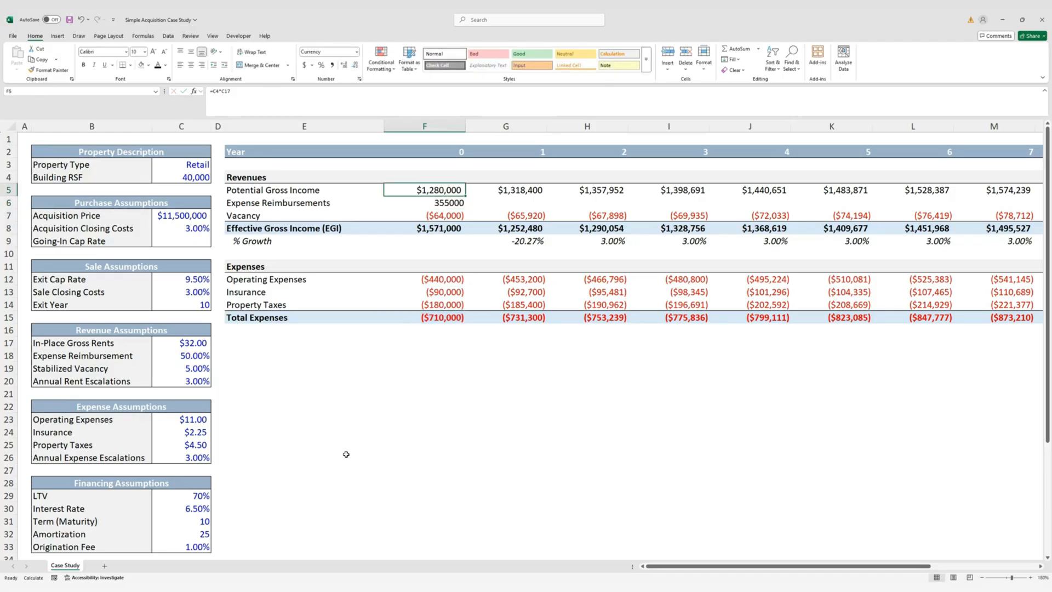
pyautogui.hotkey('ctrl', 'c')
pyautogui.press('Down')
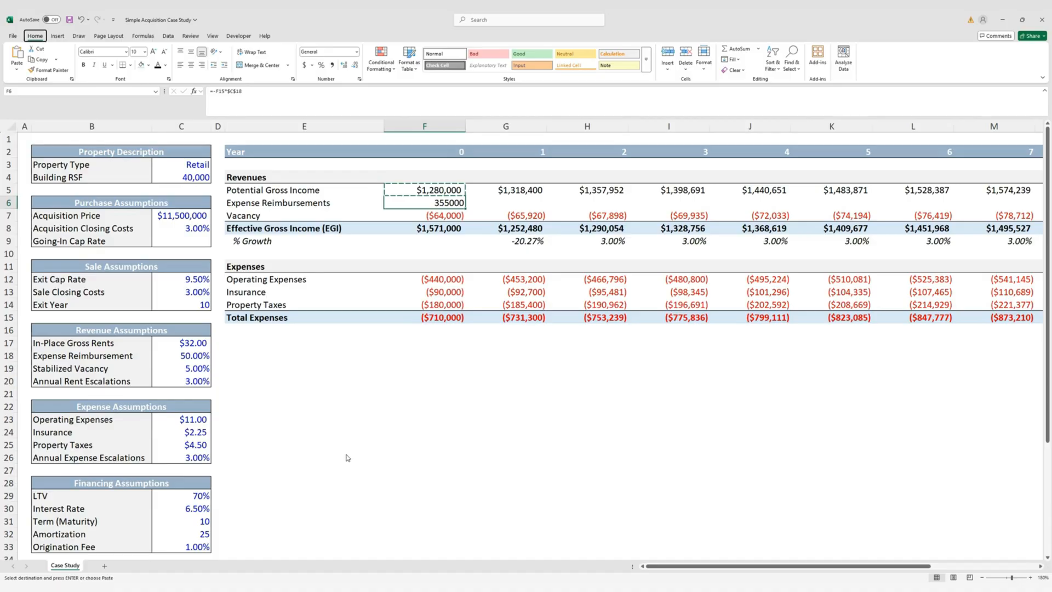
pyautogui.hotkey('ctrl', 'alt', 'v')
pyautogui.press('t')
pyautogui.press('Return')
pyautogui.press('Escape')
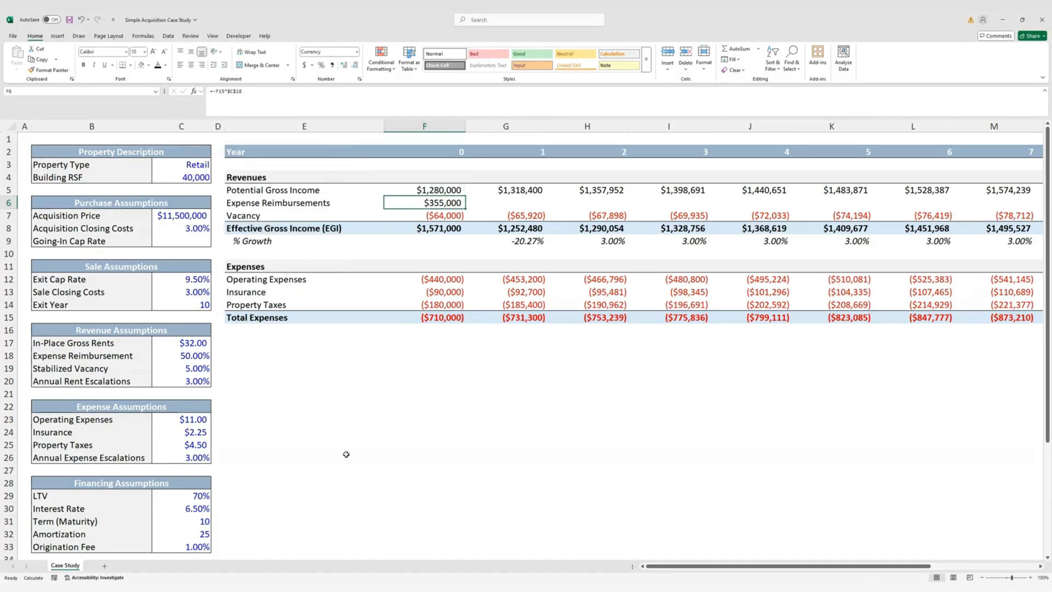
pyautogui.hotkey('shift', 'Right')
pyautogui.hotkey('shift', 'Right')
pyautogui.hotkey('shift', 'Right')
pyautogui.hotkey('shift', 'Right')
pyautogui.hotkey('shift', 'Right')
pyautogui.hotkey('shift', 'Right')
pyautogui.hotkey('shift', 'Right')
pyautogui.hotkey('shift', 'Right')
pyautogui.hotkey('shift', 'Right')
pyautogui.hotkey('shift', 'Right')
pyautogui.hotkey('shift', 'Right')
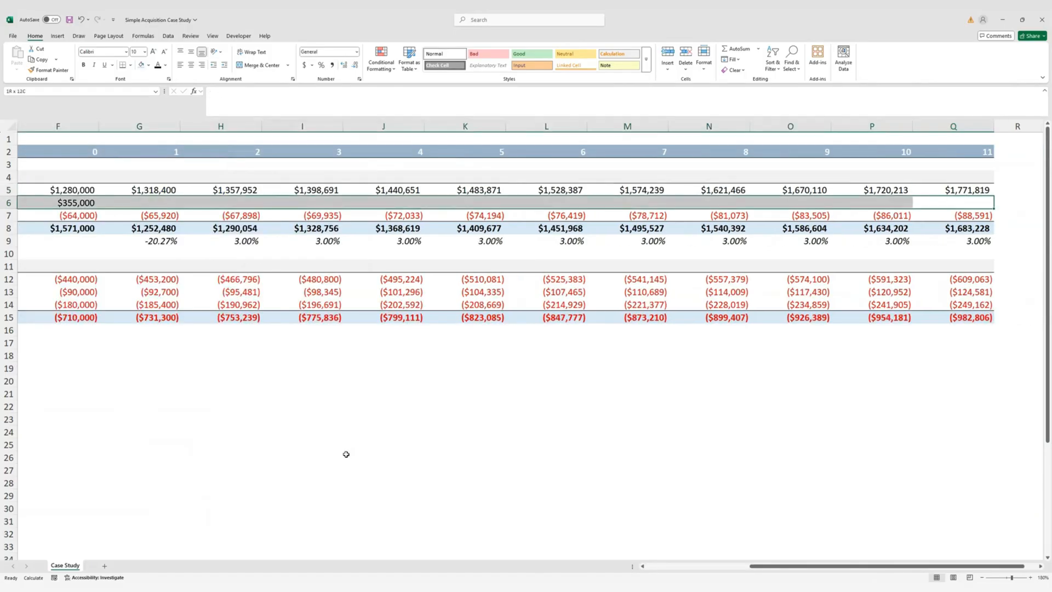
pyautogui.hotkey('ctrl', 'r')
# Check the year 0 EGI total and type 'Net Operating Income (NOI)' in E17
pyautogui.hotkey('ctrl', 'Left')
pyautogui.hotkey('ctrl', 'Left')
pyautogui.hotkey('ctrl', 'Left')
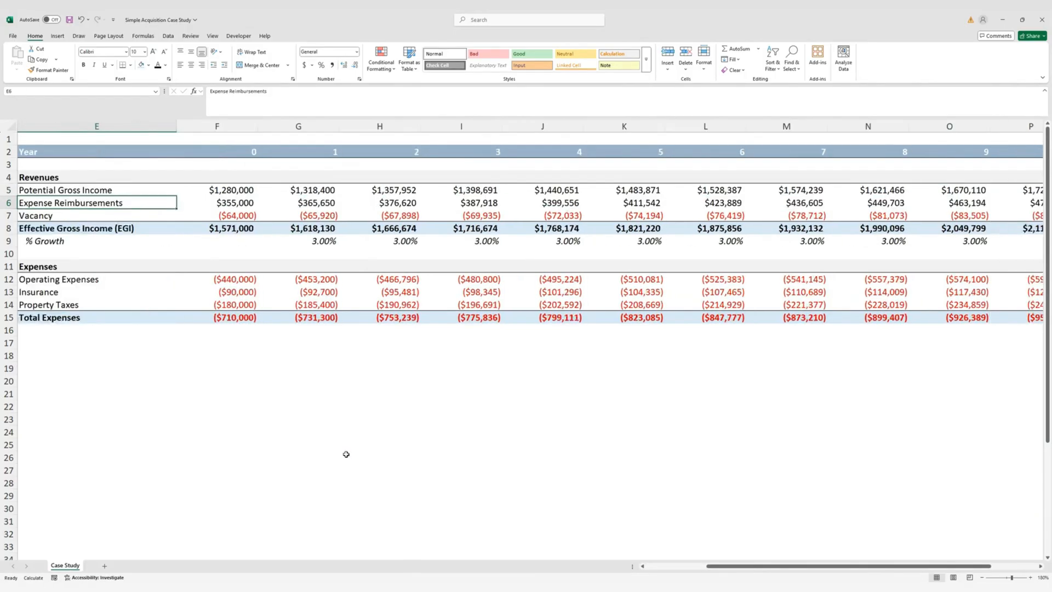
pyautogui.press('Right')
pyautogui.press('Right')
pyautogui.press('Right')
pyautogui.press('Right')
pyautogui.press('Down')
pyautogui.press('Down')
pyautogui.press('Right')
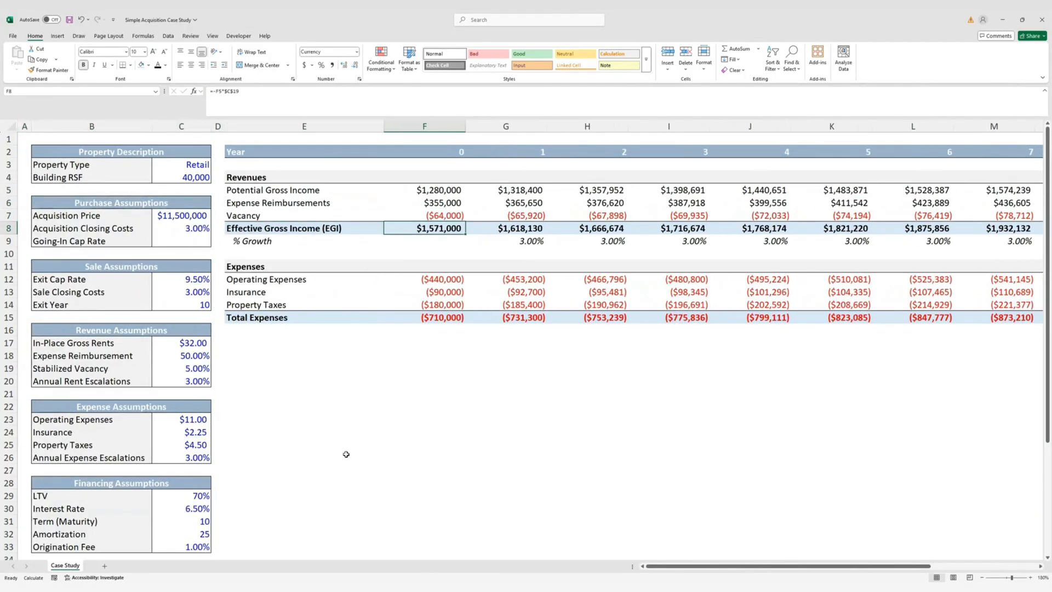
pyautogui.press('Down')
pyautogui.press('Down')
pyautogui.press('Down')
pyautogui.press('Down')
pyautogui.press('Down')
pyautogui.press('Down')
pyautogui.press('Down')
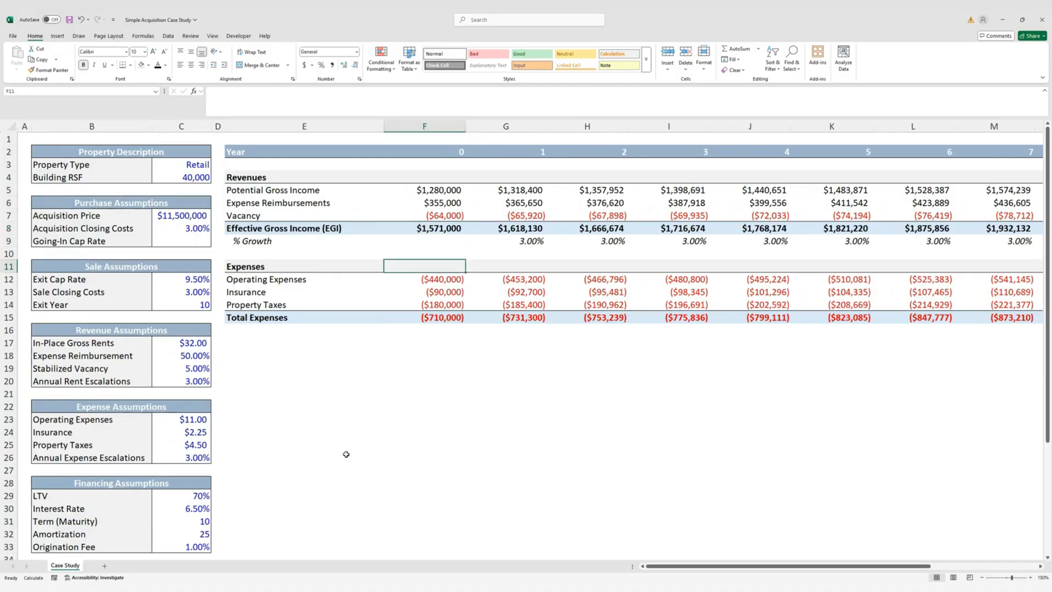
pyautogui.press('Left')
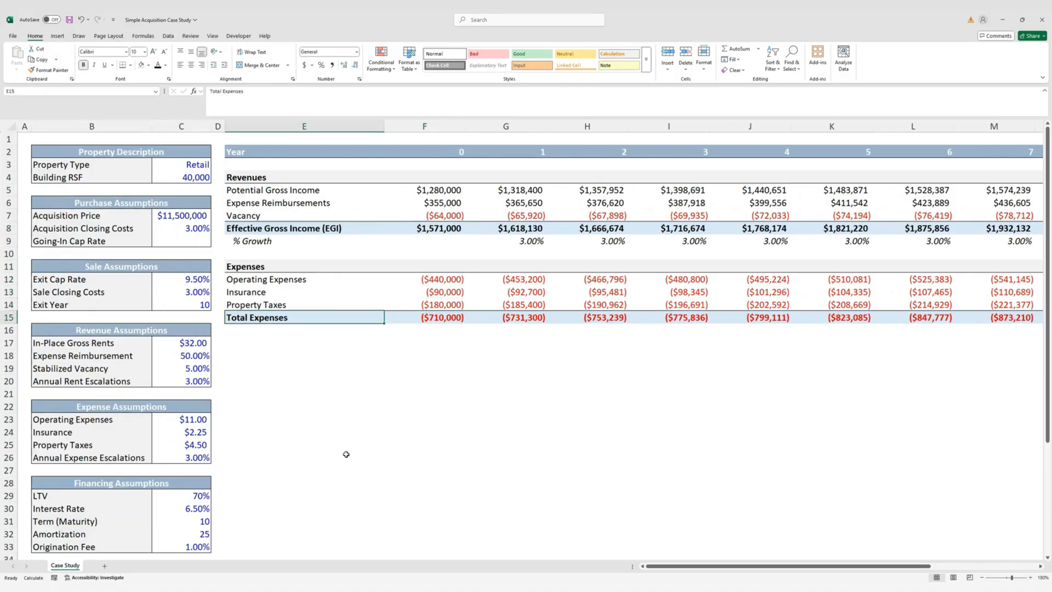
pyautogui.press('Down')
pyautogui.press('Down')
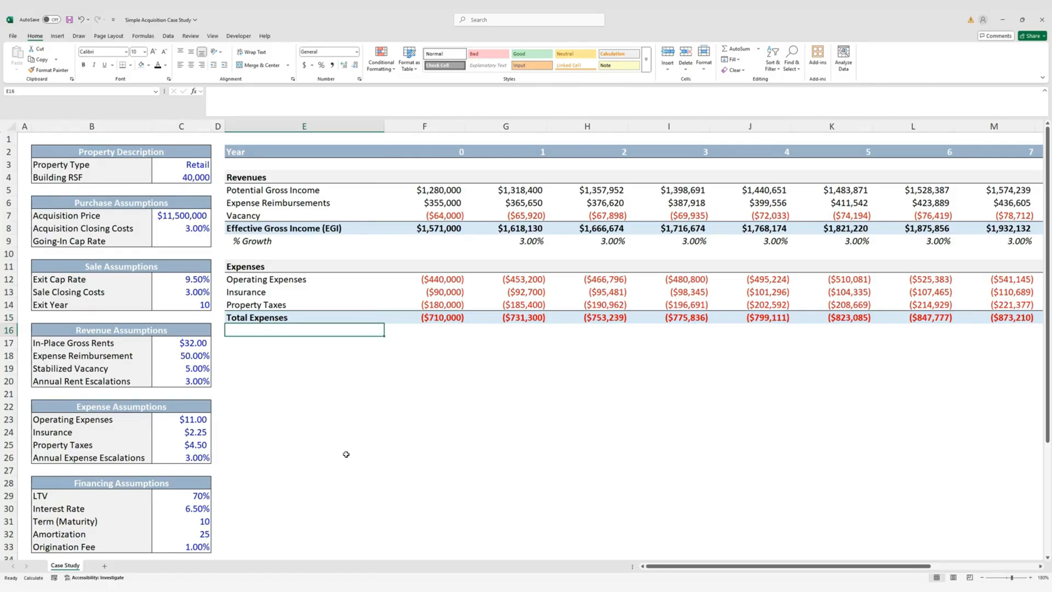
pyautogui.write('Net Operati')
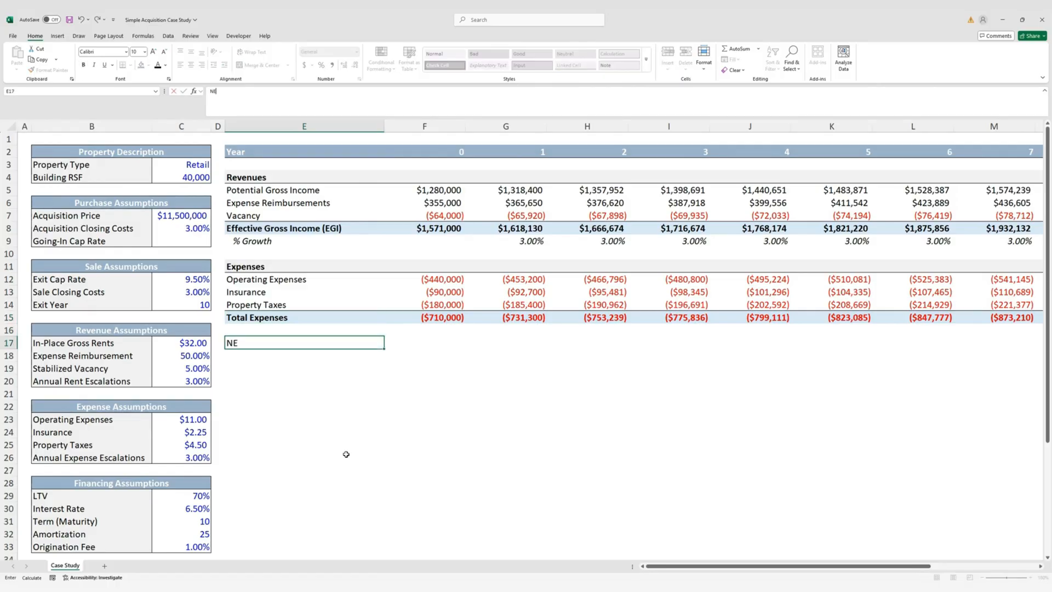
pyautogui.write('ng Income (NO')
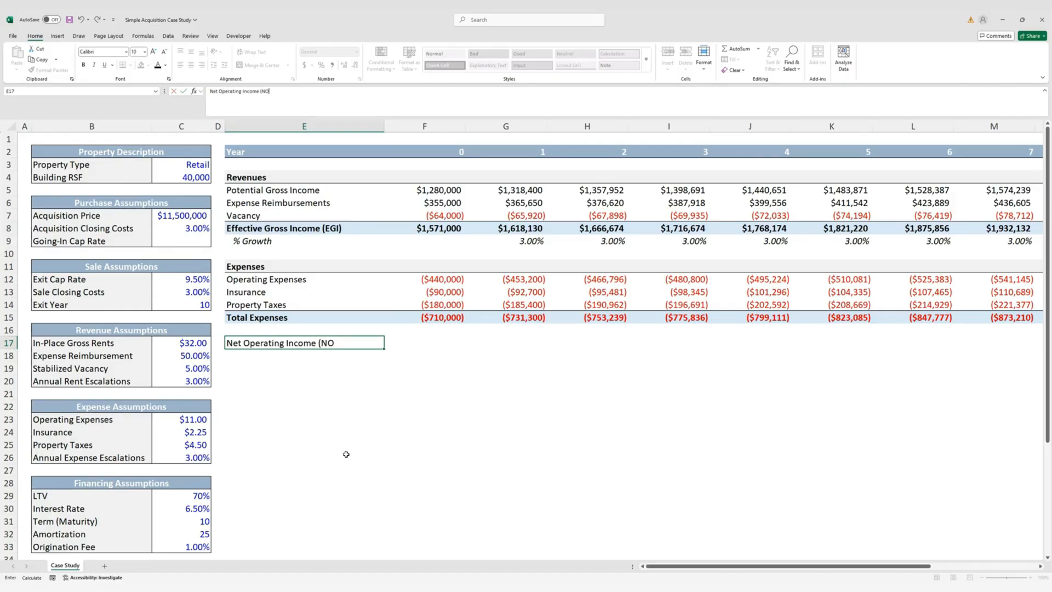
pyautogui.write('I)')
# Commit the NOI label and paste the Total Expenses row formats (E15:Q15) onto row 17
pyautogui.hotkey('ctrl', 'Return')
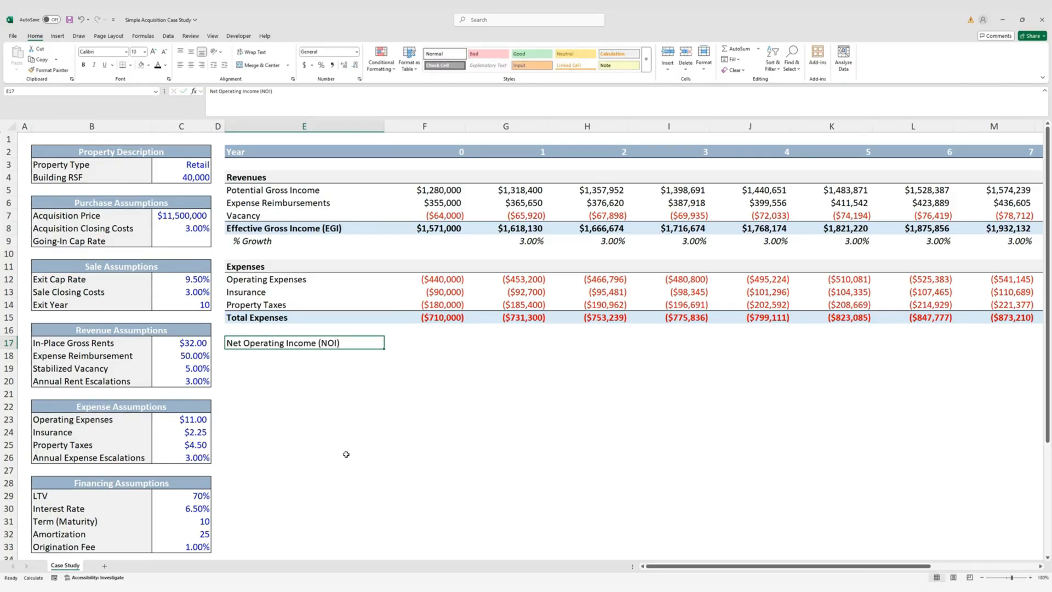
pyautogui.press('Up')
pyautogui.press('Up')
pyautogui.hotkey('ctrl', 'shift', 'Right')
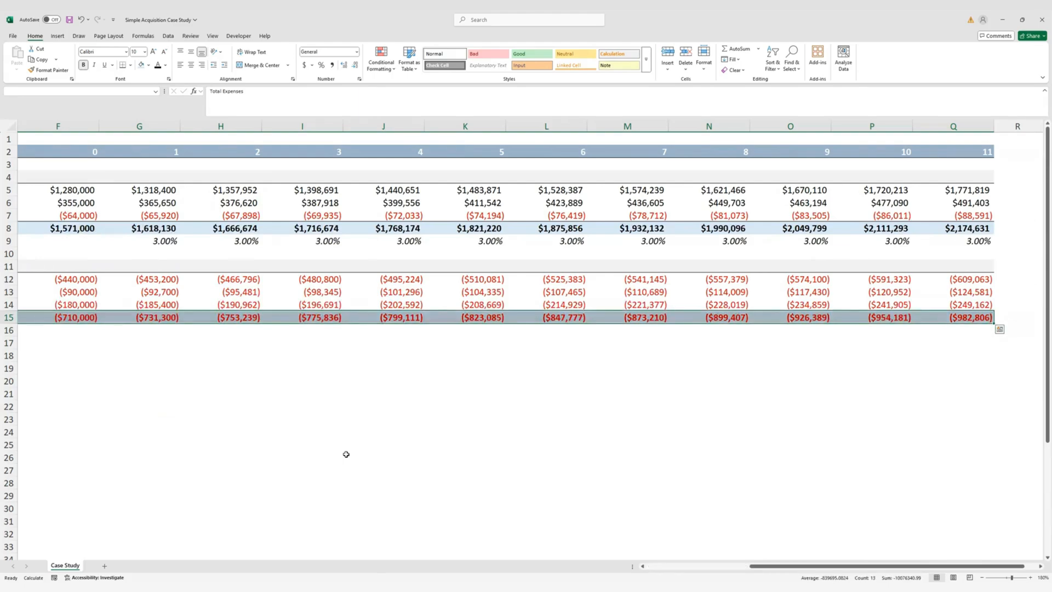
pyautogui.hotkey('ctrl', 'c')
pyautogui.hotkey('ctrl', 'shift', 'Left')
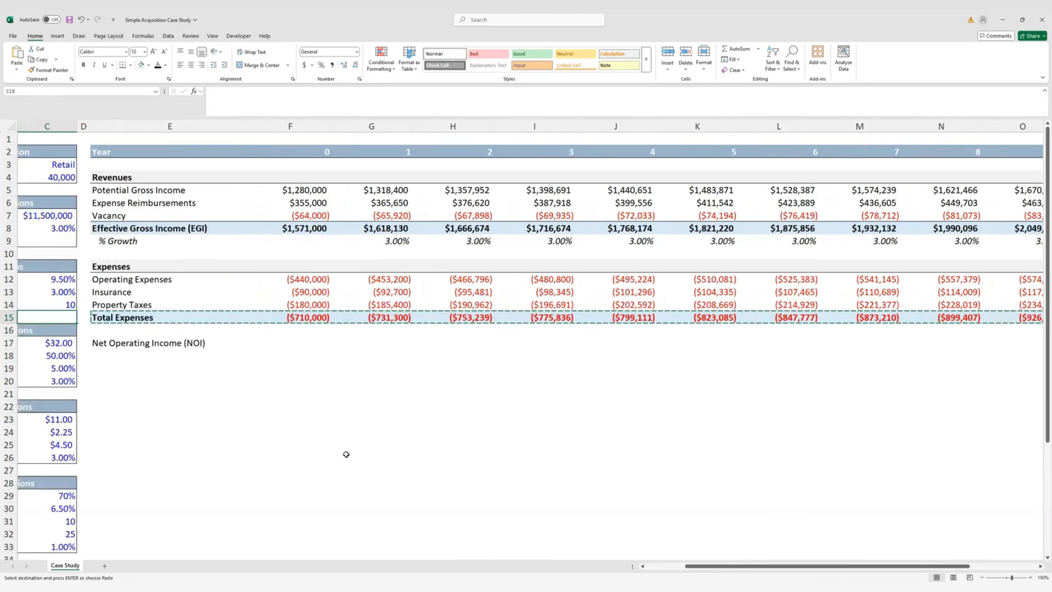
pyautogui.press('Down')
pyautogui.press('Down')
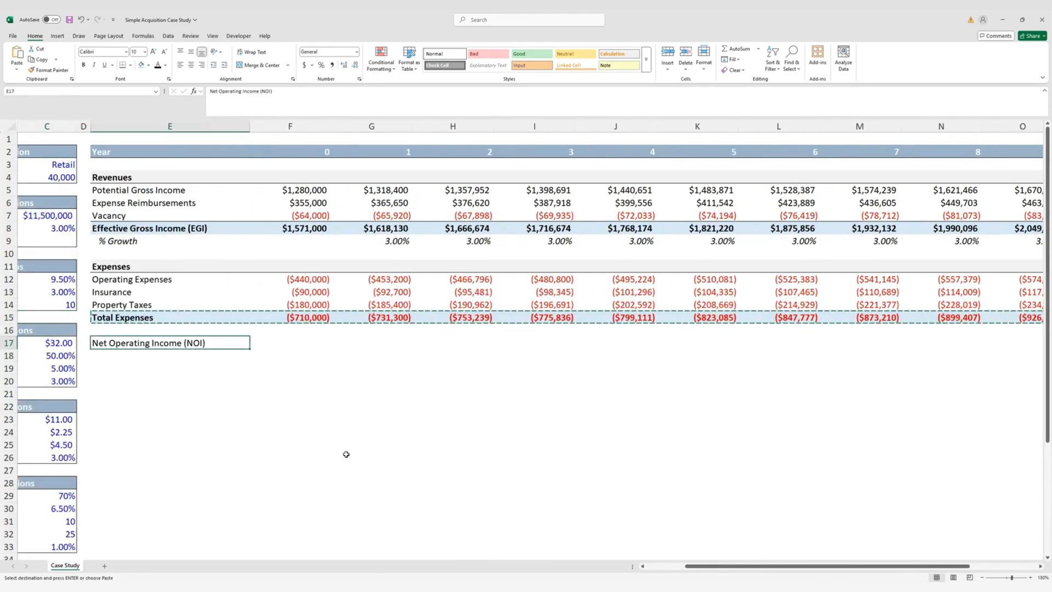
pyautogui.hotkey('alt', 'e')
pyautogui.press('s')
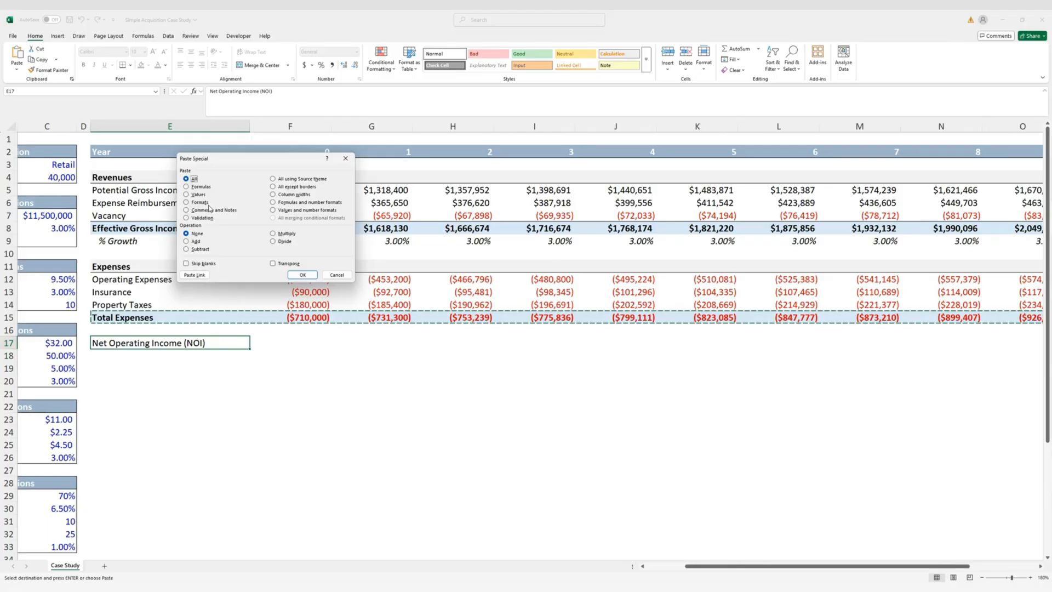
pyautogui.click(208, 206)
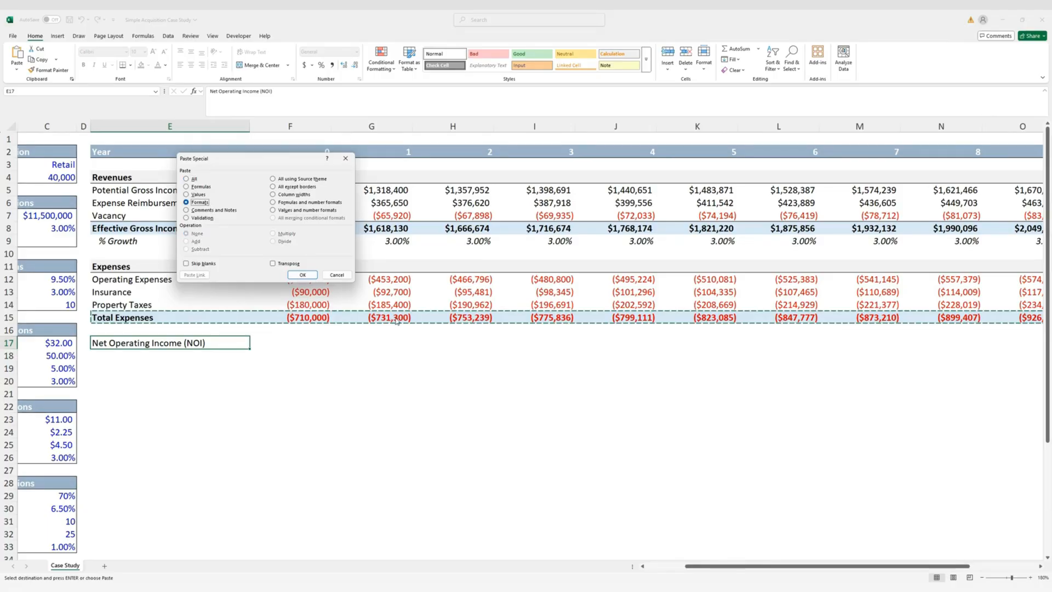
pyautogui.press('Return')
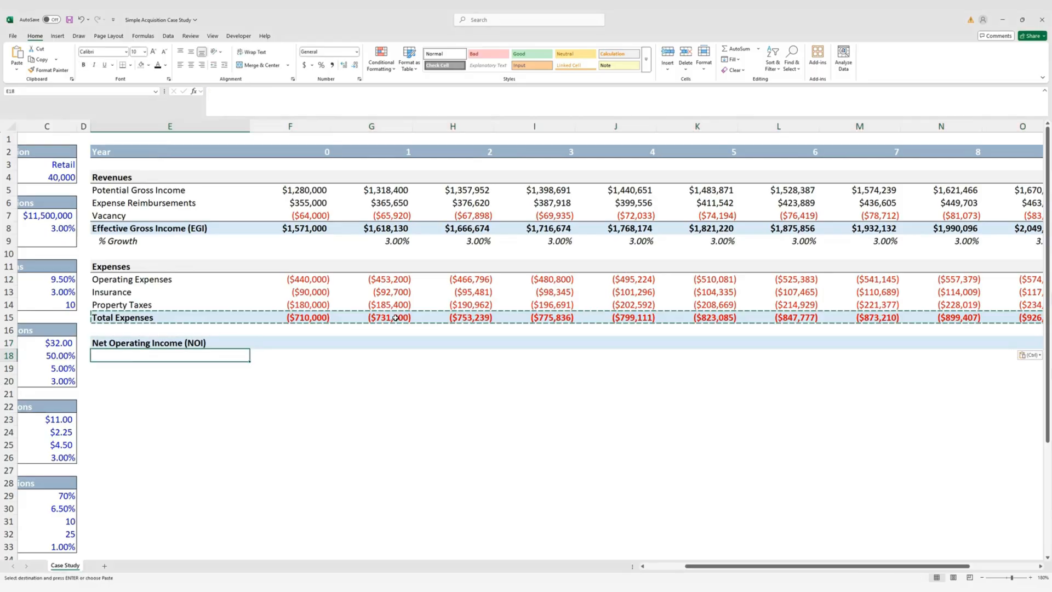
pyautogui.press('Escape')
pyautogui.press('Right')
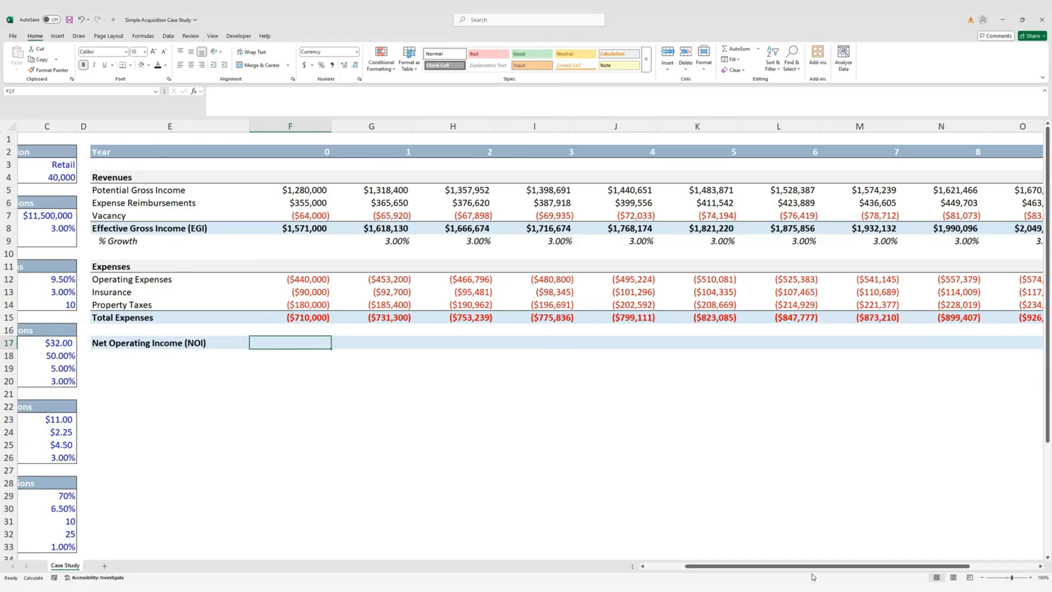
# Enter =F8+F15 in F17 for year 0 NOI of $861,000
pyautogui.moveTo(763, 566); pyautogui.dragTo(725, 558)
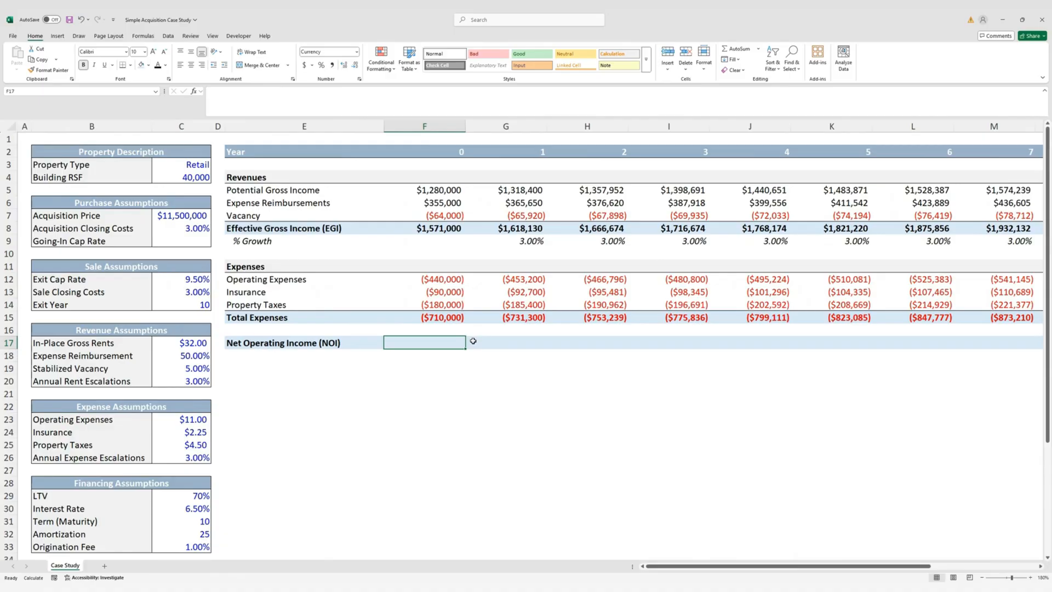
pyautogui.write('=')
pyautogui.press('Up')
pyautogui.press('Up')
pyautogui.press('Up')
pyautogui.press('Up')
pyautogui.press('Up')
pyautogui.press('Up')
pyautogui.press('Up')
pyautogui.press('Up')
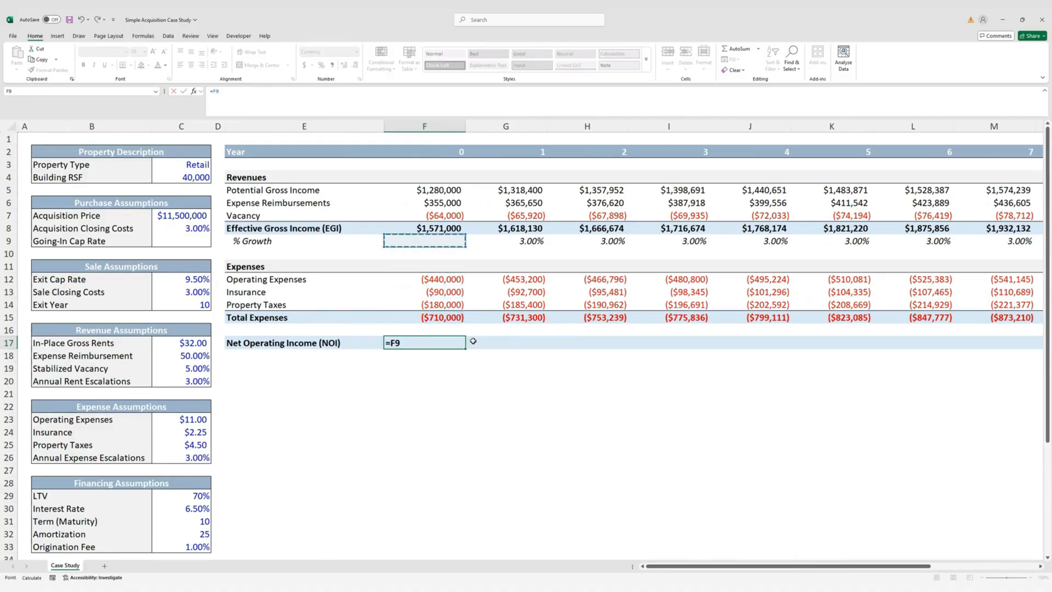
pyautogui.press('Up')
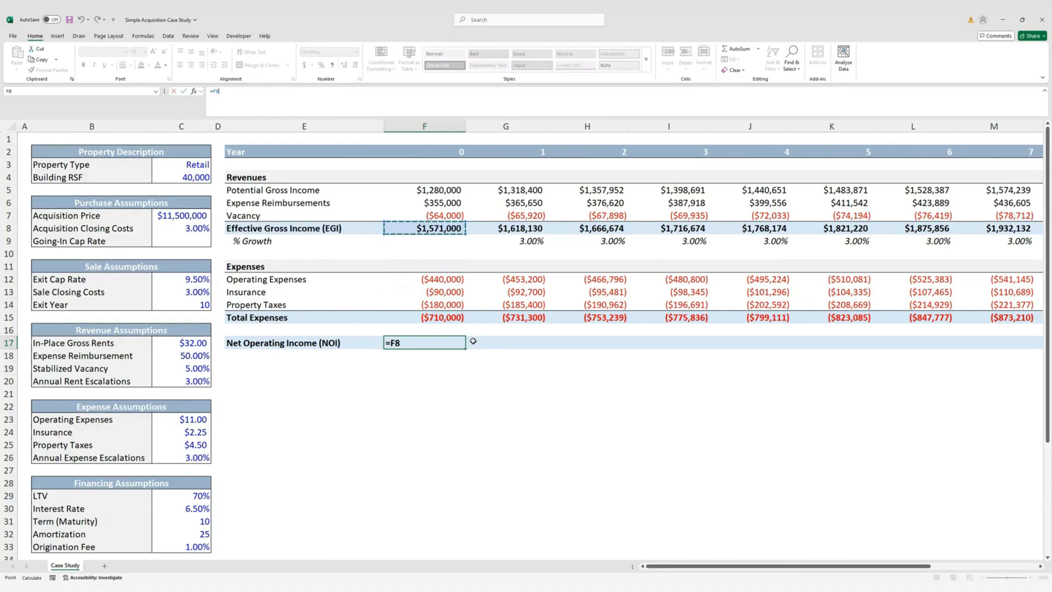
pyautogui.write('+')
pyautogui.press('Up')
pyautogui.press('Up')
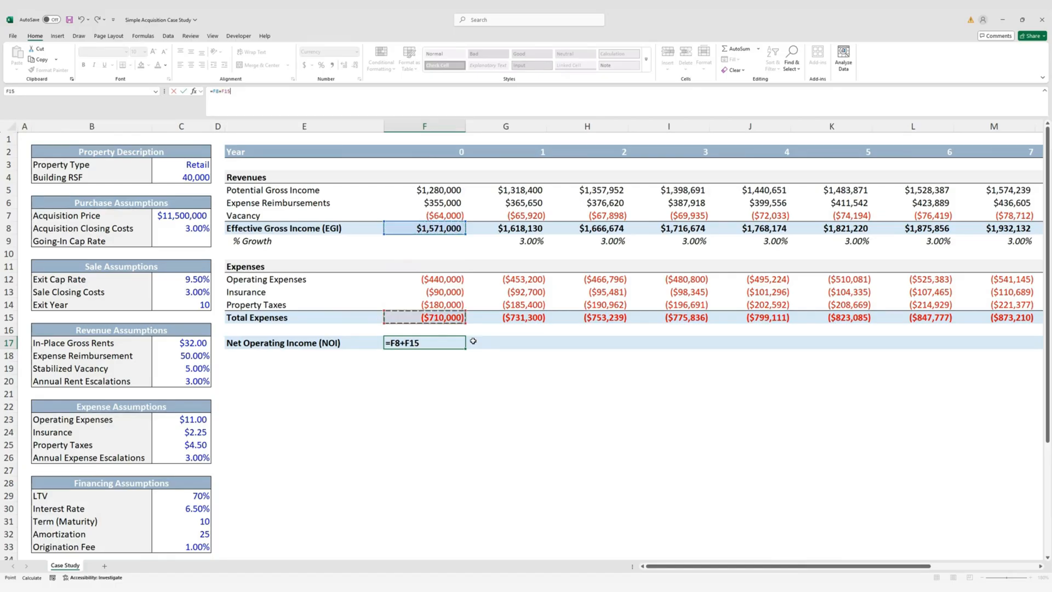
pyautogui.hotkey('ctrl', 'Return')
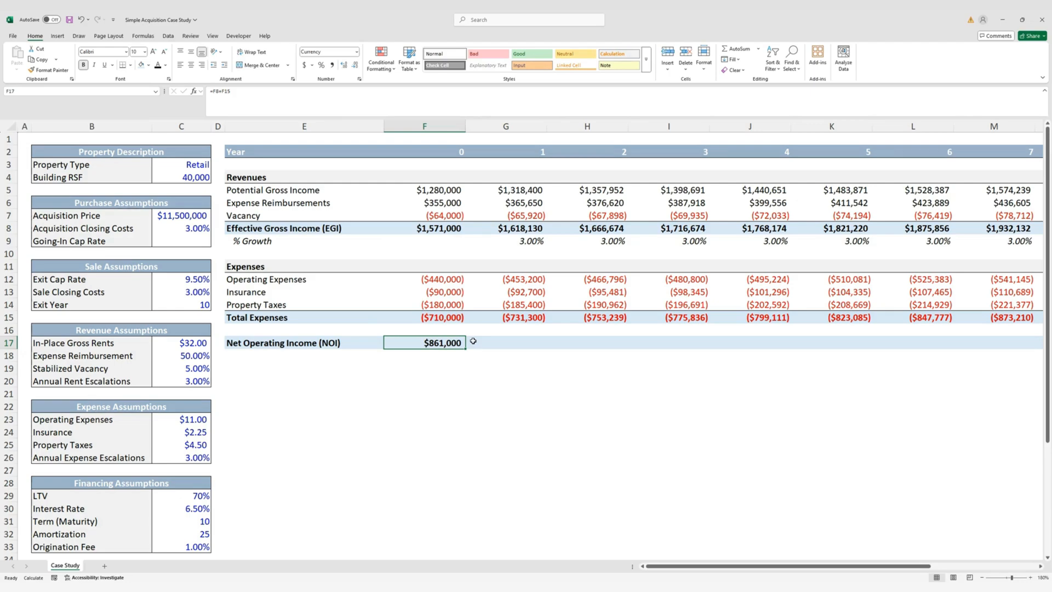
# Fill the NOI formula across F17:Q17 for all years
pyautogui.press('Up')
pyautogui.press('Up')
pyautogui.hotkey('ctrl', 'Right')
pyautogui.press('Down')
pyautogui.press('Down')
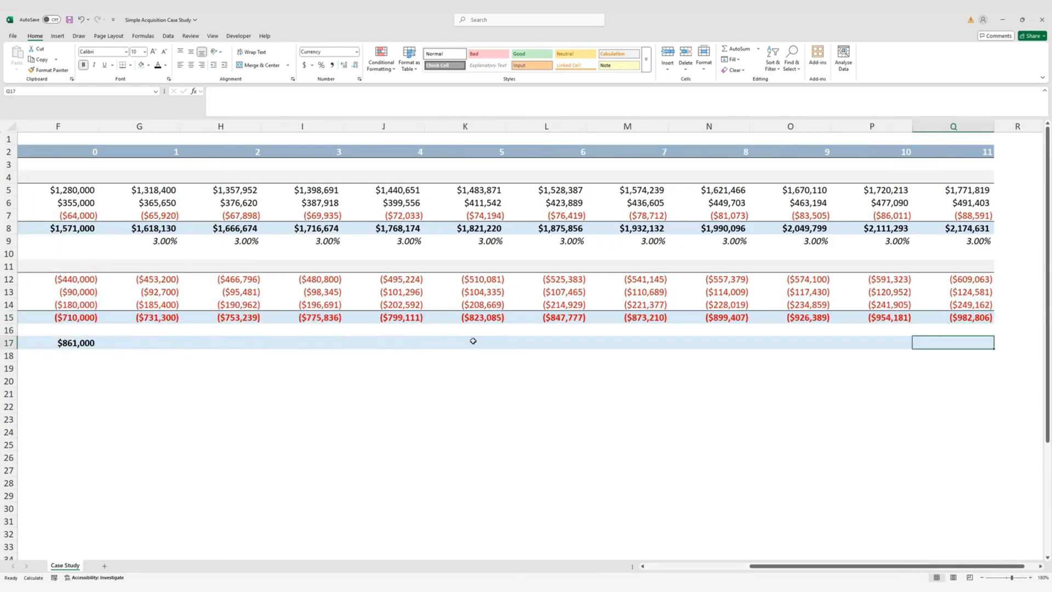
pyautogui.hotkey('ctrl', 'shift', 'Left')
pyautogui.hotkey('ctrl', 'r')
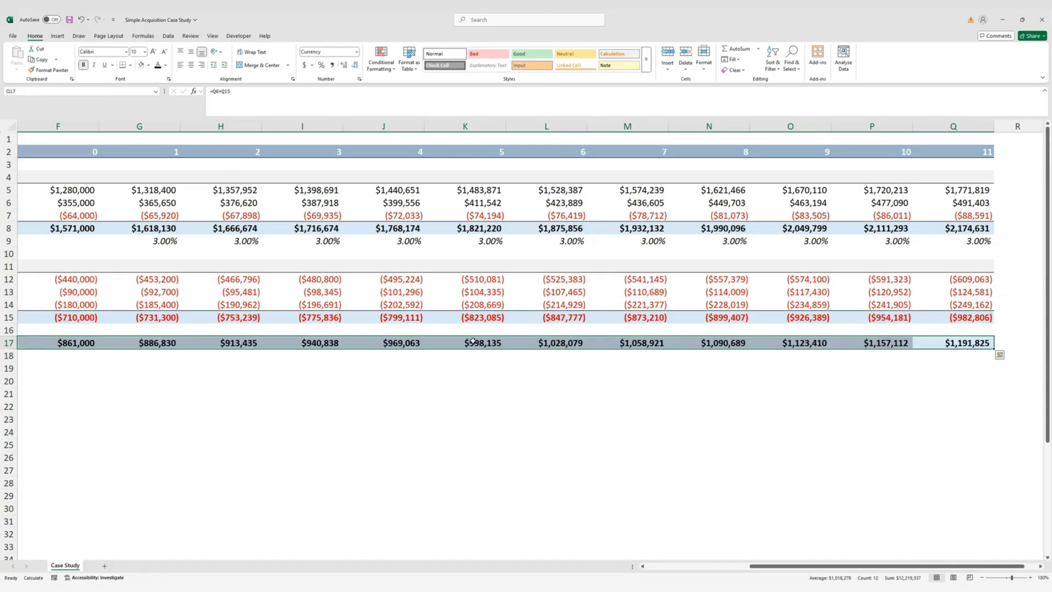
pyautogui.press('Left')
pyautogui.press('Home')
pyautogui.press('Left')
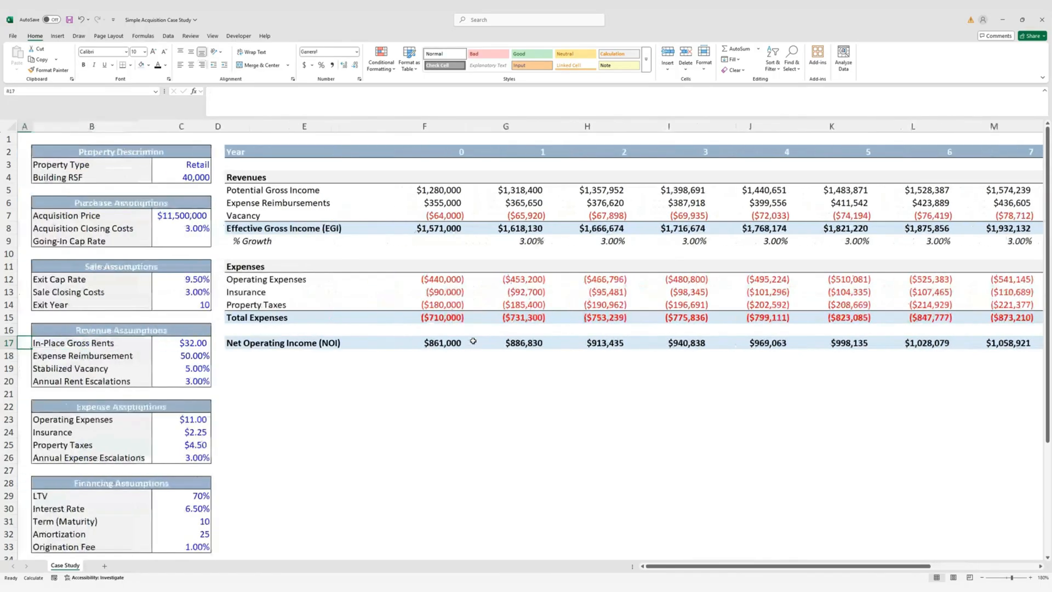
pyautogui.press('Right')
pyautogui.press('Right')
pyautogui.press('Right')
pyautogui.press('Right')
pyautogui.press('Right')
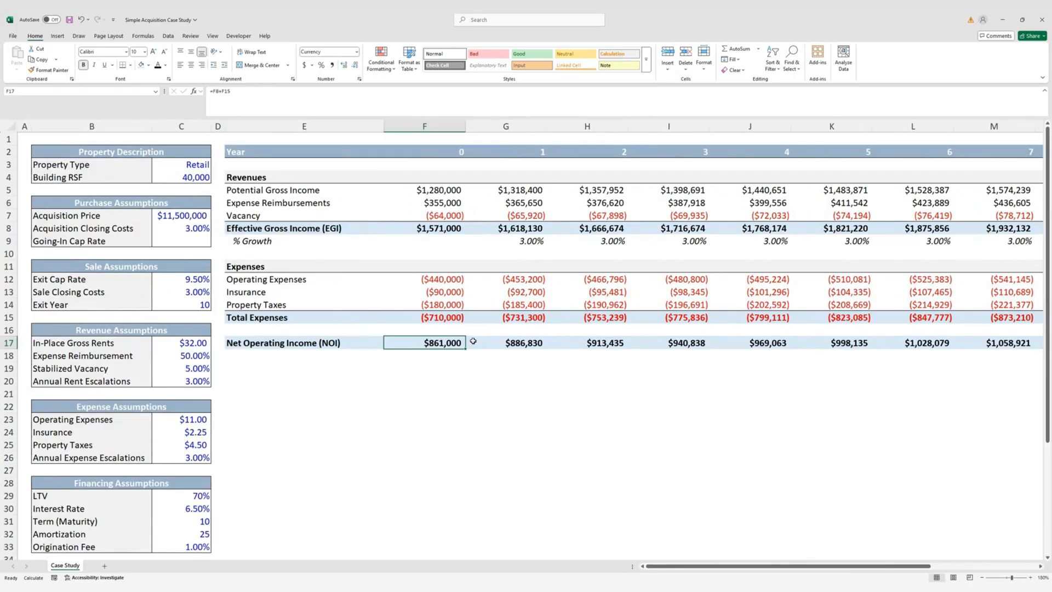
pyautogui.press('Left')
pyautogui.press('Left')
pyautogui.press('Up')
pyautogui.press('Up')
pyautogui.press('Left')
pyautogui.press('Up')
pyautogui.press('Up')
pyautogui.press('Up')
pyautogui.press('Up')
pyautogui.press('Up')
pyautogui.press('Up')
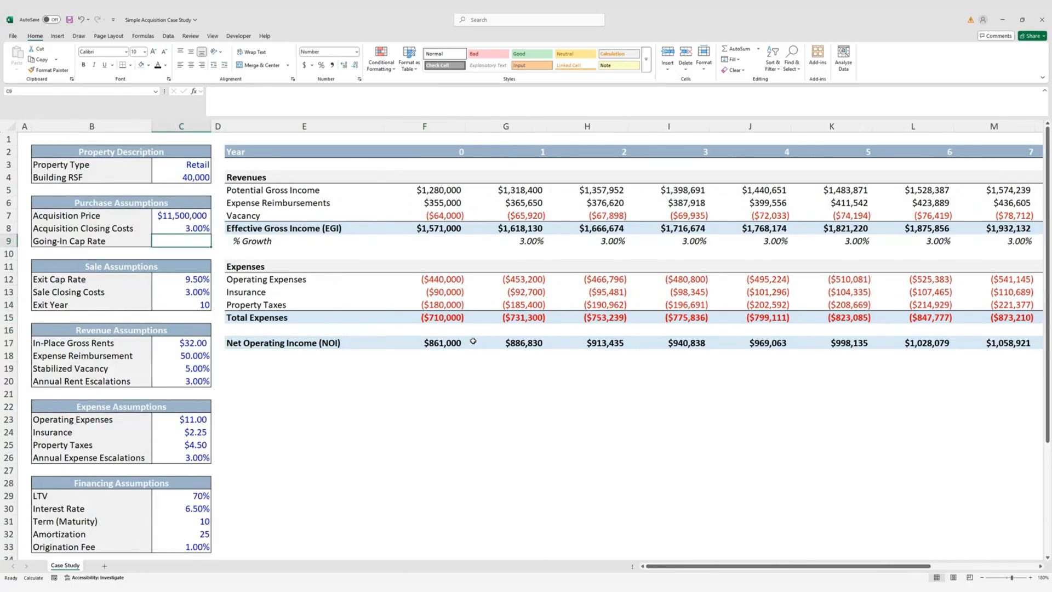
# Enter =G17/C7 in C9 for the Going-In Cap Rate
pyautogui.write('=')
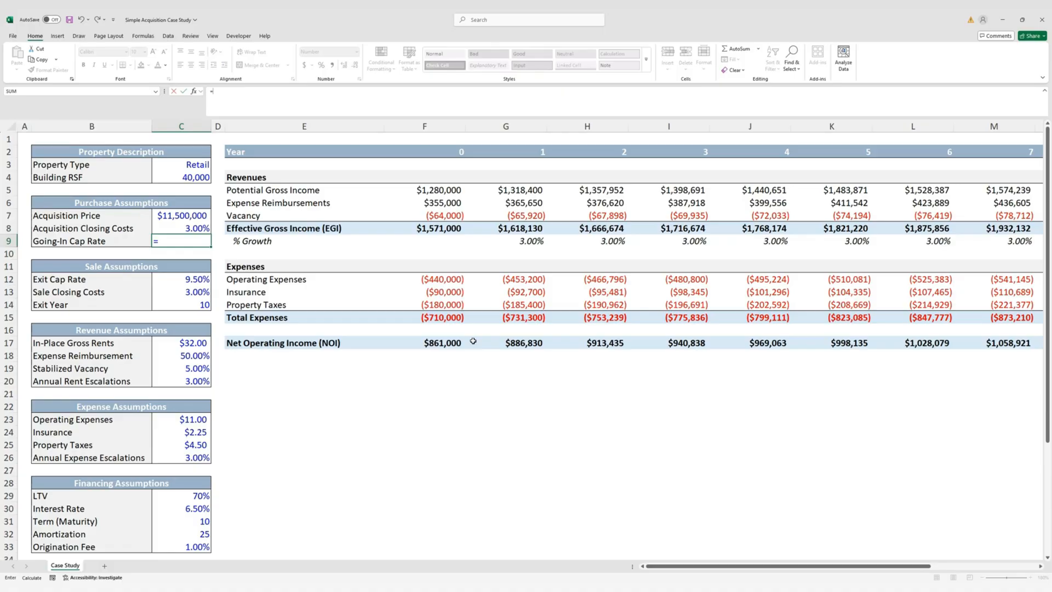
pyautogui.press('Right')
pyautogui.press('Right')
pyautogui.press('Right')
pyautogui.press('Down')
pyautogui.press('Down')
pyautogui.press('Down')
pyautogui.press('Down')
pyautogui.press('Down')
pyautogui.press('Down')
pyautogui.press('Down')
pyautogui.press('Down')
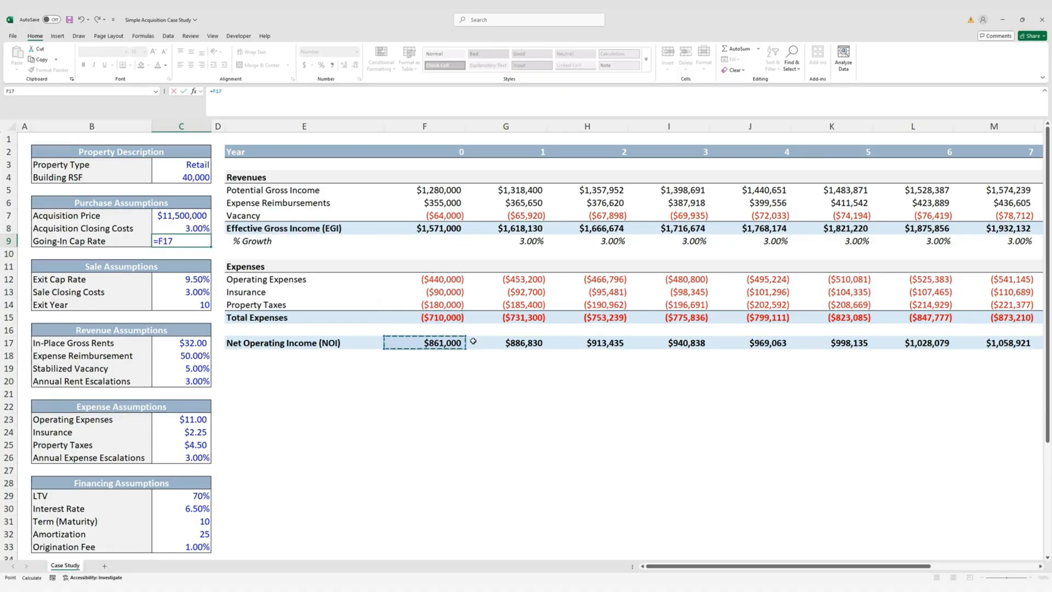
pyautogui.press('Right')
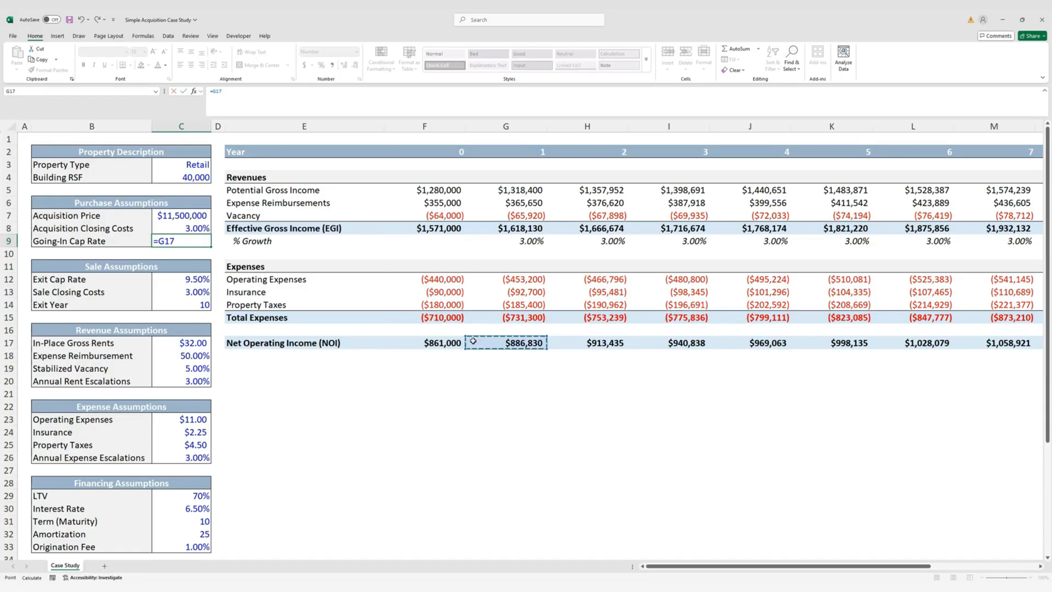
pyautogui.write('/')
pyautogui.press('Up')
pyautogui.press('Up')
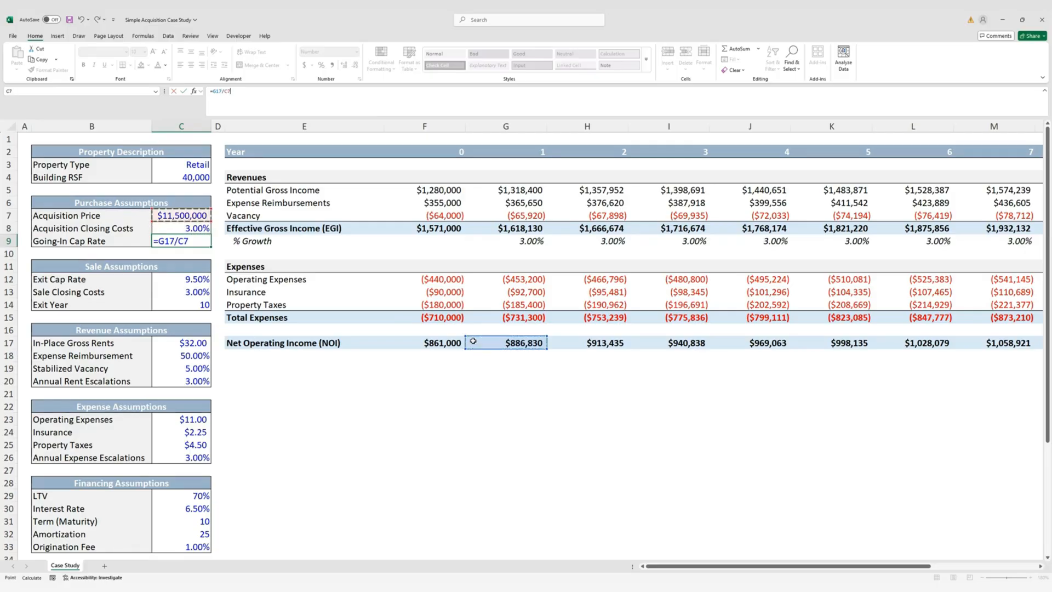
pyautogui.hotkey('ctrl', 'Return')
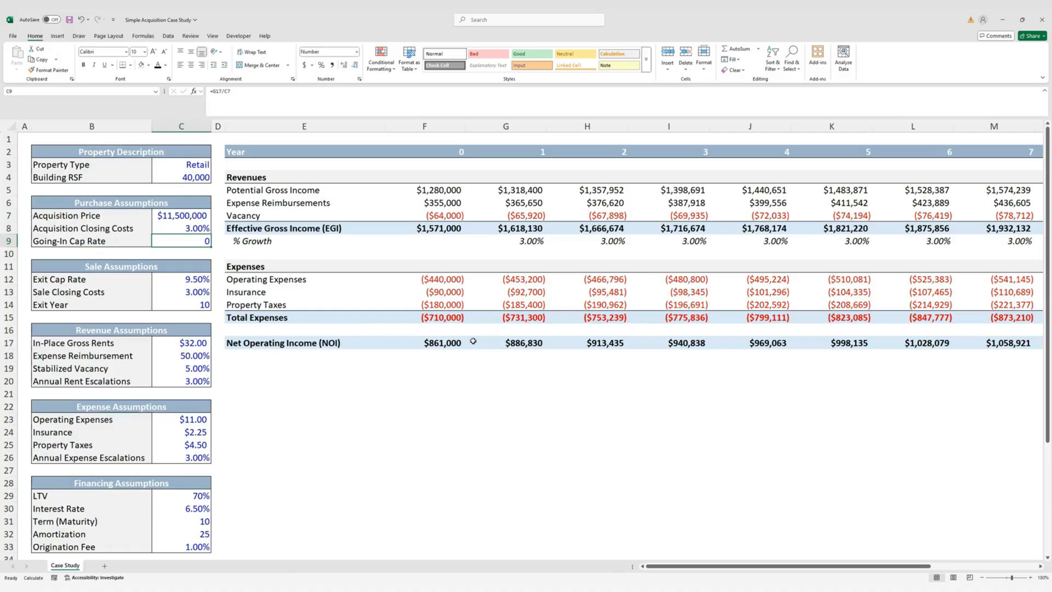
# Format the cap rate as a percentage with two decimals, showing 7.71%
pyautogui.hotkey('ctrl', 'shift', '5')
pyautogui.press('alt')
pyautogui.press('h')
pyautogui.press('0')
pyautogui.press('h')
pyautogui.press('0')
pyautogui.click(196, 254)
pyautogui.click(203, 240)
pyautogui.click(200, 255)
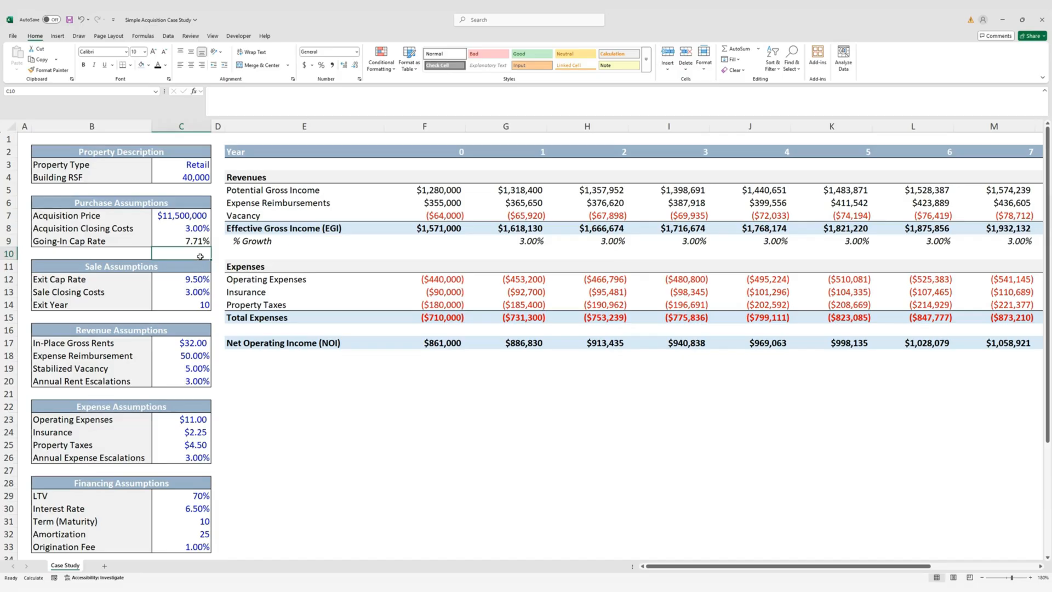
pyautogui.click(202, 242)
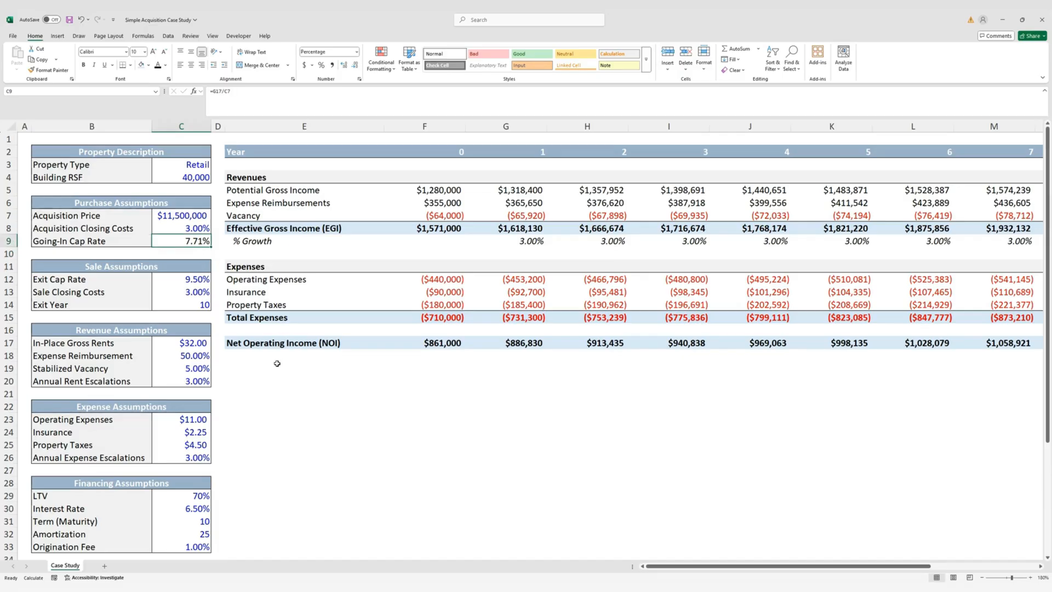
pyautogui.click(275, 366)
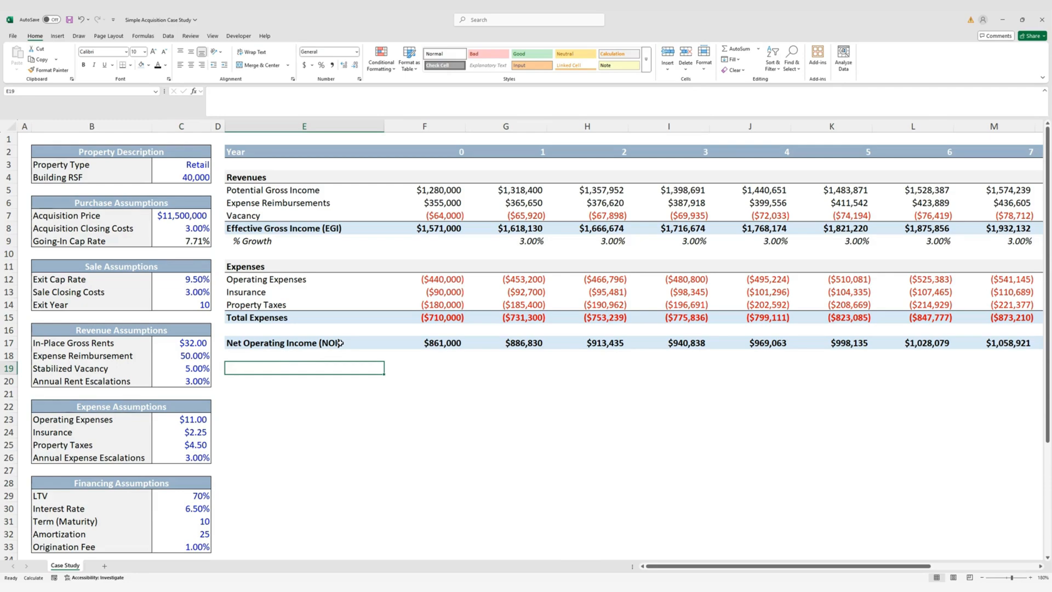
# Copy the % Growth row E9:Q9 into row 18, showing 3.00% yearly NOI growth
pyautogui.click(296, 356)
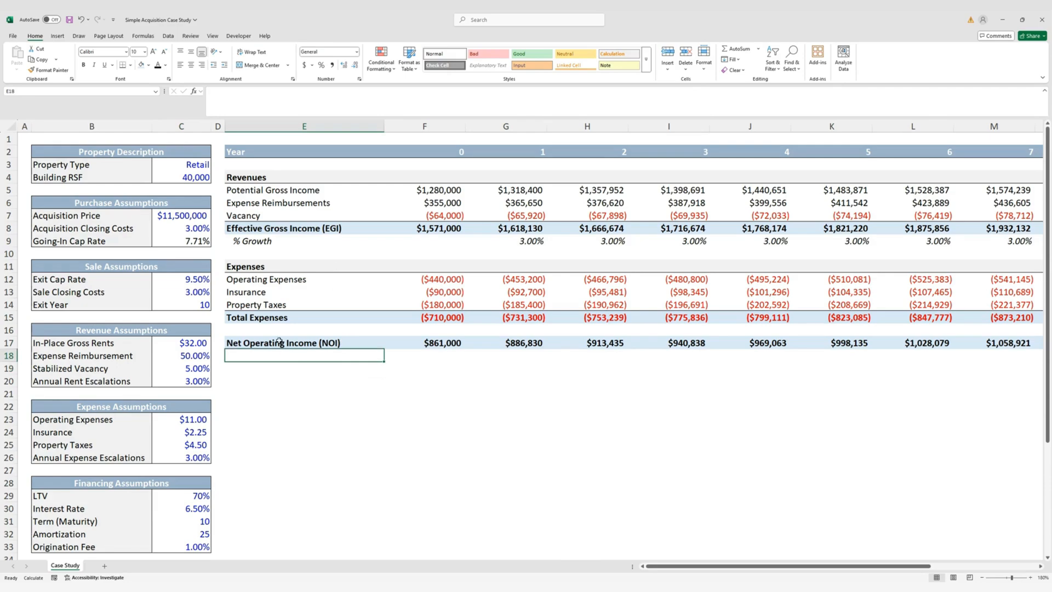
pyautogui.click(263, 241)
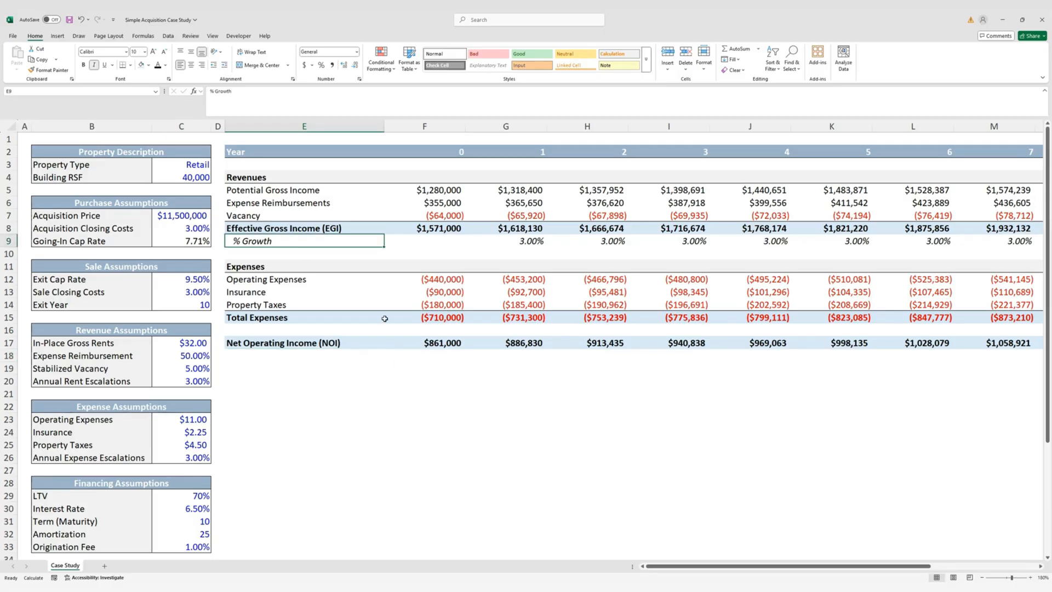
pyautogui.hotkey('ctrl', 'shift', 'Right')
pyautogui.hotkey('ctrl', 'shift', 'Right')
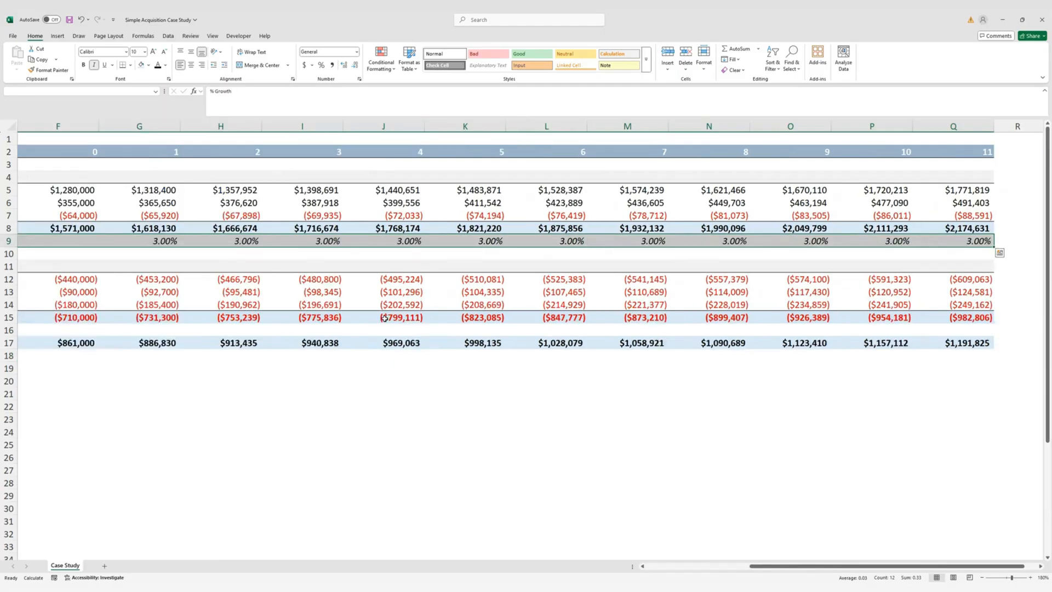
pyautogui.hotkey('ctrl', 'c')
pyautogui.press('Down')
pyautogui.press('Down')
pyautogui.press('Down')
pyautogui.press('Down')
pyautogui.press('Down')
pyautogui.press('Down')
pyautogui.press('Down')
pyautogui.press('Down')
pyautogui.press('Down')
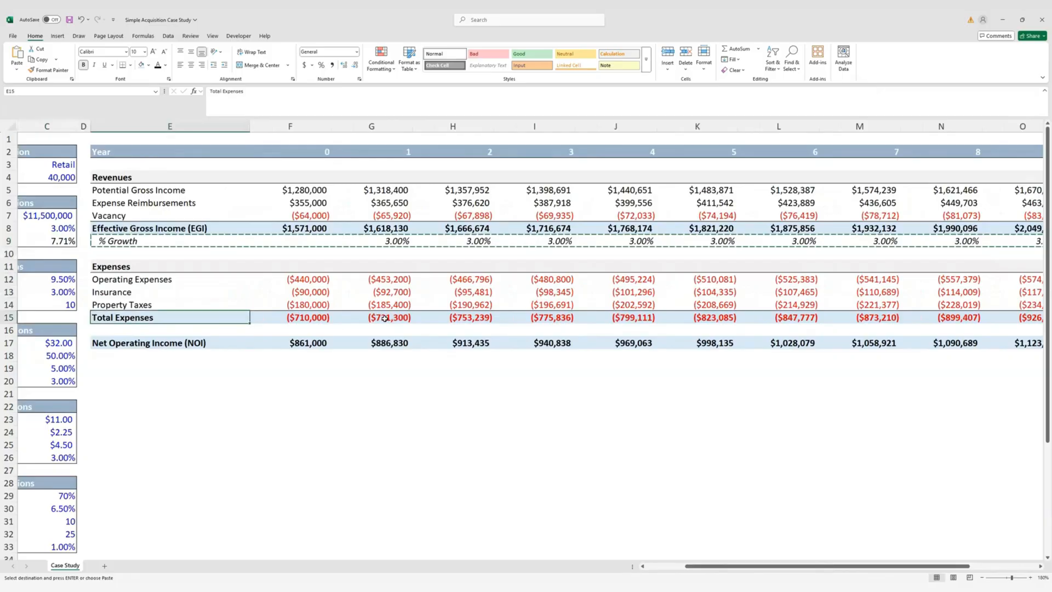
pyautogui.hotkey('ctrl', 'v')
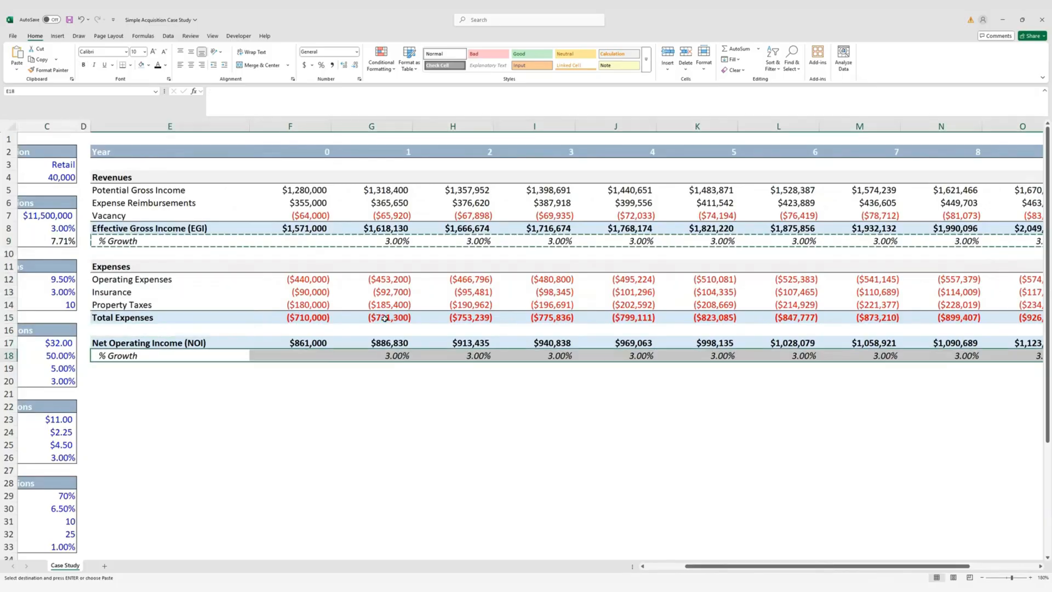
pyautogui.press('Escape')
pyautogui.press('Right')
pyautogui.press('Right')
pyautogui.press('Right')
pyautogui.press('F2')
pyautogui.press('Right')
pyautogui.press('Right')
pyautogui.press('Right')
pyautogui.press('Right')
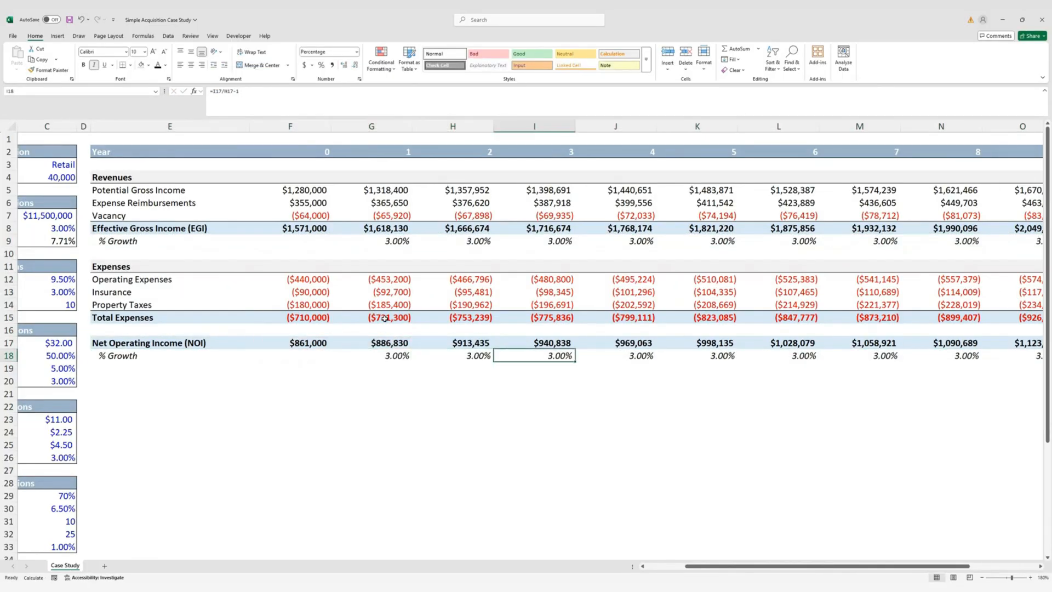
pyautogui.press('F2')
pyautogui.press('Escape')
pyautogui.press('Left')
pyautogui.press('Left')
pyautogui.press('Left')
pyautogui.press('Left')
pyautogui.press('Left')
pyautogui.press('Left')
pyautogui.press('Left')
pyautogui.press('Left')
pyautogui.press('Left')
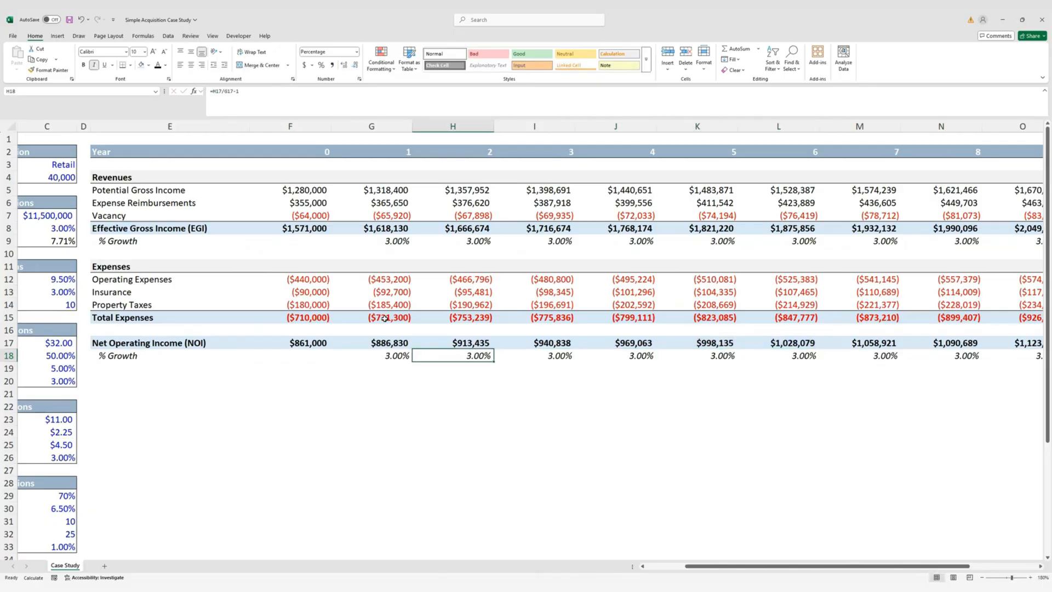
pyautogui.press('Right')
pyautogui.press('Right')
pyautogui.press('Right')
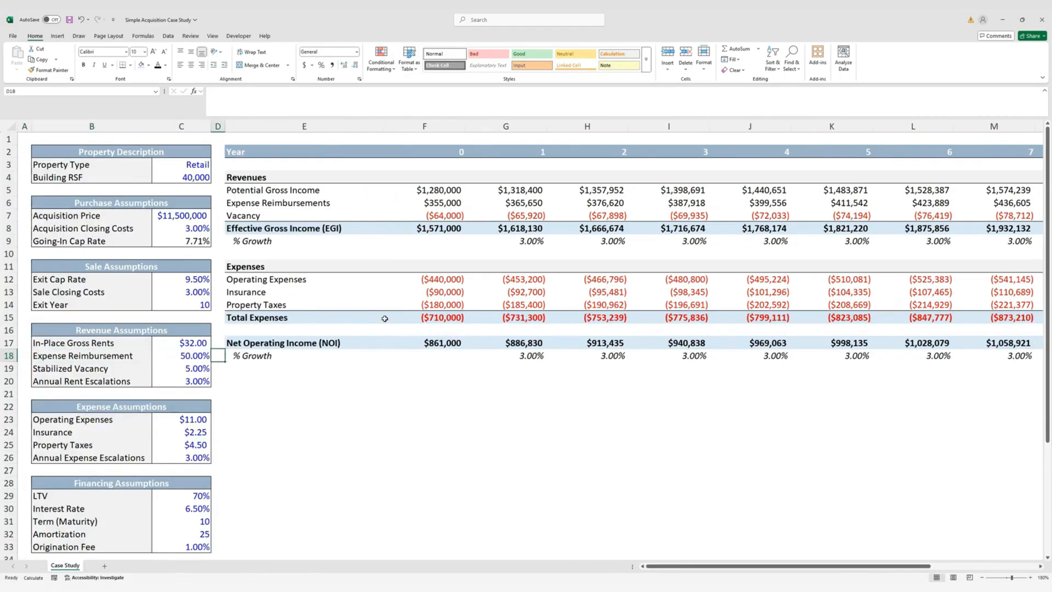
# Add a '% Margin' label under NOI, adapted from the copied % Growth label
pyautogui.hotkey('ctrl', 'c')
pyautogui.press('Down')
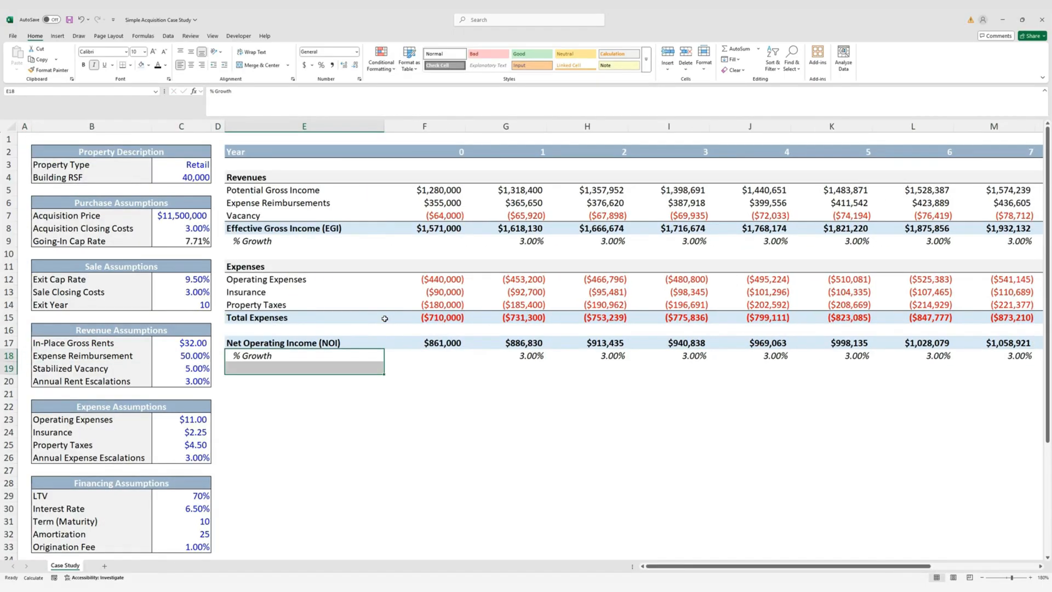
pyautogui.hotkey('ctrl', 'v')
pyautogui.press('F2')
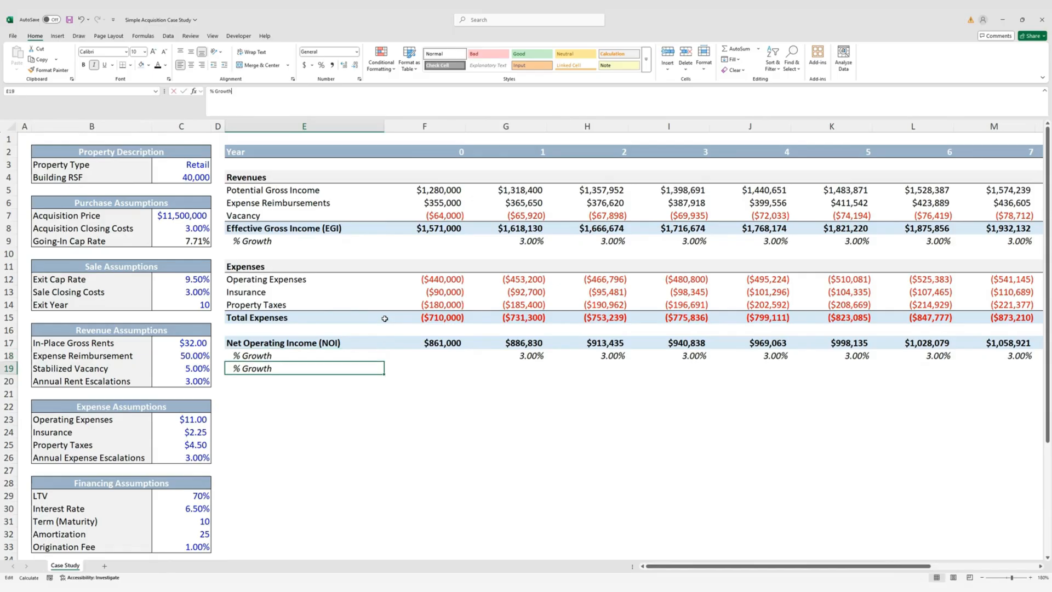
pyautogui.press('BackSpace')
pyautogui.press('BackSpace')
pyautogui.press('BackSpace')
pyautogui.press('BackSpace')
pyautogui.press('BackSpace')
pyautogui.press('BackSpace')
pyautogui.press('BackSpace')
pyautogui.write('MArgi')
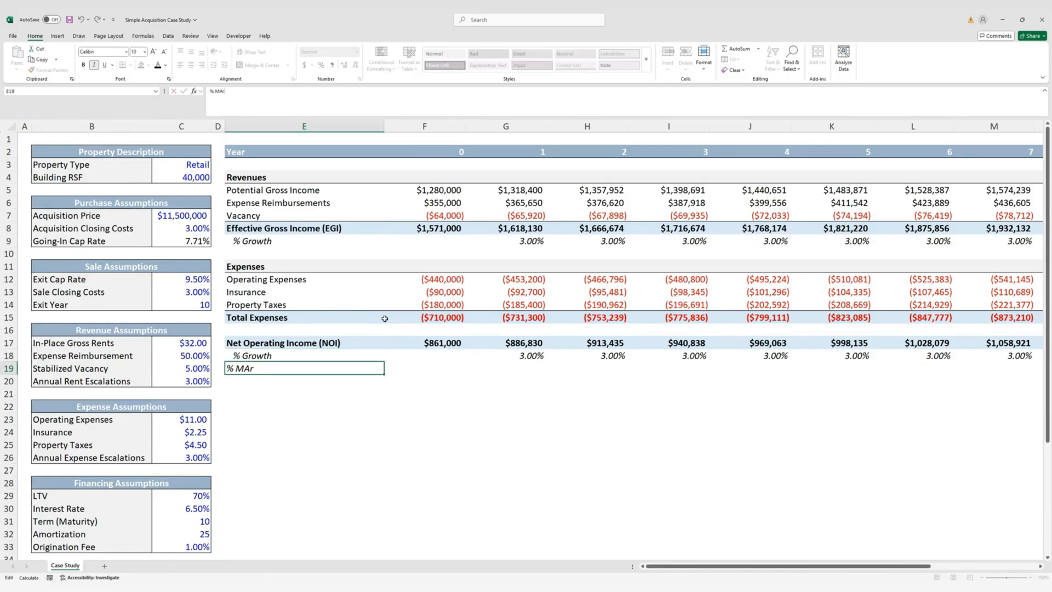
pyautogui.press('BackSpace')
pyautogui.press('BackSpace')
pyautogui.press('BackSpace')
pyautogui.press('BackSpace')
pyautogui.write('argin')
pyautogui.hotkey('ctrl', 'Return')
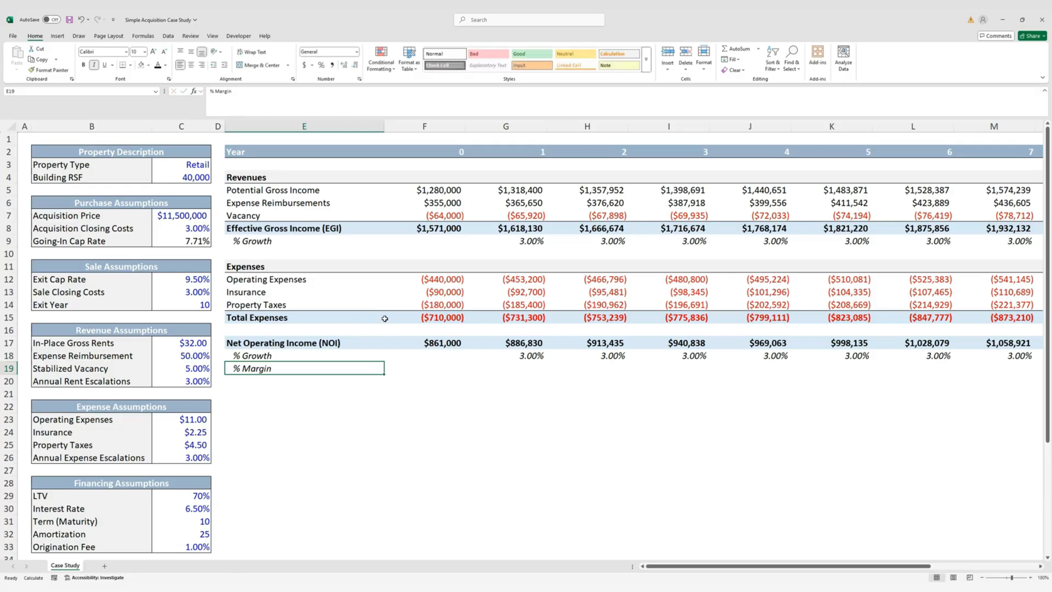
# Enter the year 0 margin =F17/F8 as an italic percentage with one decimal (54.8%)
pyautogui.press('Right')
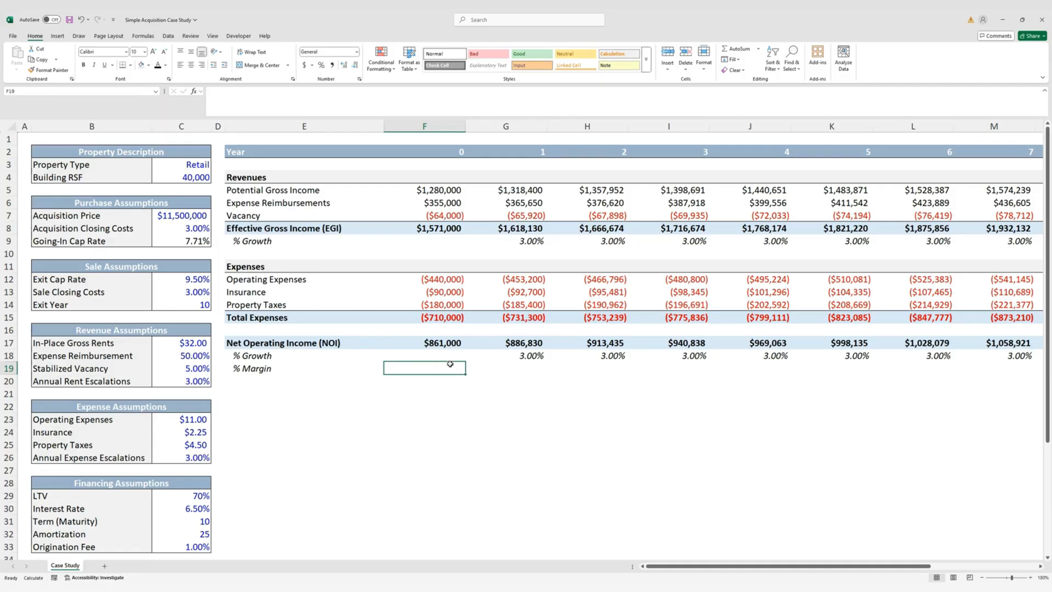
pyautogui.write('=')
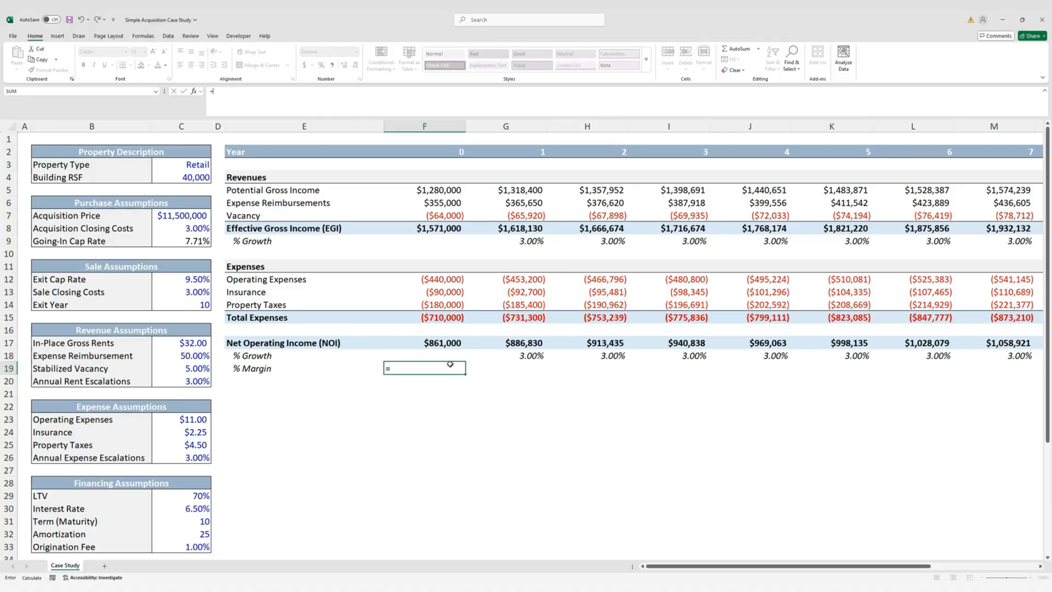
pyautogui.press('Up')
pyautogui.press('Up')
pyautogui.write('/')
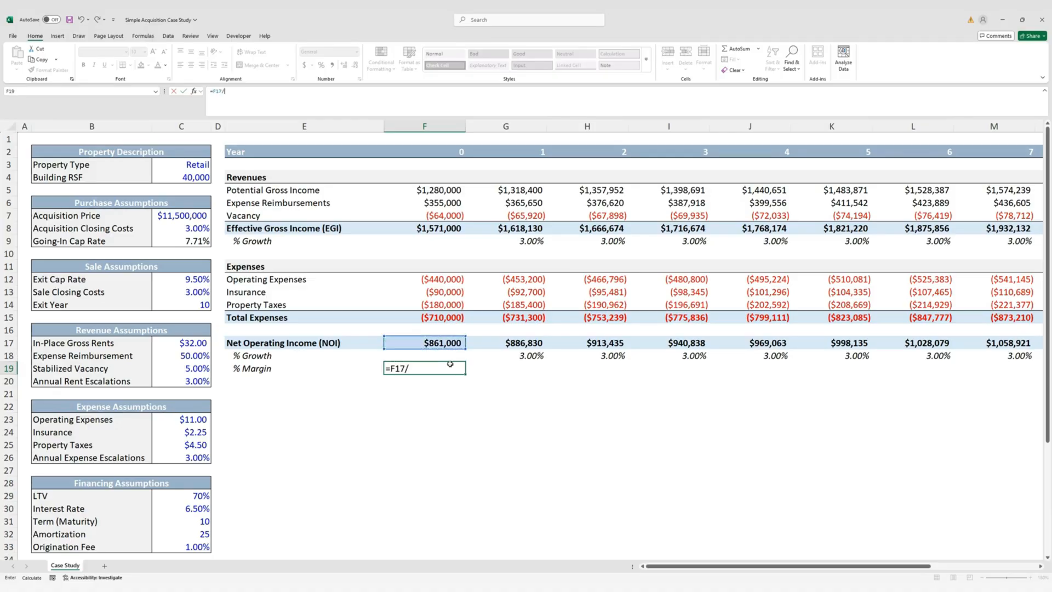
pyautogui.press('Up')
pyautogui.press('Up')
pyautogui.press('Up')
pyautogui.press('Up')
pyautogui.press('Up')
pyautogui.press('Up')
pyautogui.press('Up')
pyautogui.press('Up')
pyautogui.press('Up')
pyautogui.press('Up')
pyautogui.press('Up')
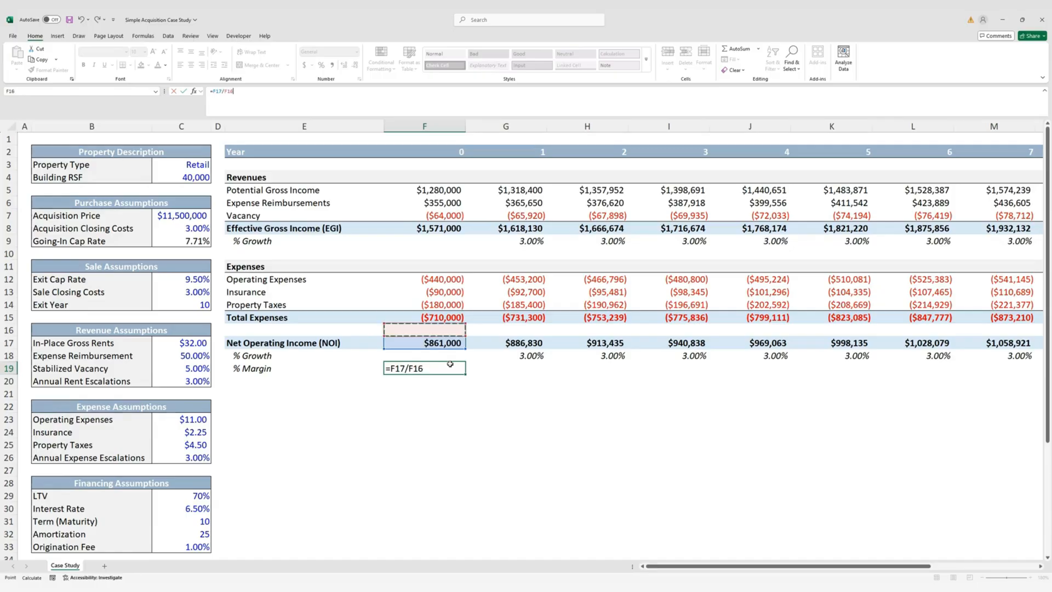
pyautogui.hotkey('ctrl', 'Return')
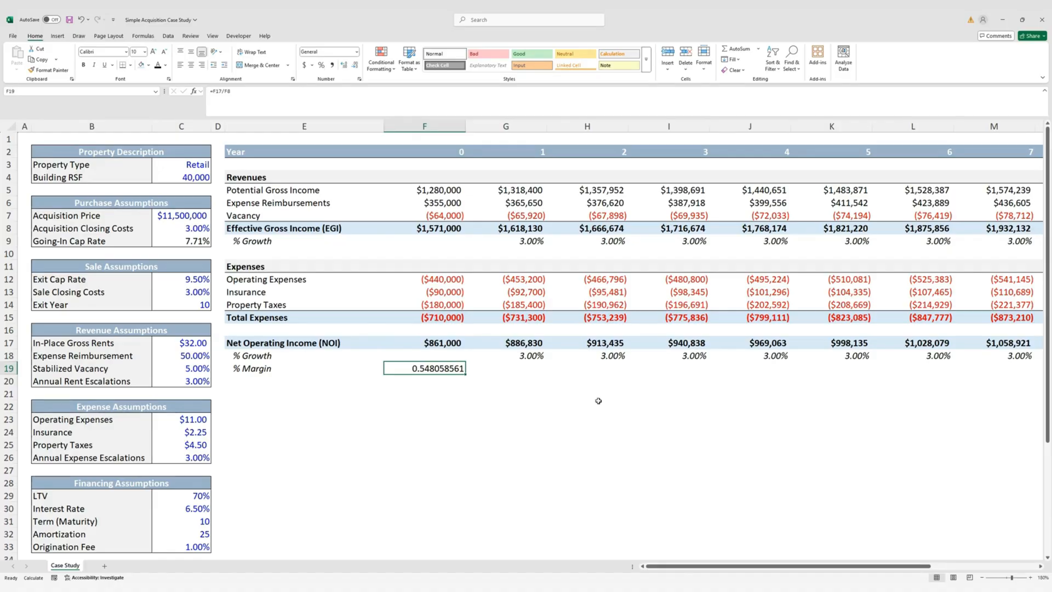
pyautogui.hotkey('ctrl', 'shift', '5')
pyautogui.press('alt')
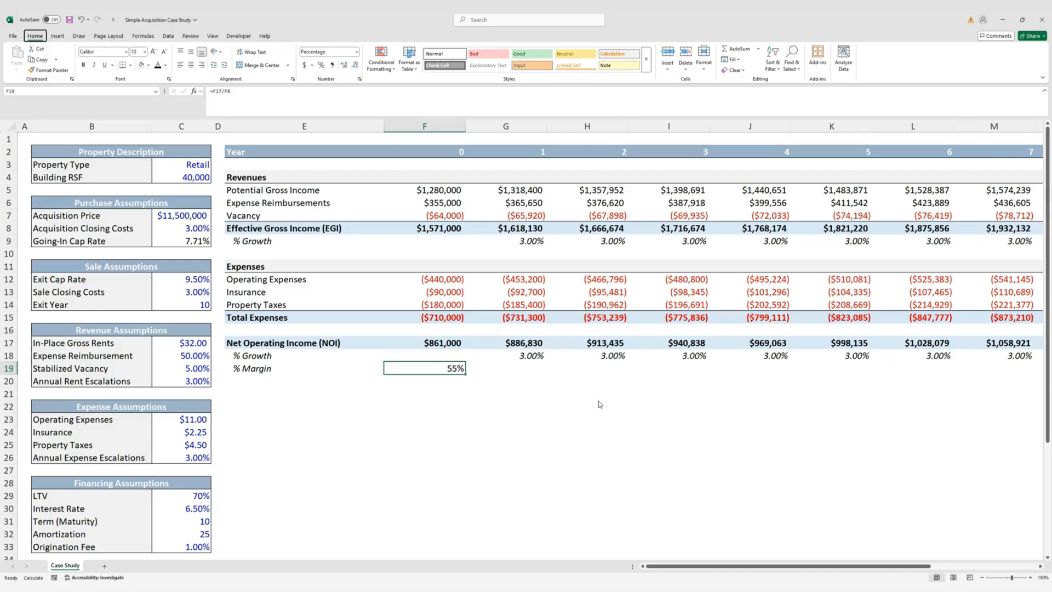
pyautogui.press('h')
pyautogui.press('0')
pyautogui.hotkey('ctrl', 'i')
# Fill the margin formula across all years through Q19
pyautogui.hotkey('shift', 'Right')
pyautogui.hotkey('shift', 'Right')
pyautogui.hotkey('shift', 'Right')
pyautogui.hotkey('shift', 'Right')
pyautogui.hotkey('shift', 'Right')
pyautogui.hotkey('shift', 'Right')
pyautogui.hotkey('shift', 'Right')
pyautogui.hotkey('shift', 'Right')
pyautogui.hotkey('shift', 'Right')
pyautogui.hotkey('shift', 'Right')
pyautogui.hotkey('shift', 'Right')
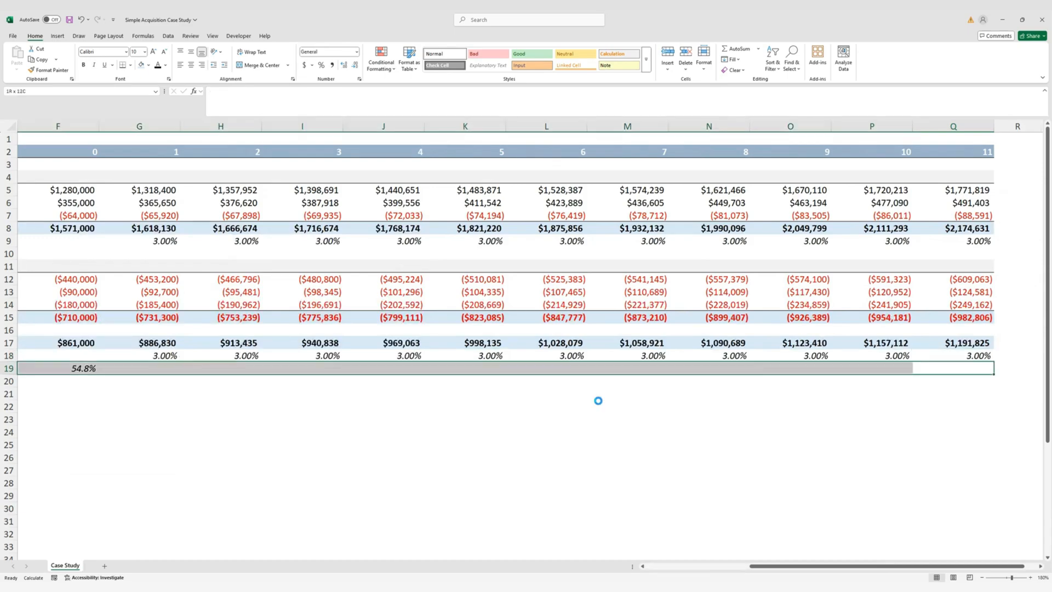
pyautogui.hotkey('ctrl', 'r')
pyautogui.press('Left')
pyautogui.press('Left')
pyautogui.press('Left')
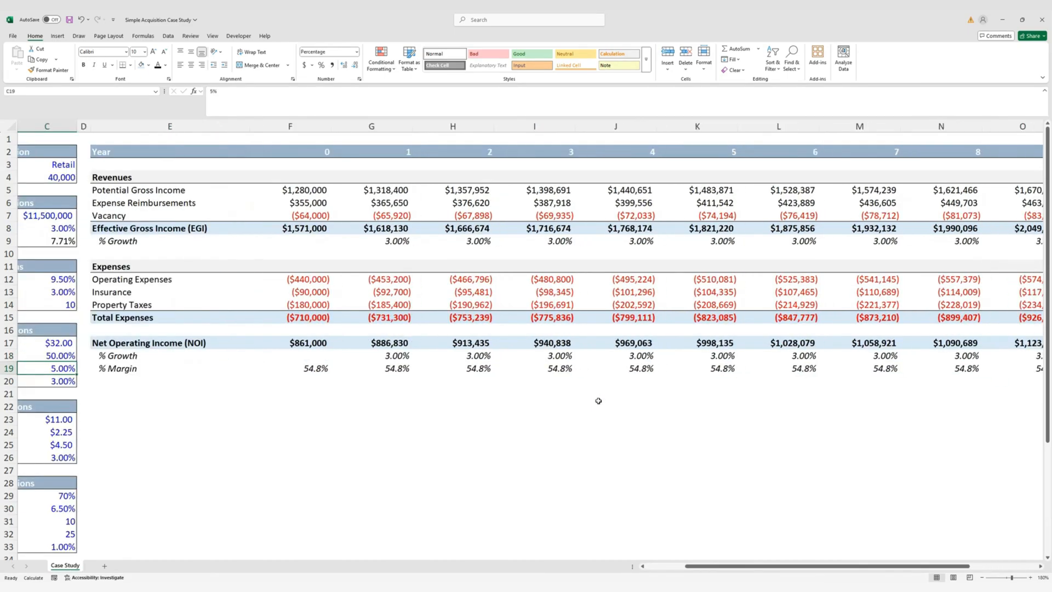
pyautogui.press('Right')
pyautogui.press('Right')
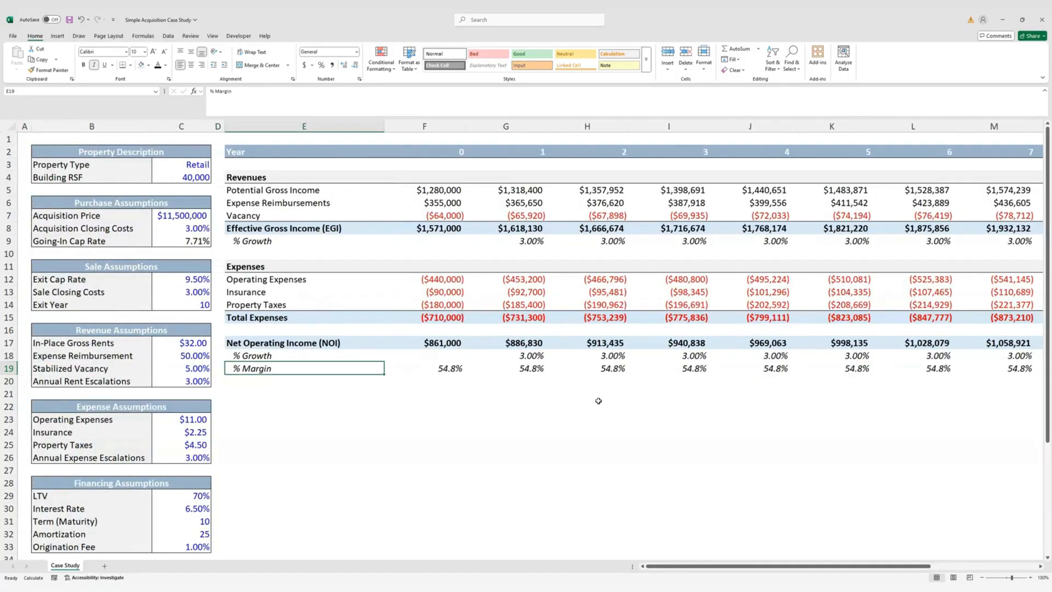
pyautogui.press('Down')
pyautogui.press('Down')
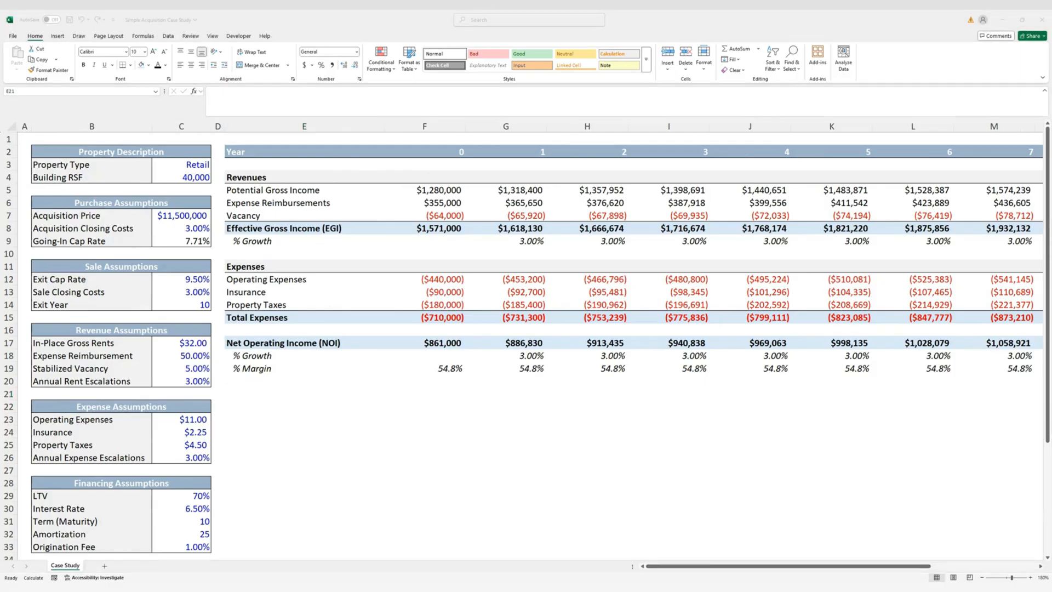
# Copy the Expenses header row into row 21 below the NOI block
pyautogui.click(268, 392)
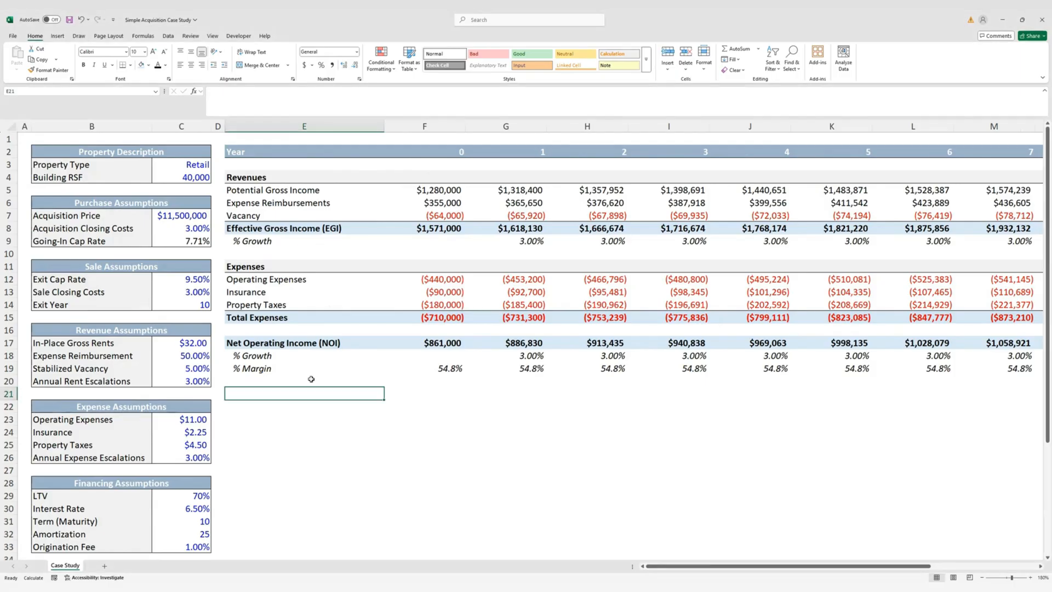
pyautogui.press('Up')
pyautogui.press('Up')
pyautogui.press('Up')
pyautogui.press('Up')
pyautogui.press('Up')
pyautogui.press('Up')
pyautogui.press('Up')
pyautogui.press('Up')
pyautogui.press('Up')
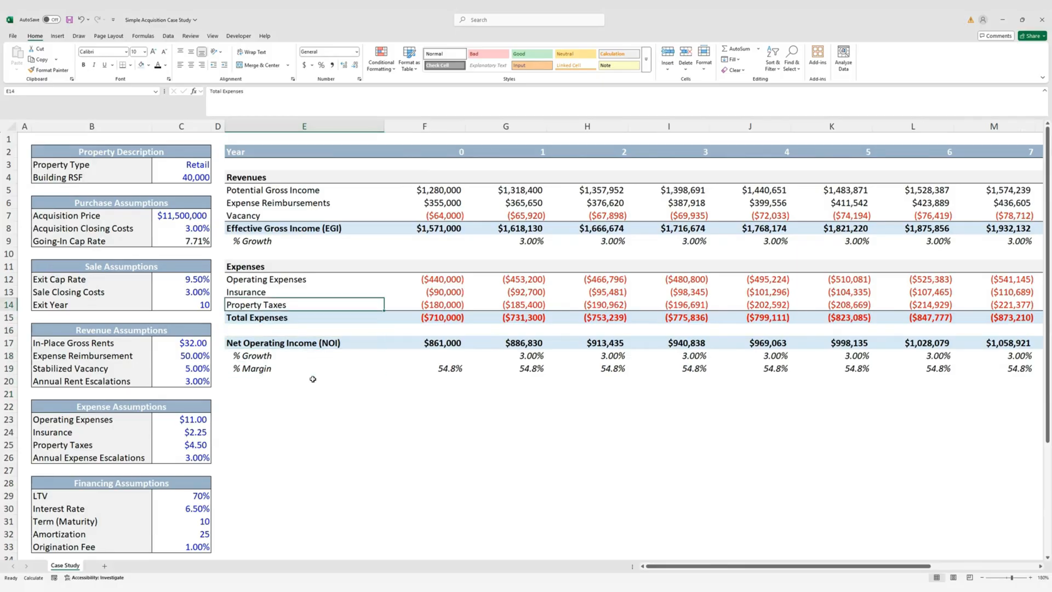
pyautogui.press('Right')
pyautogui.hotkey('ctrl', 'Right')
pyautogui.press('Up')
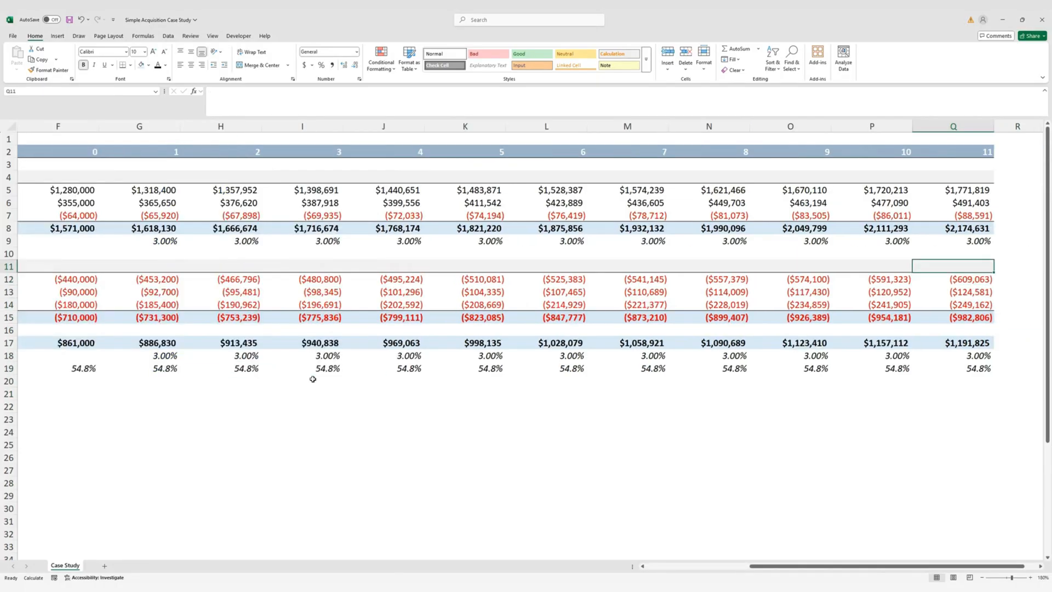
pyautogui.hotkey('ctrl', 'shift', 'Left')
pyautogui.hotkey('ctrl', 'c')
pyautogui.hotkey('ctrl', 'Left')
pyautogui.hotkey('ctrl', 'Left')
pyautogui.hotkey('ctrl', 'Left')
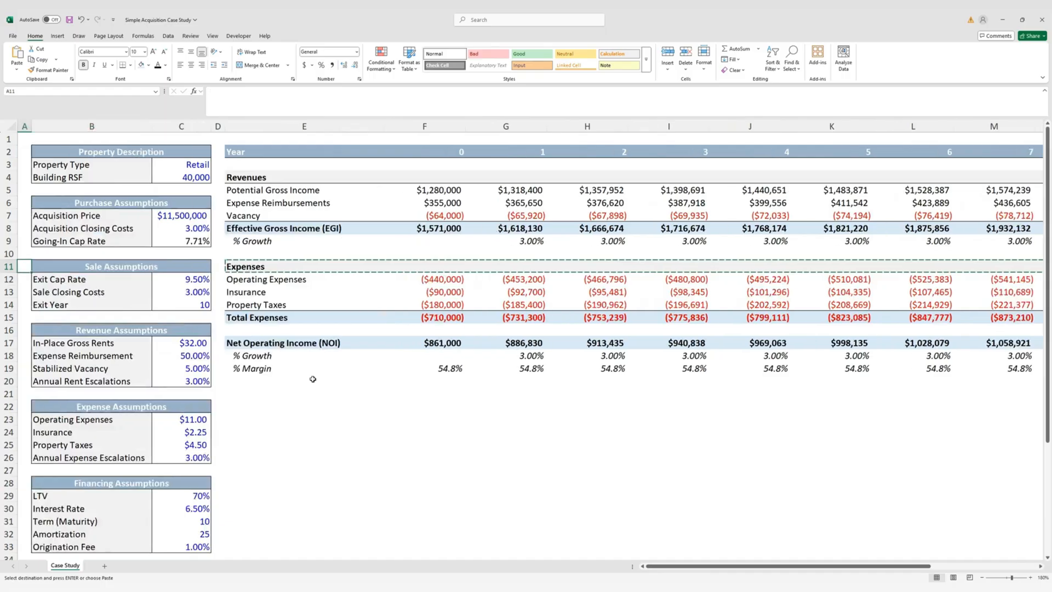
pyautogui.press('Right')
pyautogui.press('Right')
pyautogui.press('Down')
pyautogui.press('Down')
pyautogui.press('Down')
pyautogui.press('Down')
pyautogui.press('Down')
pyautogui.press('Down')
pyautogui.press('Down')
pyautogui.press('Down')
pyautogui.press('Down')
pyautogui.press('Down')
pyautogui.press('Right')
pyautogui.press('Right')
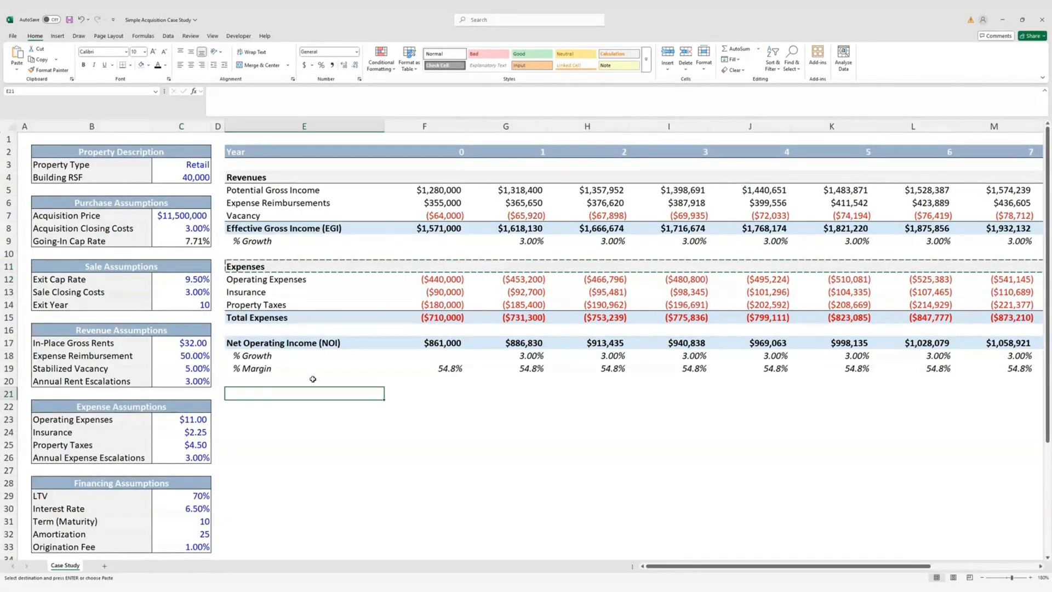
pyautogui.hotkey('ctrl', 'v')
pyautogui.press('Escape')
# Rename the pasted header to 'Debt Service'
pyautogui.hotkey('shift', 'BackSpace')
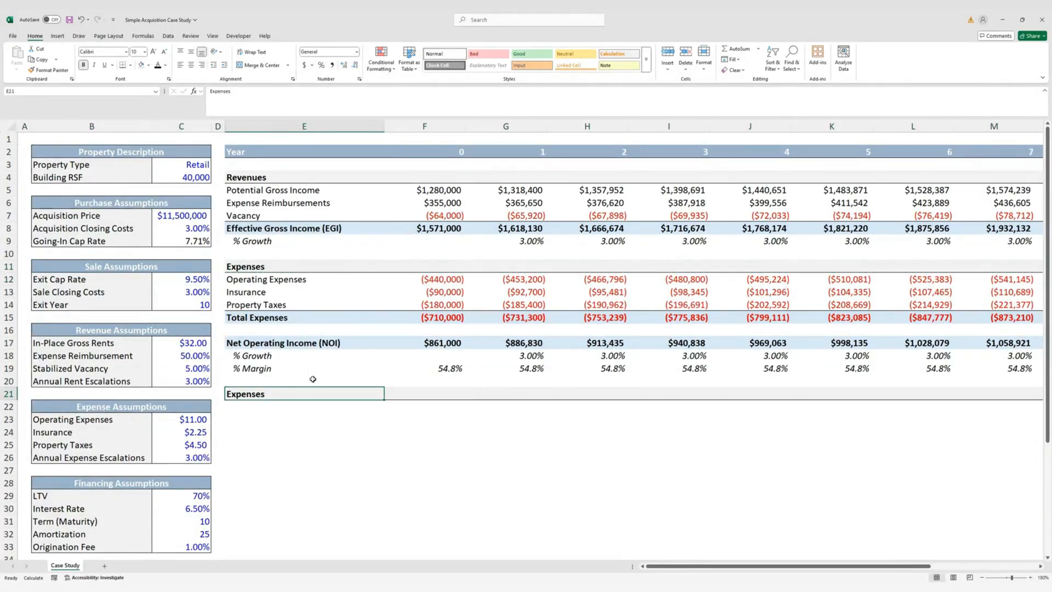
pyautogui.write('Debt Dervi')
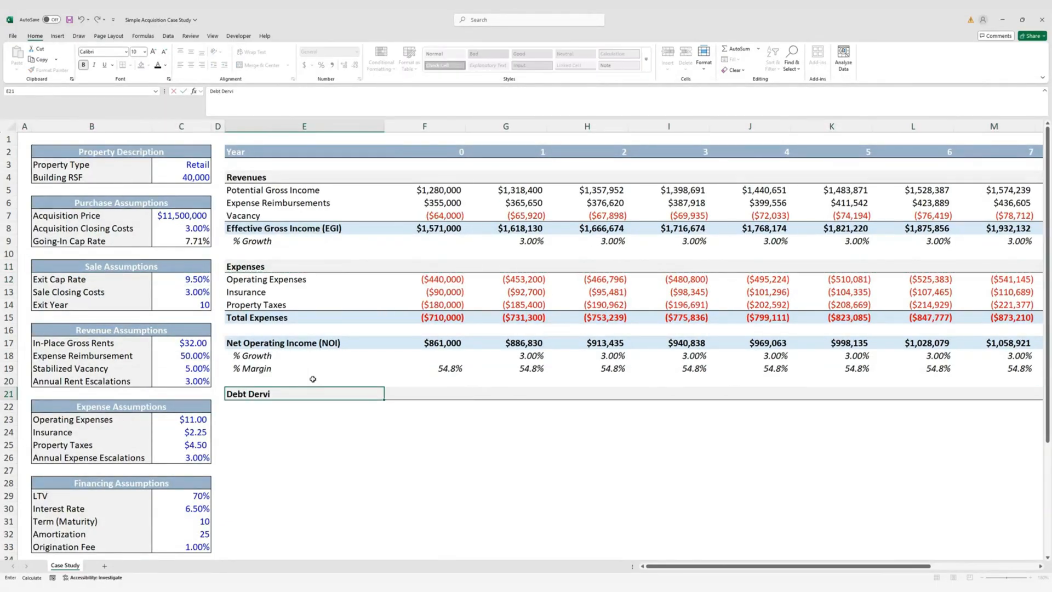
pyautogui.press('BackSpace')
pyautogui.press('BackSpace')
pyautogui.press('BackSpace')
pyautogui.press('BackSpace')
pyautogui.press('BackSpace')
pyautogui.press('BackSpace')
pyautogui.write('Service')
pyautogui.press('Return')
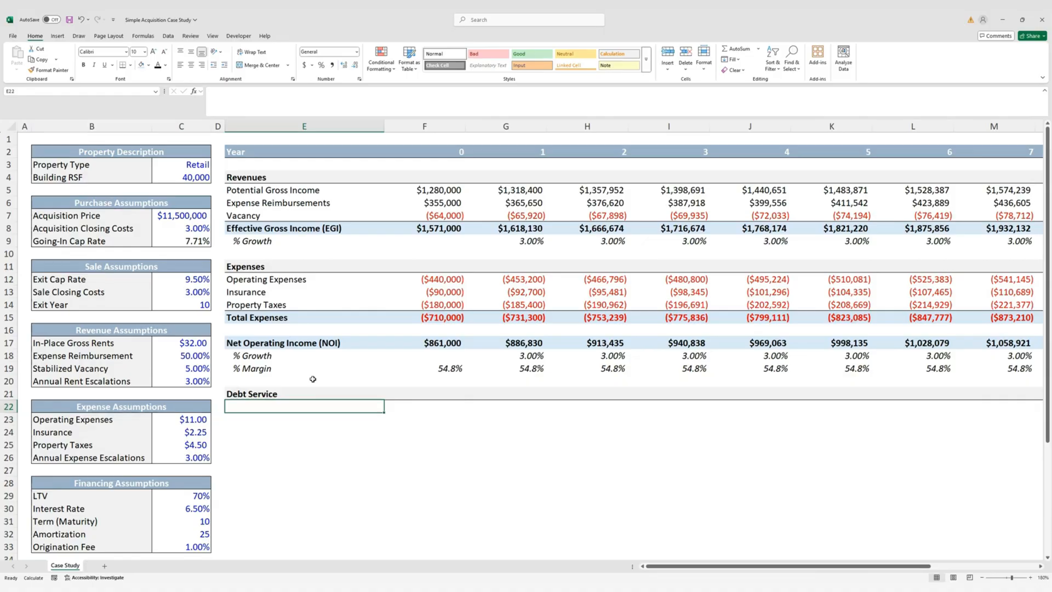
# Add the Interest Payment, Principal Payment and Total Payment labels in E22:E24
pyautogui.write('Interest P')
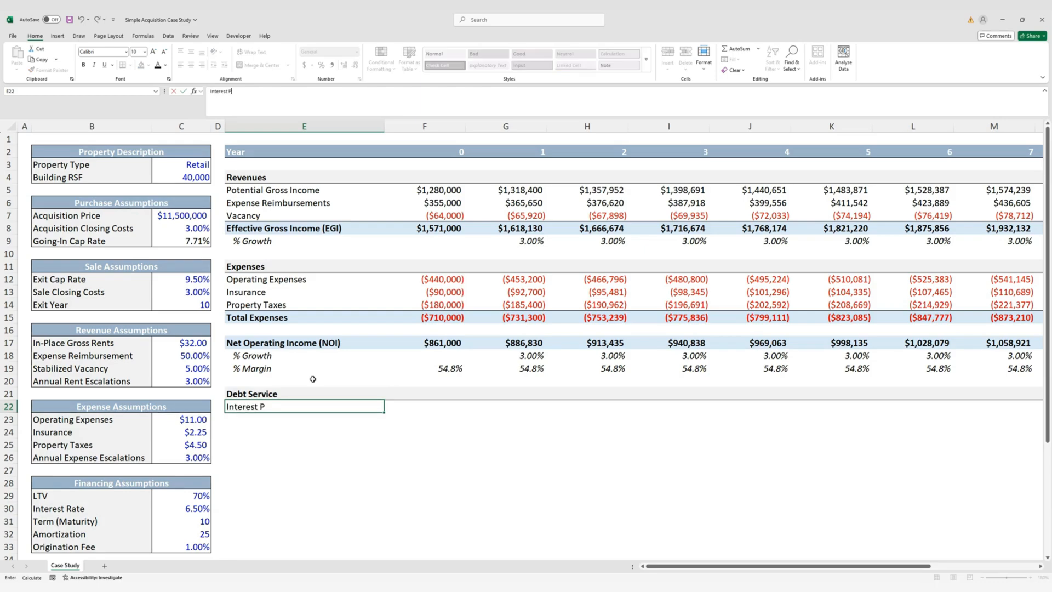
pyautogui.write('ayment')
pyautogui.press('Return')
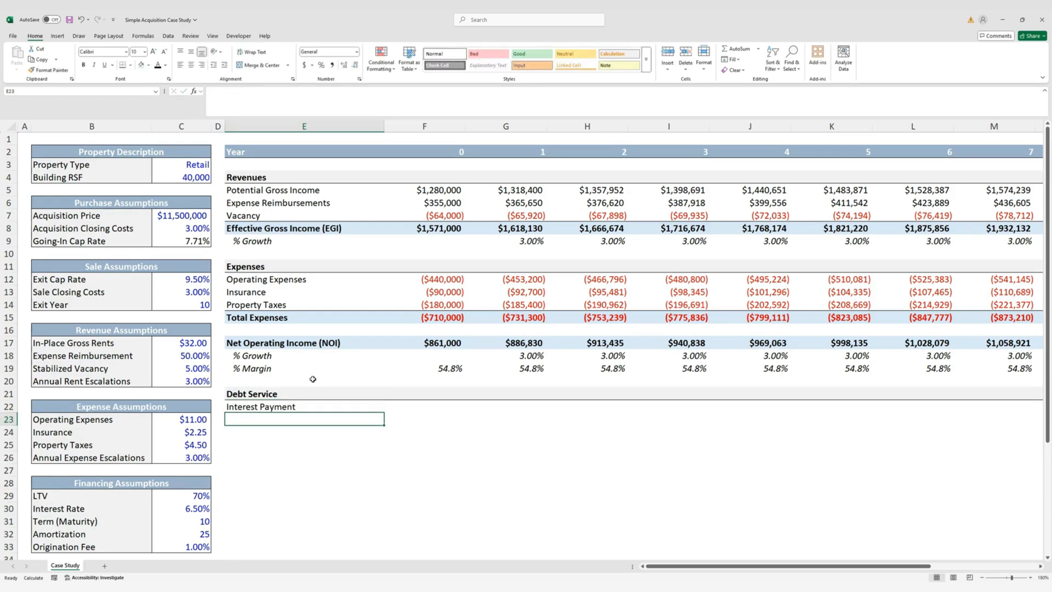
pyautogui.write('Princi')
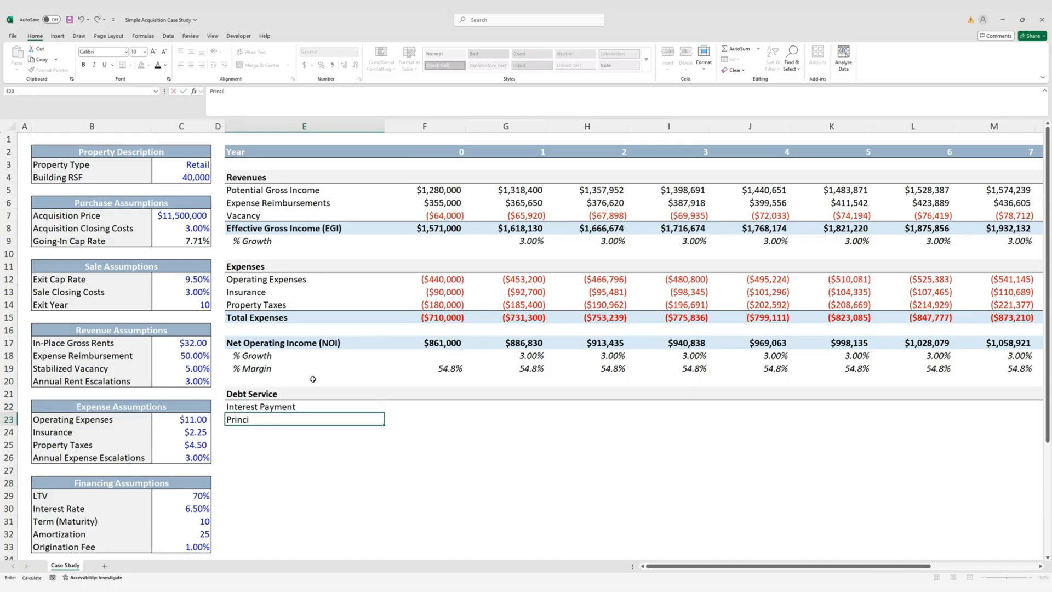
pyautogui.write('pal Payment')
pyautogui.press('Return')
pyautogui.write('Total')
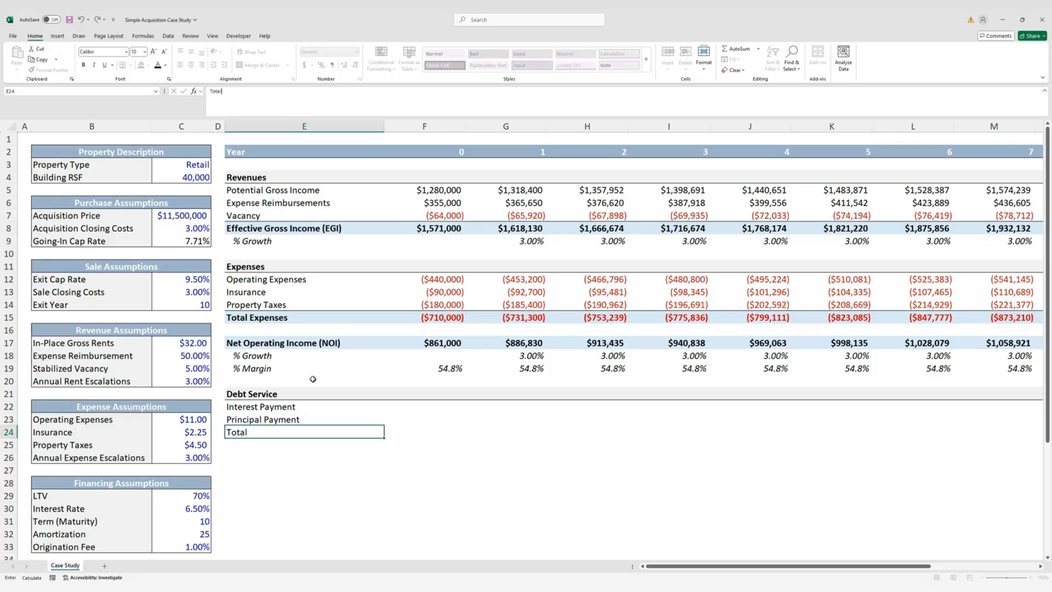
pyautogui.write(' Payment')
pyautogui.hotkey('ctrl', 'Return')
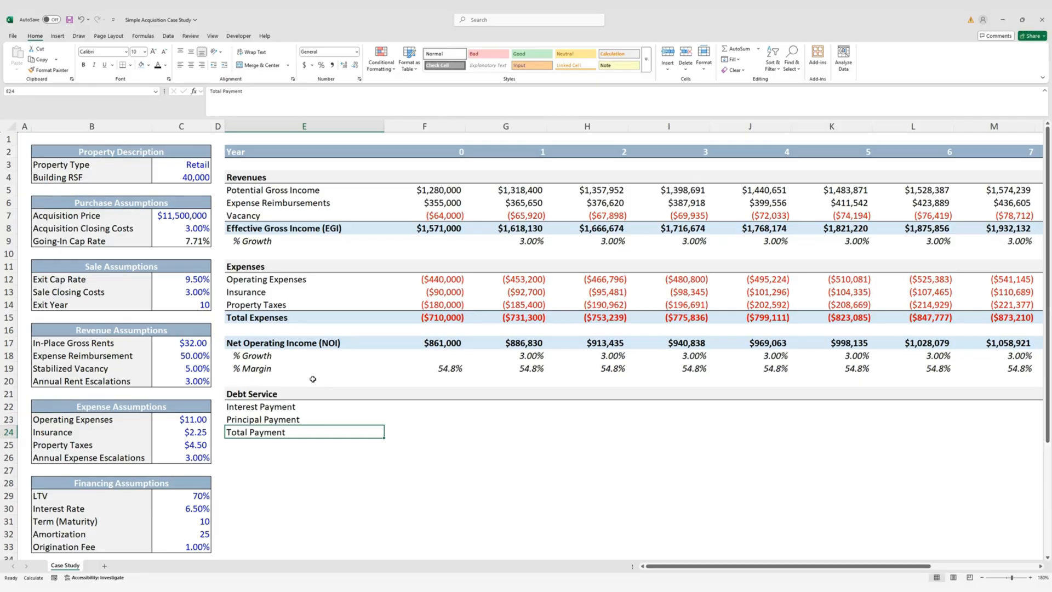
pyautogui.press('Up')
pyautogui.press('Up')
pyautogui.press('Up')
pyautogui.press('Up')
pyautogui.press('Up')
pyautogui.press('Up')
pyautogui.press('Up')
pyautogui.press('Up')
pyautogui.press('Up')
pyautogui.press('Up')
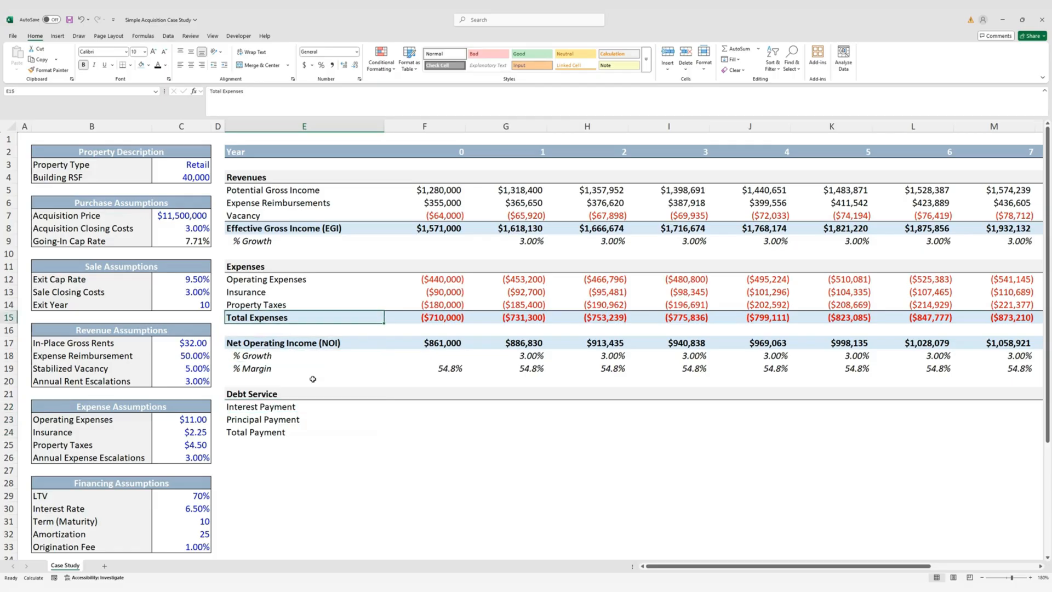
pyautogui.hotkey('shift', 'Down')
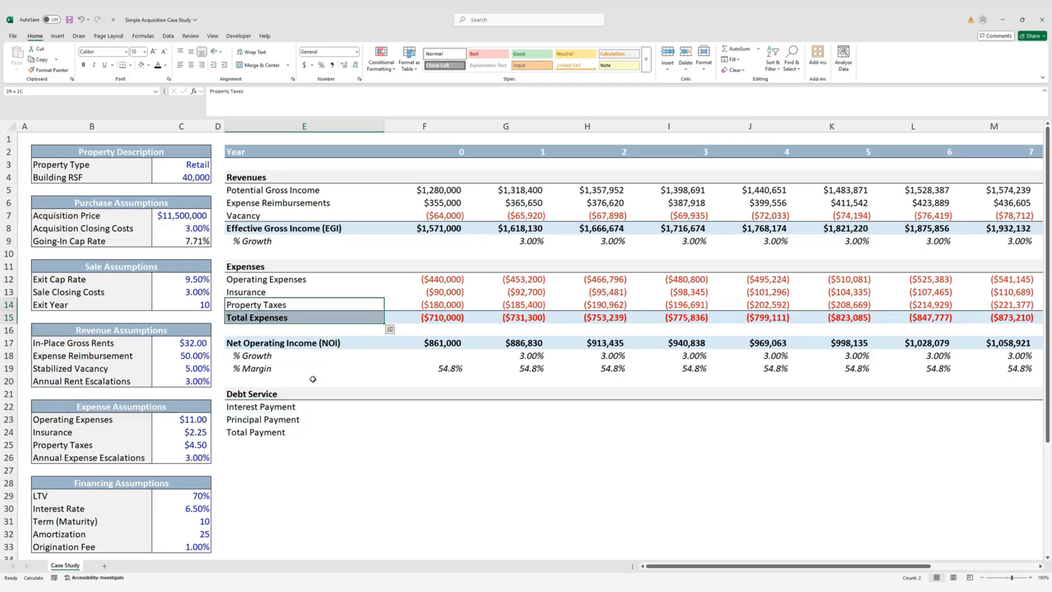
# Paste the formats of the Property Taxes and Total Expenses rows onto Principal and Total Payment rows
pyautogui.hotkey('ctrl', 'shift', 'Right')
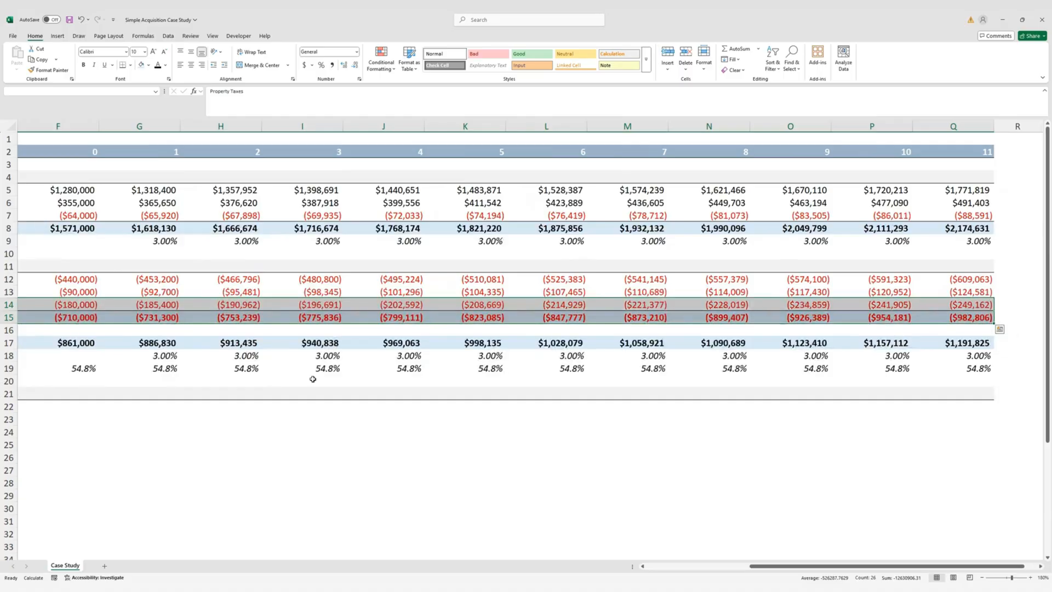
pyautogui.hotkey('ctrl', 'c')
pyautogui.press('Left')
pyautogui.press('Left')
pyautogui.press('Down')
pyautogui.press('Down')
pyautogui.press('Down')
pyautogui.press('Down')
pyautogui.press('Down')
pyautogui.press('Down')
pyautogui.press('Down')
pyautogui.press('Down')
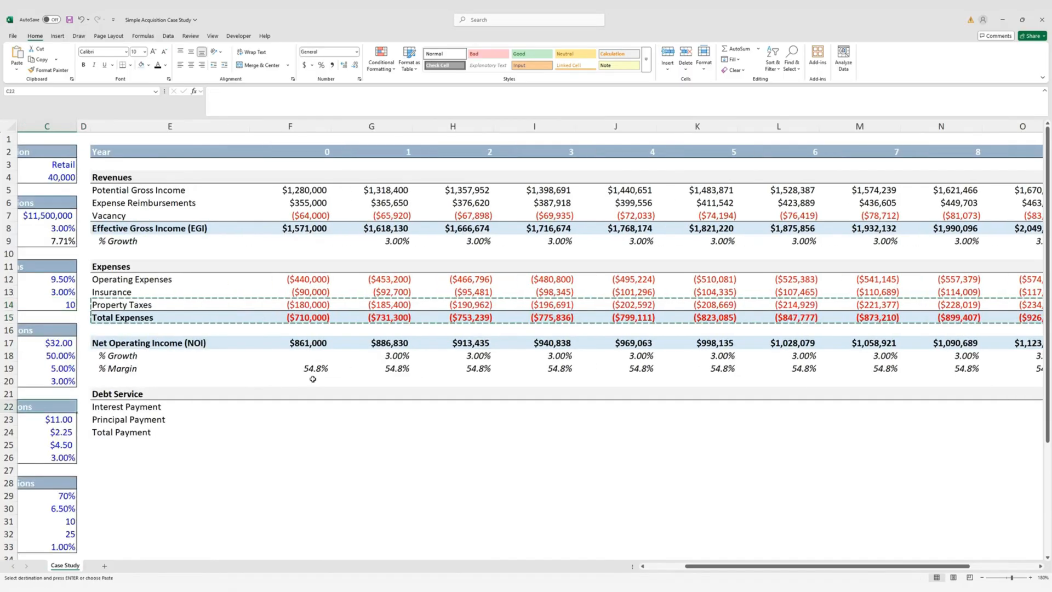
pyautogui.press('Down')
pyautogui.press('Right')
pyautogui.press('Right')
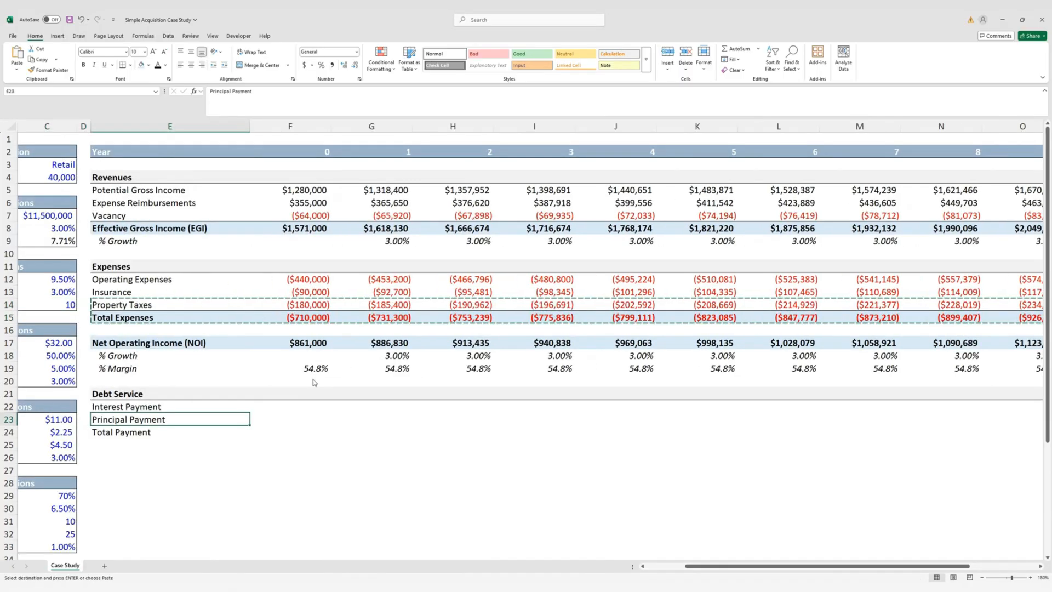
pyautogui.press('alt')
pyautogui.press('e')
pyautogui.press('s')
pyautogui.press('t')
pyautogui.press('Return')
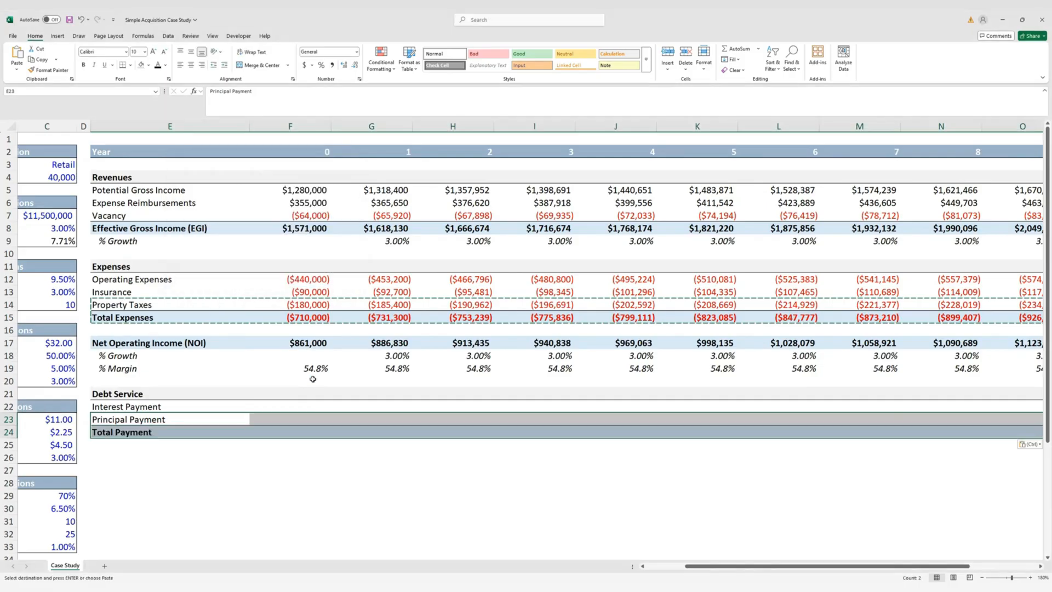
# Cancel the pending copy and select the year 1 interest payment cell G22
pyautogui.press('Right')
pyautogui.press('Up')
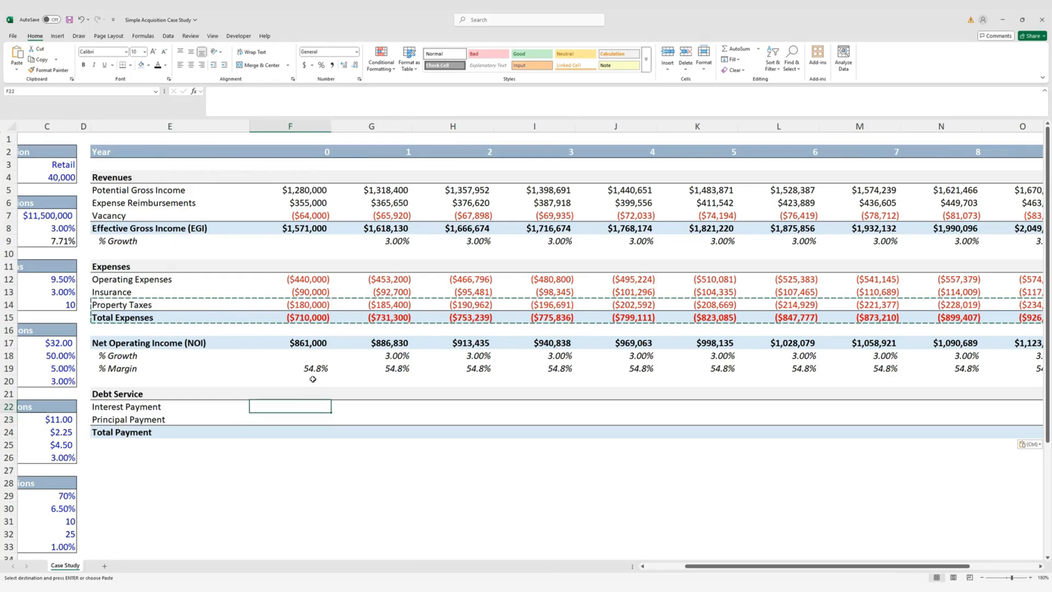
pyautogui.press('Left')
pyautogui.press('Home')
pyautogui.press('Right')
pyautogui.press('Right')
pyautogui.press('Right')
pyautogui.press('Right')
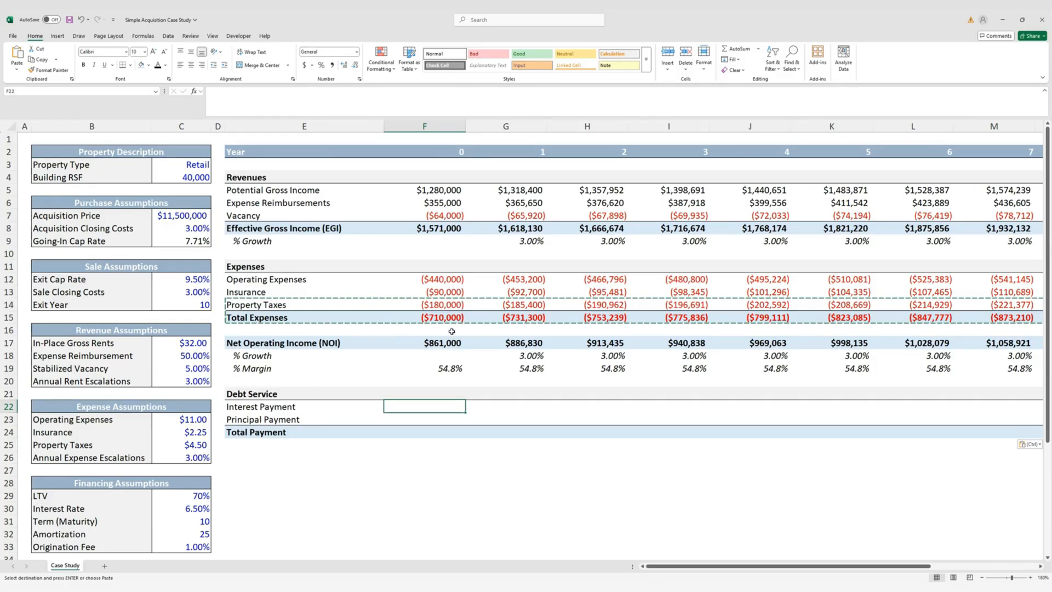
pyautogui.click(513, 405)
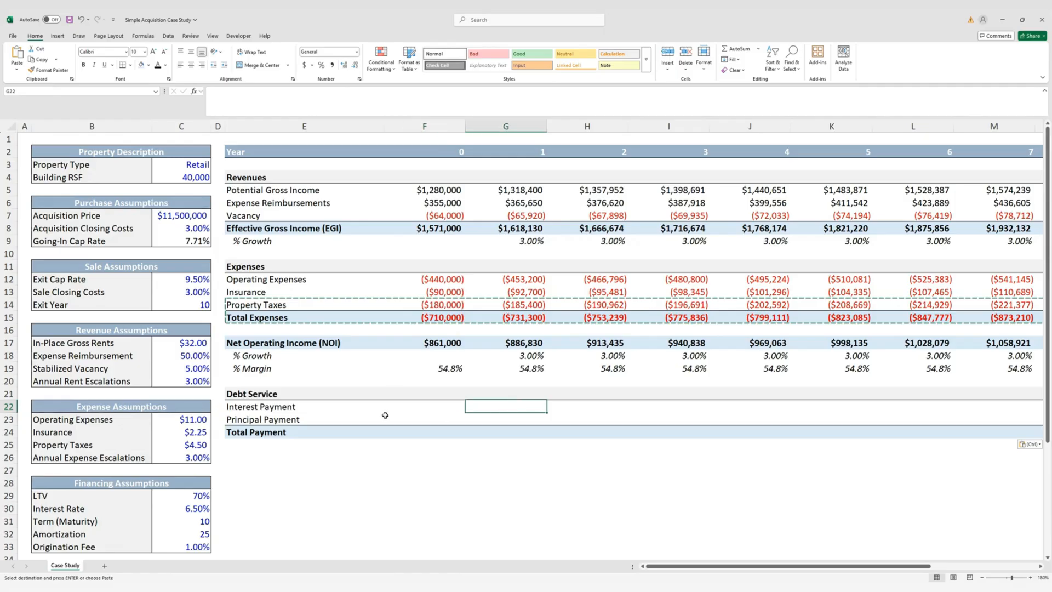
pyautogui.click(432, 407)
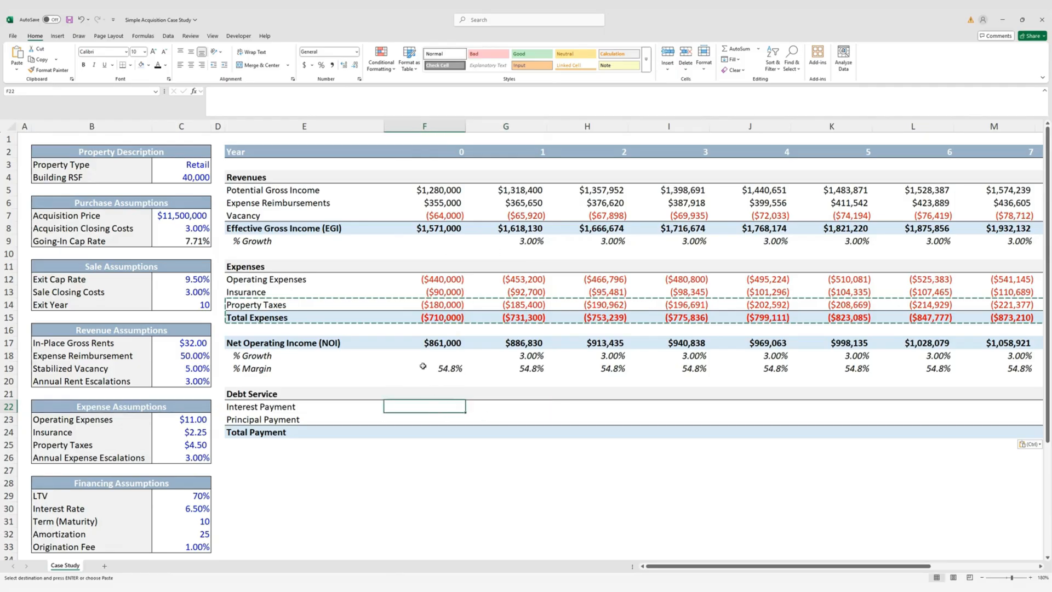
pyautogui.press('Escape')
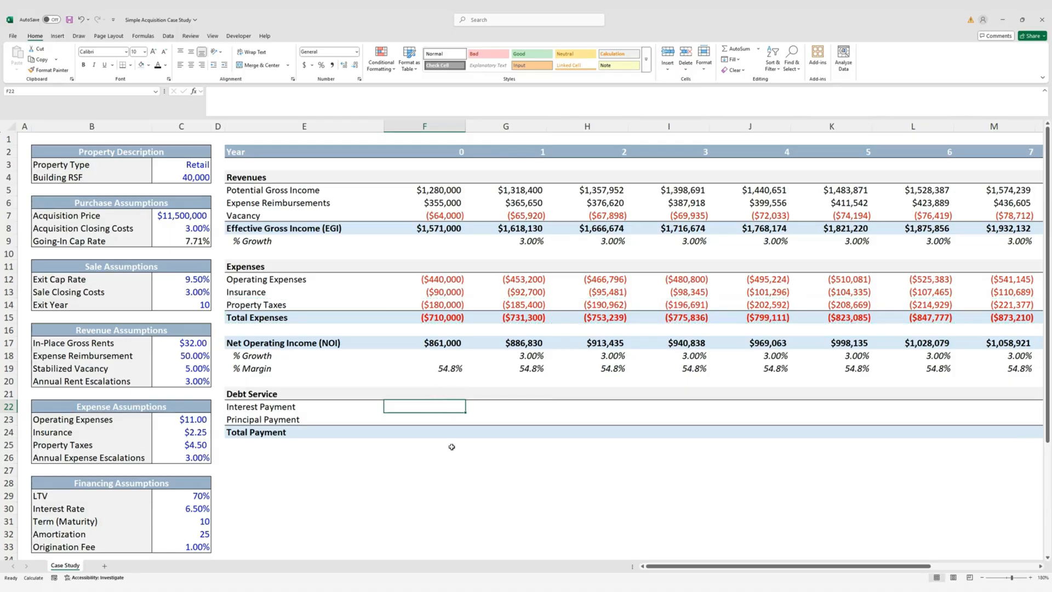
pyautogui.click(513, 406)
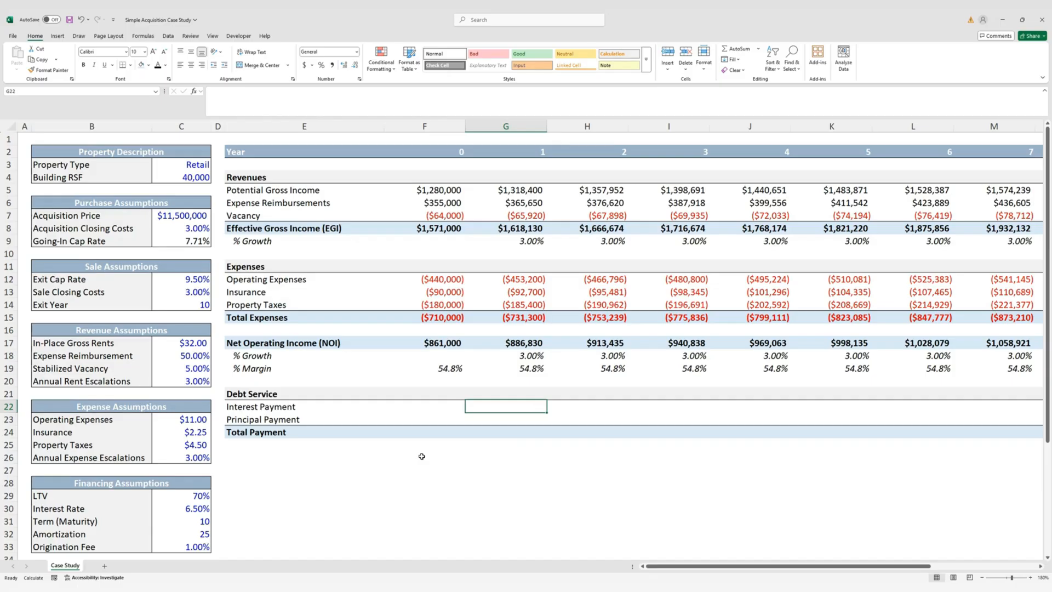
# Start an IPMT formula in G22 with the locked 6.50% rate and the year 1 period
pyautogui.write('=ipmt')
pyautogui.press('Tab')
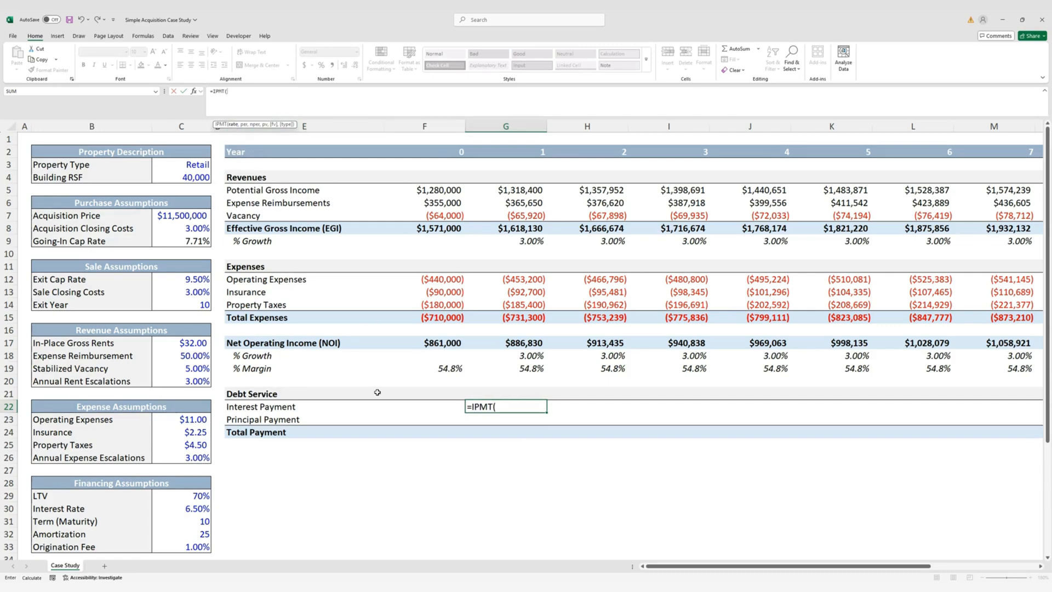
pyautogui.scroll(-1, 193, 454)
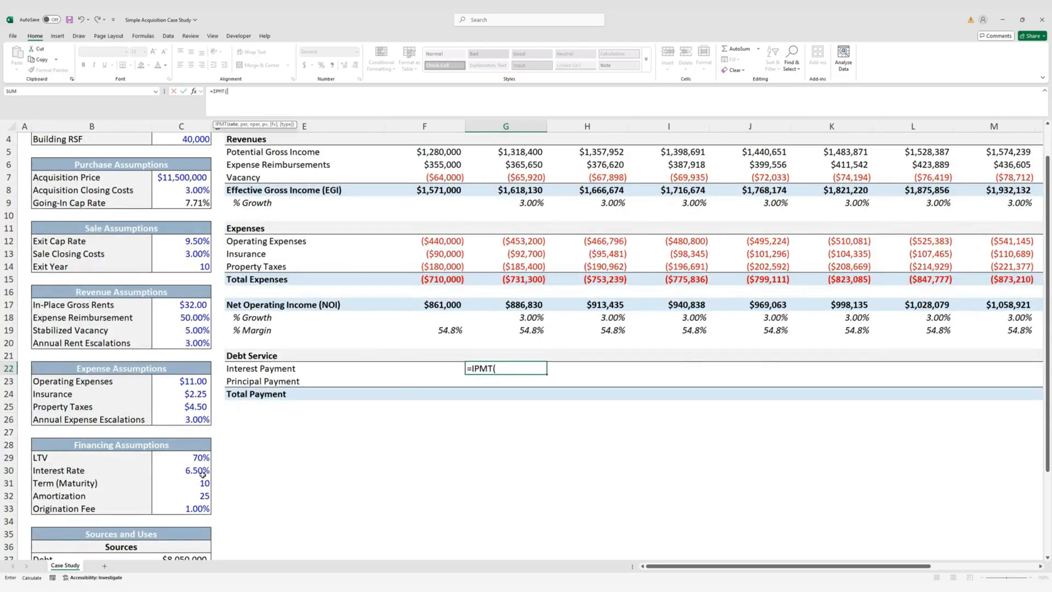
pyautogui.click(203, 473)
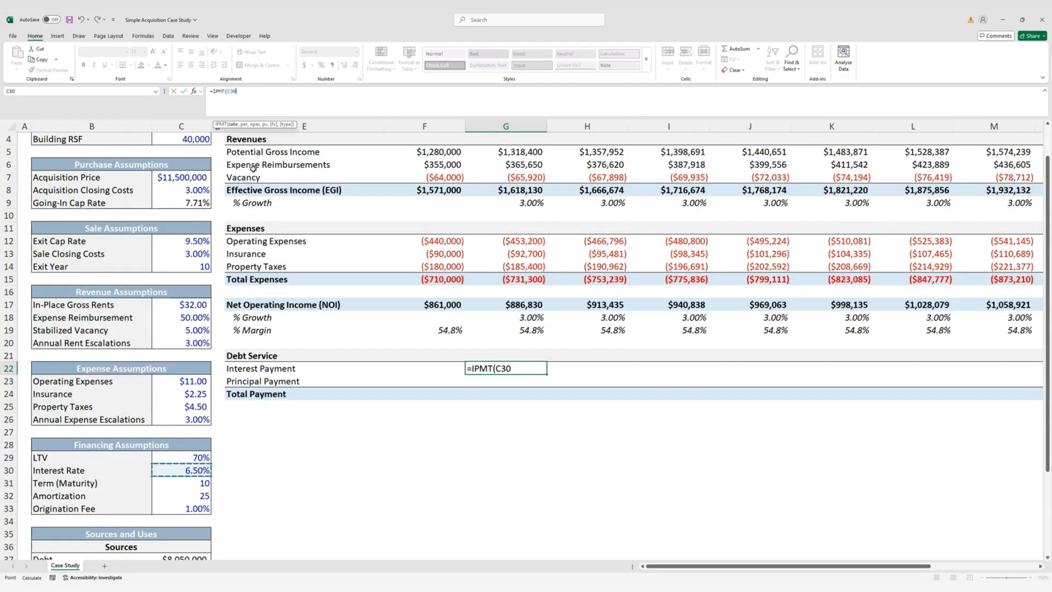
pyautogui.press('F4')
pyautogui.write(',')
pyautogui.scroll(1, 587, 218)
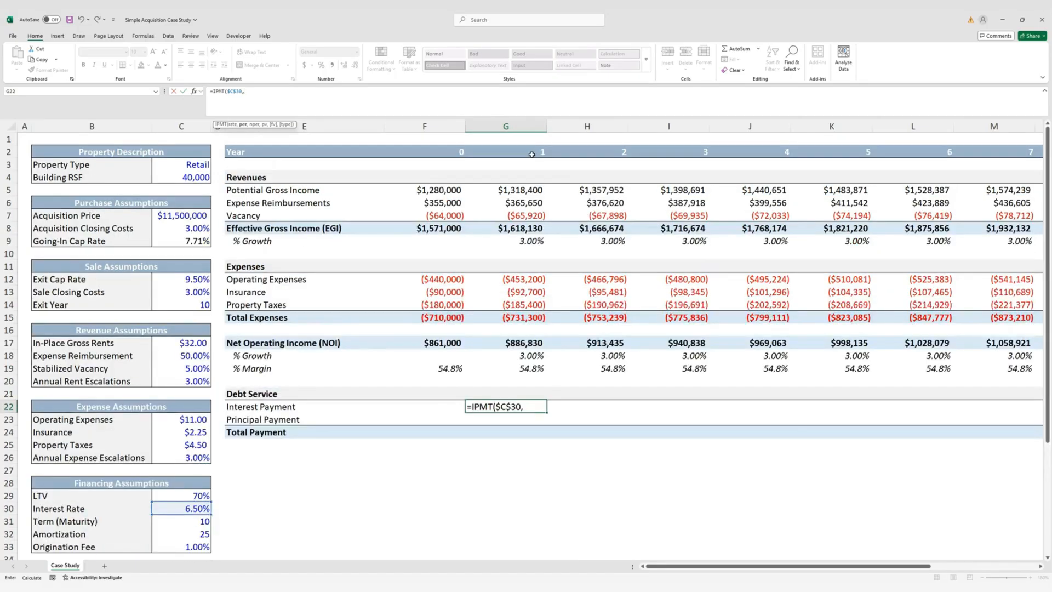
pyautogui.click(532, 152)
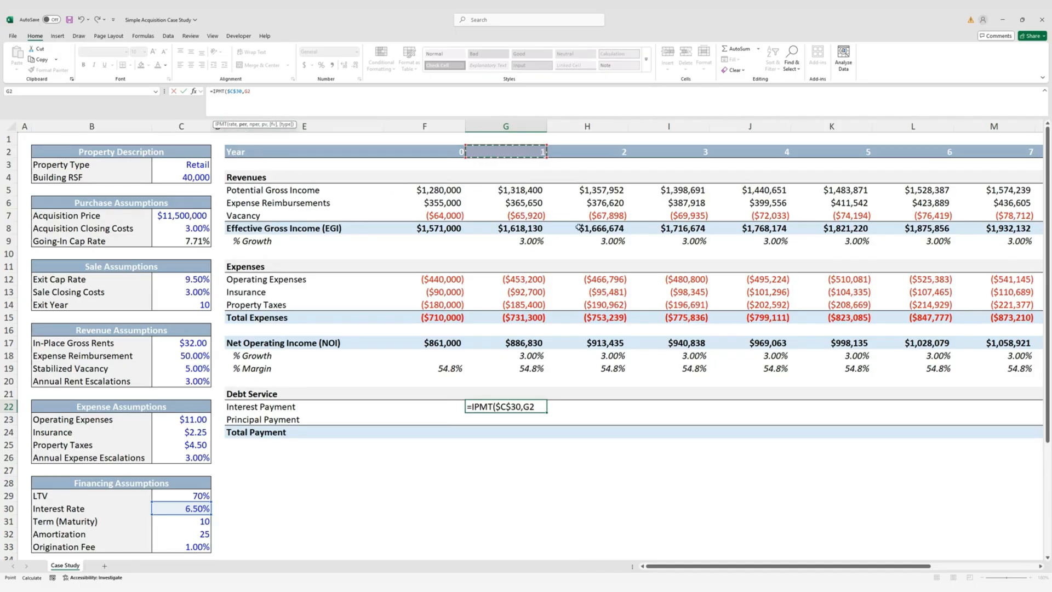
pyautogui.write(',')
# Complete the IPMT with locked 25-year amortization $C$32 and Debt amount $C$37
pyautogui.click(192, 532)
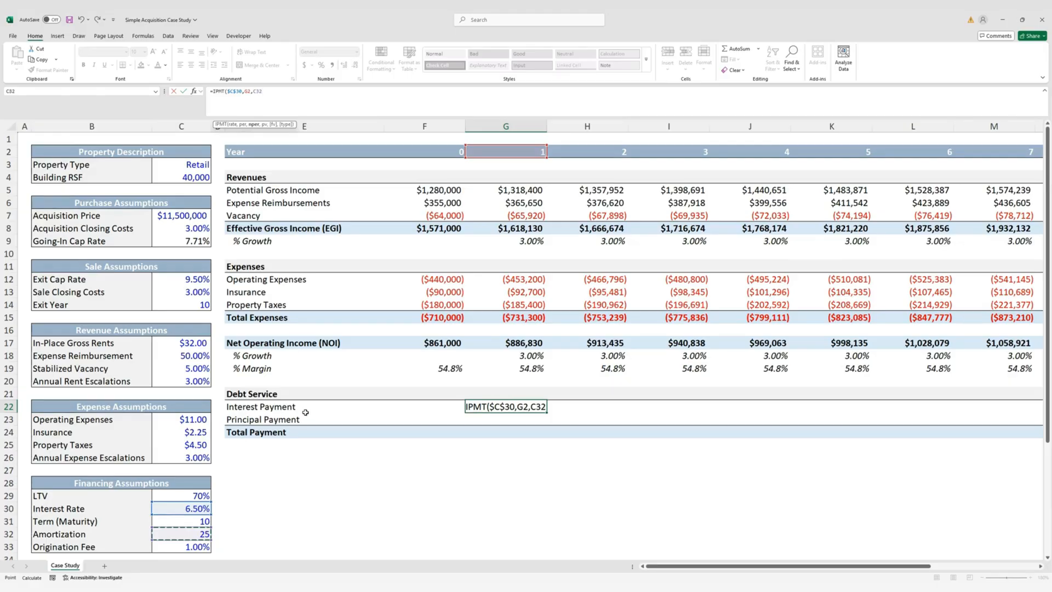
pyautogui.press('F4')
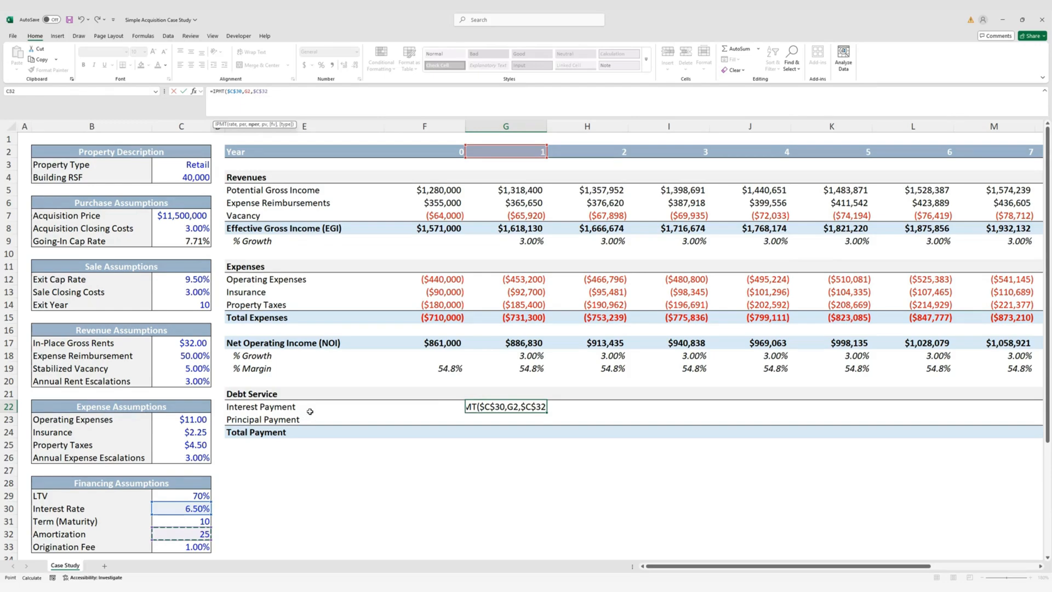
pyautogui.write(',')
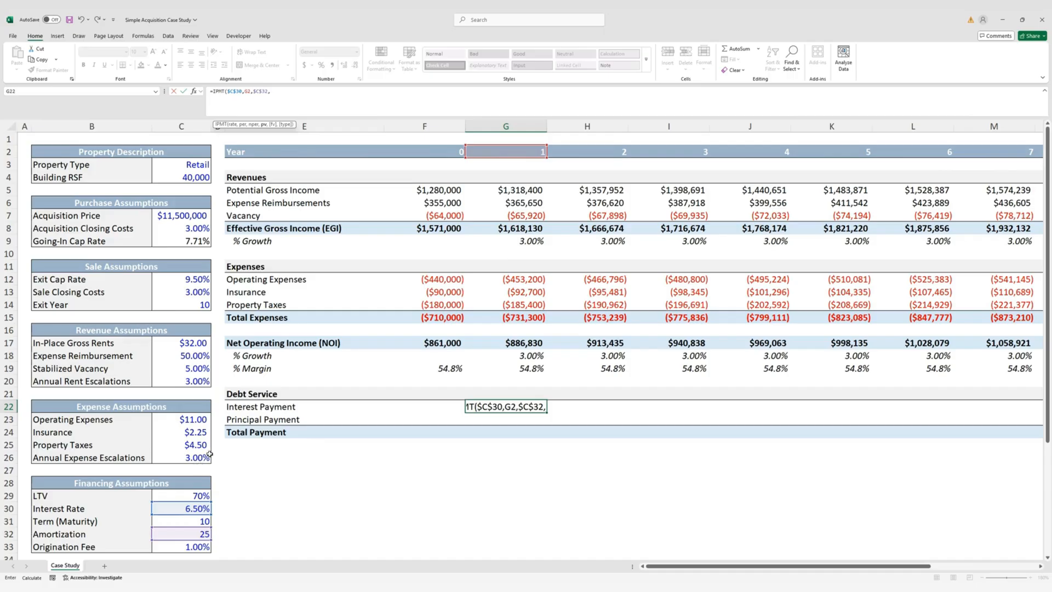
pyautogui.scroll(-5, 210, 453)
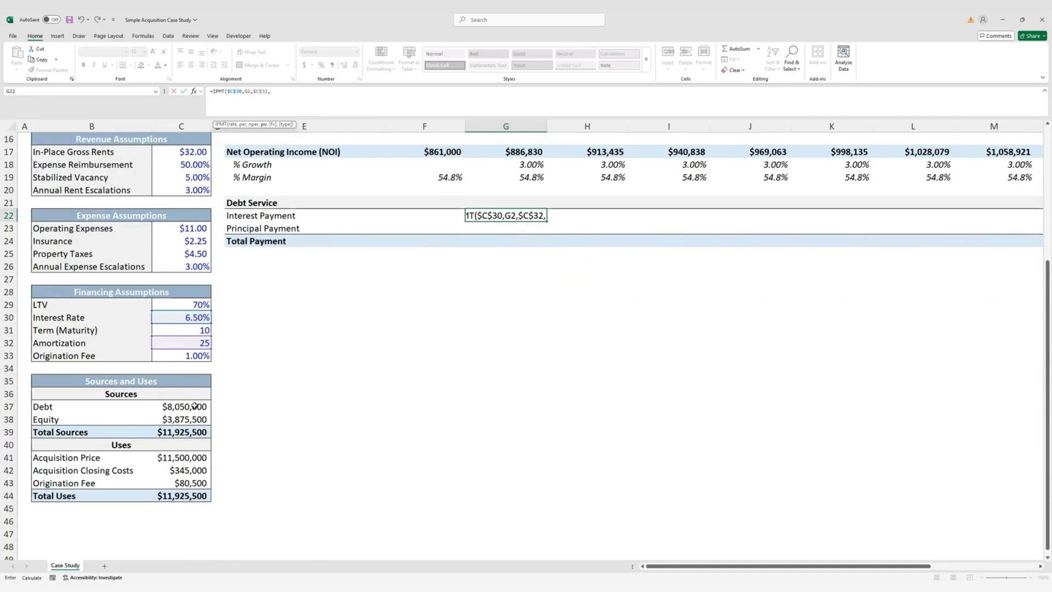
pyautogui.click(194, 406)
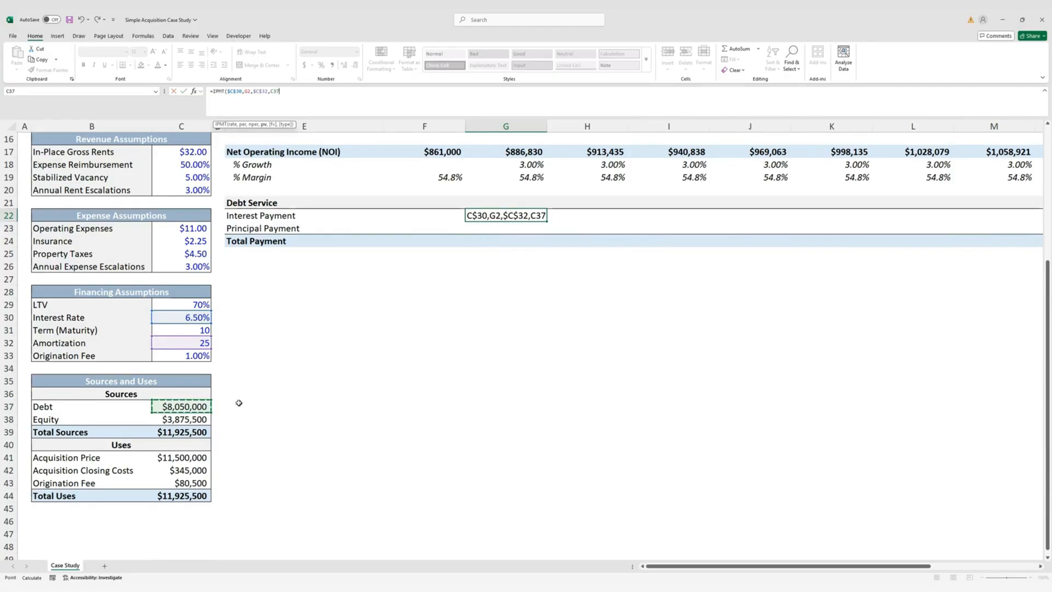
pyautogui.press('F4')
pyautogui.hotkey('ctrl', 'Return')
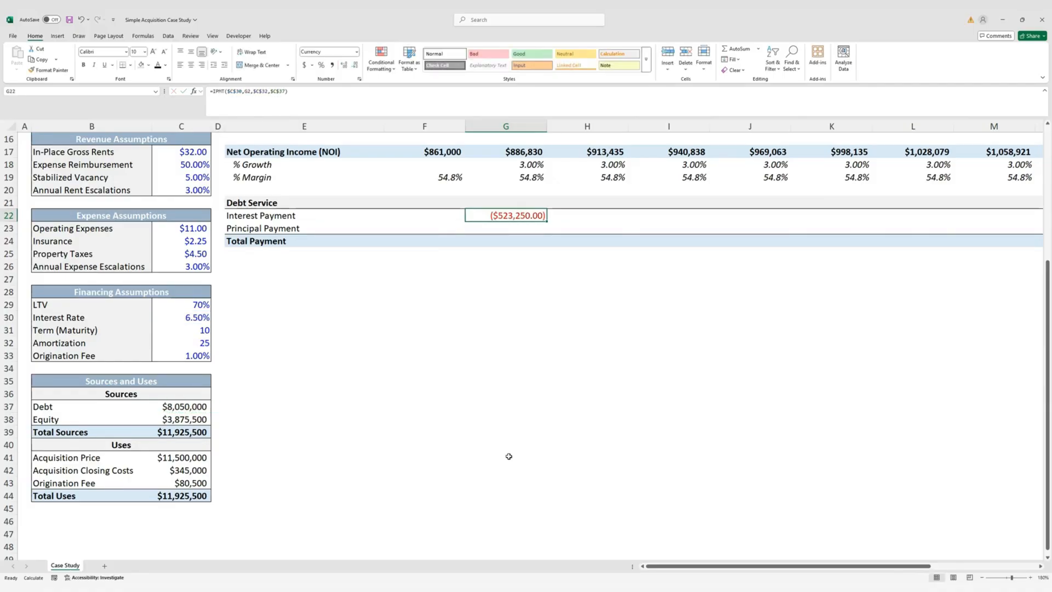
# Show the interest payment as whole dollars, ($523,250), and review the formula unchanged
pyautogui.scroll(5, 509, 457)
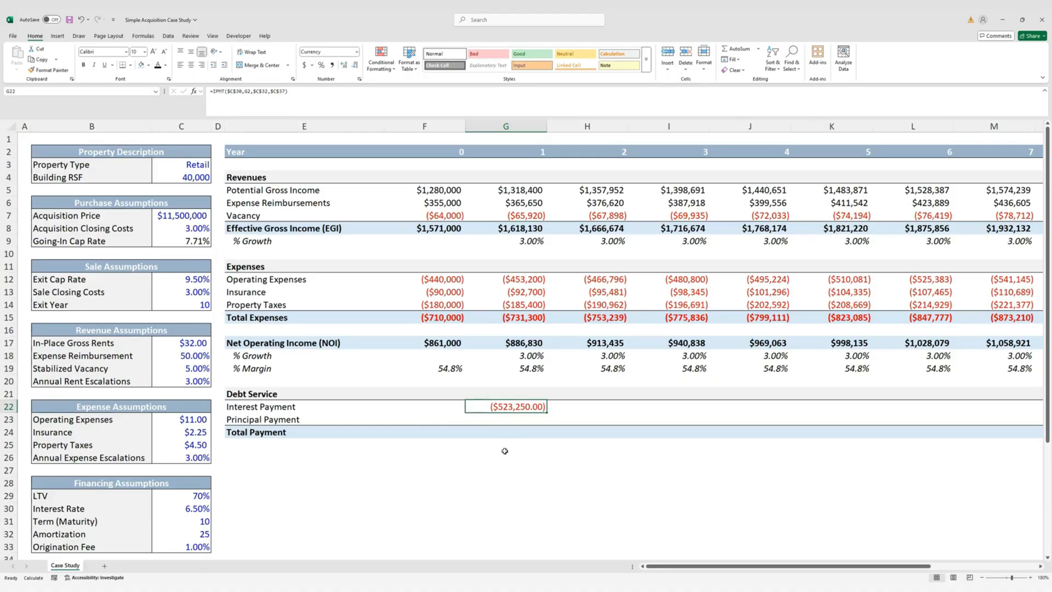
pyautogui.press('alt')
pyautogui.press('h')
pyautogui.press('9')
pyautogui.press('alt')
pyautogui.press('h')
pyautogui.press('9')
pyautogui.press('F2')
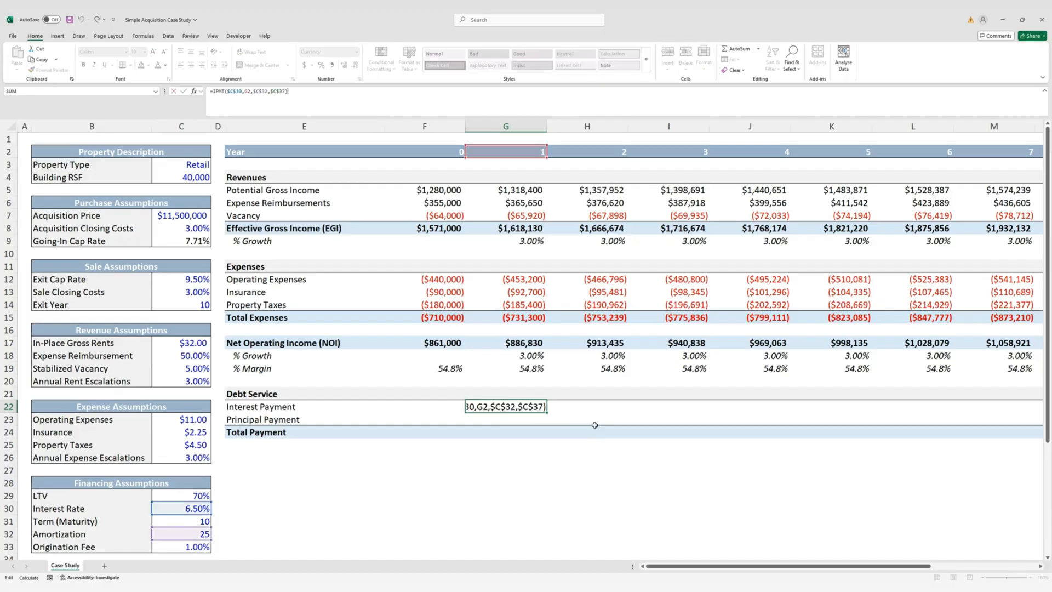
pyautogui.tripleClick(312, 100)
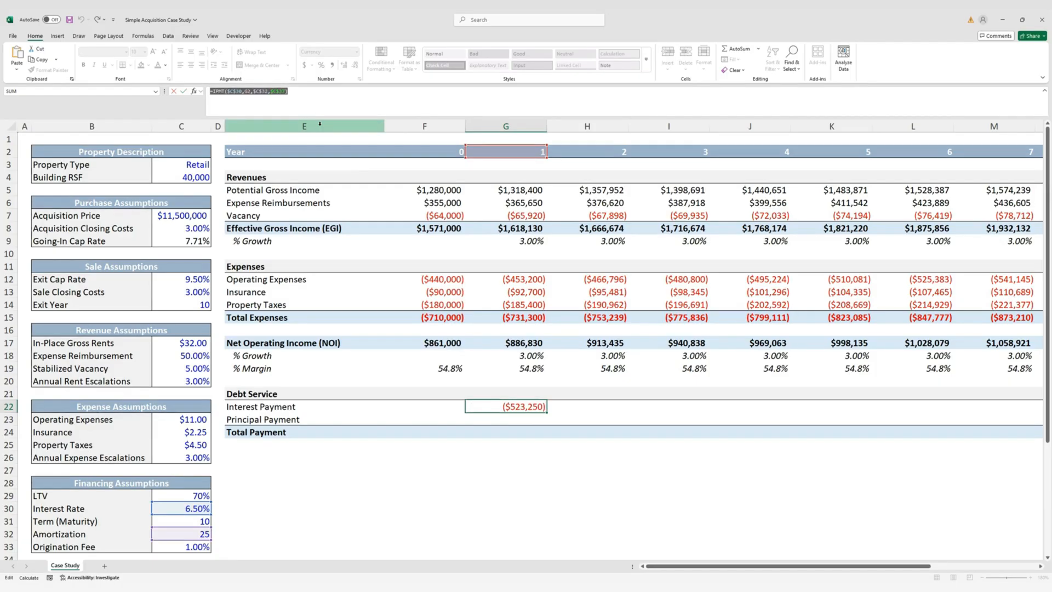
pyautogui.press('Escape')
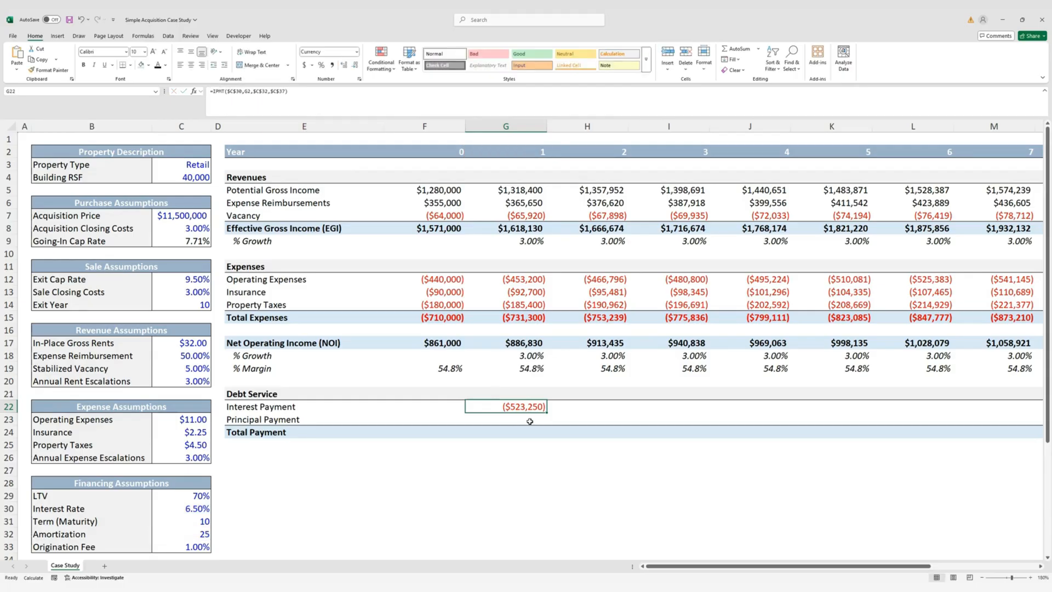
# Enter the year 1 principal payment in G23 as PPMT of the same arguments, ($136,701)
pyautogui.click(530, 421)
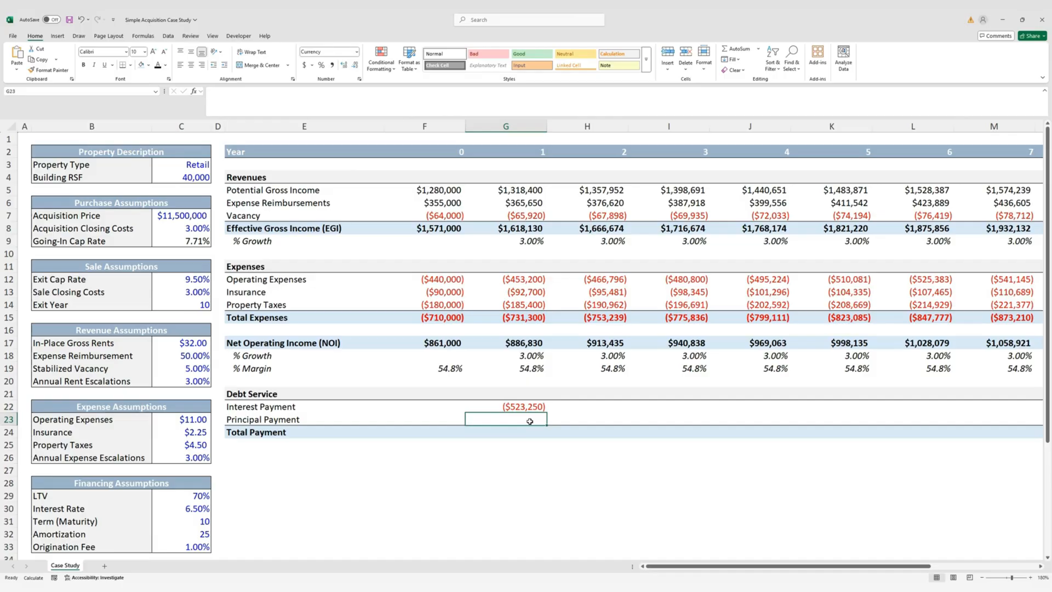
pyautogui.doubleClick(530, 421)
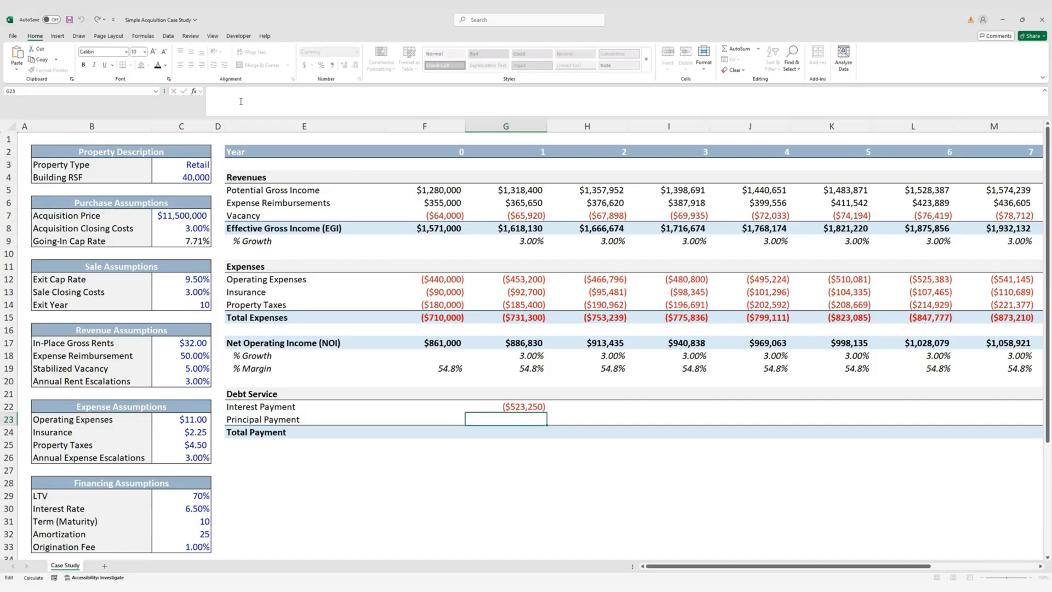
pyautogui.hotkey('ctrl', 'v')
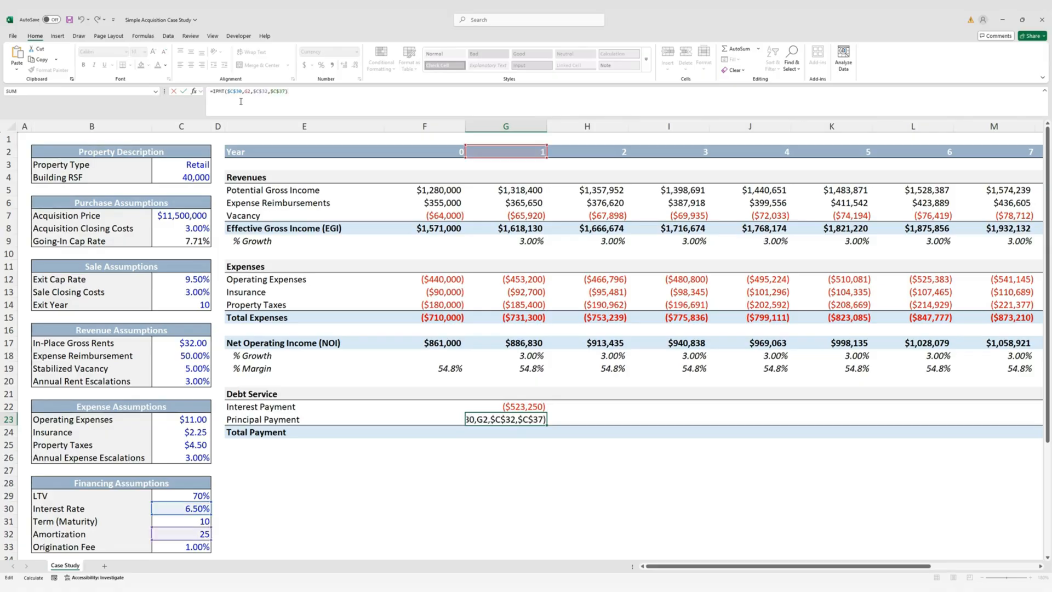
pyautogui.click(216, 91)
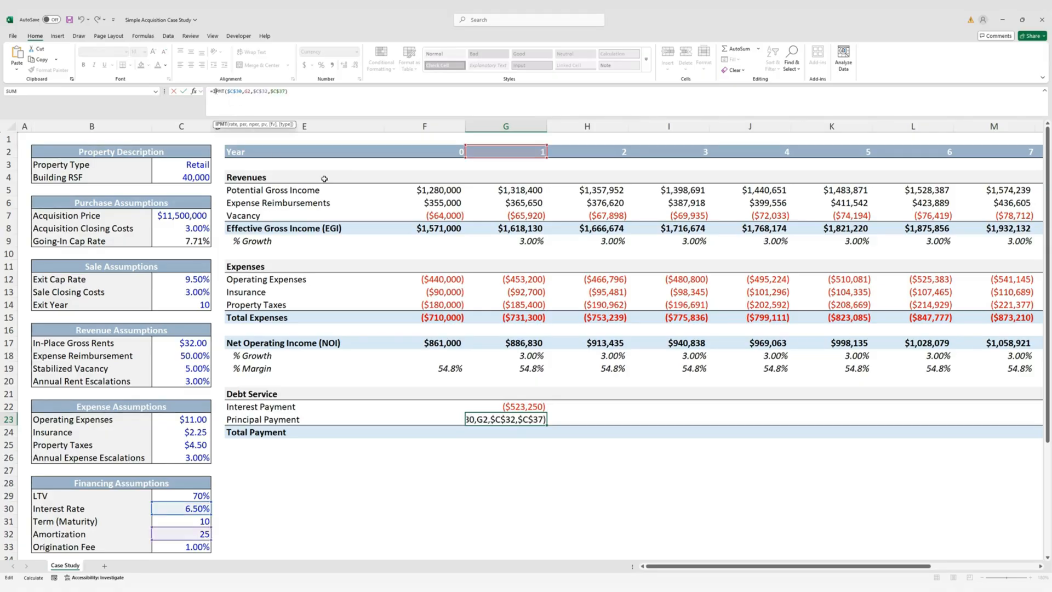
pyautogui.scroll(-2, 239, 434)
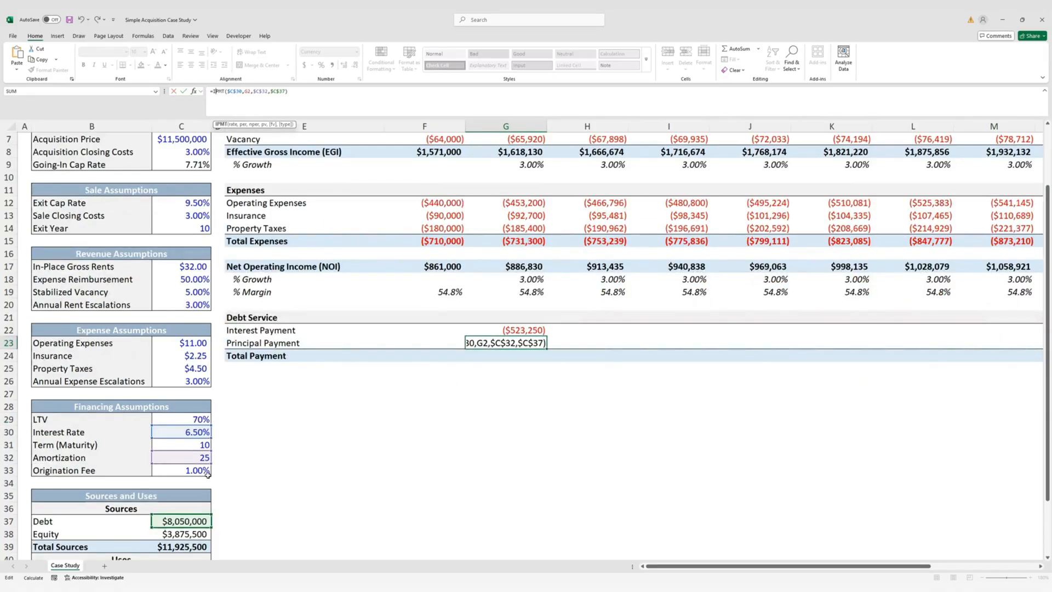
pyautogui.scroll(2, 232, 420)
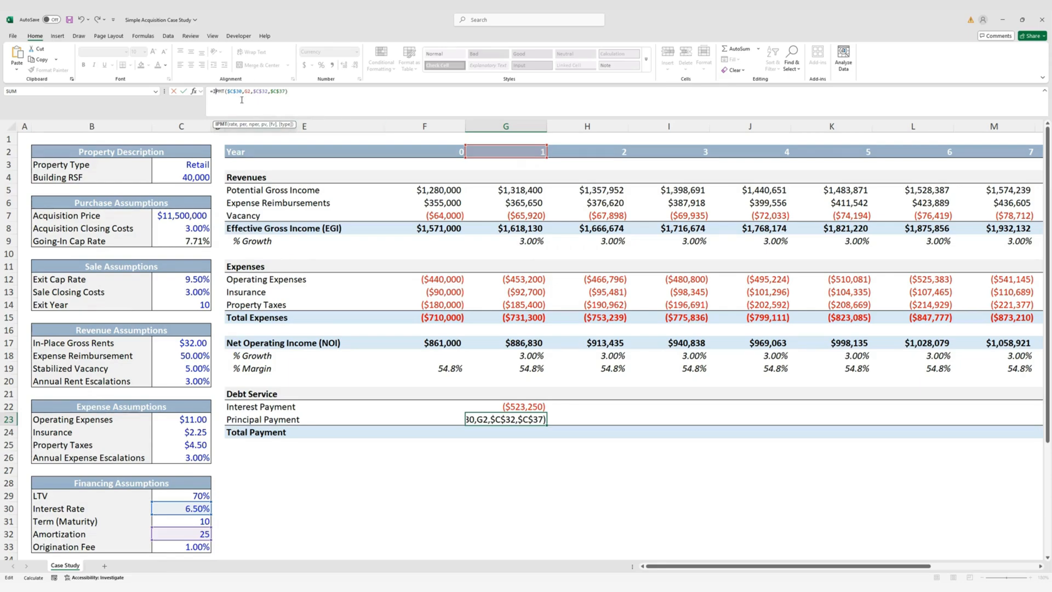
pyautogui.press('BackSpace')
pyautogui.write('P')
pyautogui.hotkey('ctrl', 'Return')
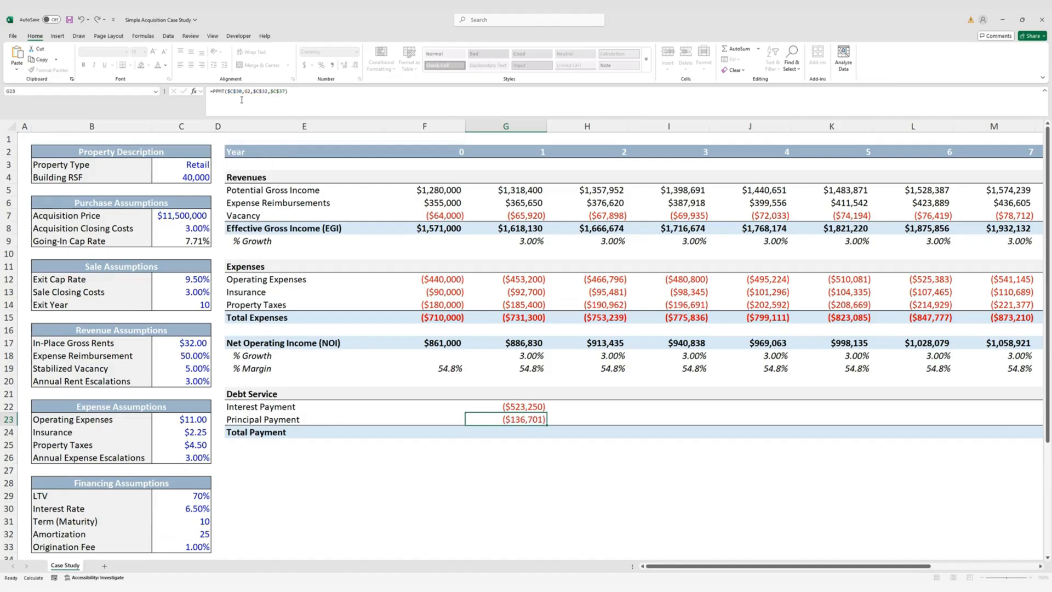
# AutoSum G22:G23 into year 1 Total Payment ($659,951), then select G22:P24
pyautogui.press('Down')
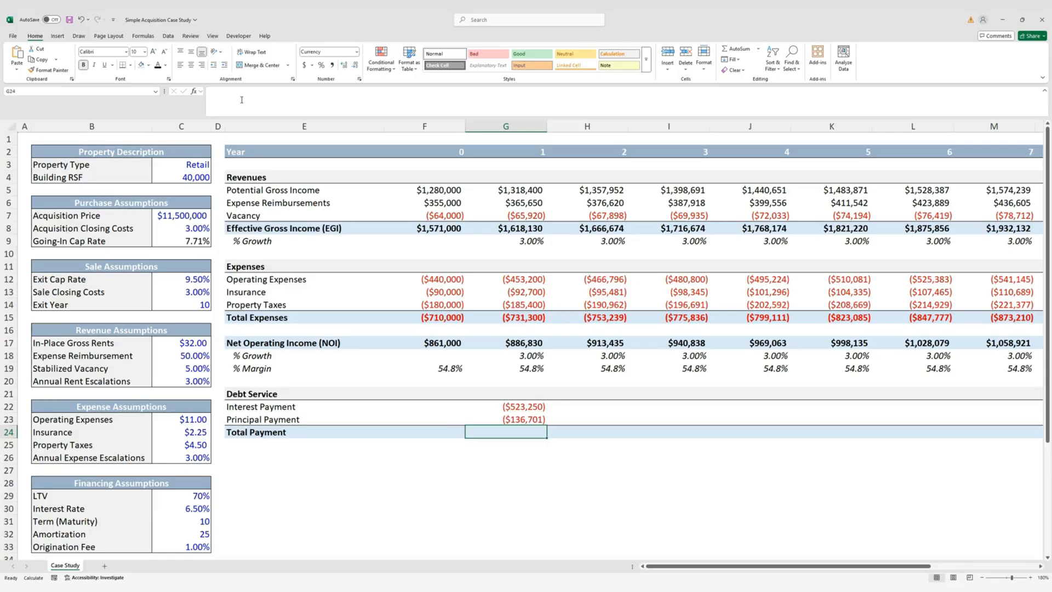
pyautogui.hotkey('alt', '=')
pyautogui.hotkey('ctrl', 'Return')
pyautogui.press('Up')
pyautogui.press('Up')
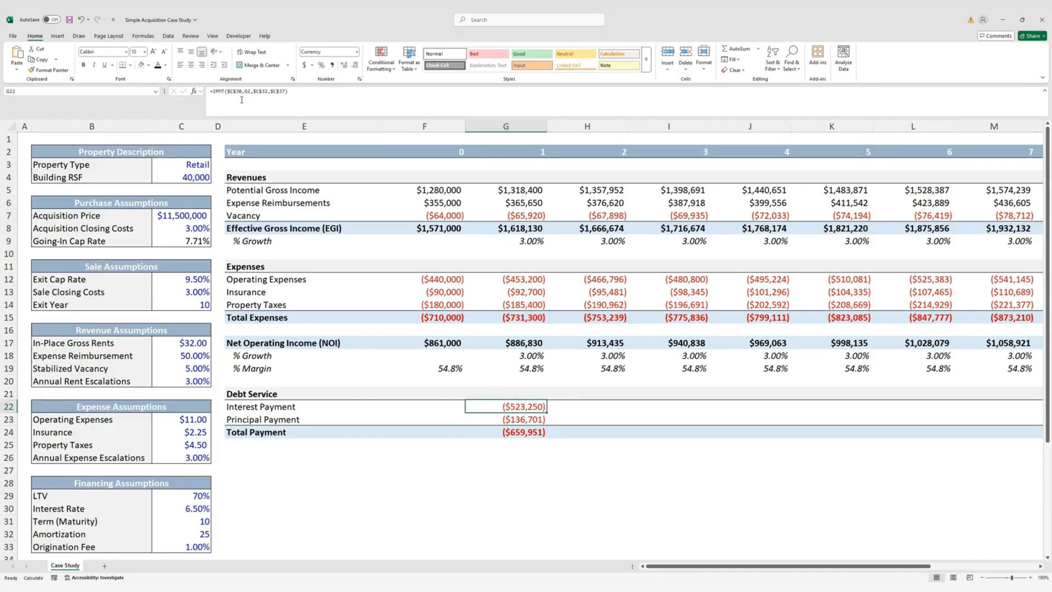
pyautogui.hotkey('shift', 'Right')
pyautogui.hotkey('shift', 'Right')
pyautogui.hotkey('shift', 'Right')
pyautogui.press('Down')
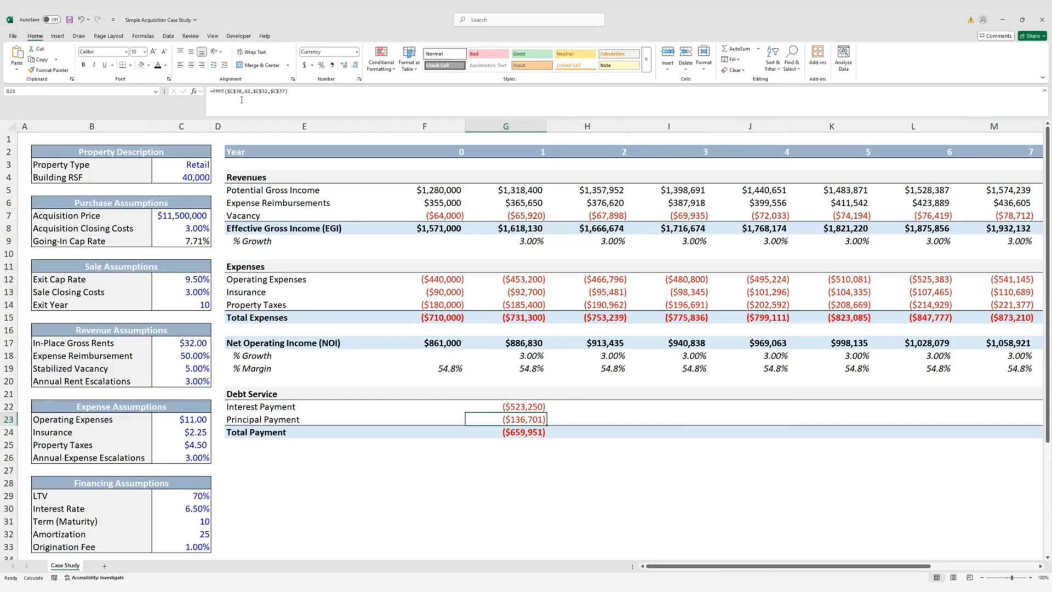
pyautogui.press('Up')
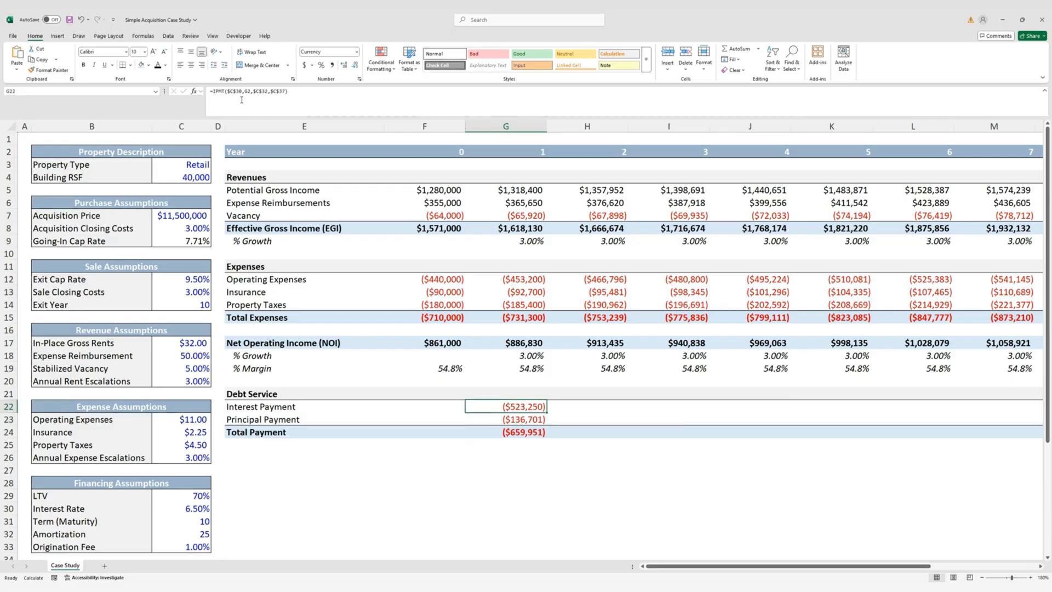
pyautogui.hotkey('shift', 'Down')
pyautogui.hotkey('shift', 'Down')
pyautogui.hotkey('shift', 'Right')
pyautogui.hotkey('shift', 'Right')
pyautogui.hotkey('shift', 'Right')
pyautogui.hotkey('shift', 'Right')
pyautogui.hotkey('shift', 'Right')
pyautogui.hotkey('shift', 'Right')
pyautogui.hotkey('shift', 'Right')
pyautogui.hotkey('shift', 'Right')
pyautogui.hotkey('shift', 'Right')
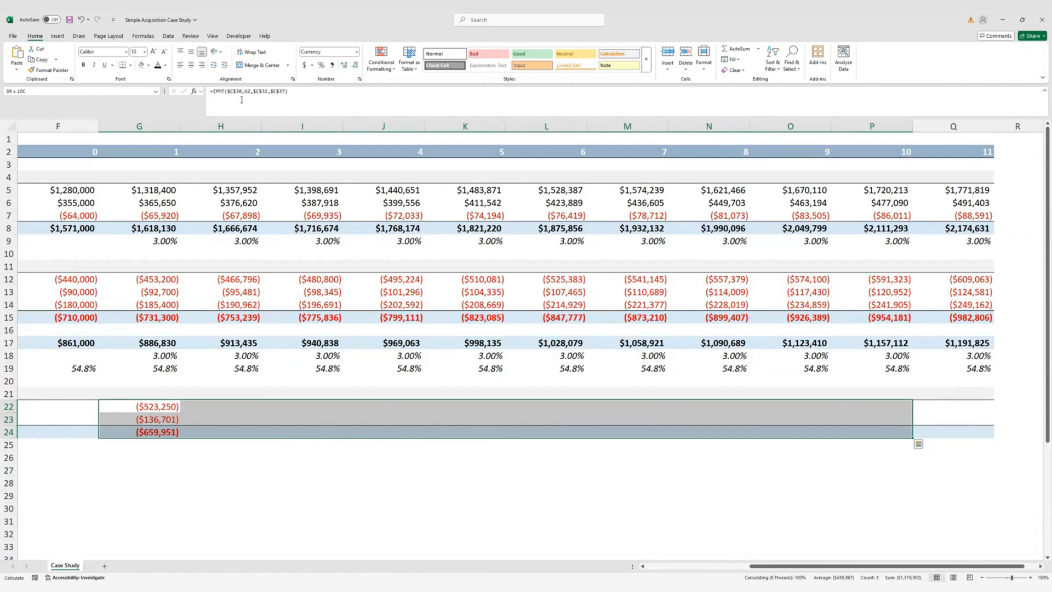
# Fill the debt service formulas right through year 10 and confirm the exit year is 10
pyautogui.hotkey('ctrl', 'r')
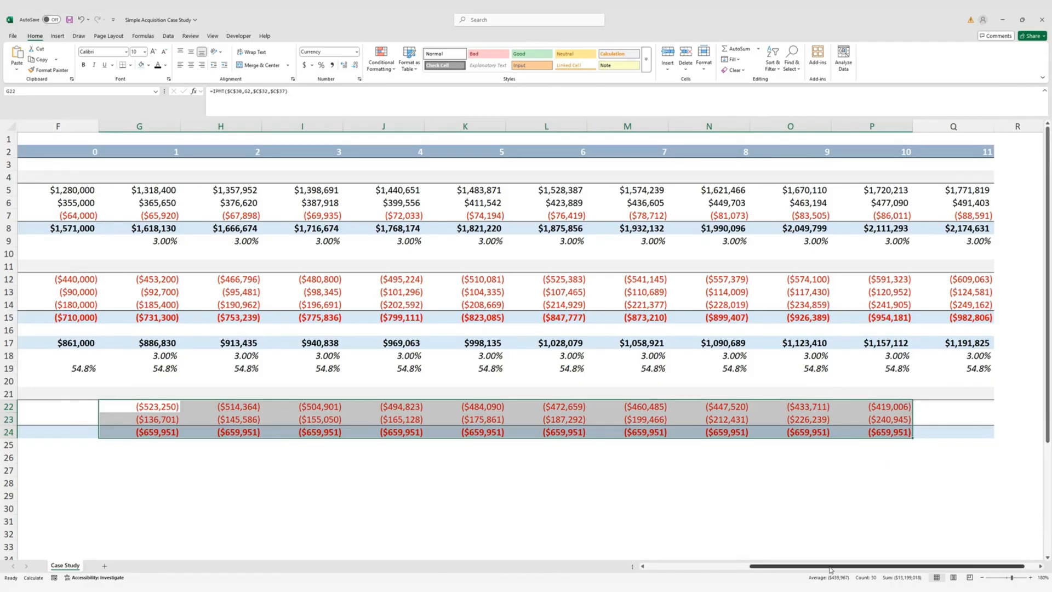
pyautogui.moveTo(831, 567)
pyautogui.mouseDown()
pyautogui.moveTo(707, 564)
pyautogui.moveTo(832, 554)
pyautogui.mouseUp()
pyautogui.click(201, 306)
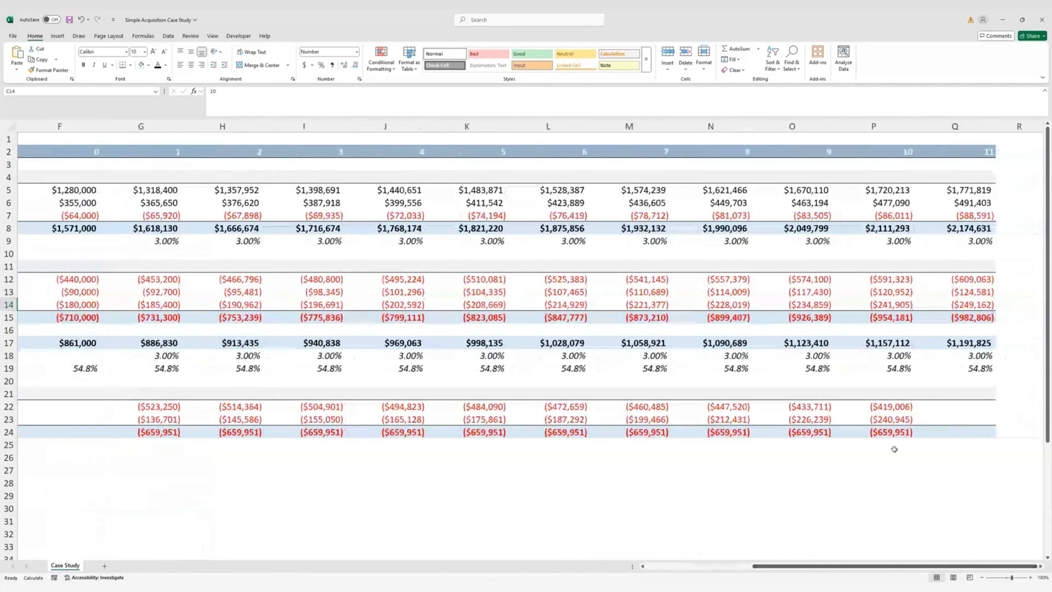
pyautogui.moveTo(953, 394); pyautogui.dragTo(953, 426)
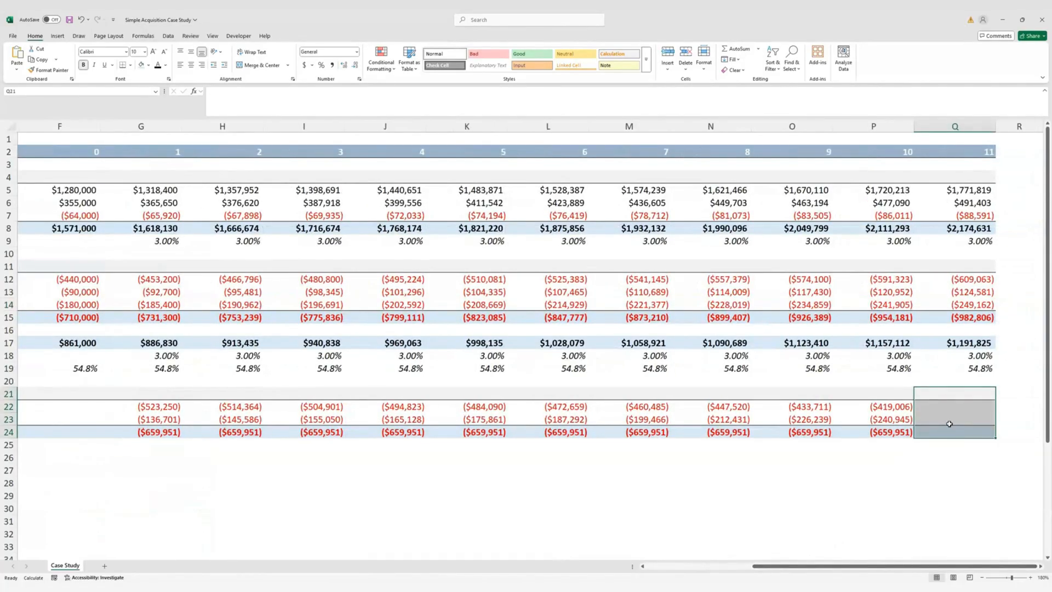
# Set the year 11 debt service cells Q21:Q24 to No Fill and No Border
pyautogui.hotkey('alt', 'h')
pyautogui.press('h')
pyautogui.press('n')
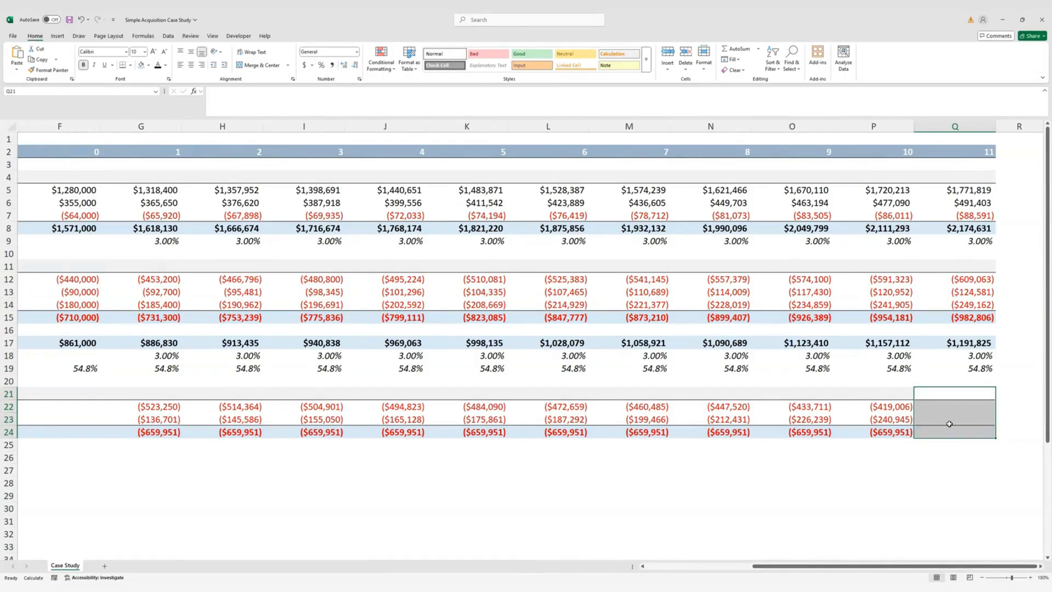
pyautogui.press('alt')
pyautogui.press('h')
pyautogui.press('b')
pyautogui.press('n')
pyautogui.press('Left')
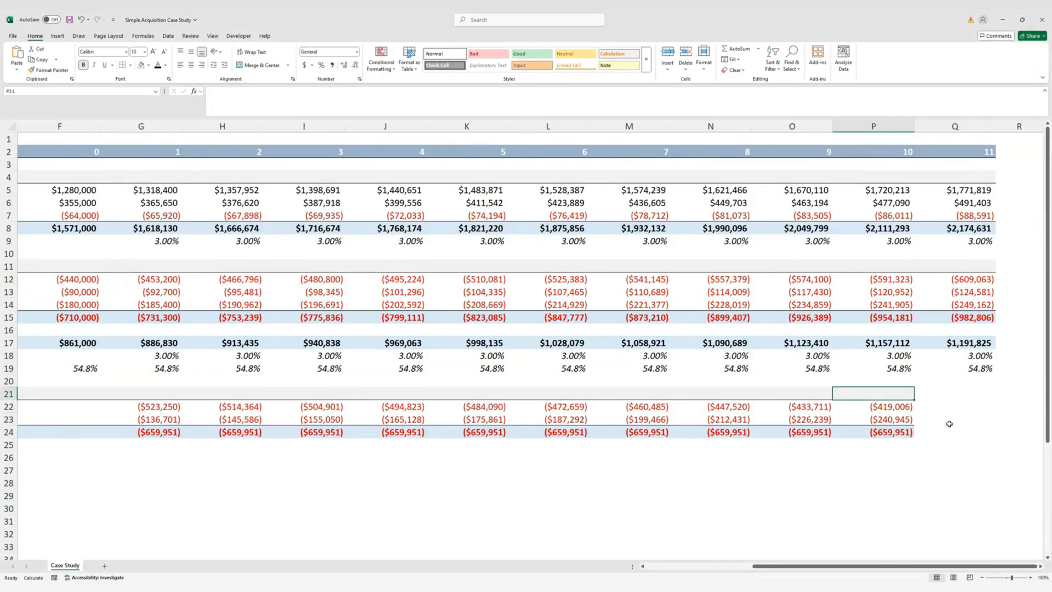
pyautogui.press('Home')
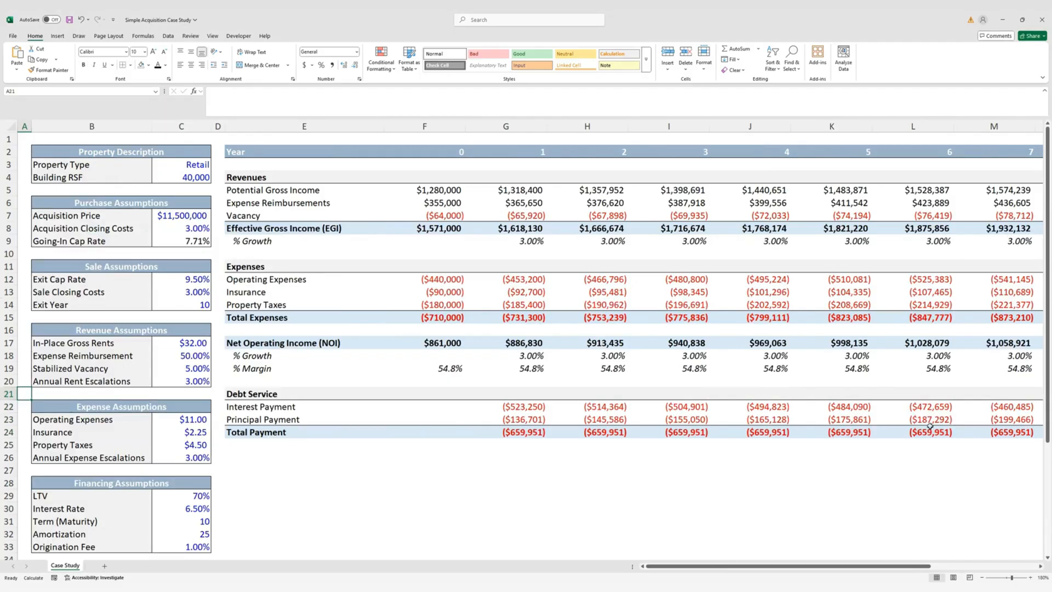
# Add an italic 'Debt Service Coverage Ratio (DSCR)' label below the debt service block
pyautogui.click(262, 468)
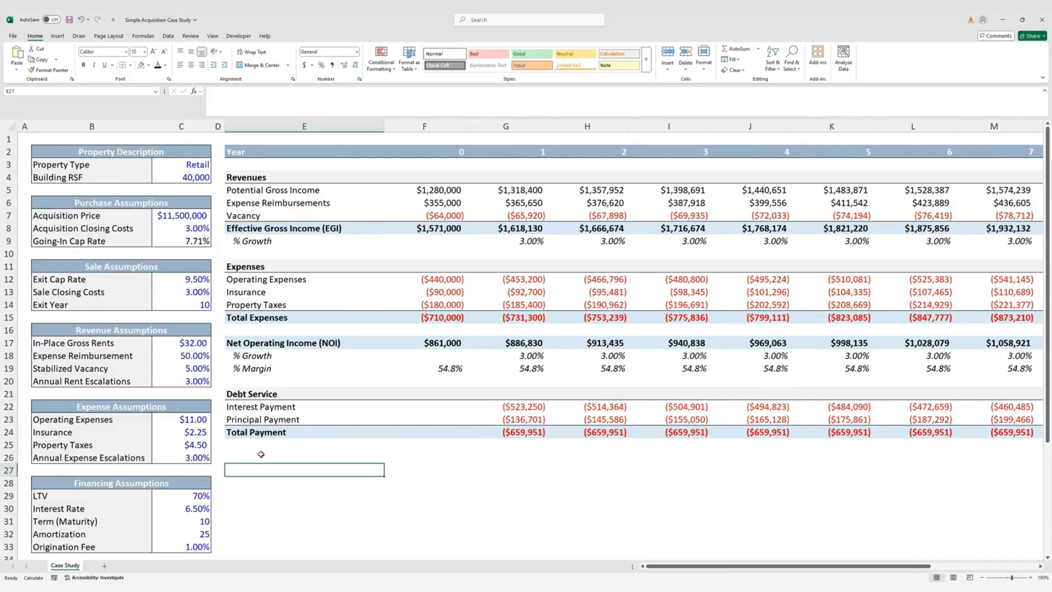
pyautogui.click(262, 454)
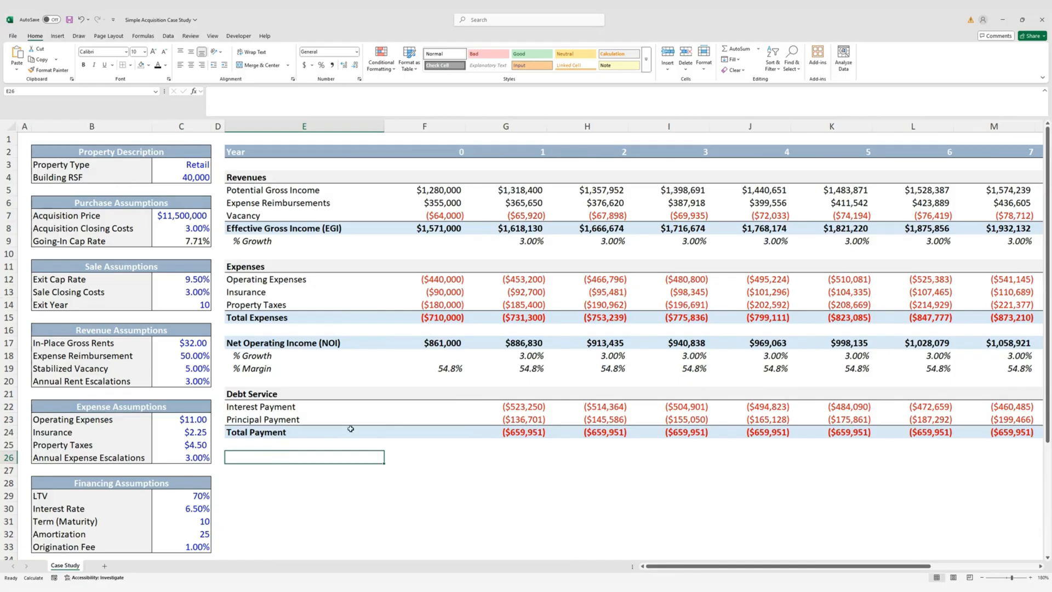
pyautogui.write('Debt')
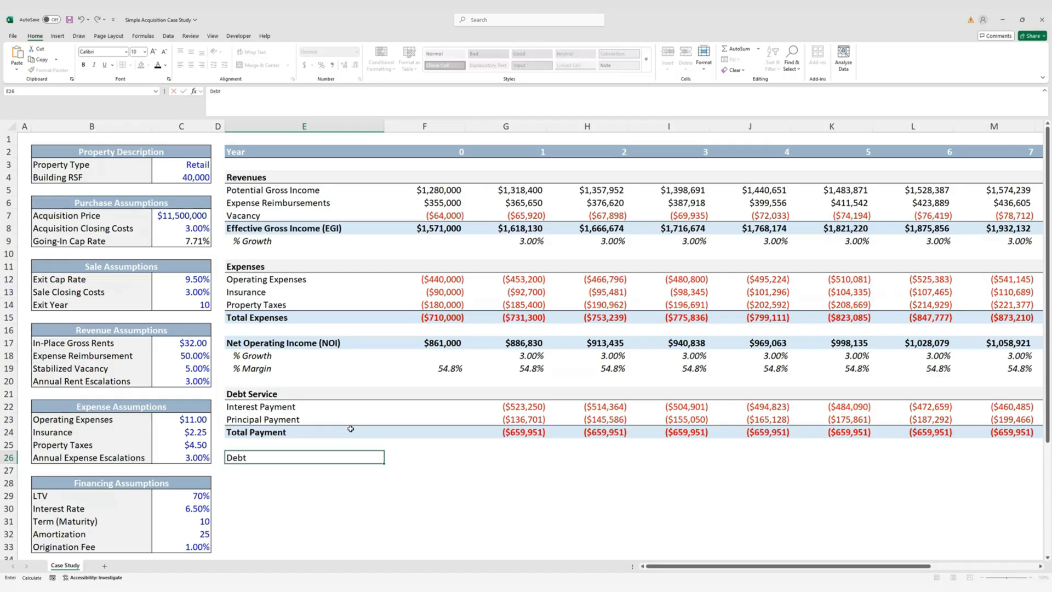
pyautogui.write(' Service Coverage Ratio')
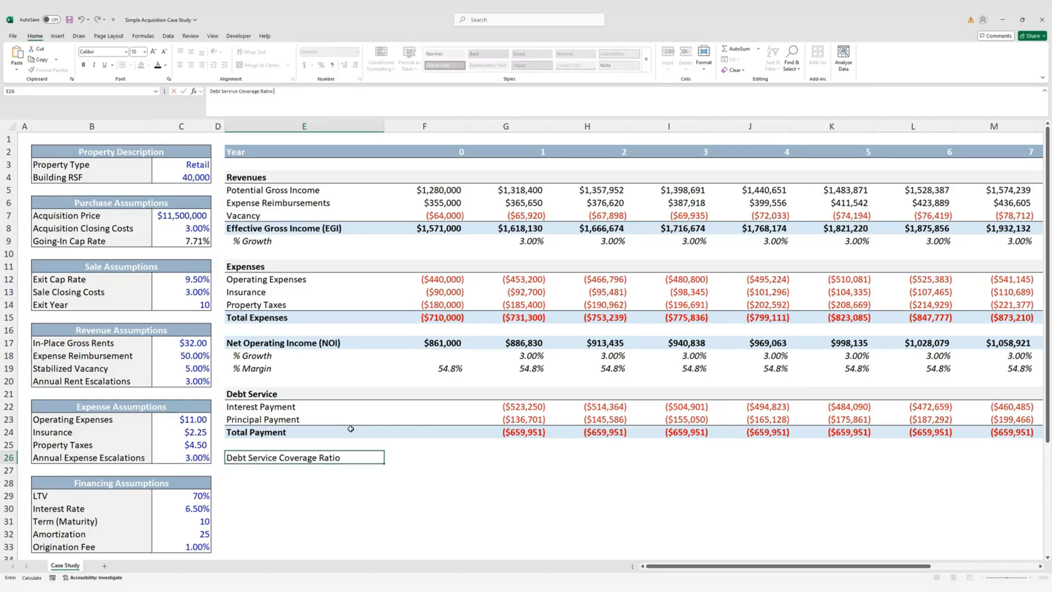
pyautogui.write(' (DSCR)')
pyautogui.hotkey('ctrl', 'Return')
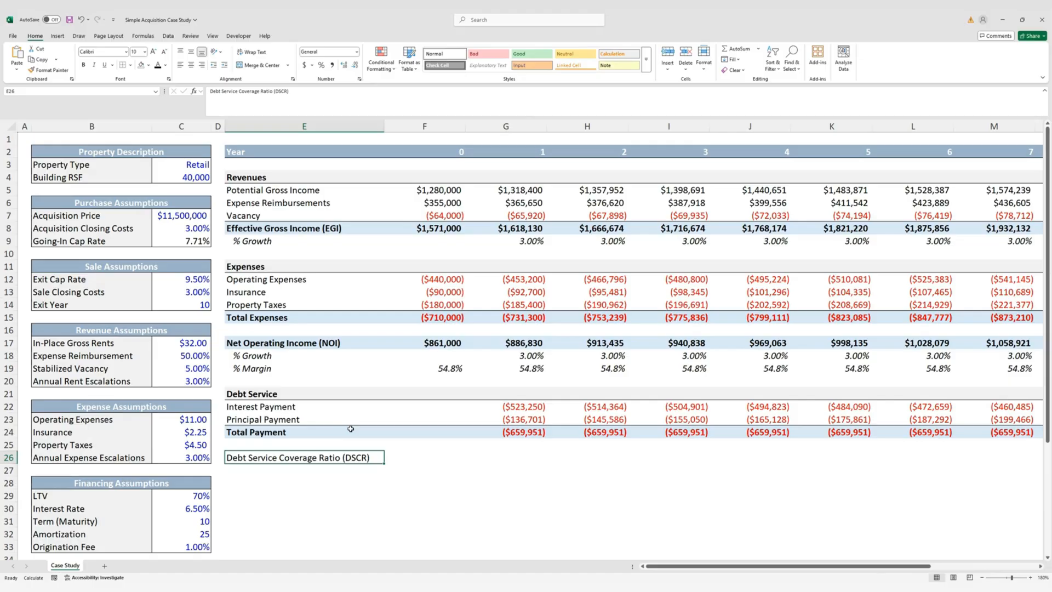
pyautogui.hotkey('ctrl', 'i')
# Enter =G17/-G24 in G26, giving a year 1 DSCR of 1.34
pyautogui.press('Right')
pyautogui.press('Right')
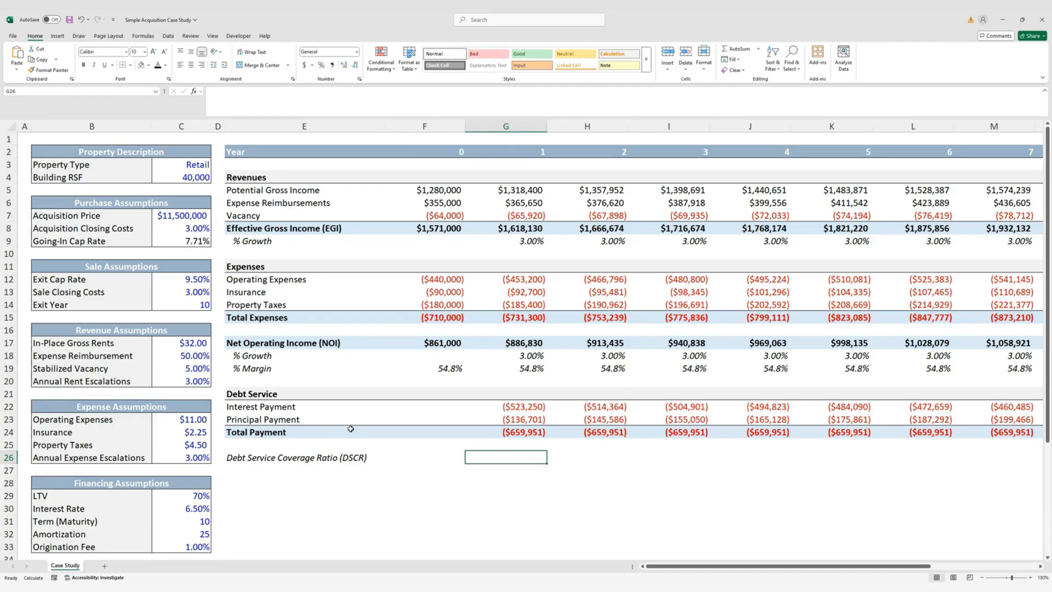
pyautogui.write('=')
pyautogui.press('Up')
pyautogui.press('Up')
pyautogui.press('Up')
pyautogui.press('Up')
pyautogui.press('Up')
pyautogui.press('Up')
pyautogui.press('Up')
pyautogui.press('Up')
pyautogui.press('Up')
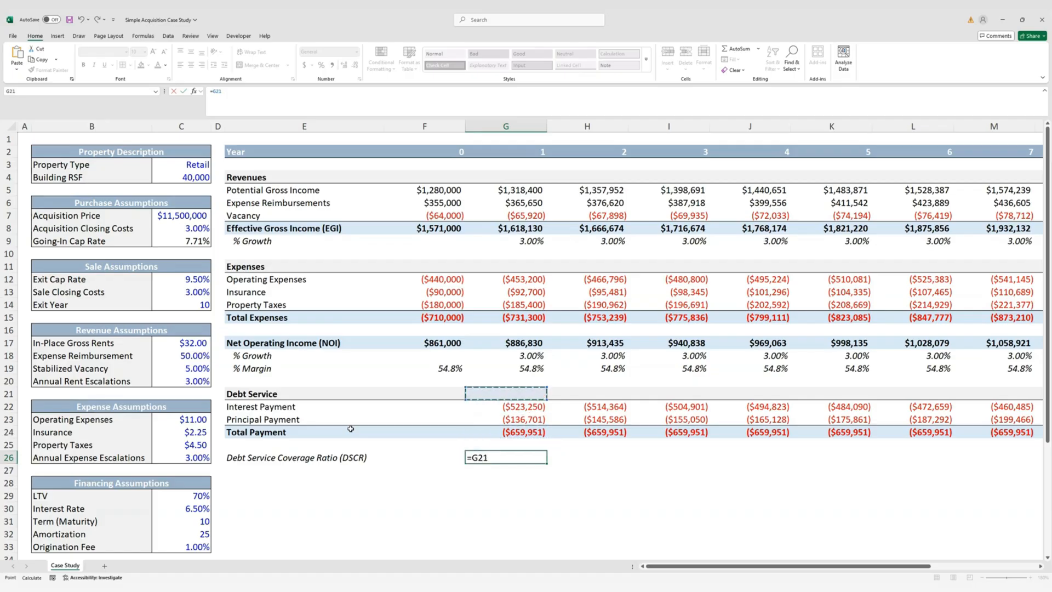
pyautogui.write('/')
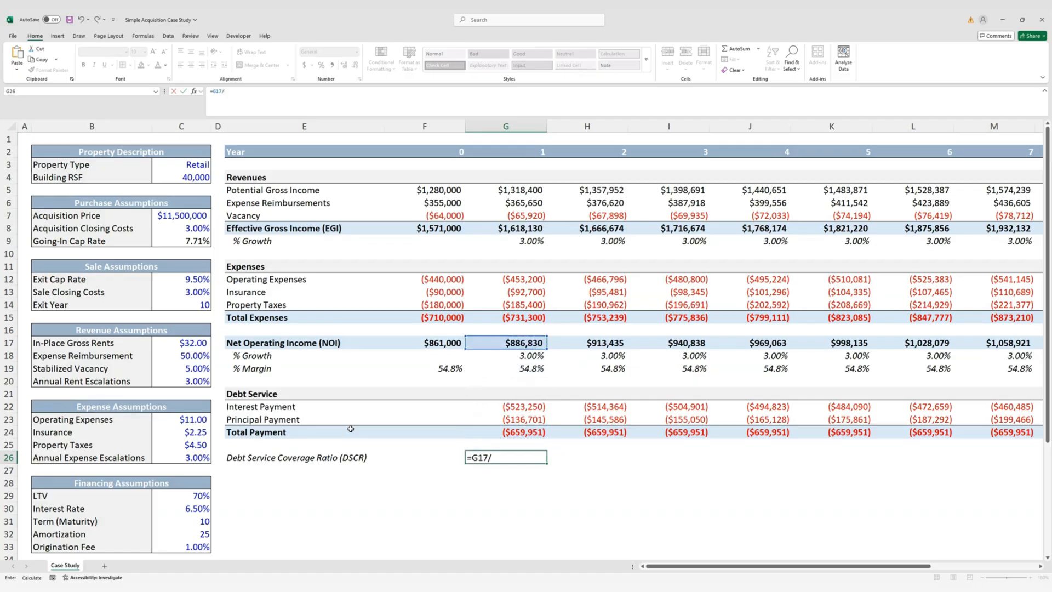
pyautogui.write('-')
pyautogui.press('Up')
pyautogui.press('Up')
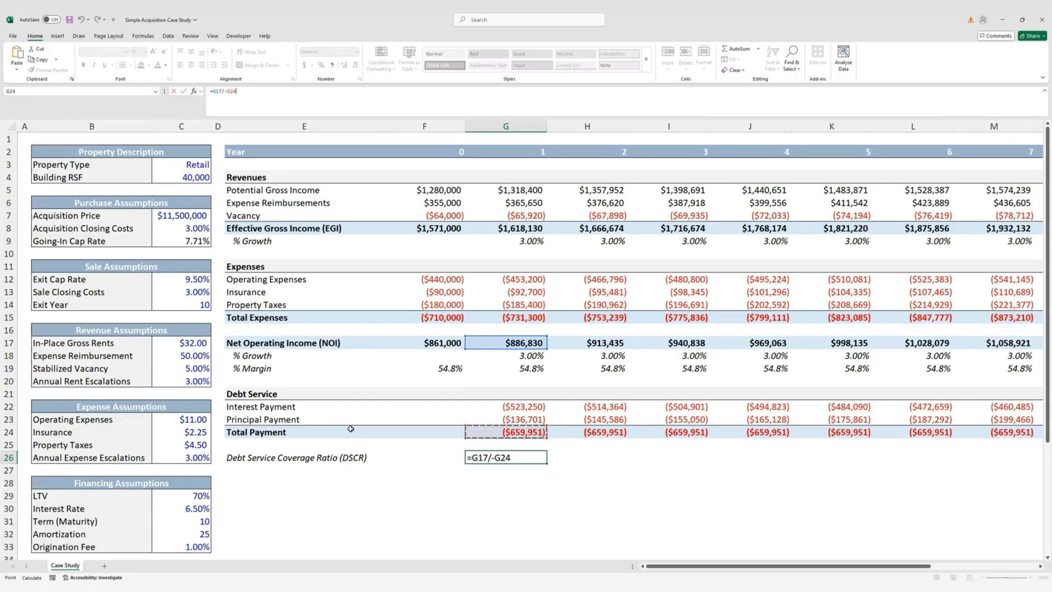
pyautogui.hotkey('ctrl', 'Return')
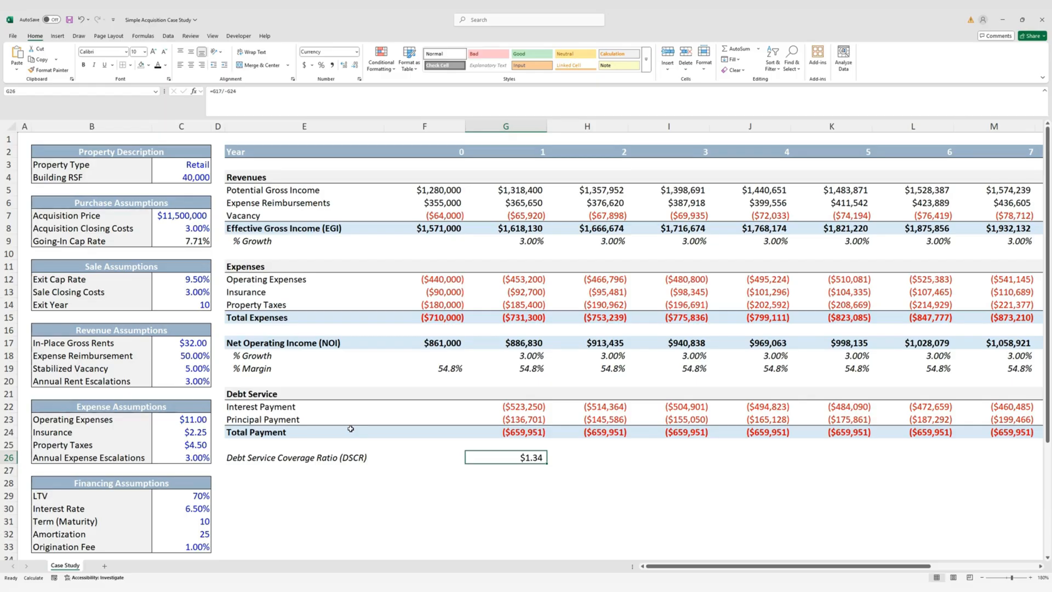
# Give the year 1 DSCR a custom 0.00"x" number format so it reads 1.34x
pyautogui.hotkey('ctrl', '1')
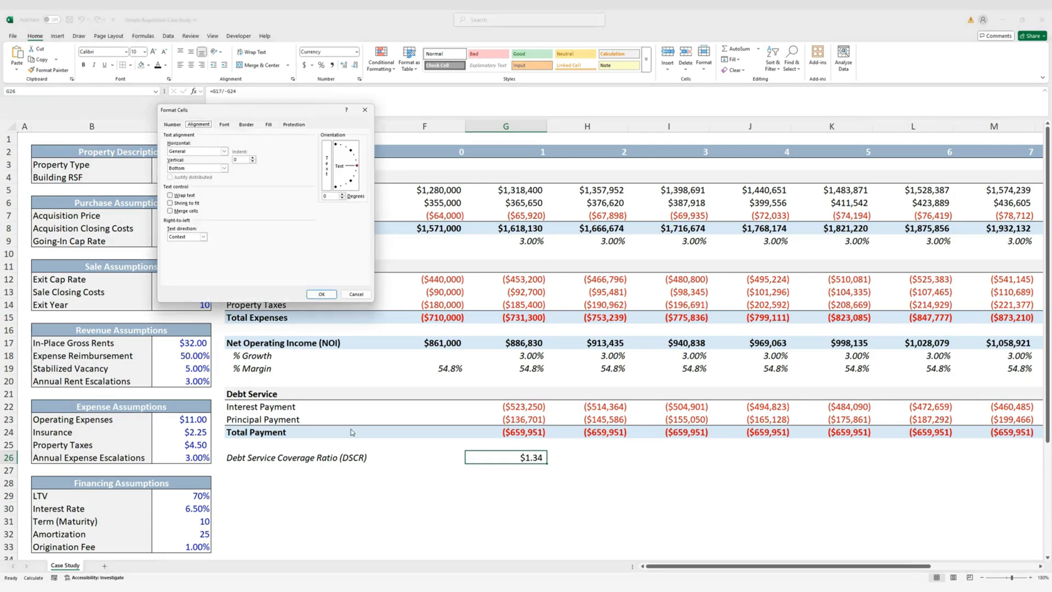
pyautogui.click(181, 127)
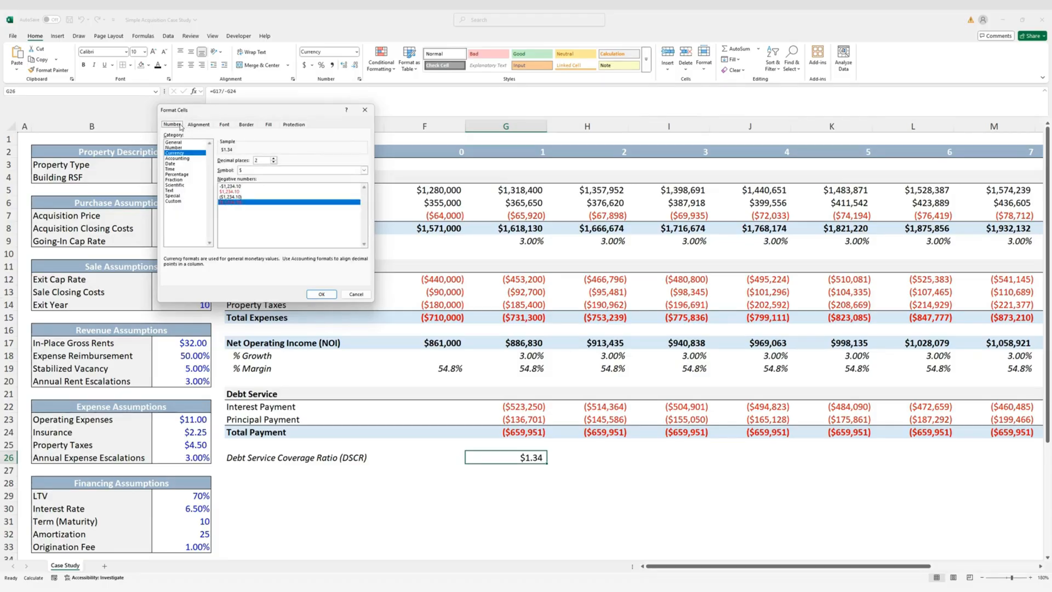
pyautogui.click(189, 201)
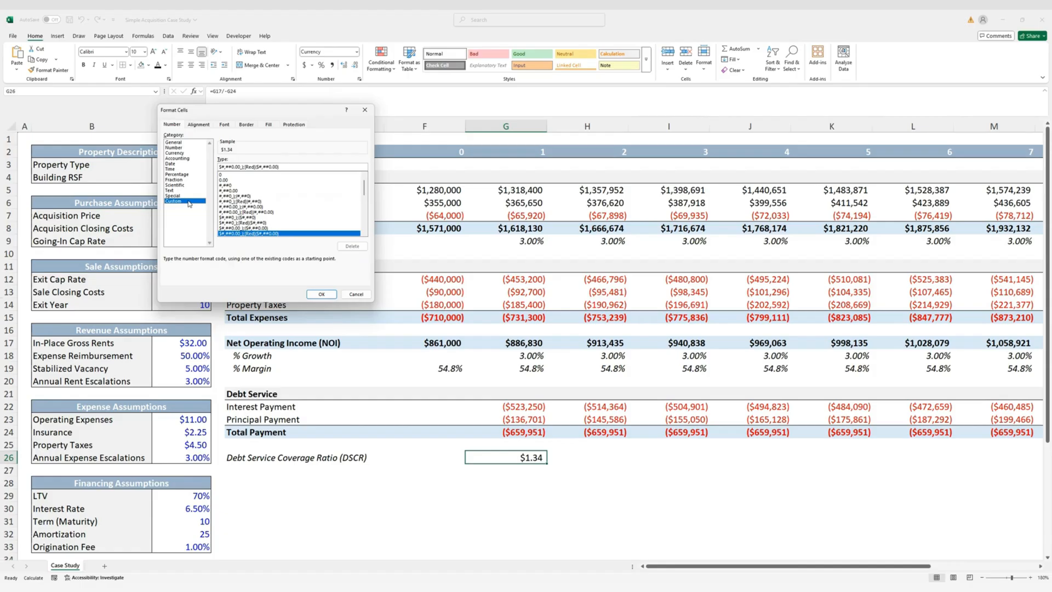
pyautogui.click(242, 182)
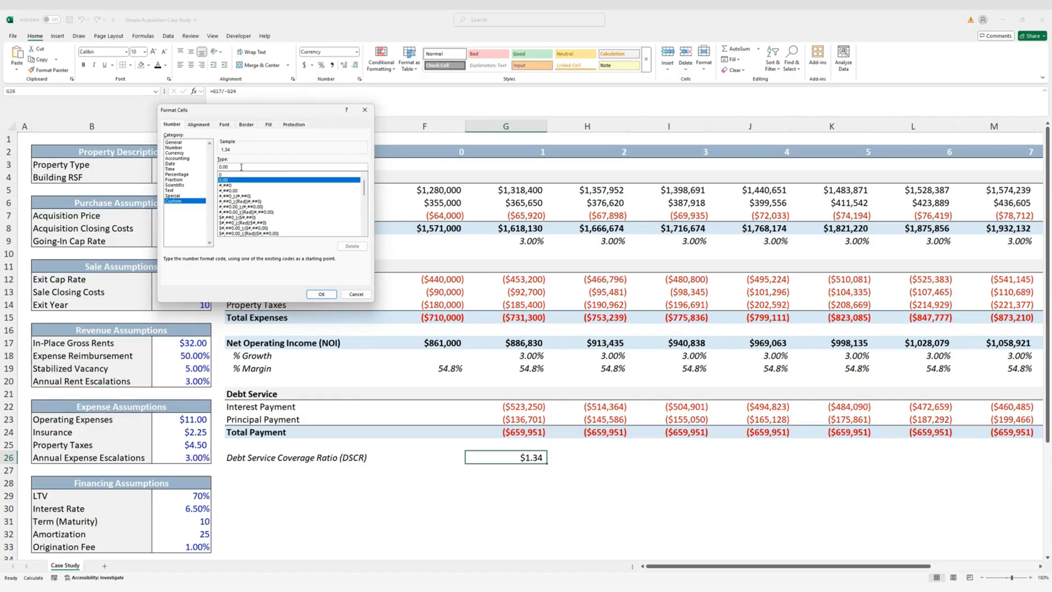
pyautogui.click(241, 167)
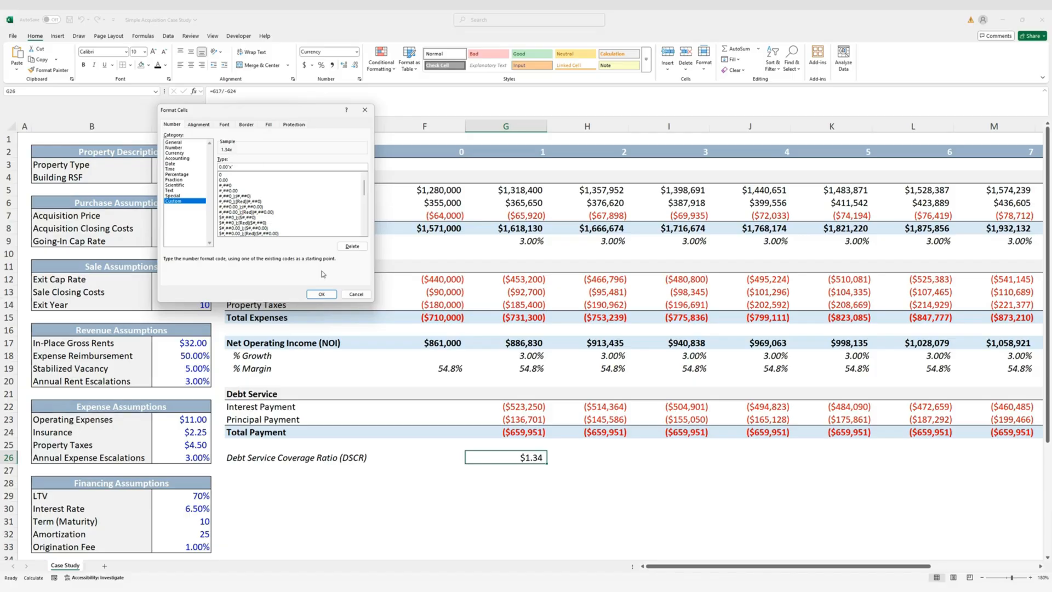
pyautogui.click(321, 294)
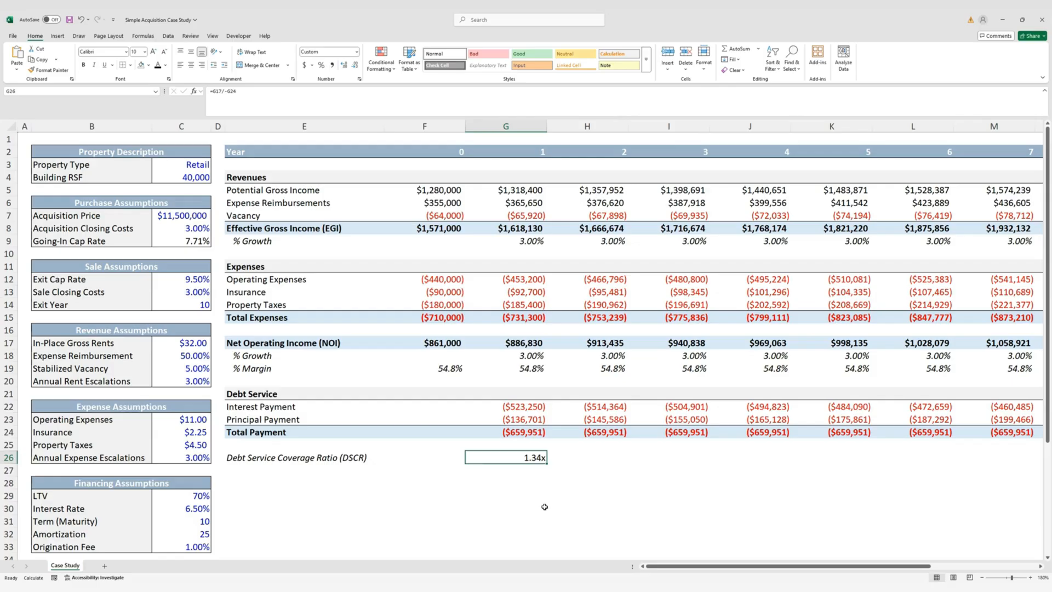
# Fill the DSCR formula right across years 1–10, running from 1.34x to 1.75x
pyautogui.press('Up')
pyautogui.press('Up')
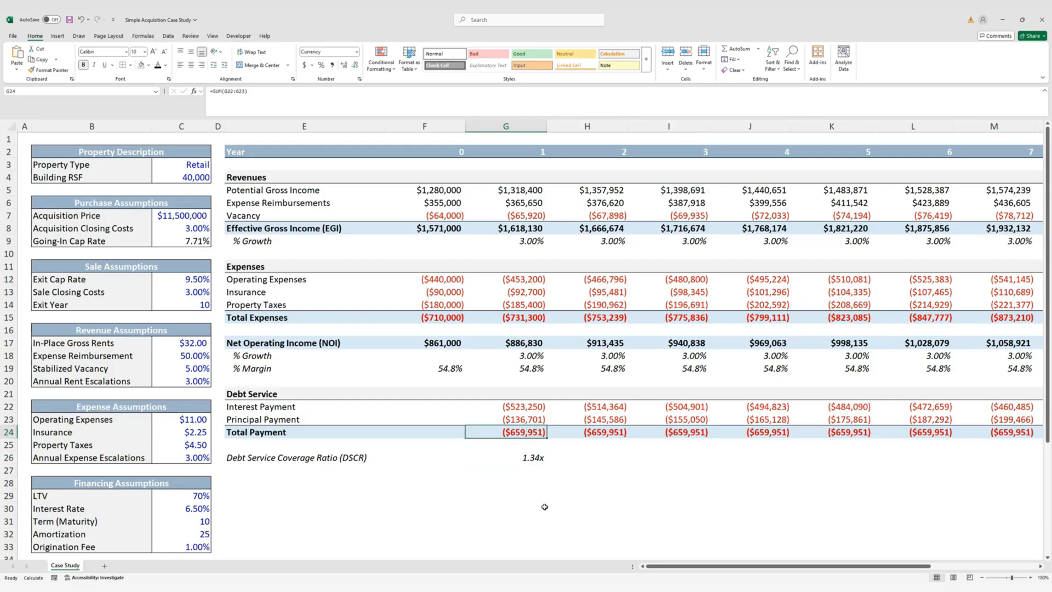
pyautogui.hotkey('ctrl', 'Right')
pyautogui.press('Down')
pyautogui.press('Down')
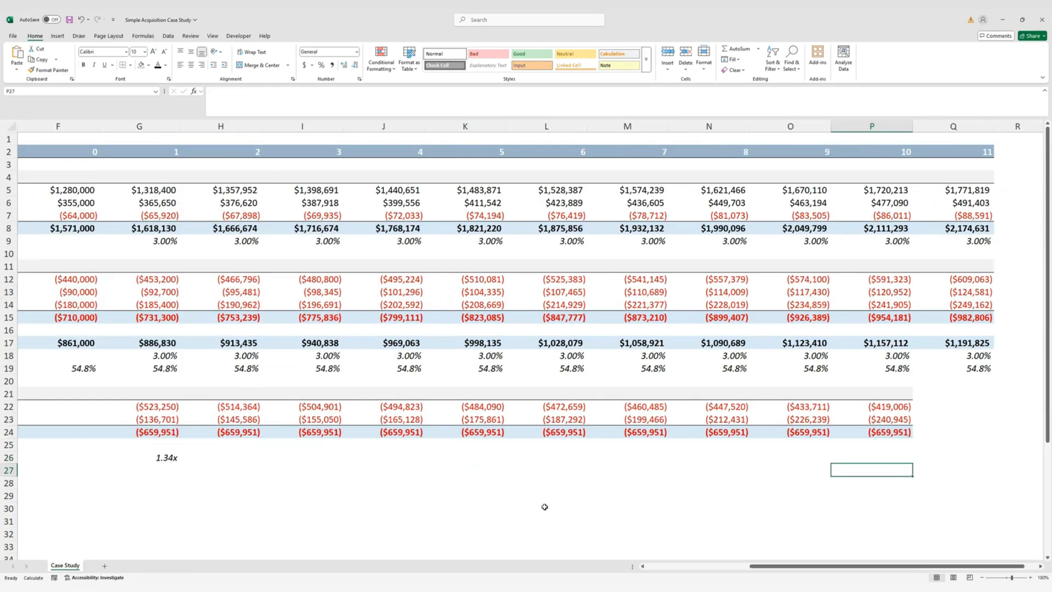
pyautogui.hotkey('ctrl', 'shift', 'Left')
pyautogui.hotkey('ctrl', 'r')
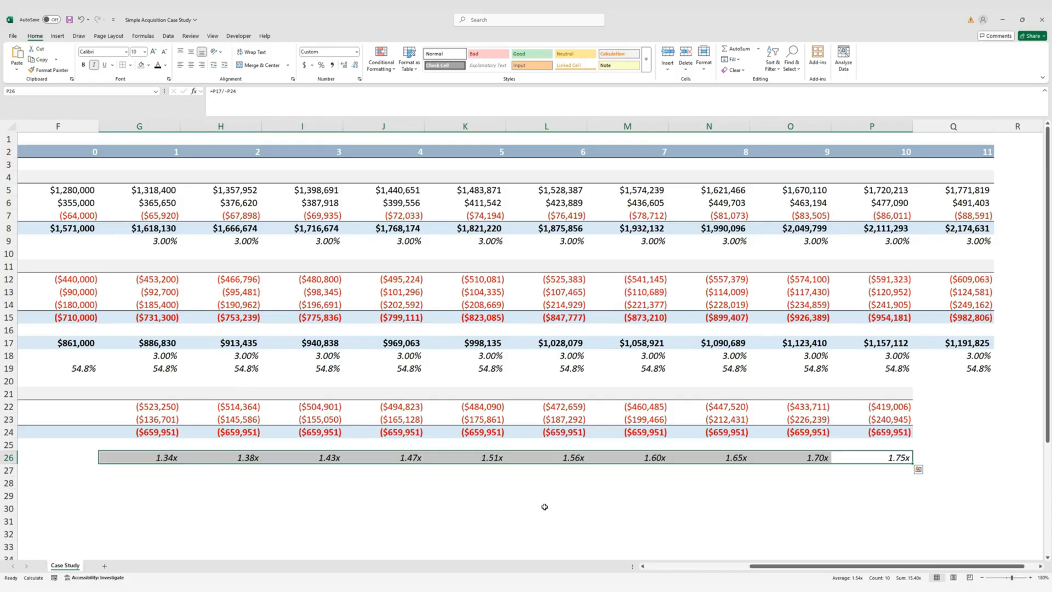
# Enter the label 'Beginning Debt Balance' in E28
pyautogui.hotkey('ctrl', 'Left')
pyautogui.press('Home')
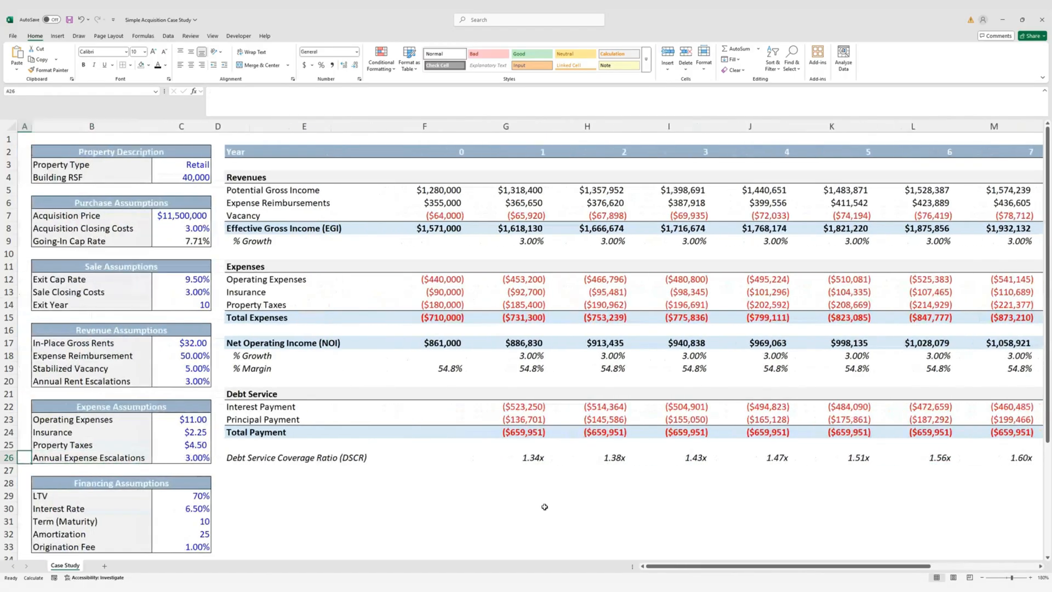
pyautogui.press('Right')
pyautogui.press('Right')
pyautogui.press('Right')
pyautogui.press('Down')
pyautogui.press('Right')
pyautogui.press('Down')
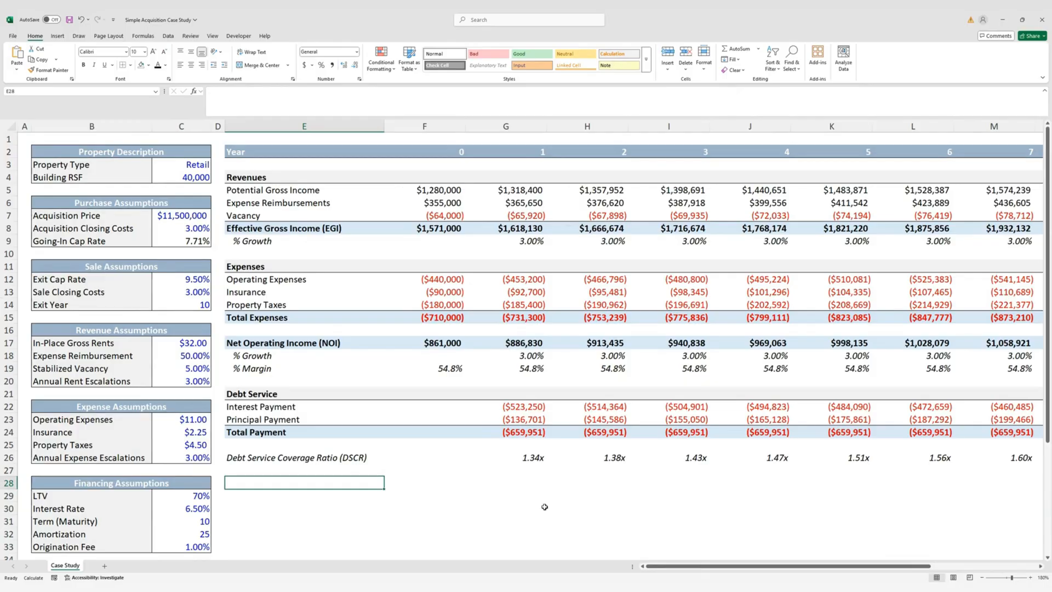
pyautogui.write('Be')
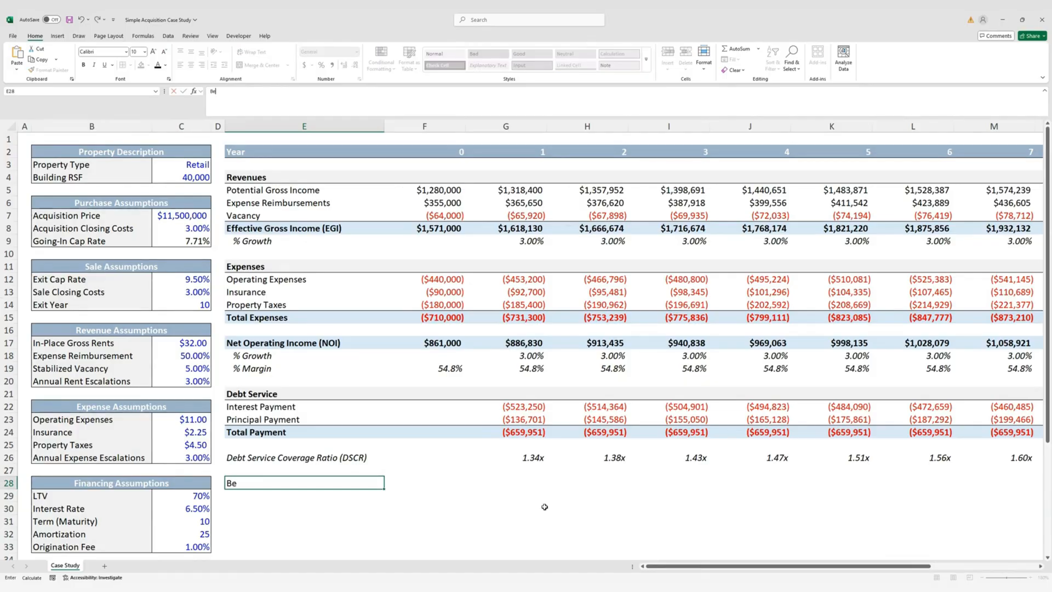
pyautogui.write('ginning Debt Balance')
# Add the 'Ending Debt Balance' label in E29
pyautogui.press('Return')
pyautogui.write('E')
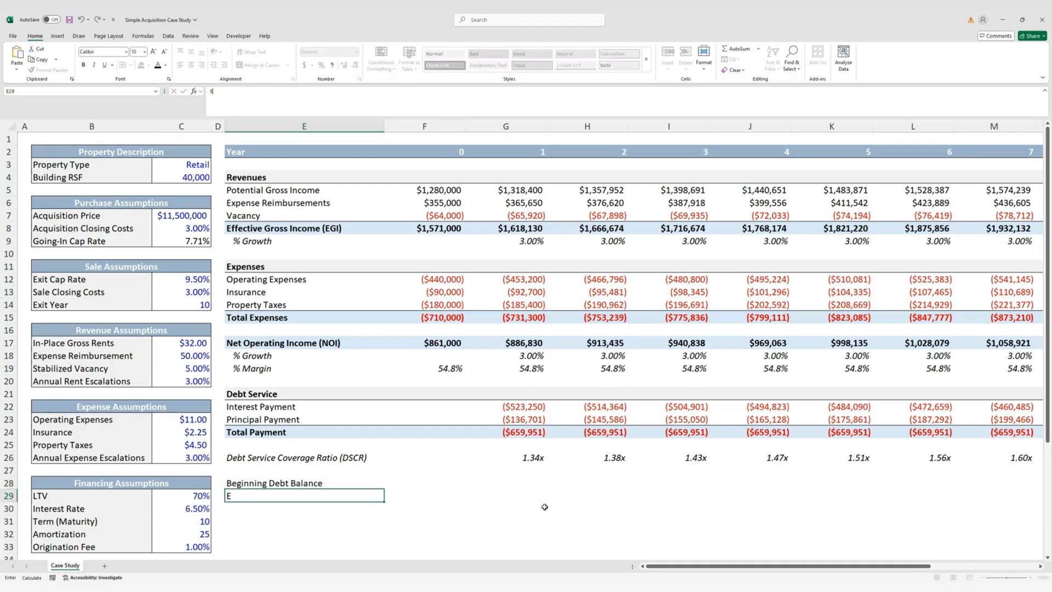
pyautogui.write('nding Debt Balance')
pyautogui.press('Tab')
# Link the year 0 Ending Debt Balance to the $8,050,000 Debt amount in C37
pyautogui.press('Up')
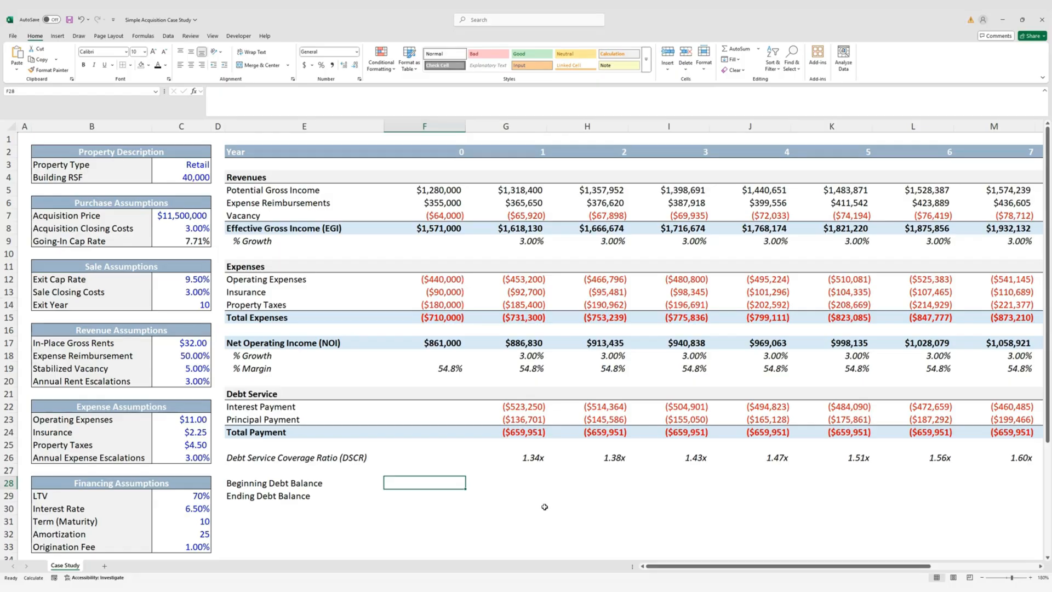
pyautogui.press('Down')
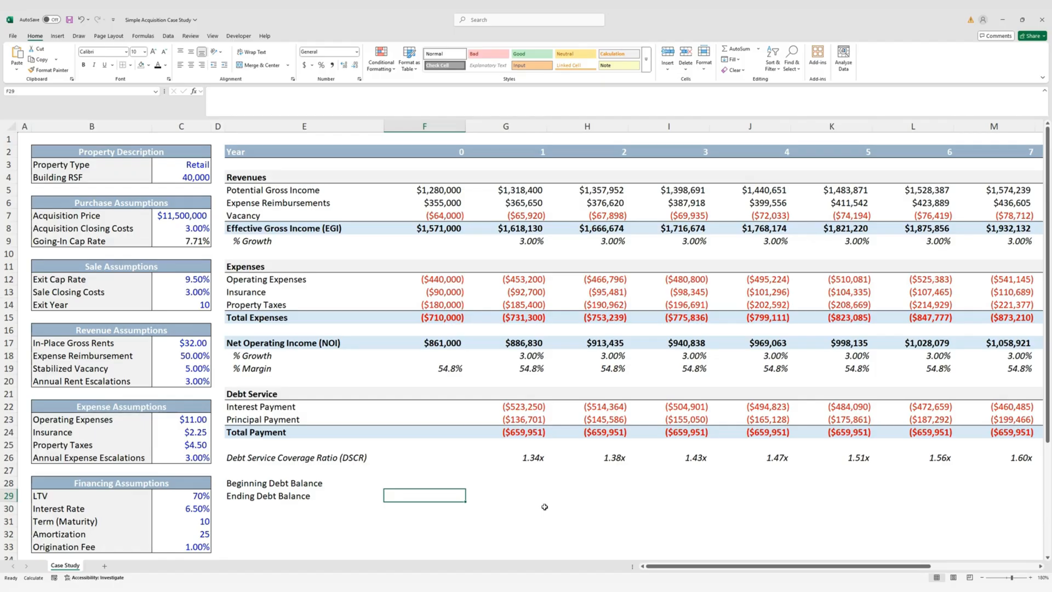
pyautogui.write('=')
pyautogui.scroll(-3, 373, 446)
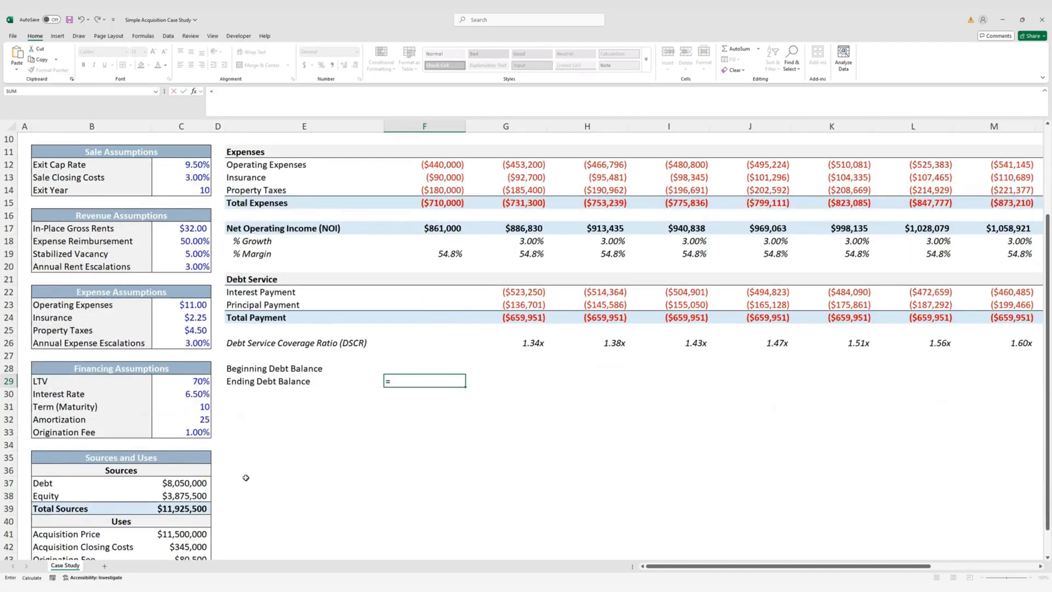
pyautogui.click(203, 486)
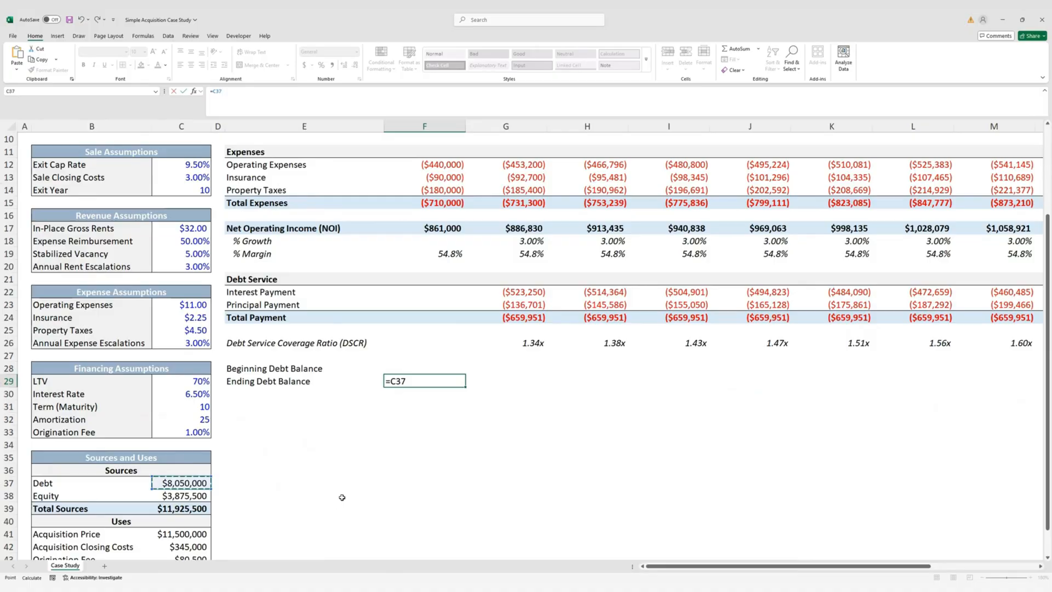
pyautogui.hotkey('ctrl', 'Return')
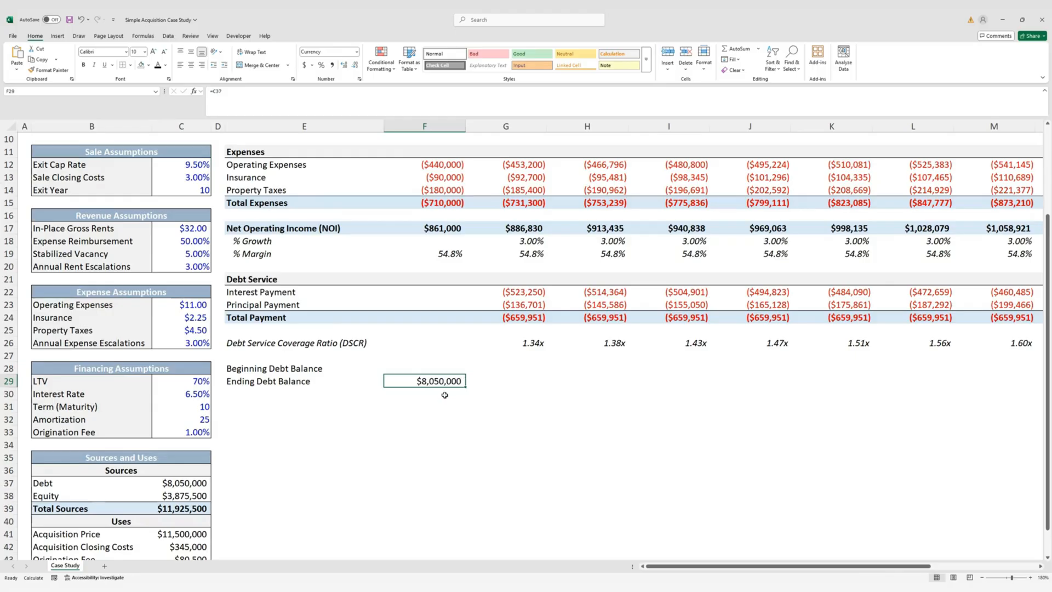
pyautogui.scroll(2, 482, 400)
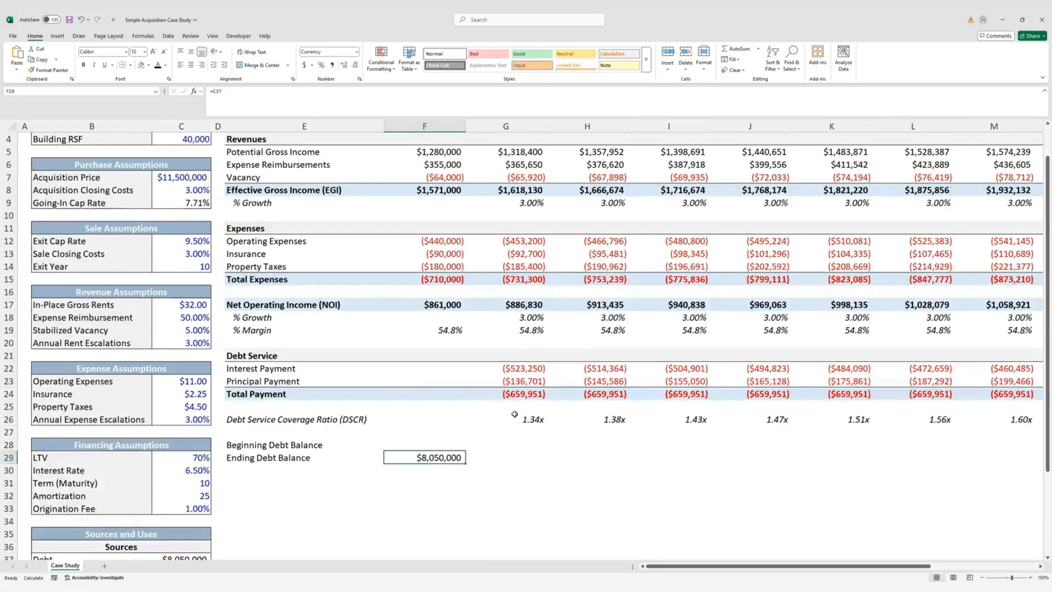
pyautogui.click(530, 445)
pyautogui.scroll(1, 607, 419)
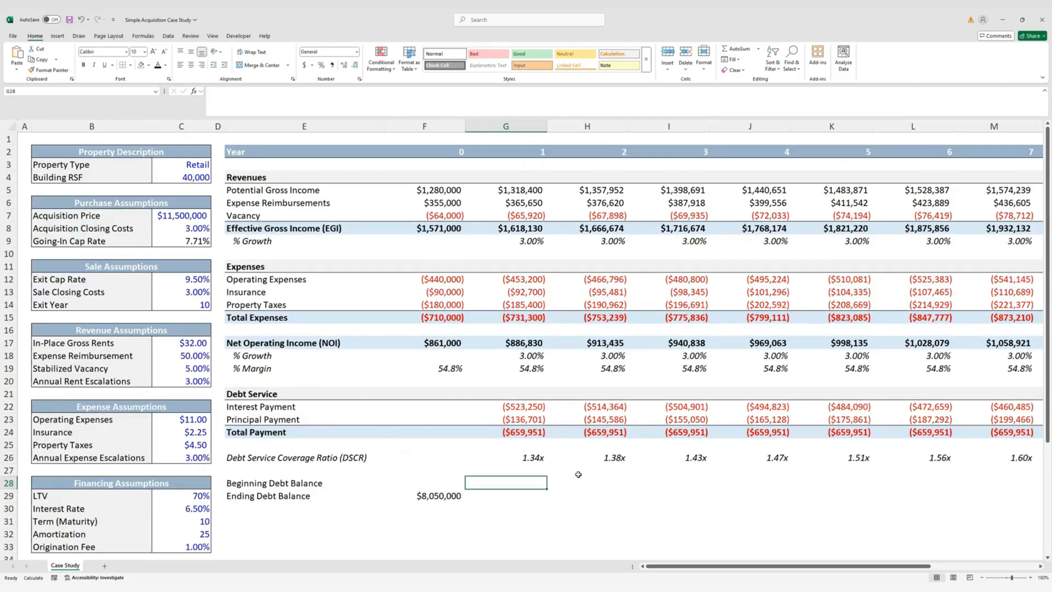
# Set year 1 beginning balance to year 0 ending, and ending balance to beginning plus principal
pyautogui.write('=')
pyautogui.press('Left')
pyautogui.press('Down')
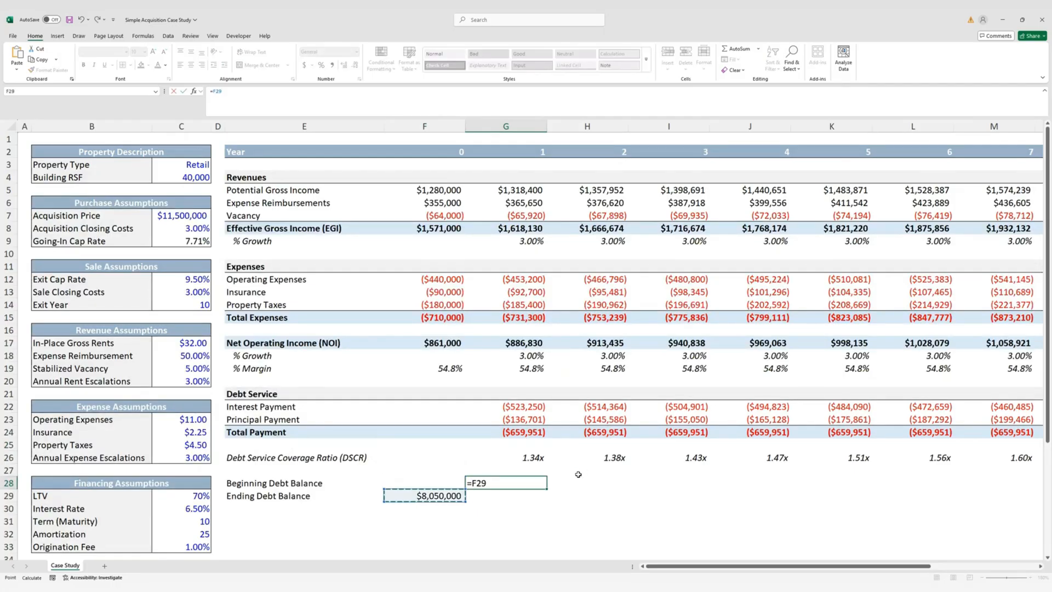
pyautogui.hotkey('ctrl', 'Return')
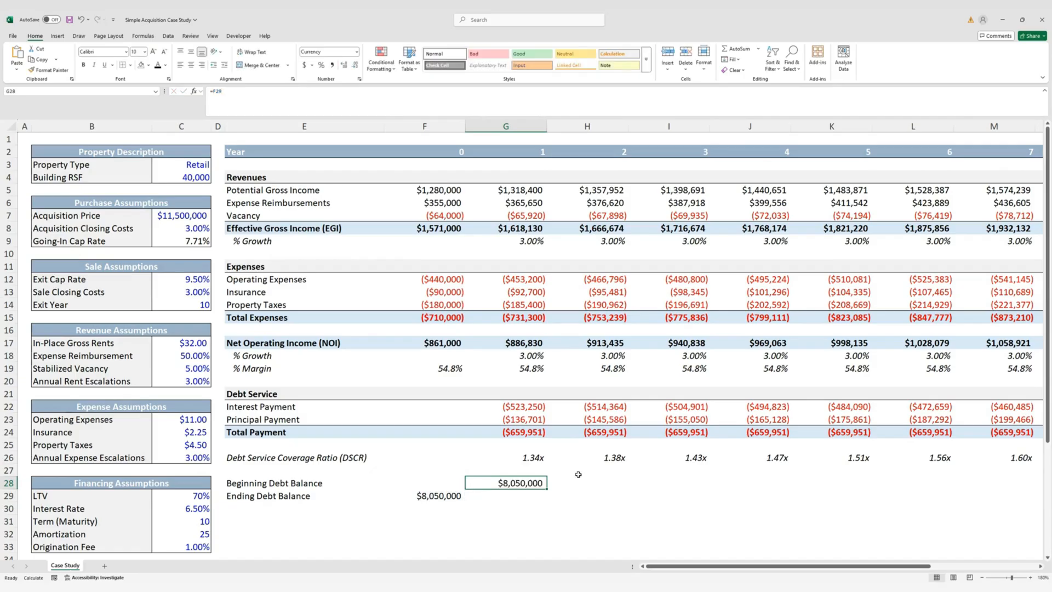
pyautogui.press('Down')
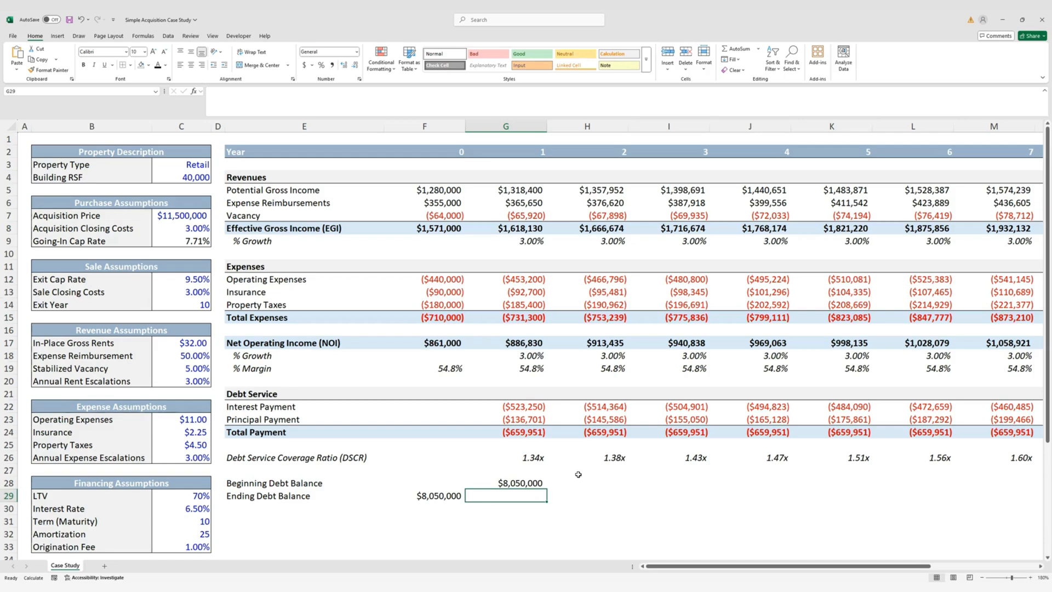
pyautogui.write('=')
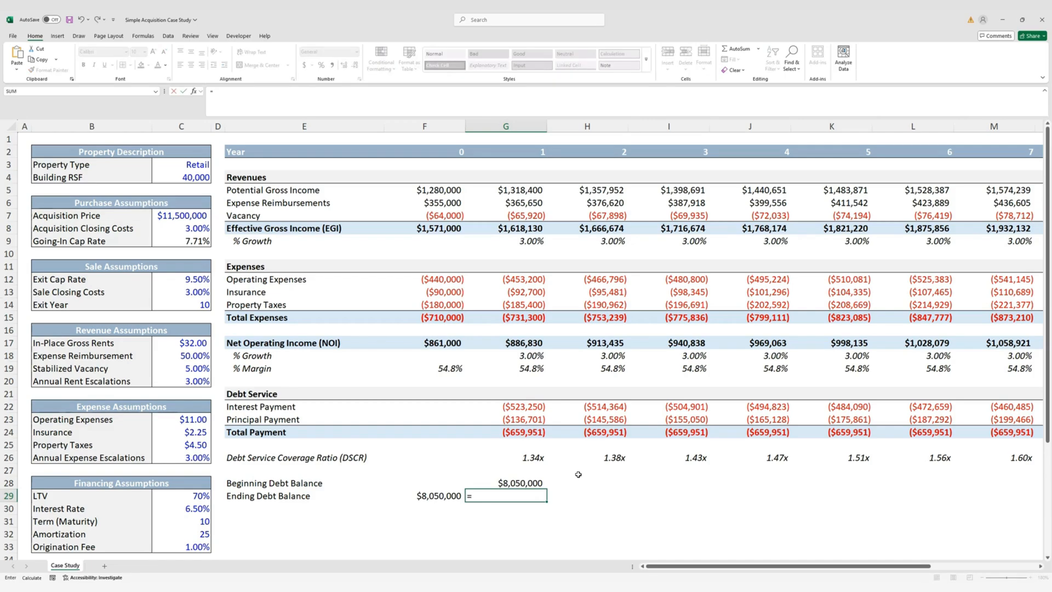
pyautogui.press('Up')
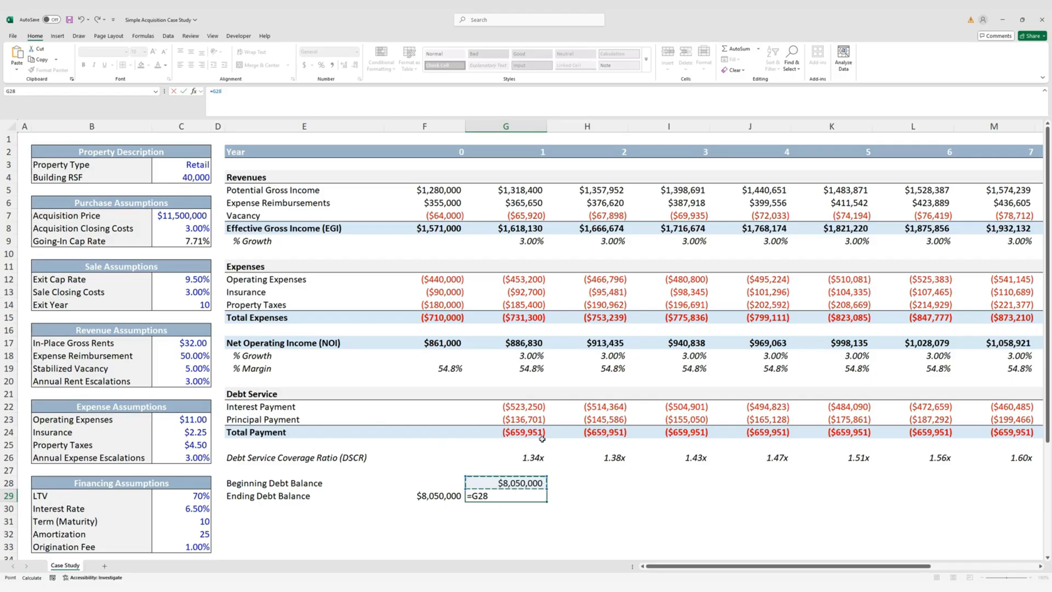
pyautogui.write('+')
pyautogui.click(539, 421)
pyautogui.hotkey('ctrl', 'Return')
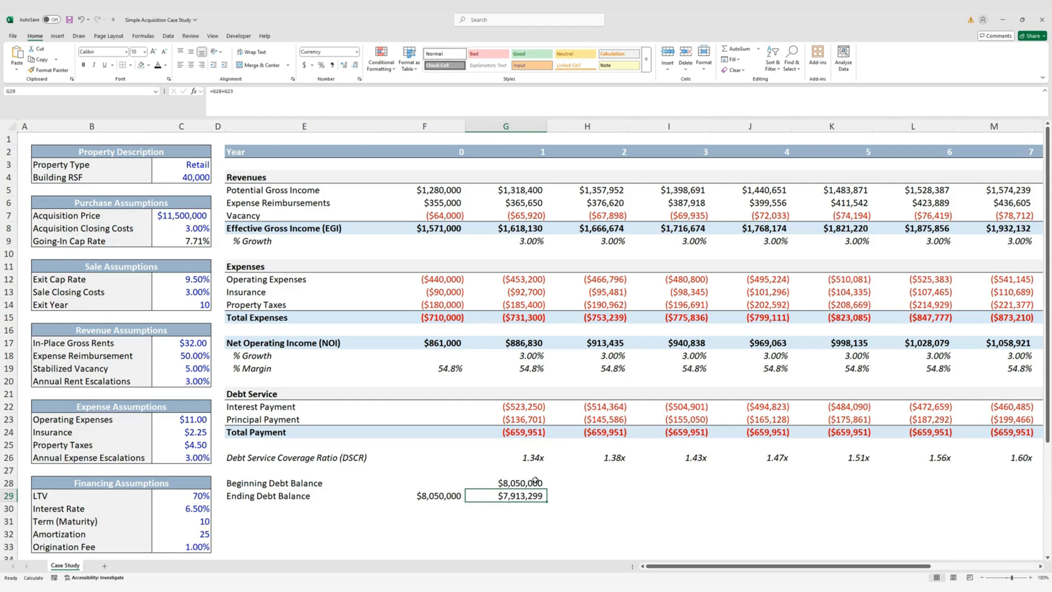
# Fill the Beginning and Ending Debt Balance formulas right through year 10
pyautogui.click(534, 482)
pyautogui.hotkey('shift', 'Down')
pyautogui.hotkey('shift', 'Right')
pyautogui.hotkey('shift', 'Right')
pyautogui.hotkey('shift', 'Right')
pyautogui.hotkey('shift', 'Right')
pyautogui.hotkey('shift', 'Right')
pyautogui.hotkey('shift', 'Right')
pyautogui.hotkey('shift', 'Right')
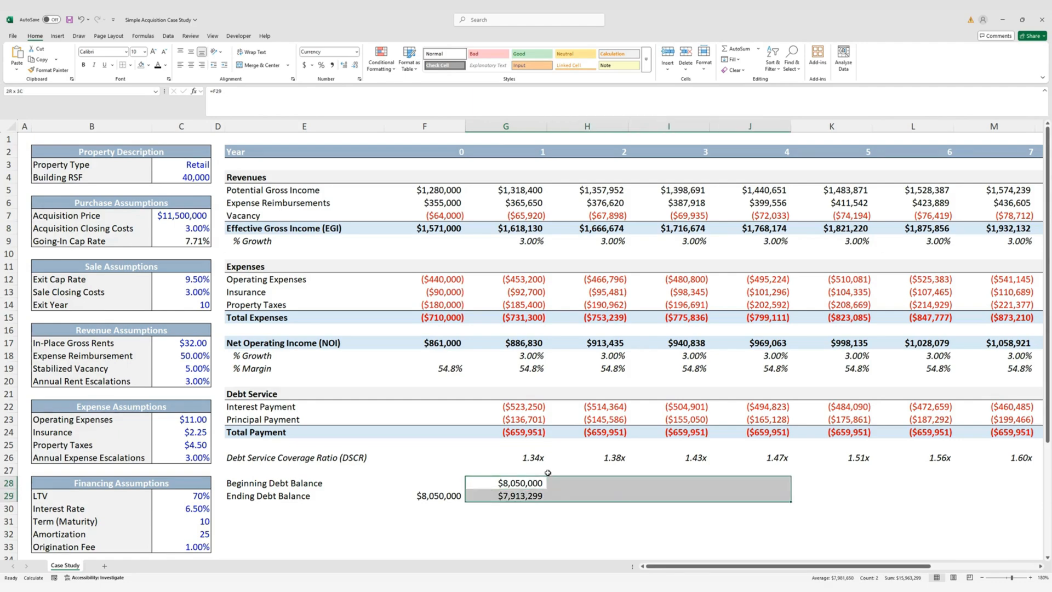
pyautogui.hotkey('shift', 'Right')
pyautogui.hotkey('shift', 'Right')
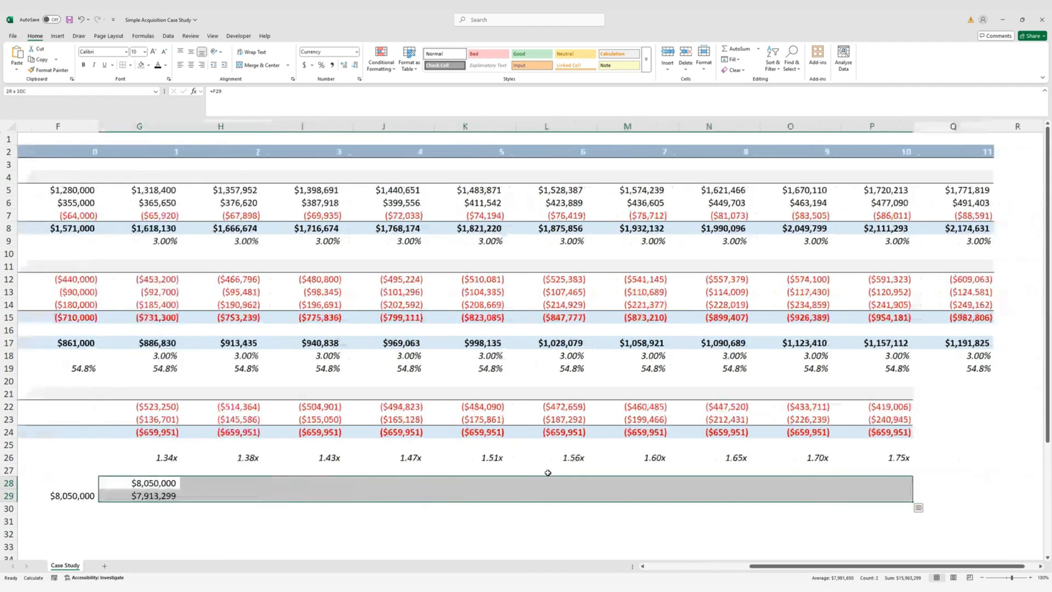
pyautogui.hotkey('ctrl', 'r')
# Check the rolled-forward ending balances, which reach $6,205,300 by year 10
pyautogui.hotkey('ctrl', 'Left')
pyautogui.hotkey('ctrl', 'Left')
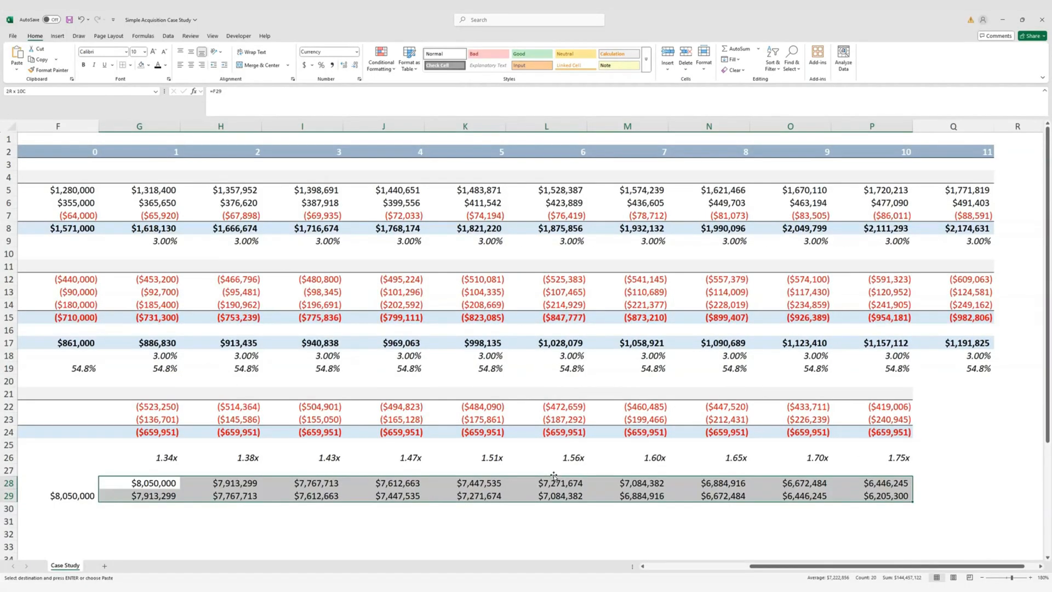
pyautogui.press('Down')
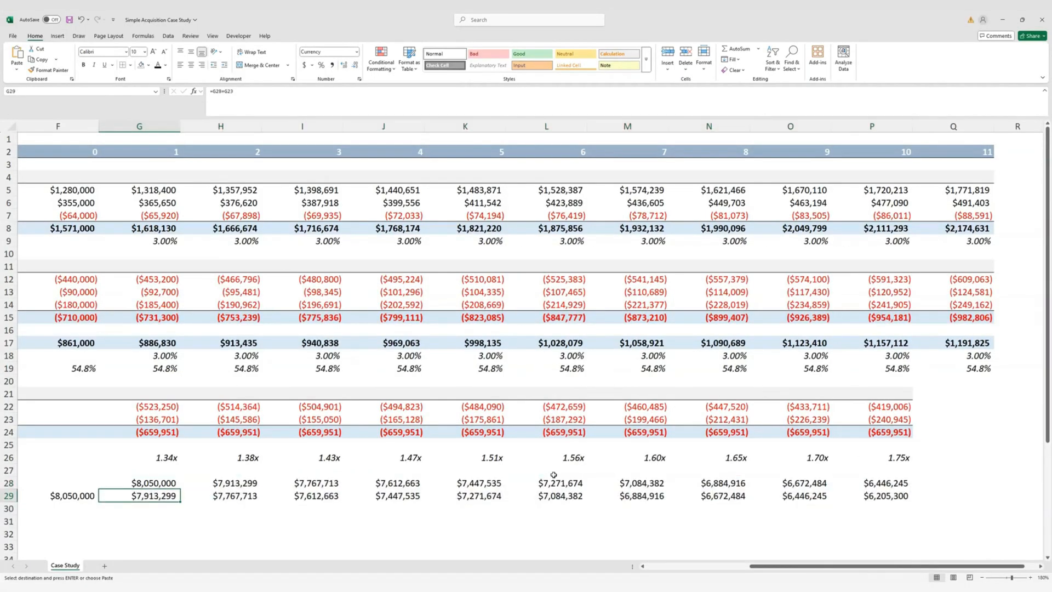
pyautogui.press('Right')
pyautogui.press('Right')
pyautogui.press('Right')
pyautogui.press('Right')
pyautogui.press('Right')
pyautogui.press('Right')
pyautogui.press('Right')
pyautogui.press('Right')
pyautogui.press('Right')
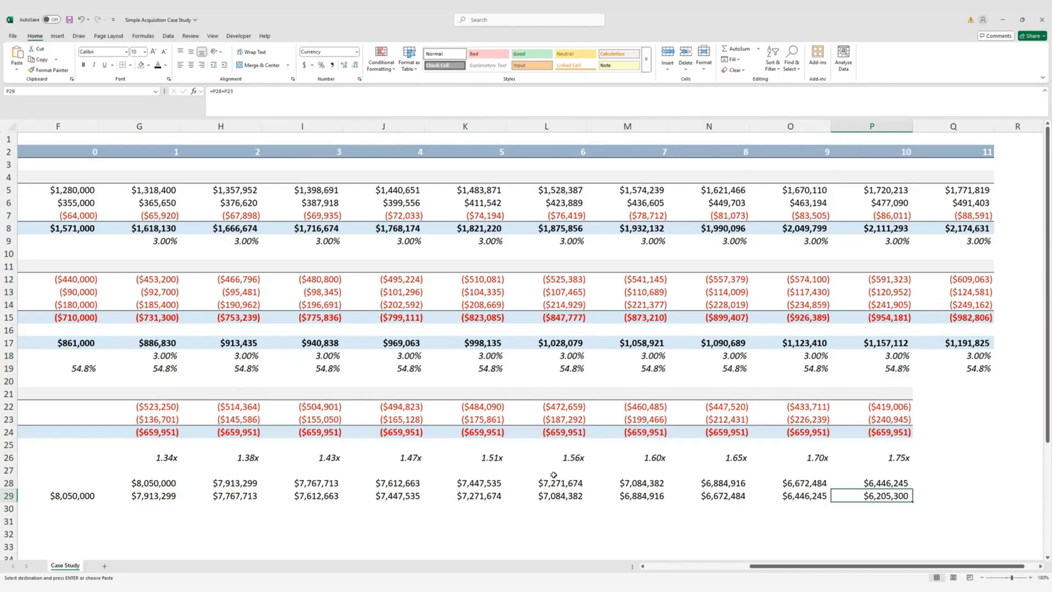
pyautogui.press('Up')
pyautogui.press('Up')
pyautogui.press('Up')
pyautogui.press('Up')
pyautogui.press('Up')
pyautogui.press('Up')
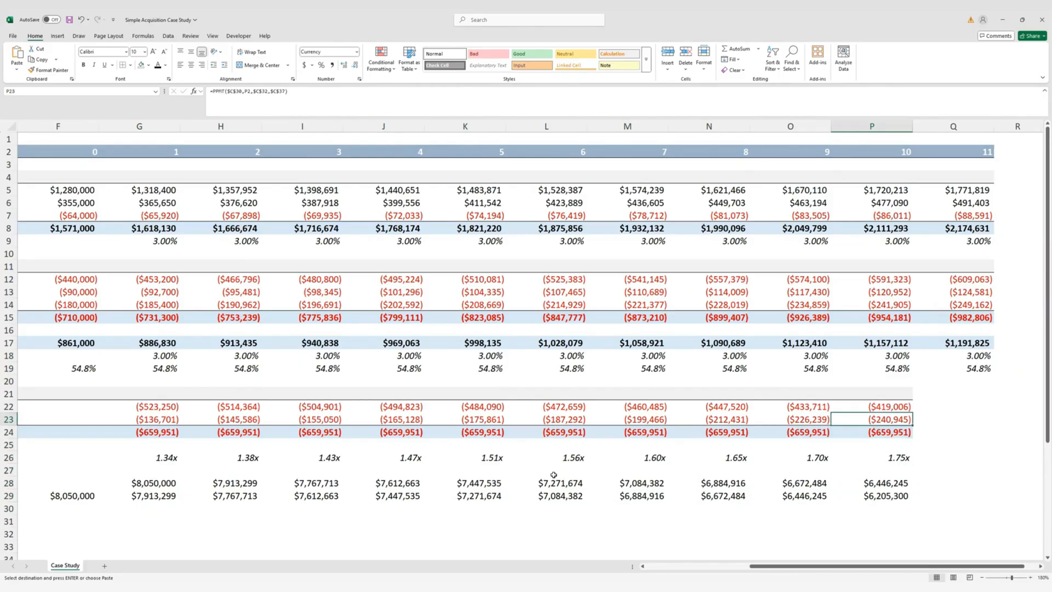
pyautogui.hotkey('ctrl', 'Left')
pyautogui.hotkey('ctrl', 'Left')
pyautogui.hscroll(-3, 554, 475)
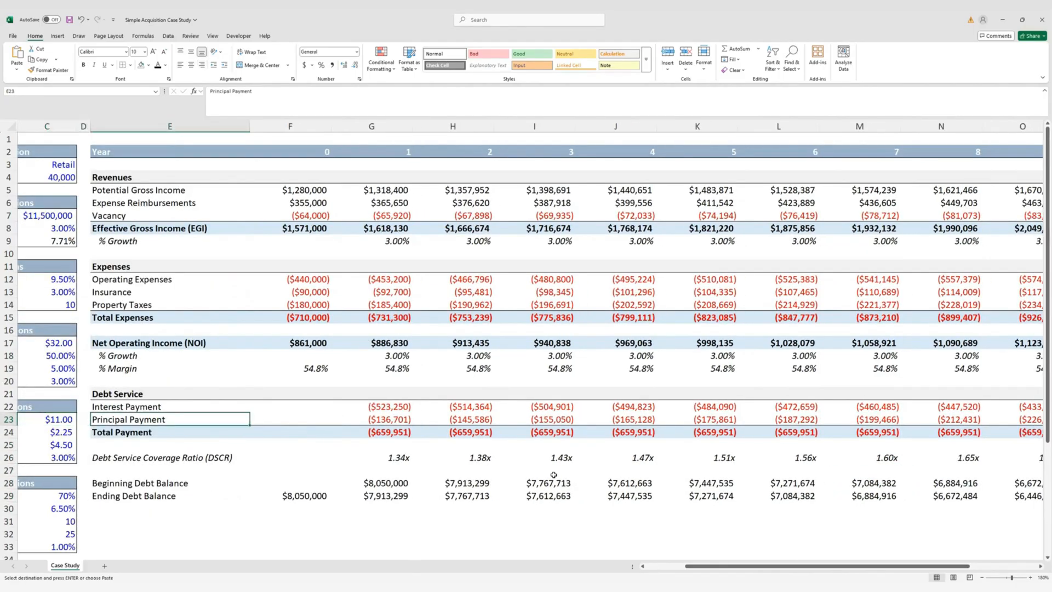
pyautogui.press('Down')
pyautogui.press('Down')
pyautogui.press('Down')
pyautogui.press('Down')
pyautogui.press('Down')
pyautogui.press('Down')
pyautogui.press('Down')
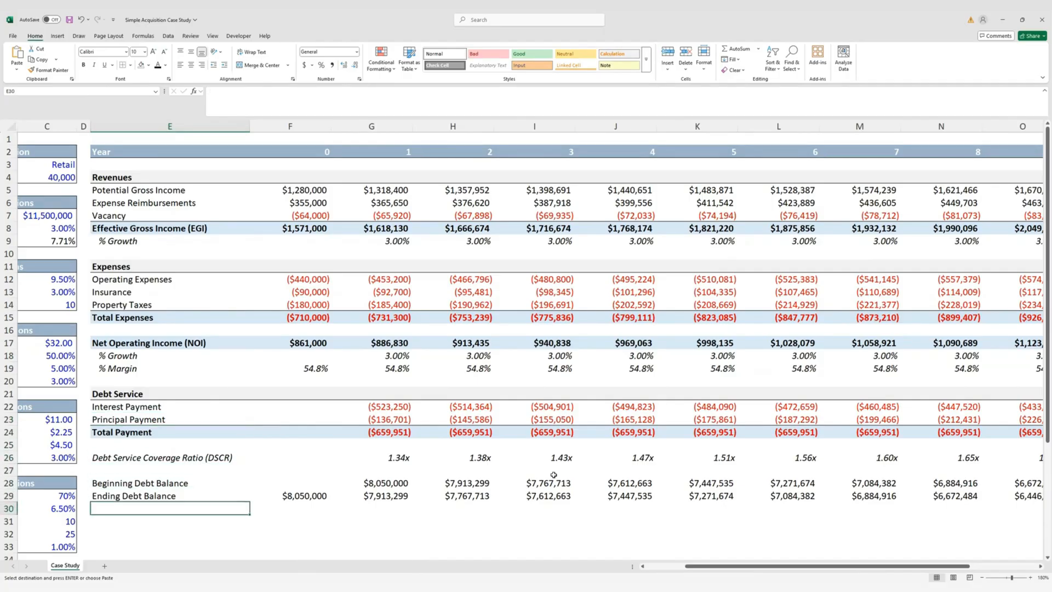
pyautogui.press('Left')
pyautogui.press('Left')
pyautogui.press('Left')
pyautogui.press('Left')
pyautogui.press('Right')
pyautogui.press('Right')
pyautogui.press('Right')
pyautogui.press('Right')
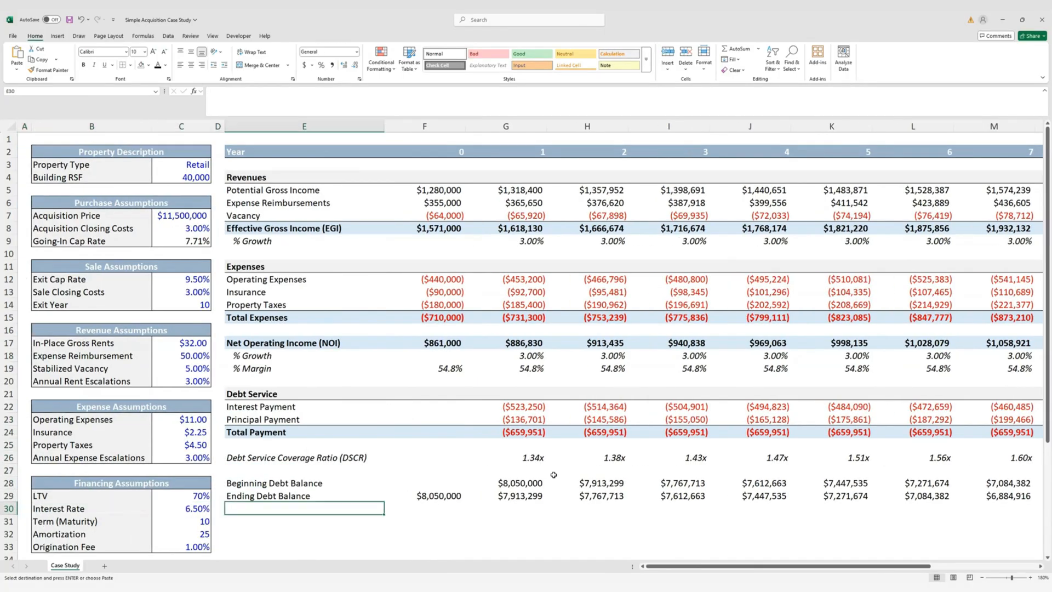
pyautogui.press('Down')
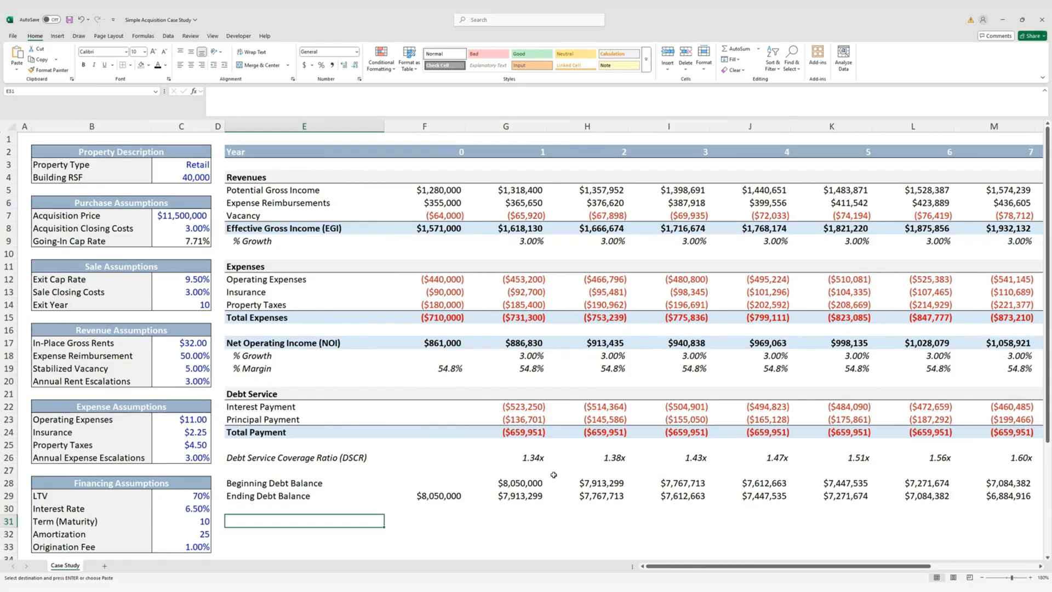
pyautogui.press('Up')
pyautogui.press('Up')
pyautogui.press('Up')
pyautogui.press('Up')
pyautogui.press('Up')
pyautogui.press('Up')
pyautogui.press('Up')
pyautogui.press('Up')
pyautogui.press('Up')
pyautogui.press('Up')
pyautogui.press('Up')
pyautogui.press('Up')
pyautogui.press('Up')
pyautogui.press('Up')
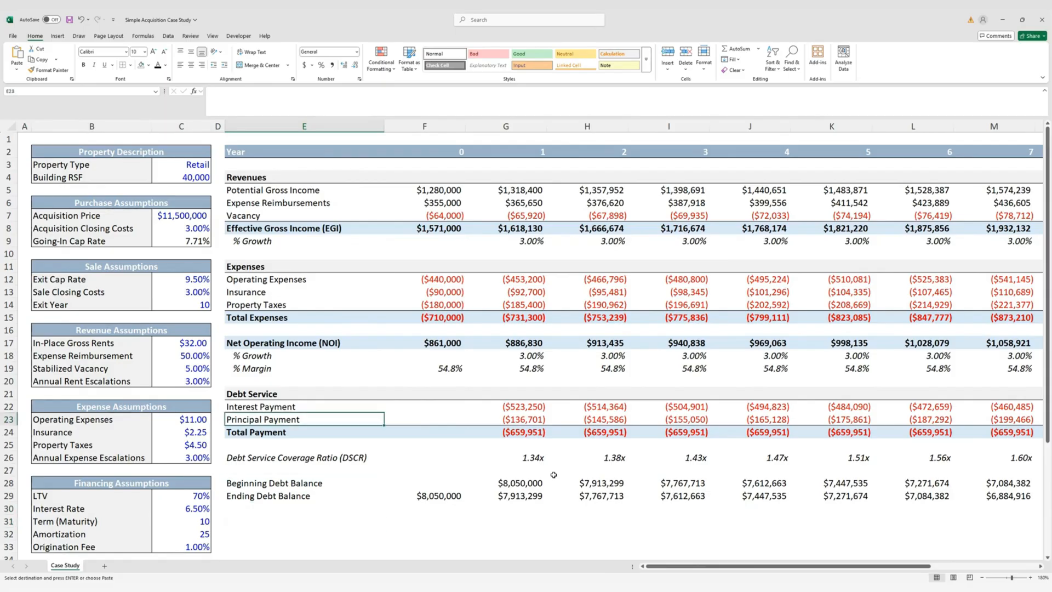
# Copy the NOI row's styling into the empty row 31
pyautogui.hotkey('shift', 'Right')
pyautogui.hotkey('shift', 'Right')
pyautogui.hotkey('shift', 'Right')
pyautogui.hotkey('shift', 'Right')
pyautogui.hotkey('shift', 'Right')
pyautogui.hotkey('shift', 'Right')
pyautogui.hotkey('shift', 'Right')
pyautogui.hotkey('shift', 'Right')
pyautogui.hotkey('shift', 'Right')
pyautogui.hotkey('shift', 'Right')
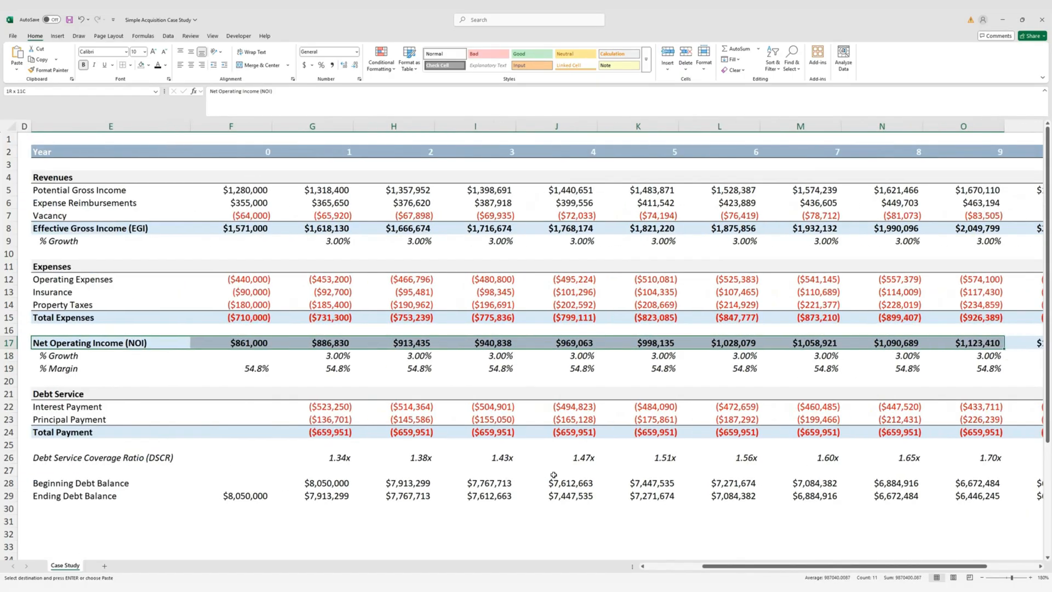
pyautogui.hotkey('shift', 'Right')
pyautogui.press('Down')
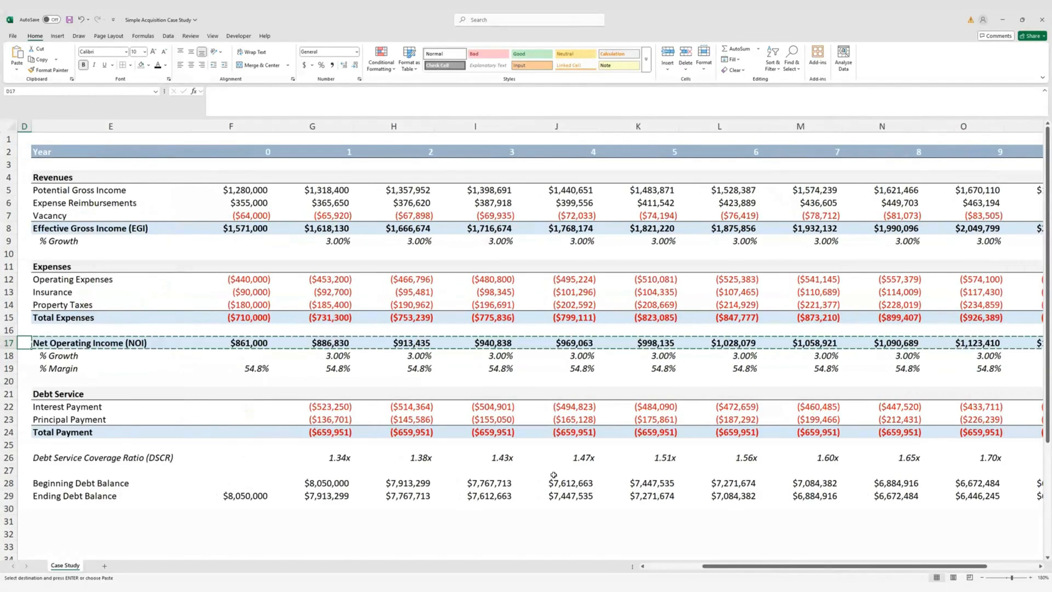
pyautogui.press('Down')
pyautogui.press('Down')
pyautogui.press('Down')
pyautogui.press('Down')
pyautogui.press('Down')
pyautogui.press('Down')
pyautogui.press('Down')
pyautogui.press('Down')
pyautogui.press('Down')
pyautogui.press('Down')
pyautogui.press('Down')
pyautogui.press('Down')
pyautogui.press('Down')
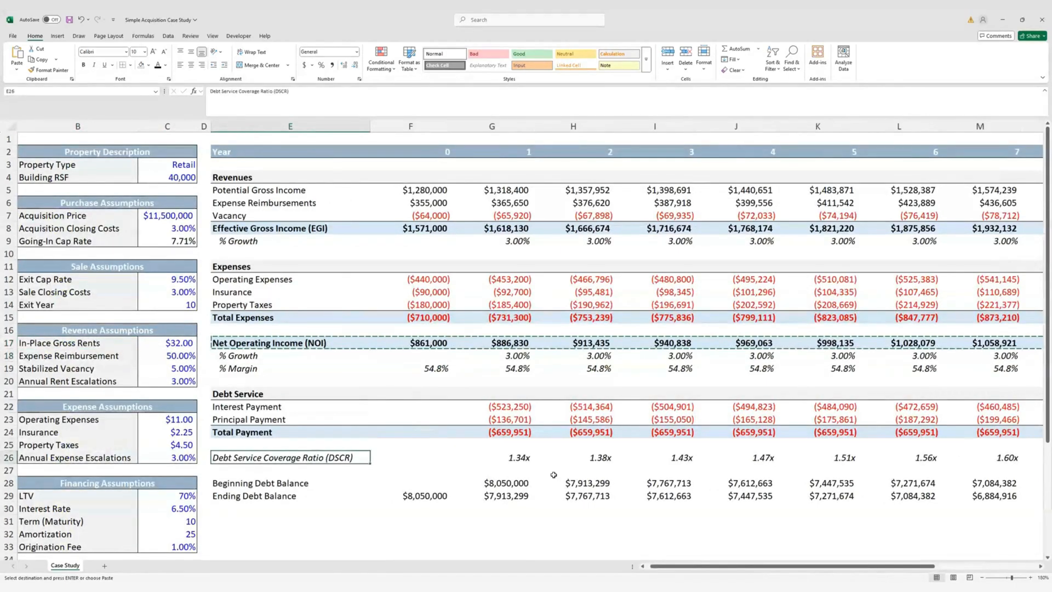
pyautogui.press('Return')
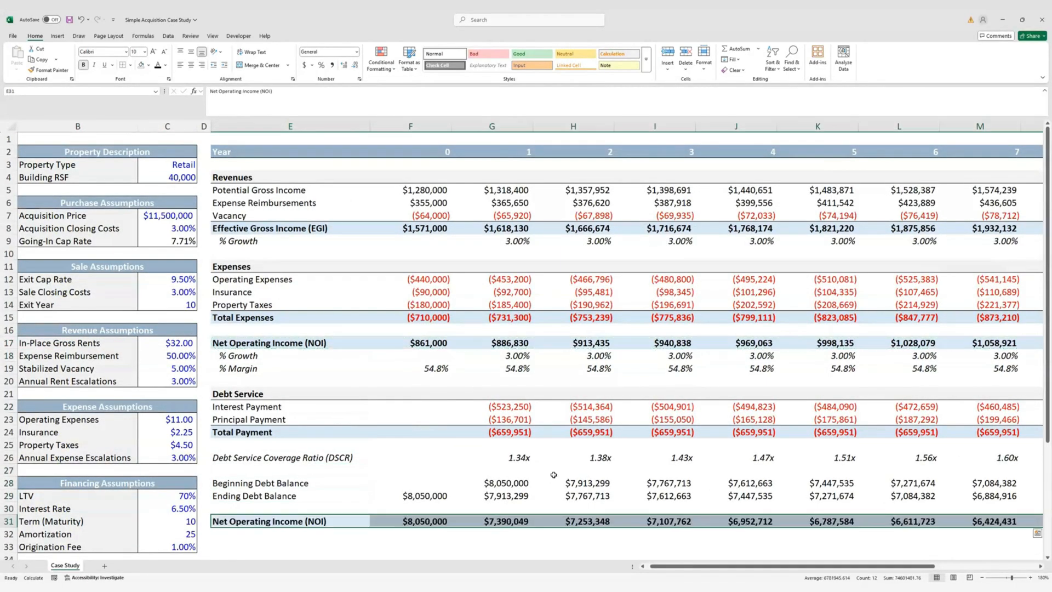
pyautogui.hotkey('ctrl', 'z')
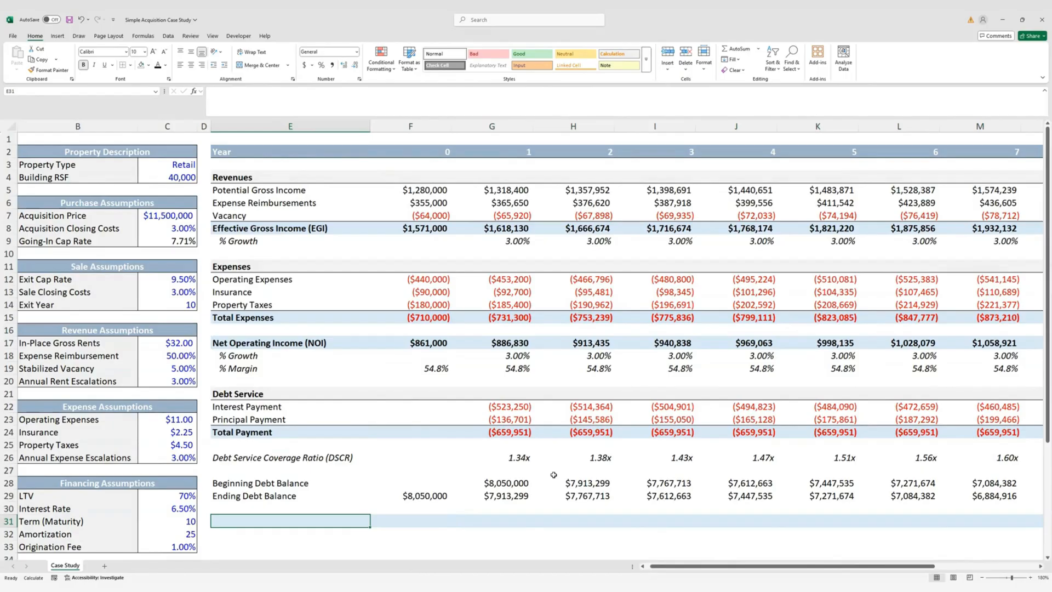
# Label row 31 'Cash Flow after Debt Service' with year 1 formula NOI plus Total Payment
pyautogui.write('Cash Flow')
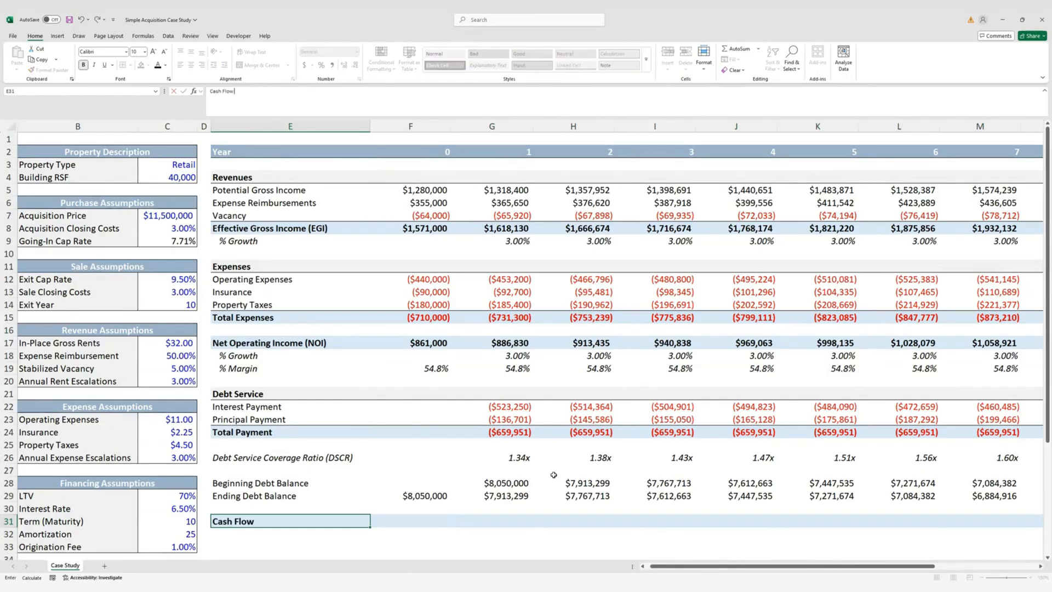
pyautogui.write(' after Debt Service')
pyautogui.press('Tab')
pyautogui.press('Tab')
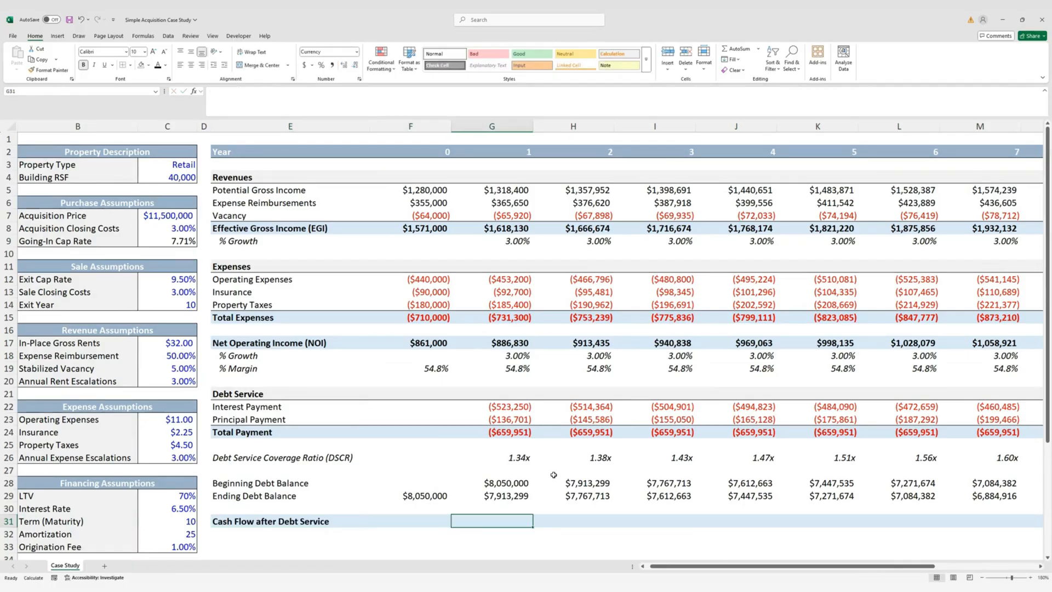
pyautogui.write('=')
pyautogui.press('Up')
pyautogui.press('Up')
pyautogui.press('Up')
pyautogui.press('Up')
pyautogui.press('Up')
pyautogui.press('Up')
pyautogui.press('Up')
pyautogui.press('Up')
pyautogui.press('Up')
pyautogui.press('Up')
pyautogui.press('Up')
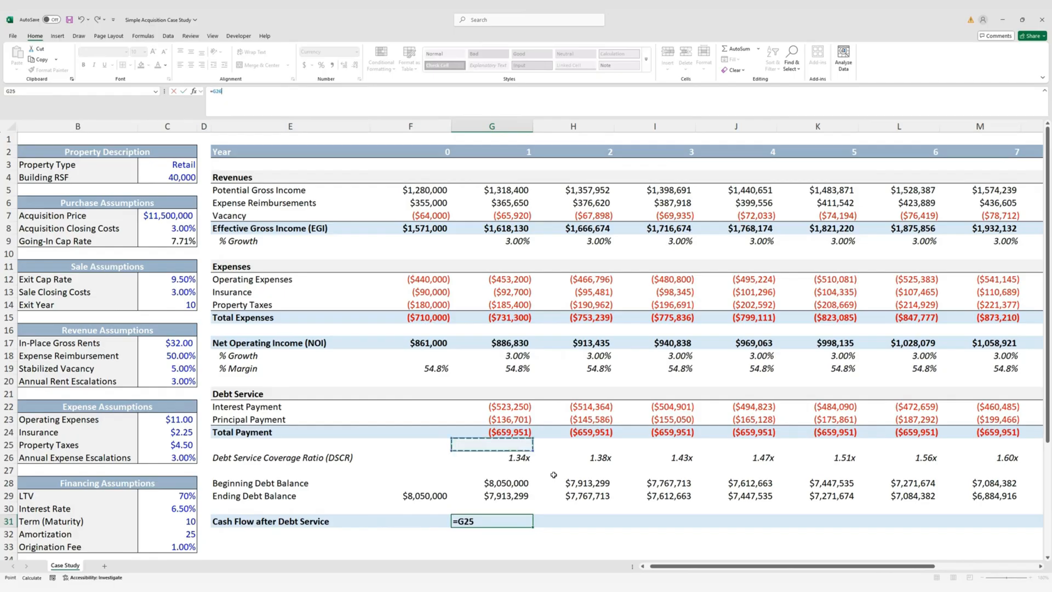
pyautogui.press('Up')
pyautogui.press('Up')
pyautogui.press('Up')
pyautogui.write('+')
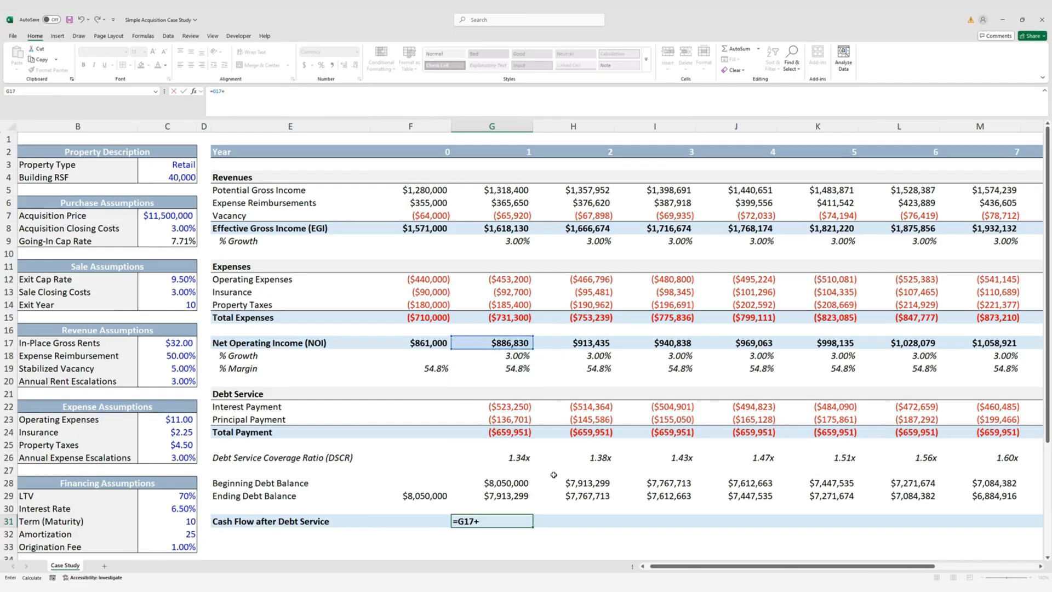
pyautogui.press('Up')
pyautogui.press('Up')
pyautogui.press('Up')
pyautogui.press('Up')
pyautogui.press('Up')
pyautogui.press('Up')
pyautogui.press('Up')
pyautogui.hotkey('ctrl', 'Return')
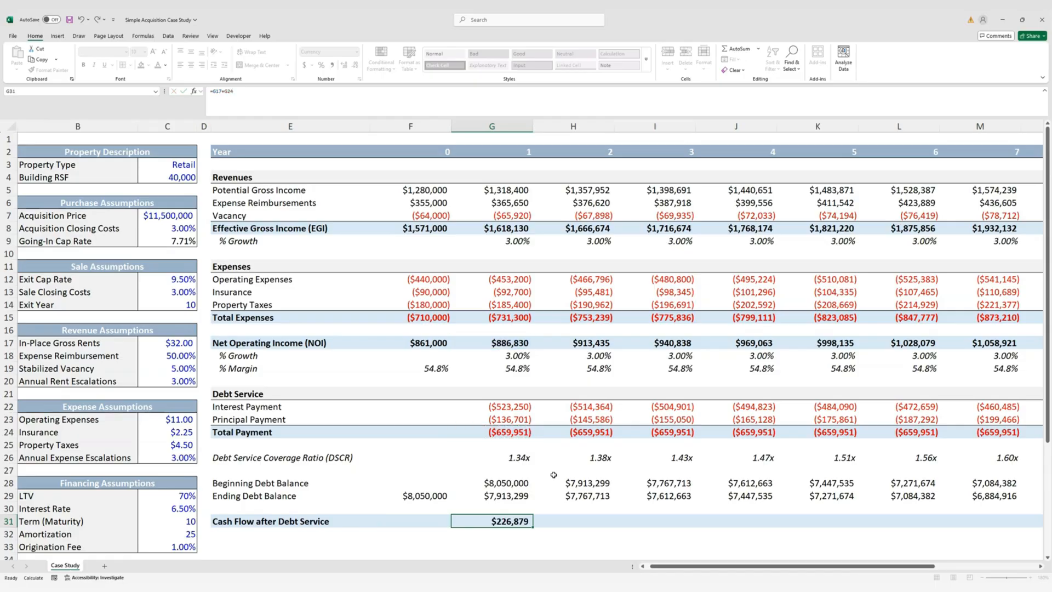
# Fill the cash flow formula across years 1–10, from $226,879 to $497,161
pyautogui.hotkey('shift', 'Right')
pyautogui.hotkey('shift', 'Right')
pyautogui.hotkey('shift', 'Right')
pyautogui.hotkey('shift', 'Right')
pyautogui.hotkey('shift', 'Right')
pyautogui.hotkey('shift', 'Right')
pyautogui.hotkey('shift', 'Right')
pyautogui.hotkey('shift', 'Right')
pyautogui.hotkey('shift', 'Right')
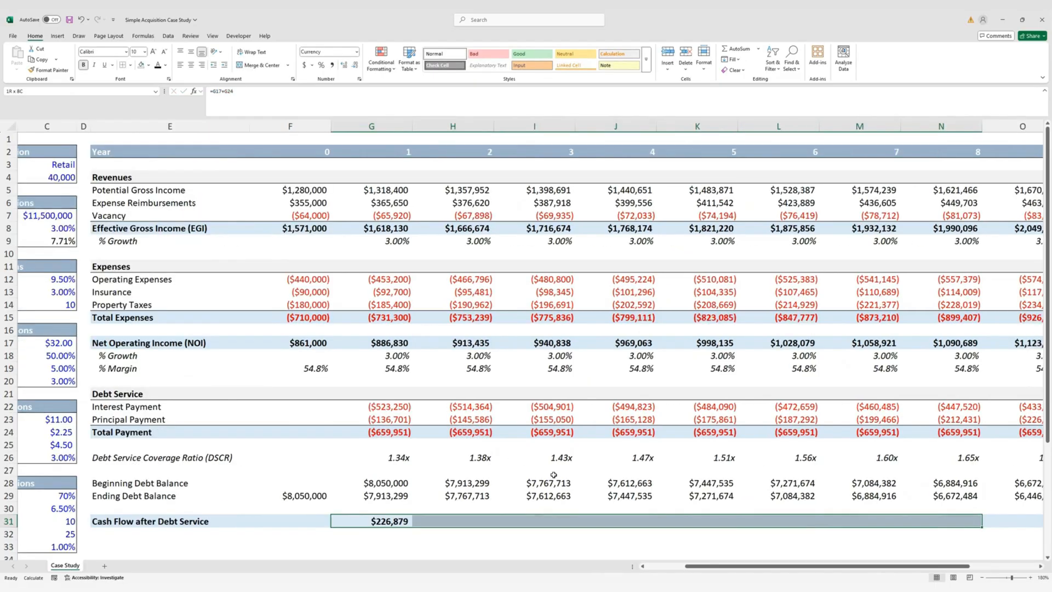
pyautogui.hotkey('ctrl', 'r')
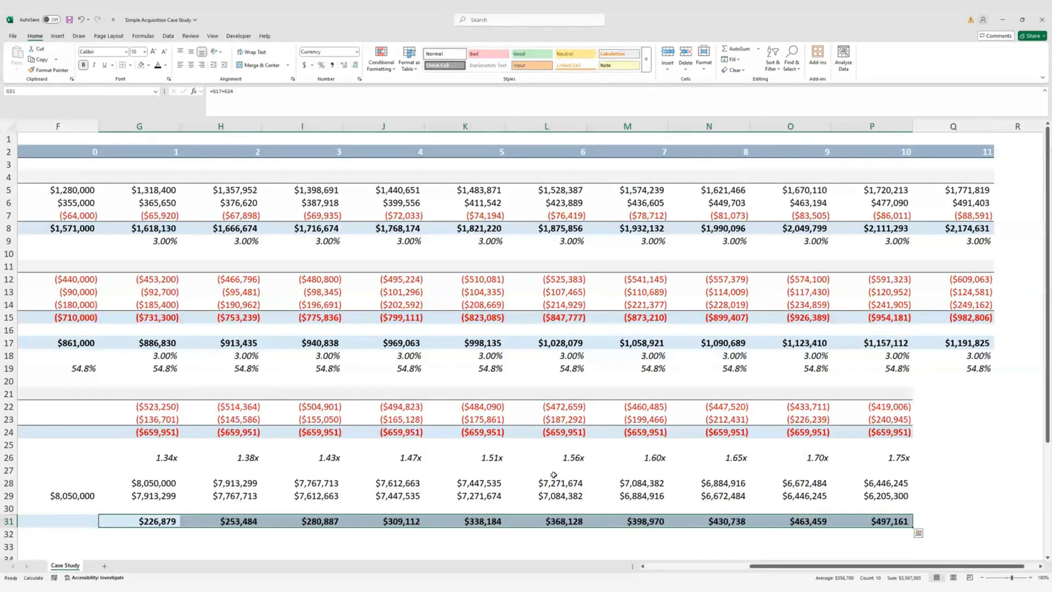
pyautogui.press('Home')
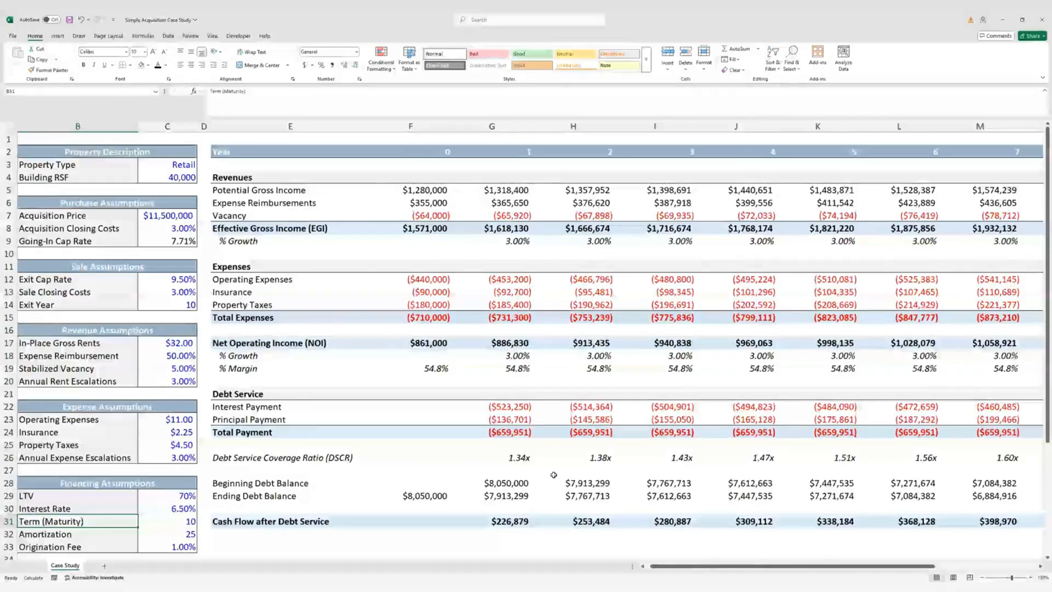
pyautogui.scroll(-1, 520, 470)
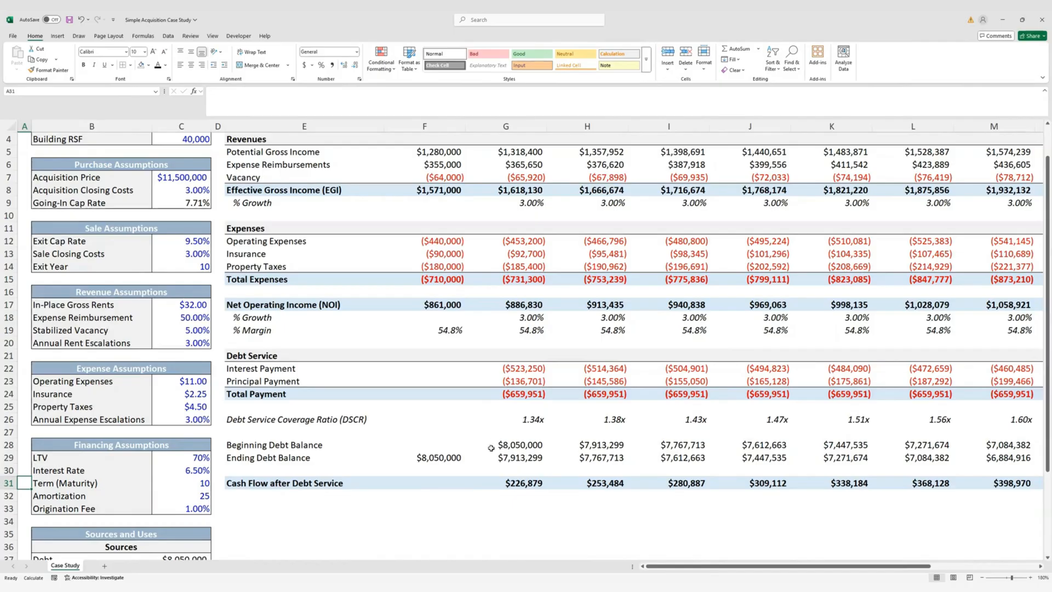
# Copy the Debt Service heading row (E21:P21) and paste it into row 33
pyautogui.click(367, 370)
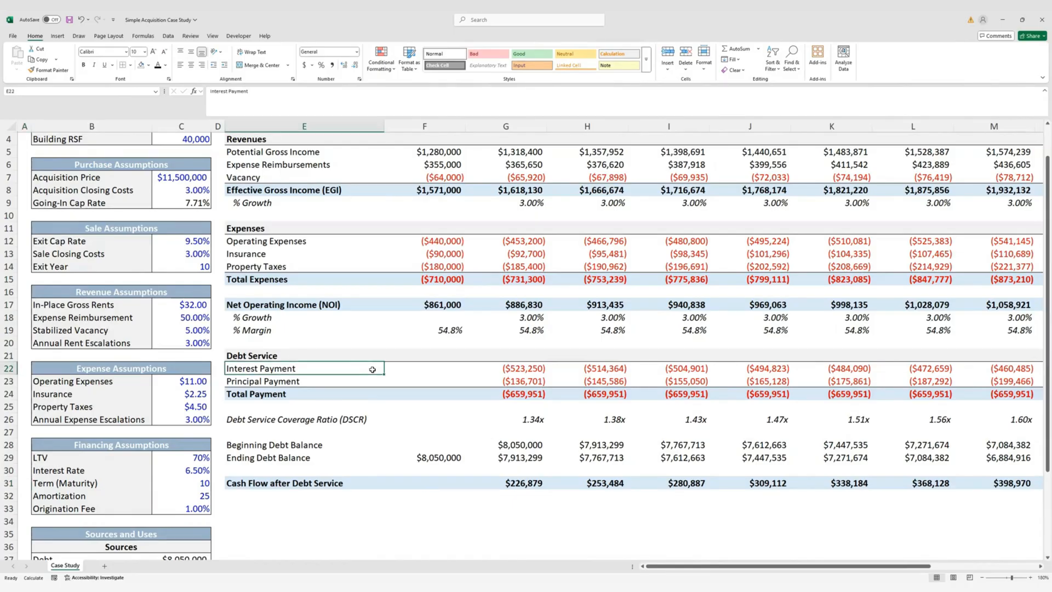
pyautogui.hotkey('ctrl', 'Right')
pyautogui.hotkey('ctrl', 'Right')
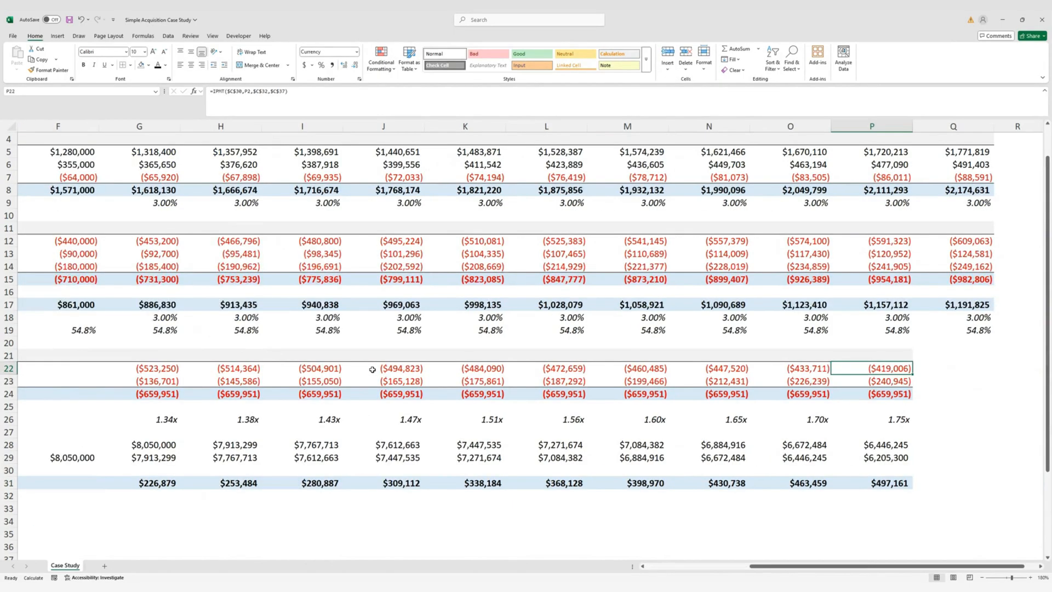
pyautogui.press('Up')
pyautogui.hotkey('shift', 'Left')
pyautogui.hotkey('shift', 'Left')
pyautogui.hotkey('shift', 'Left')
pyautogui.hotkey('shift', 'Left')
pyautogui.hotkey('shift', 'Left')
pyautogui.hotkey('shift', 'Left')
pyautogui.hotkey('shift', 'Left')
pyautogui.hotkey('shift', 'Left')
pyautogui.hotkey('shift', 'Left')
pyautogui.hotkey('shift', 'Left')
pyautogui.hotkey('shift', 'Left')
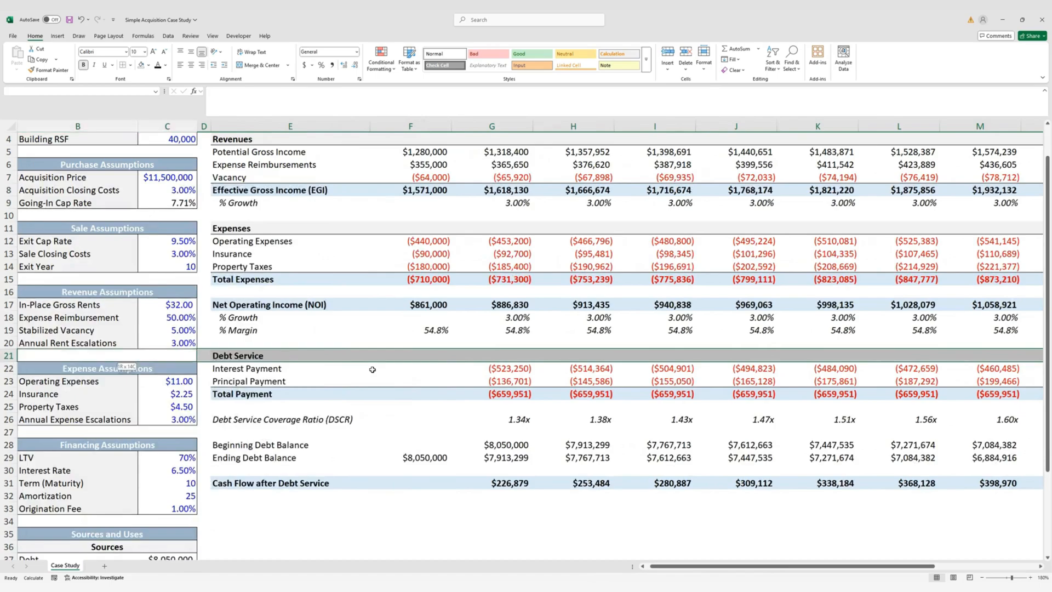
pyautogui.hotkey('ctrl', 'c')
pyautogui.press('Down')
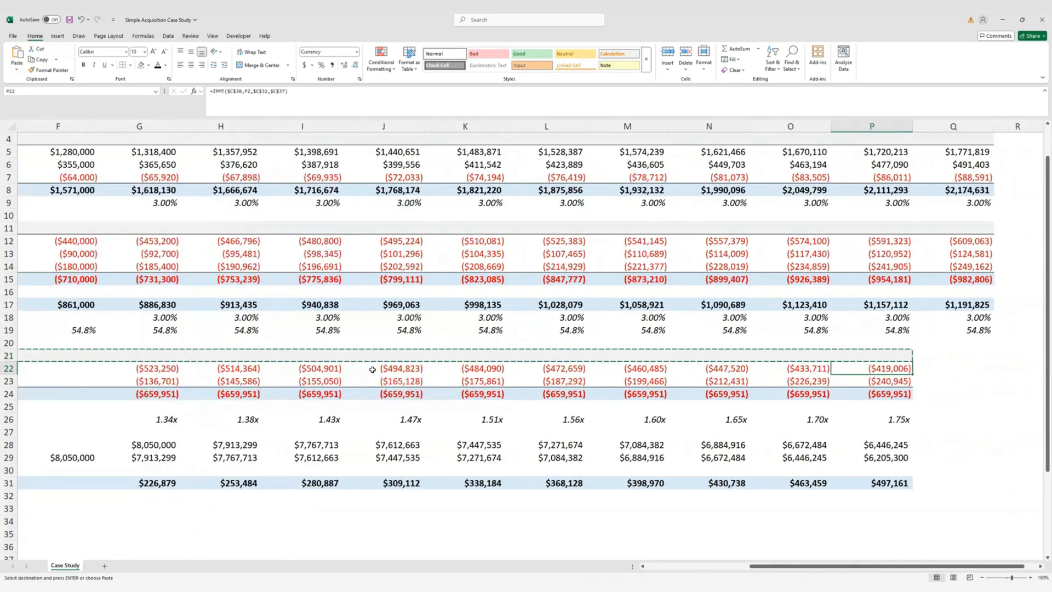
pyautogui.hotkey('ctrl', 'Left')
pyautogui.hotkey('ctrl', 'Left')
pyautogui.hotkey('ctrl', 'Left')
pyautogui.hotkey('ctrl', 'Left')
pyautogui.hotkey('ctrl', 'Right')
pyautogui.hotkey('ctrl', 'Right')
pyautogui.press('Right')
pyautogui.press('Right')
pyautogui.press('Down')
pyautogui.press('Down')
pyautogui.press('Down')
pyautogui.press('Down')
pyautogui.press('Down')
pyautogui.press('Down')
pyautogui.press('Down')
pyautogui.press('Down')
pyautogui.press('Down')
pyautogui.press('Down')
pyautogui.press('Down')
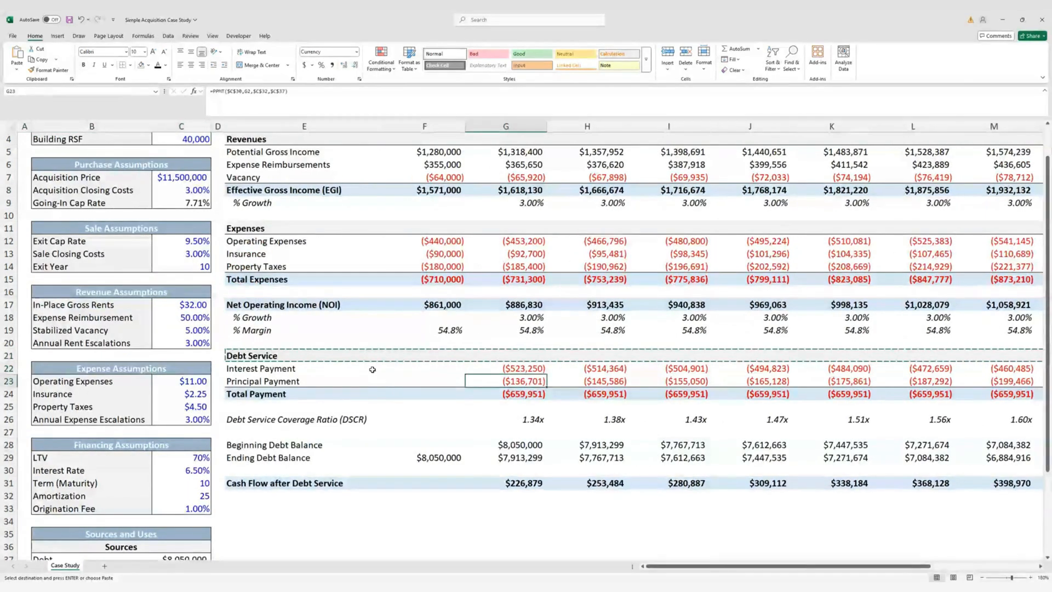
pyautogui.press('Left')
# Rename the row 33 heading to 'Unlevered Cash Flows'
pyautogui.press('Left')
pyautogui.press('Return')
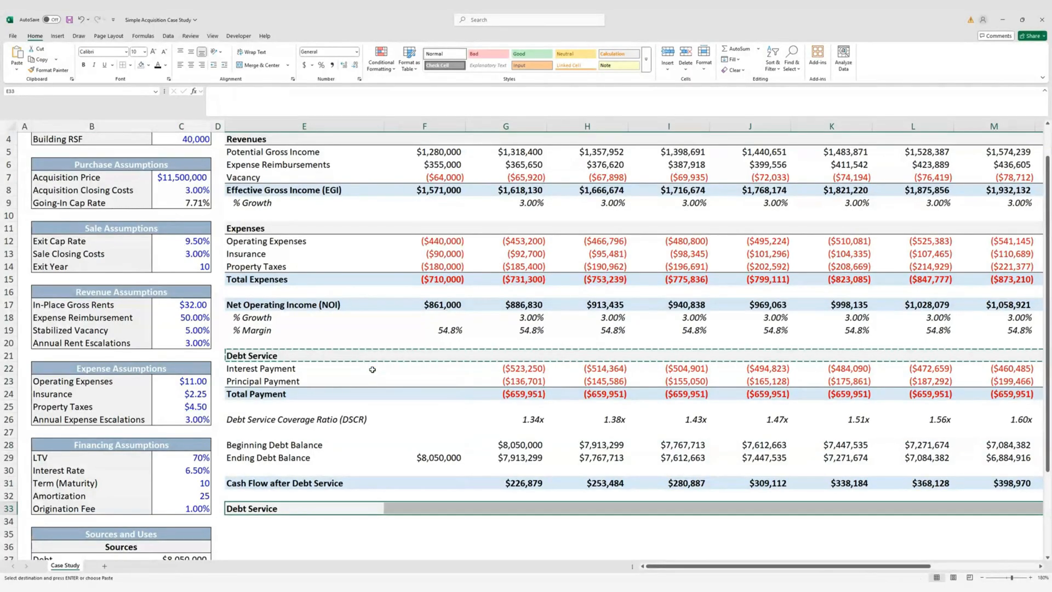
pyautogui.press('Right')
pyautogui.press('Left')
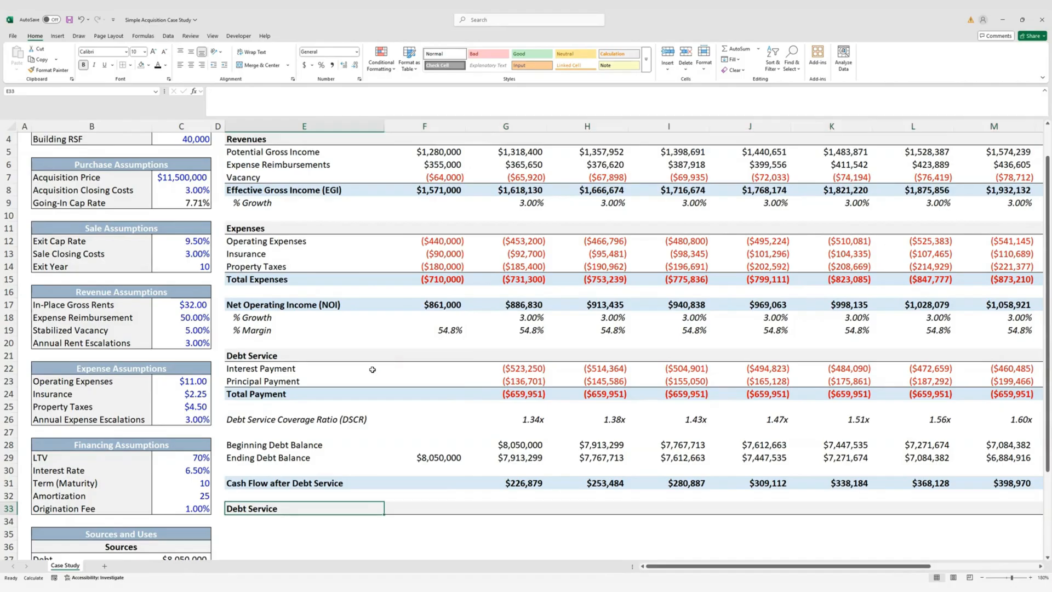
pyautogui.write('Unle')
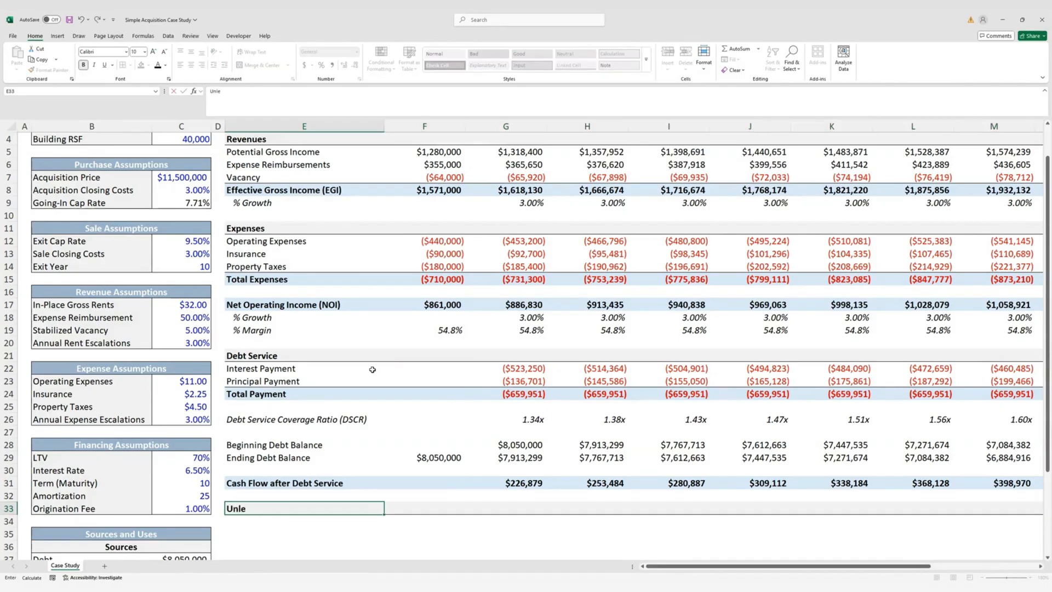
pyautogui.write('vered Cash Flows')
pyautogui.hotkey('ctrl', 'Return')
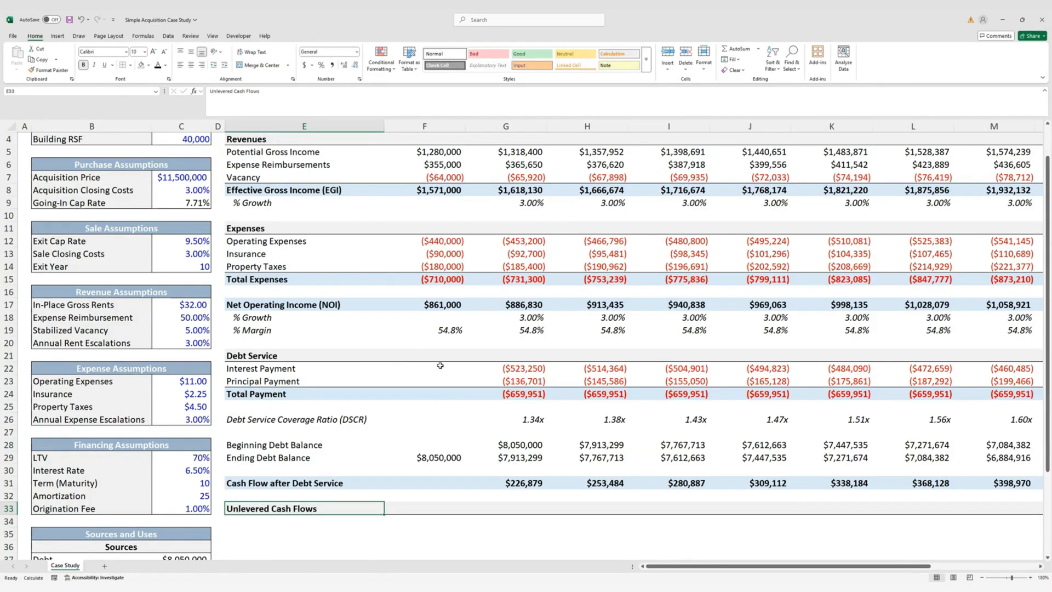
pyautogui.scroll(-2, 403, 380)
pyautogui.click(294, 444)
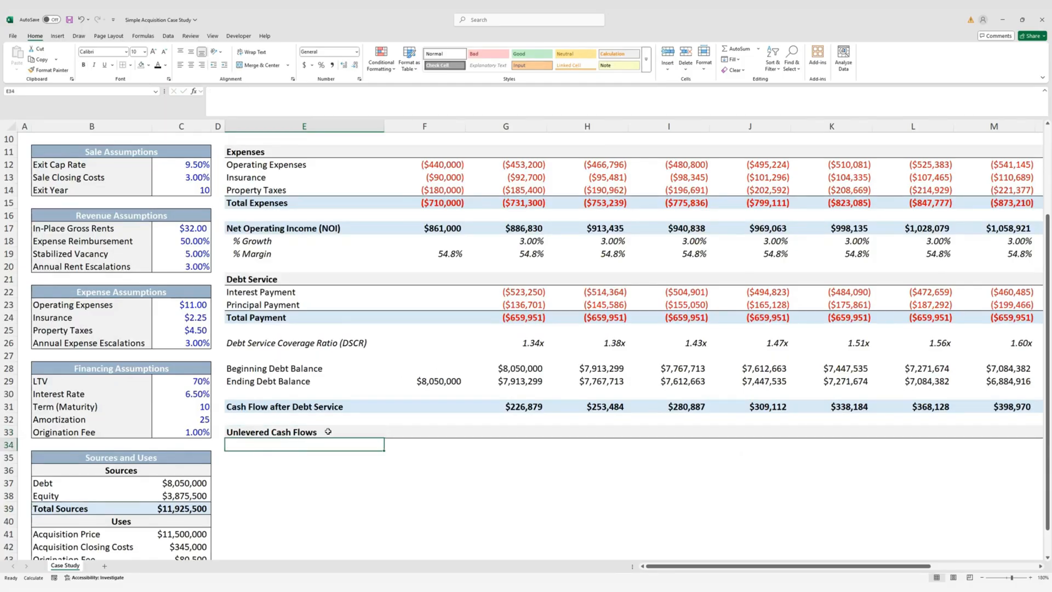
# Enter labels 'Acquisition Price', 'Acquisition Closing Costs' and 'Net Operating Income (NOI)' under the heading
pyautogui.write('AC')
pyautogui.press('BackSpace')
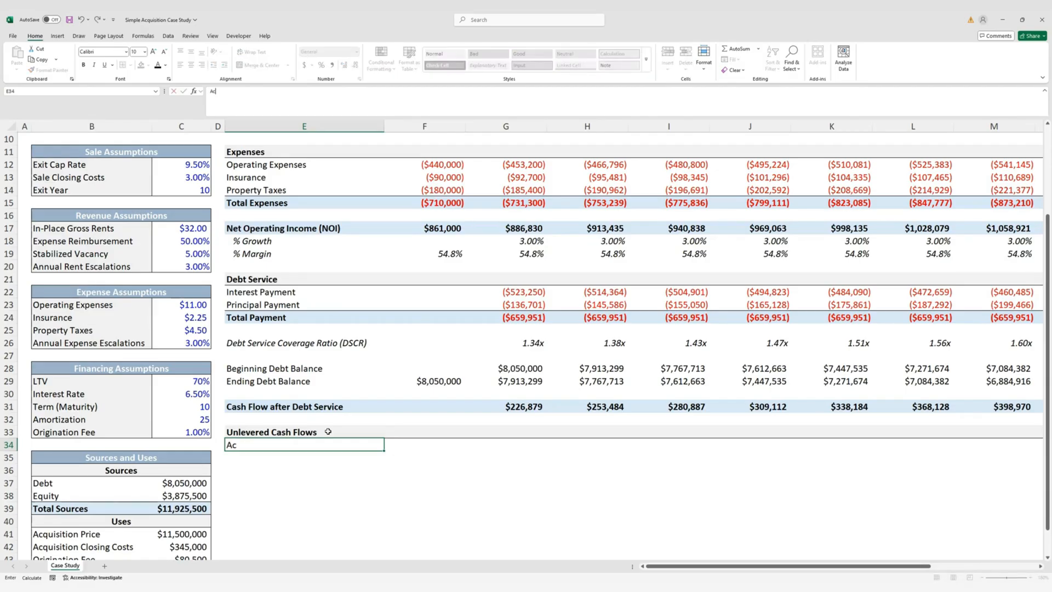
pyautogui.write('cquisition Price')
pyautogui.press('Return')
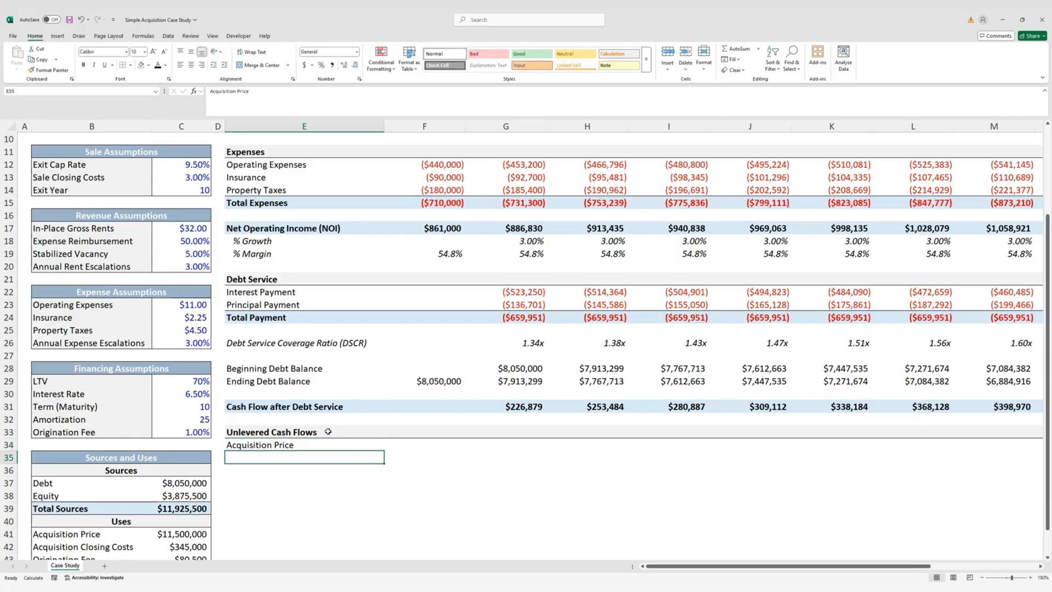
pyautogui.write('Acqui')
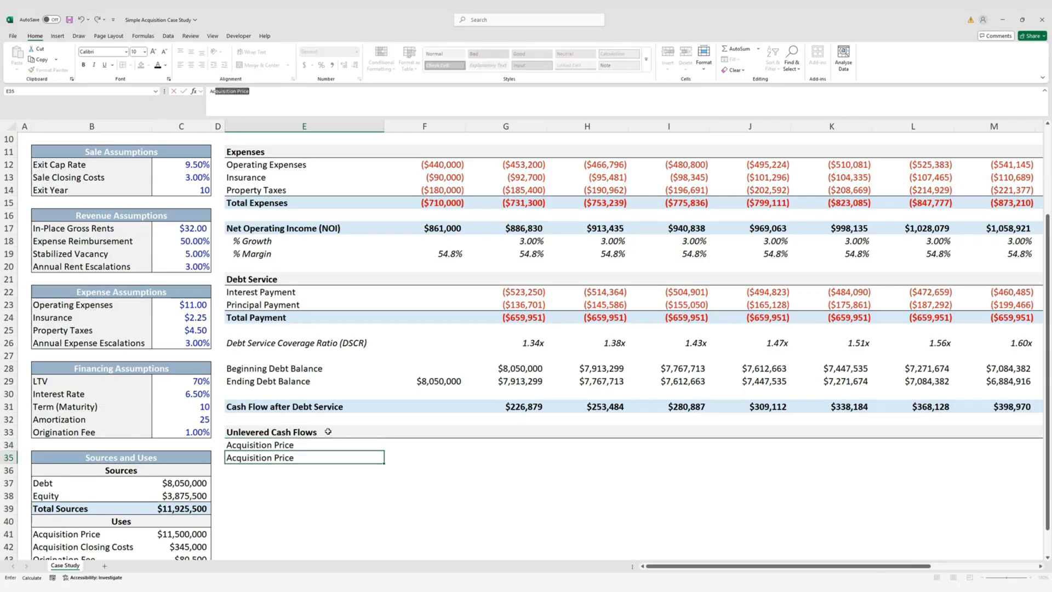
pyautogui.write('sition Closing Cost')
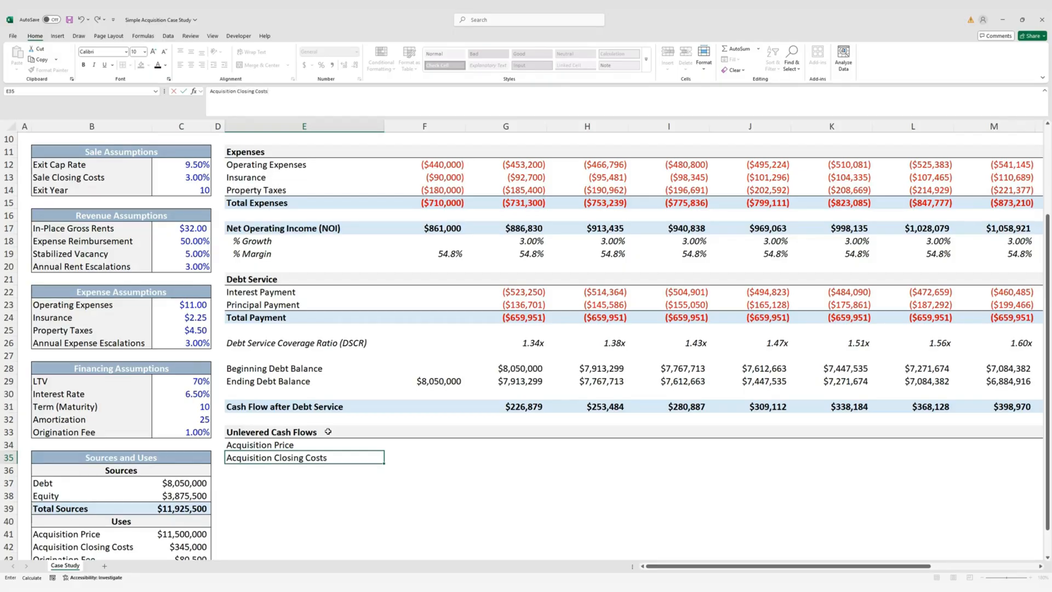
pyautogui.write('s')
pyautogui.press('Return')
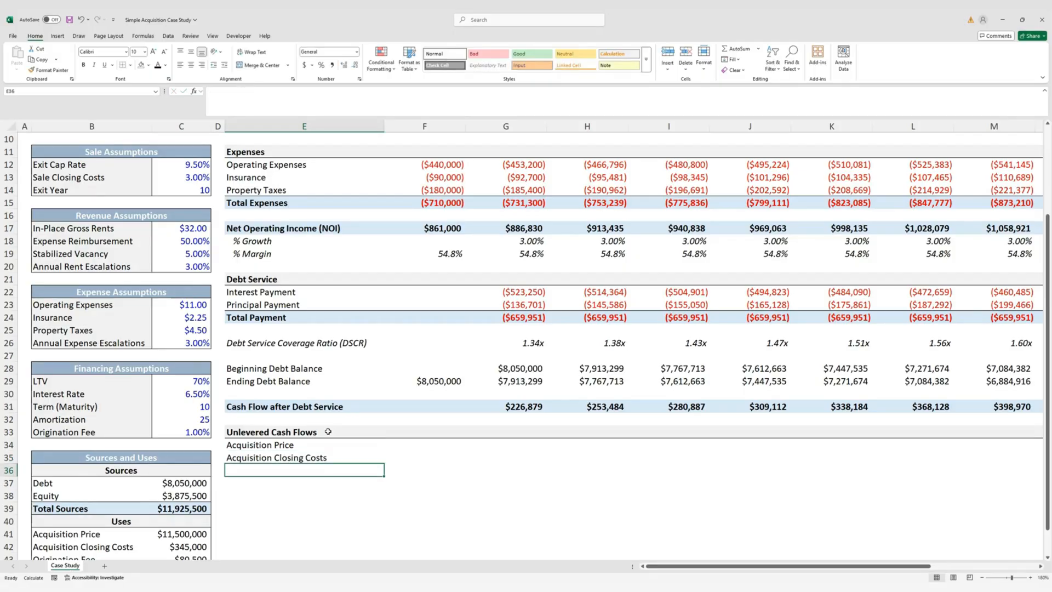
pyautogui.write('Net Operati')
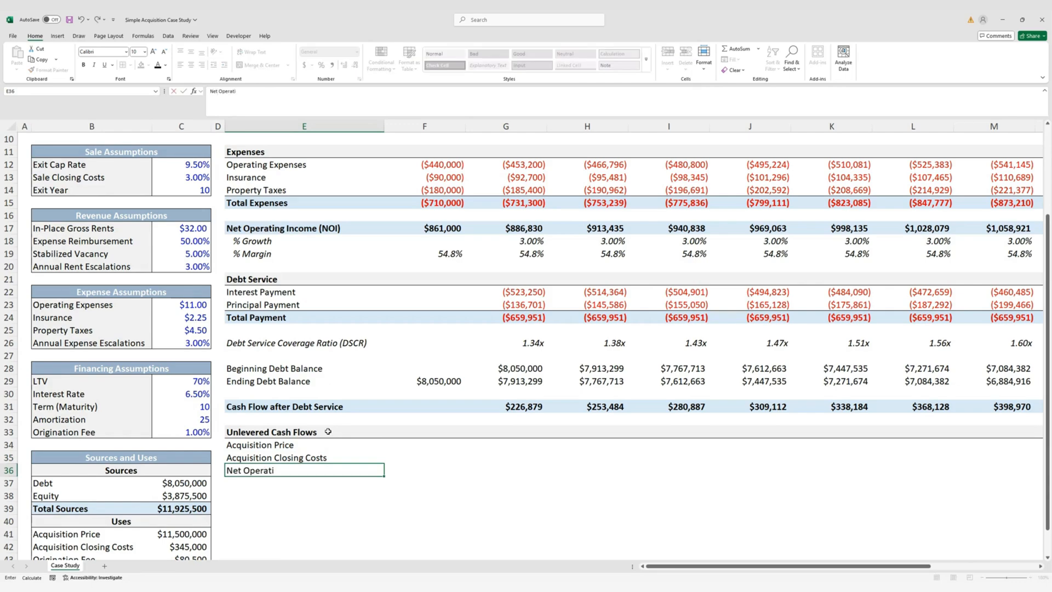
pyautogui.write('ng Income (NOI)')
pyautogui.hotkey('ctrl', 'Return')
# Add labels 'Property Sale Proceeds', 'Sale Closing Costs' and 'Total Unlevered Cash Flows' below
pyautogui.press('Down')
pyautogui.write('Pro')
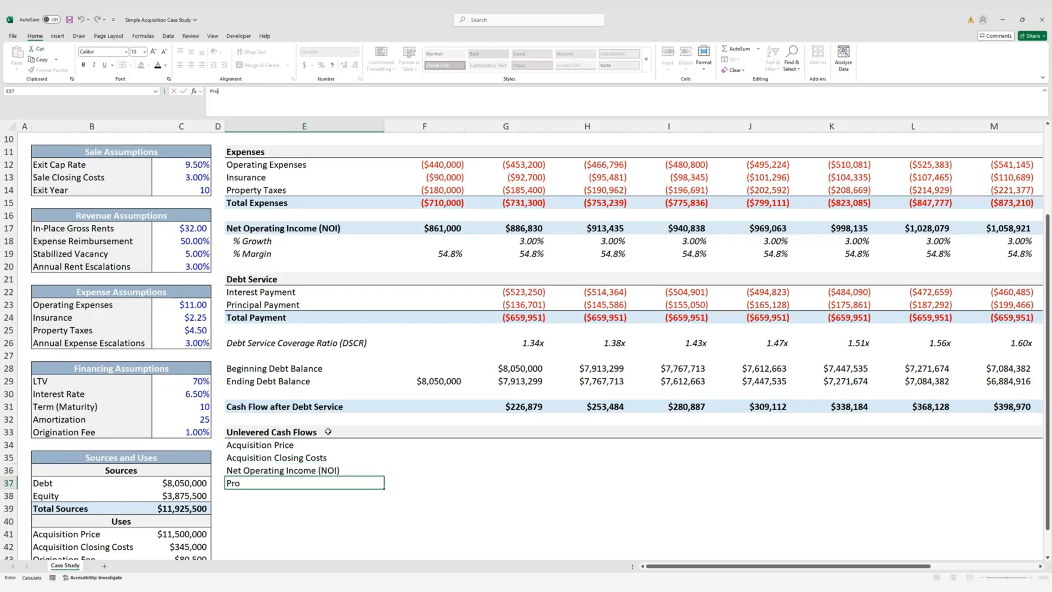
pyautogui.write('perty Sale Proceeds')
pyautogui.hotkey('ctrl', 'Return')
pyautogui.press('Down')
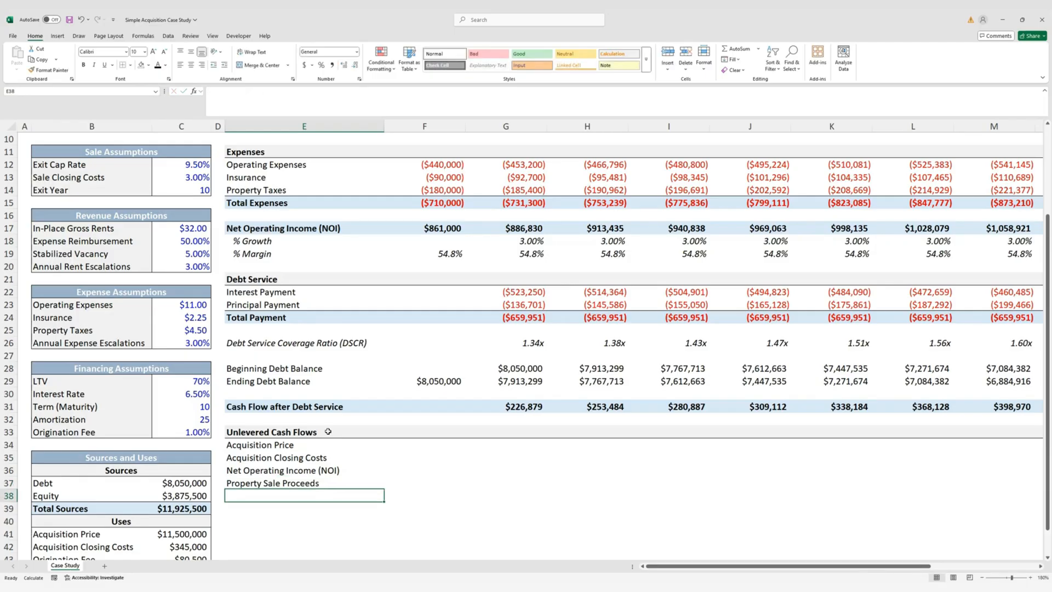
pyautogui.write('Sal')
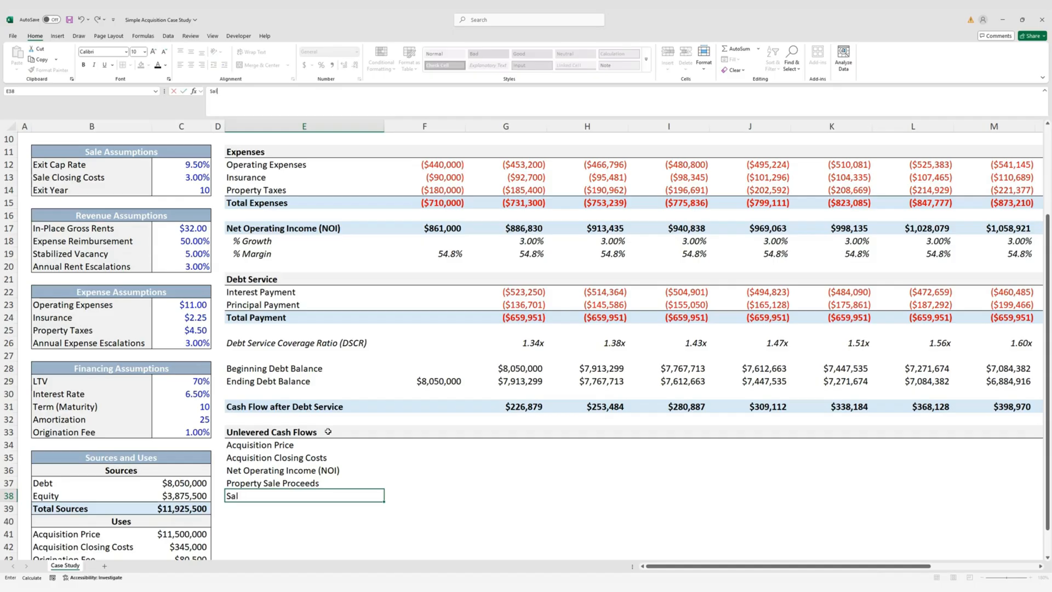
pyautogui.write('e Closing Costs')
pyautogui.press('Return')
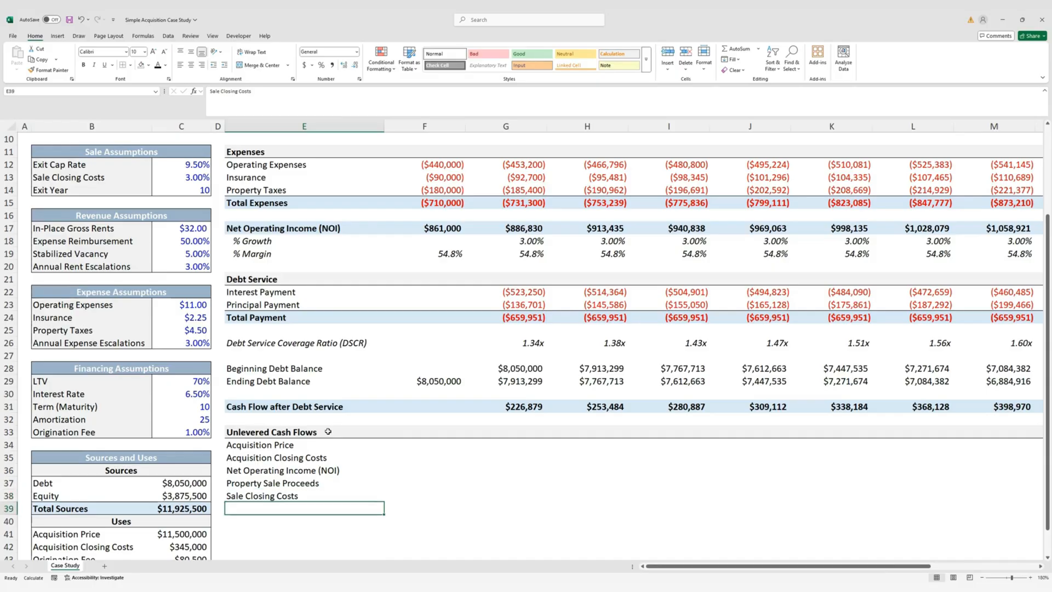
pyautogui.write('Total')
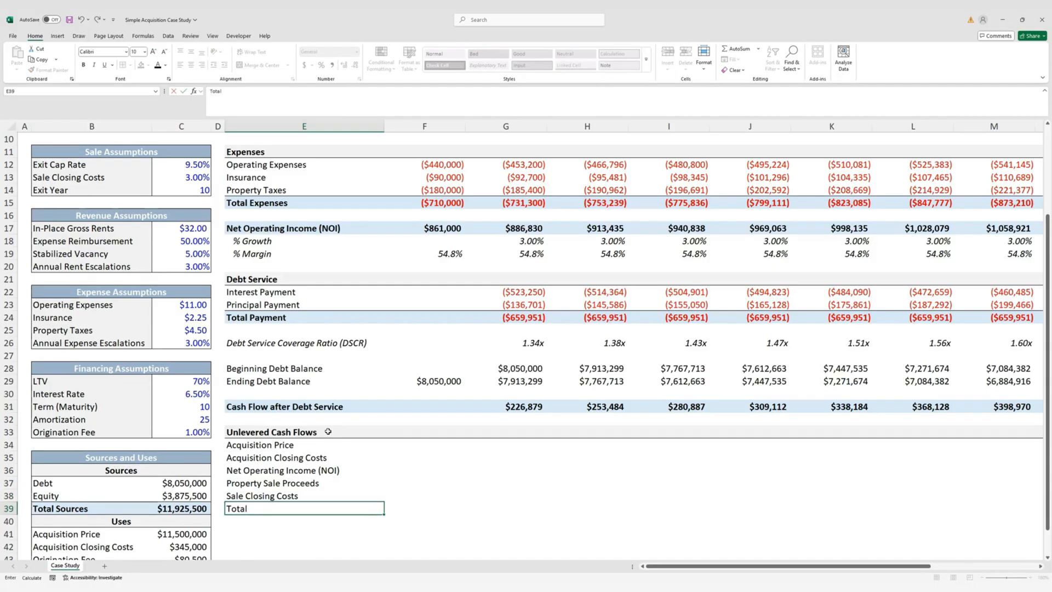
pyautogui.write(' Unlevered Cash Flows')
# Commit the total label and copy the Principal and Total Payment rows E23:P24
pyautogui.press('Return')
pyautogui.press('Up')
pyautogui.press('Up')
pyautogui.press('Up')
pyautogui.press('Up')
pyautogui.press('Up')
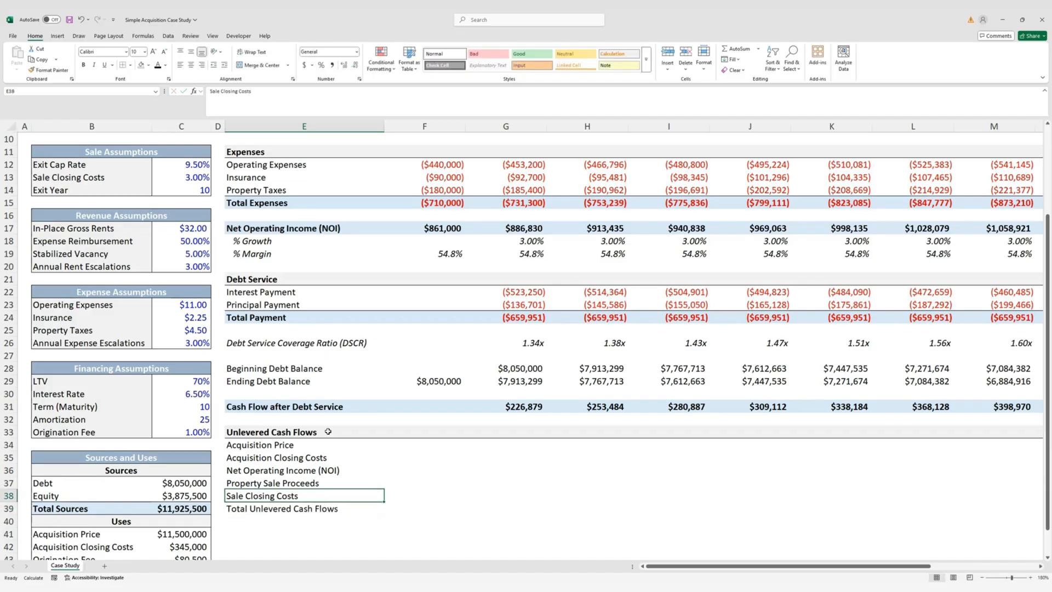
pyautogui.press('Up')
pyautogui.press('Up')
pyautogui.press('Up')
pyautogui.press('Up')
pyautogui.press('Up')
pyautogui.press('Up')
pyautogui.press('Up')
pyautogui.press('Up')
pyautogui.press('Up')
pyautogui.press('Up')
pyautogui.press('Up')
pyautogui.press('Up')
pyautogui.hotkey('shift', 'Down')
pyautogui.hotkey('shift', 'Right')
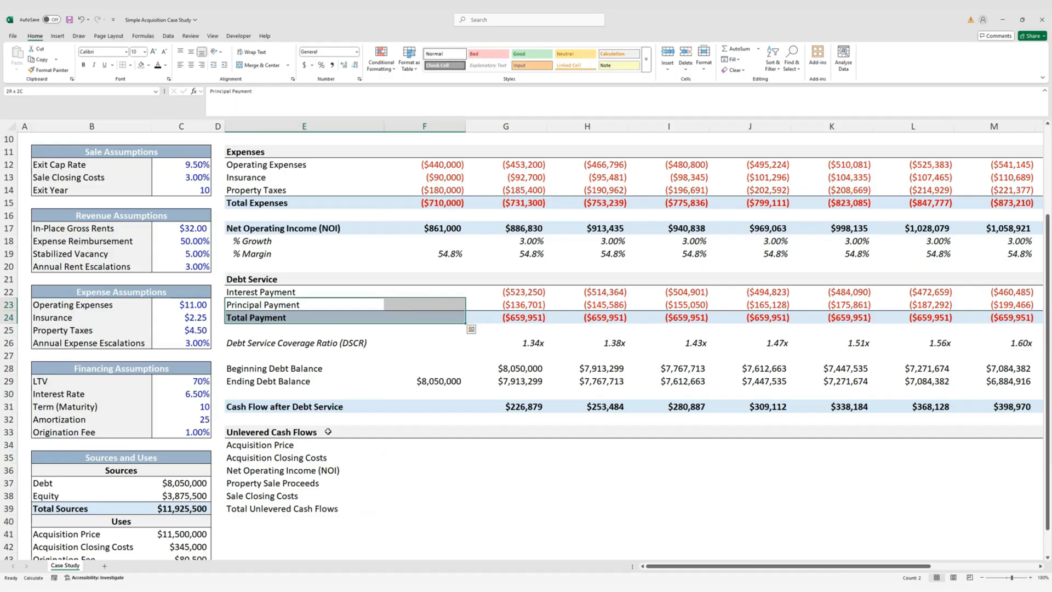
pyautogui.hotkey('shift', 'Right')
pyautogui.hotkey('ctrl', 'shift', 'Right')
pyautogui.hotkey('ctrl', 'c')
# Apply those rows' formatting to Sale Closing Costs and Total Unlevered Cash Flows (E38:P39)
pyautogui.press('Left')
pyautogui.press('Left')
pyautogui.press('Left')
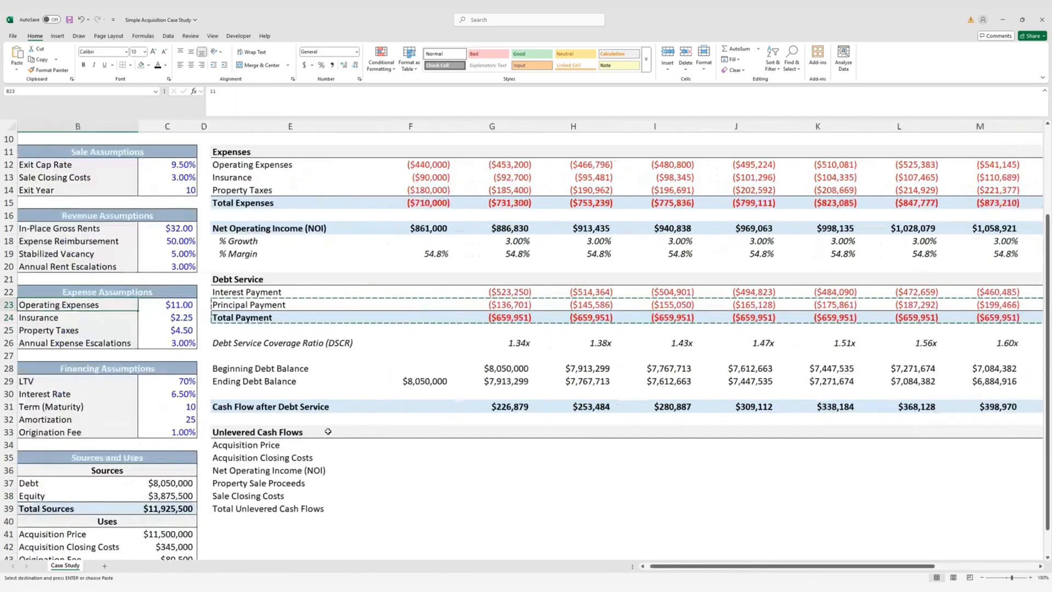
pyautogui.press('Down')
pyautogui.press('Down')
pyautogui.press('Down')
pyautogui.press('Down')
pyautogui.press('Down')
pyautogui.press('Down')
pyautogui.press('Right')
pyautogui.press('Right')
pyautogui.press('Down')
pyautogui.press('Down')
pyautogui.press('Down')
pyautogui.press('Down')
pyautogui.press('Down')
pyautogui.press('Down')
pyautogui.press('Down')
pyautogui.press('Down')
pyautogui.press('Down')
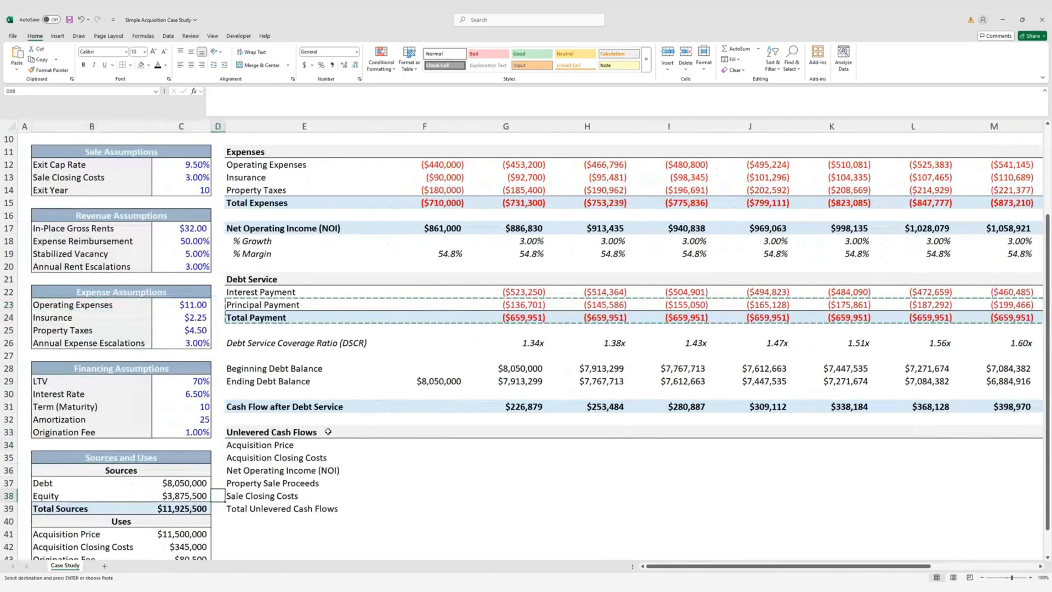
pyautogui.press('Right')
pyautogui.hotkey('shift', 'Down')
pyautogui.hotkey('ctrl', 'shift', 'Right')
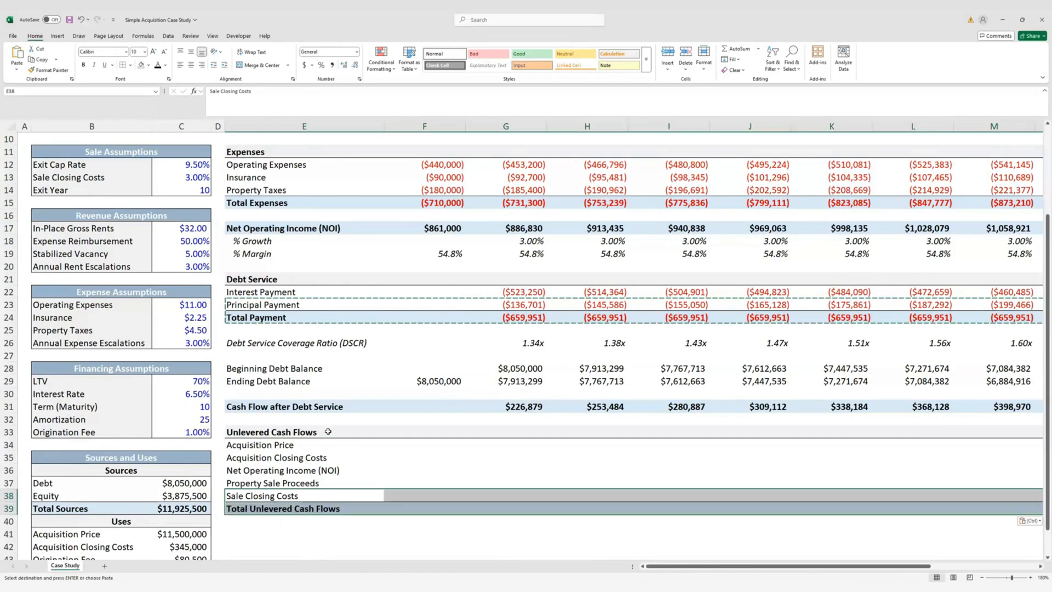
pyautogui.press('Right')
pyautogui.press('Escape')
pyautogui.press('Up')
pyautogui.press('Up')
pyautogui.press('Up')
pyautogui.press('Up')
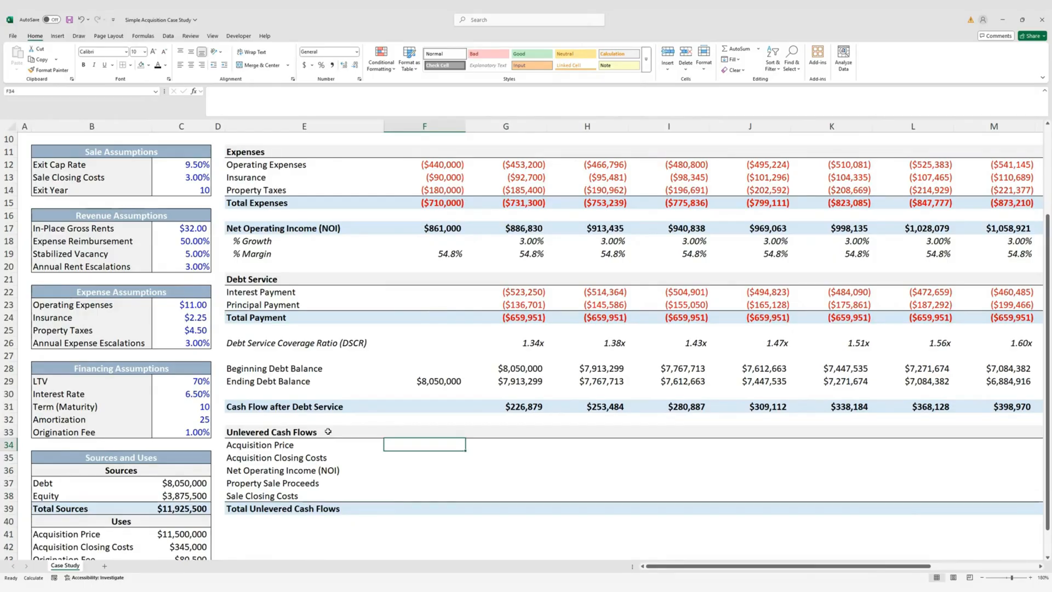
pyautogui.scroll(-3, 328, 432)
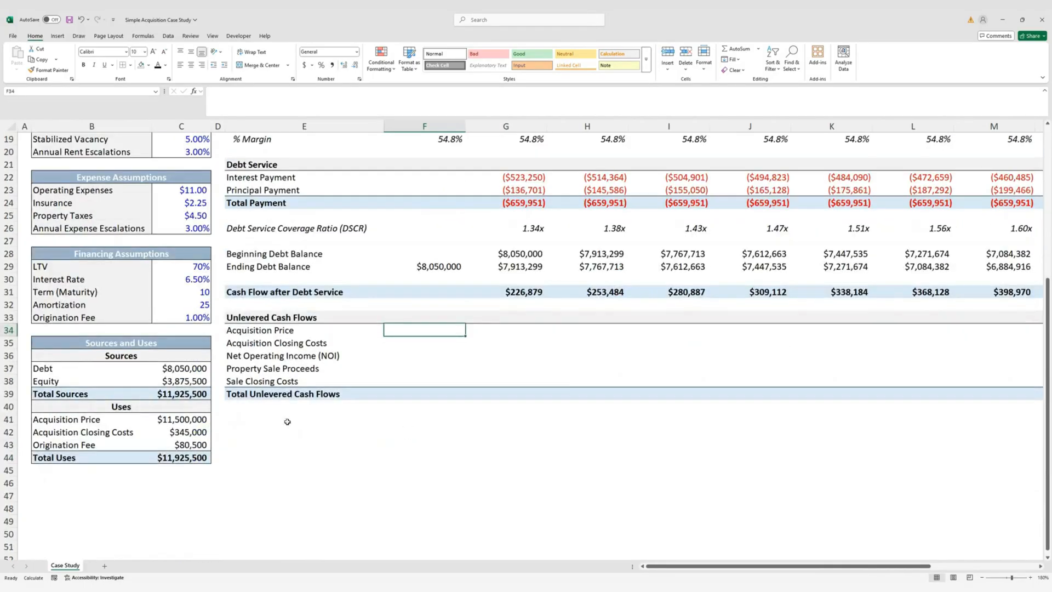
# Enter negative acquisition price ($11,500,000) and closing costs ($345,000) from the Uses table
pyautogui.write('=-')
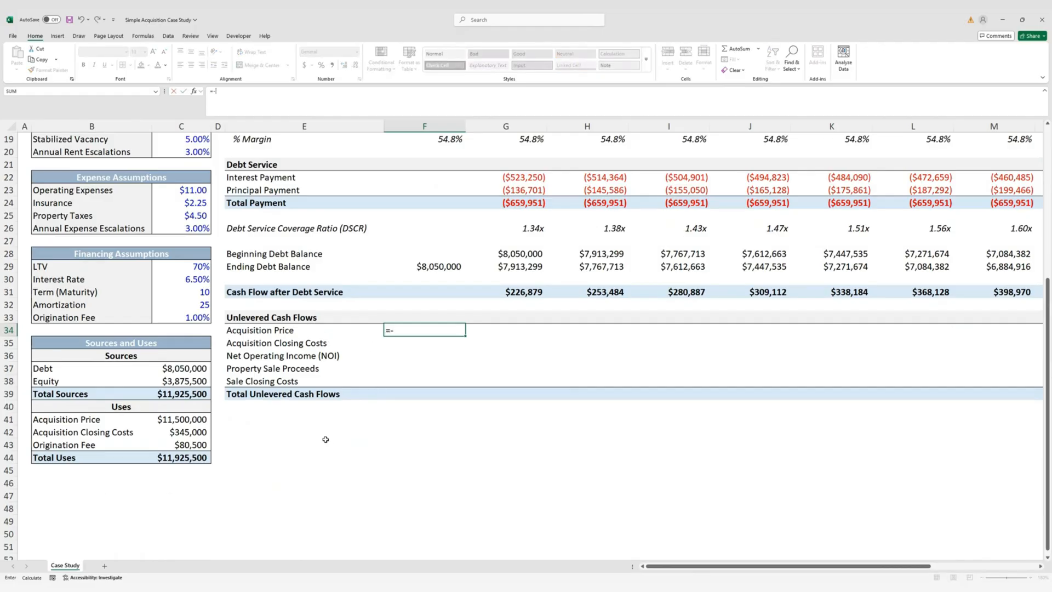
pyautogui.click(187, 420)
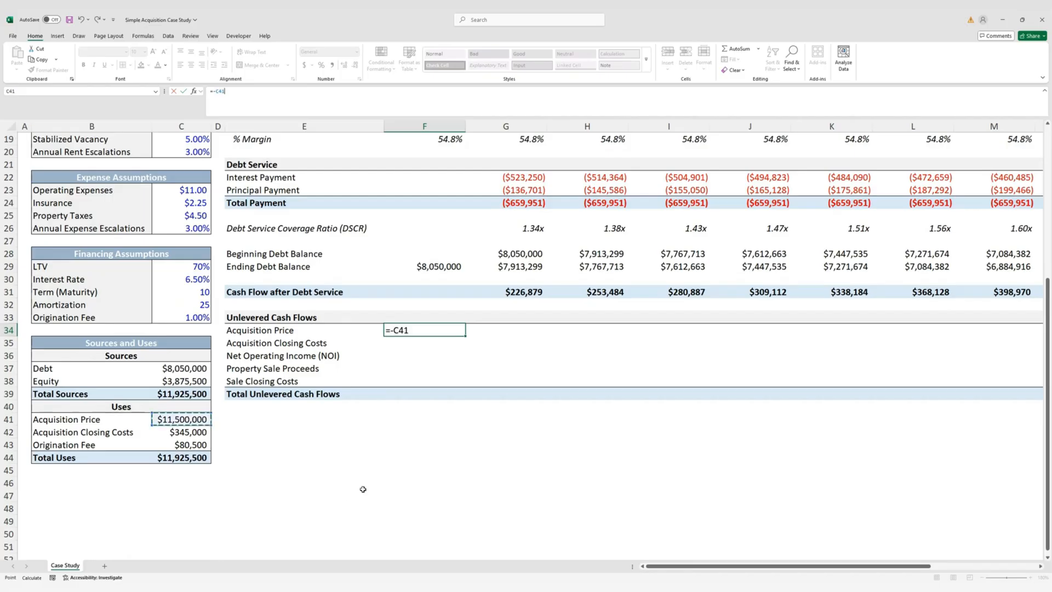
pyautogui.hotkey('ctrl', 'Return')
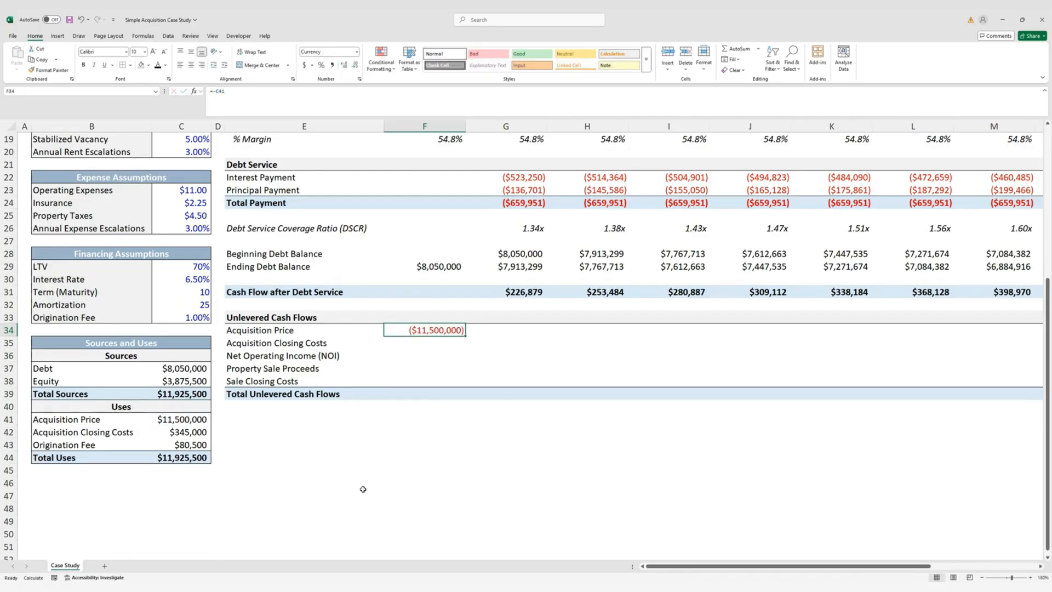
pyautogui.hotkey('shift', 'Down')
pyautogui.hotkey('ctrl', 'd')
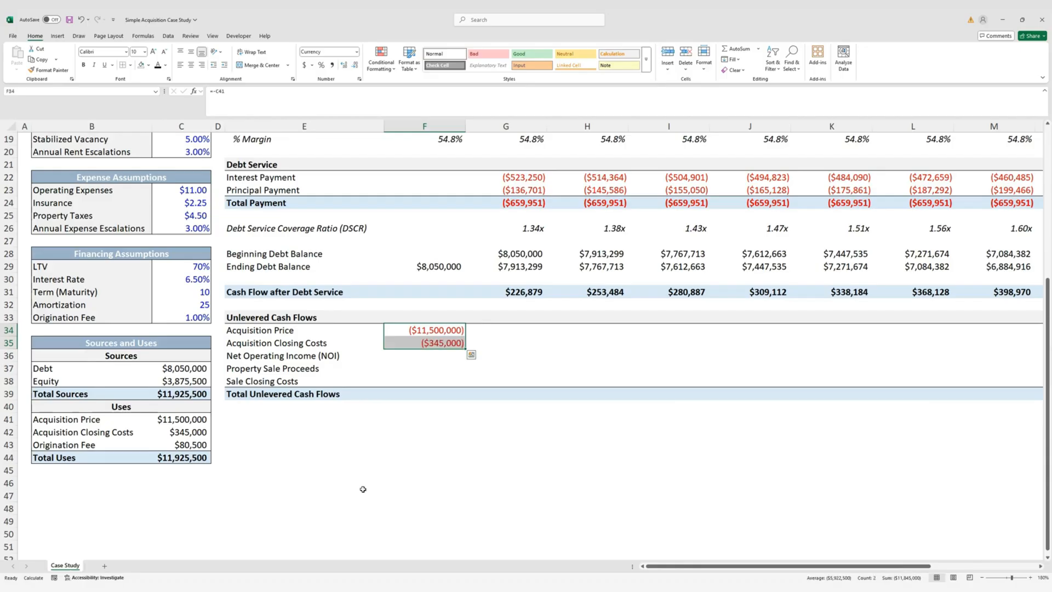
pyautogui.press('Down')
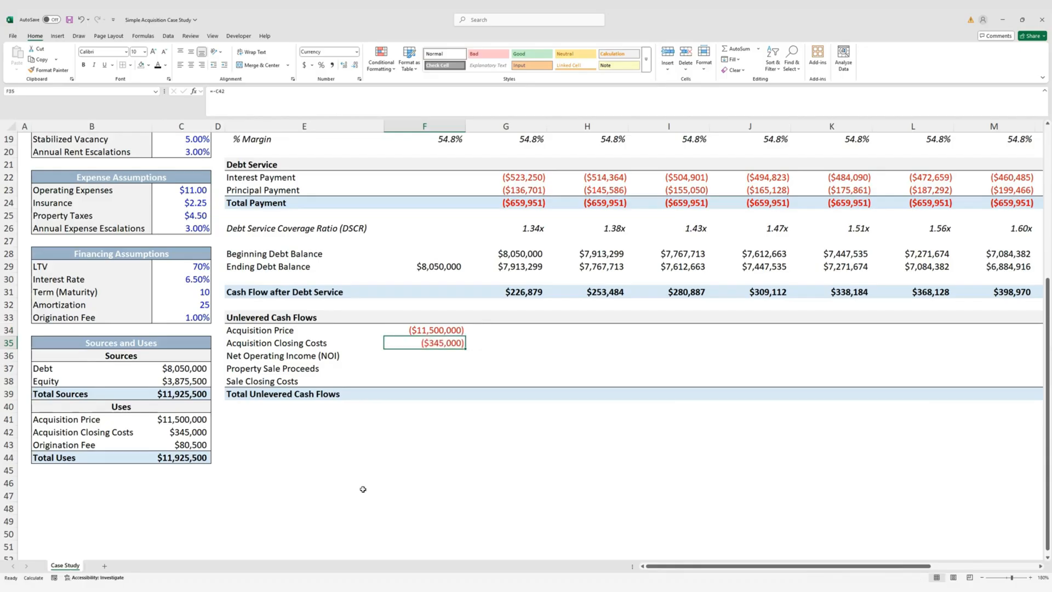
# Enter year 1 unlevered NOI as =IF(G2<=$C$14,G17,0) in G36
pyautogui.click(480, 355)
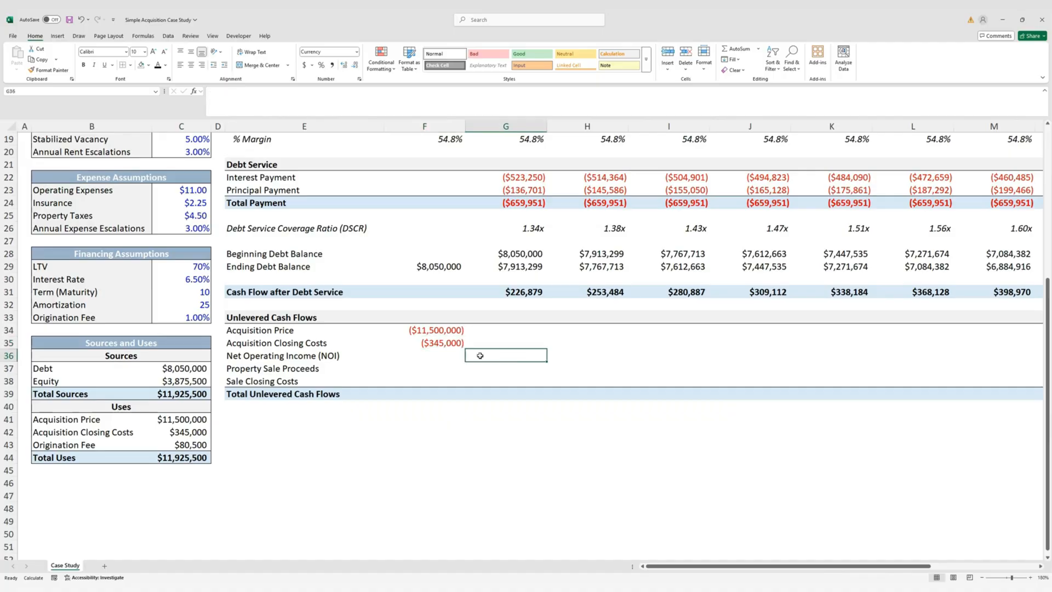
pyautogui.scroll(3, 552, 437)
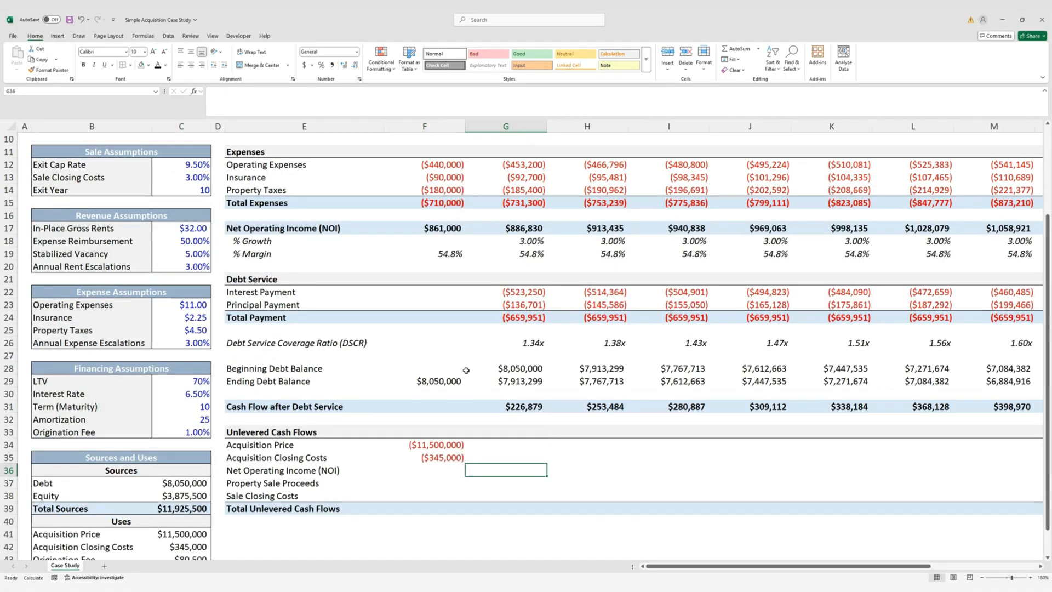
pyautogui.scroll(1, 462, 377)
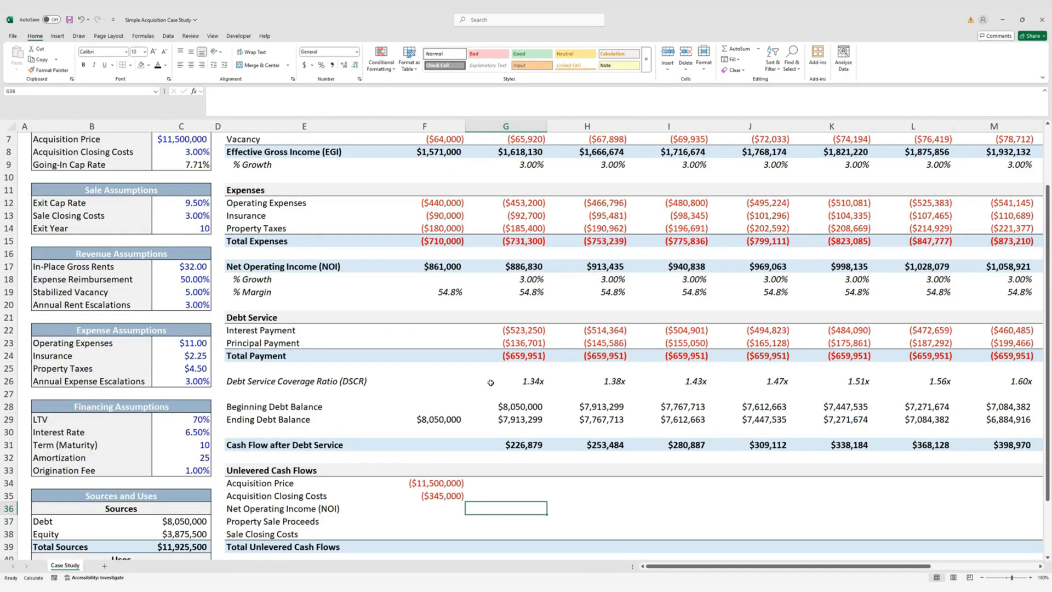
pyautogui.write('=IF(')
pyautogui.scroll(2, 536, 281)
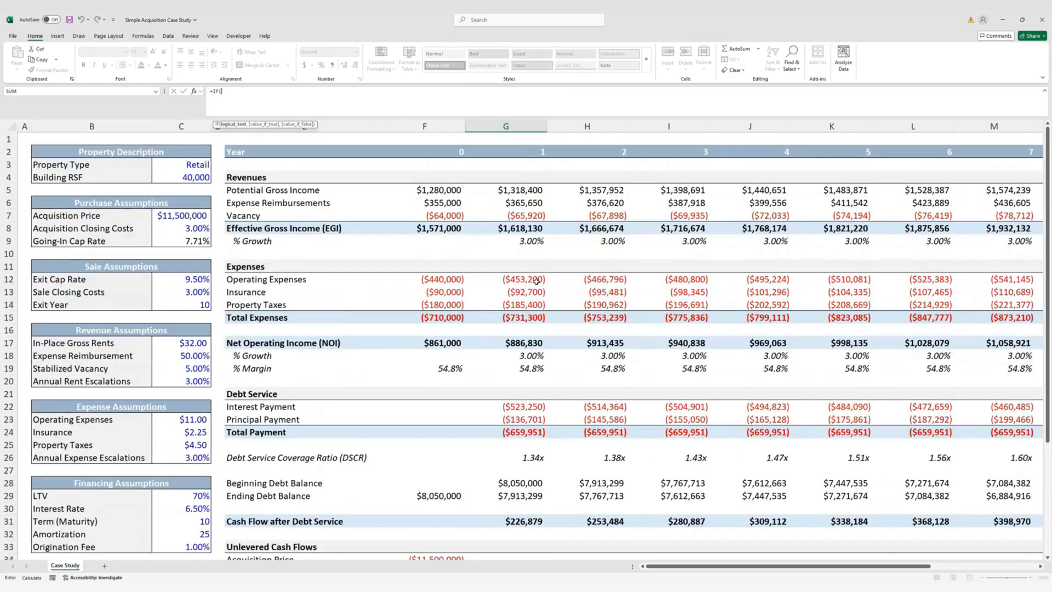
pyautogui.click(527, 150)
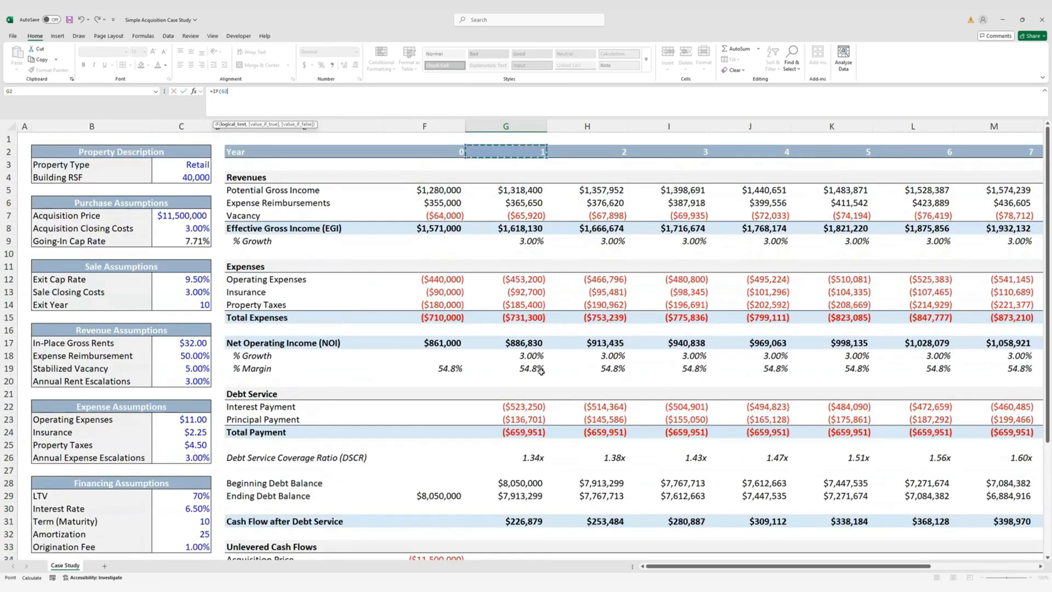
pyautogui.write('<=')
pyautogui.click(202, 306)
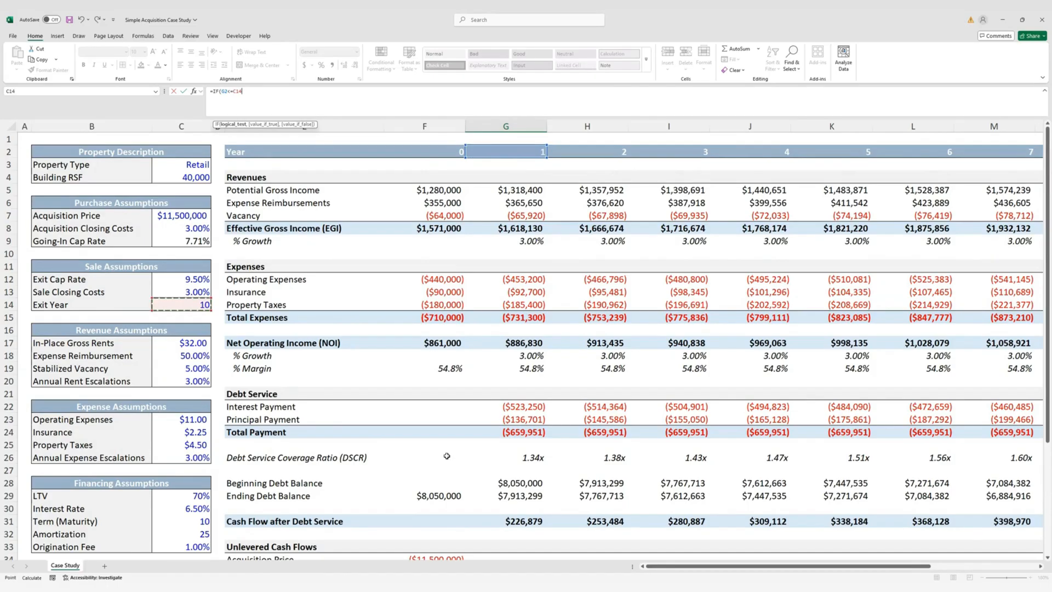
pyautogui.scroll(-6, 447, 456)
pyautogui.press('F4')
pyautogui.write(',')
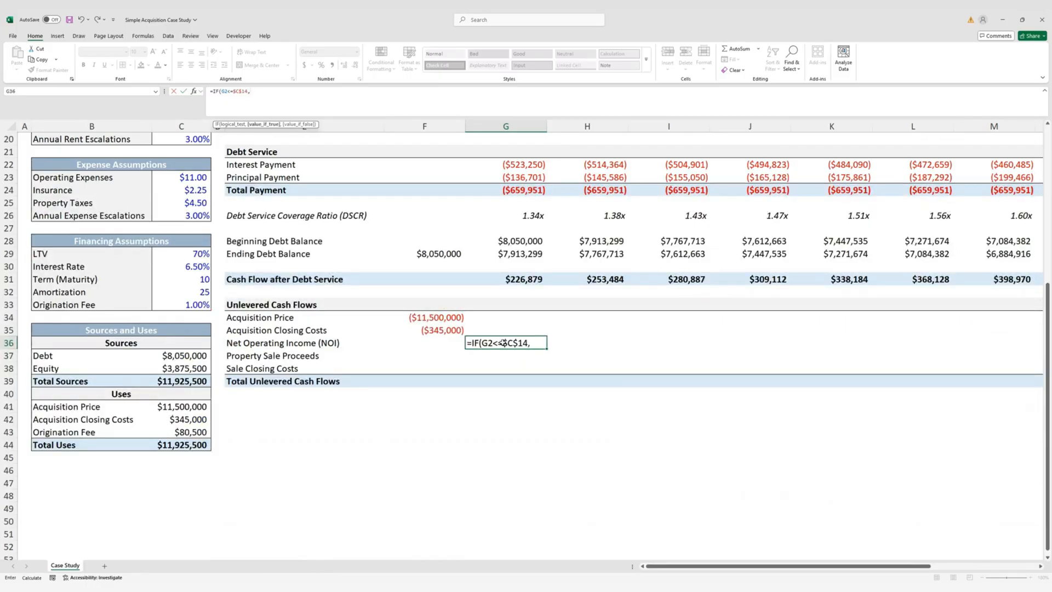
pyautogui.scroll(4, 503, 343)
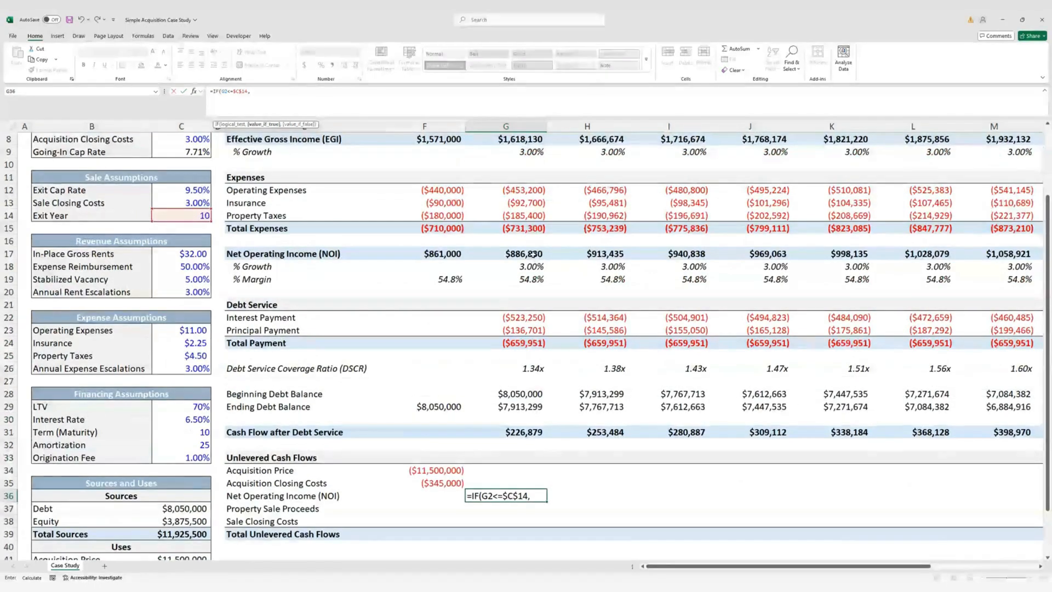
pyautogui.click(533, 254)
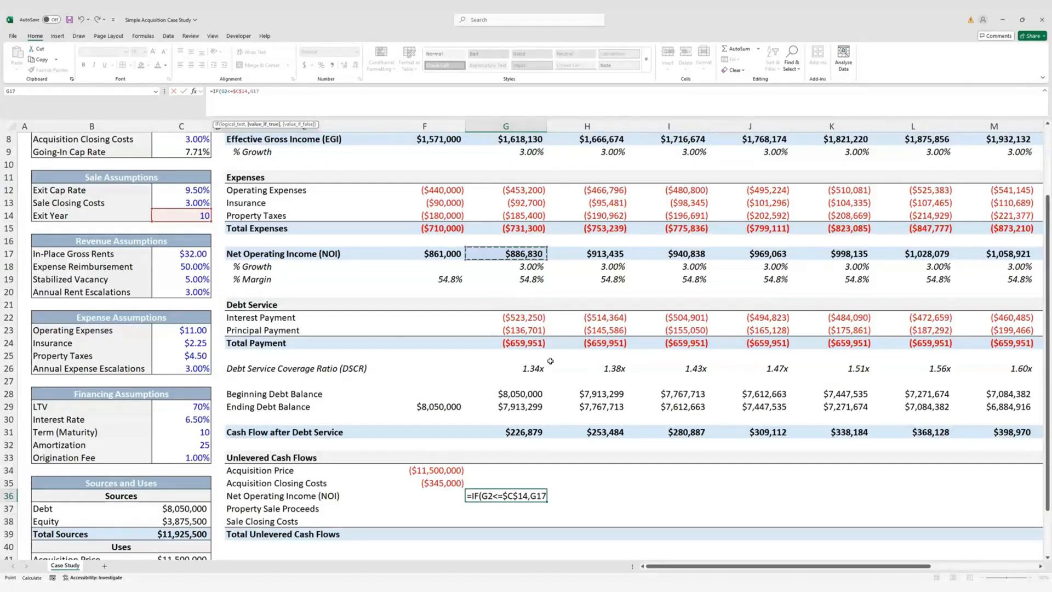
pyautogui.write(',')
pyautogui.write('0)')
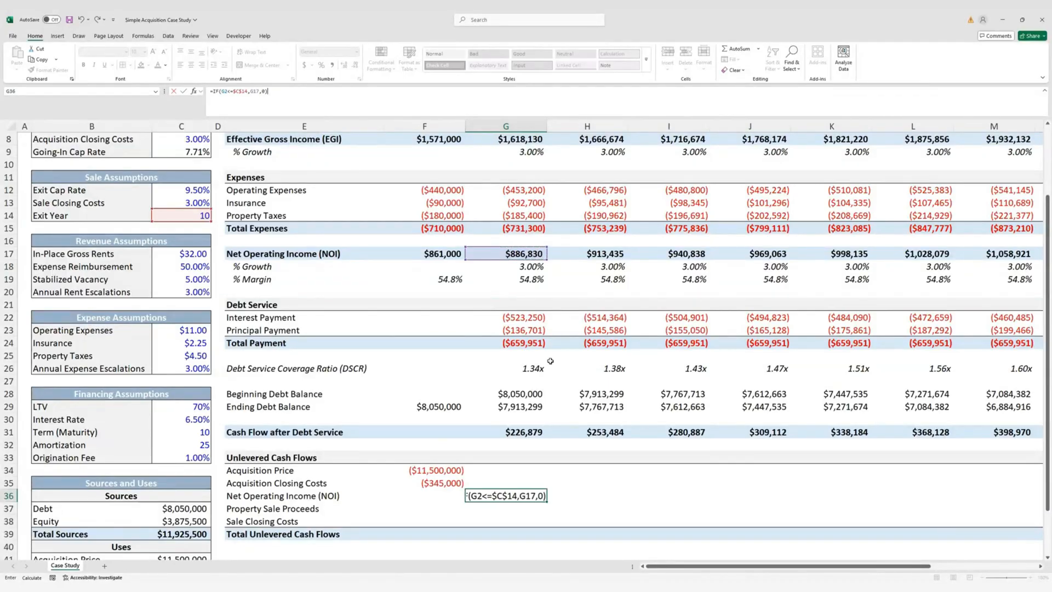
pyautogui.hotkey('ctrl', 'Return')
# Give G36 the currency formatting of the closing costs cell F35
pyautogui.press('Left')
pyautogui.press('Up')
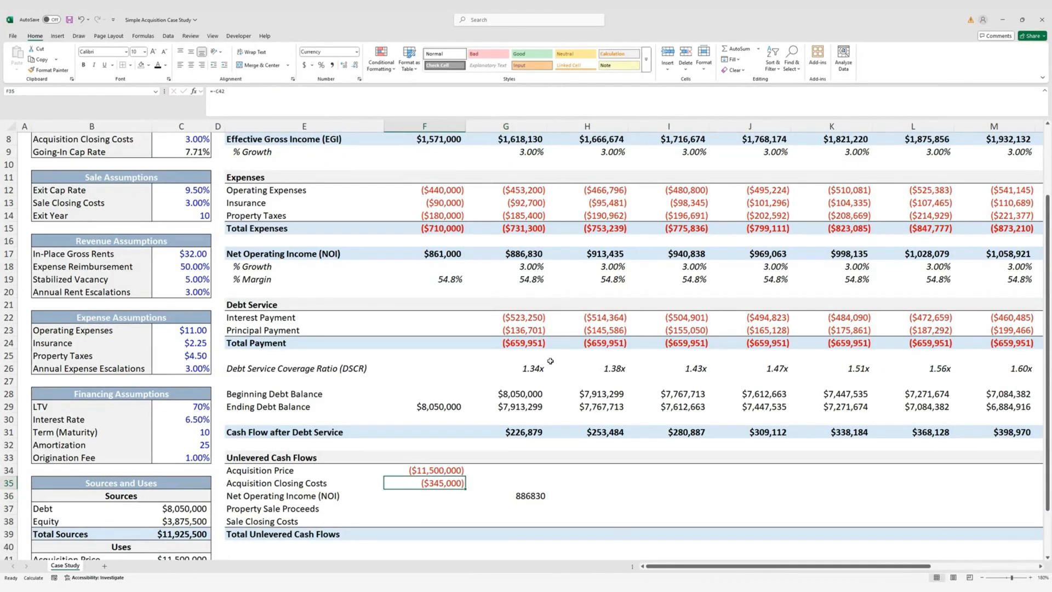
pyautogui.hotkey('ctrl', 'c')
pyautogui.press('Right')
pyautogui.press('Down')
pyautogui.press('alt')
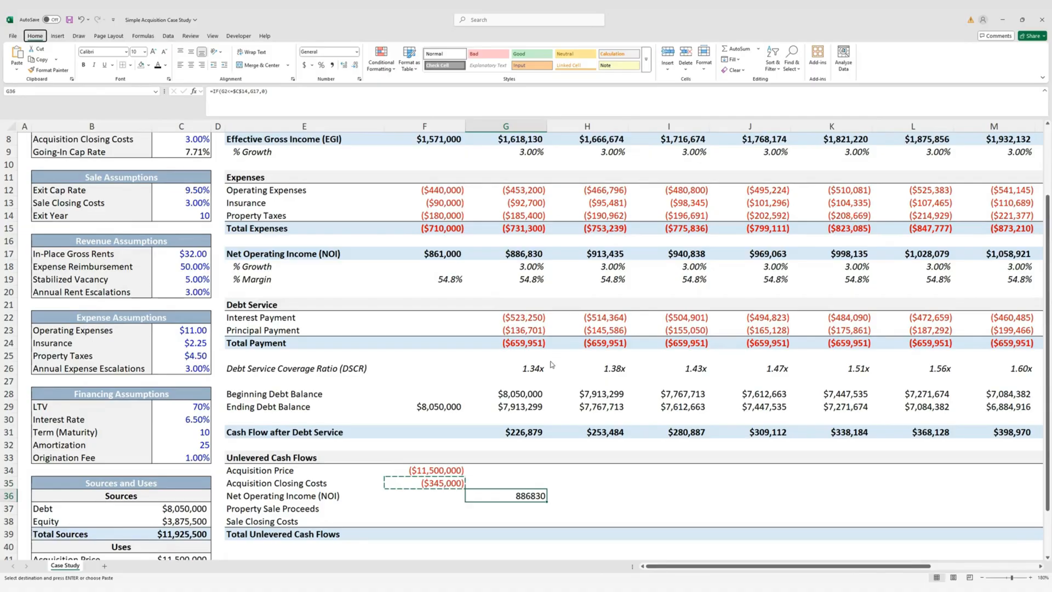
pyautogui.press('h')
pyautogui.press('v')
pyautogui.press('r')
pyautogui.press('Escape')
# Fill the NOI formula across years 2–10, giving $886,830 through $1,157,112
pyautogui.hotkey('shift', 'Right')
pyautogui.hotkey('shift', 'Right')
pyautogui.hotkey('shift', 'Right')
pyautogui.hotkey('shift', 'Right')
pyautogui.hotkey('shift', 'Right')
pyautogui.hotkey('shift', 'Right')
pyautogui.hotkey('shift', 'Right')
pyautogui.hotkey('shift', 'Right')
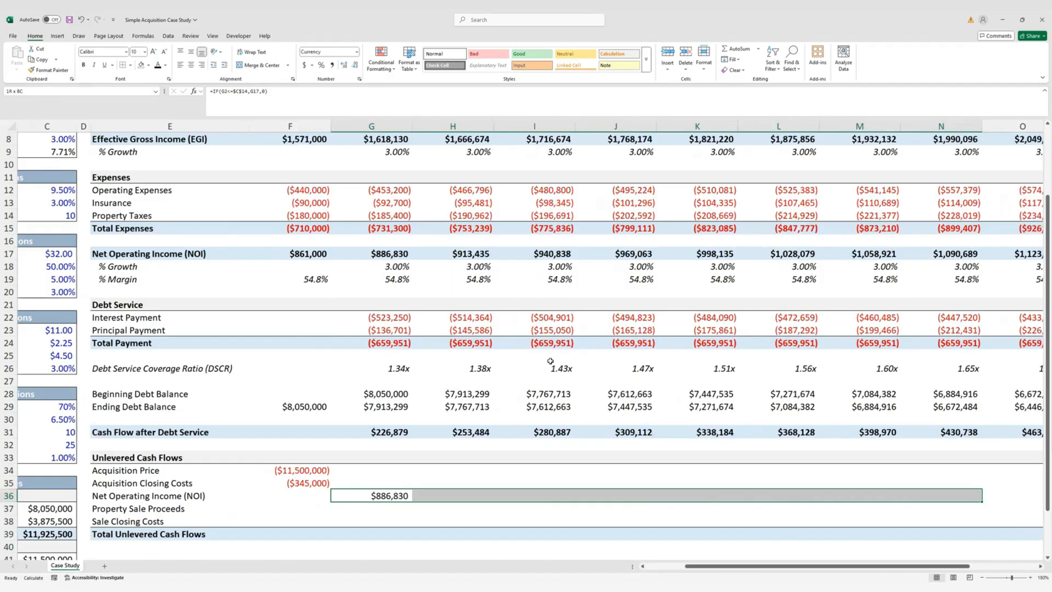
pyautogui.hotkey('shift', 'Right')
pyautogui.hotkey('ctrl', 'r')
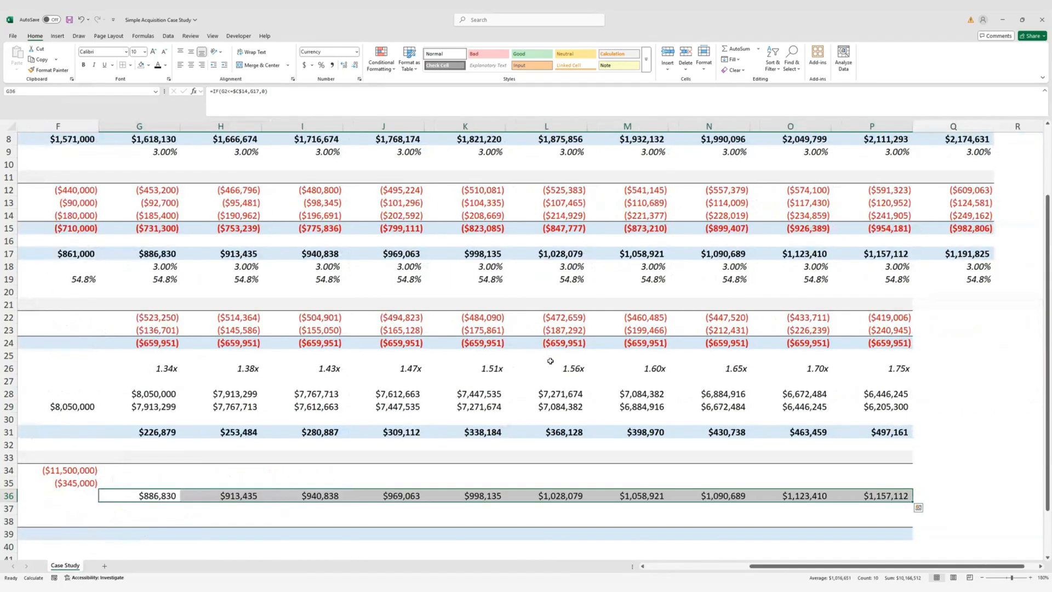
pyautogui.press('Left')
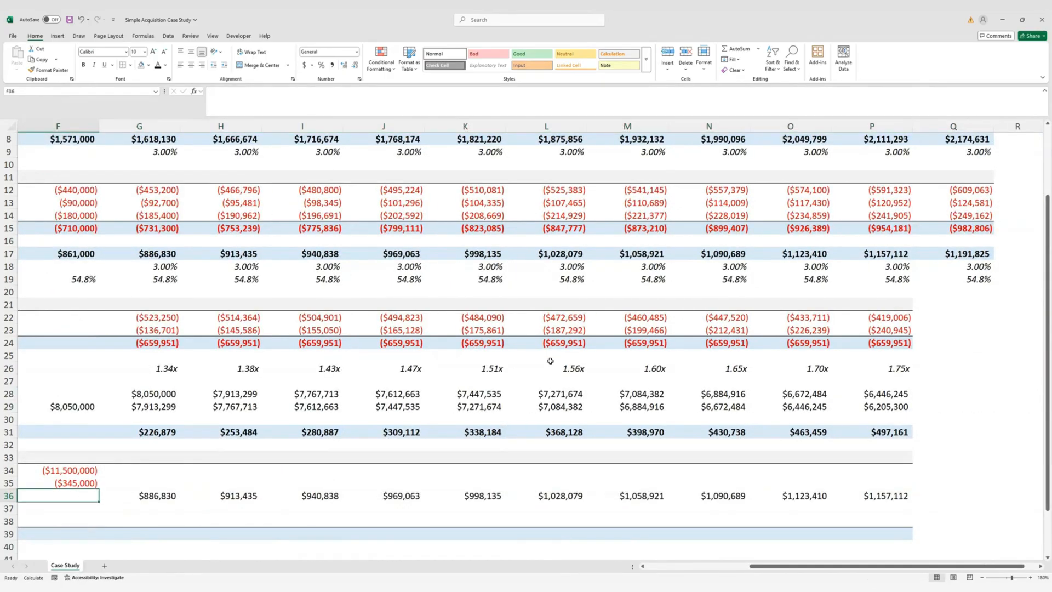
pyautogui.press('Right')
pyautogui.press('Right')
pyautogui.press('Right')
pyautogui.press('Right')
pyautogui.press('Right')
pyautogui.press('Right')
pyautogui.press('Right')
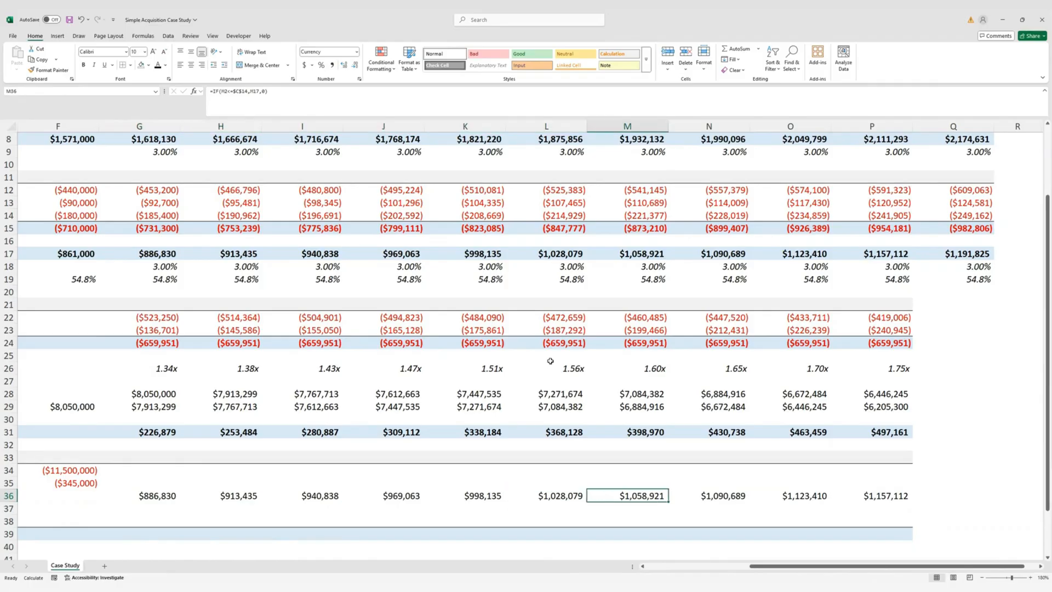
pyautogui.press('Right')
pyautogui.press('Right')
pyautogui.press('Right')
pyautogui.hotkey('ctrl', 'Left')
pyautogui.hotkey('ctrl', 'Left')
pyautogui.hotkey('ctrl', 'Left')
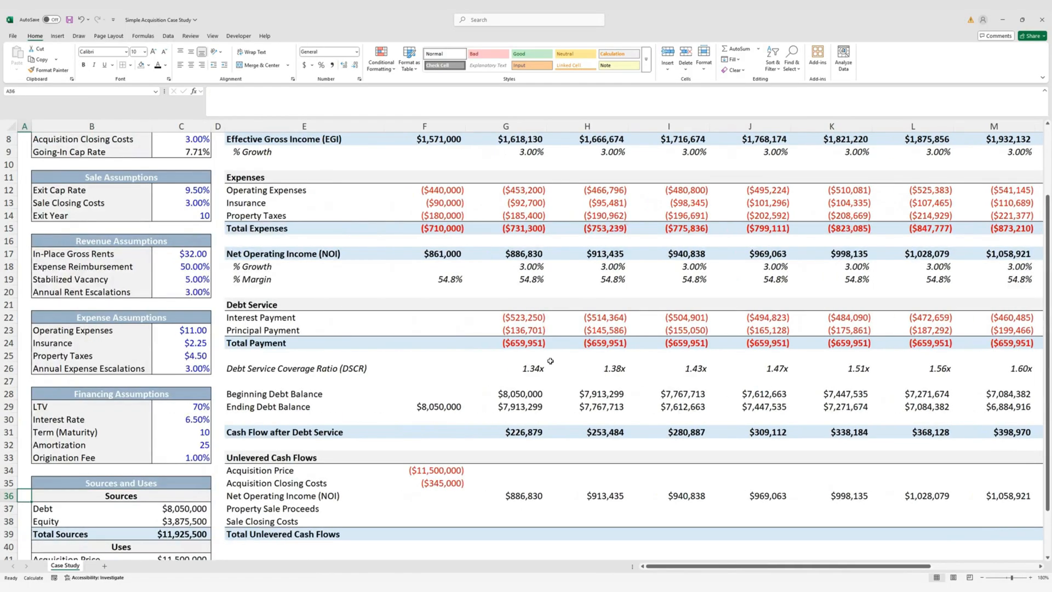
pyautogui.click(516, 508)
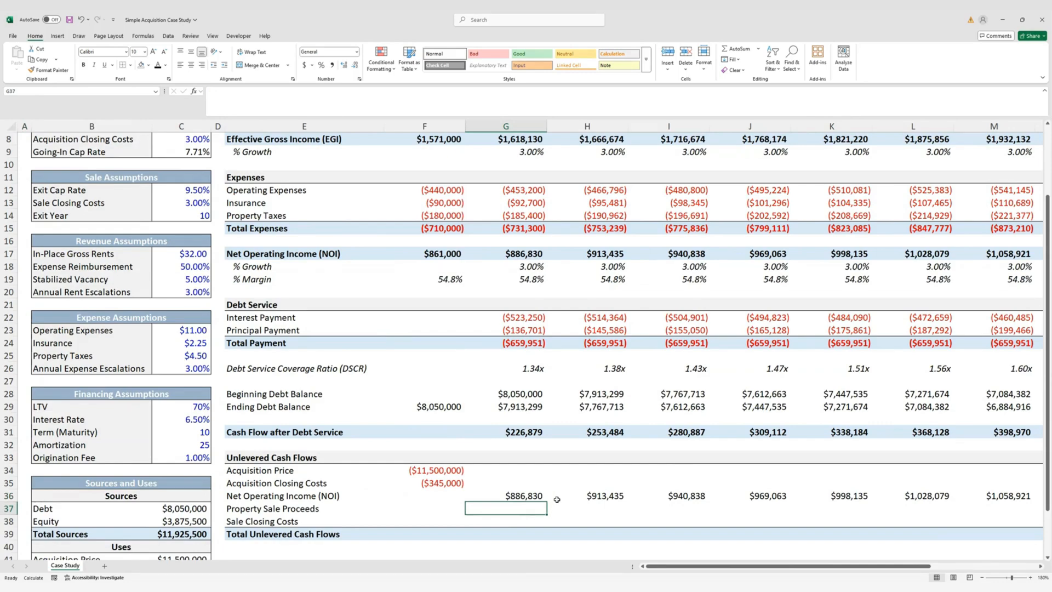
# Enter G37 sale proceeds: if year equals Exit Year, next year's NOI divided by Exit Cap Rate, else 0
pyautogui.write('=IF(')
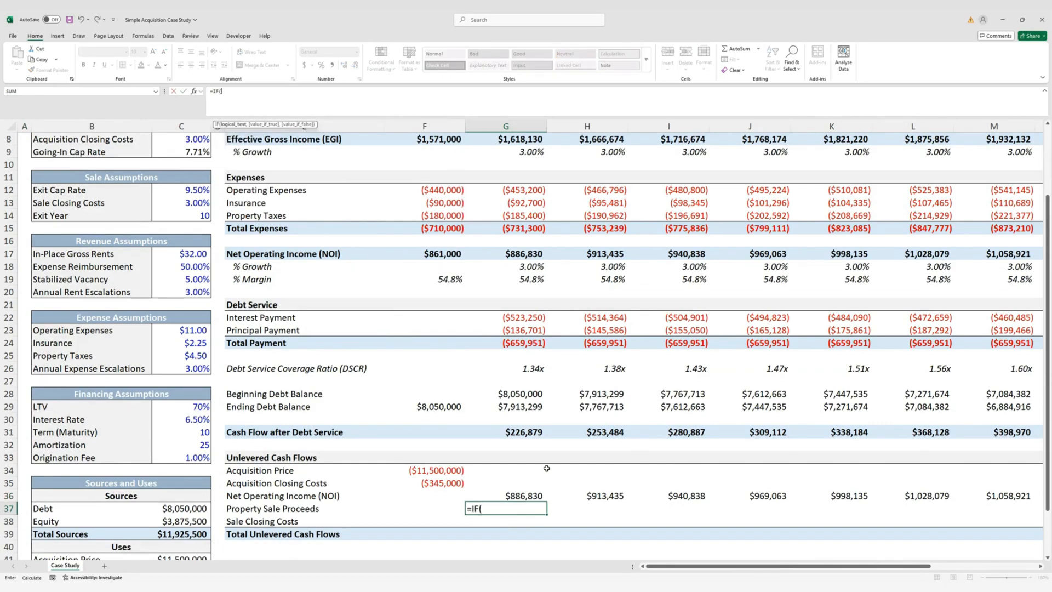
pyautogui.scroll(3, 547, 468)
pyautogui.click(530, 152)
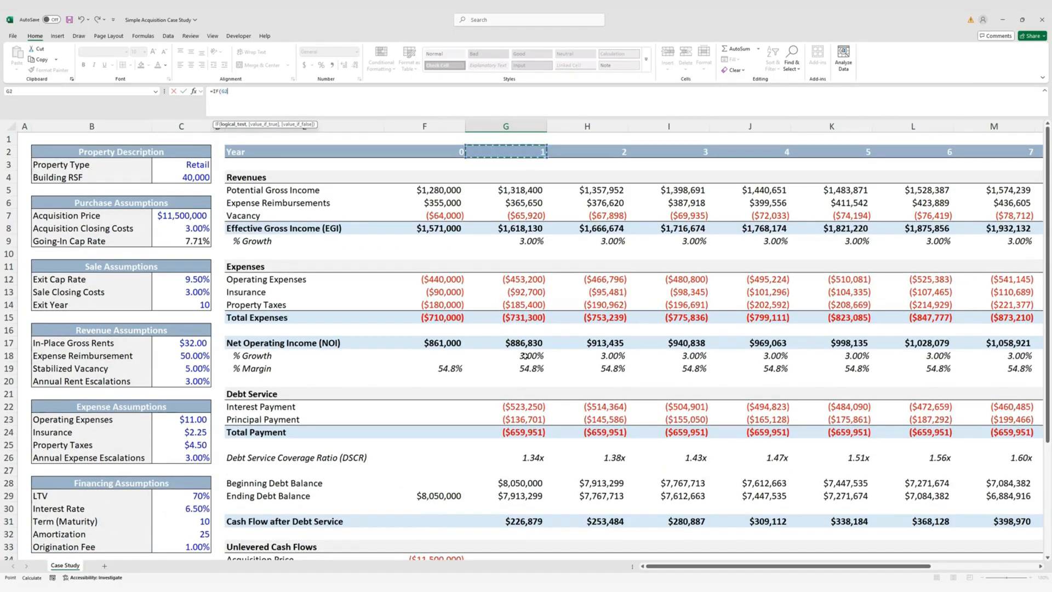
pyautogui.write('=')
pyautogui.click(205, 305)
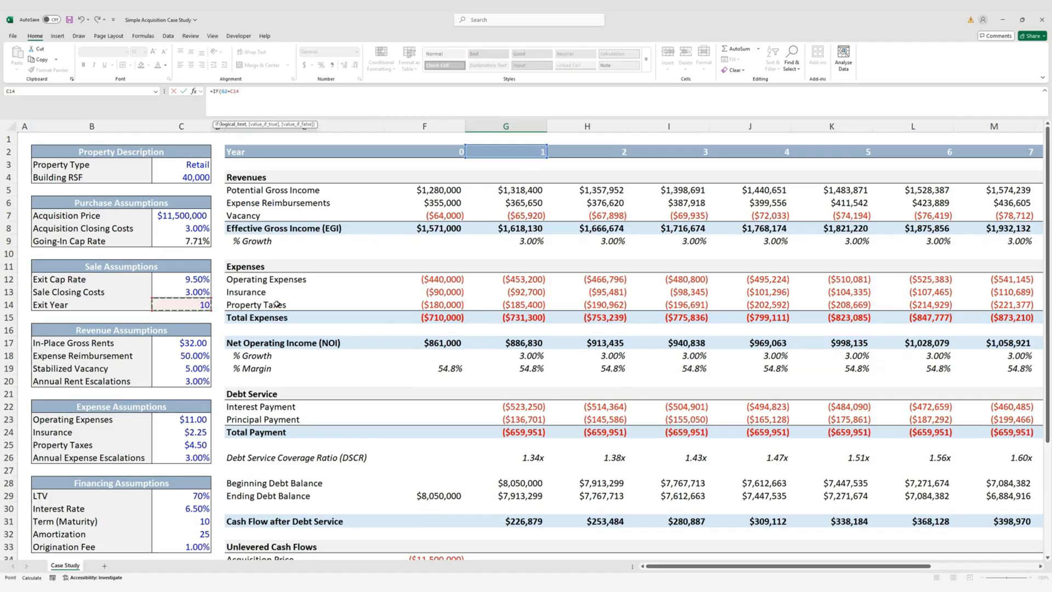
pyautogui.press('F4')
pyautogui.scroll(-7, 414, 344)
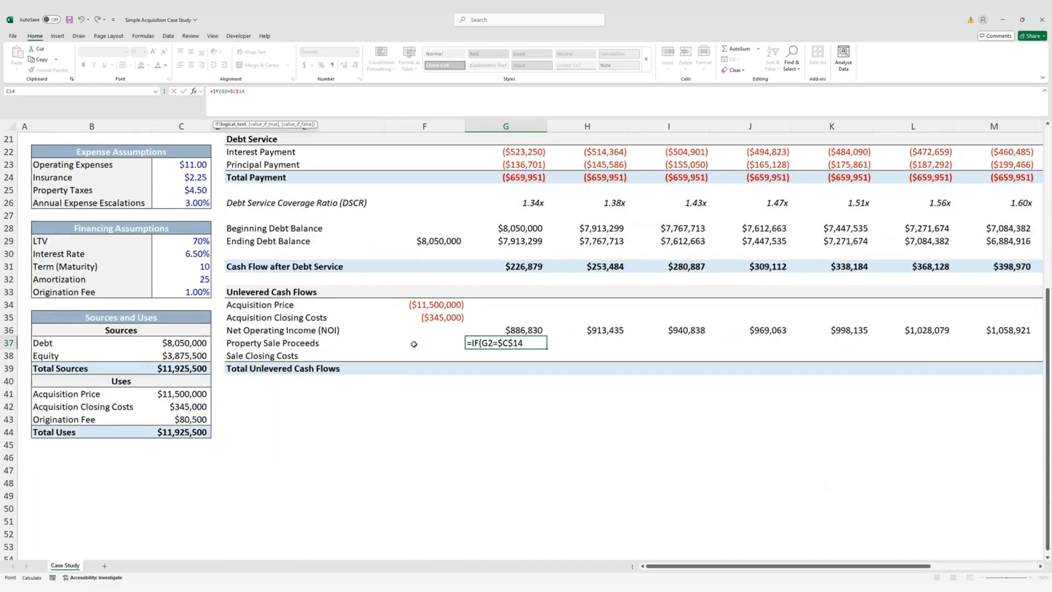
pyautogui.write(',')
pyautogui.scroll(4, 504, 349)
pyautogui.scroll(3, 503, 350)
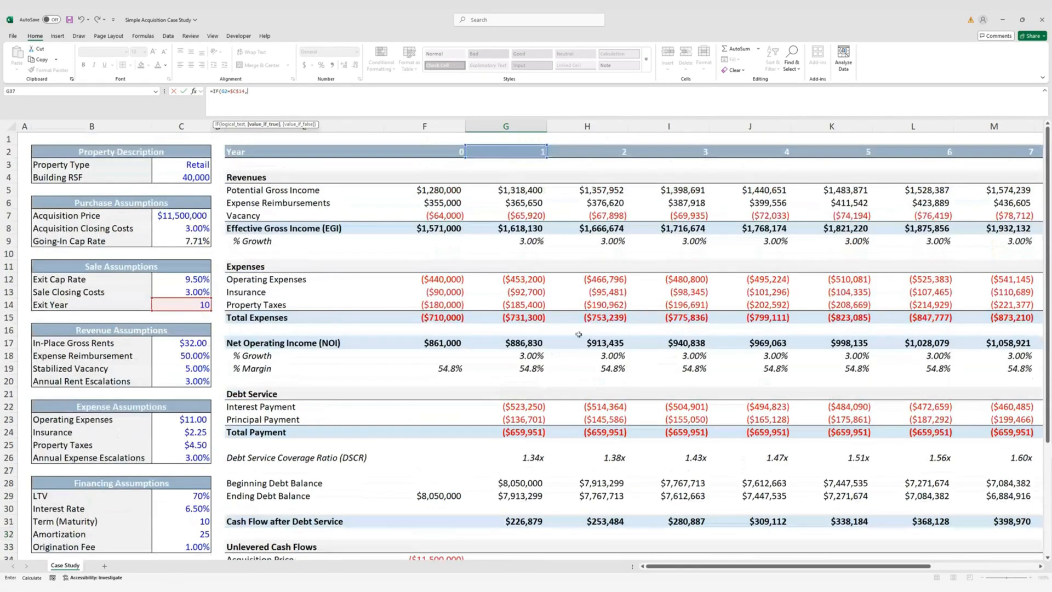
pyautogui.click(614, 345)
pyautogui.scroll(-2, 613, 401)
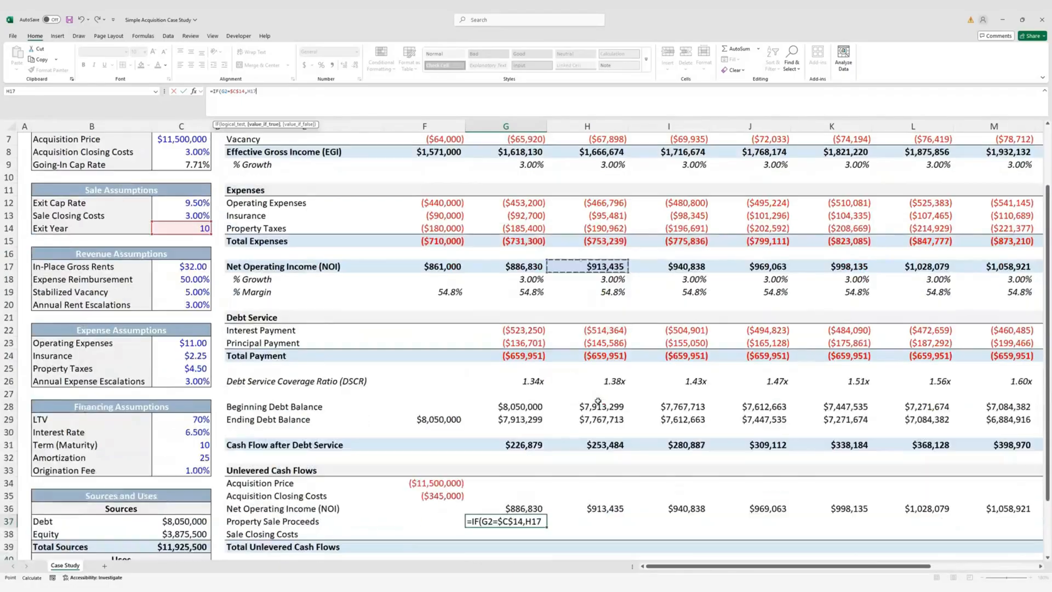
pyautogui.write('/')
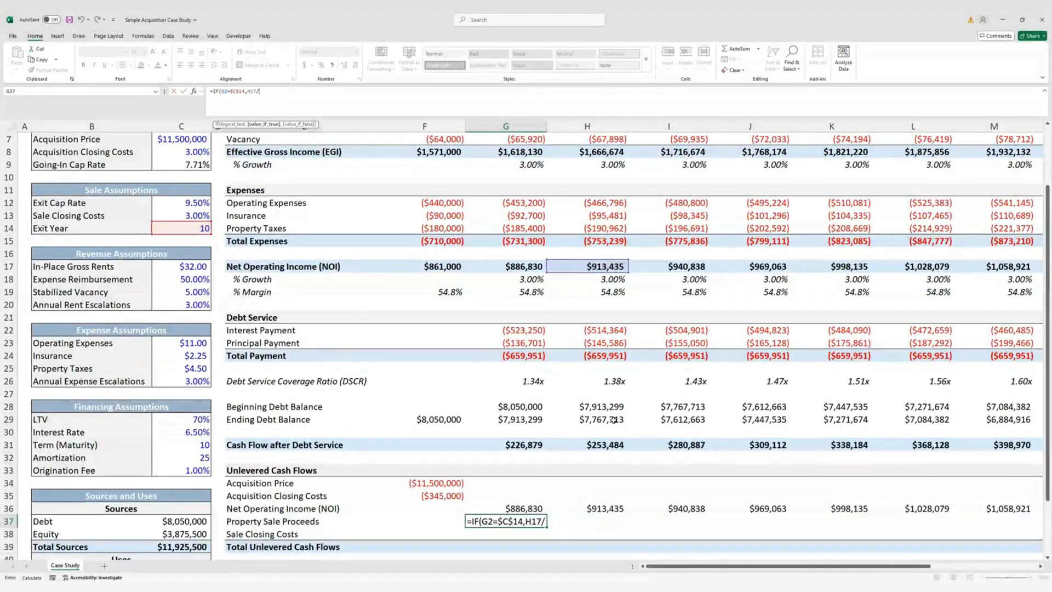
pyautogui.click(191, 204)
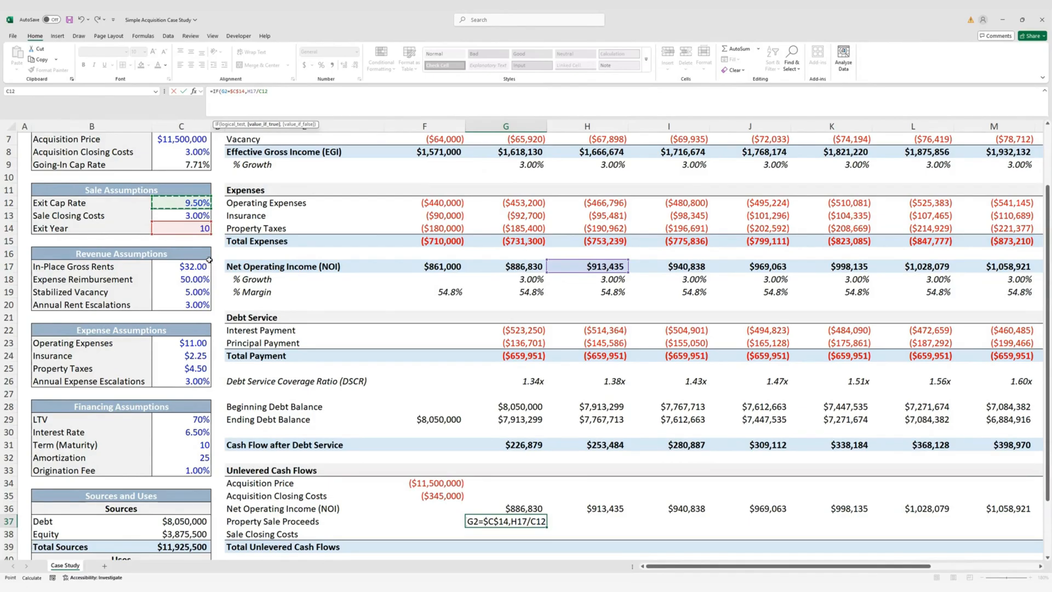
pyautogui.press('F4')
pyautogui.write(',0')
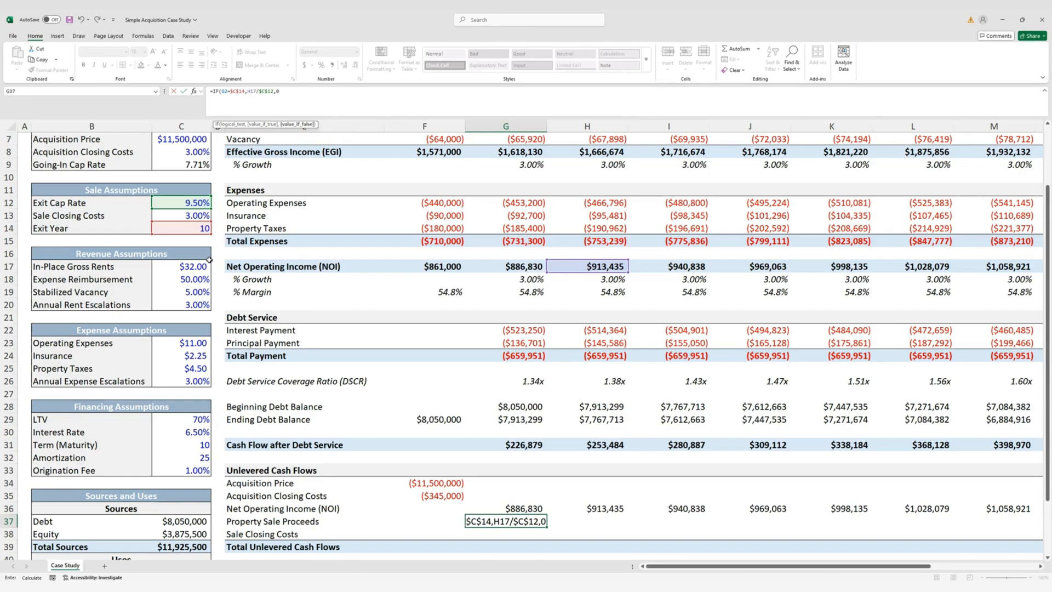
pyautogui.write(')')
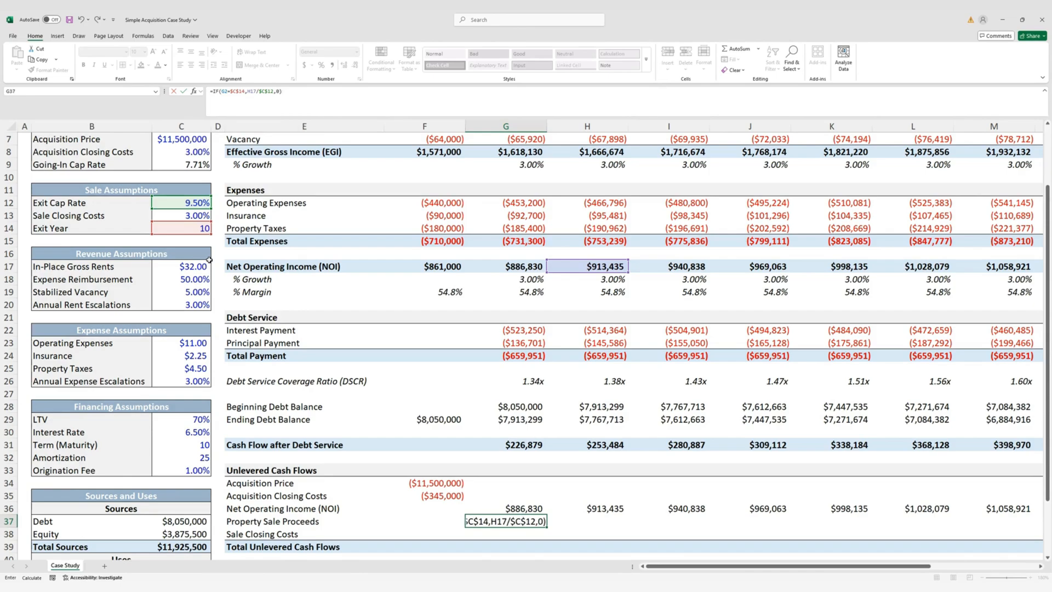
pyautogui.hotkey('ctrl', 'Return')
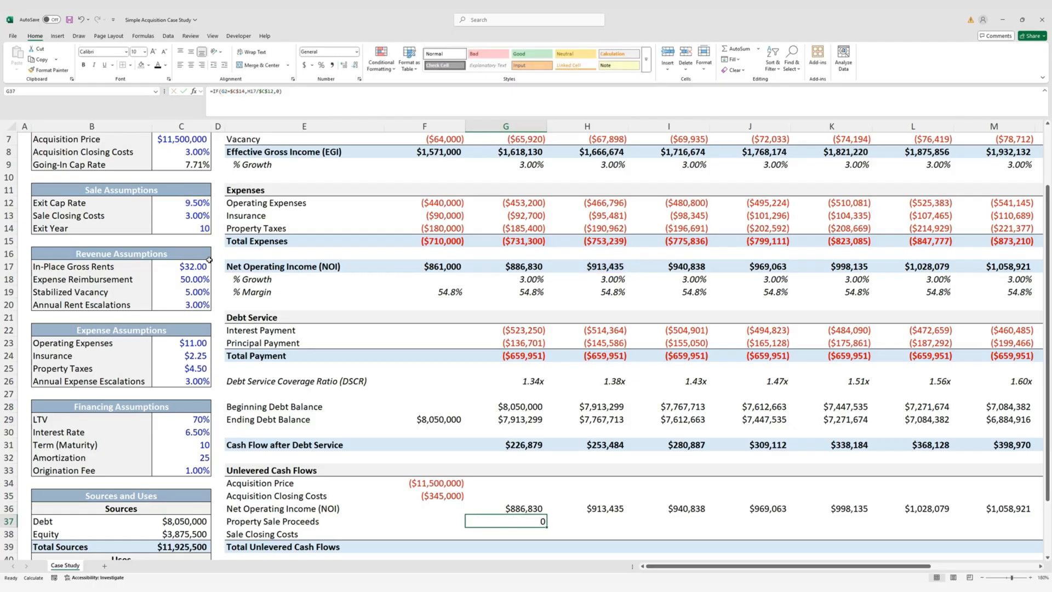
# Copy the year-1 NOI cell's currency format onto G37
pyautogui.press('Up')
pyautogui.hotkey('ctrl', 'c')
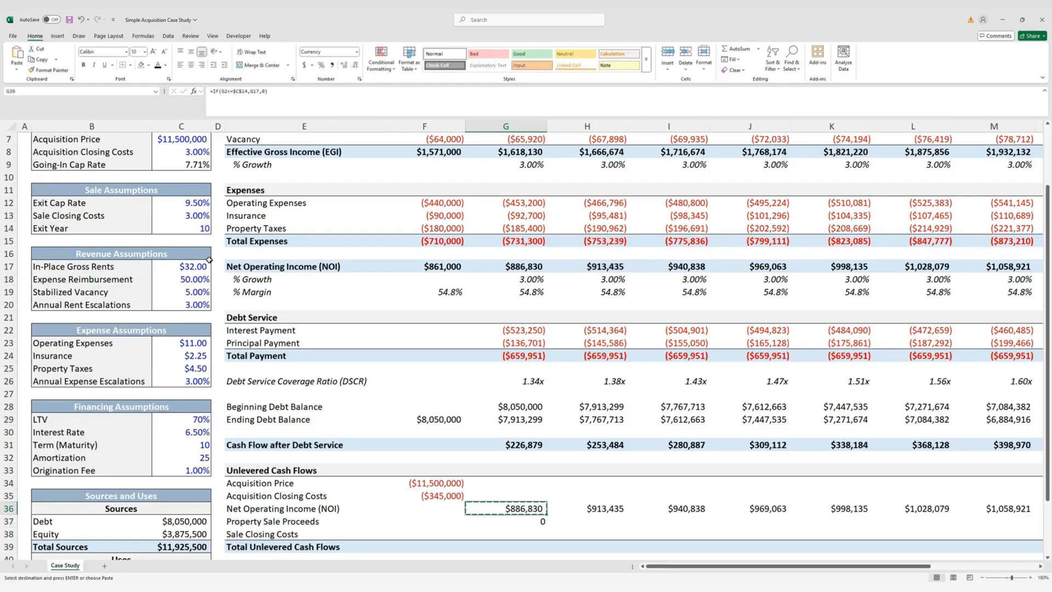
pyautogui.press('Down')
pyautogui.hotkey('alt', 'h')
pyautogui.press('v')
pyautogui.press('r')
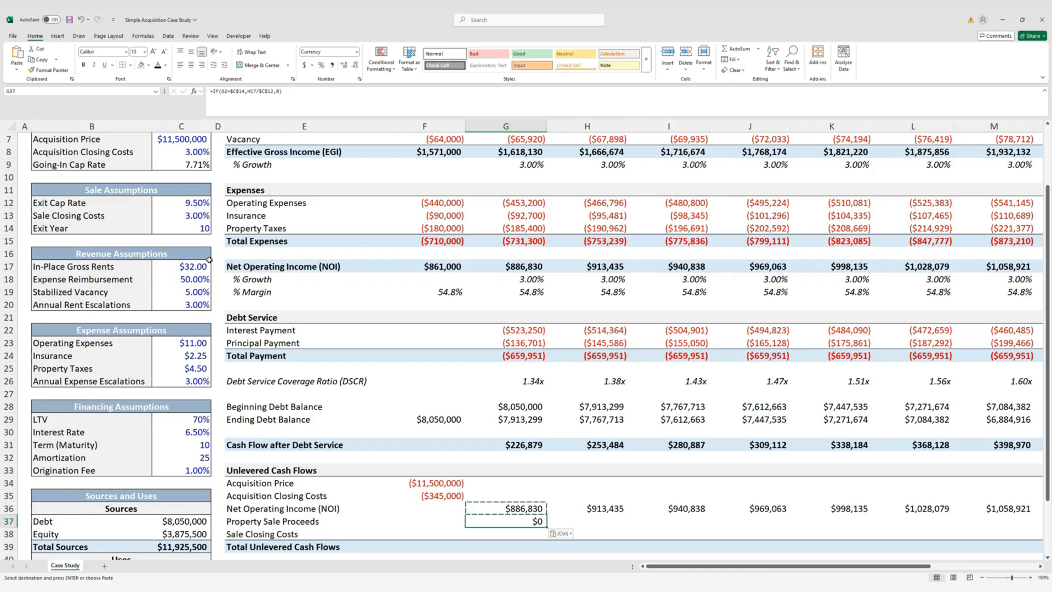
pyautogui.press('Escape')
pyautogui.press('Down')
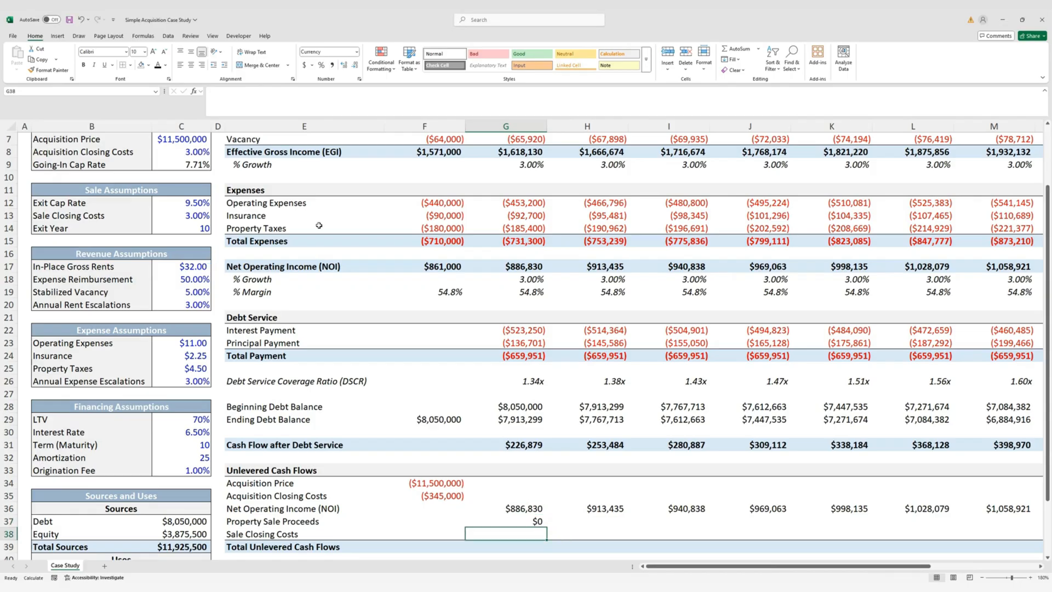
# Enter sale closing costs =-G37*$C$13 in G38 and fill the sale rows G37:P38 across all years
pyautogui.scroll(-3, 630, 365)
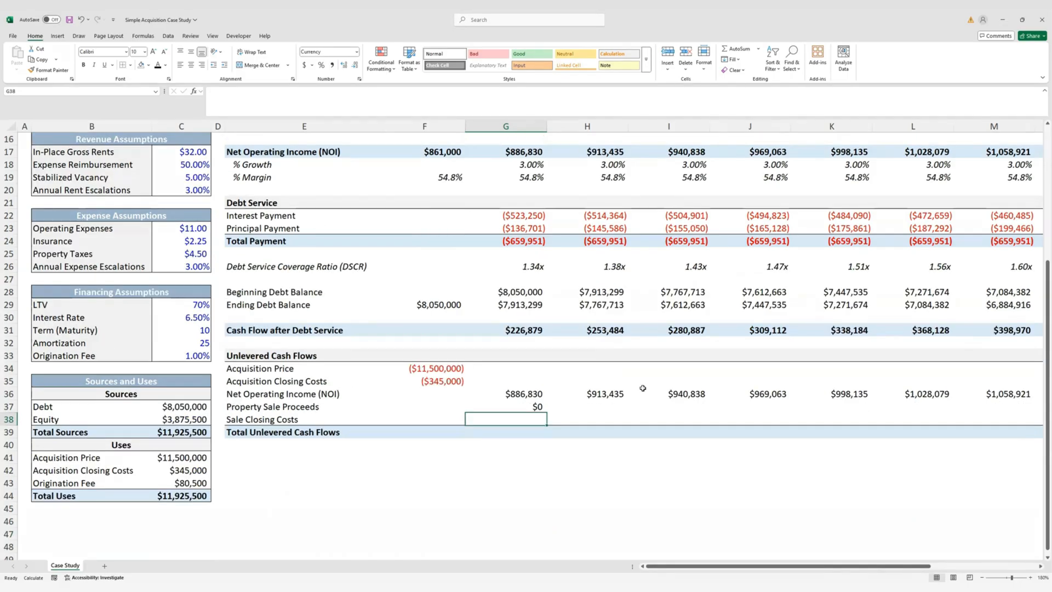
pyautogui.write('=-')
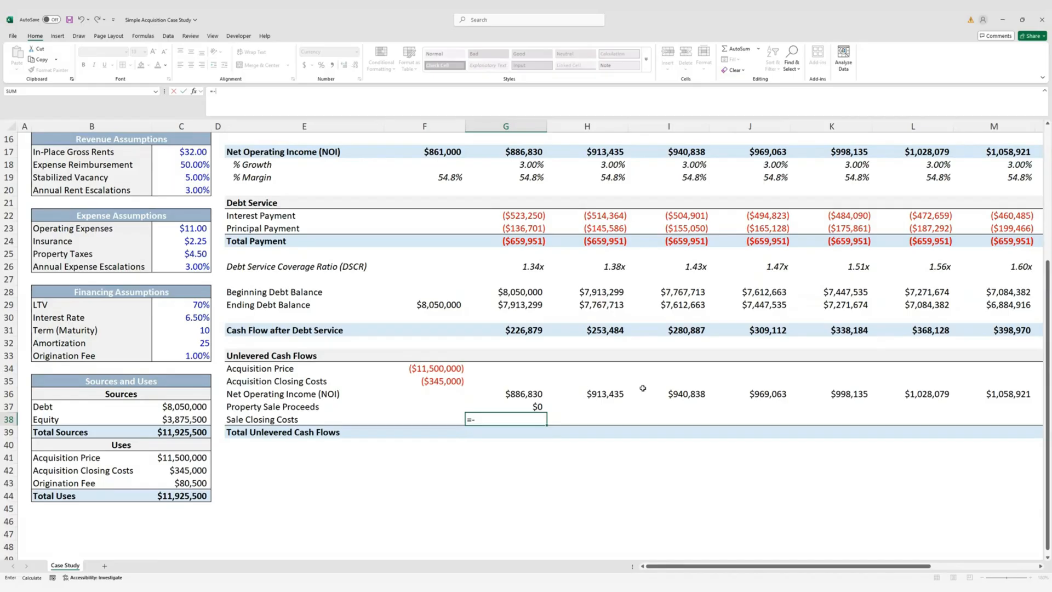
pyautogui.press('Up')
pyautogui.write('*')
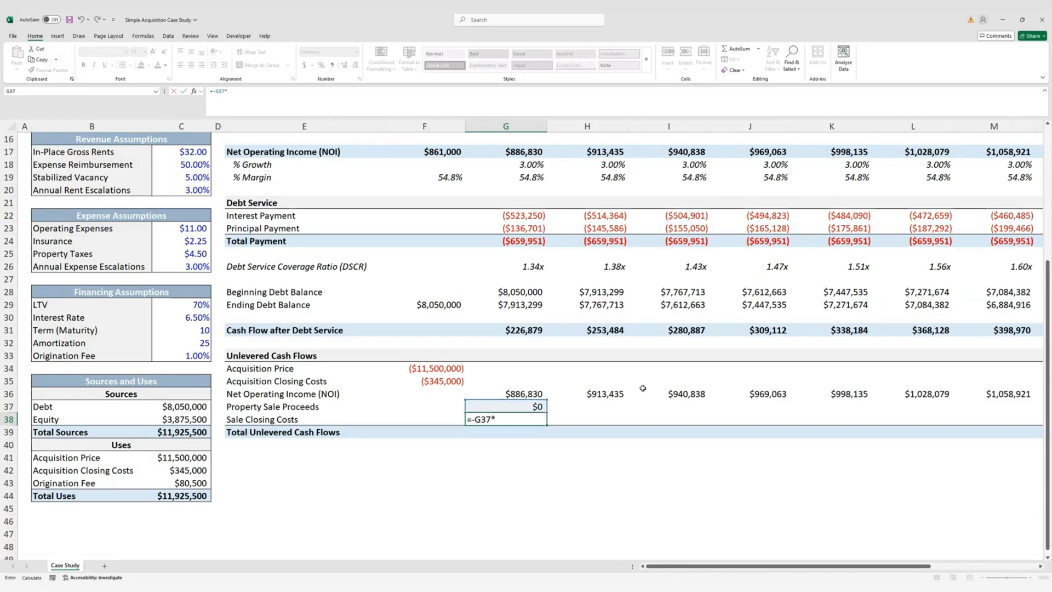
pyautogui.scroll(5, 201, 275)
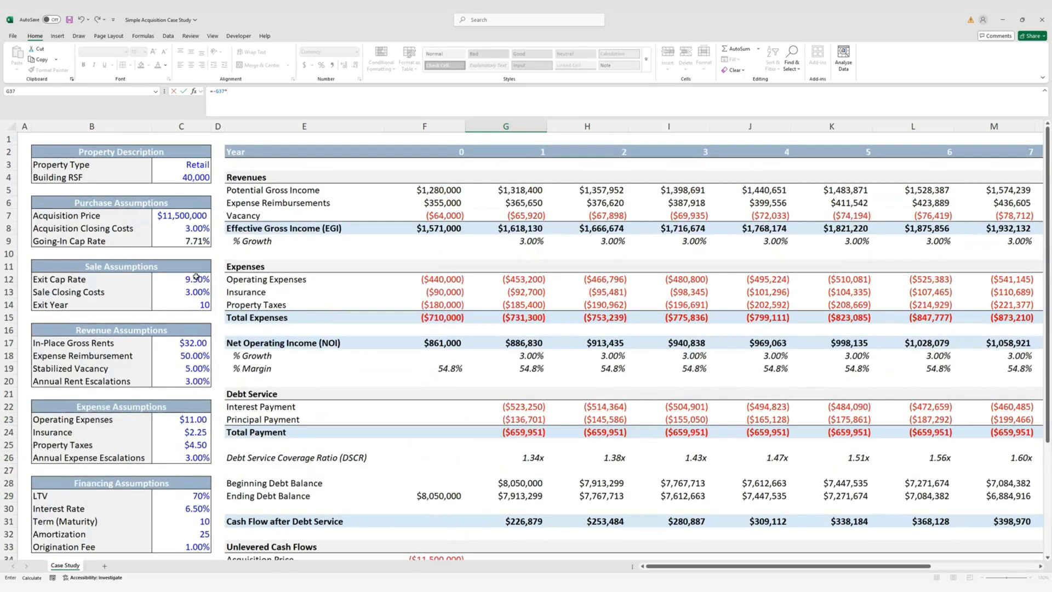
pyautogui.click(201, 296)
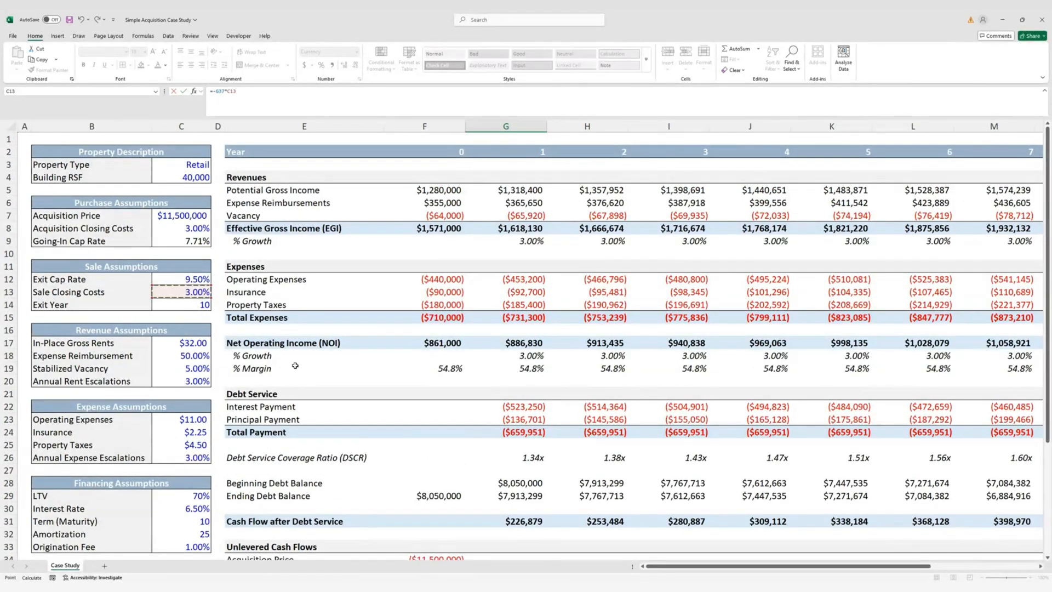
pyautogui.press('F4')
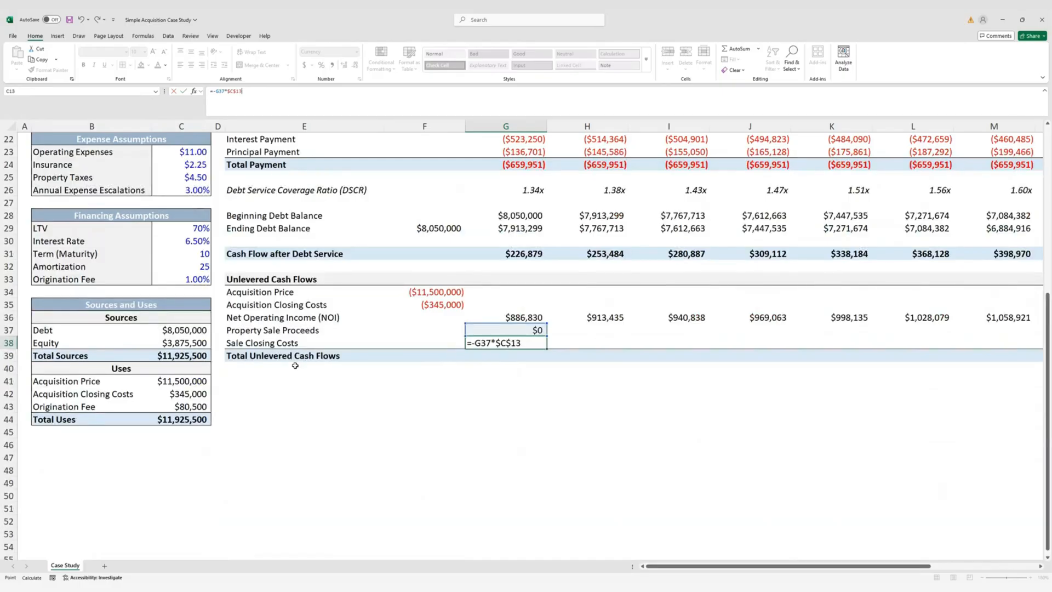
pyautogui.hotkey('ctrl', 'Return')
pyautogui.press('Up')
pyautogui.press('Up')
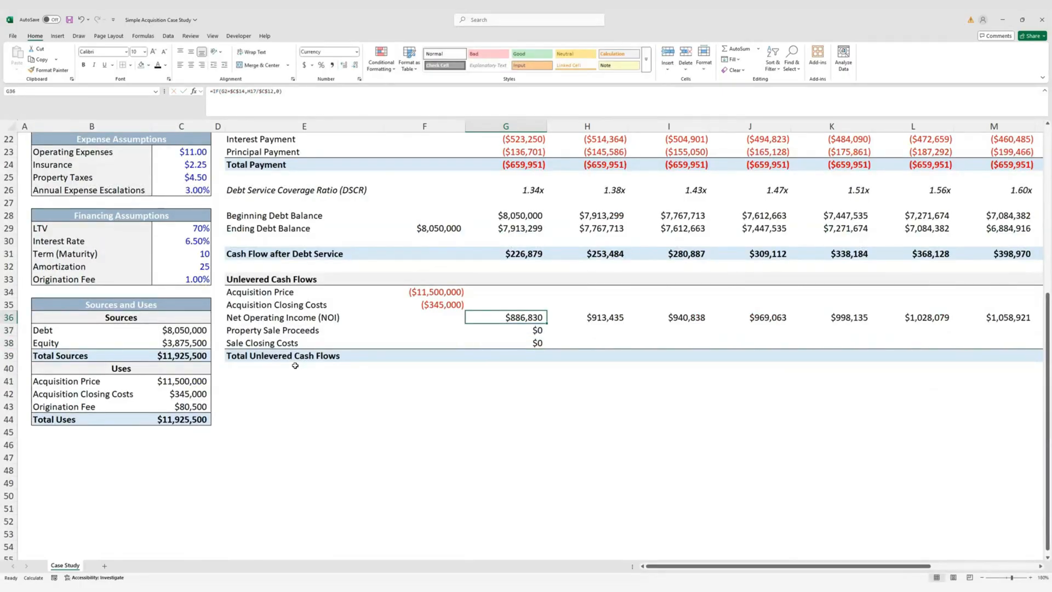
pyautogui.hotkey('ctrl', 'Right')
pyautogui.press('Down')
pyautogui.hotkey('shift', 'Down')
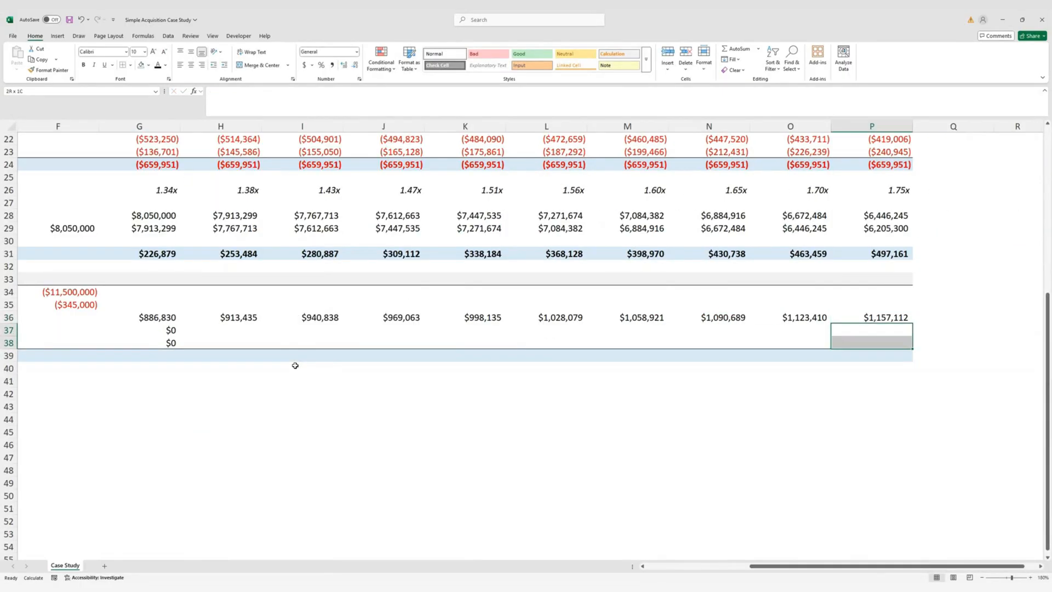
pyautogui.hotkey('ctrl', 'shift', 'Left')
pyautogui.hotkey('ctrl', 'r')
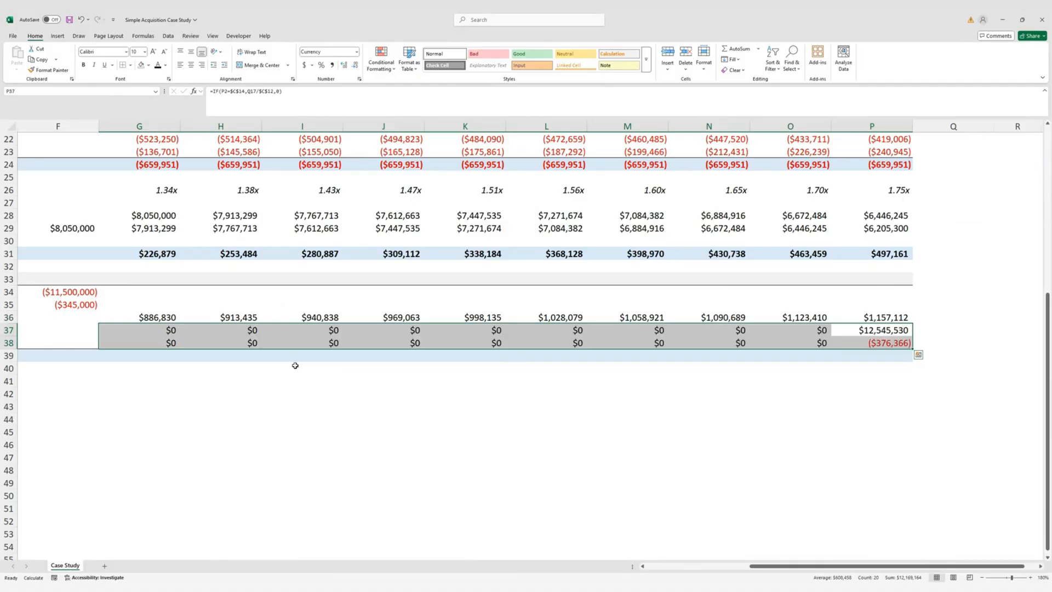
# Add Total Unlevered Cash Flows in F39 as =SUM(F34:F38), filled across to P39
pyautogui.press('Left')
pyautogui.hotkey('ctrl', 'Left')
pyautogui.hotkey('ctrl', 'Left')
pyautogui.hotkey('ctrl', 'Left')
pyautogui.hotkey('ctrl', 'Left')
pyautogui.hotkey('ctrl', 'Right')
pyautogui.hotkey('ctrl', 'Right')
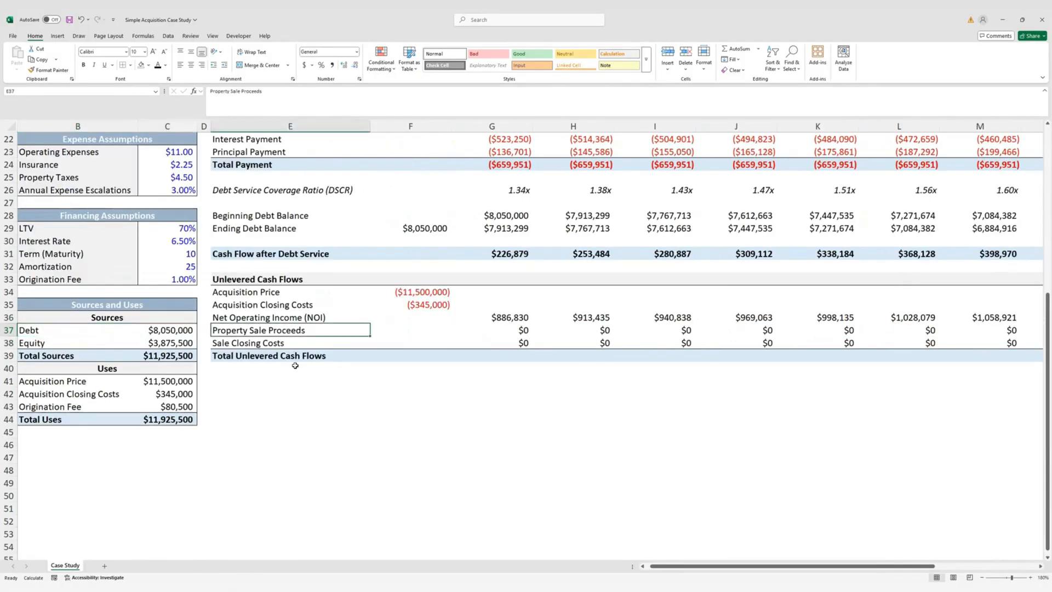
pyautogui.press('Right')
pyautogui.press('Down')
pyautogui.press('Down')
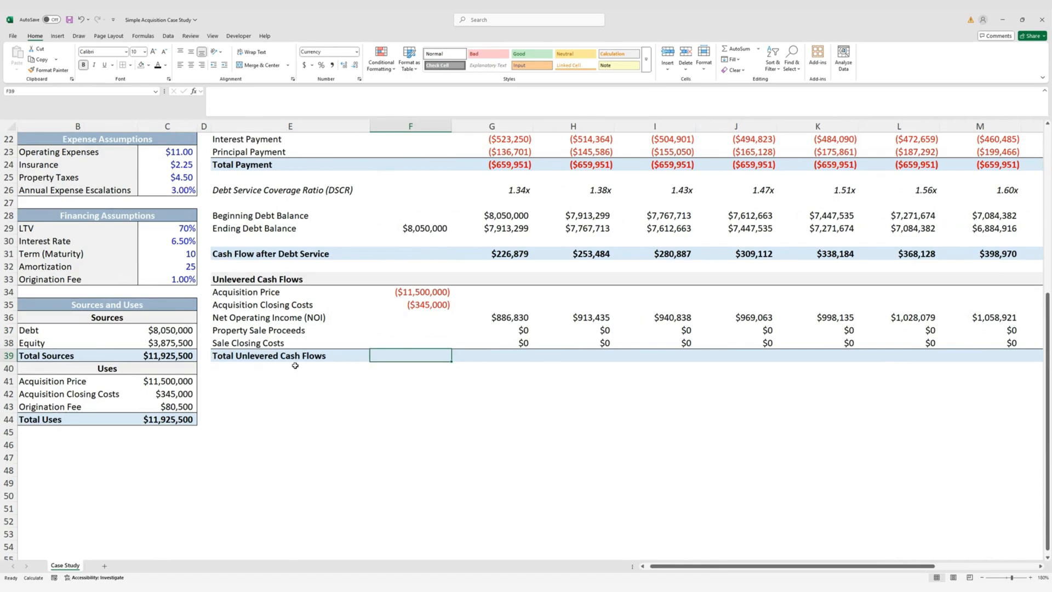
pyautogui.hotkey('alt', '=')
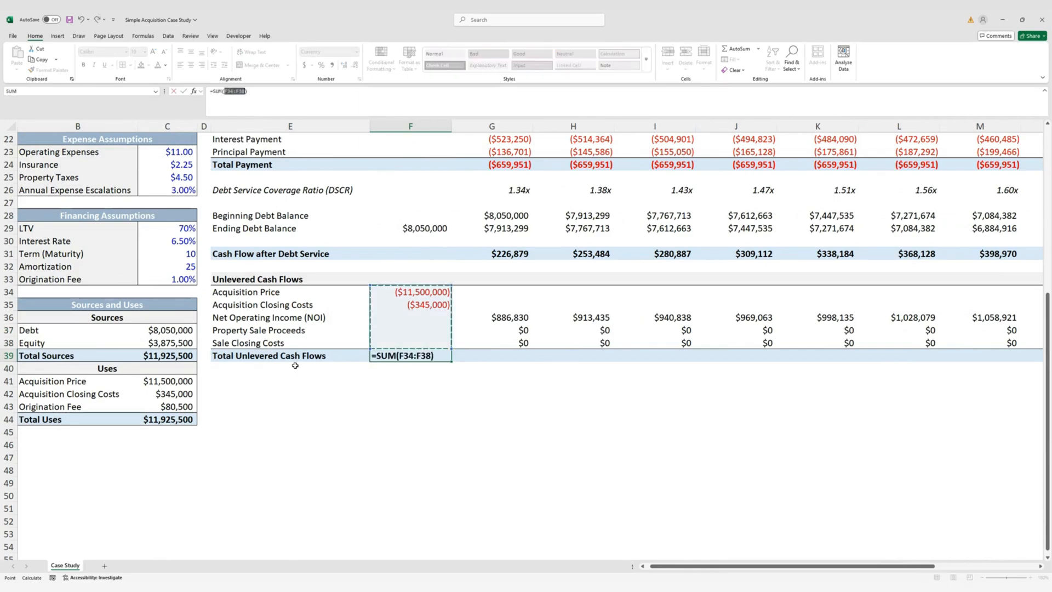
pyautogui.hotkey('ctrl', 'Return')
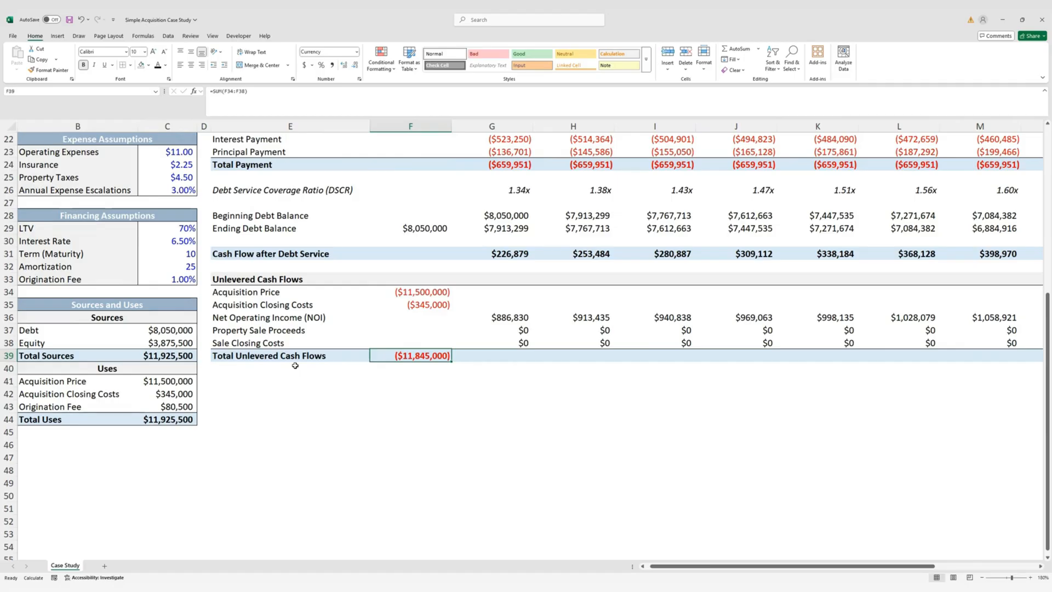
pyautogui.hotkey('shift', 'Right')
pyautogui.hotkey('shift', 'Right')
pyautogui.hotkey('shift', 'Right')
pyautogui.hotkey('shift', 'Right')
pyautogui.hotkey('shift', 'Right')
pyautogui.hotkey('shift', 'Right')
pyautogui.hotkey('shift', 'Right')
pyautogui.hotkey('shift', 'Right')
pyautogui.hotkey('shift', 'Right')
pyautogui.hotkey('shift', 'Right')
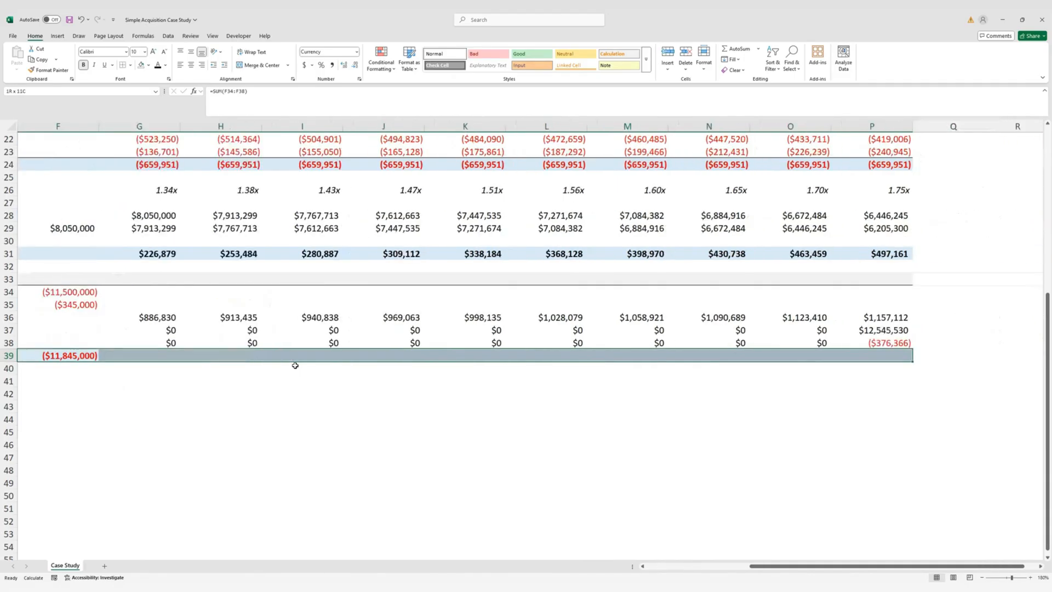
pyautogui.hotkey('ctrl', 'r')
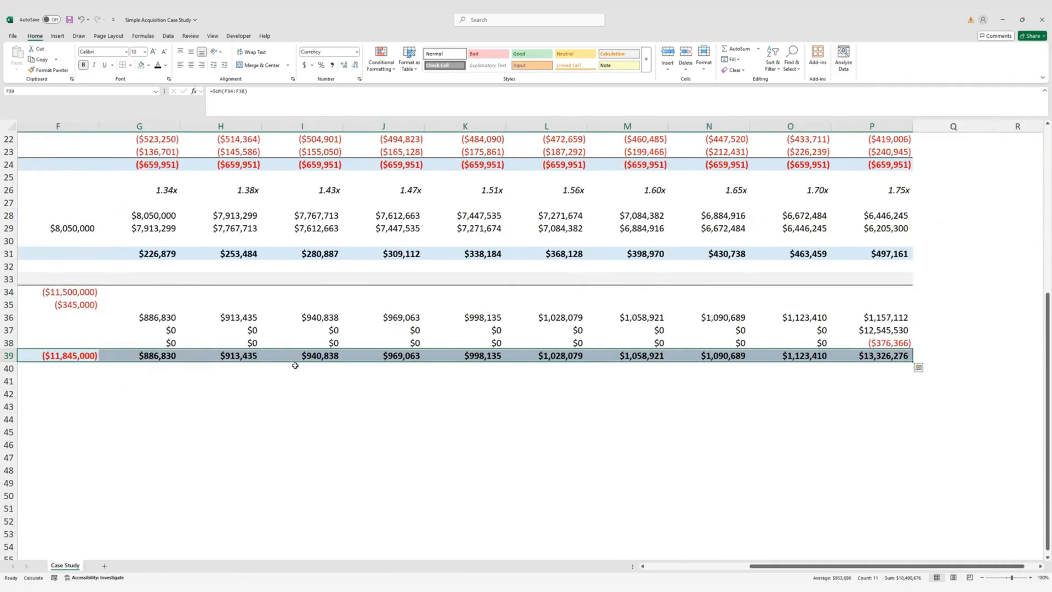
pyautogui.press('Left')
pyautogui.press('Left')
pyautogui.press('Left')
pyautogui.press('Left')
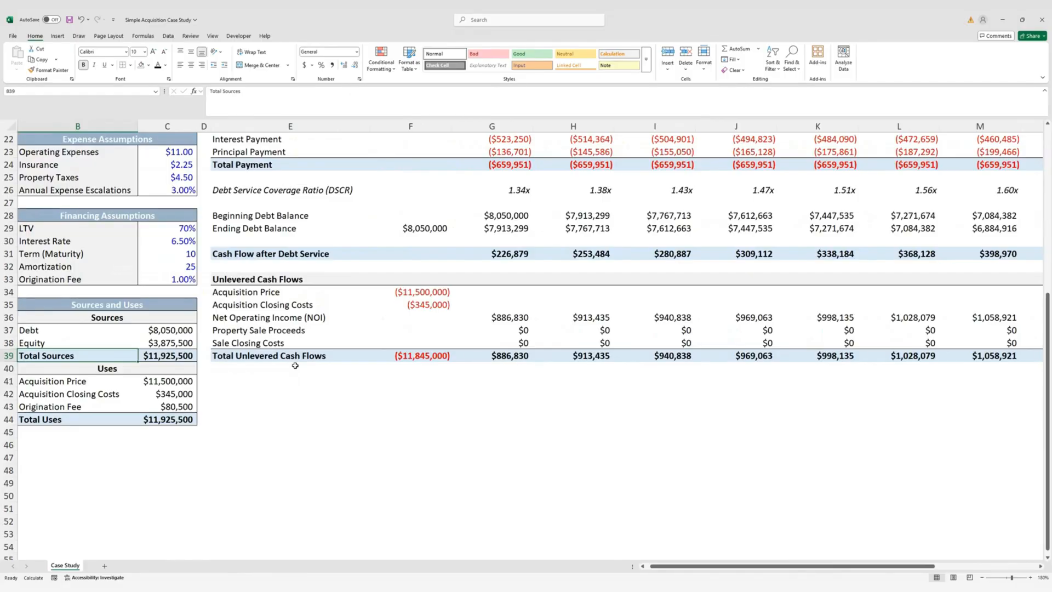
pyautogui.press('Left')
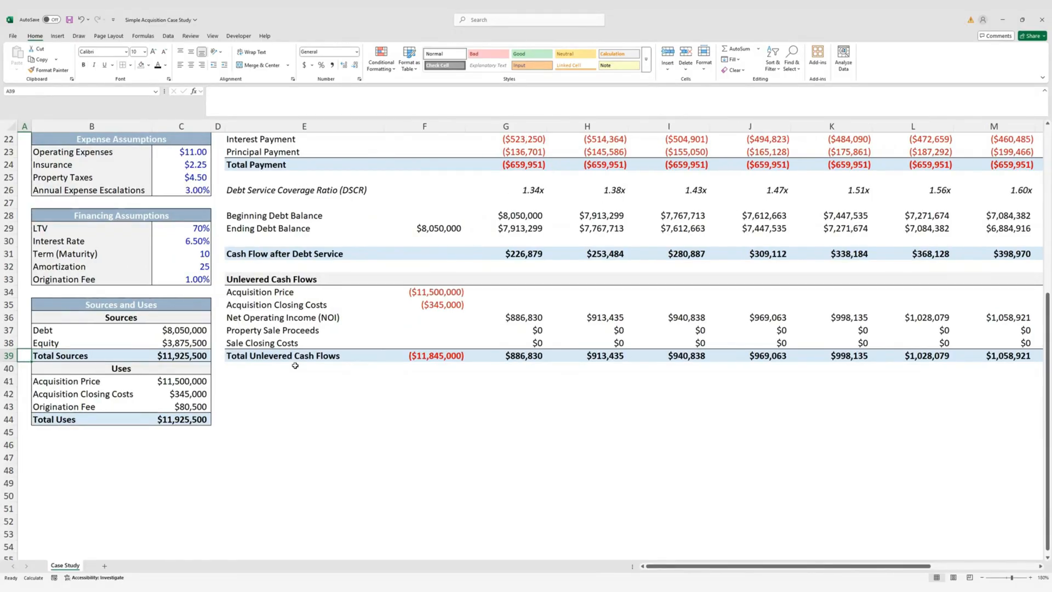
# Copy the Sources and Uses header style to E41 and title it 'Unlevered Returns'
pyautogui.press('Right')
pyautogui.press('Up')
pyautogui.press('Up')
pyautogui.press('Up')
pyautogui.press('Up')
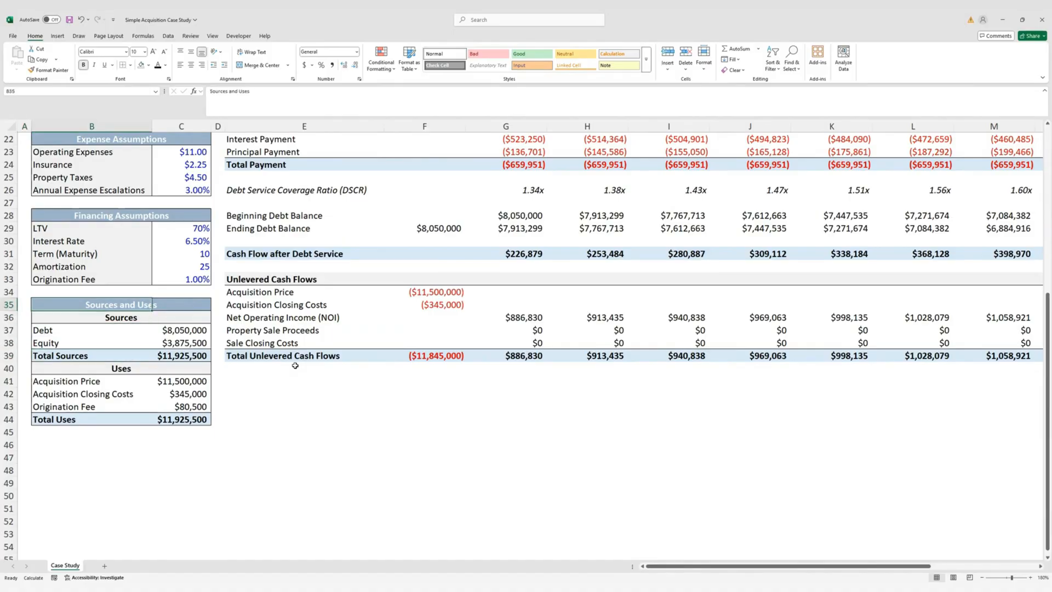
pyautogui.hotkey('shift', 'Right')
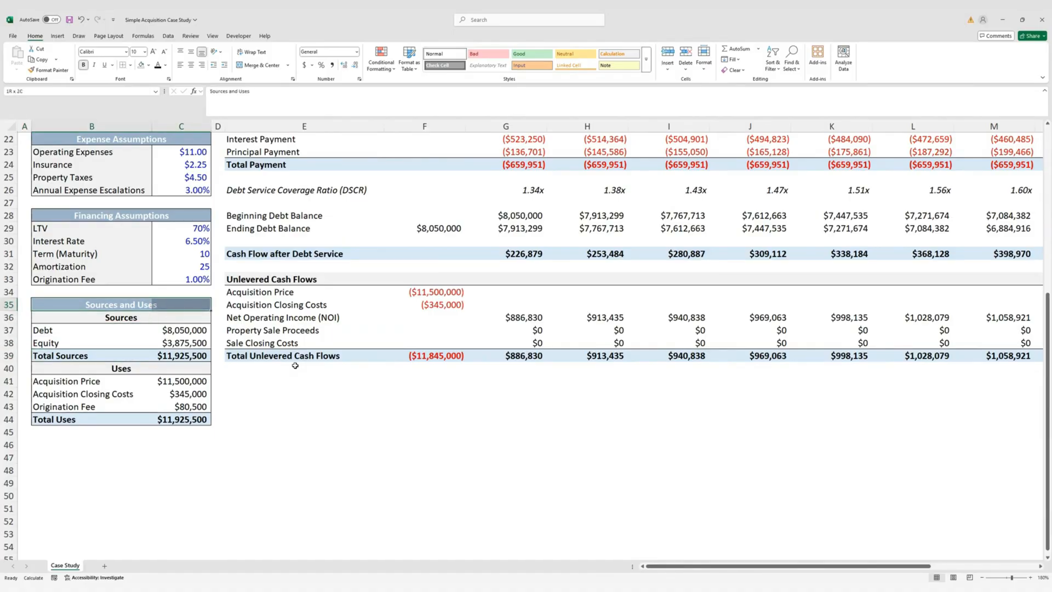
pyautogui.hotkey('ctrl', 'c')
pyautogui.press('Right')
pyautogui.press('Right')
pyautogui.press('Down')
pyautogui.press('Down')
pyautogui.press('Down')
pyautogui.press('Down')
pyautogui.press('Right')
pyautogui.press('Down')
pyautogui.press('Down')
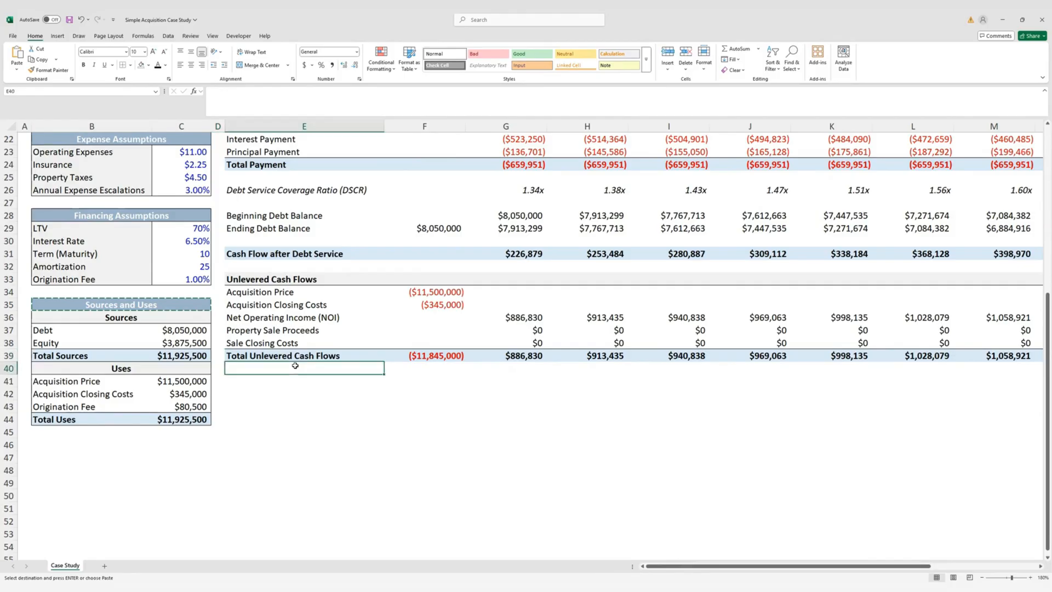
pyautogui.press('Return')
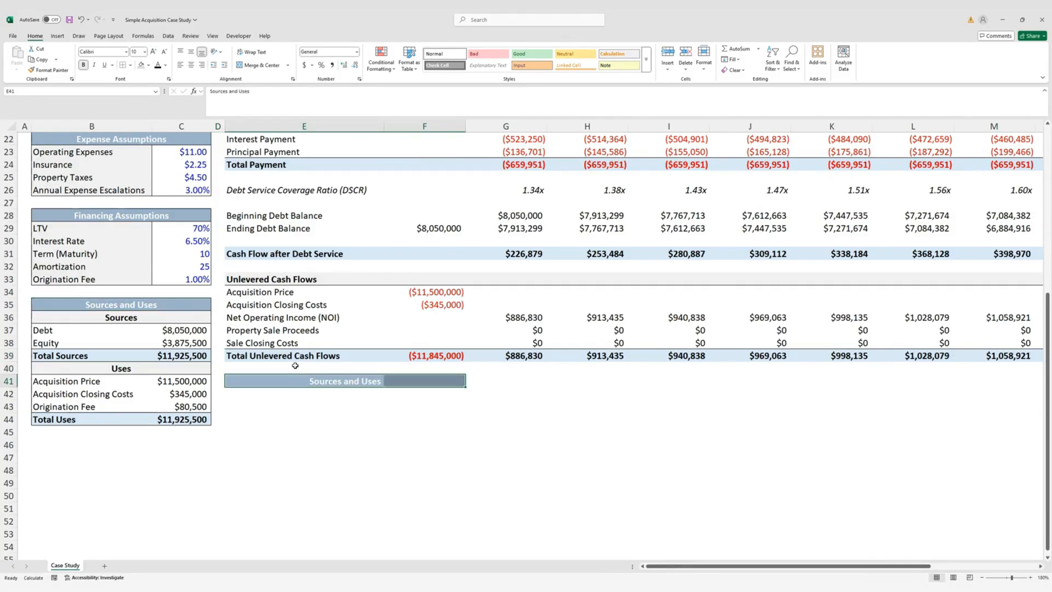
pyautogui.write('U')
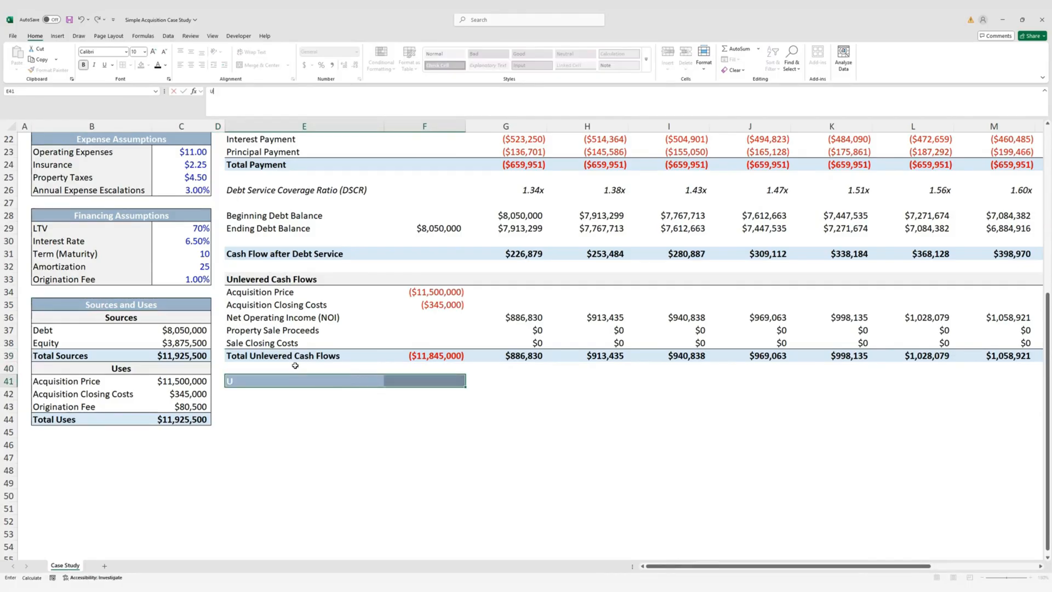
pyautogui.write('nlevered Returns')
pyautogui.press('Return')
# Enter the labels IRR, EM and Profit in E42:E44 beneath the header
pyautogui.press('Left')
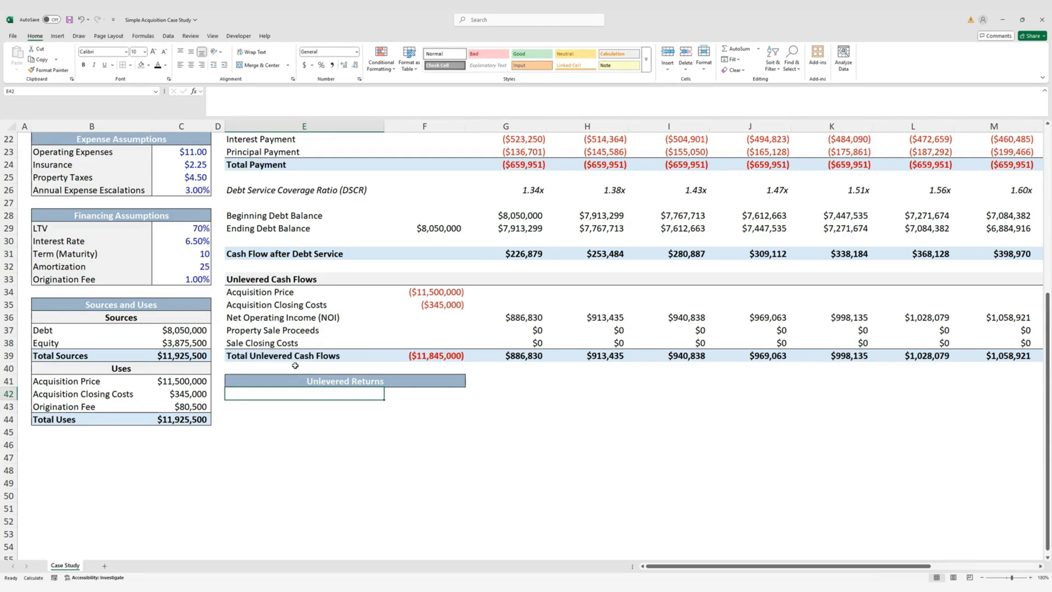
pyautogui.write('IRR')
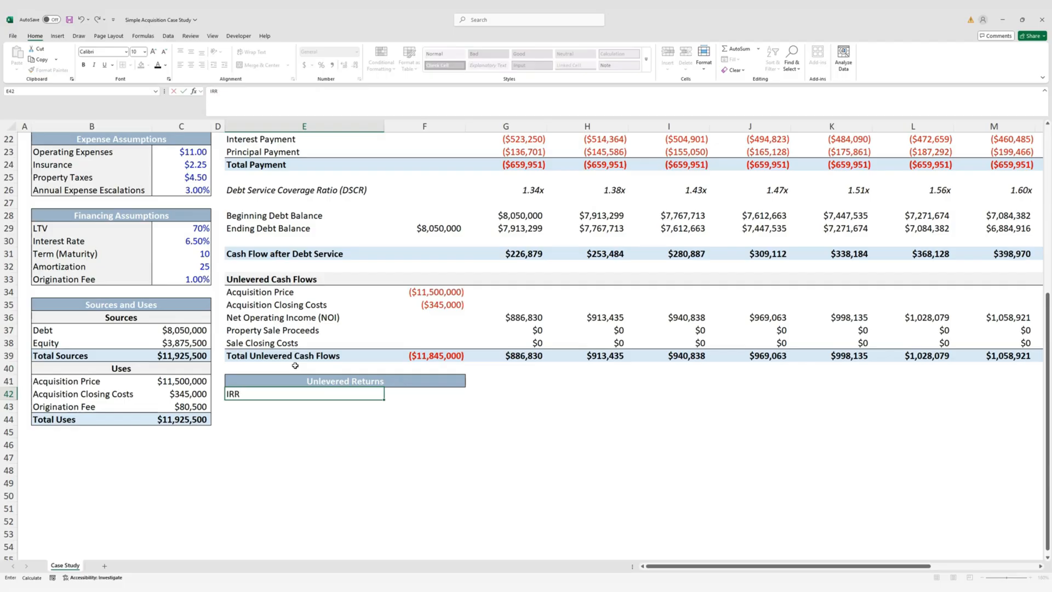
pyautogui.press('Return')
pyautogui.write('EM')
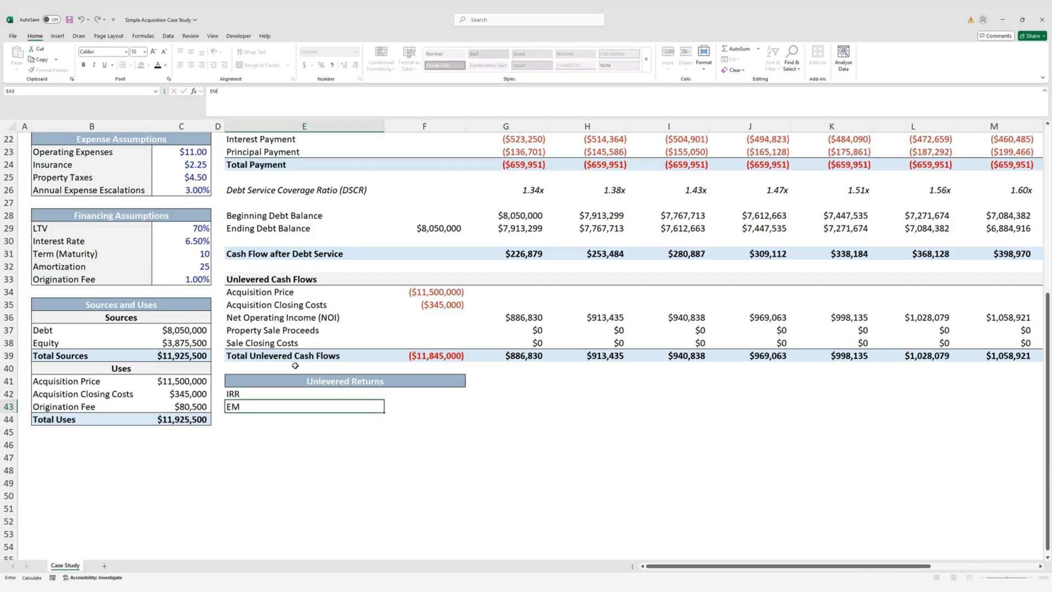
pyautogui.hotkey('ctrl', 'Return')
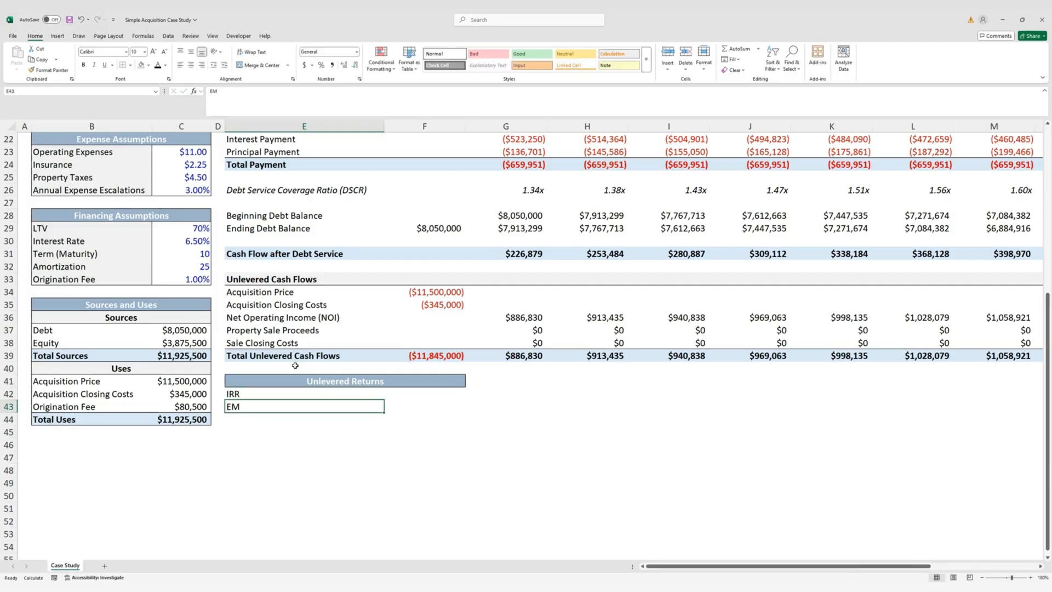
pyautogui.press('Down')
pyautogui.write('Pro')
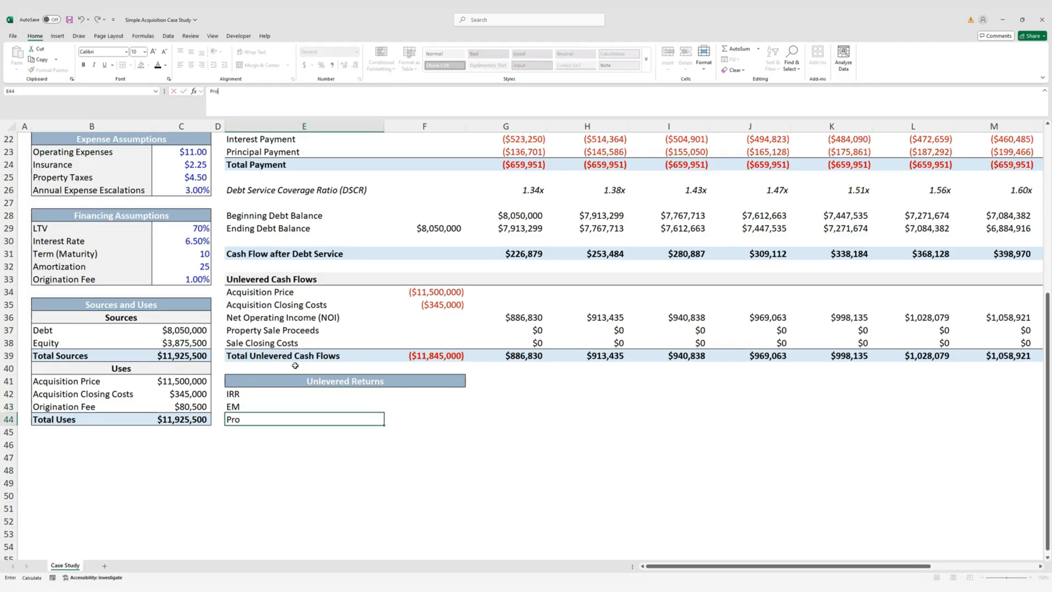
pyautogui.write('fit')
pyautogui.hotkey('ctrl', 'Return')
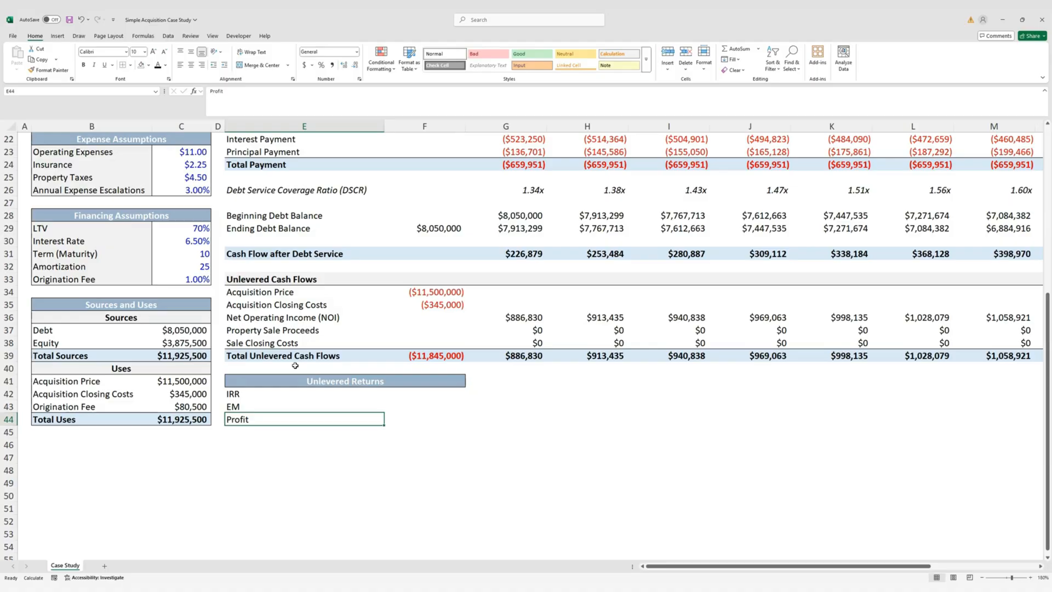
pyautogui.press('Up')
pyautogui.press('Up')
pyautogui.hotkey('shift', 'Right')
pyautogui.hotkey('shift', 'Down')
pyautogui.hotkey('shift', 'Down')
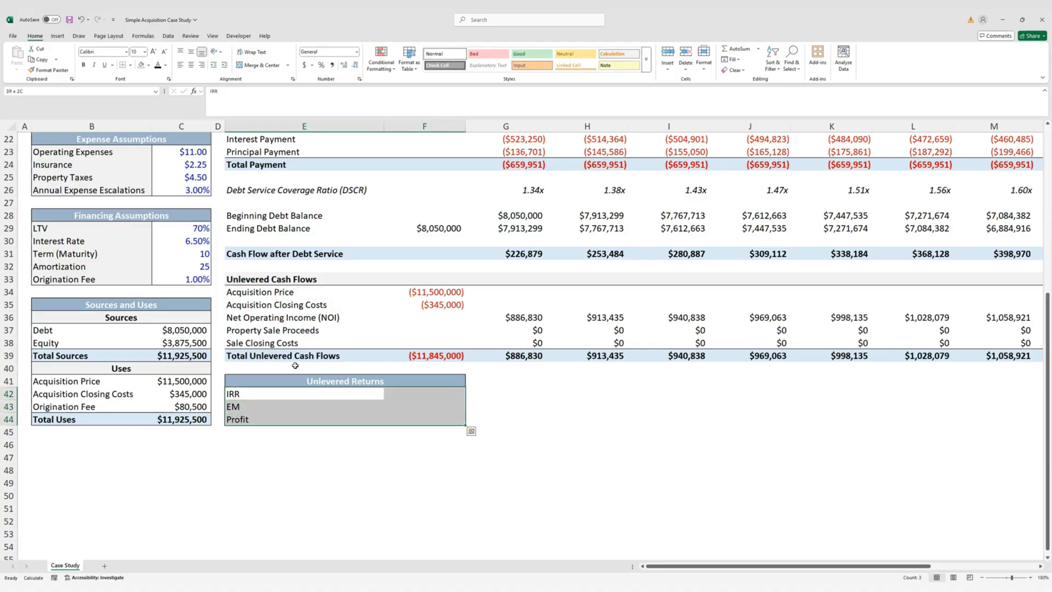
# Fill the labels E42:E44 light grey and the value cells F42:F44 light blue
pyautogui.hotkey('shift', 'Left')
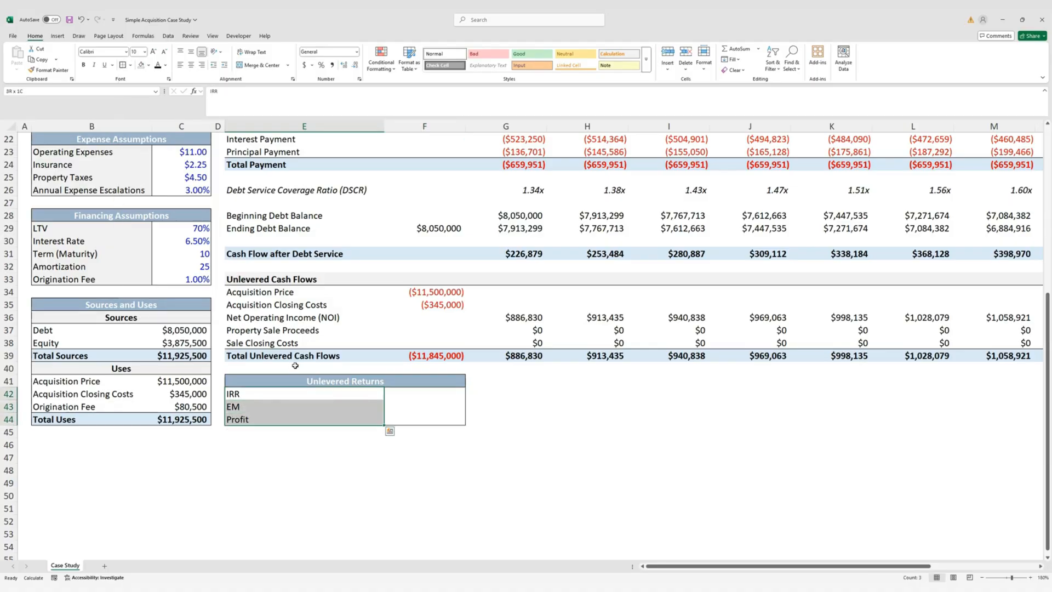
pyautogui.press('alt')
pyautogui.press('Escape')
pyautogui.press('alt')
pyautogui.press('h')
pyautogui.press('h')
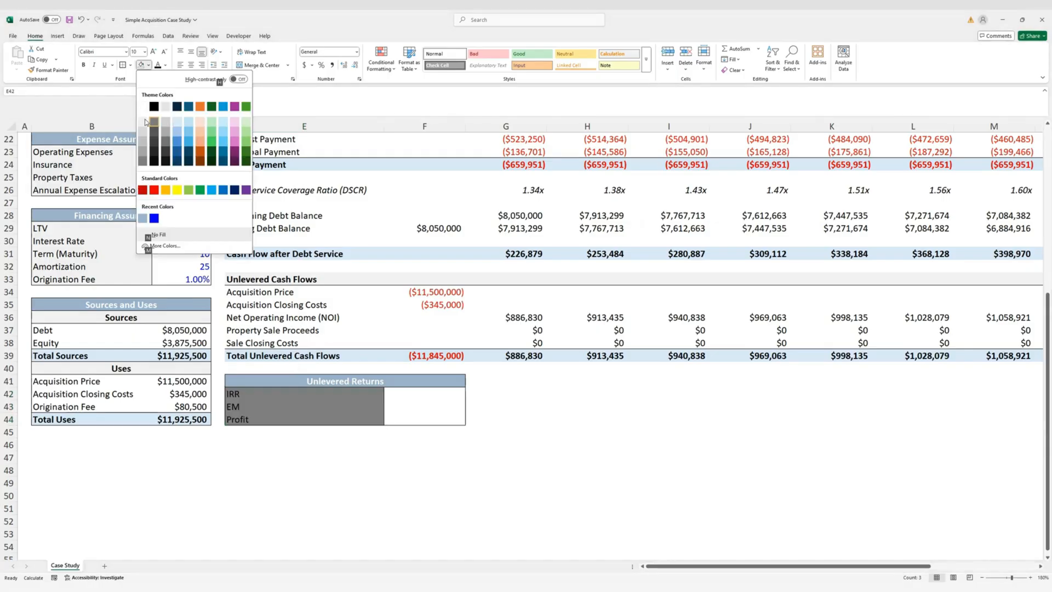
pyautogui.click(143, 122)
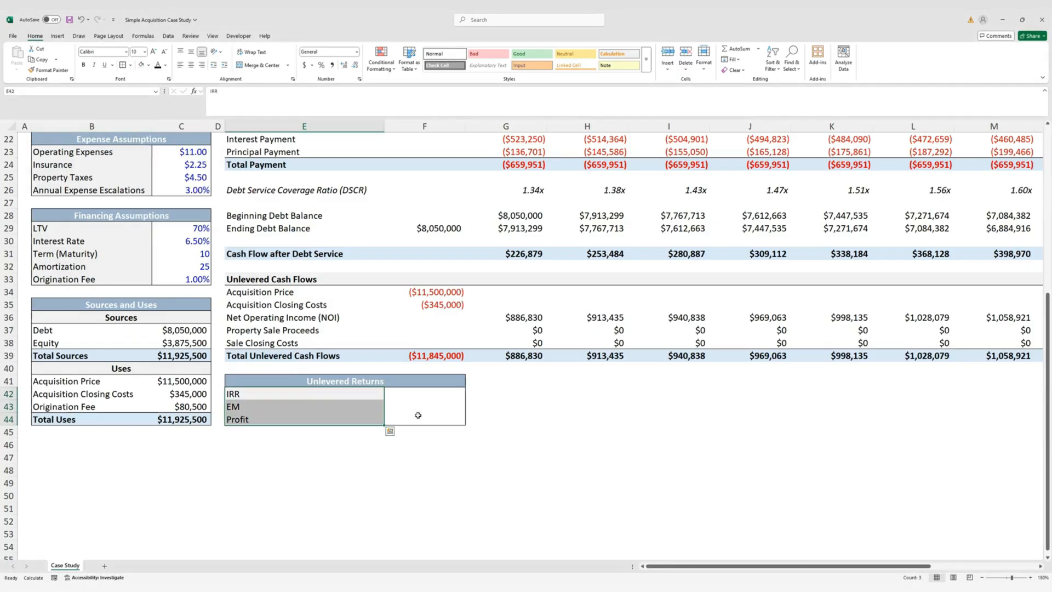
pyautogui.moveTo(419, 400); pyautogui.dragTo(419, 417)
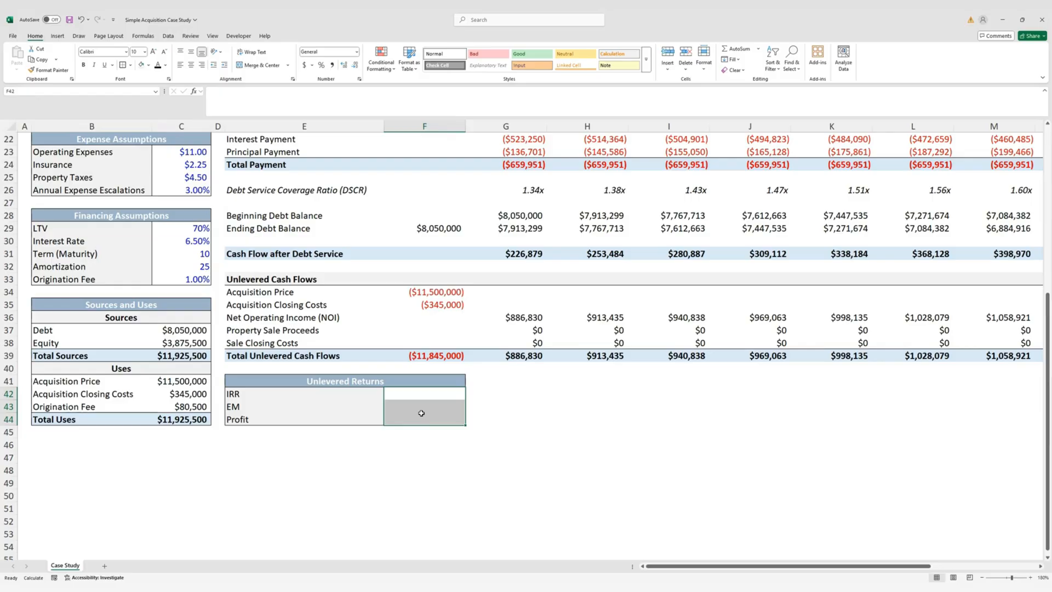
pyautogui.press('alt')
pyautogui.press('h')
pyautogui.press('h')
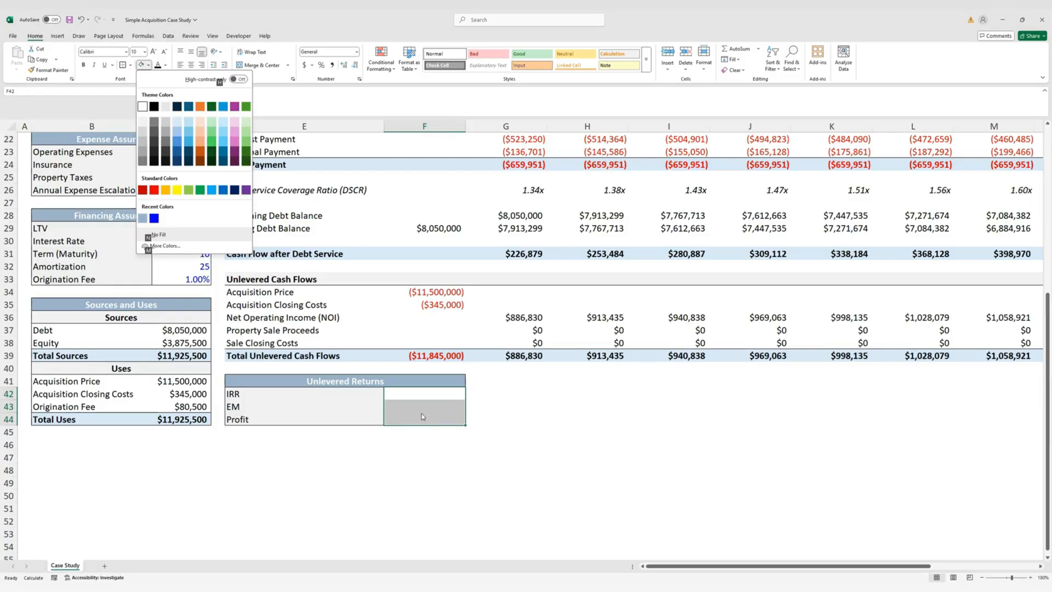
pyautogui.click(184, 129)
# Make the IRR, EM and Profit block E42:F44 bold
pyautogui.moveTo(263, 393); pyautogui.dragTo(393, 417)
pyautogui.hotkey('ctrl', 'b')
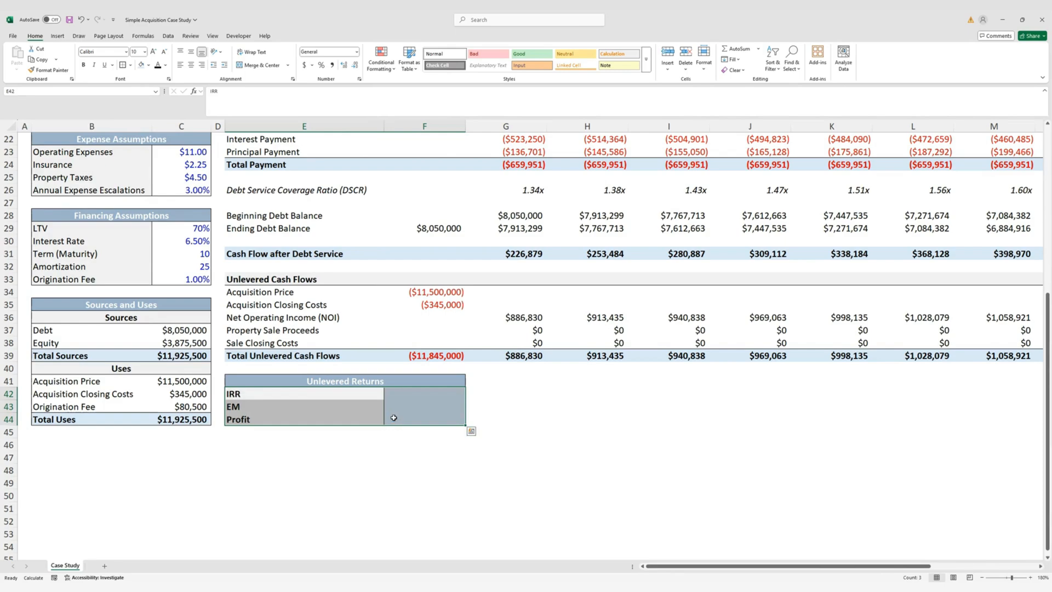
pyautogui.click(420, 394)
# Calculate the unlevered IRR in F42 with =IRR(F39:P39)
pyautogui.scroll(3, 539, 444)
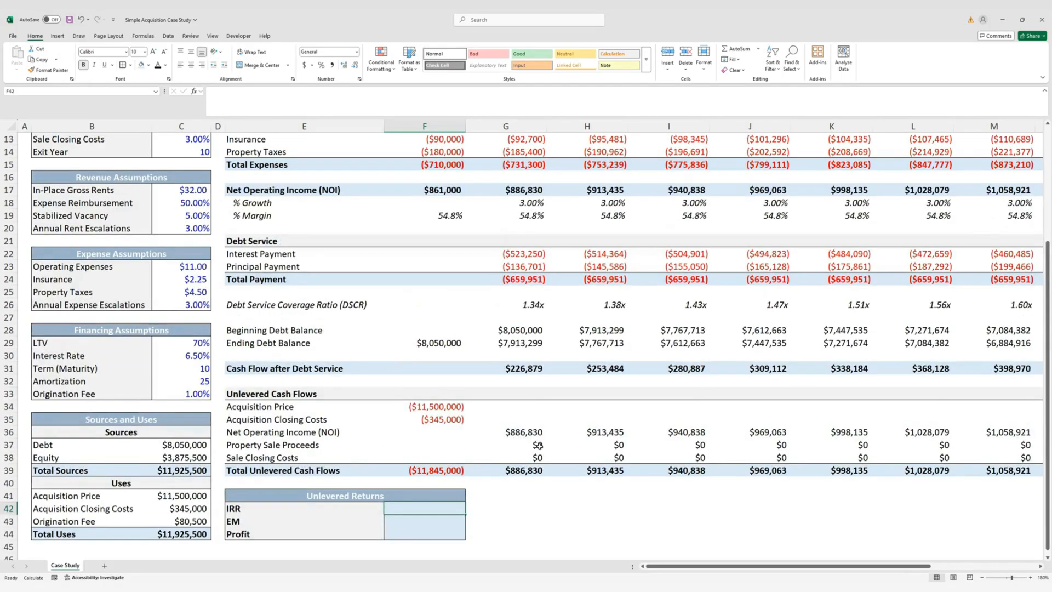
pyautogui.write('=irr')
pyautogui.press('Tab')
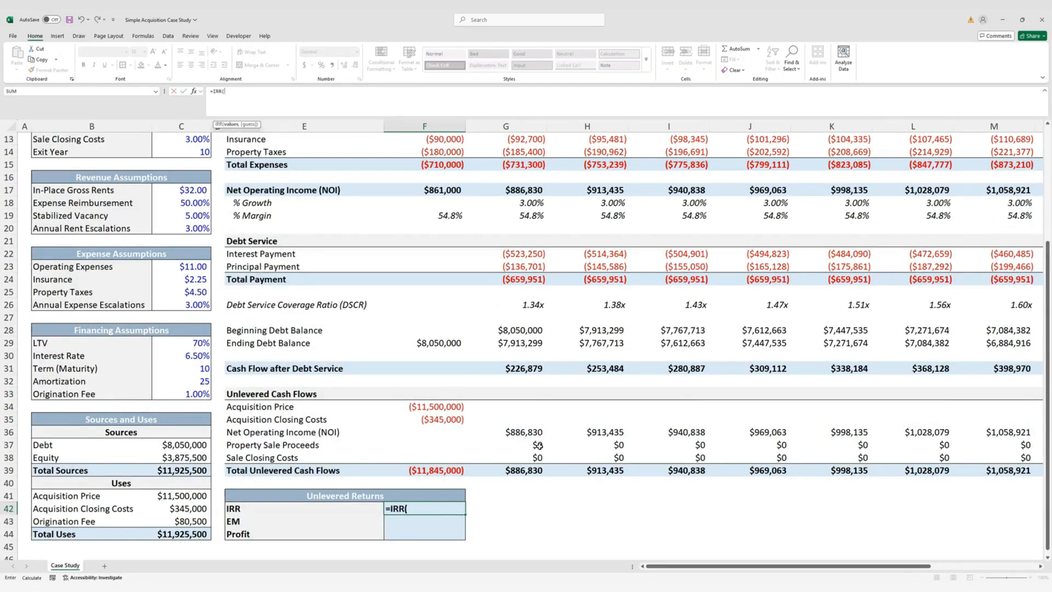
pyautogui.press('Up')
pyautogui.press('Up')
pyautogui.press('Up')
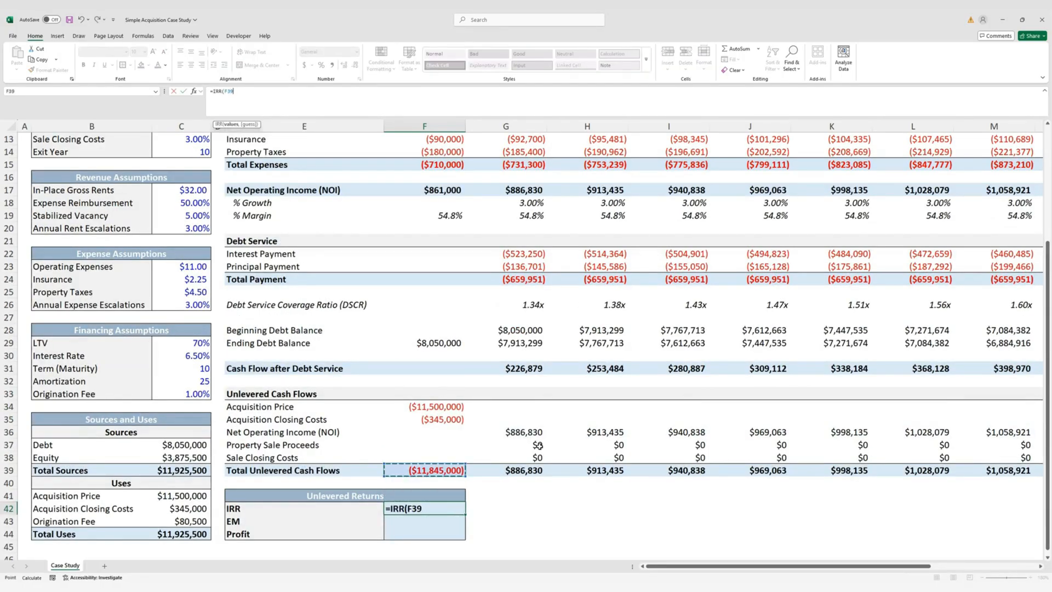
pyautogui.hotkey('ctrl', 'shift', 'Right')
pyautogui.hotkey('ctrl', 'Return')
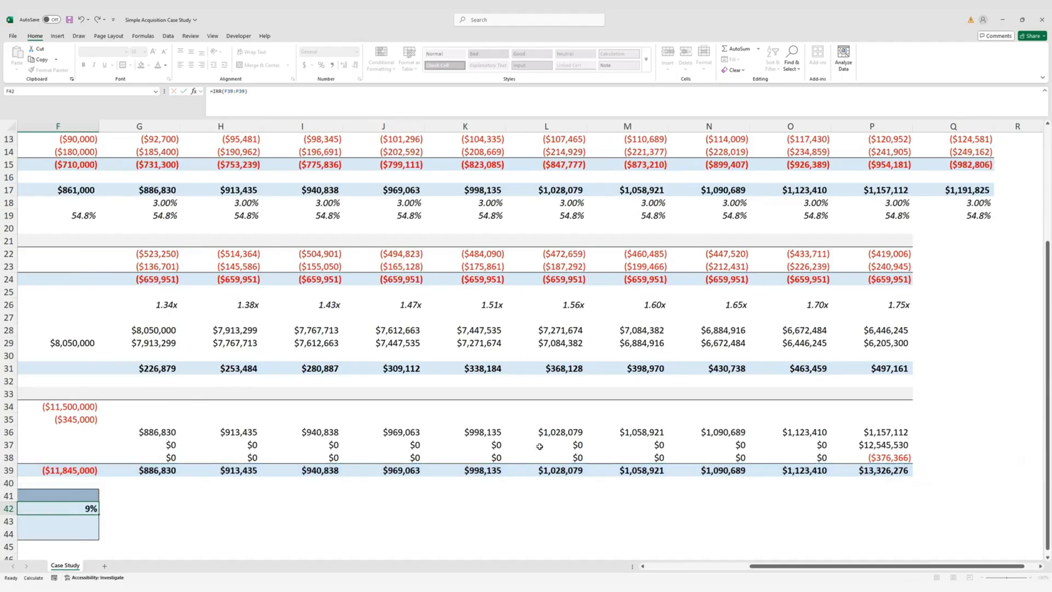
# Show the IRR to two decimals as 8.60% and start =SUMIF( in F43
pyautogui.press('Home')
pyautogui.press('Right')
pyautogui.press('Right')
pyautogui.press('Right')
pyautogui.press('Right')
pyautogui.press('Right')
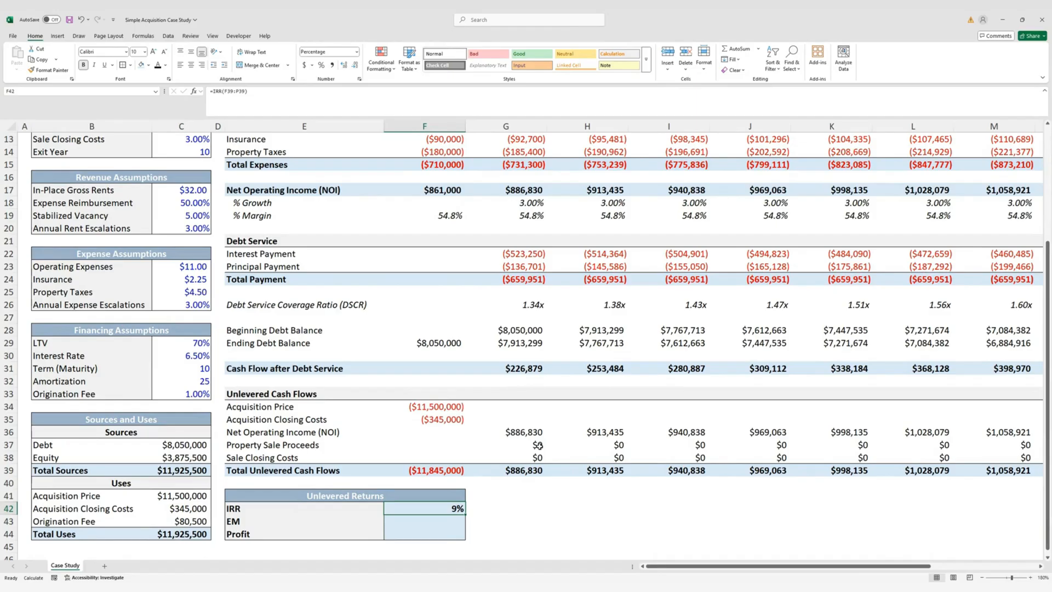
pyautogui.hotkey('alt', 'h')
pyautogui.press('0')
pyautogui.press('alt')
pyautogui.press('h')
pyautogui.press('0')
pyautogui.press('Down')
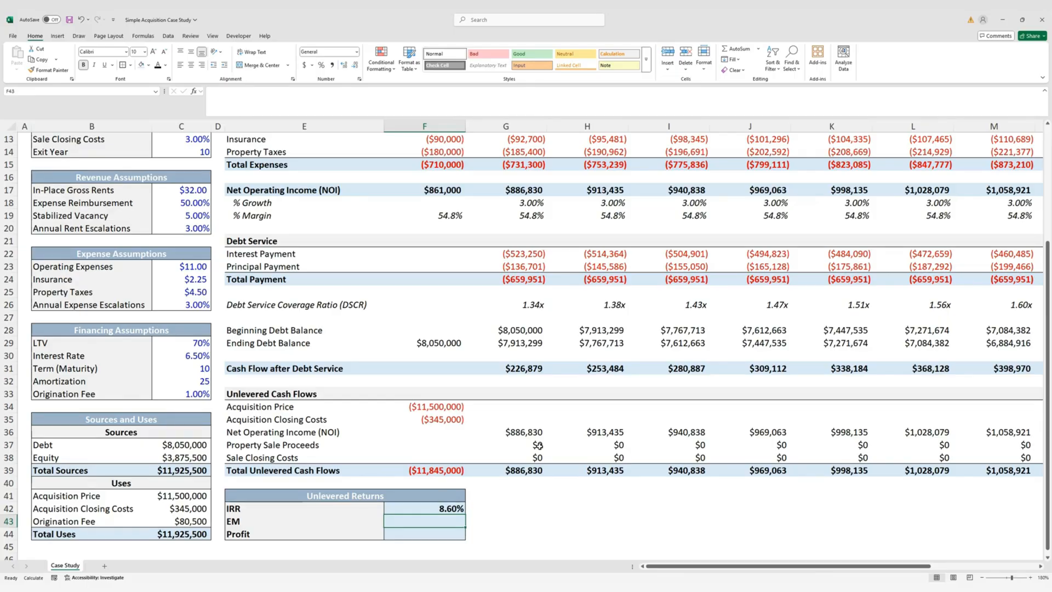
pyautogui.write('=SUMIF(')
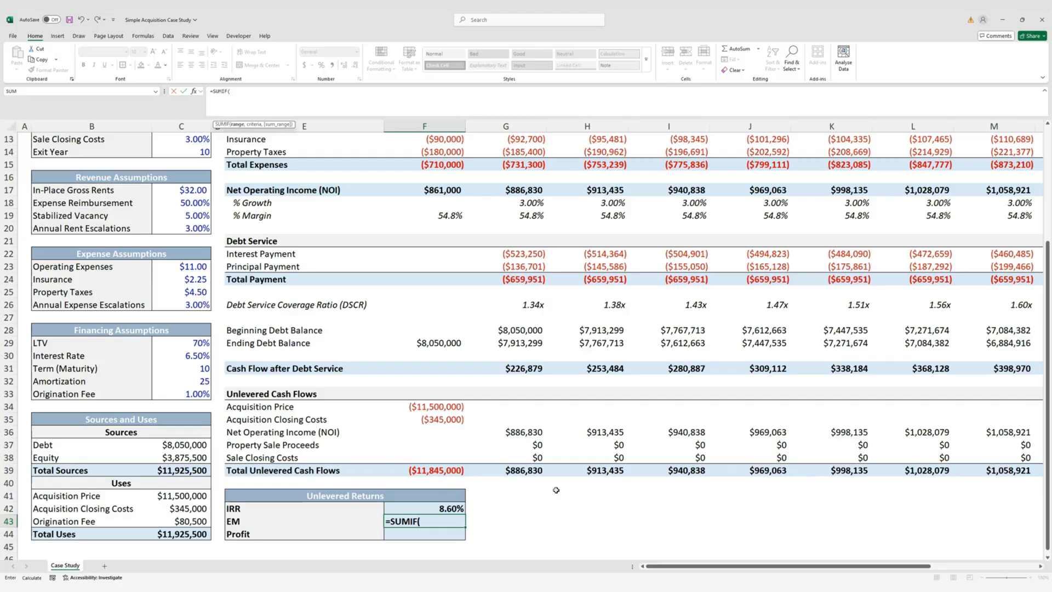
# Complete F43 as =SUMIF(F39:P39,">0")/-SUMIF(F39:P39,"<0"), giving an equity multiple of 1.89
pyautogui.press('Up')
pyautogui.press('Up')
pyautogui.press('Up')
pyautogui.press('Up')
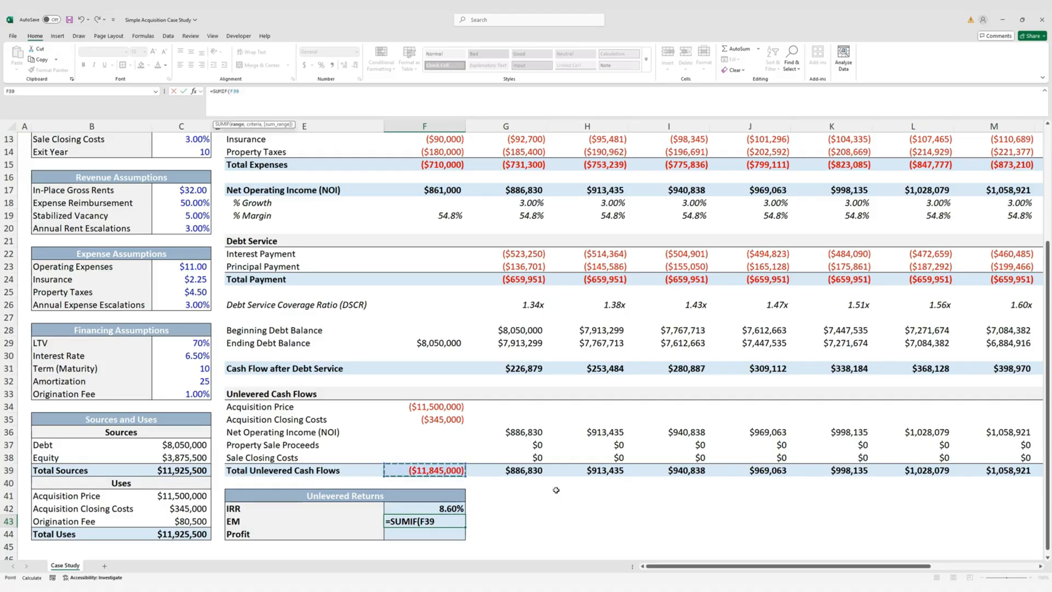
pyautogui.hotkey('ctrl', 'shift', 'Right')
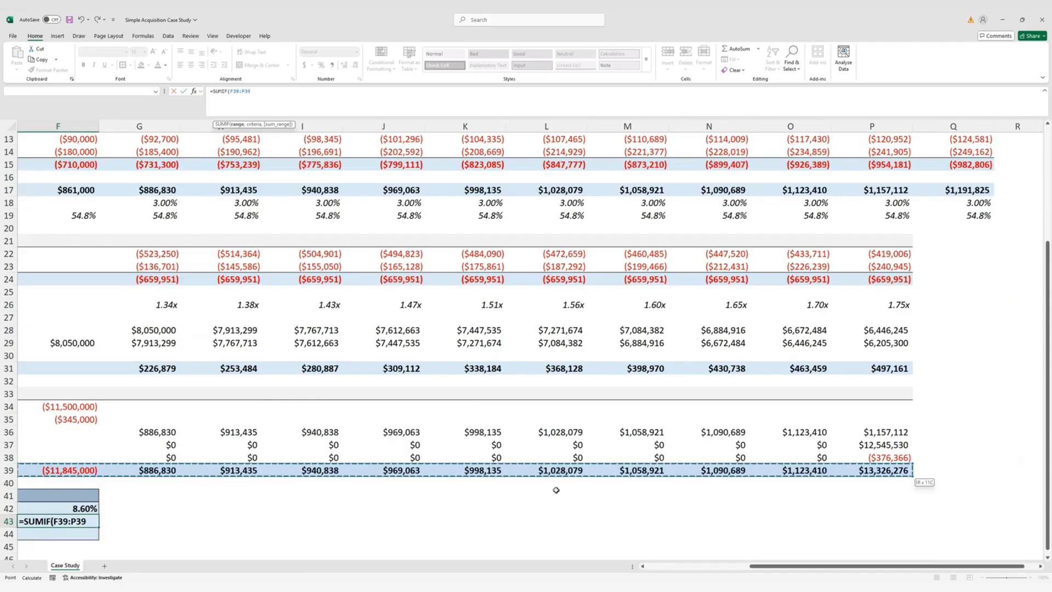
pyautogui.write(',')
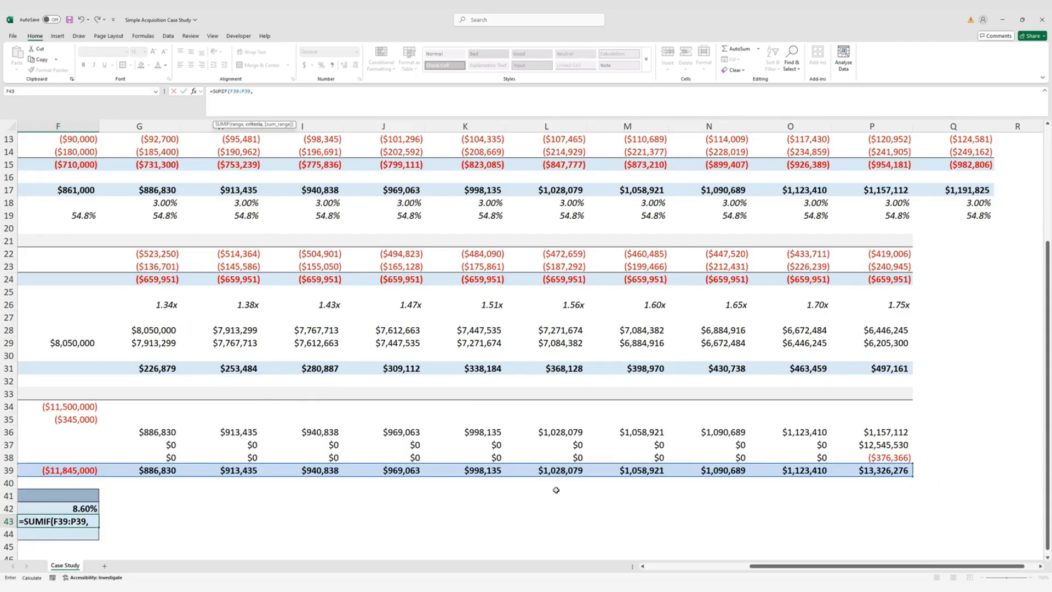
pyautogui.write('">0")')
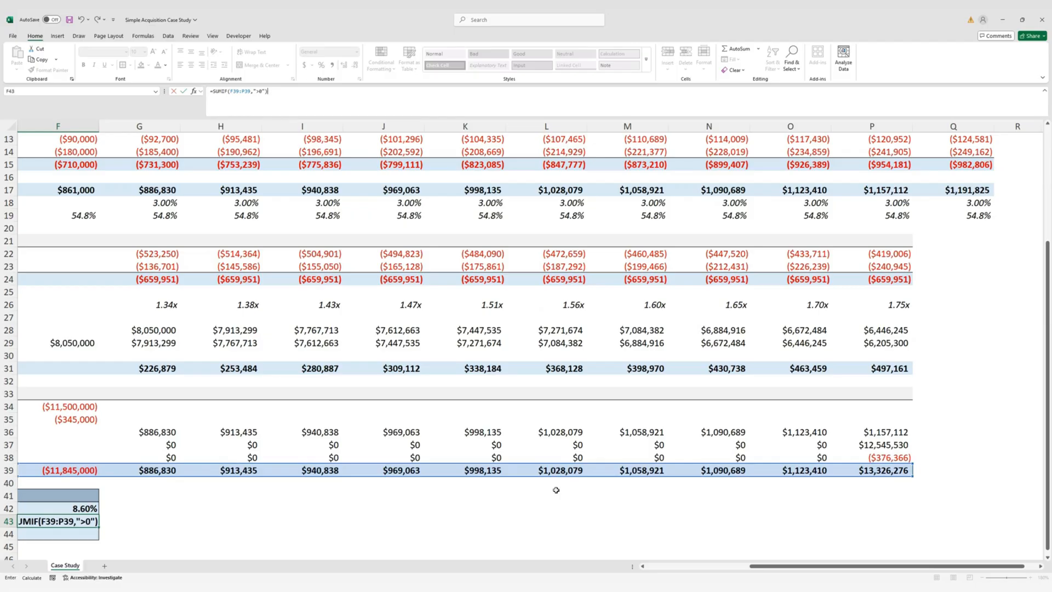
pyautogui.write('/')
pyautogui.write('-')
pyautogui.write('SUMIF(')
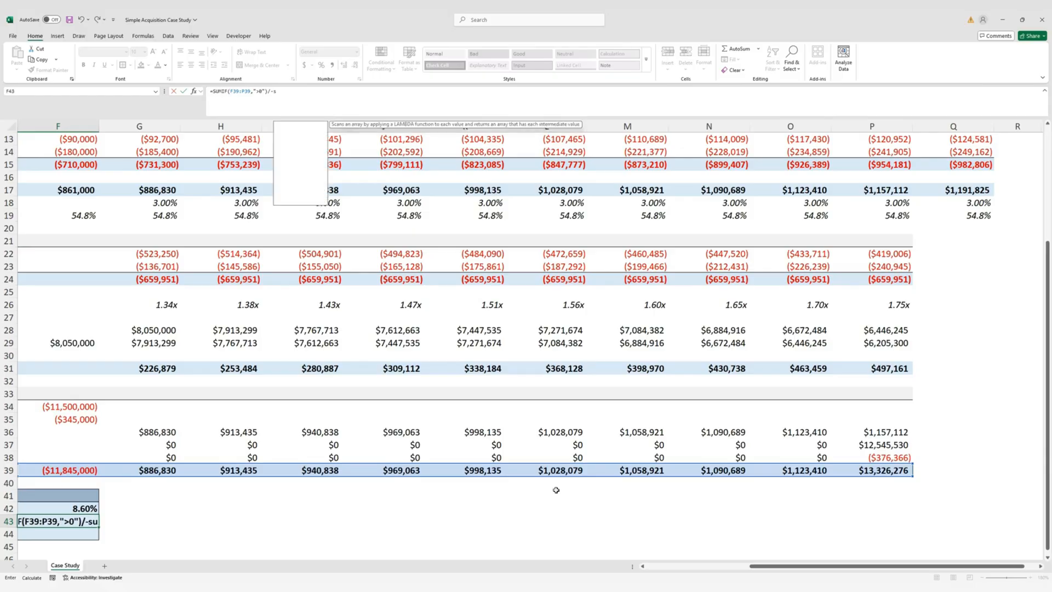
pyautogui.press('Left')
pyautogui.press('Left')
pyautogui.press('Right')
pyautogui.press('Right')
pyautogui.press('Up')
pyautogui.press('Up')
pyautogui.press('Up')
pyautogui.press('Up')
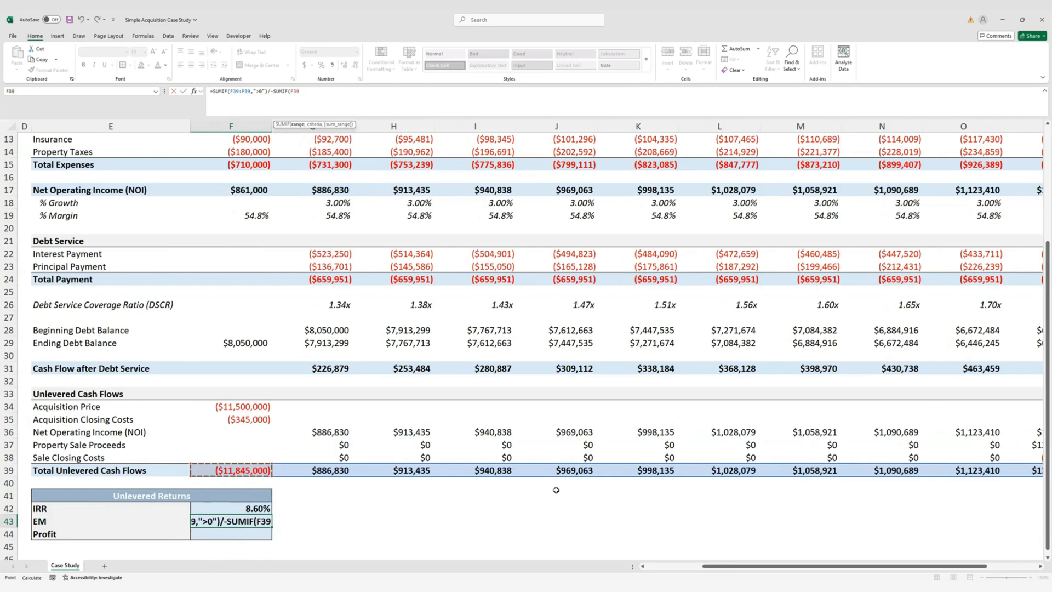
pyautogui.hotkey('ctrl', 'shift', 'Right')
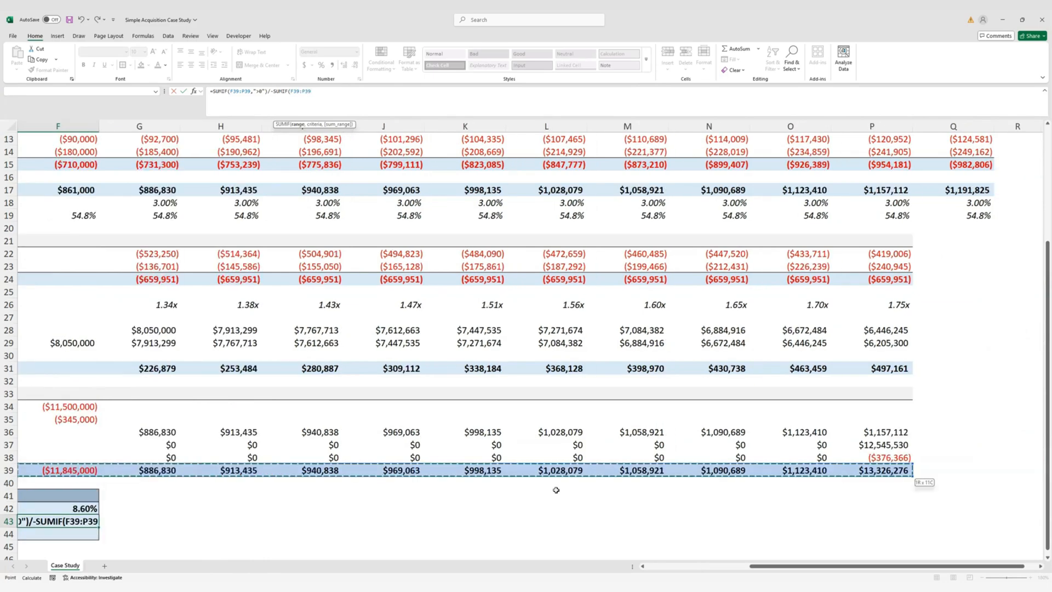
pyautogui.write(',')
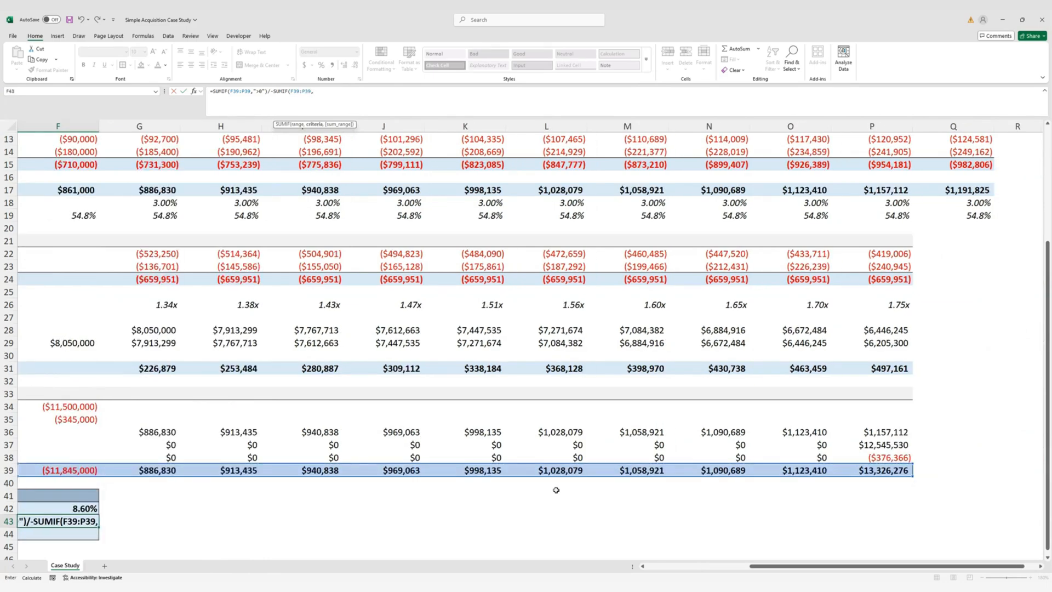
pyautogui.write('"<0")')
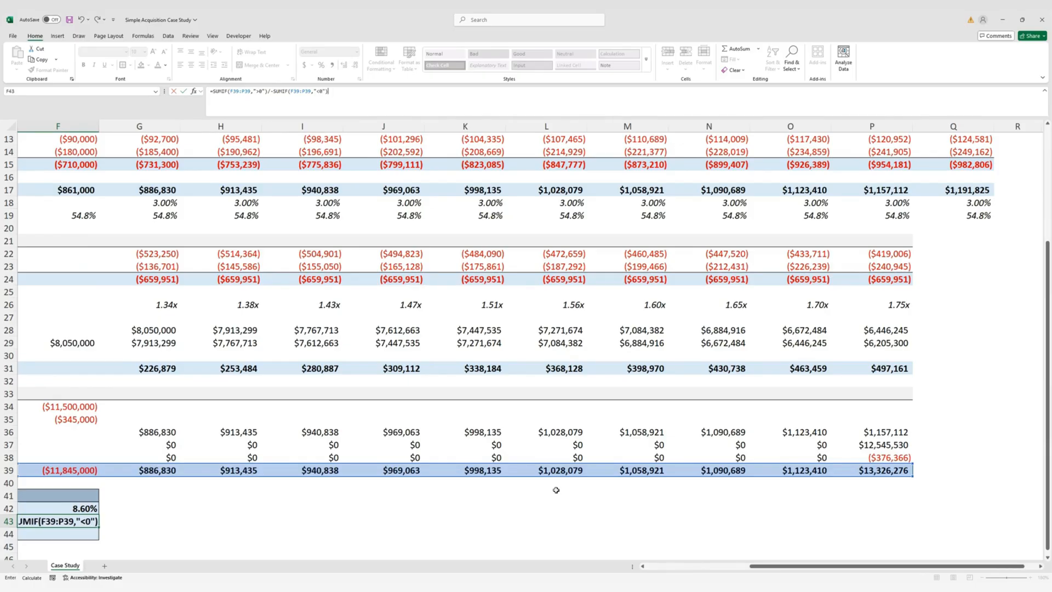
pyautogui.press('Left')
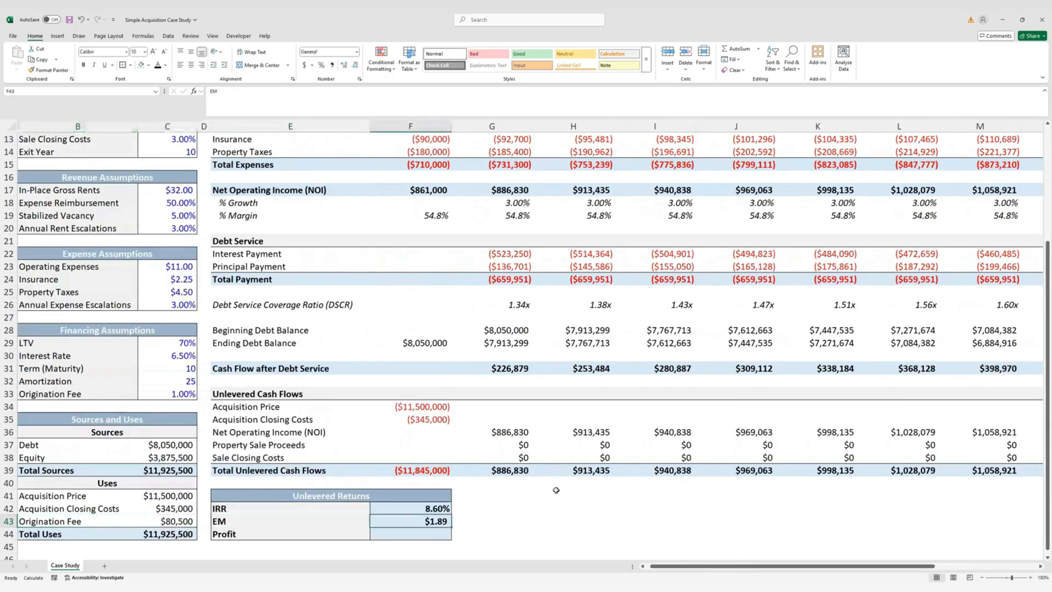
pyautogui.press('Right')
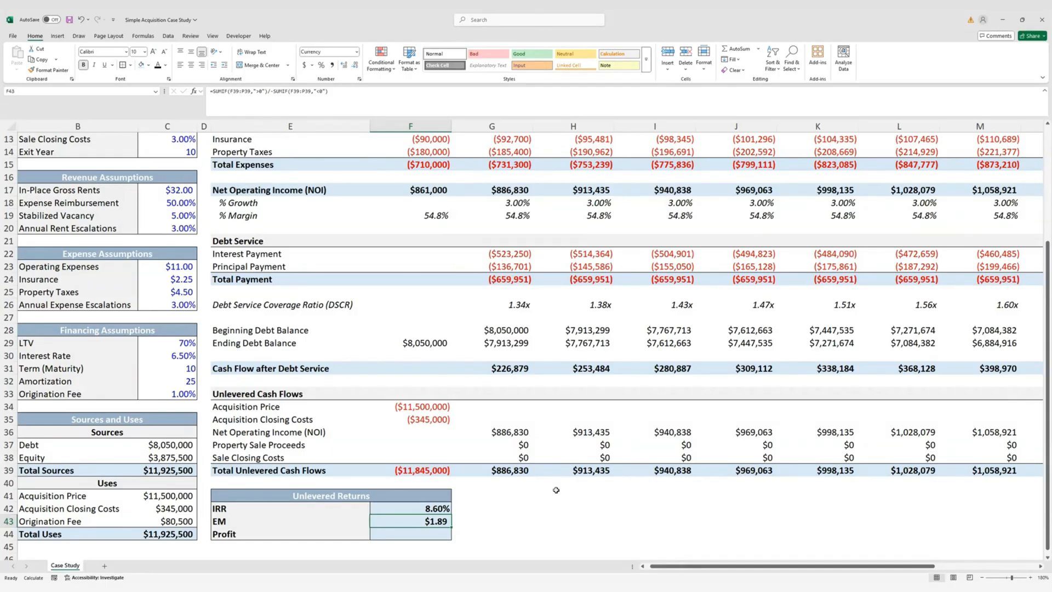
# Give the EM cell F43 a custom 0.00x number format so it reads 1.89x
pyautogui.hotkey('ctrl', '1')
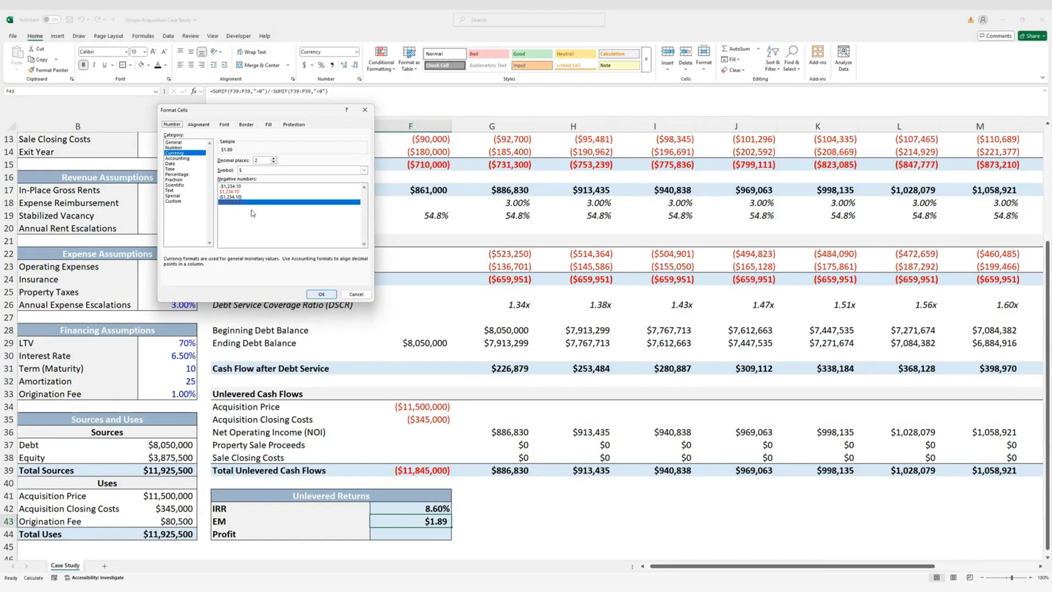
pyautogui.click(189, 201)
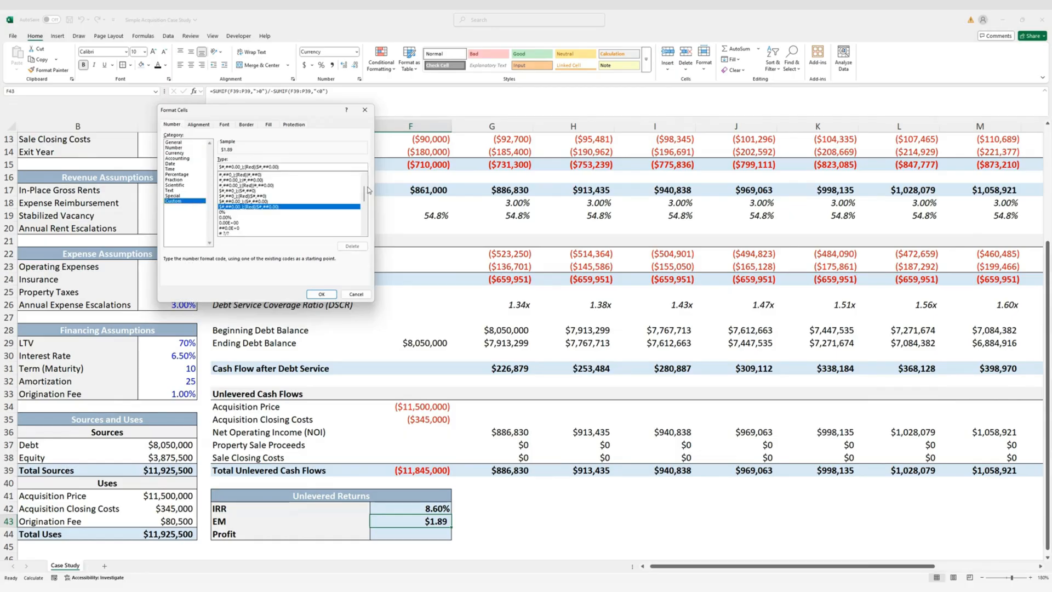
pyautogui.moveTo(366, 197); pyautogui.dragTo(365, 177)
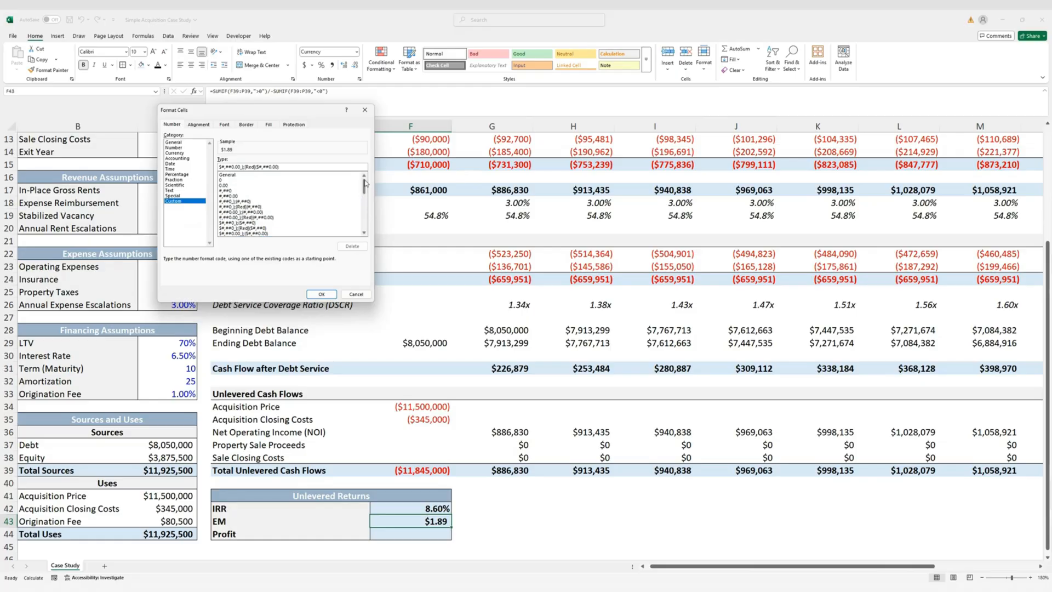
pyautogui.click(255, 185)
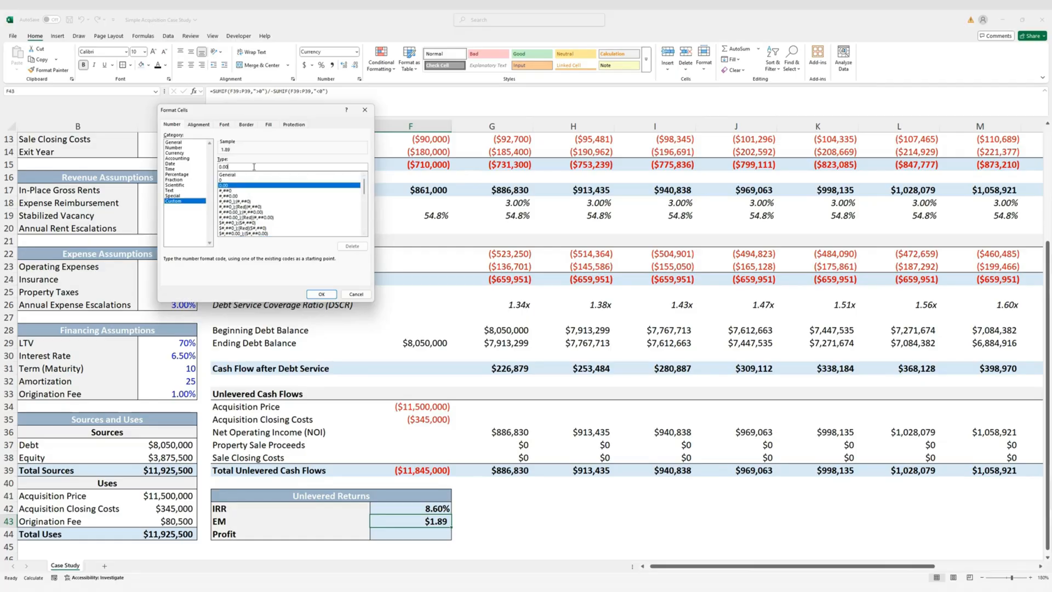
pyautogui.write('"x')
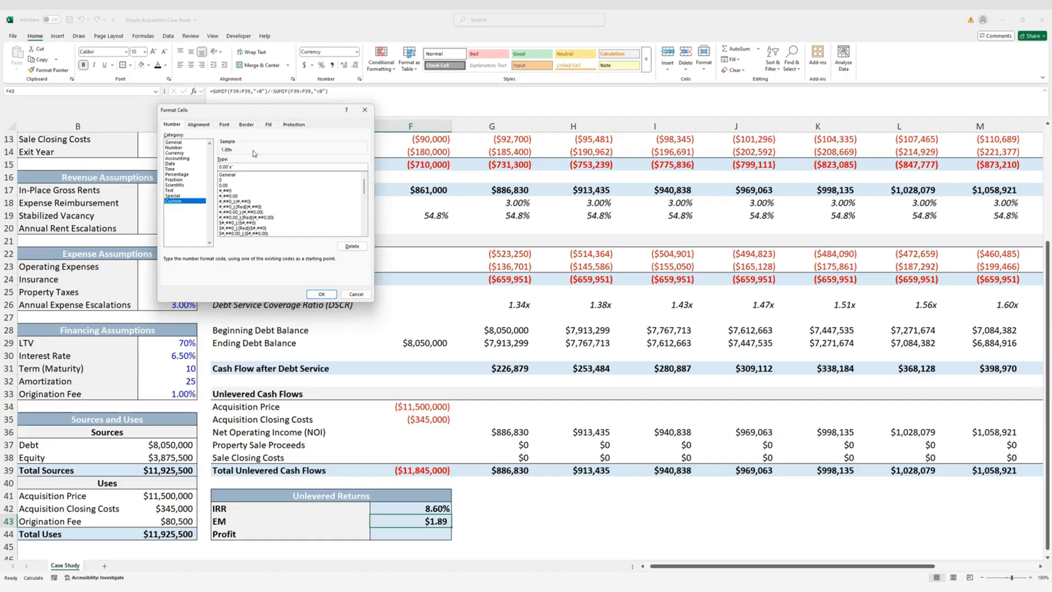
pyautogui.click(326, 295)
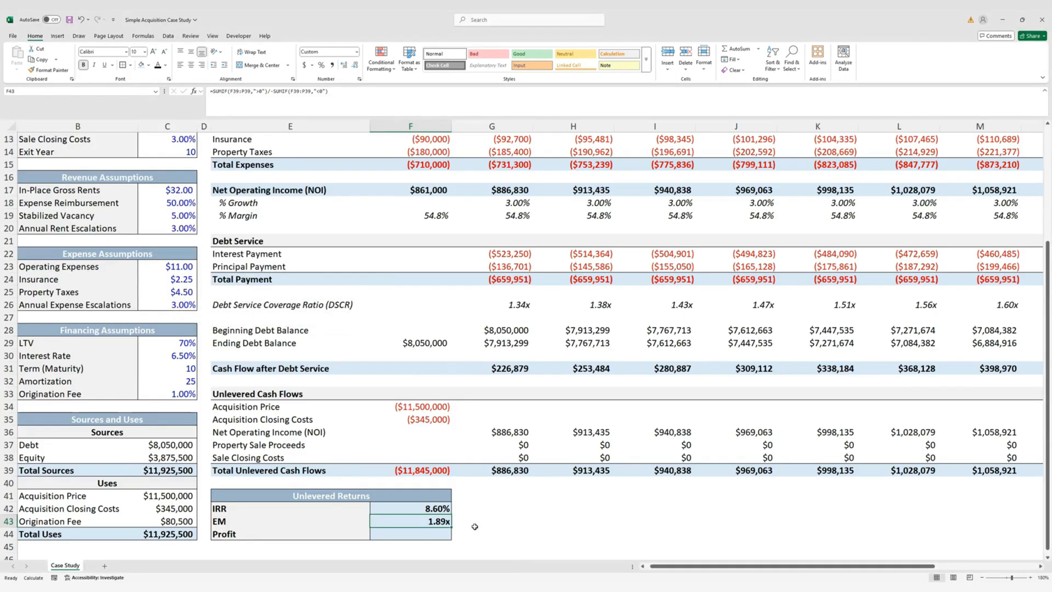
pyautogui.scroll(-1, 437, 512)
# Enter =SUM(F39:P39) in F44 so unlevered Profit shows $10,490,676
pyautogui.press('Down')
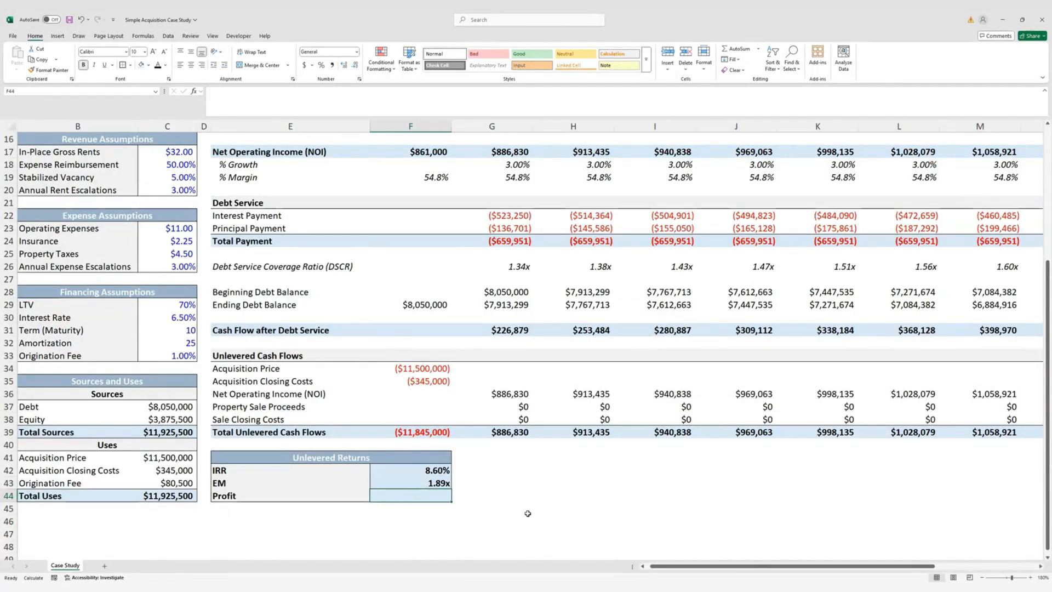
pyautogui.write('=SUM(')
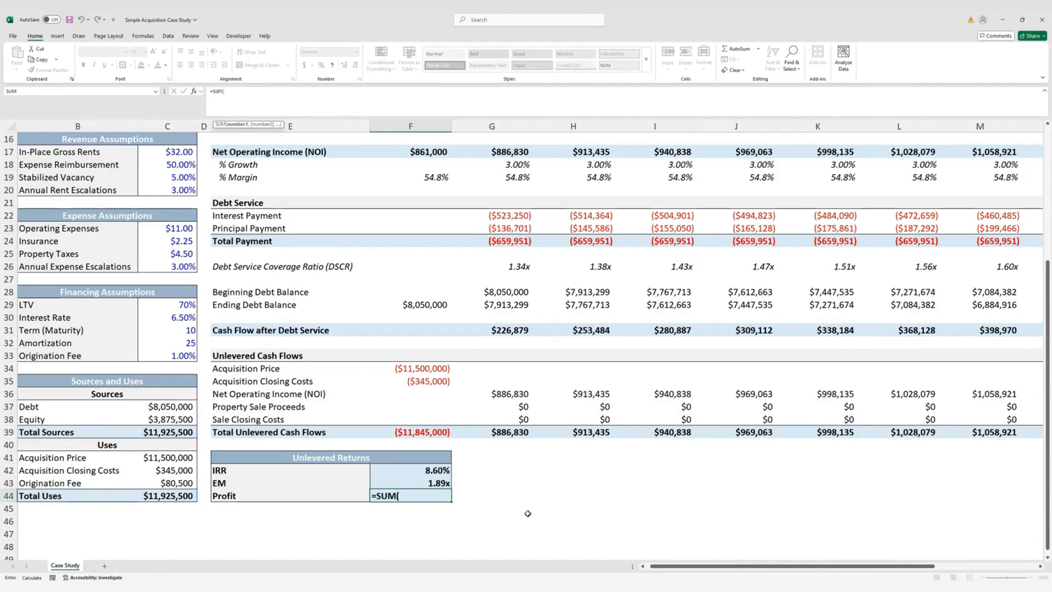
pyautogui.press('Up')
pyautogui.press('Up')
pyautogui.press('Up')
pyautogui.press('Up')
pyautogui.press('Up')
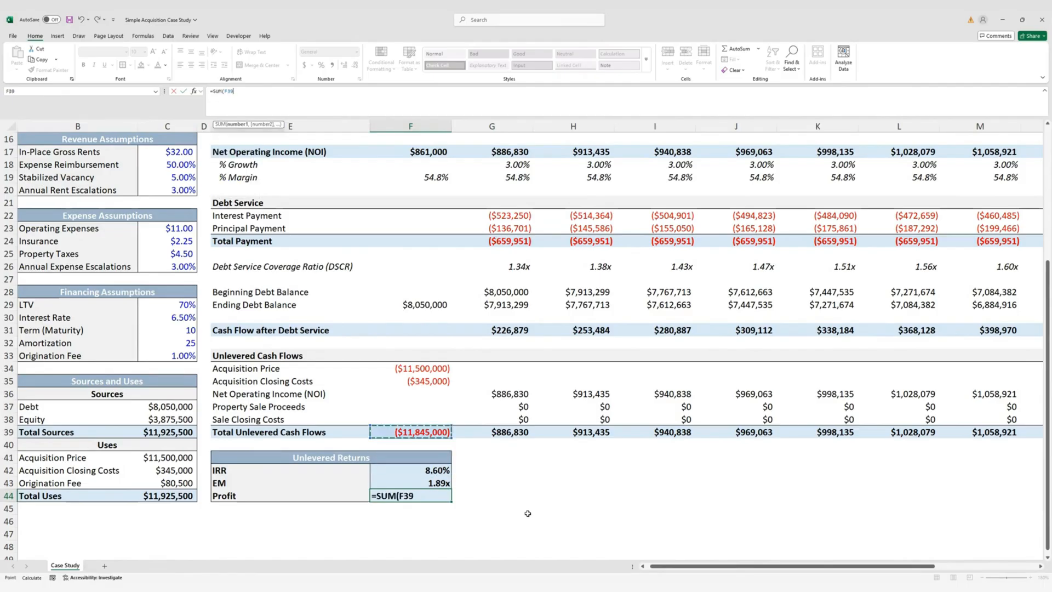
pyautogui.hotkey('ctrl', 'shift', 'Right')
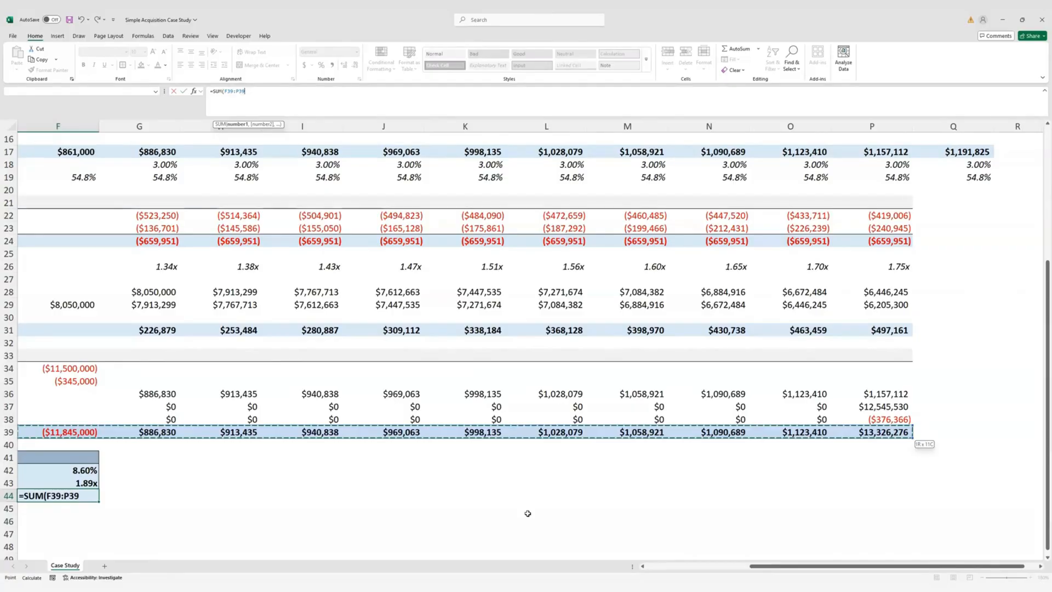
pyautogui.hotkey('ctrl', 'Return')
pyautogui.press('Home')
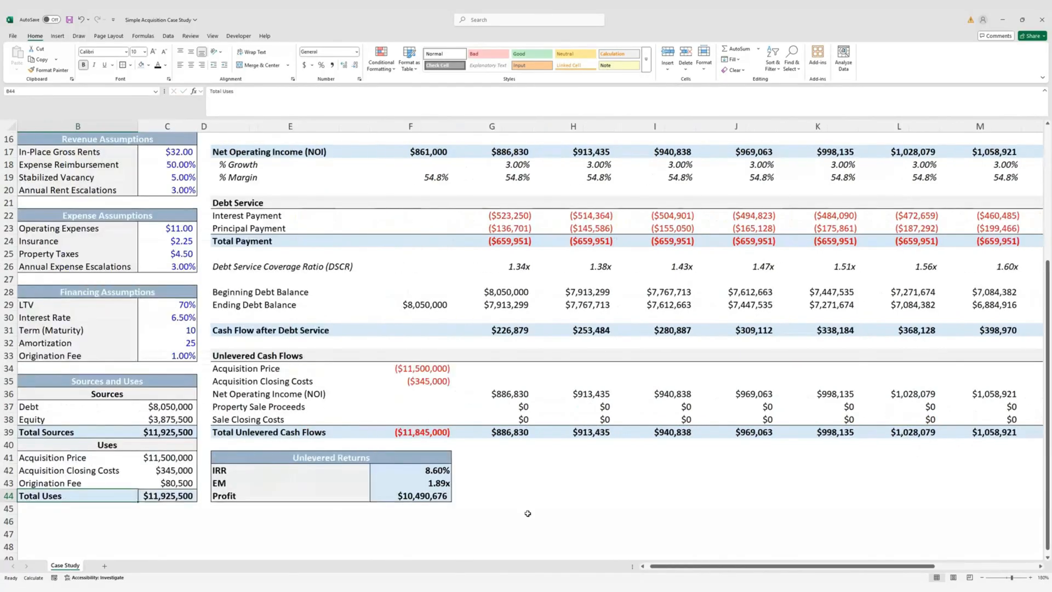
pyautogui.press('Right')
pyautogui.press('Right')
pyautogui.press('Right')
pyautogui.press('Right')
pyautogui.press('Right')
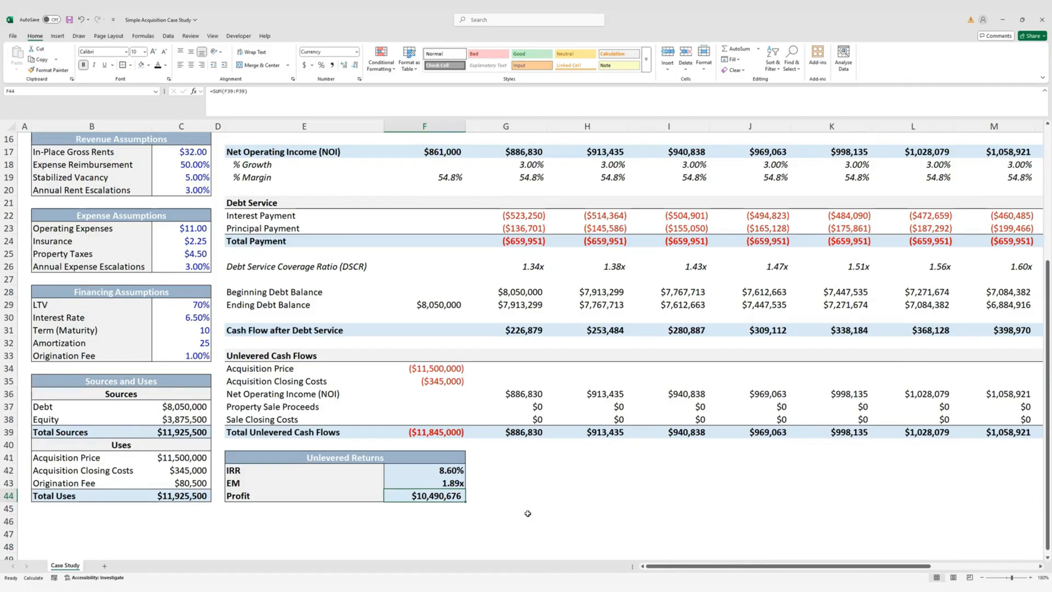
pyautogui.press('Left')
pyautogui.press('Up')
pyautogui.press('Up')
pyautogui.press('Up')
pyautogui.press('Up')
pyautogui.press('Up')
pyautogui.press('Up')
pyautogui.press('Up')
pyautogui.press('Up')
pyautogui.press('Up')
pyautogui.press('Up')
pyautogui.press('Up')
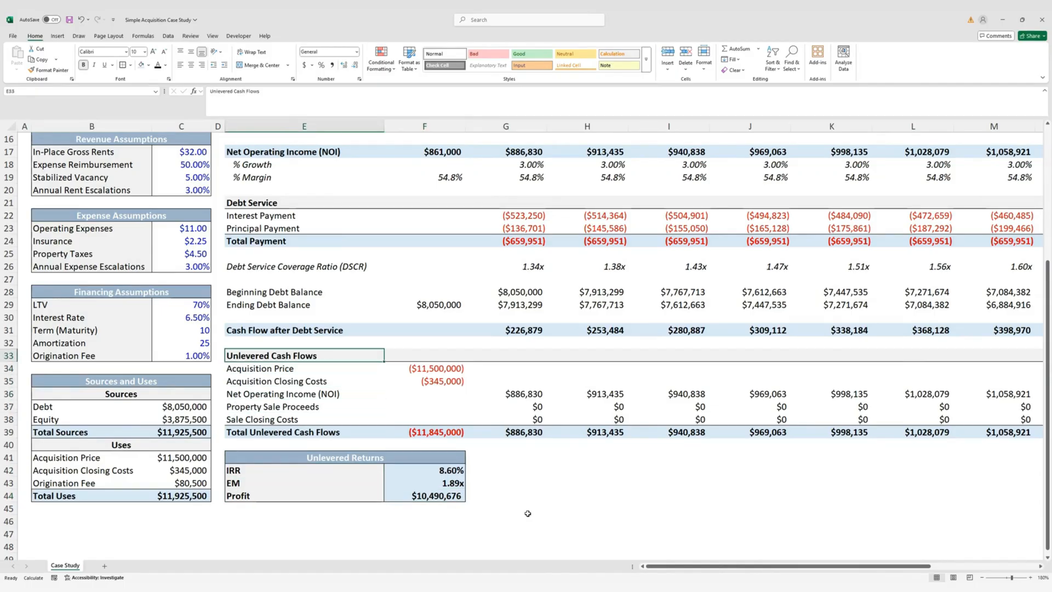
# Copy the unlevered heading and acquisition rows to row 46 and clear the copied values
pyautogui.hotkey('shift', 'Down')
pyautogui.hotkey('shift', 'Down')
pyautogui.hotkey('shift', 'Right')
pyautogui.hotkey('shift', 'Right')
pyautogui.hotkey('shift', 'Right')
pyautogui.hotkey('shift', 'Right')
pyautogui.hotkey('shift', 'Right')
pyautogui.hotkey('shift', 'Right')
pyautogui.hotkey('shift', 'Right')
pyautogui.hotkey('shift', 'Right')
pyautogui.hotkey('shift', 'Right')
pyautogui.hotkey('shift', 'Right')
pyautogui.hotkey('shift', 'Right')
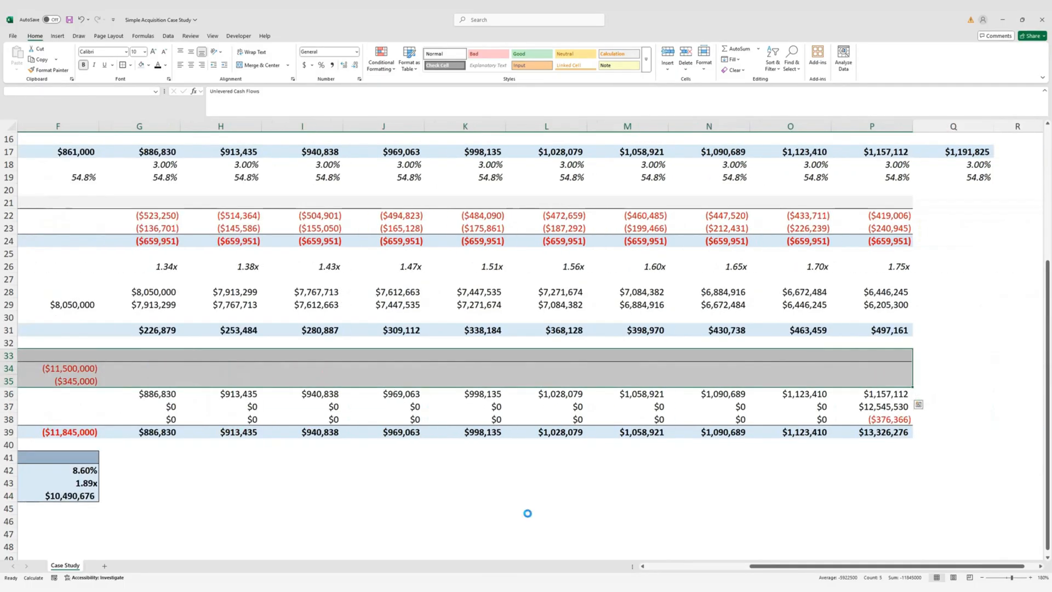
pyautogui.hotkey('ctrl', 'c')
pyautogui.press('Left')
pyautogui.press('Down')
pyautogui.press('Down')
pyautogui.press('Down')
pyautogui.press('Down')
pyautogui.press('Down')
pyautogui.press('Down')
pyautogui.press('Down')
pyautogui.press('Down')
pyautogui.press('Down')
pyautogui.press('Down')
pyautogui.press('Down')
pyautogui.press('Down')
pyautogui.press('Down')
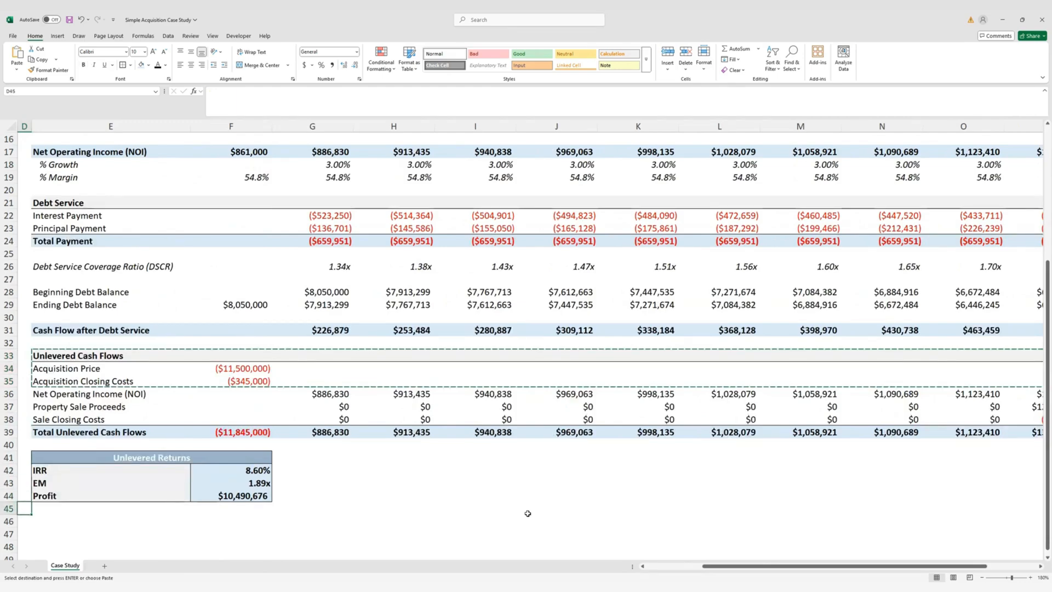
pyautogui.press('Right')
pyautogui.press('Return')
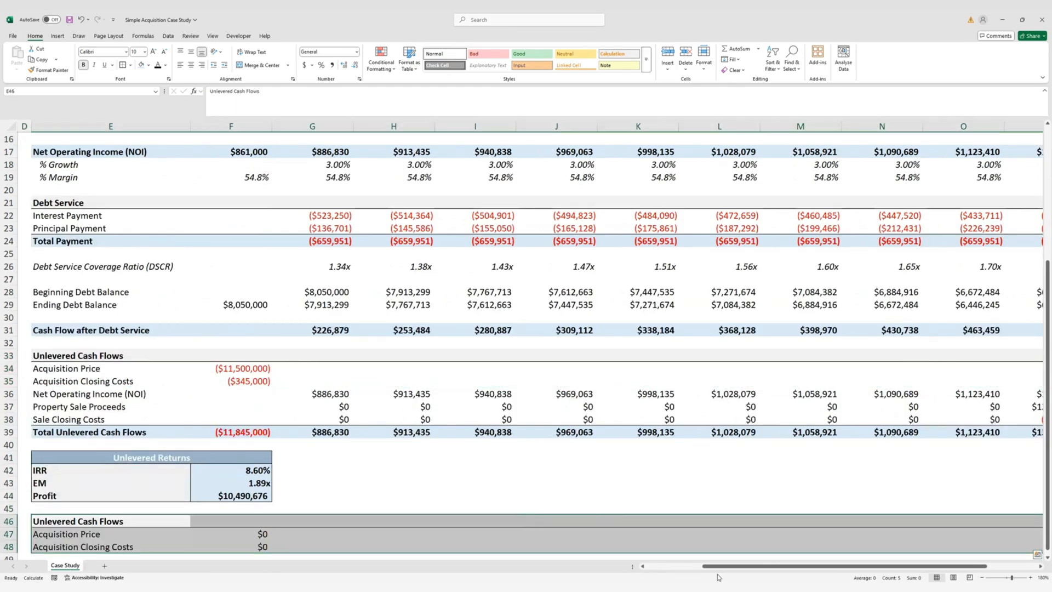
pyautogui.hscroll(-3, 561, 507)
pyautogui.scroll(-2, 440, 480)
pyautogui.moveTo(442, 459); pyautogui.dragTo(446, 475)
pyautogui.press('Delete')
# Rename the copied section heading to 'Levered Cash Flows'
pyautogui.press('Left')
pyautogui.press('Up')
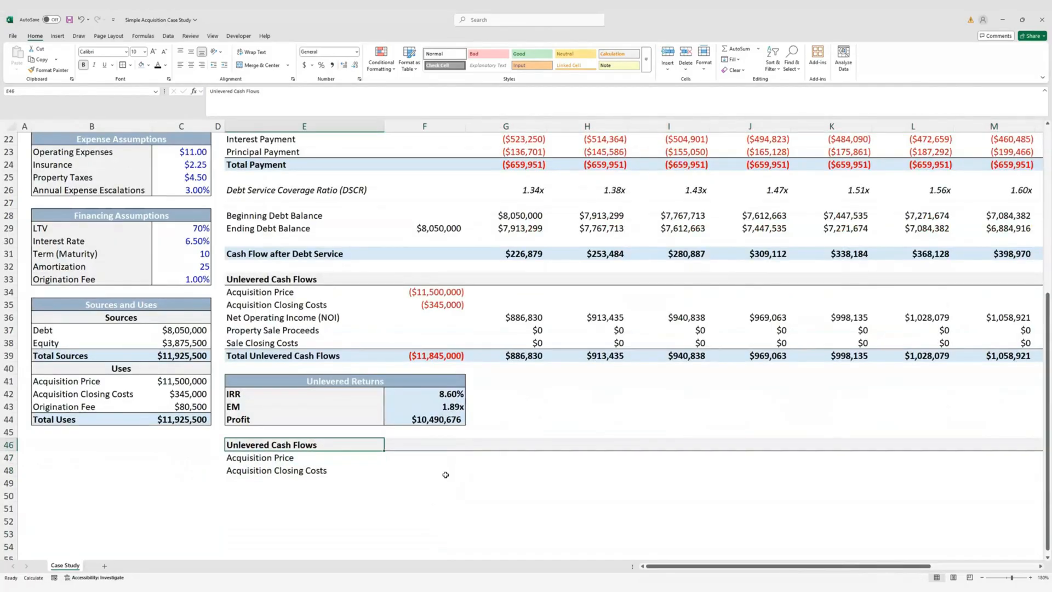
pyautogui.press('F2')
pyautogui.press('Left')
pyautogui.press('Left')
pyautogui.press('Left')
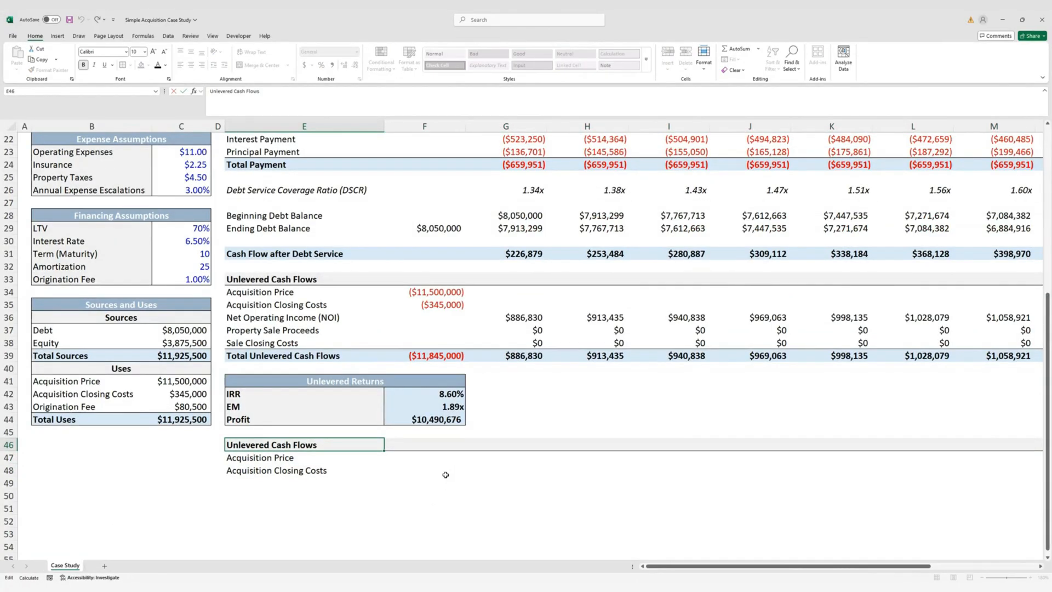
pyautogui.press('BackSpace')
pyautogui.press('BackSpace')
pyautogui.press('BackSpace')
pyautogui.write('L')
pyautogui.press('Return')
pyautogui.press('Right')
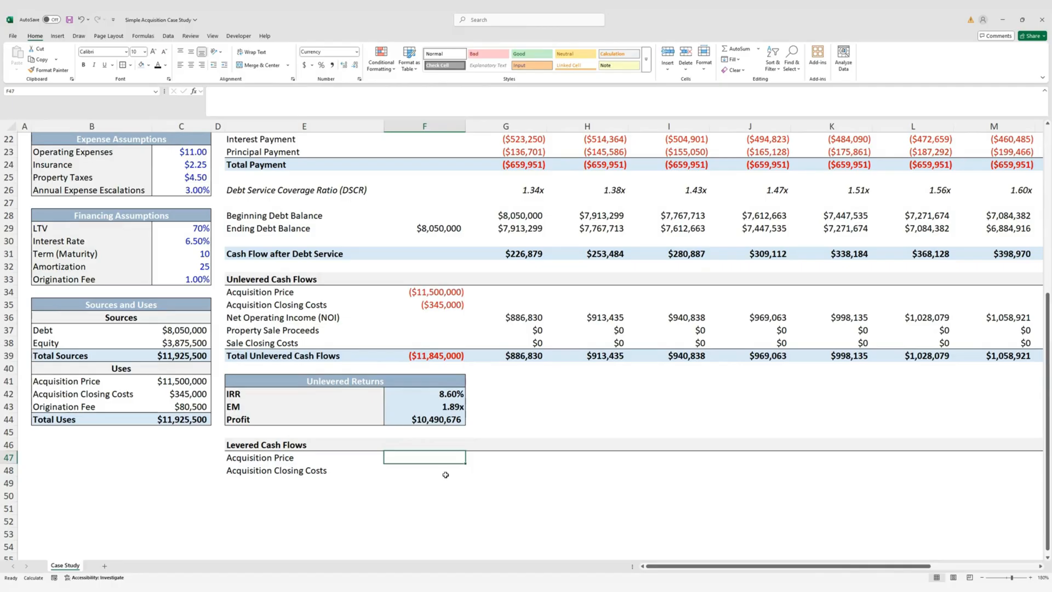
# Link F47:F48 to the unlevered acquisition price and closing costs, showing ($11,500,000) and ($345,000)
pyautogui.write('=')
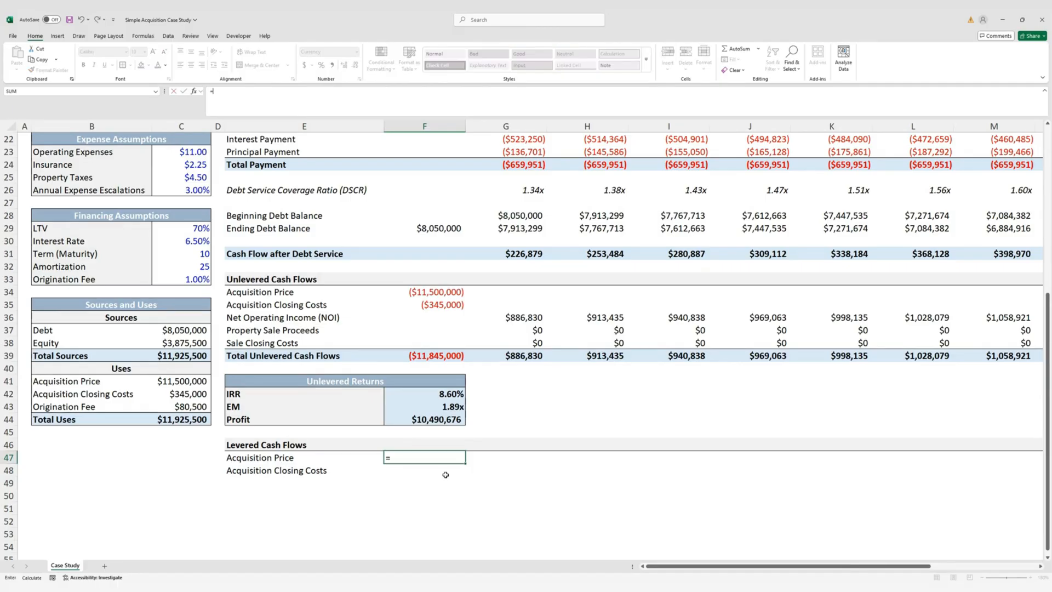
pyautogui.press('Up')
pyautogui.press('Up')
pyautogui.press('Up')
pyautogui.press('Up')
pyautogui.press('Up')
pyautogui.press('Up')
pyautogui.press('Up')
pyautogui.press('Up')
pyautogui.press('Up')
pyautogui.press('Up')
pyautogui.press('Up')
pyautogui.press('Up')
pyautogui.press('Up')
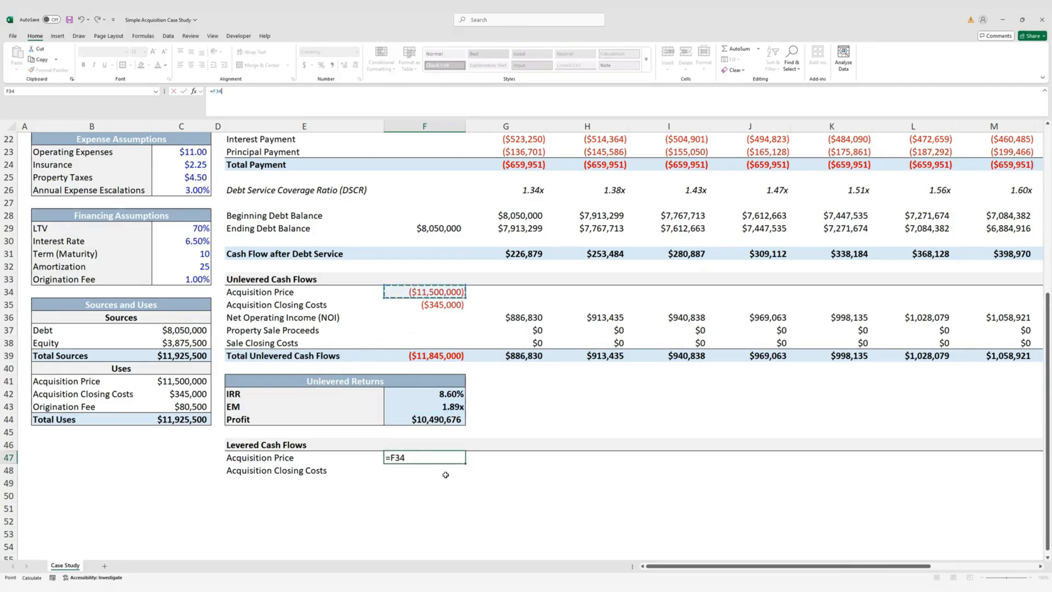
pyautogui.hotkey('ctrl', 'Return')
pyautogui.hotkey('shift', 'Down')
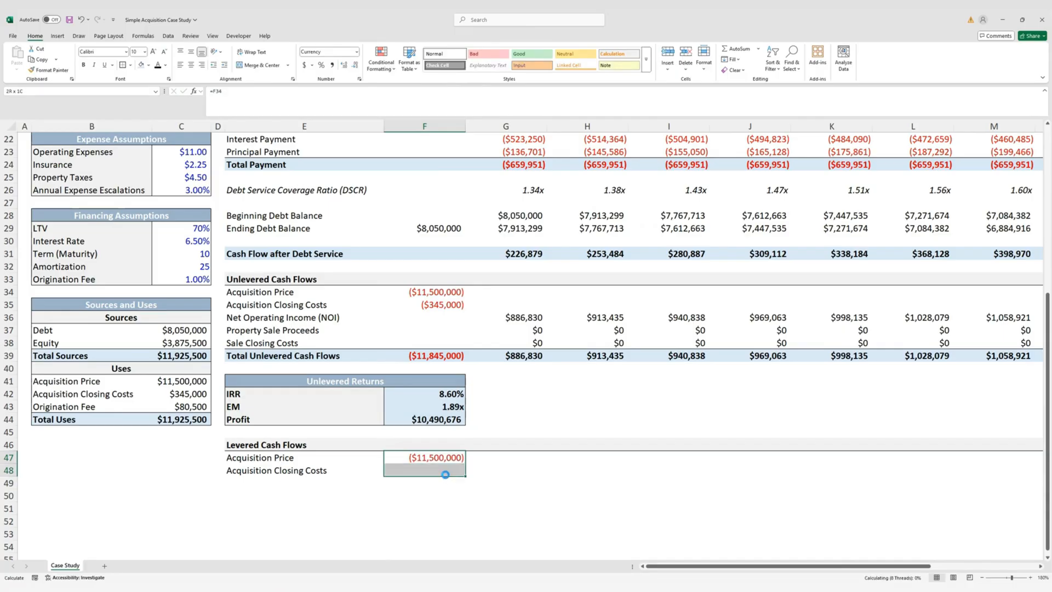
pyautogui.hotkey('ctrl', 'd')
pyautogui.press('Left')
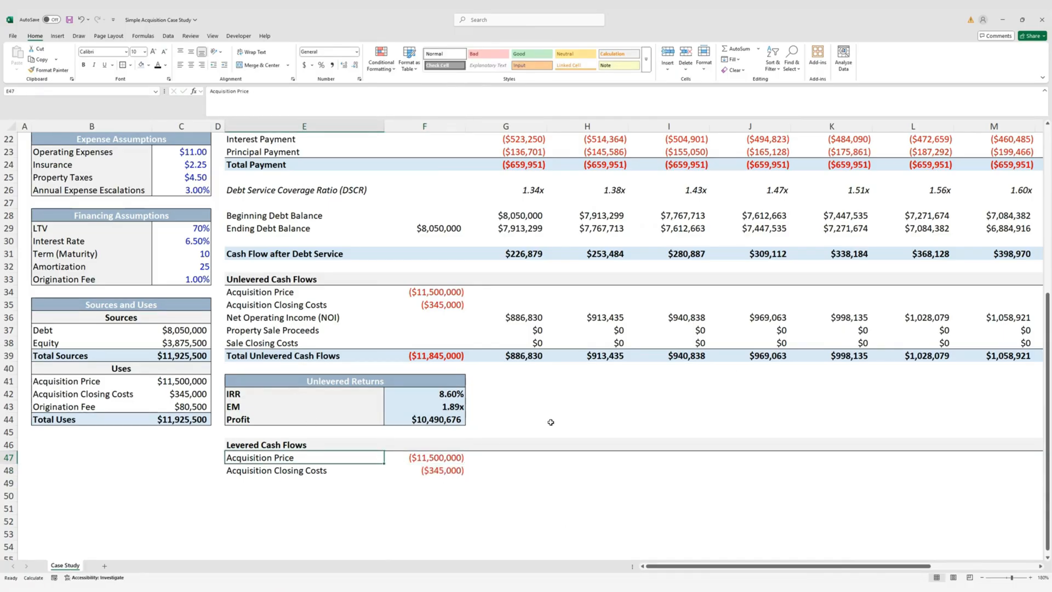
# Add a Loan Issuance row linked to the debt amount of $8,050,000
pyautogui.click(299, 482)
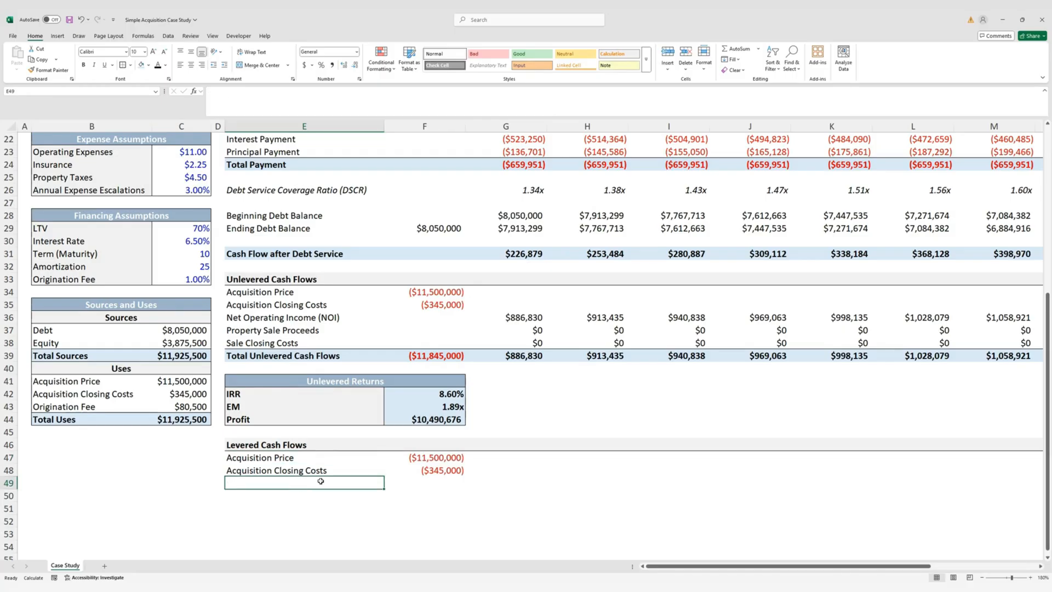
pyautogui.write('Loan')
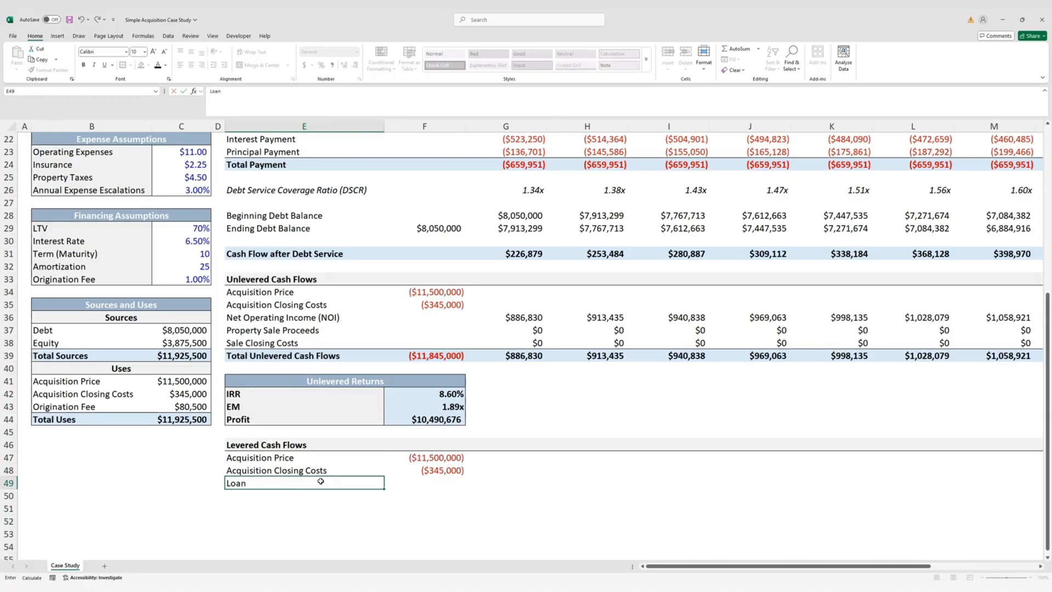
pyautogui.write(' Issuance')
pyautogui.press('Tab')
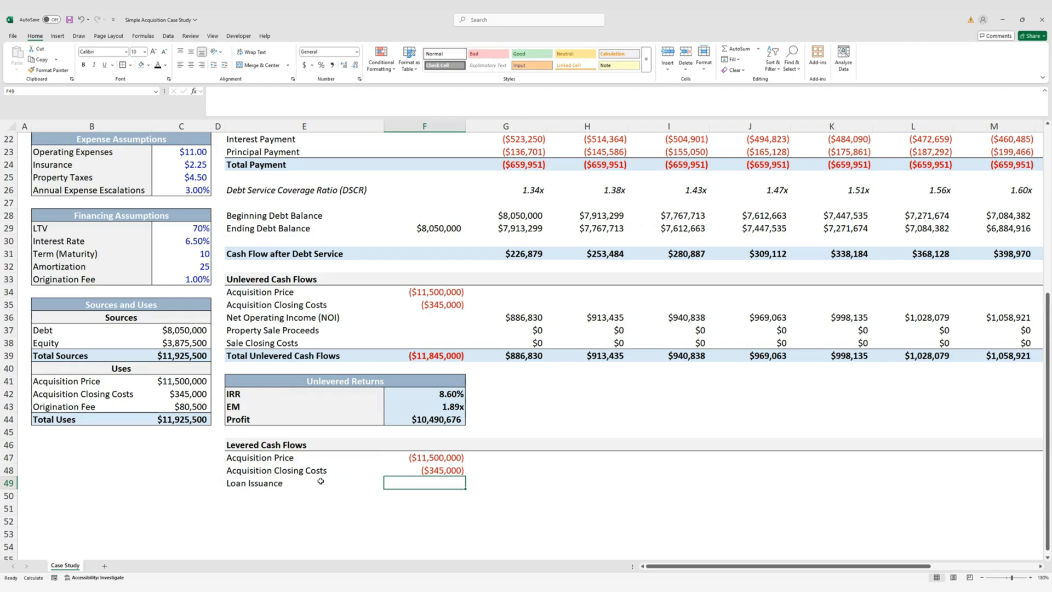
pyautogui.write('=')
pyautogui.press('Left')
pyautogui.press('Left')
pyautogui.press('Left')
pyautogui.press('Up')
pyautogui.press('Up')
pyautogui.press('Up')
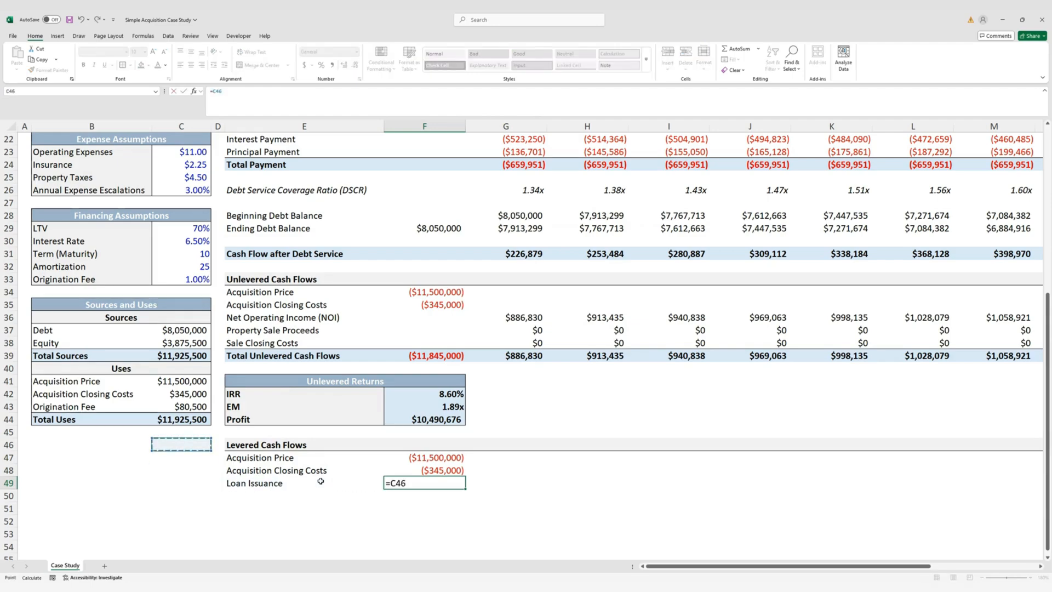
pyautogui.press('Up')
pyautogui.press('Up')
pyautogui.press('Up')
pyautogui.press('Up')
pyautogui.press('Up')
pyautogui.press('Up')
pyautogui.press('Up')
pyautogui.press('Up')
pyautogui.press('Up')
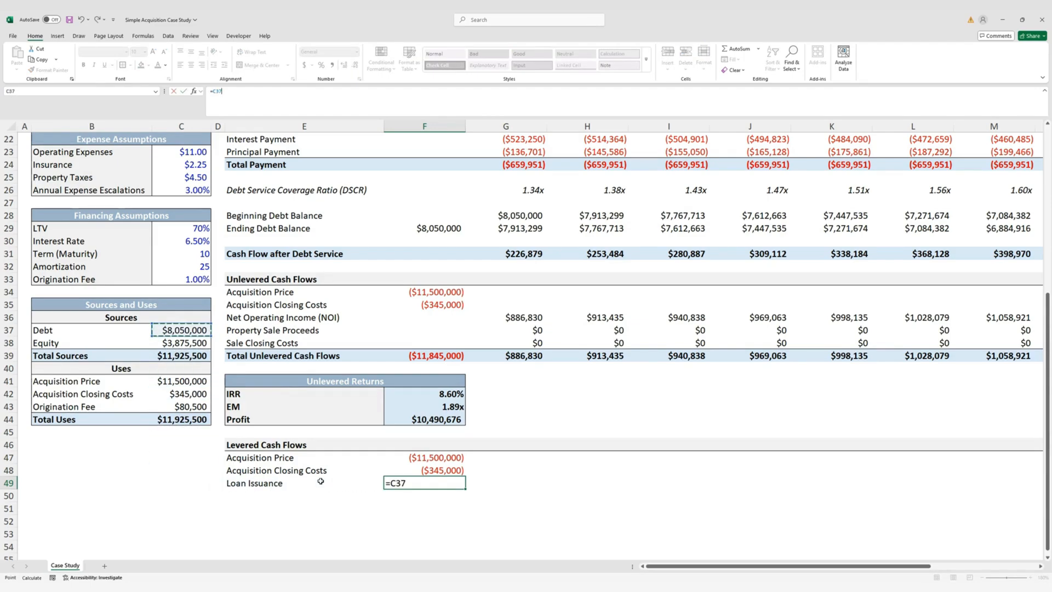
pyautogui.hotkey('ctrl', 'Return')
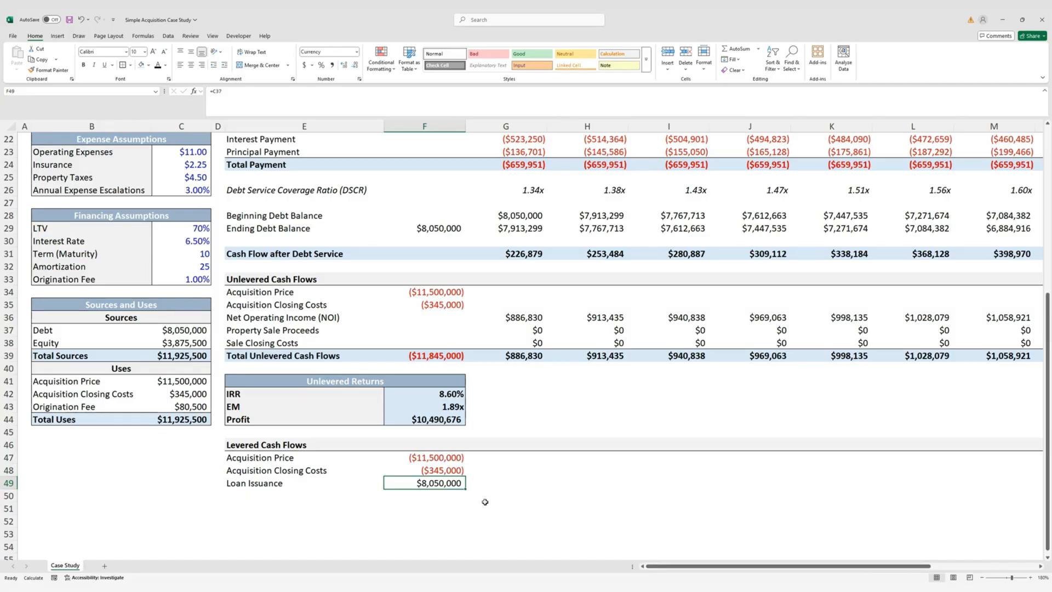
# Add an Origination Fee row as the negative Uses fee, ($80,500)
pyautogui.press('Down')
pyautogui.press('Left')
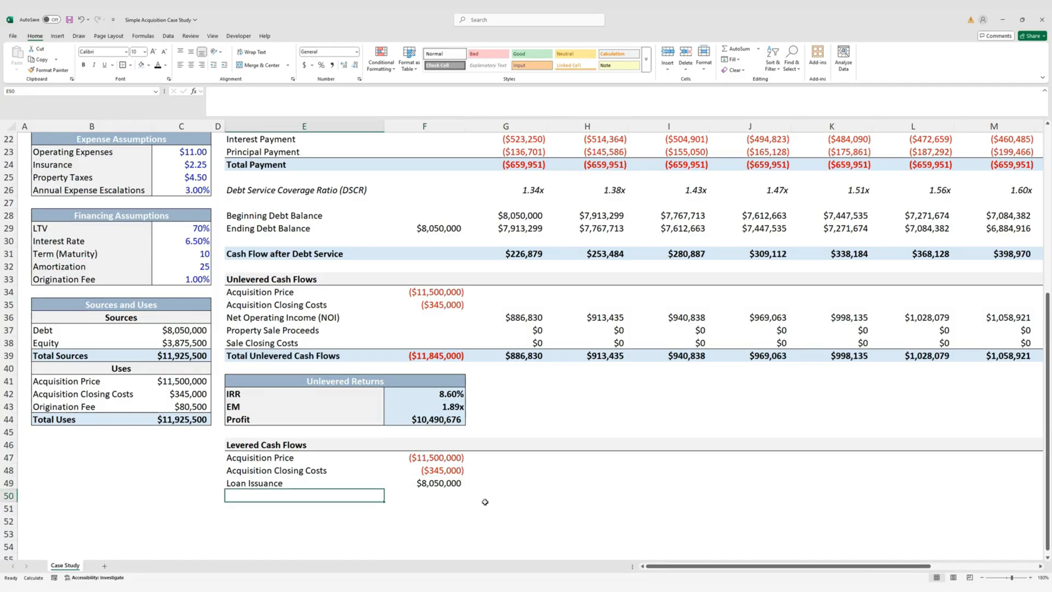
pyautogui.write('Orign')
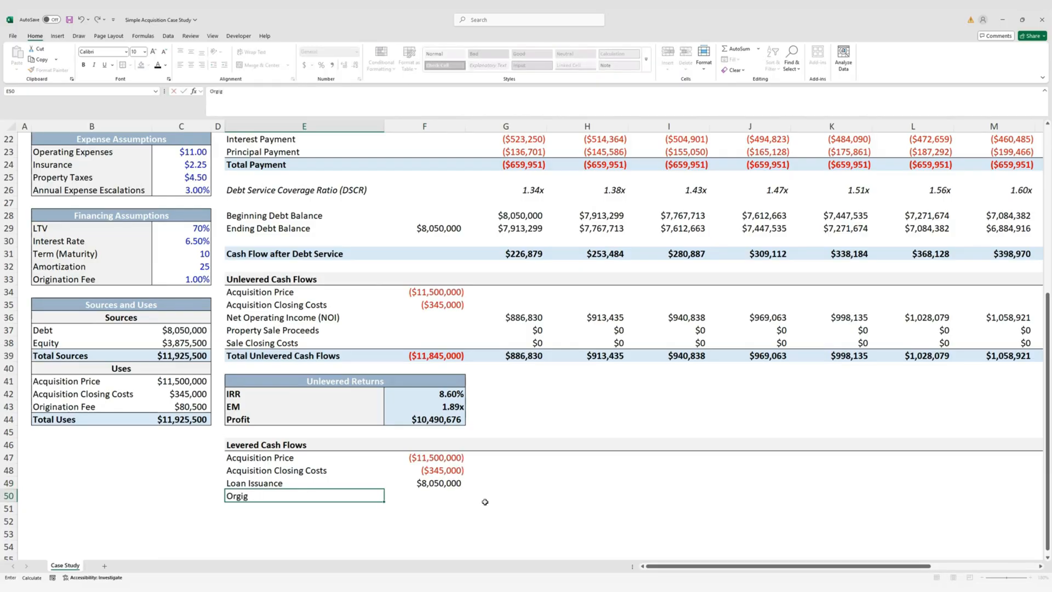
pyautogui.press('BackSpace')
pyautogui.press('BackSpace')
pyautogui.write('gination Fee')
pyautogui.press('Tab')
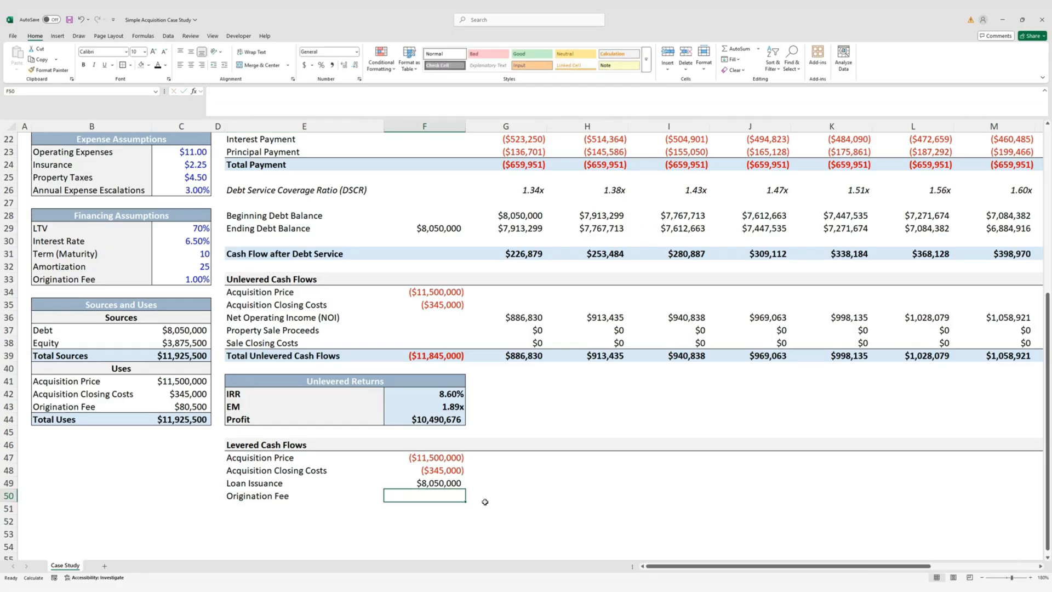
pyautogui.write('=')
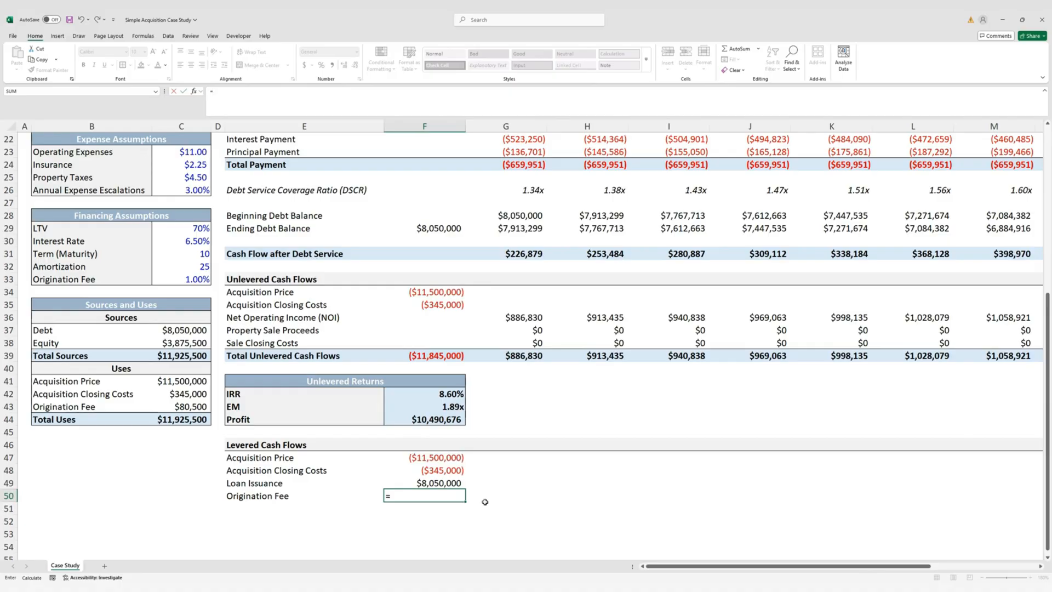
pyautogui.write('-')
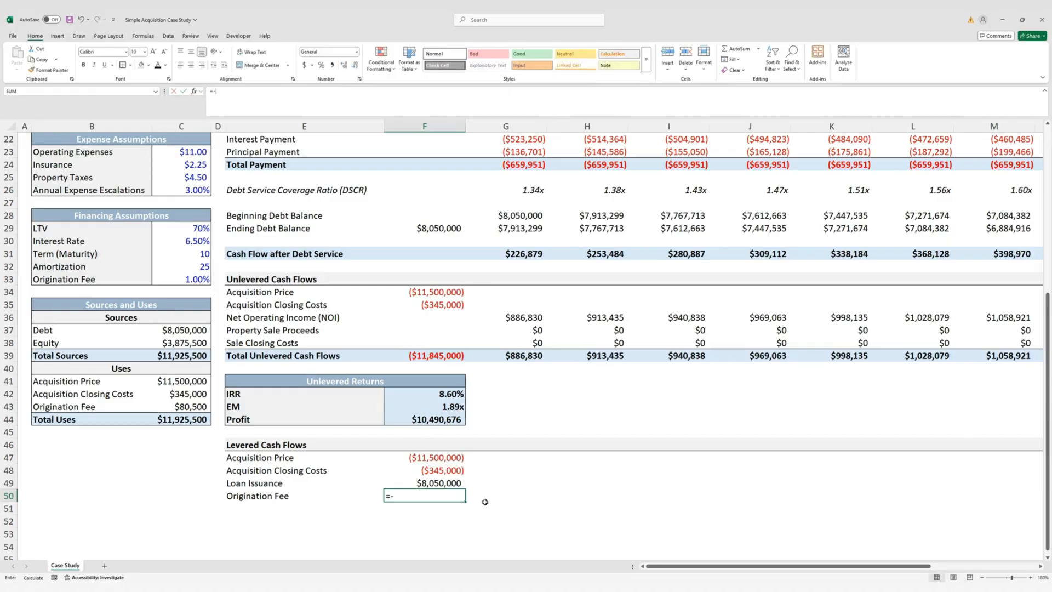
pyautogui.press('Left')
pyautogui.press('Left')
pyautogui.press('Left')
pyautogui.press('Up')
pyautogui.press('Up')
pyautogui.press('Up')
pyautogui.press('Up')
pyautogui.press('Up')
pyautogui.press('Up')
pyautogui.press('Up')
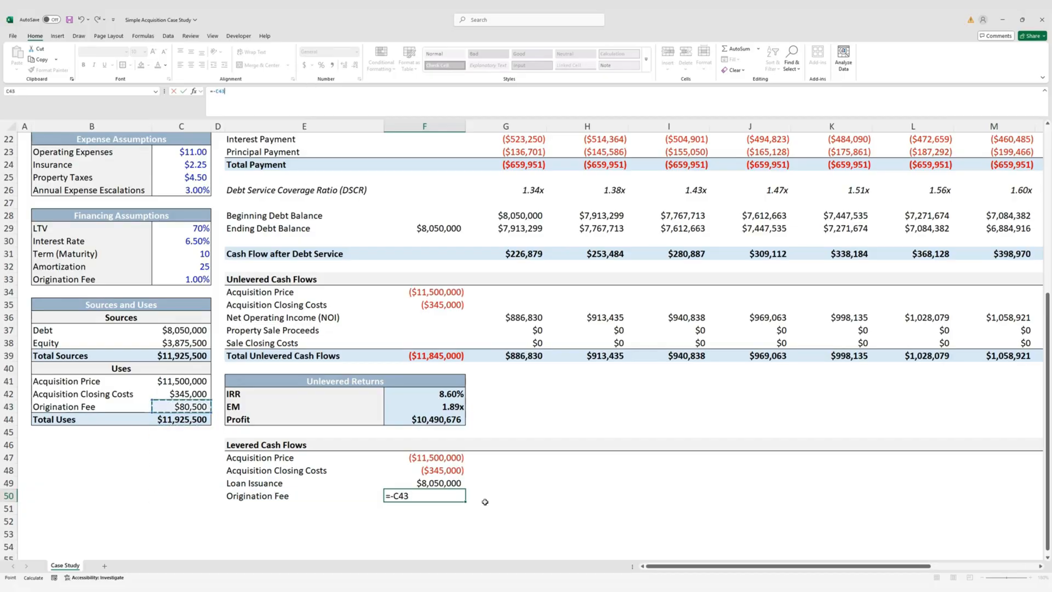
pyautogui.hotkey('ctrl', 'Return')
pyautogui.press('Left')
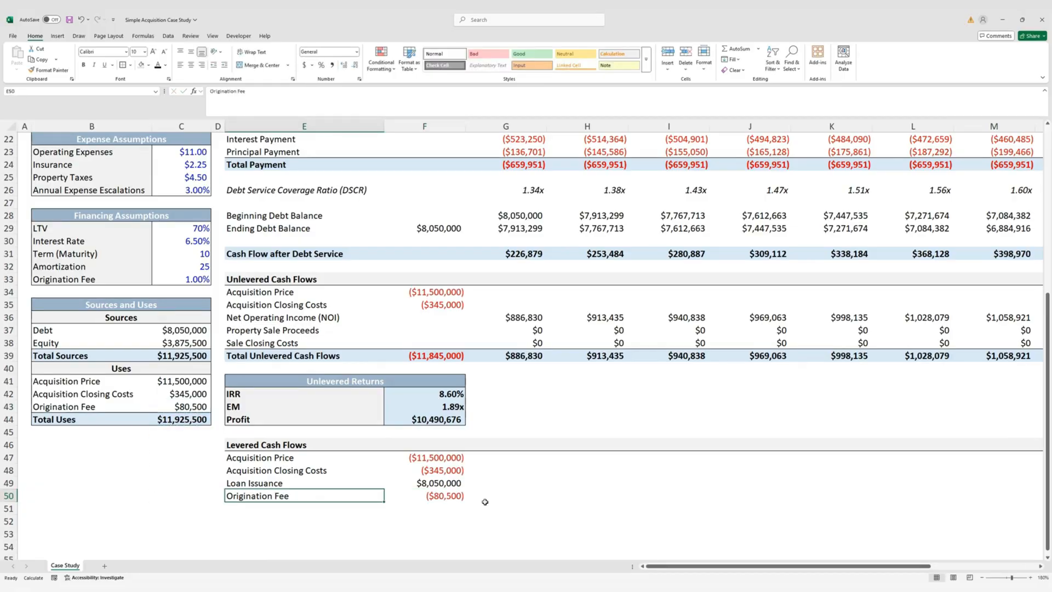
pyautogui.press('Down')
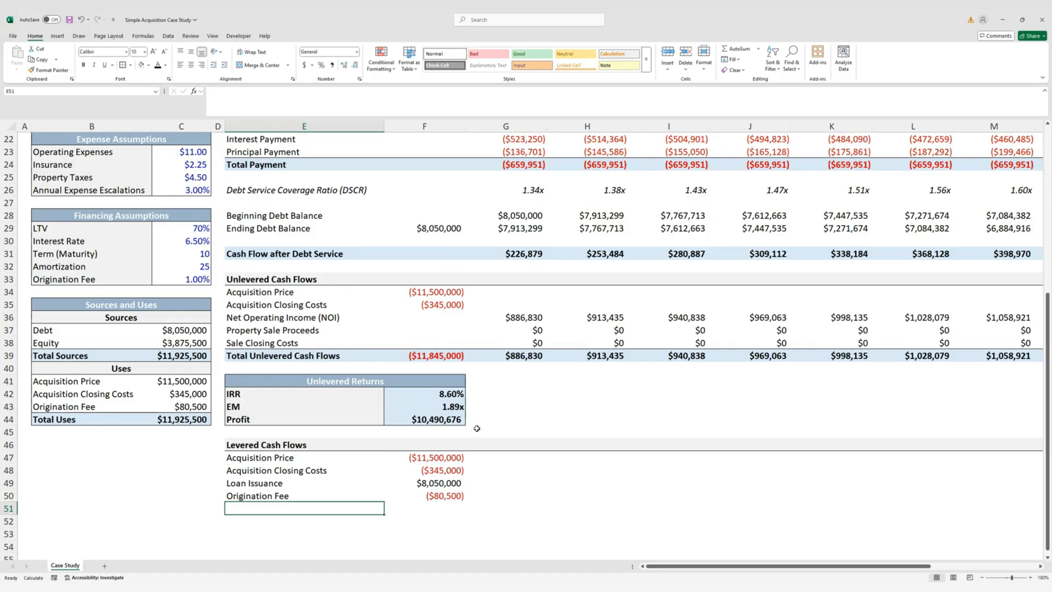
# Add Cash Flow after Debt Service with year 1 =IF(G2<=$C$14,G31,0), giving $226,879
pyautogui.scroll(2, 441, 345)
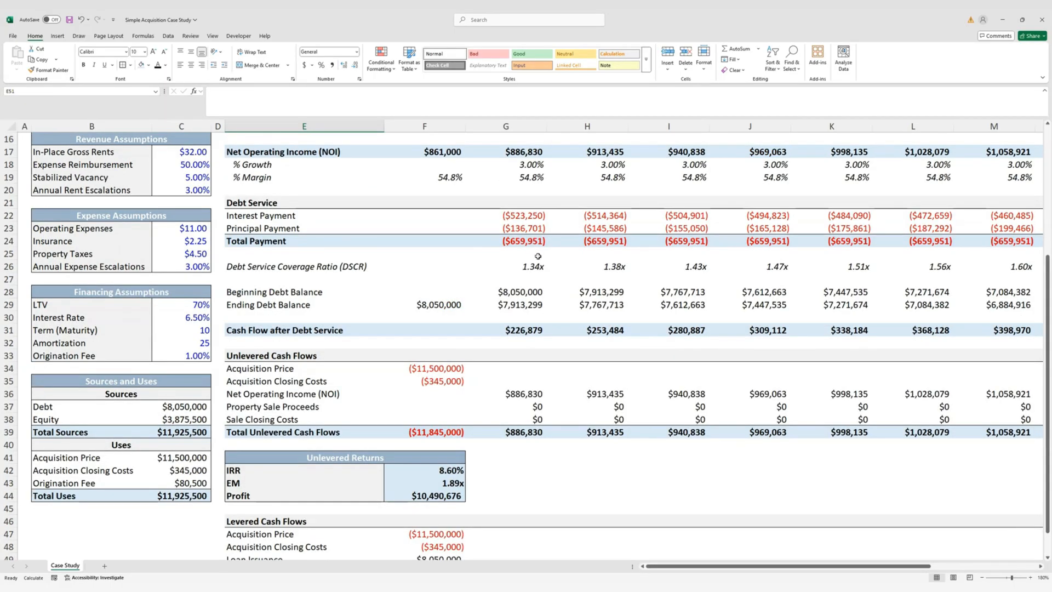
pyautogui.scroll(-4, 535, 335)
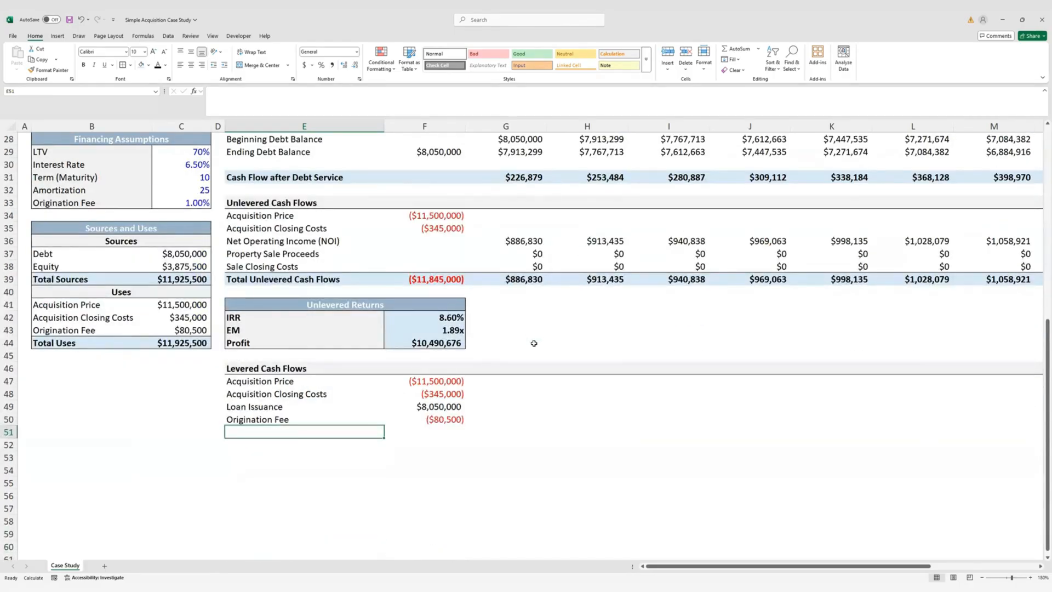
pyautogui.write('Cash Fl')
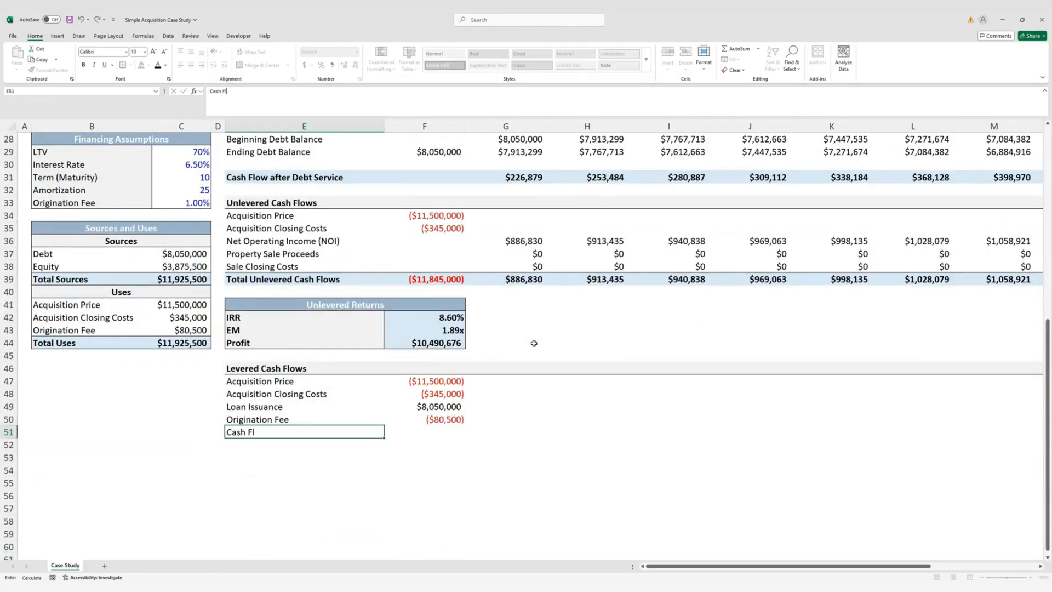
pyautogui.write('ow after Debt')
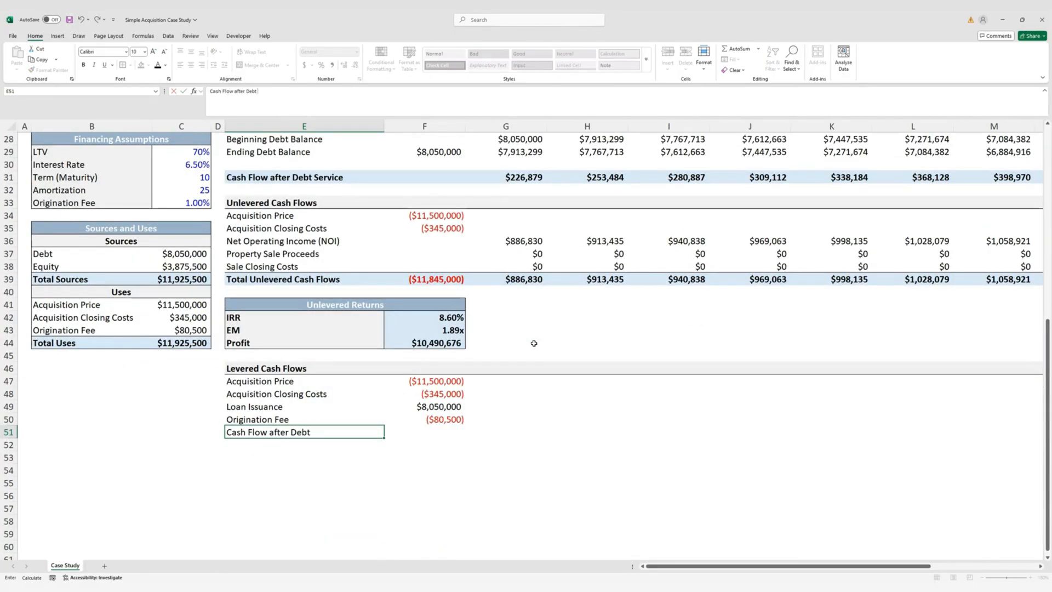
pyautogui.write(' Service')
pyautogui.press('Tab')
pyautogui.press('Tab')
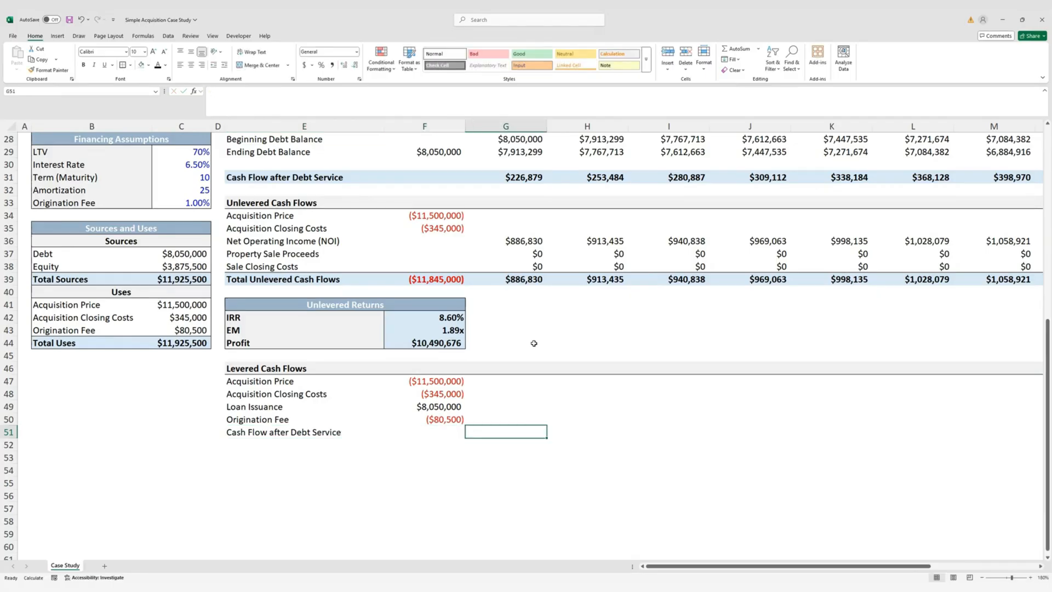
pyautogui.scroll(1, 534, 343)
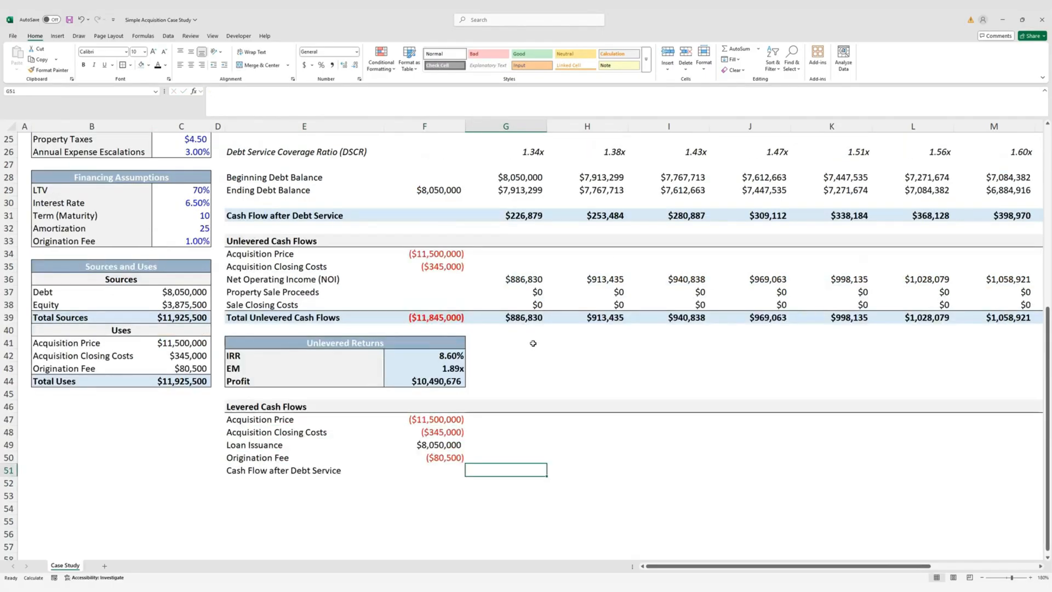
pyautogui.scroll(1, 529, 356)
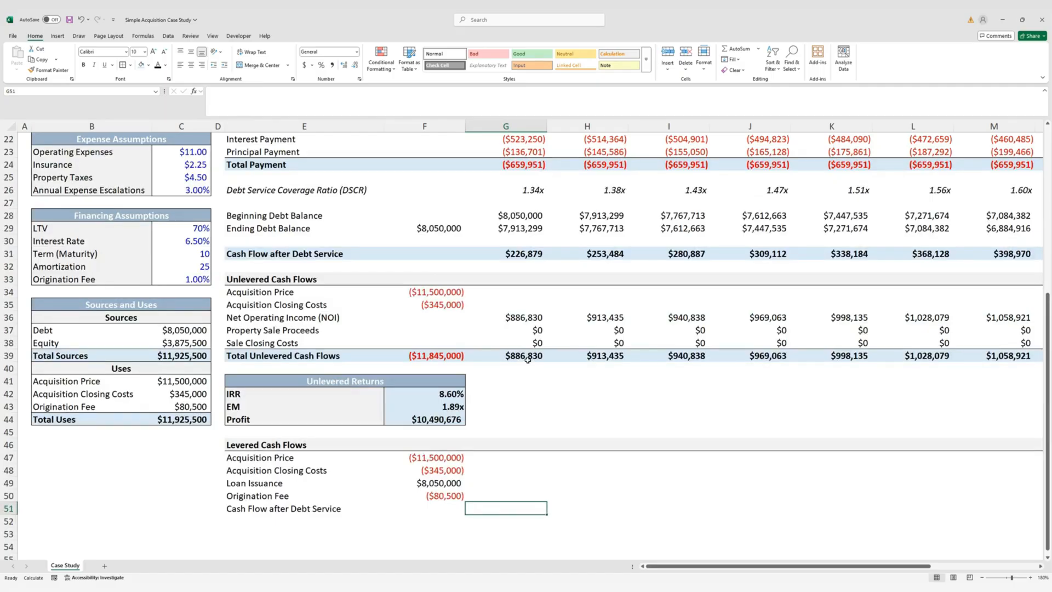
pyautogui.write('=if')
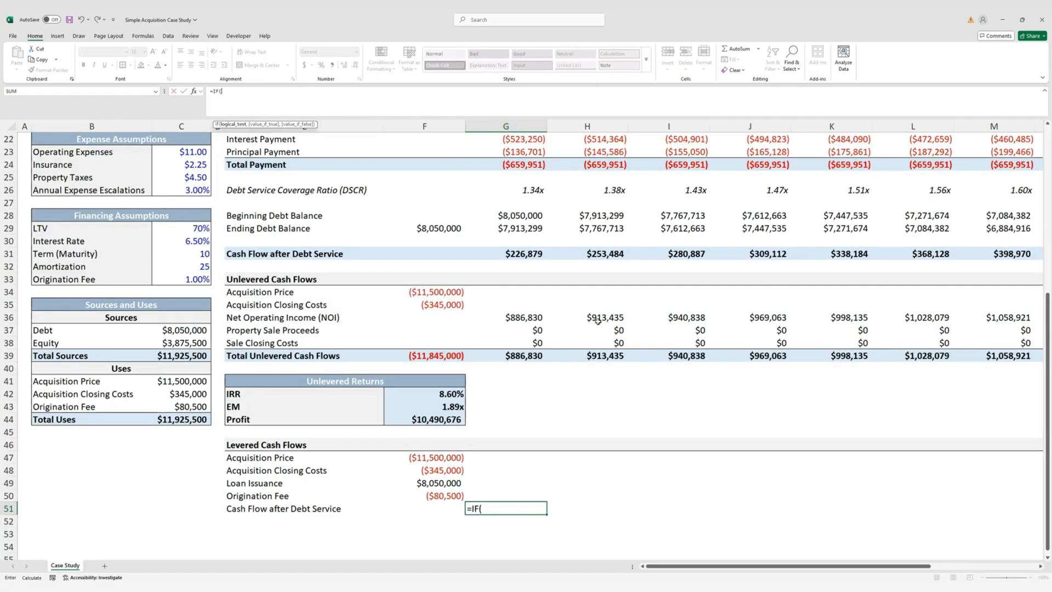
pyautogui.scroll(7, 527, 359)
pyautogui.click(537, 152)
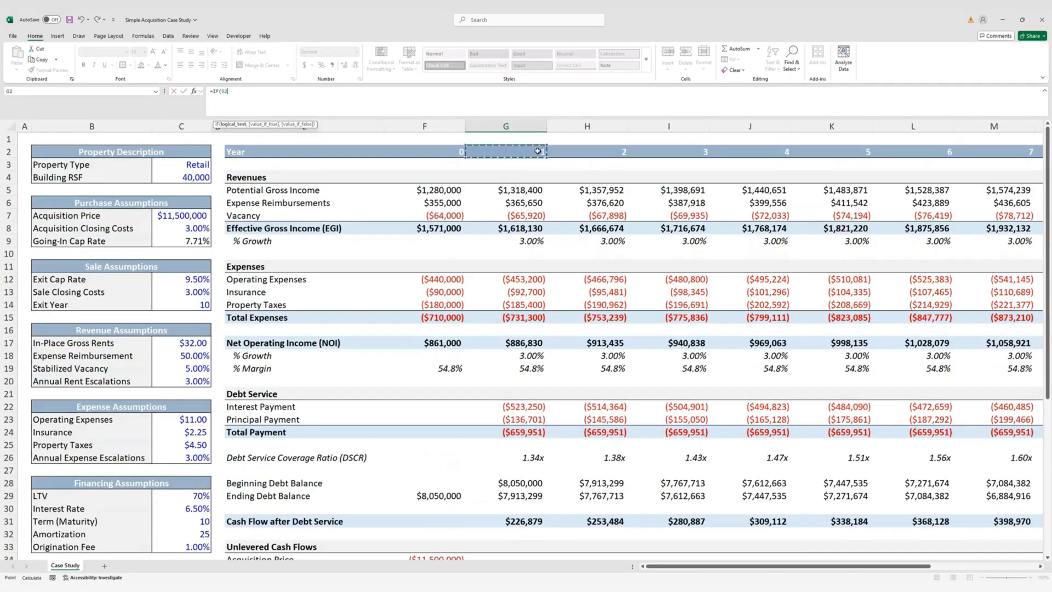
pyautogui.write('<=')
pyautogui.click(196, 305)
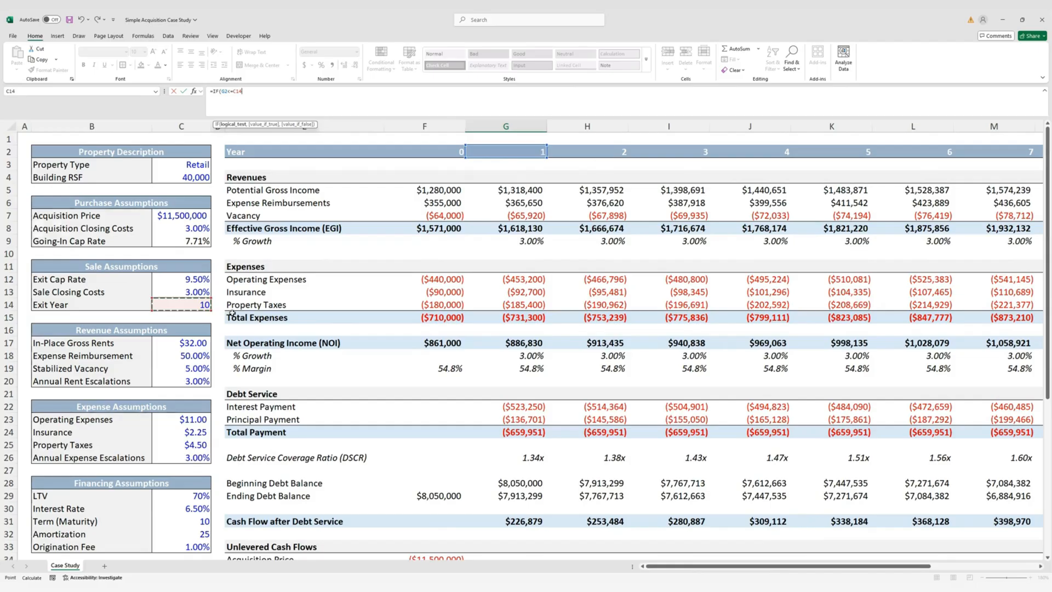
pyautogui.press('F4')
pyautogui.write(',')
pyautogui.scroll(5, 388, 294)
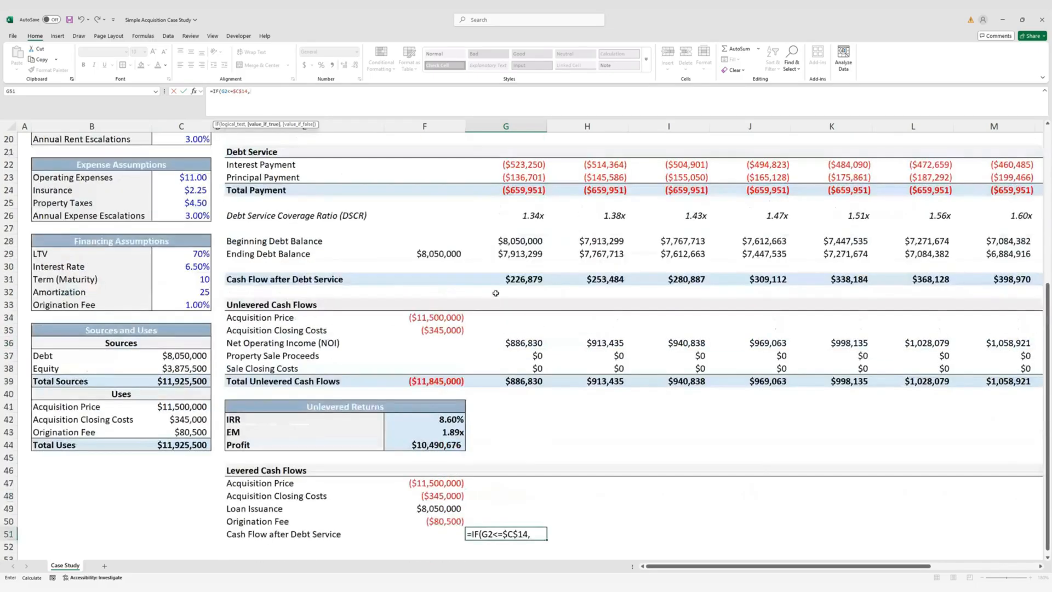
pyautogui.click(527, 280)
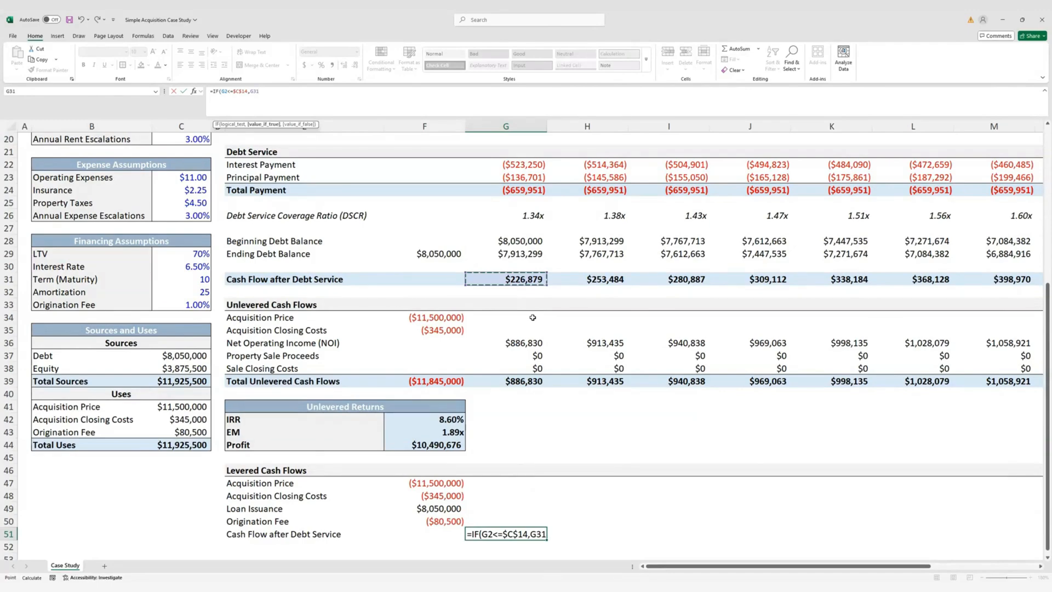
pyautogui.write(',')
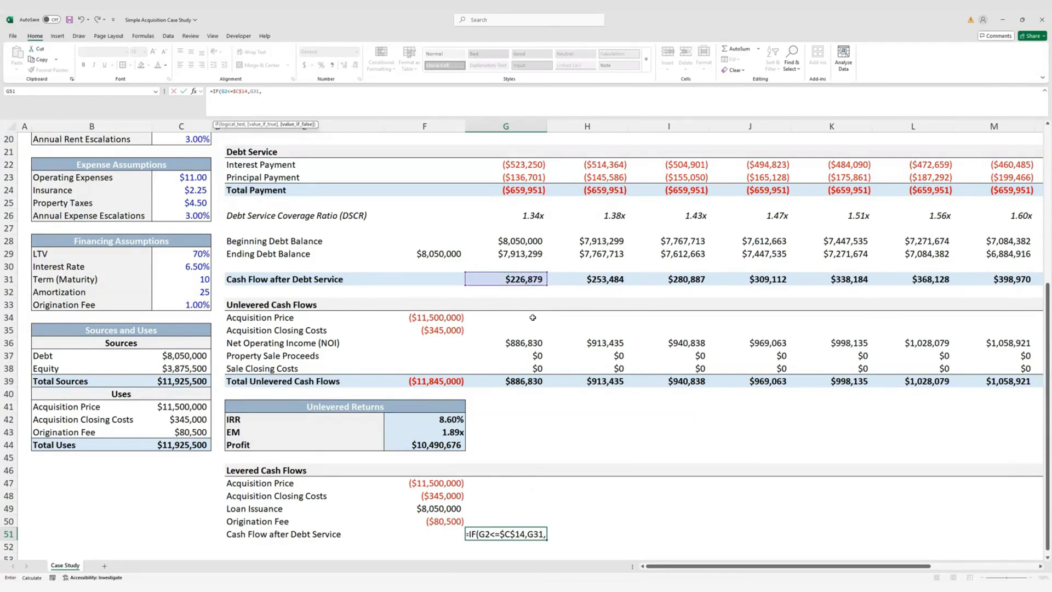
pyautogui.write('0)')
pyautogui.hotkey('ctrl', 'Return')
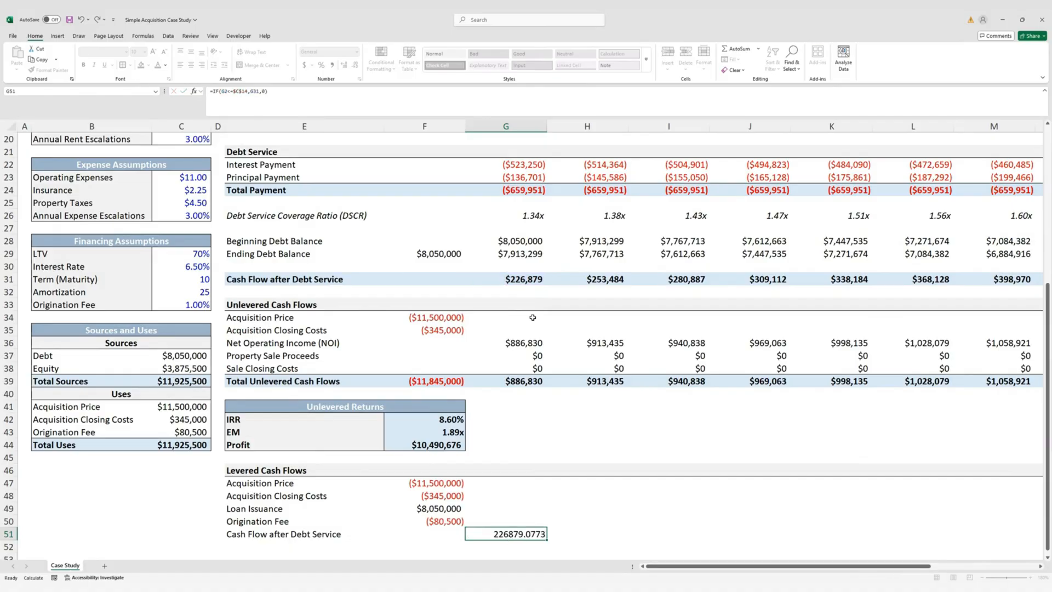
# Paste the origination fee's currency formatting onto the year-1 cash flow cell G51
pyautogui.press('Left')
pyautogui.press('Up')
pyautogui.hotkey('ctrl', 'c')
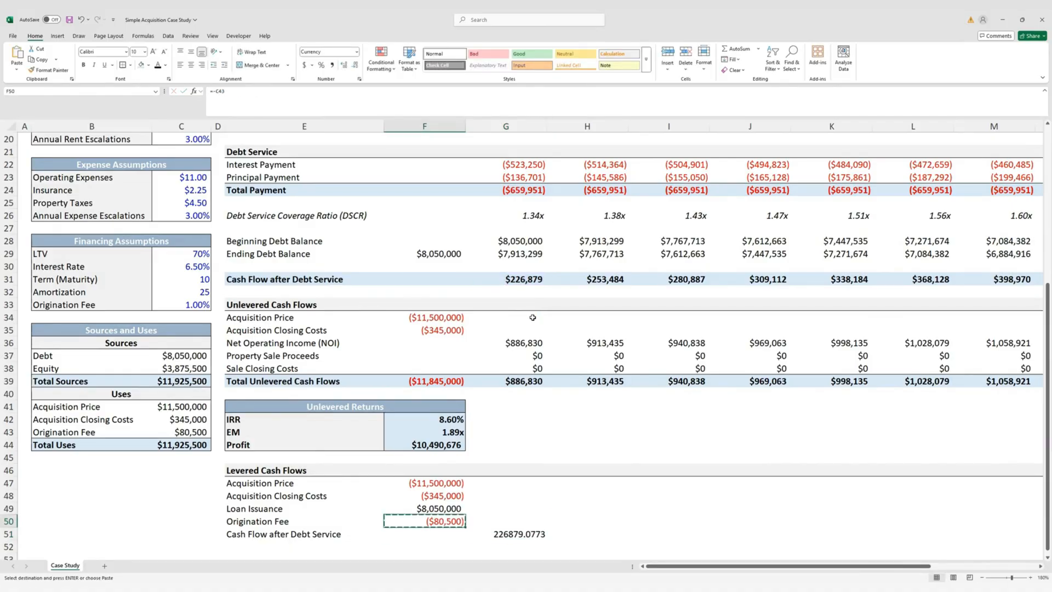
pyautogui.press('Right')
pyautogui.press('Down')
pyautogui.hotkey('alt', 'h')
pyautogui.press('v')
pyautogui.press('r')
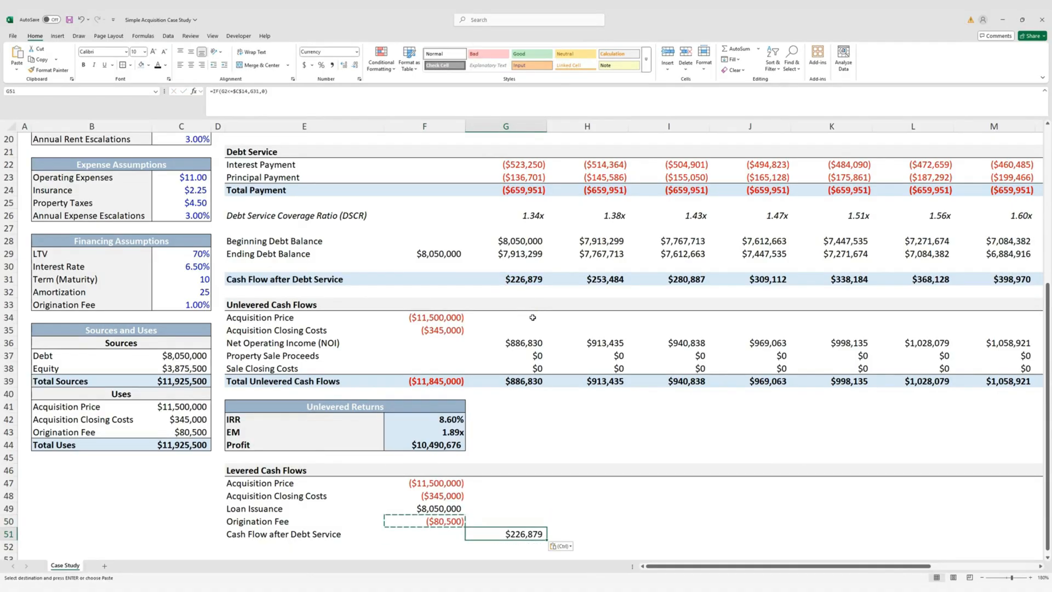
pyautogui.press('Escape')
pyautogui.press('Left')
pyautogui.press('Left')
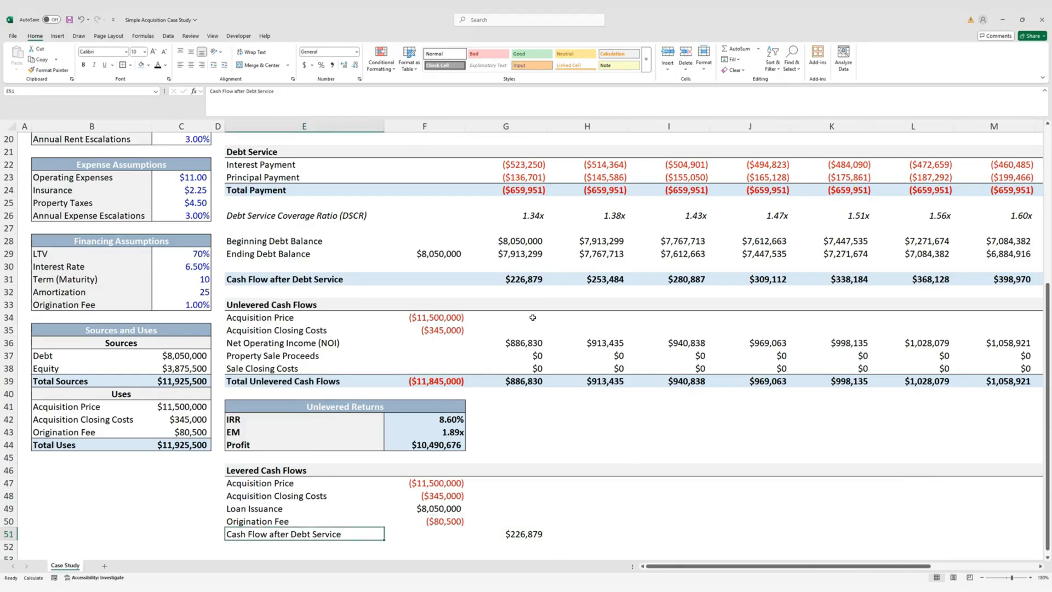
pyautogui.press('Down')
pyautogui.scroll(-2, 578, 309)
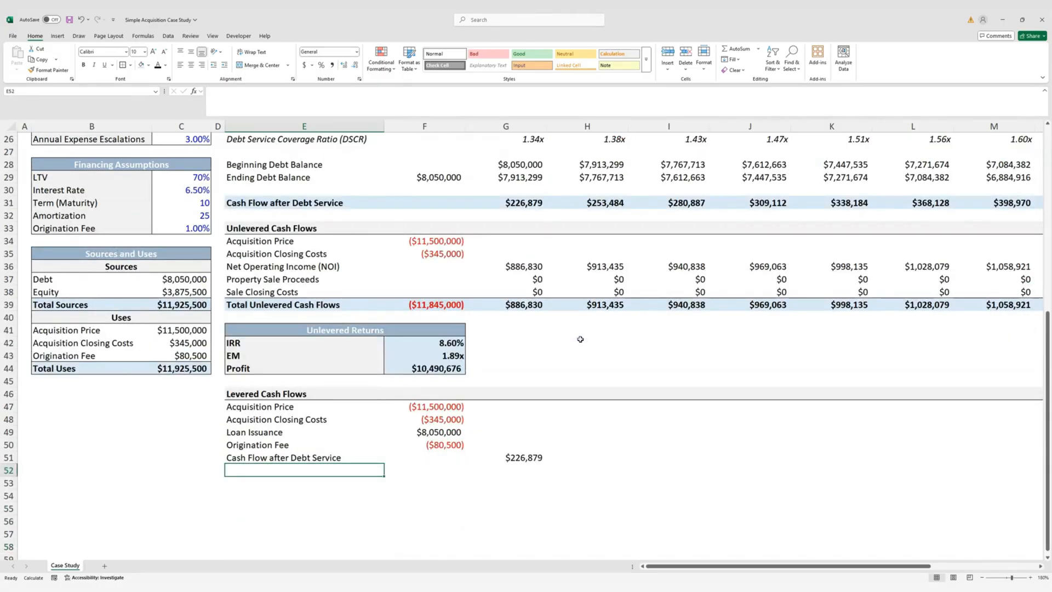
# Add a Loan Repayment row repaying the negative ending debt balance only in the exit year
pyautogui.write('Loan Repay')
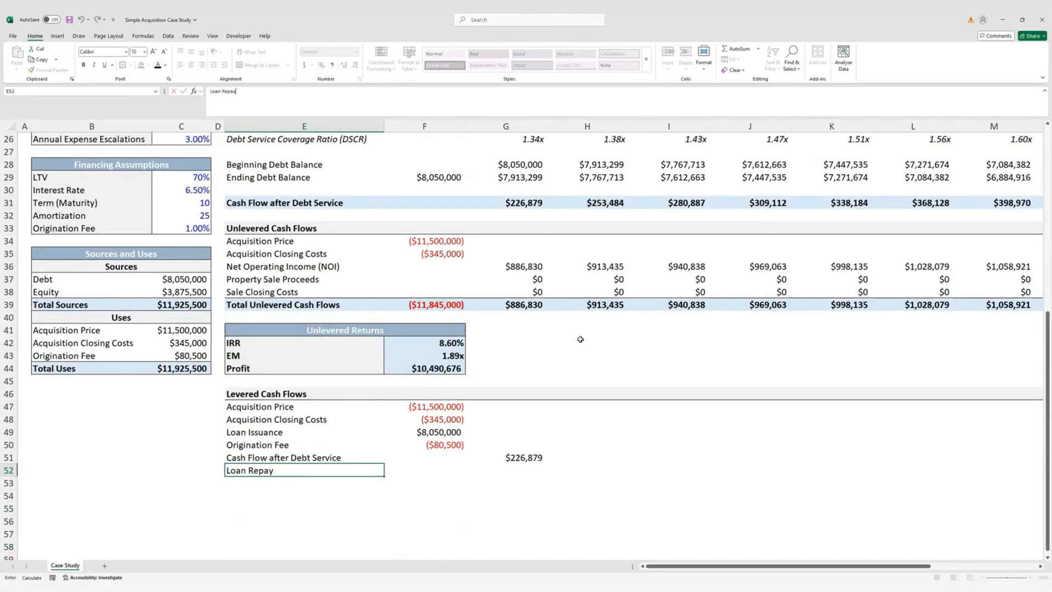
pyautogui.write('ment')
pyautogui.hotkey('ctrl', 'Return')
pyautogui.press('Right')
pyautogui.press('Right')
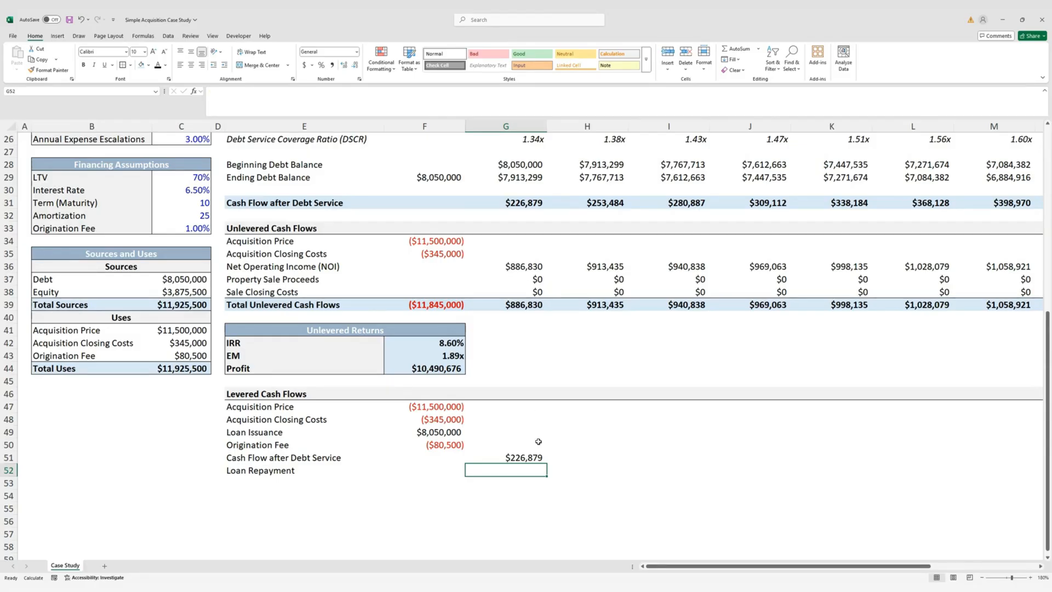
pyautogui.write('=IF(')
pyautogui.scroll(8, 539, 442)
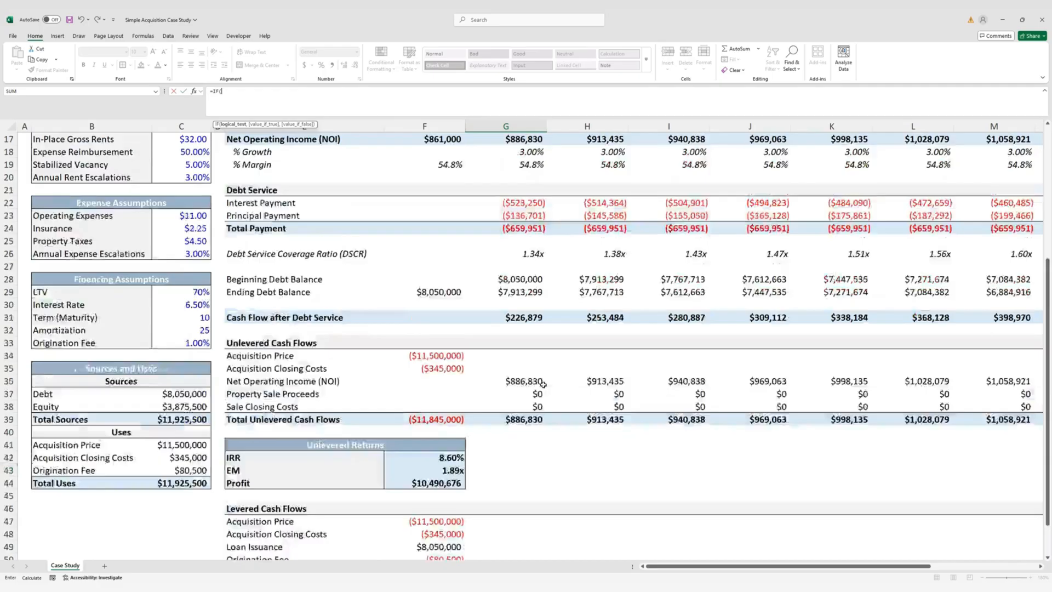
pyautogui.click(542, 153)
pyautogui.write('=')
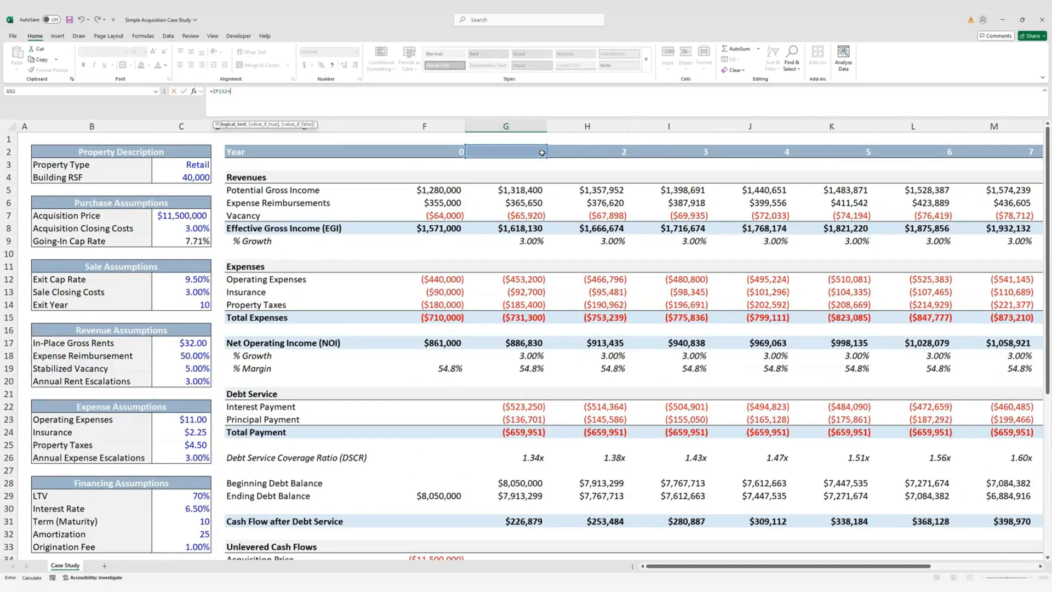
pyautogui.click(199, 305)
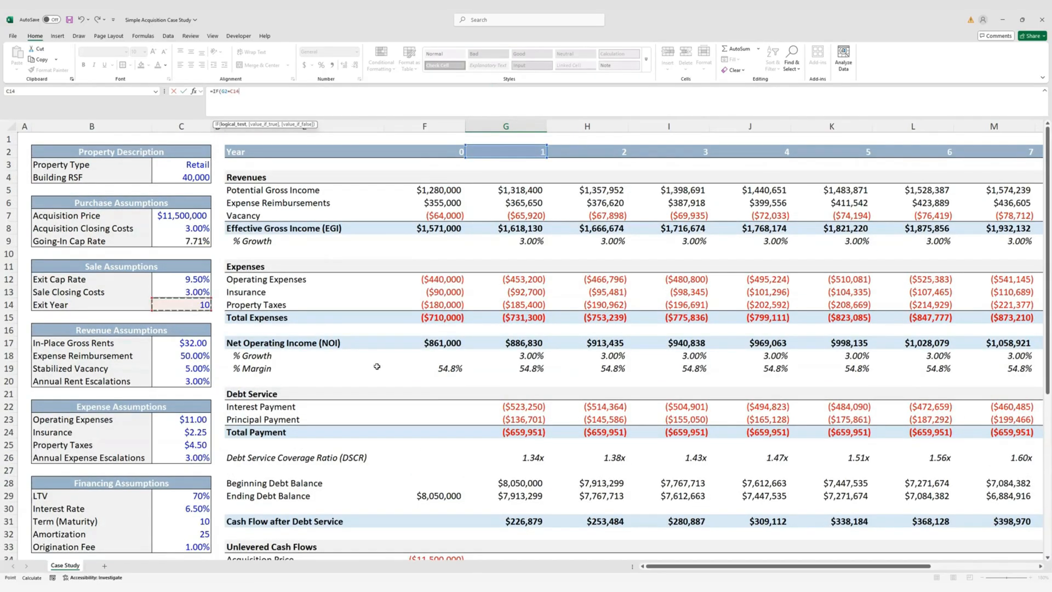
pyautogui.press('F4')
pyautogui.scroll(-12, 377, 366)
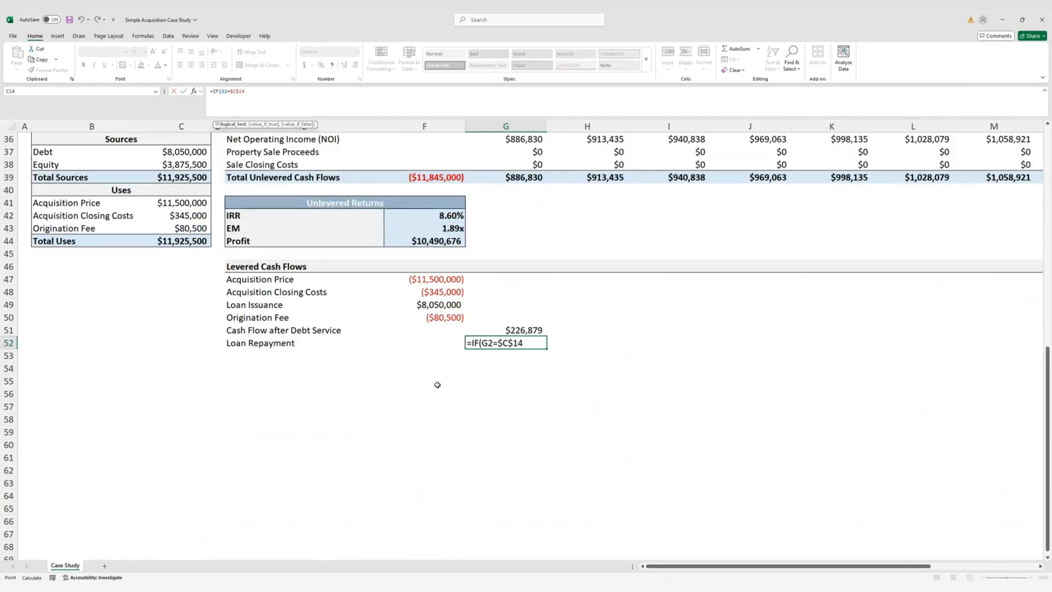
pyautogui.write(',-')
pyautogui.scroll(3, 476, 365)
pyautogui.write('-')
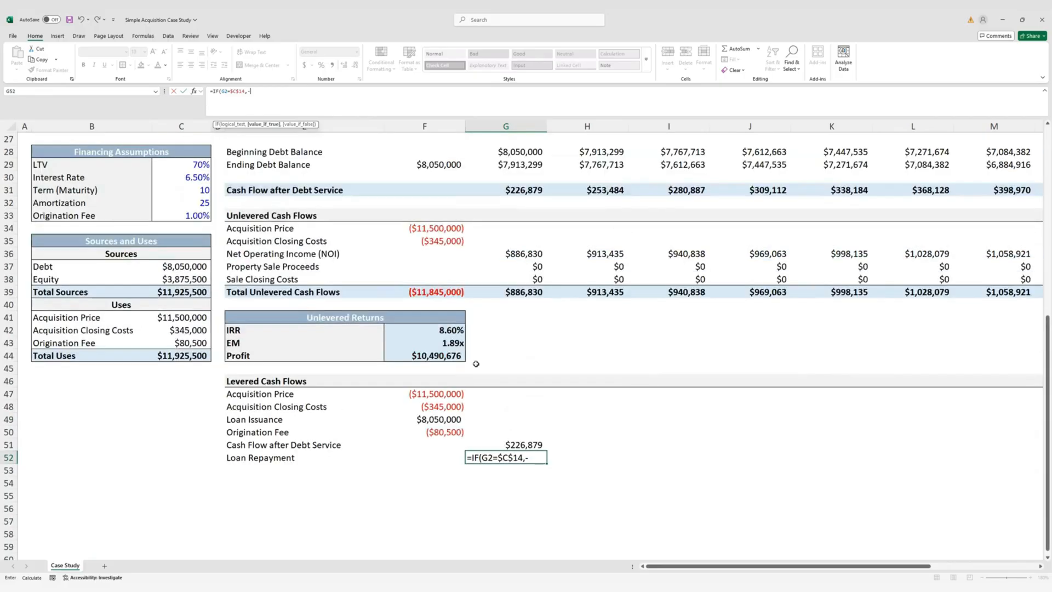
pyautogui.click(531, 166)
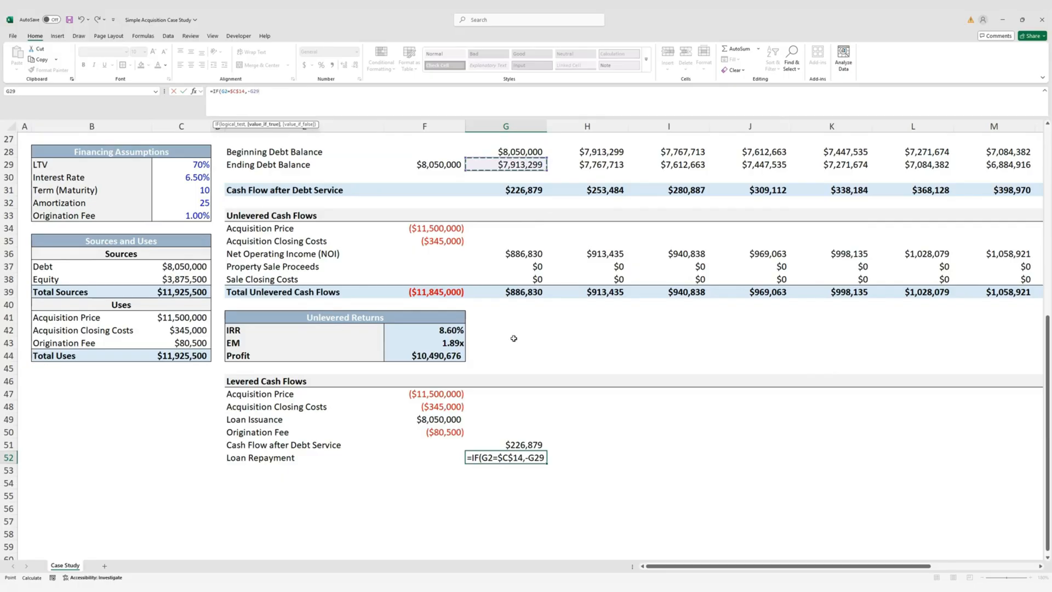
pyautogui.write(',')
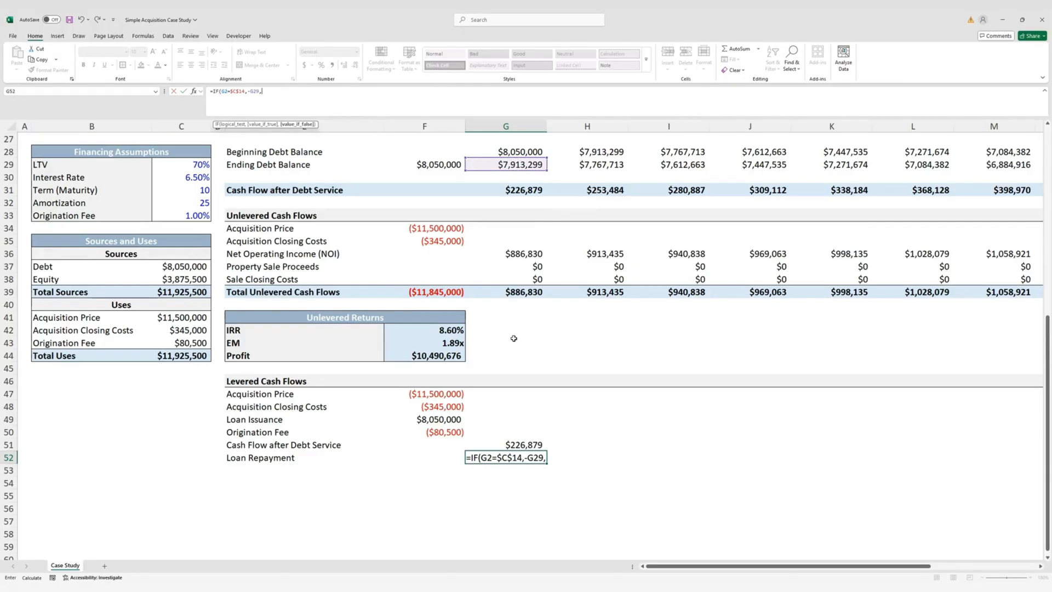
pyautogui.write('0)')
pyautogui.hotkey('ctrl', 'Return')
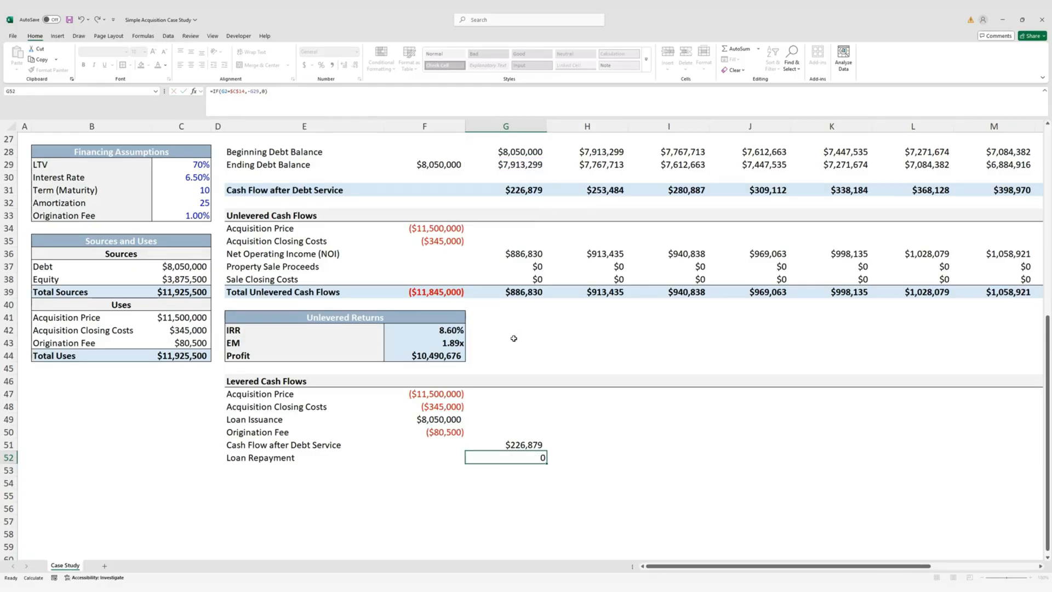
# Paste the cash flow cell's formats onto Loan Repayment so $0 shows as currency
pyautogui.press('Up')
pyautogui.hotkey('ctrl', 'c')
pyautogui.press('Down')
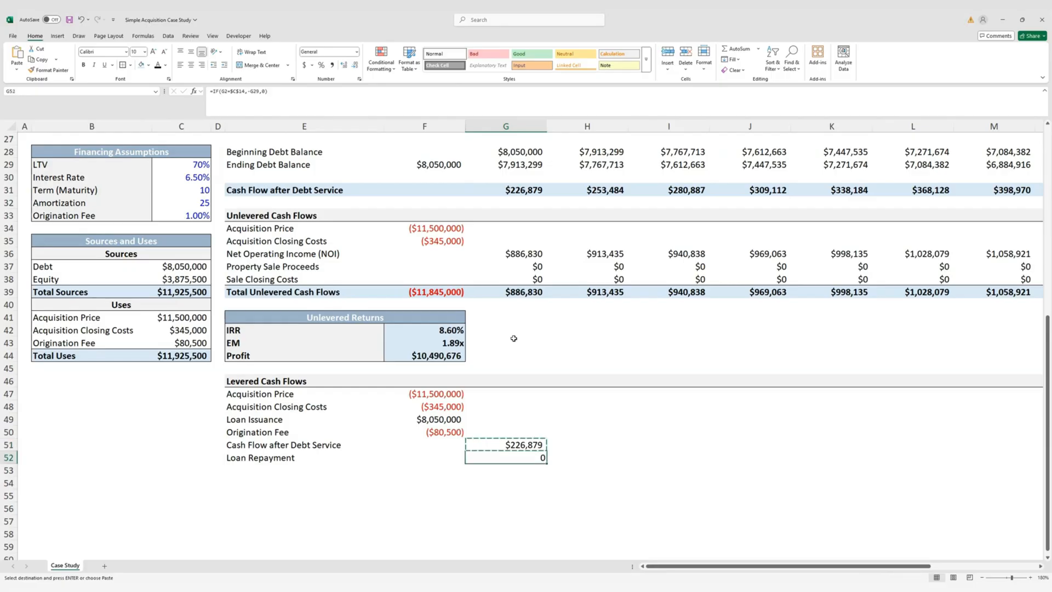
pyautogui.hotkey('ctrl', 'alt', 'v')
pyautogui.press('t')
pyautogui.press('Return')
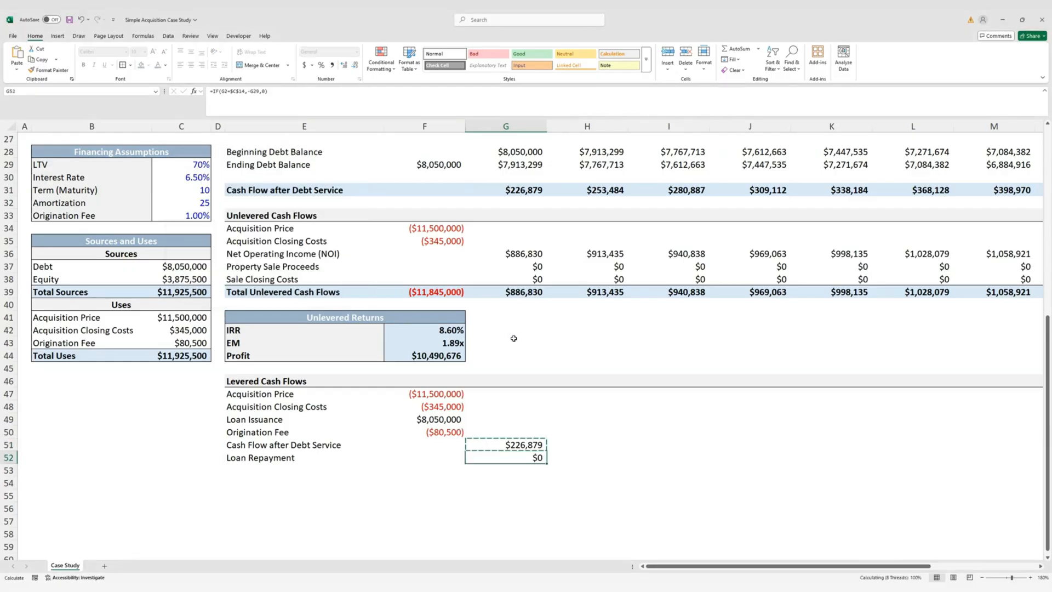
pyautogui.press('Up')
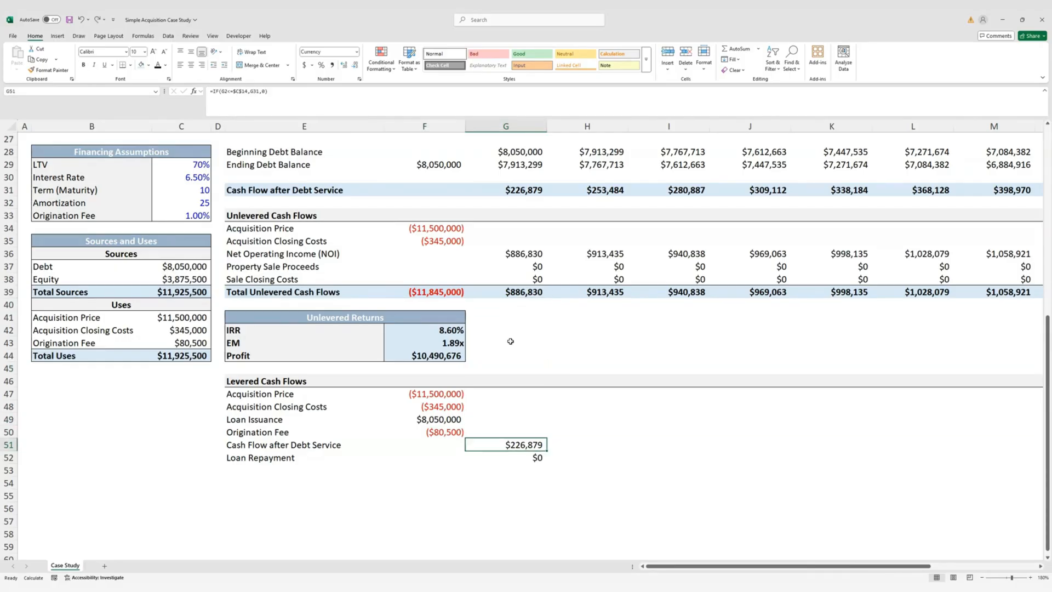
# Copy the sale proceeds, closing costs and total rows below Loan Repayment, then clear their values
pyautogui.press('Up')
pyautogui.press('Up')
pyautogui.press('Up')
pyautogui.press('Up')
pyautogui.press('Up')
pyautogui.press('Up')
pyautogui.press('Up')
pyautogui.press('Up')
pyautogui.press('Up')
pyautogui.press('Up')
pyautogui.press('Up')
pyautogui.press('Up')
pyautogui.press('Up')
pyautogui.press('Up')
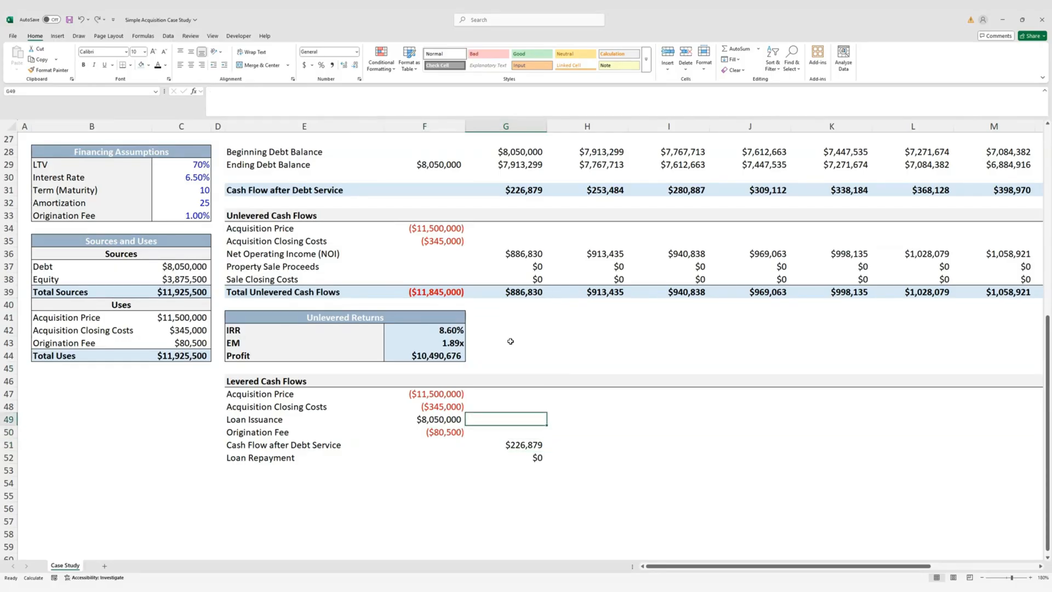
pyautogui.press('Left')
pyautogui.press('Left')
pyautogui.hotkey('shift', 'Down')
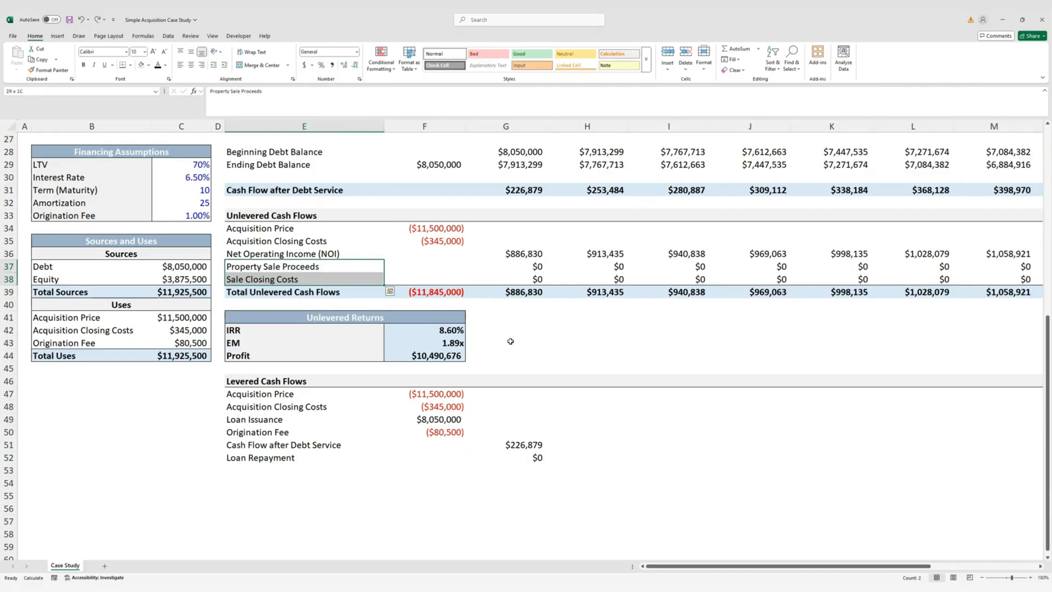
pyautogui.hotkey('shift', 'Down')
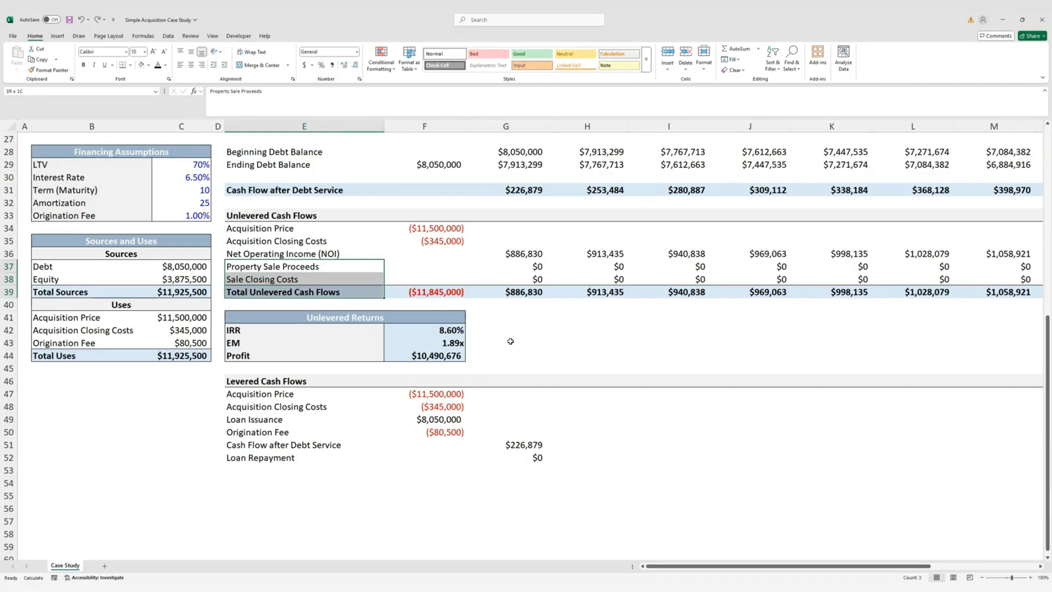
pyautogui.hotkey('shift', 'Right')
pyautogui.hotkey('shift', 'Right')
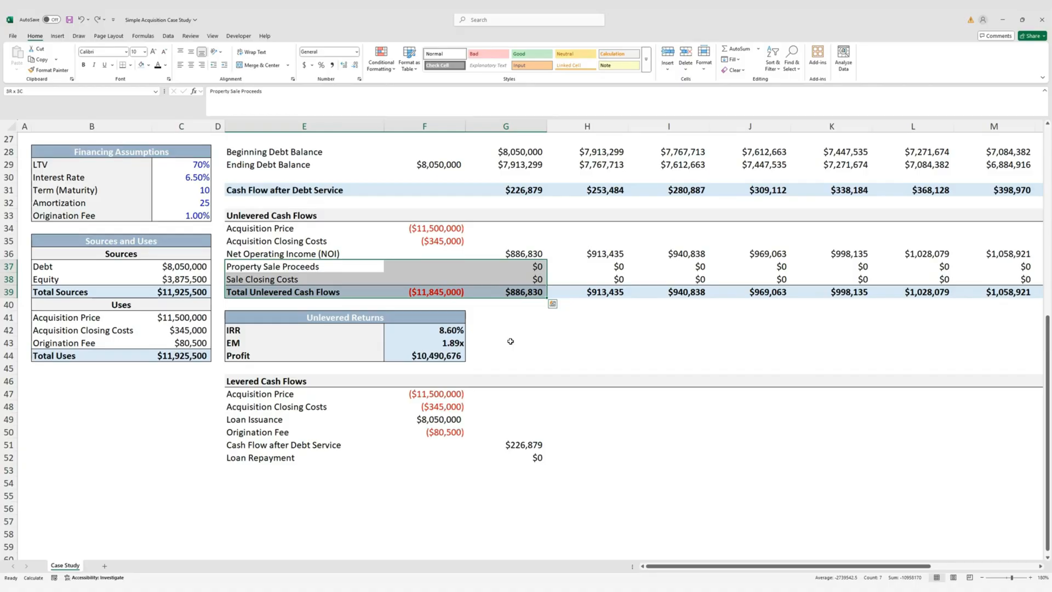
pyautogui.hotkey('ctrl', 'shift', 'Right')
pyautogui.hotkey('ctrl', 'c')
pyautogui.press('Left')
pyautogui.press('Left')
pyautogui.press('Down')
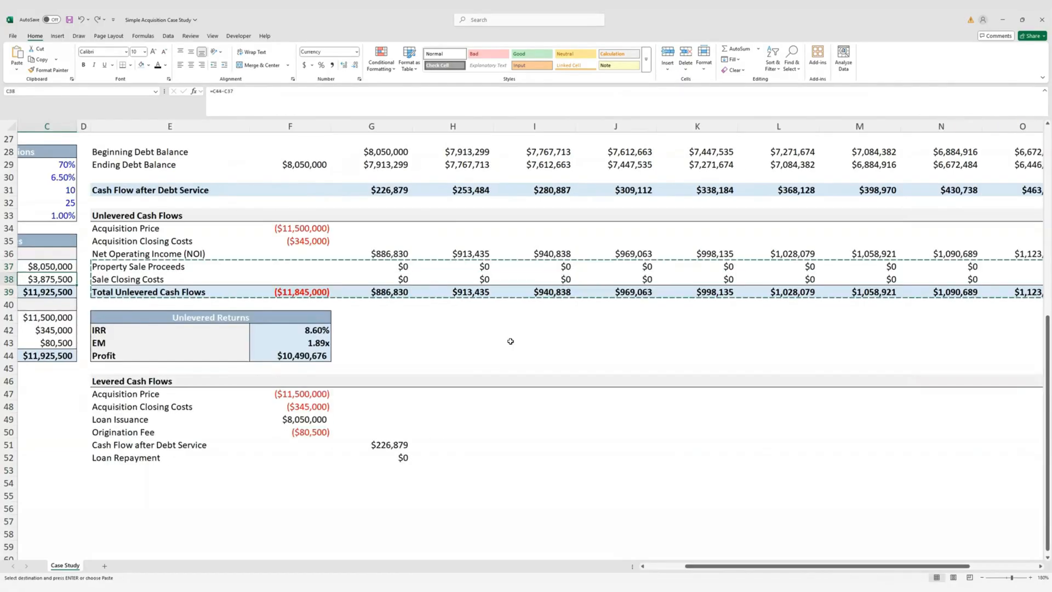
pyautogui.press('Down')
pyautogui.press('Down')
pyautogui.press('Down')
pyautogui.press('Down')
pyautogui.press('Down')
pyautogui.press('Down')
pyautogui.press('Down')
pyautogui.press('Down')
pyautogui.press('Down')
pyautogui.press('Down')
pyautogui.press('Down')
pyautogui.press('Down')
pyautogui.press('Down')
pyautogui.press('Down')
pyautogui.press('Down')
pyautogui.press('Right')
pyautogui.press('Right')
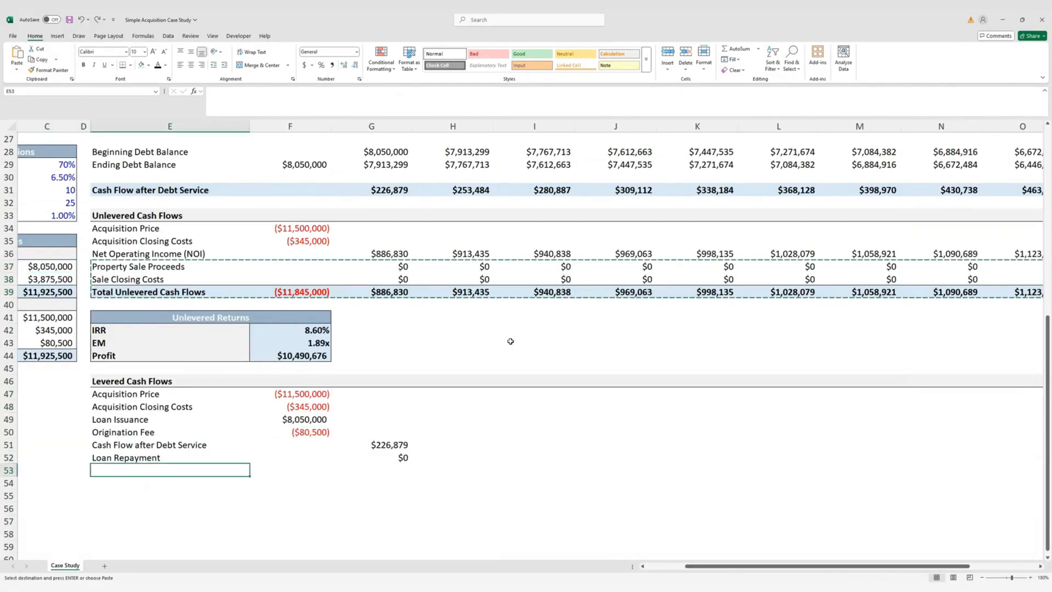
pyautogui.press('Return')
pyautogui.press('Right')
pyautogui.press('Down')
pyautogui.press('Down')
pyautogui.hotkey('ctrl', 'shift', 'Right')
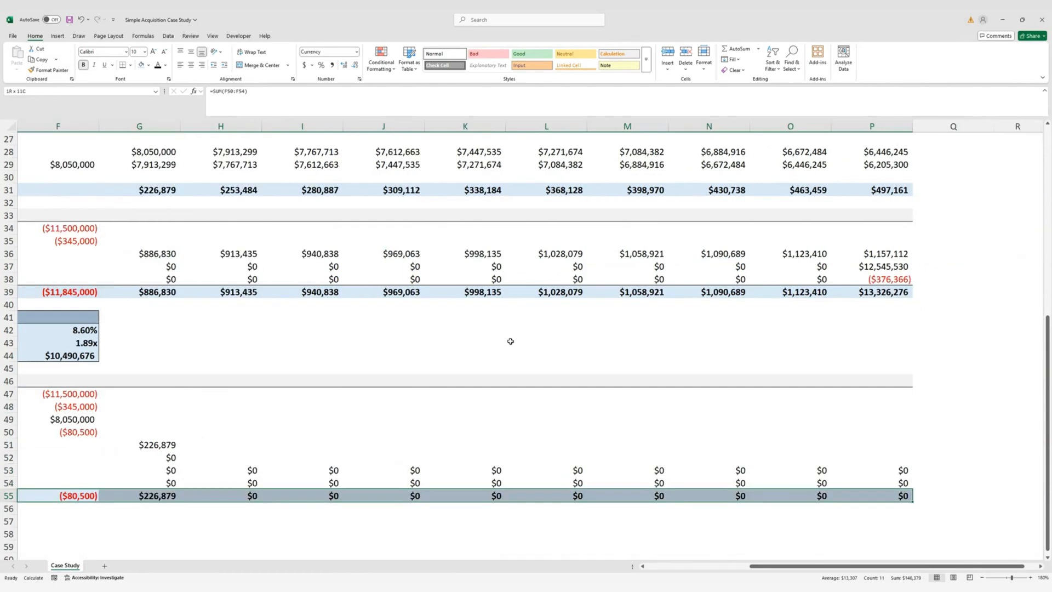
pyautogui.press('Delete')
pyautogui.press('Left')
pyautogui.press('Left')
pyautogui.press('Right')
pyautogui.press('Right')
pyautogui.press('Right')
pyautogui.press('Up')
pyautogui.press('Up')
pyautogui.press('Right')
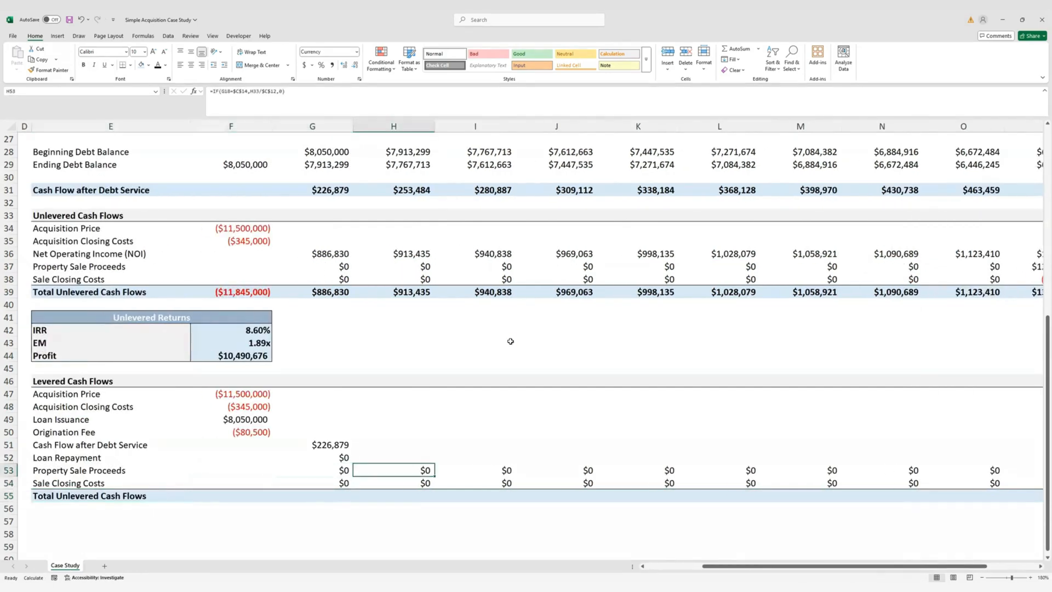
pyautogui.press('Left')
pyautogui.hotkey('shift', 'Down')
pyautogui.hotkey('ctrl', 'shift', 'Right')
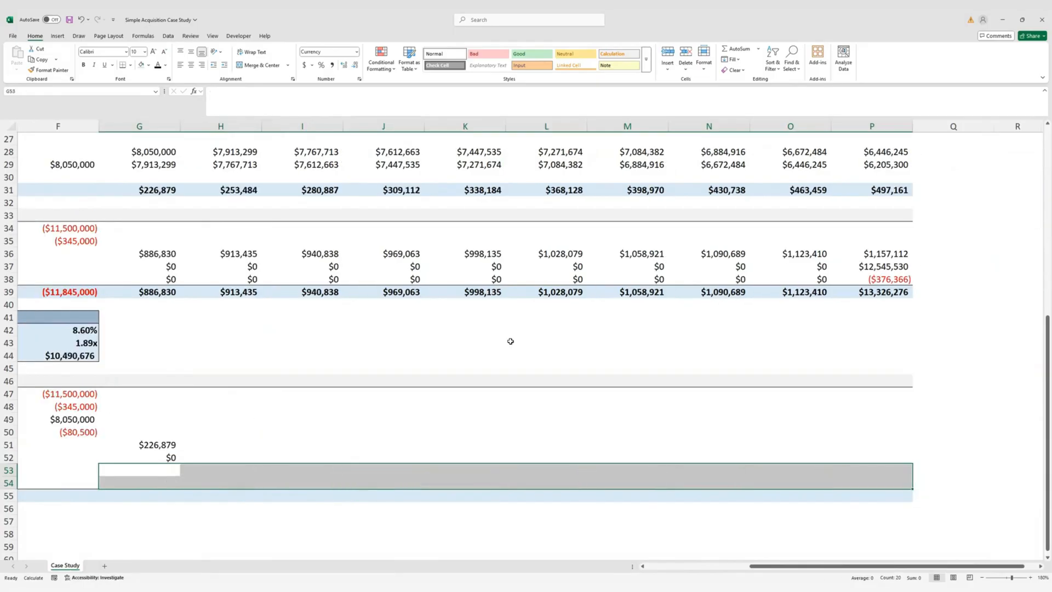
pyautogui.press('Left')
pyautogui.press('Left')
pyautogui.press('Right')
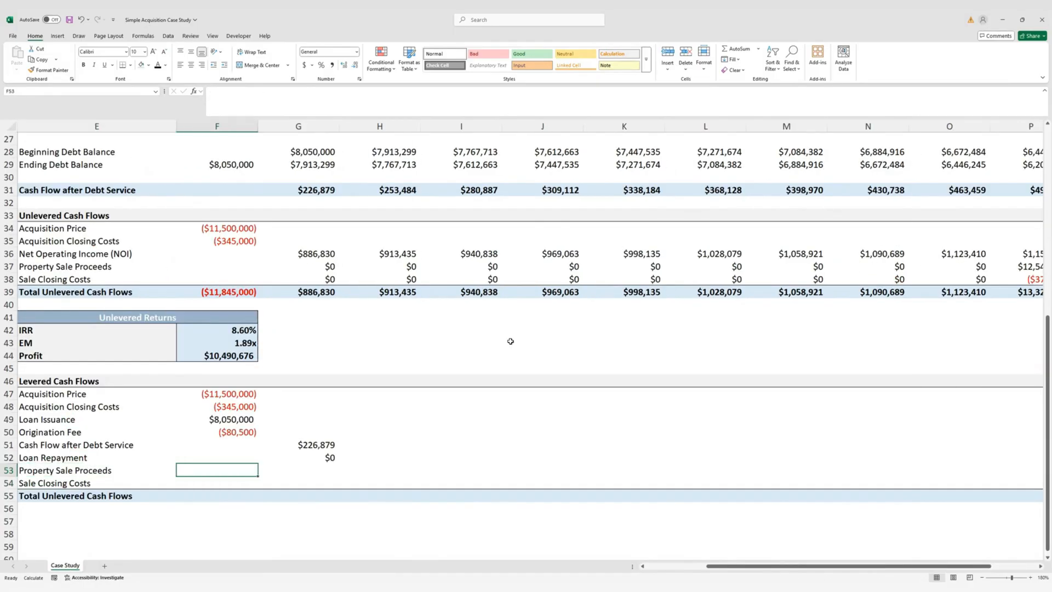
# Link year-1 levered sale proceeds to G37 and closing costs to G38
pyautogui.press('Right')
pyautogui.write('=')
pyautogui.press('Up')
pyautogui.press('Up')
pyautogui.press('Up')
pyautogui.press('Up')
pyautogui.press('Up')
pyautogui.press('Up')
pyautogui.press('Up')
pyautogui.press('Up')
pyautogui.press('Up')
pyautogui.press('Up')
pyautogui.press('Up')
pyautogui.press('Up')
pyautogui.press('Up')
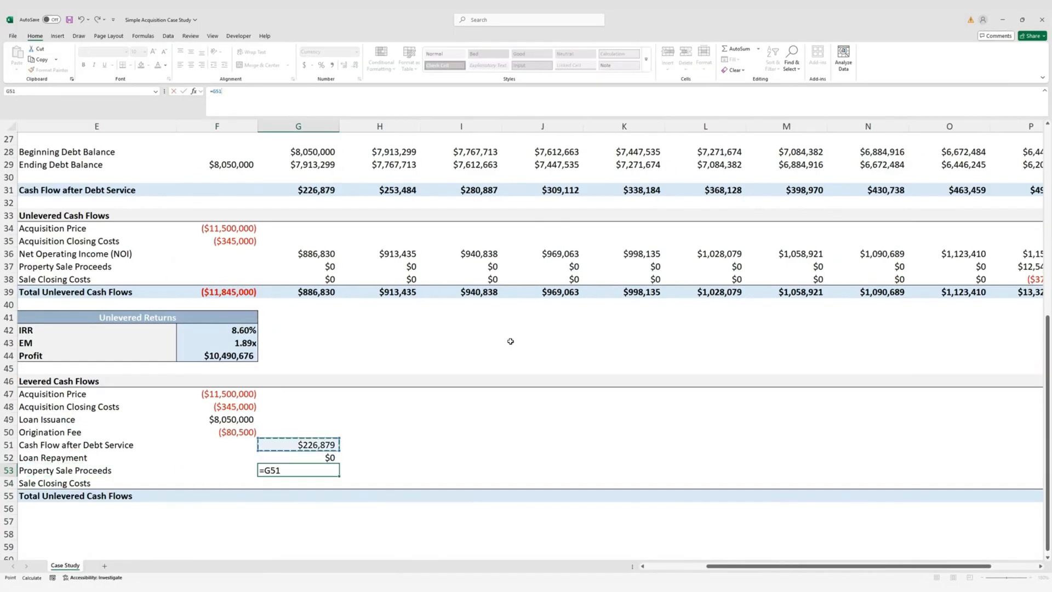
pyautogui.press('Up')
pyautogui.press('Up')
pyautogui.press('Up')
pyautogui.press('Return')
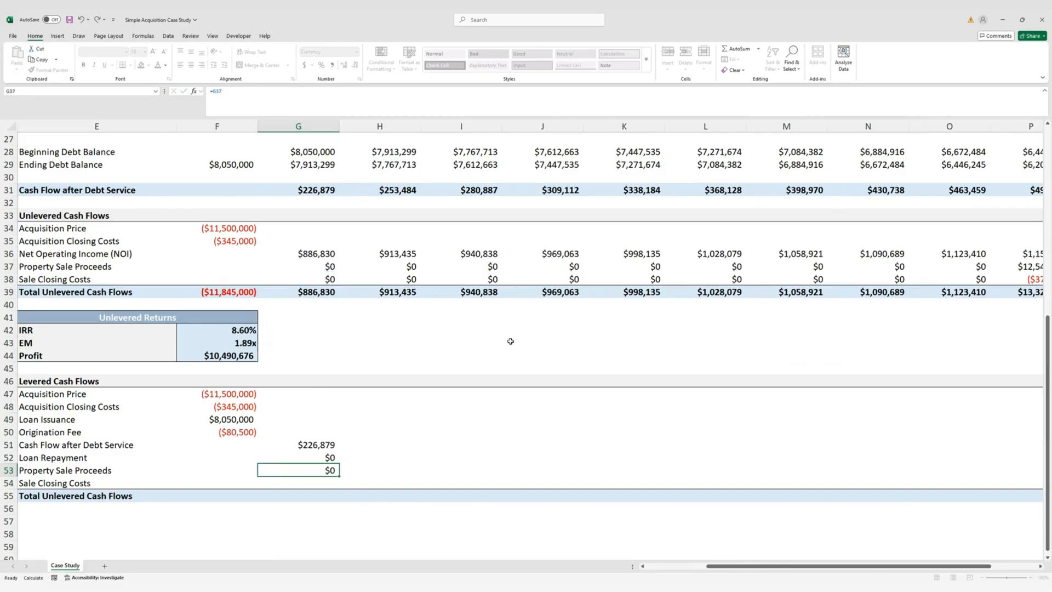
pyautogui.write('=')
pyautogui.press('Up')
pyautogui.press('Up')
pyautogui.press('Up')
pyautogui.press('Up')
pyautogui.press('Up')
pyautogui.press('Up')
pyautogui.press('Up')
pyautogui.press('Up')
pyautogui.press('Up')
pyautogui.press('Up')
pyautogui.press('Up')
pyautogui.press('Up')
pyautogui.press('Up')
pyautogui.press('Up')
pyautogui.press('Up')
pyautogui.press('Up')
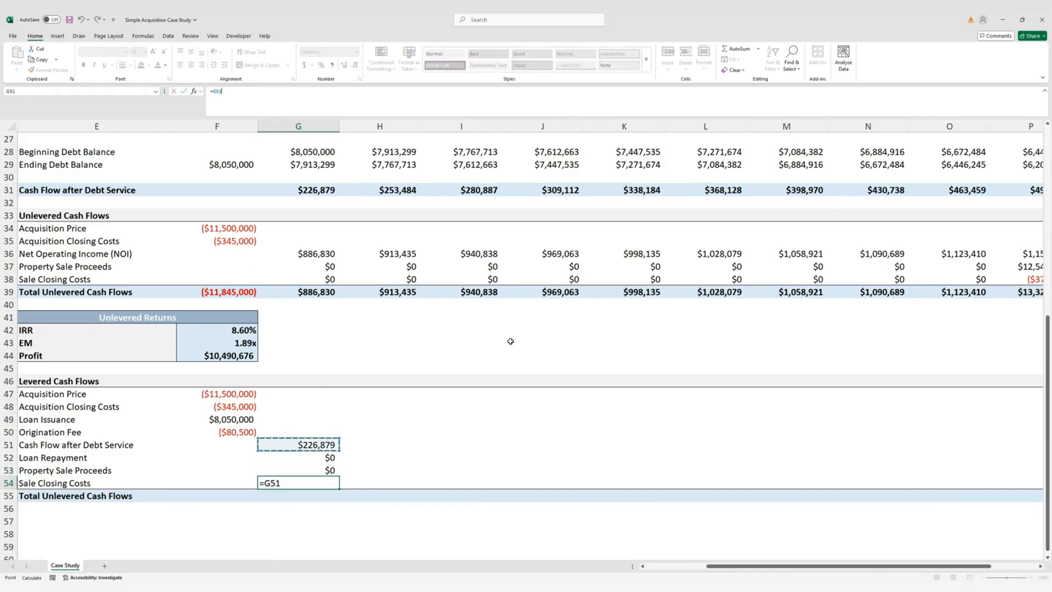
pyautogui.press('Return')
# Rename the copied total row label to Total Levered Cash Flows
pyautogui.press('Left')
pyautogui.press('Left')
pyautogui.press('Left')
pyautogui.press('Left')
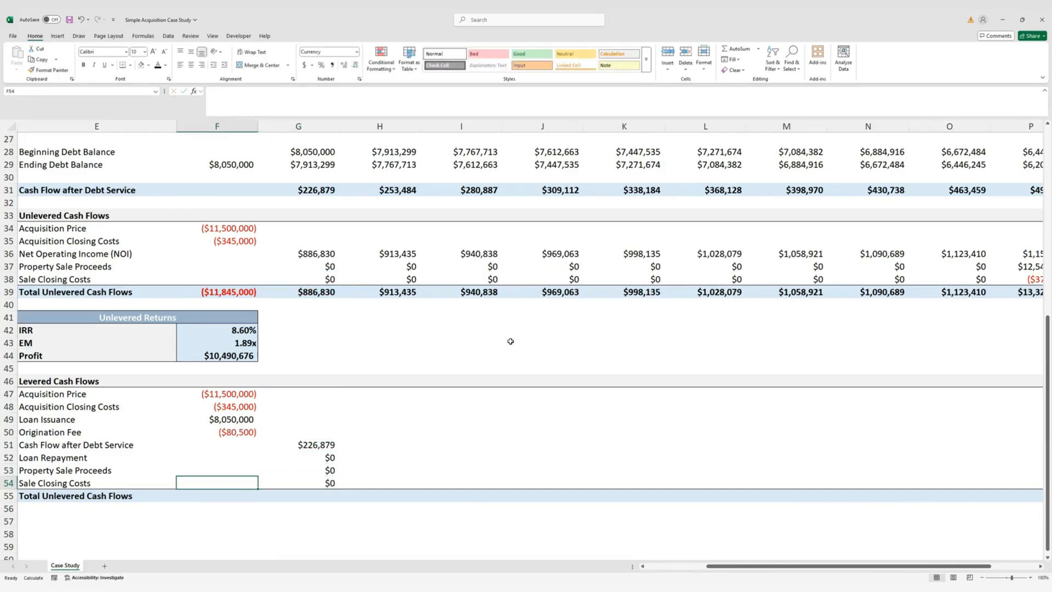
pyautogui.press('Left')
pyautogui.press('Right')
pyautogui.press('Right')
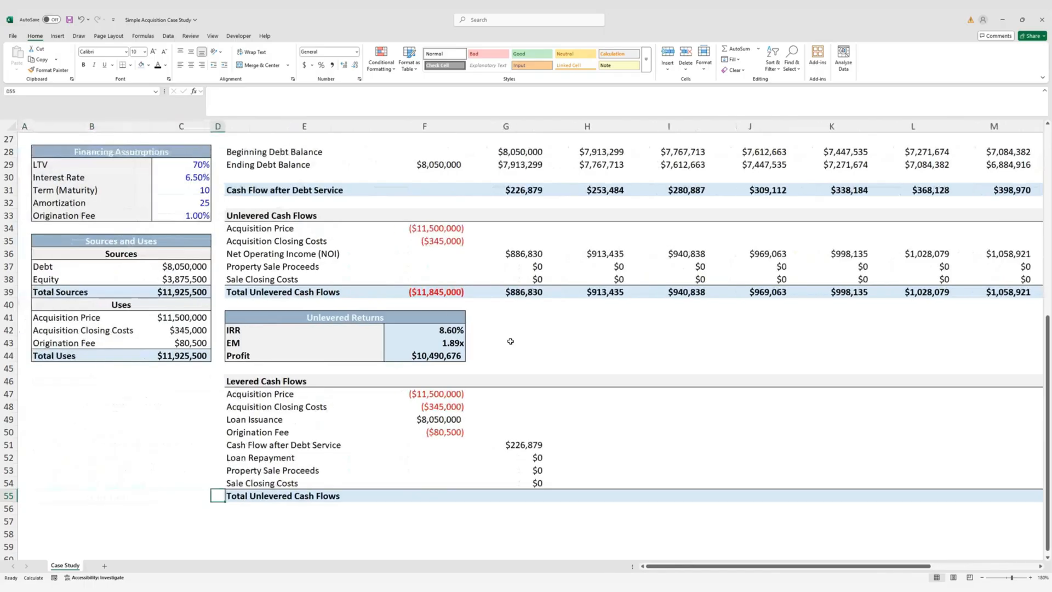
pyautogui.press('Right')
pyautogui.press('F2')
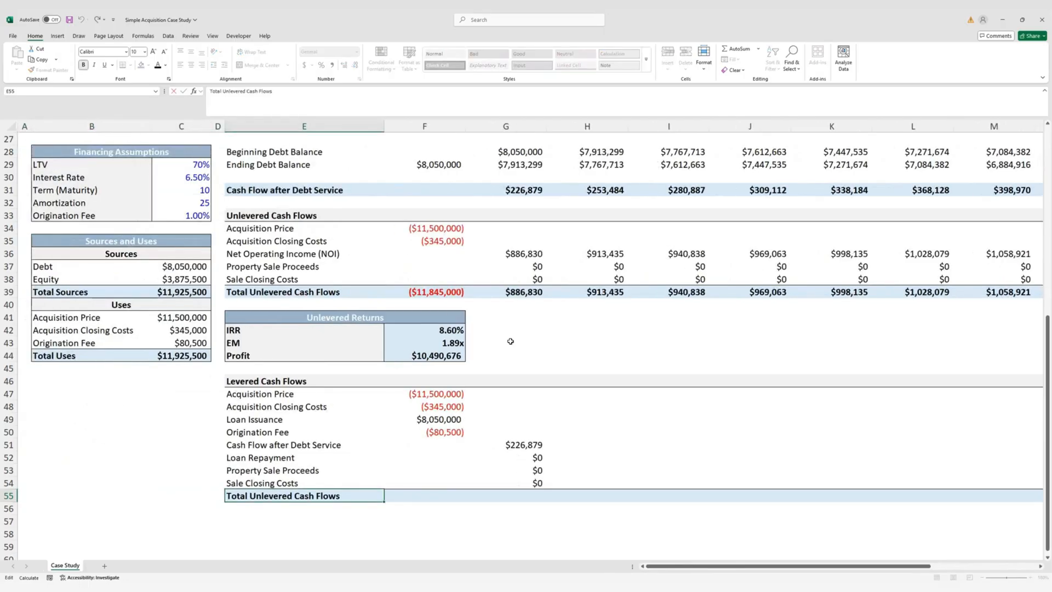
pyautogui.press('BackSpace')
pyautogui.press('BackSpace')
pyautogui.press('BackSpace')
pyautogui.write('L')
pyautogui.hotkey('ctrl', 'Return')
# Fill the year-1 levered formulas in G51:P54 across all ten years
pyautogui.press('Right')
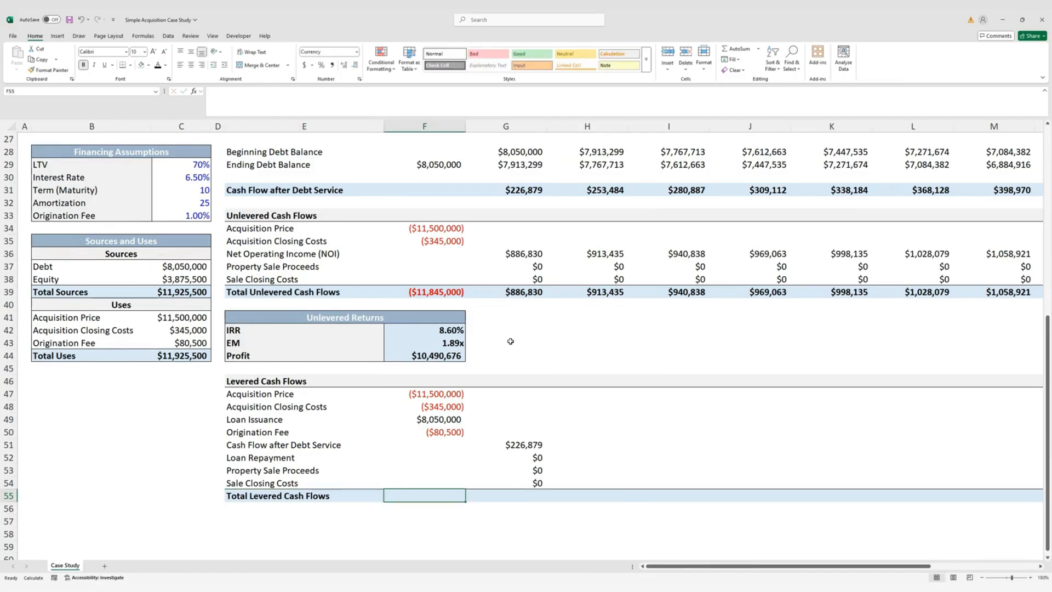
pyautogui.press('Right')
pyautogui.press('Up')
pyautogui.press('Up')
pyautogui.press('Up')
pyautogui.press('Up')
pyautogui.hotkey('shift', 'Down')
pyautogui.hotkey('shift', 'Down')
pyautogui.hotkey('shift', 'Down')
pyautogui.hotkey('shift', 'Right')
pyautogui.hotkey('shift', 'Right')
pyautogui.hotkey('shift', 'Right')
pyautogui.hotkey('shift', 'Right')
pyautogui.hotkey('shift', 'Right')
pyautogui.hotkey('shift', 'Right')
pyautogui.hotkey('shift', 'Right')
pyautogui.hotkey('shift', 'Right')
pyautogui.hotkey('shift', 'Right')
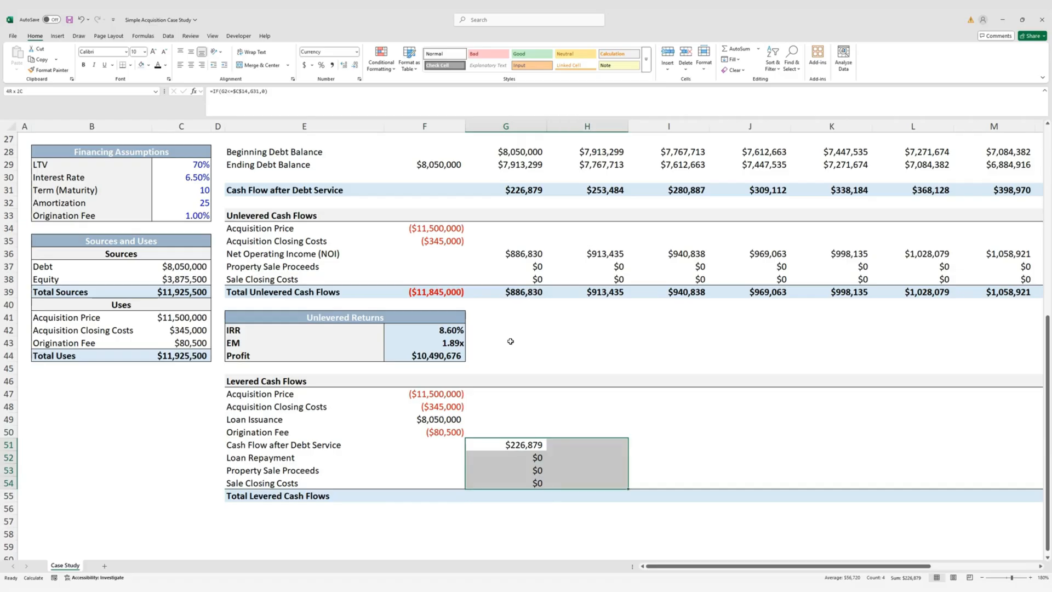
pyautogui.hotkey('ctrl', 'r')
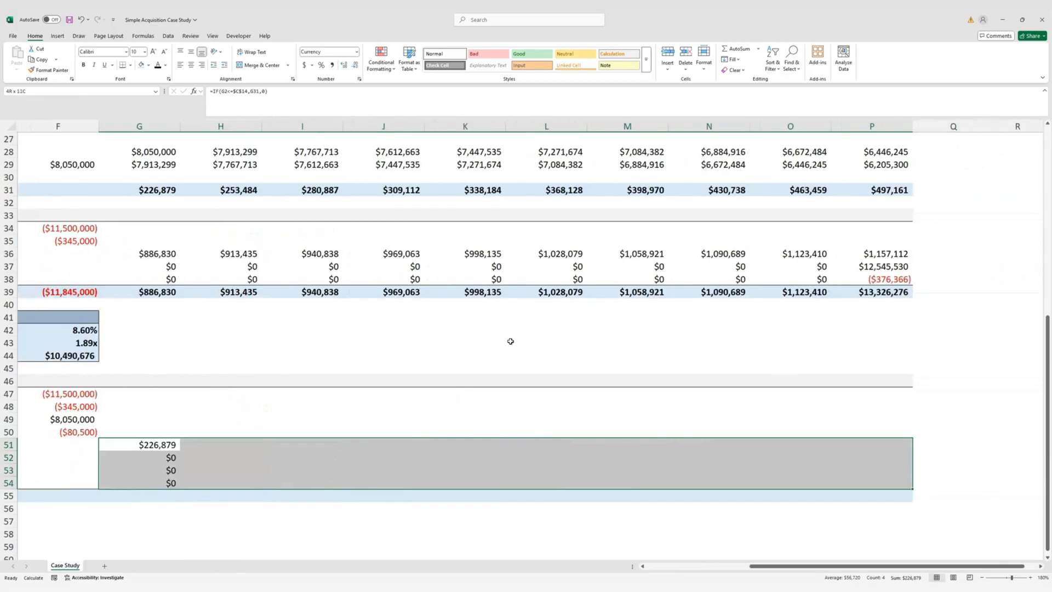
pyautogui.press('Left')
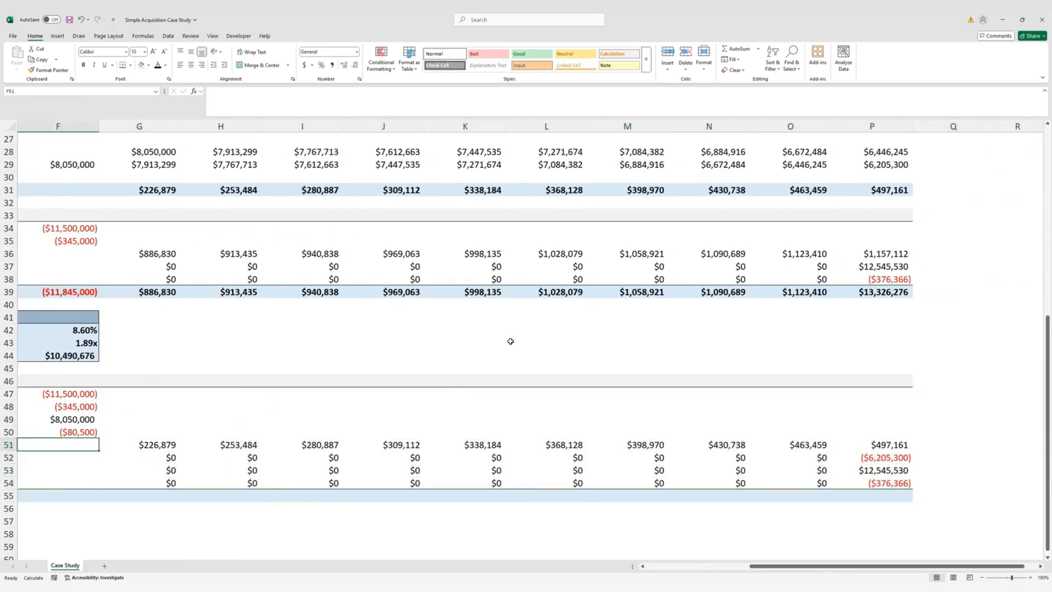
pyautogui.hotkey('ctrl', 'Left')
pyautogui.hotkey('ctrl', 'Left')
pyautogui.press('Right')
pyautogui.press('Right')
pyautogui.press('Down')
pyautogui.press('Down')
pyautogui.press('Right')
pyautogui.press('Right')
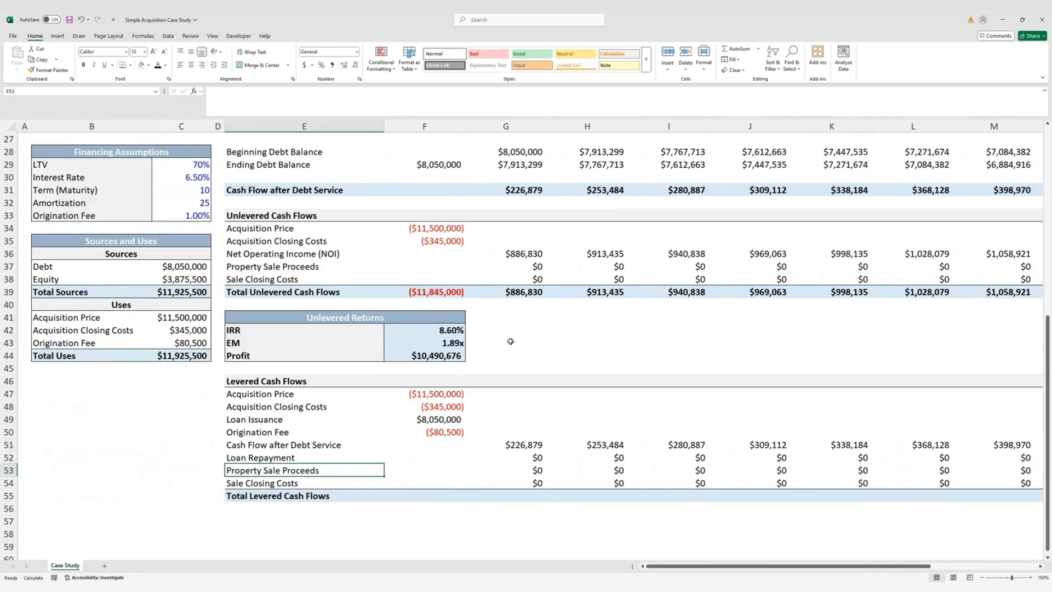
pyautogui.press('Right')
pyautogui.press('Down')
pyautogui.press('Down')
# Enter =SUM(F47:F54) in F55 and fill it across F55:P55, giving ($3,875,500)
pyautogui.write('=sum')
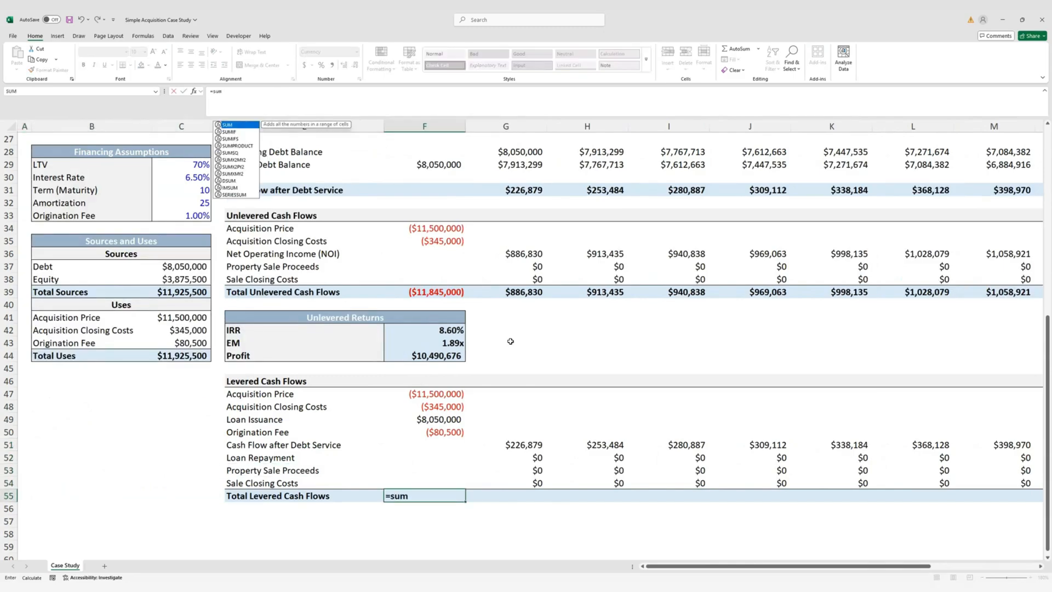
pyautogui.press('Tab')
pyautogui.press('Up')
pyautogui.hotkey('shift', 'Up')
pyautogui.hotkey('shift', 'Up')
pyautogui.hotkey('shift', 'Up')
pyautogui.hotkey('shift', 'Up')
pyautogui.hotkey('shift', 'Up')
pyautogui.hotkey('shift', 'Up')
pyautogui.hotkey('shift', 'Up')
pyautogui.hotkey('ctrl', 'Return')
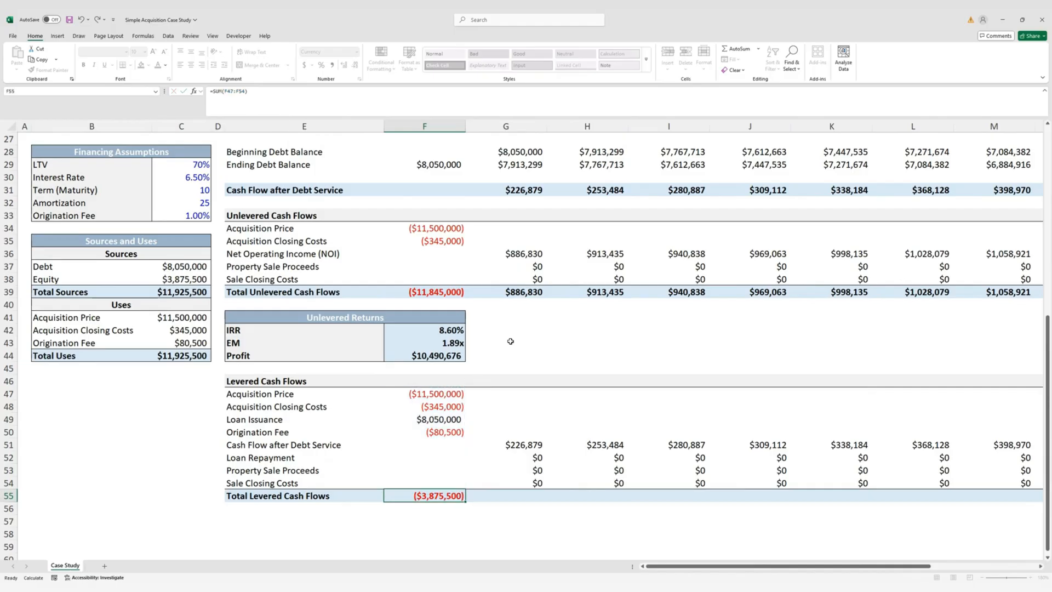
pyautogui.hotkey('shift', 'Right')
pyautogui.hotkey('shift', 'Right')
pyautogui.hotkey('shift', 'Right')
pyautogui.hotkey('shift', 'Right')
pyautogui.hotkey('shift', 'Right')
pyautogui.hotkey('shift', 'Right')
pyautogui.hotkey('shift', 'Right')
pyautogui.hotkey('shift', 'Right')
pyautogui.hotkey('shift', 'Right')
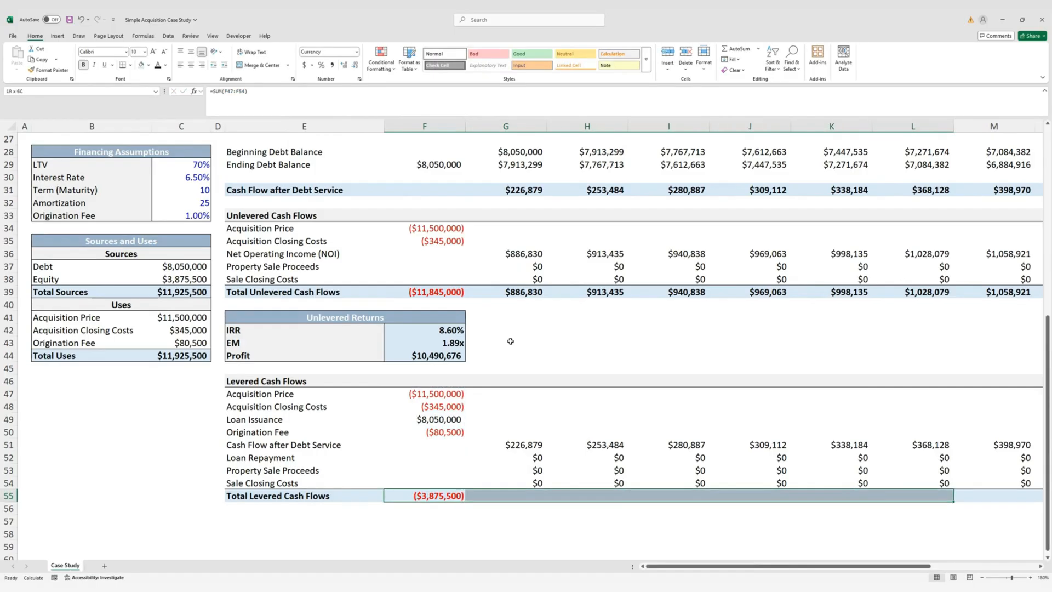
pyautogui.hotkey('shift', 'Right')
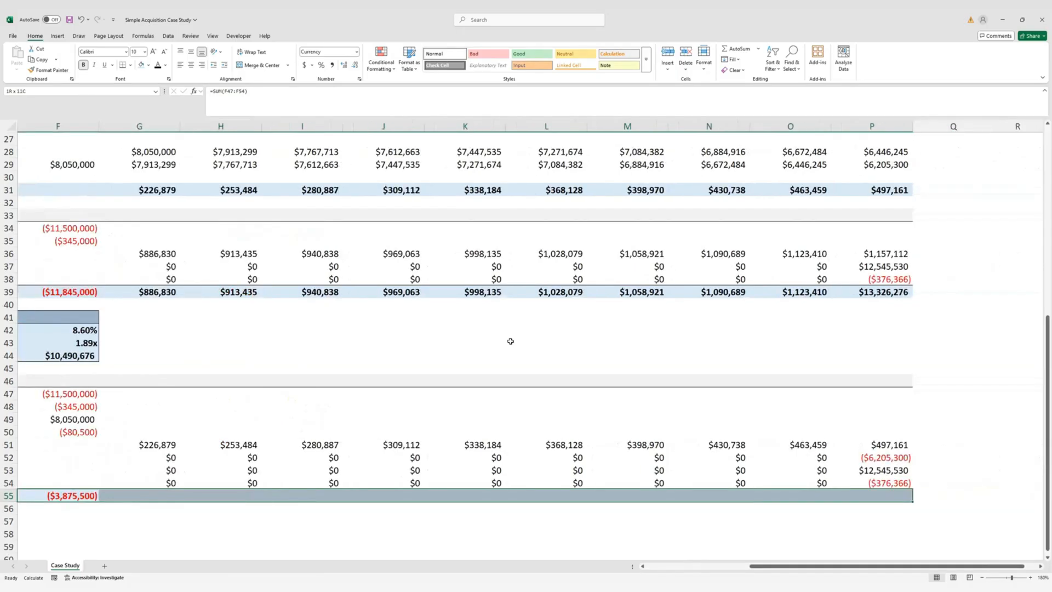
pyautogui.hotkey('ctrl', 'r')
pyautogui.press('Left')
pyautogui.press('Left')
pyautogui.press('Left')
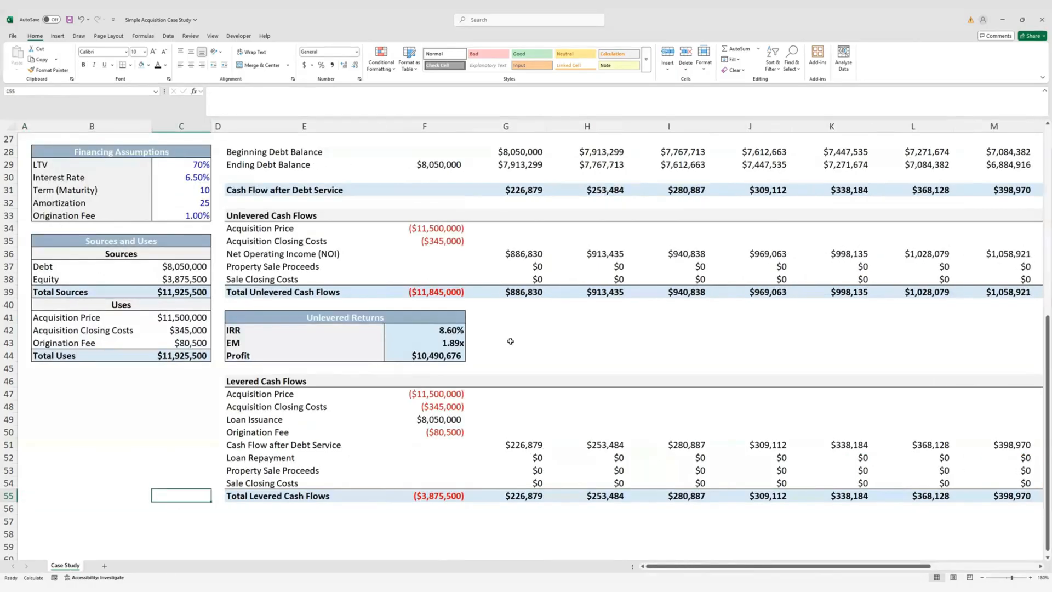
pyautogui.press('Right')
pyautogui.press('Right')
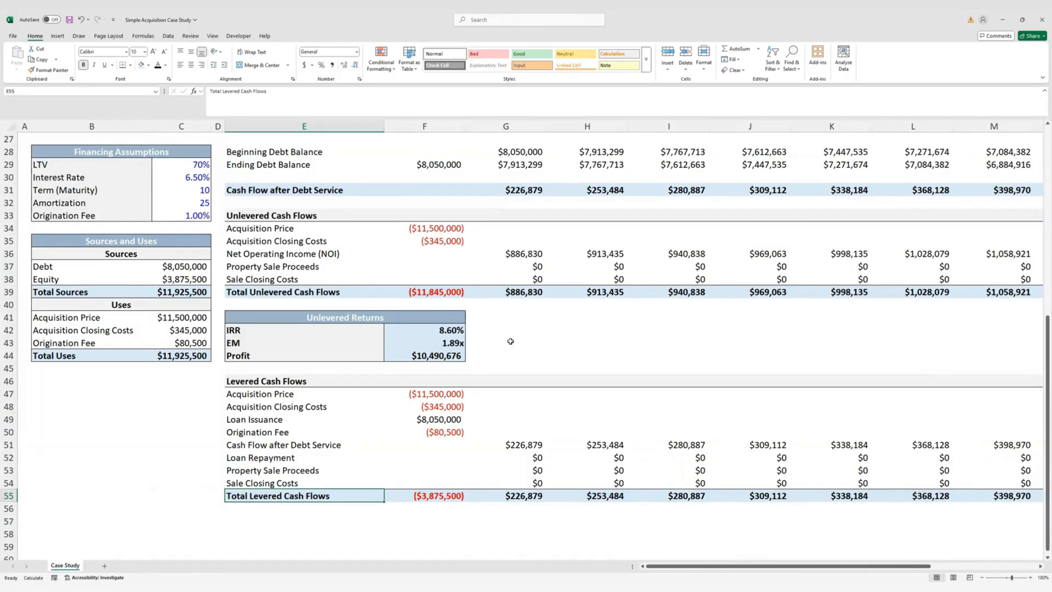
# Select the Unlevered Returns box E41:F44
pyautogui.press('Up')
pyautogui.press('Up')
pyautogui.press('Up')
pyautogui.press('Up')
pyautogui.press('Up')
pyautogui.press('Up')
pyautogui.press('Up')
pyautogui.press('Up')
pyautogui.press('Up')
pyautogui.press('Up')
pyautogui.press('Up')
pyautogui.press('Up')
pyautogui.press('Up')
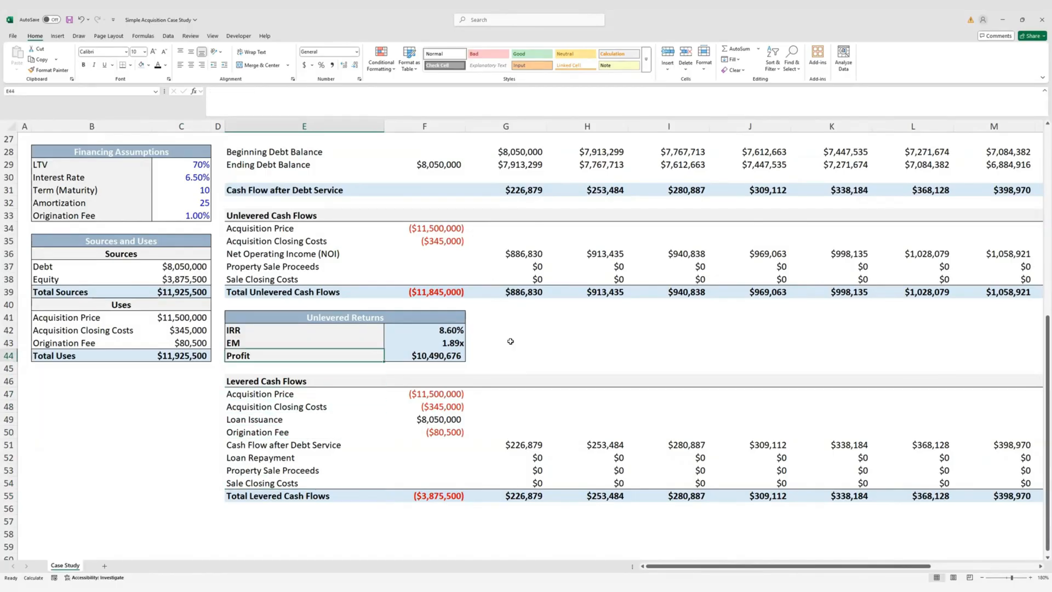
pyautogui.press('Up')
pyautogui.hotkey('shift', 'Down')
pyautogui.hotkey('shift', 'Down')
pyautogui.hotkey('shift', 'Down')
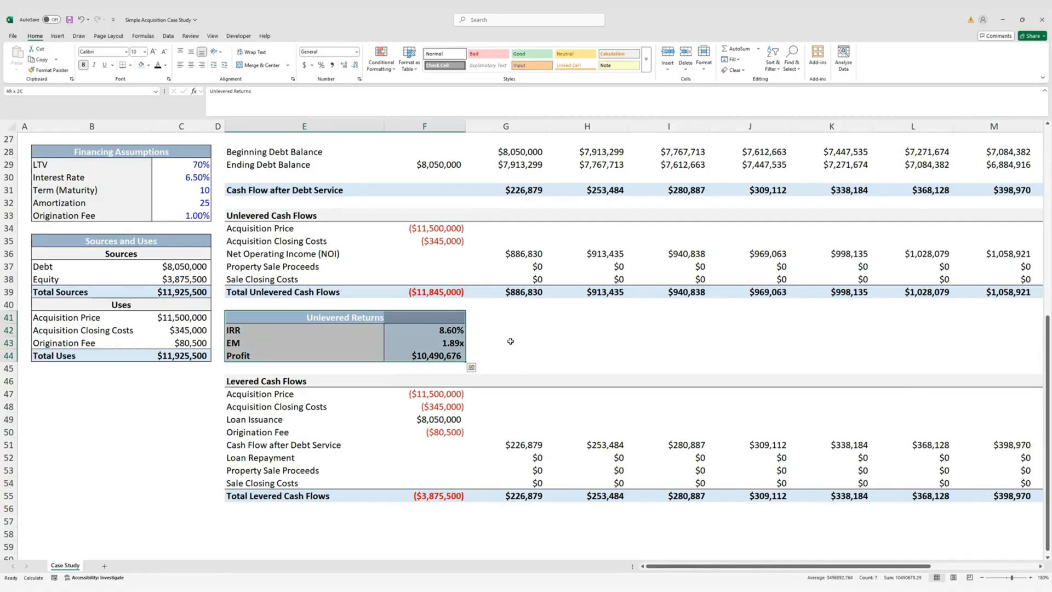
# Copy the Unlevered Returns box and paste it at E57 below the levered cash flows
pyautogui.hotkey('ctrl', 'c')
pyautogui.press('Down')
pyautogui.press('Down')
pyautogui.press('Down')
pyautogui.press('Down')
pyautogui.press('Down')
pyautogui.press('Down')
pyautogui.press('Down')
pyautogui.press('Down')
pyautogui.press('Down')
pyautogui.press('Down')
pyautogui.press('Down')
pyautogui.press('Down')
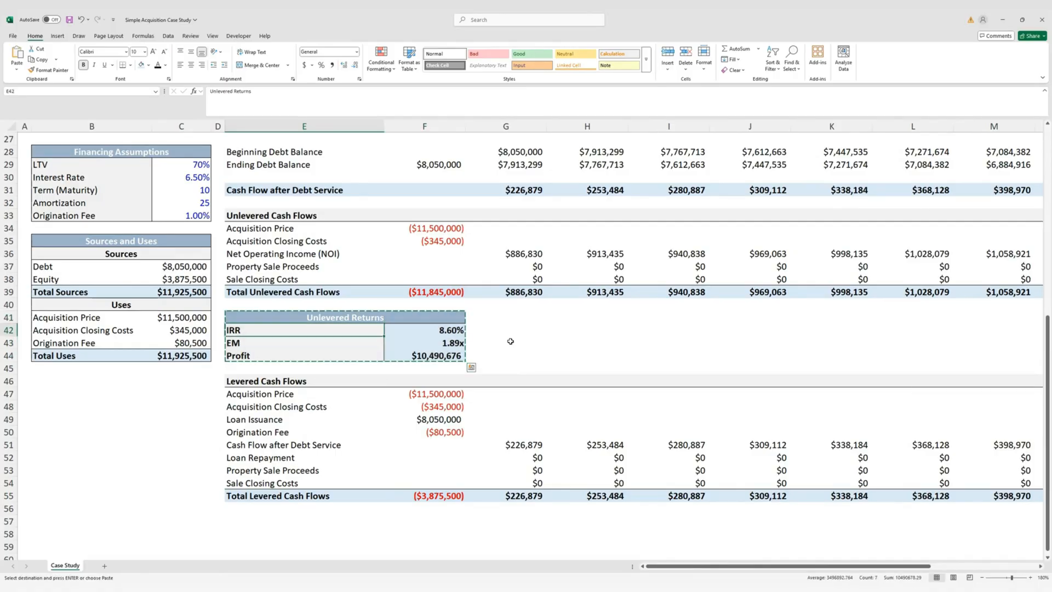
pyautogui.press('Down')
pyautogui.press('Down')
pyautogui.press('Down')
pyautogui.press('Down')
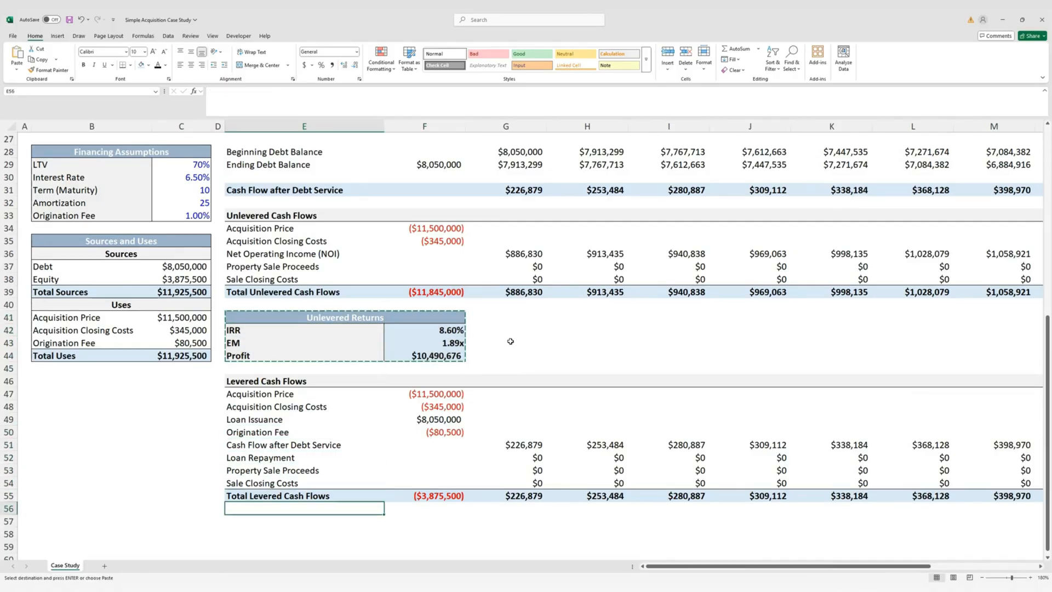
pyautogui.scroll(-2, 486, 347)
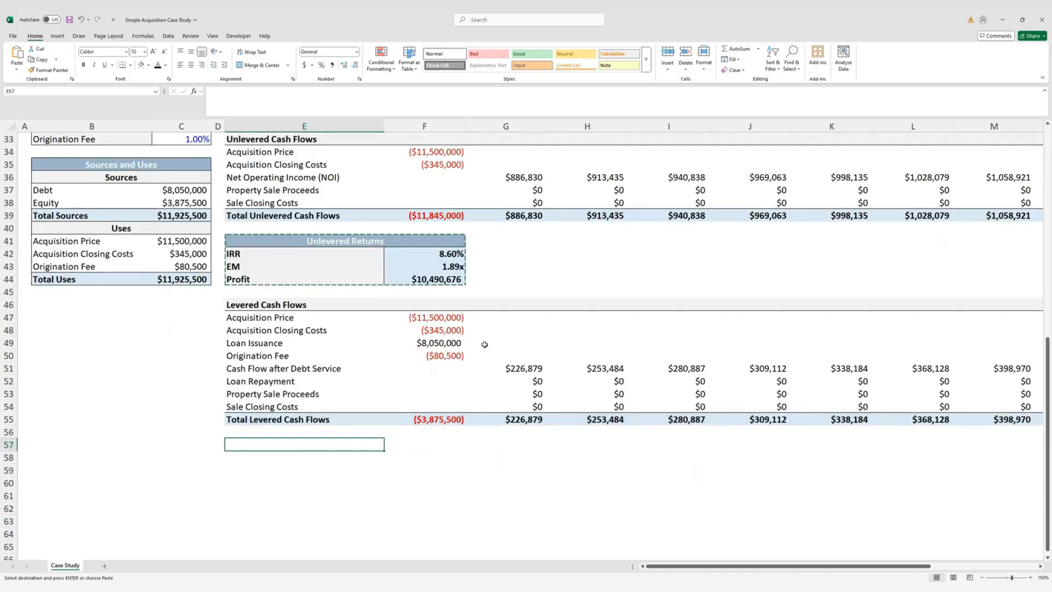
pyautogui.hotkey('ctrl', 'v')
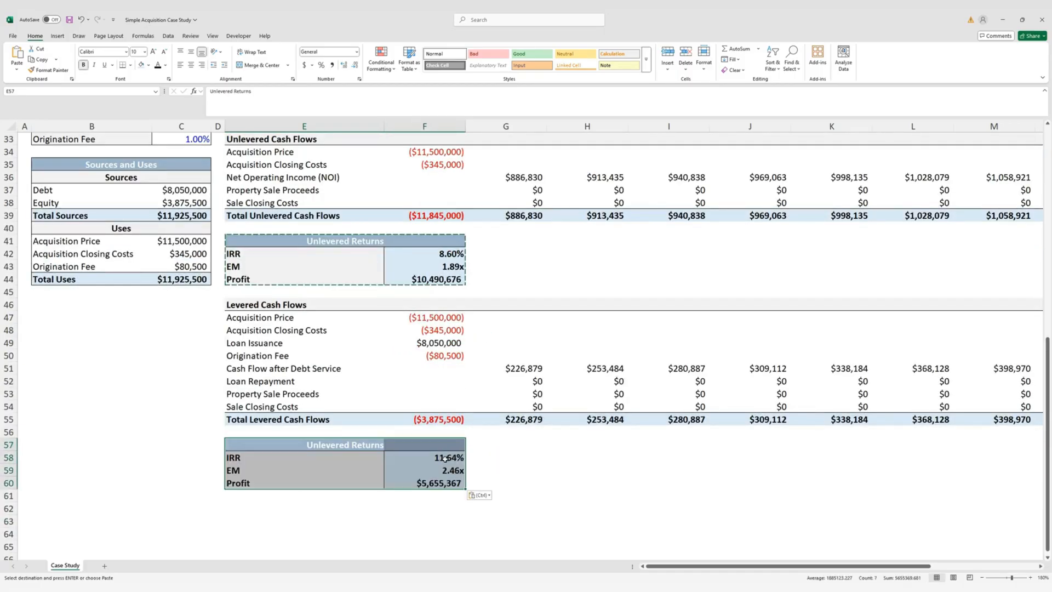
# Check that the pasted IRR, EM and profit formulas reference the levered row 55
pyautogui.click(444, 458)
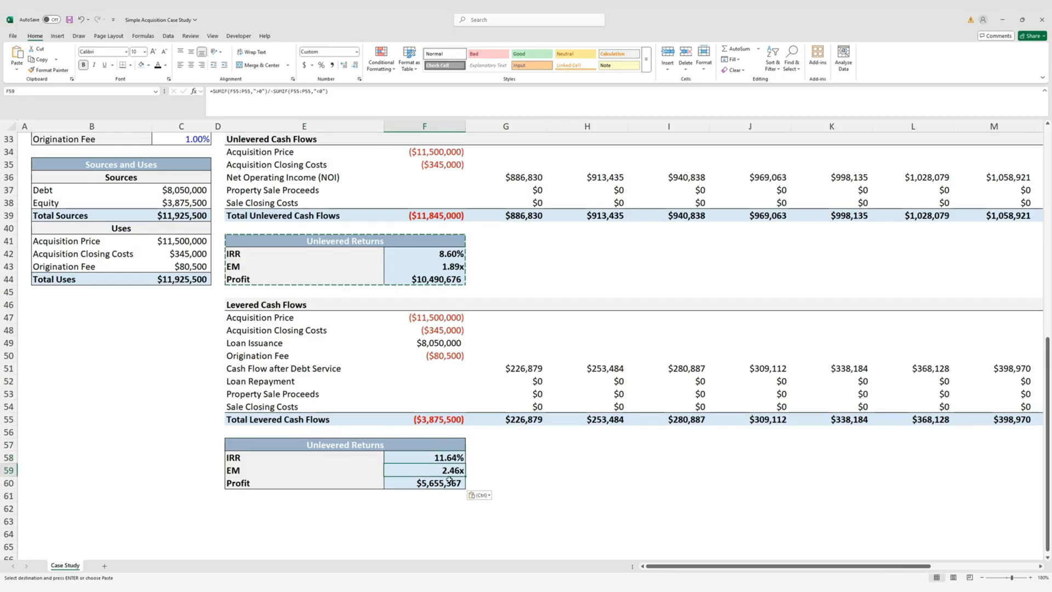
pyautogui.press('F2')
pyautogui.press('Return')
pyautogui.press('F2')
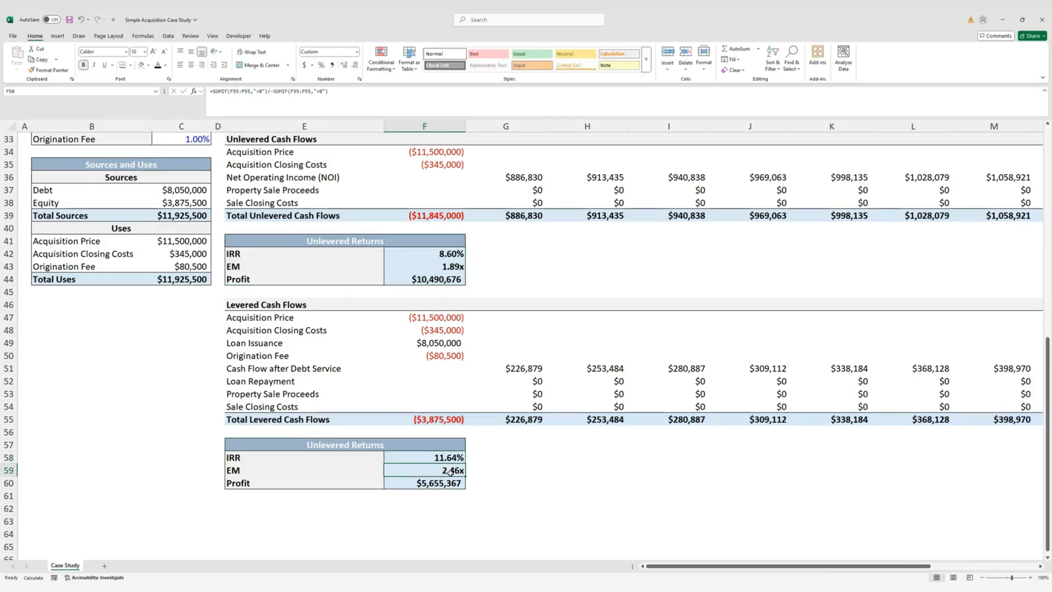
pyautogui.press('Return')
pyautogui.press('F2')
pyautogui.press('Return')
# Rename the pasted box's title from Unlevered Returns to Levered Returns
pyautogui.click(251, 448)
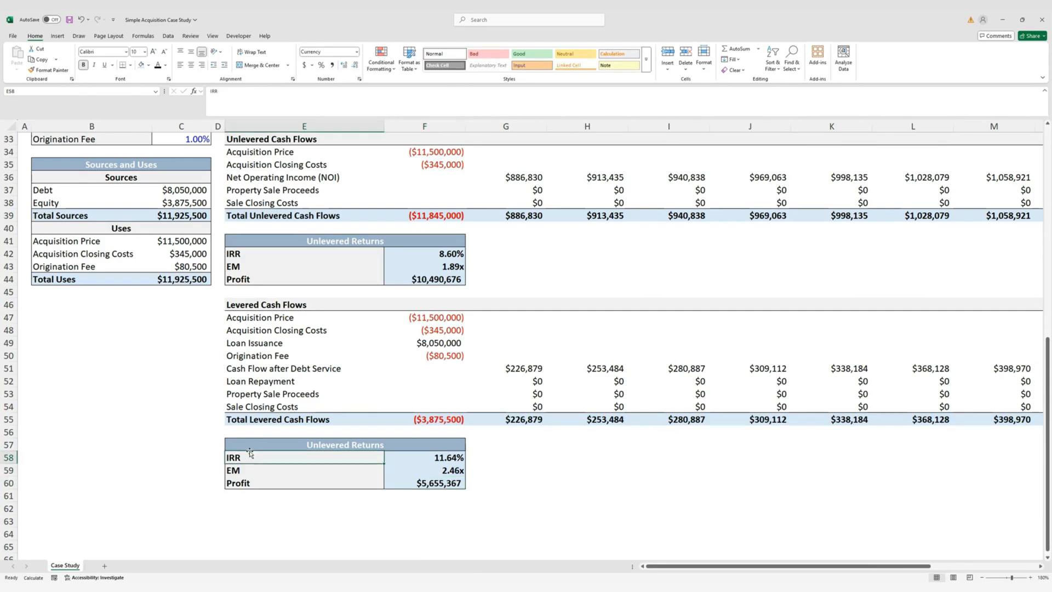
pyautogui.click(220, 93)
pyautogui.press('BackSpace')
pyautogui.press('BackSpace')
pyautogui.press('BackSpace')
pyautogui.write('L')
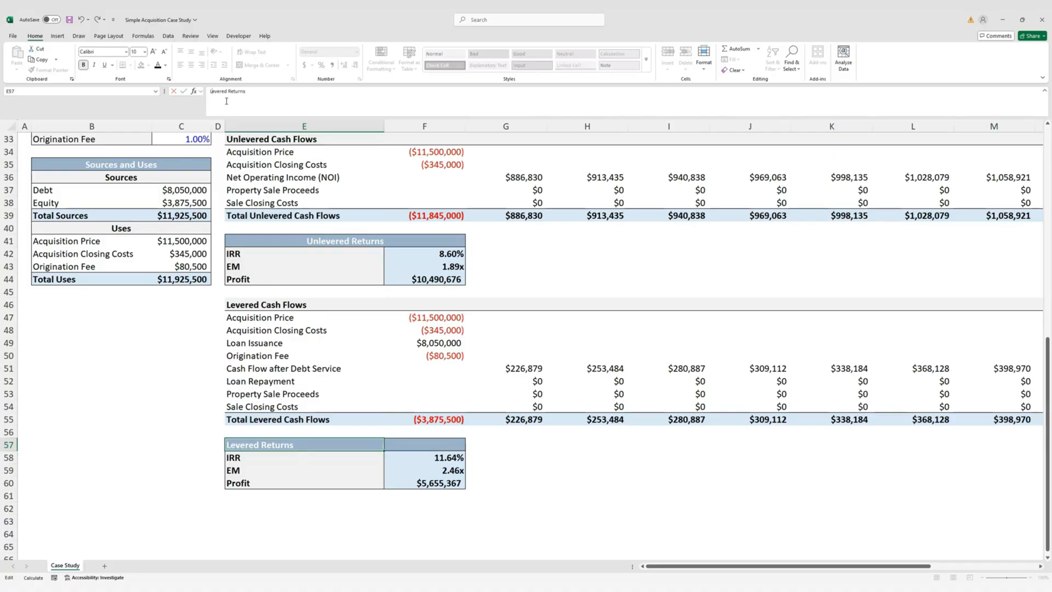
pyautogui.hotkey('ctrl', 'Return')
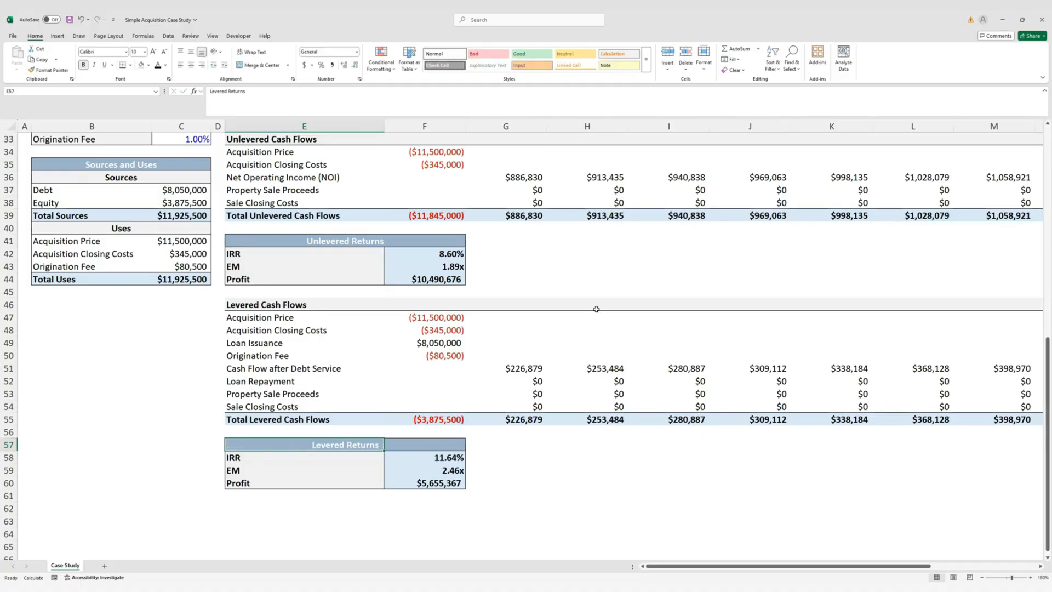
pyautogui.click(361, 509)
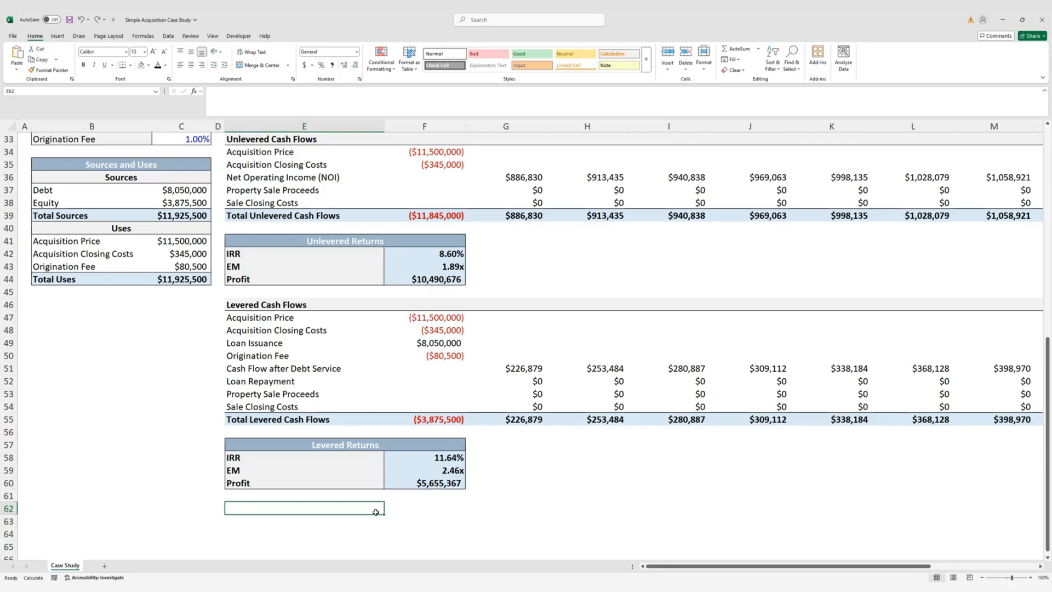
# Label E62 'Cash-on-Cash Return' in italic, not bold, matching the returns labels
pyautogui.write('Cash')
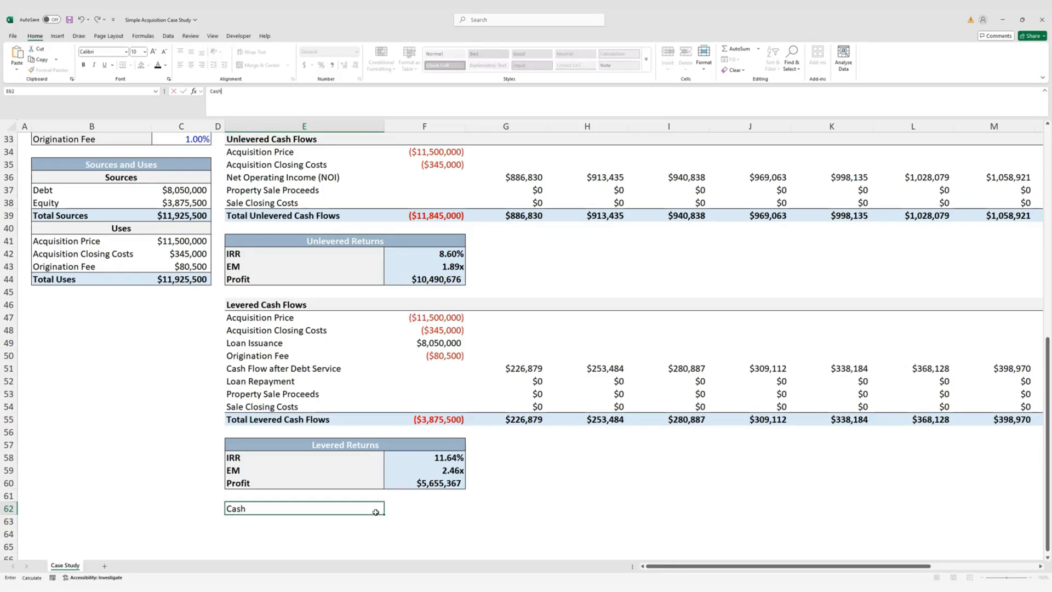
pyautogui.write('-on-Cash Return')
pyautogui.hotkey('ctrl', 'Return')
pyautogui.hotkey('ctrl', 'b')
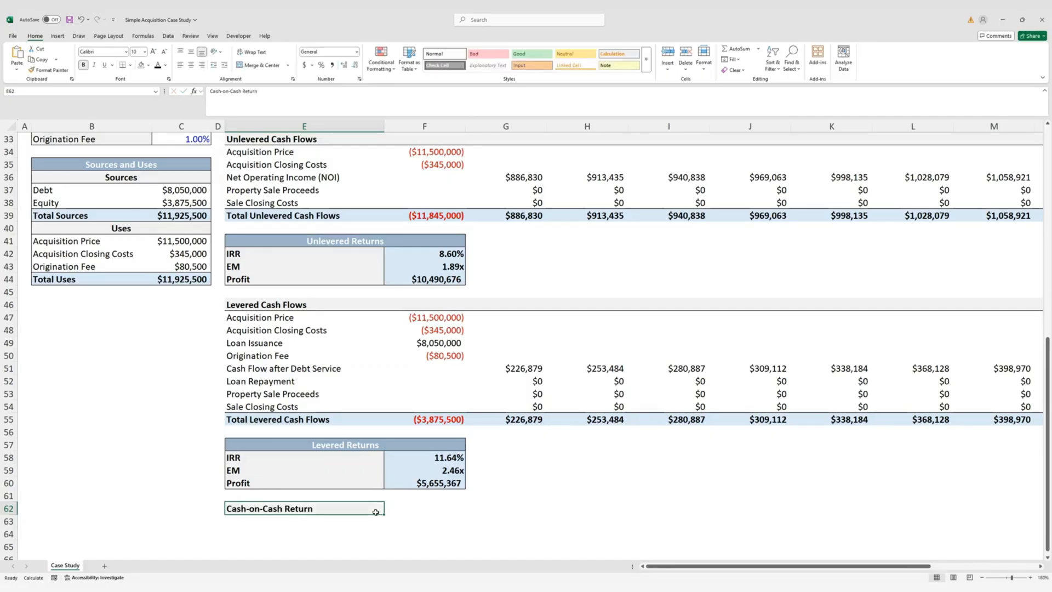
pyautogui.click(402, 513)
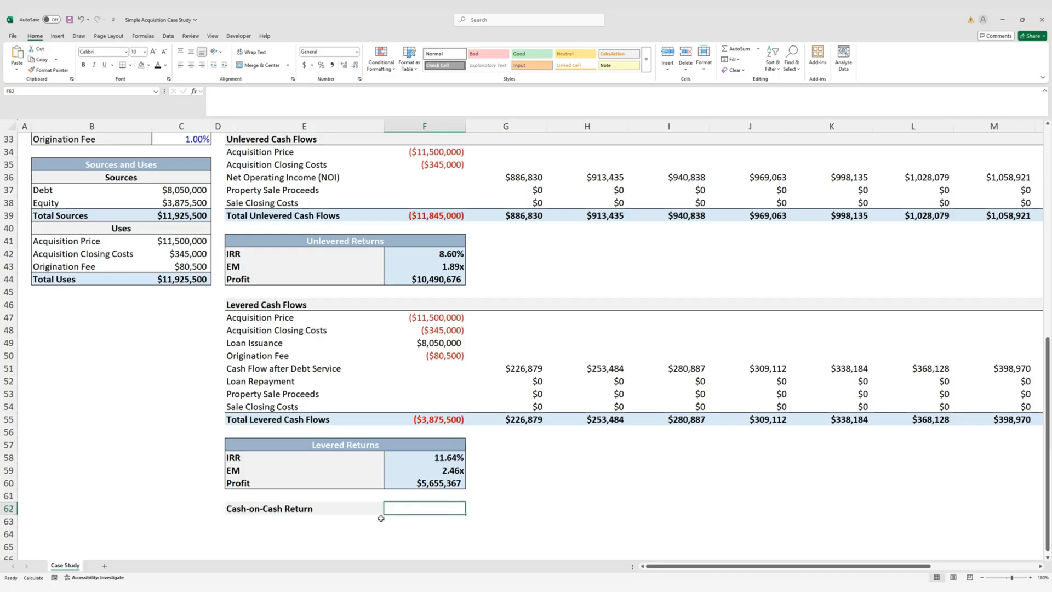
pyautogui.click(371, 512)
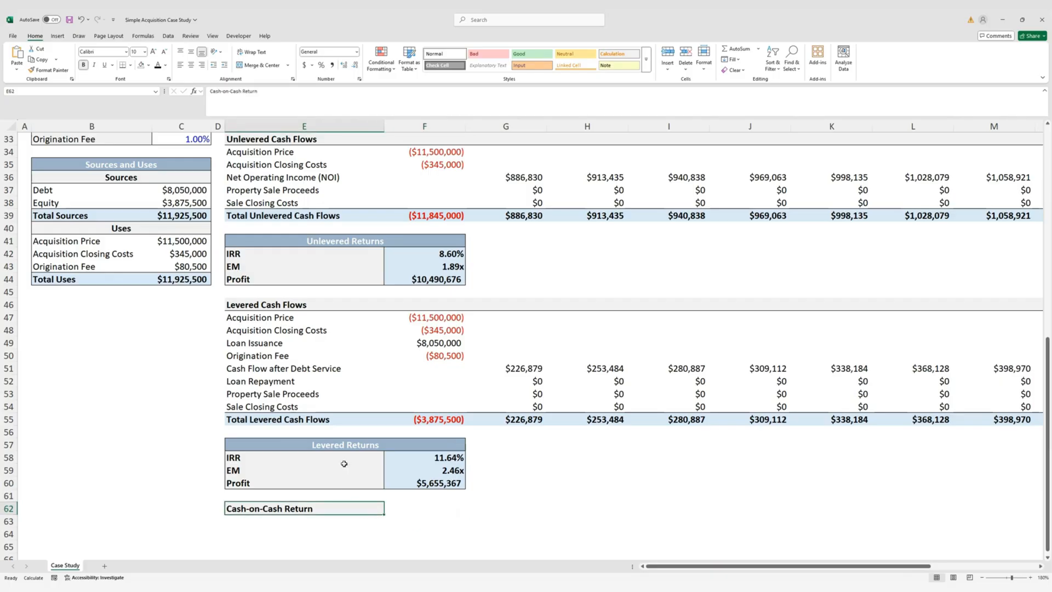
pyautogui.moveTo(346, 460); pyautogui.dragTo(345, 483)
pyautogui.click(367, 508)
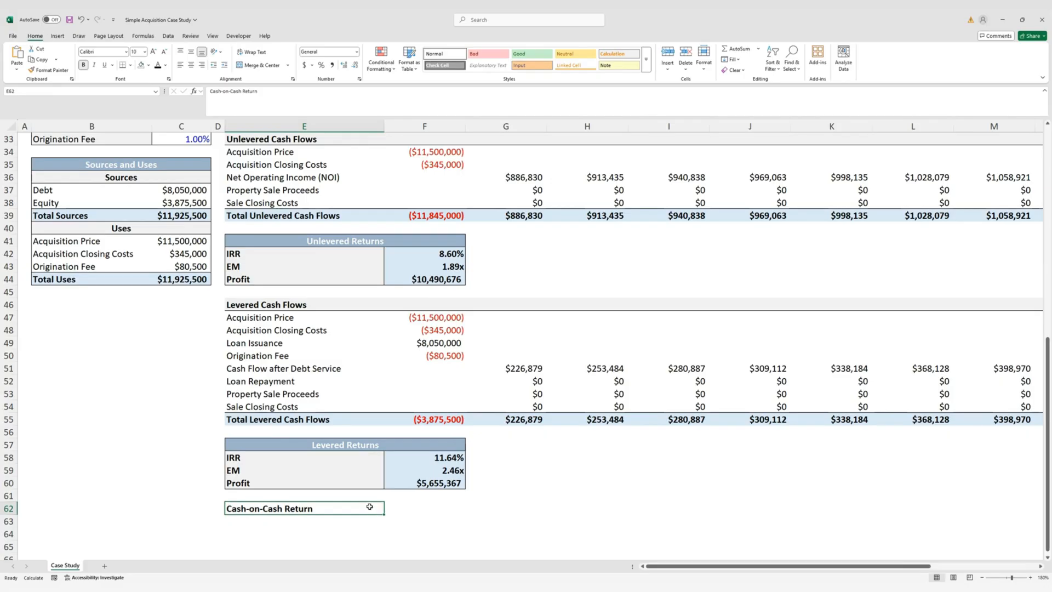
pyautogui.hotkey('ctrl', 'b')
pyautogui.hotkey('ctrl', 'i')
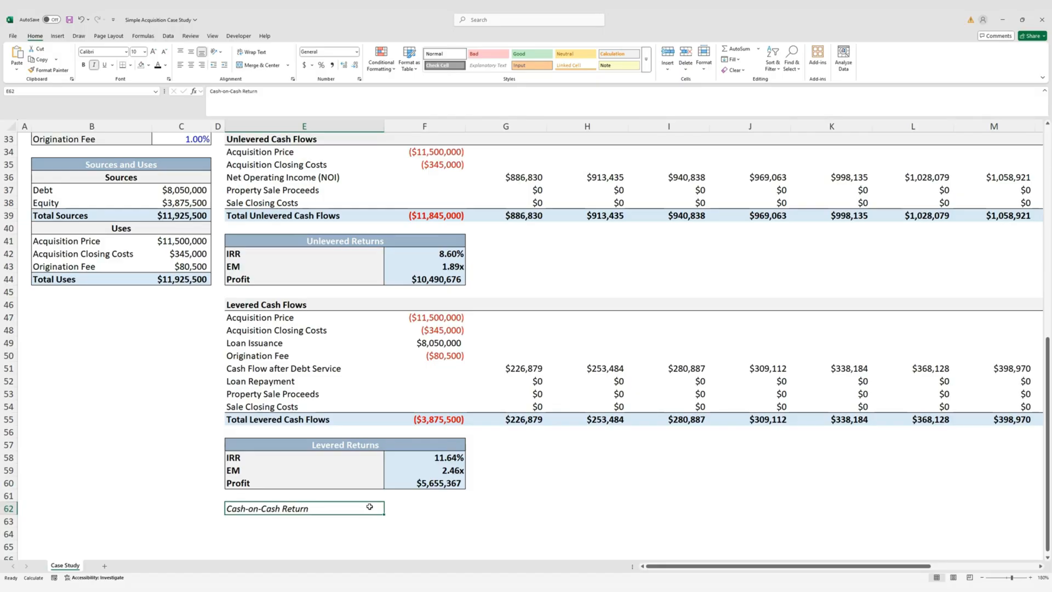
# Enter =G55/-$F$55 in G62 for the first year's cash-on-cash return
pyautogui.press('Right')
pyautogui.press('Right')
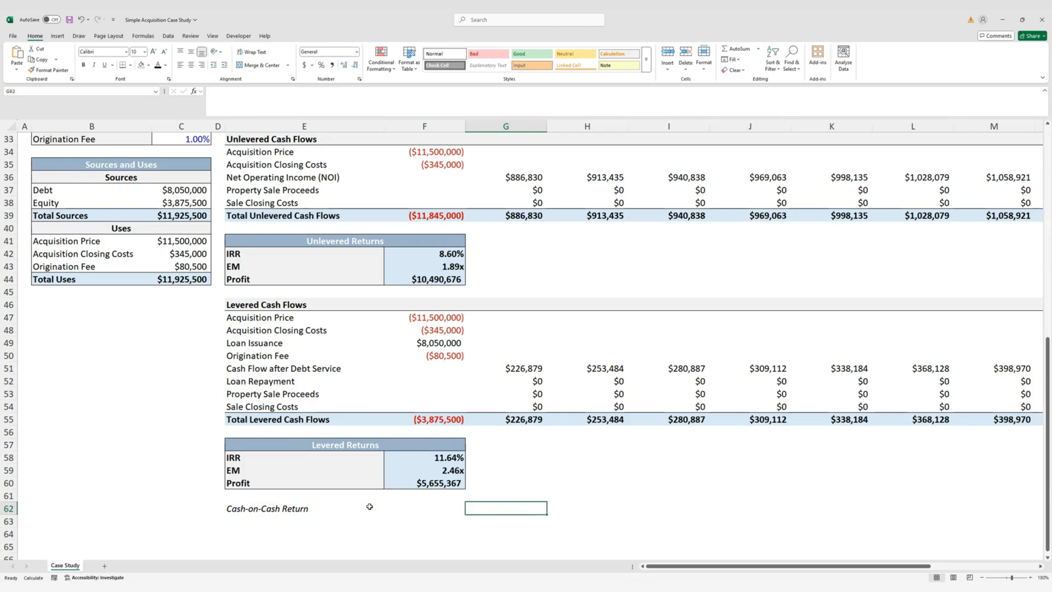
pyautogui.write('=')
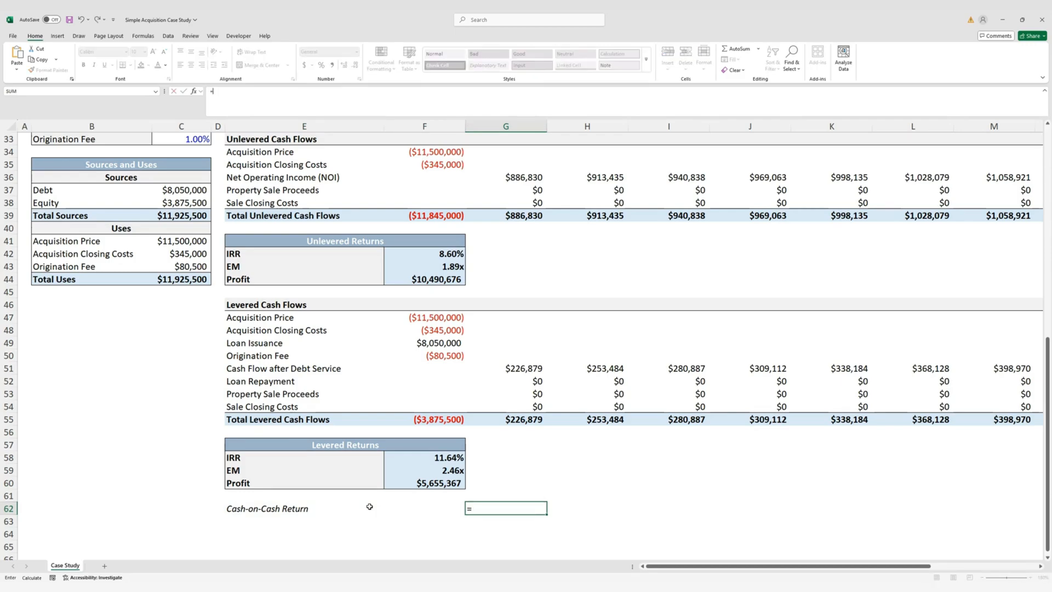
pyautogui.press('Up')
pyautogui.press('Up')
pyautogui.press('Up')
pyautogui.press('Up')
pyautogui.press('Up')
pyautogui.press('Up')
pyautogui.press('Up')
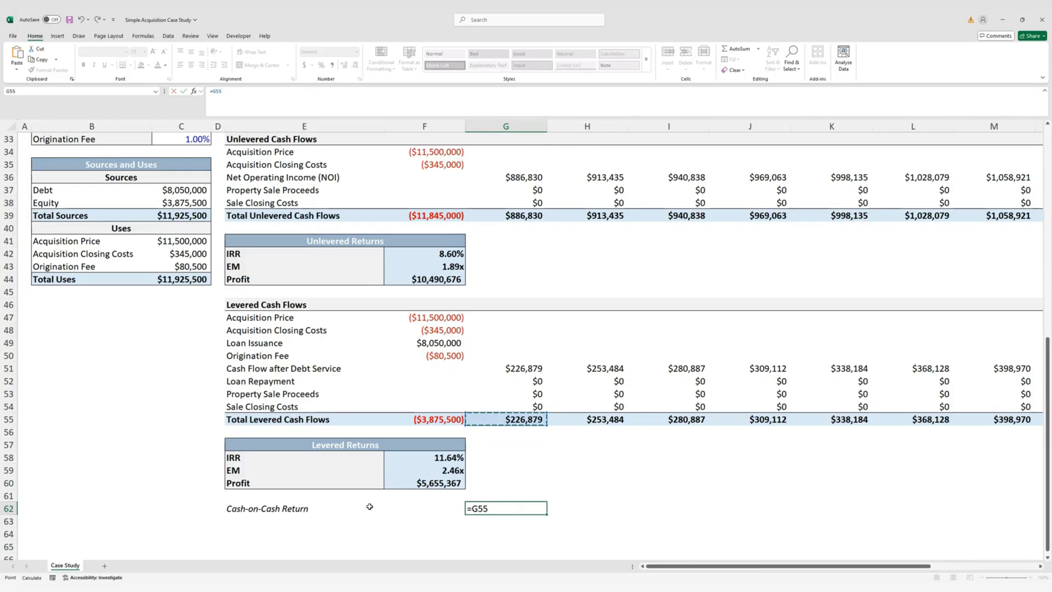
pyautogui.write('/-')
pyautogui.press('Left')
pyautogui.press('Up')
pyautogui.press('Up')
pyautogui.press('Up')
pyautogui.press('Up')
pyautogui.press('Up')
pyautogui.press('Up')
pyautogui.press('Up')
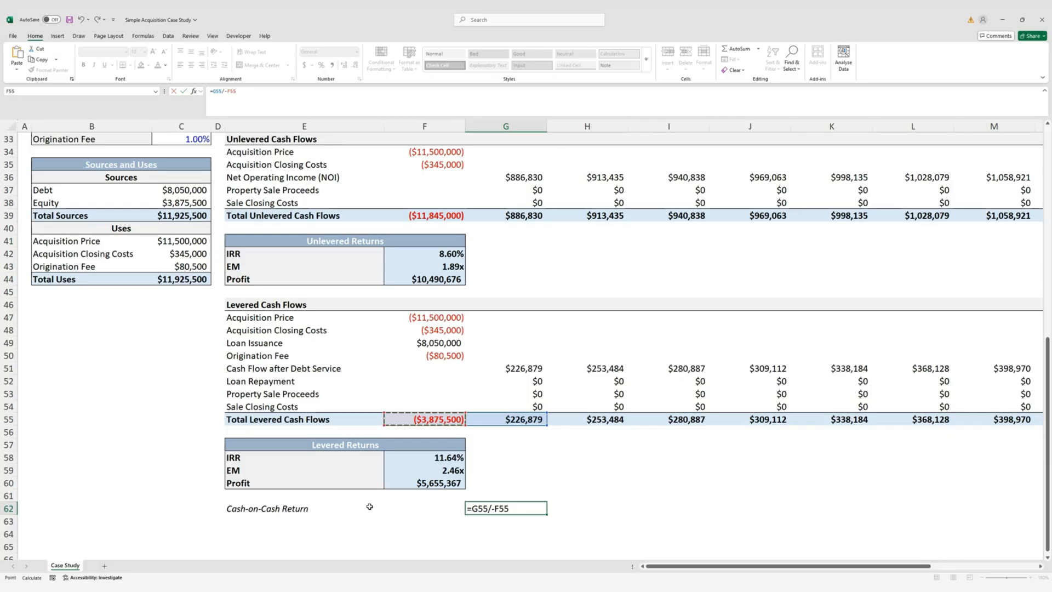
pyautogui.press('F4')
pyautogui.hotkey('ctrl', 'Return')
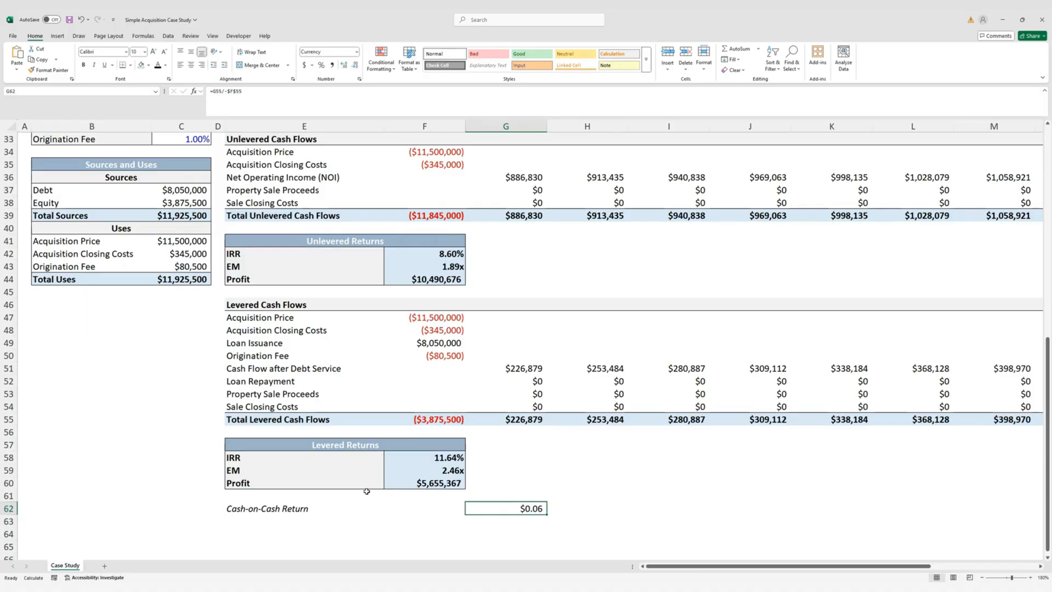
# Format G62 as an italic one-decimal percentage and fill it across to P62
pyautogui.hotkey('ctrl', 'shift', '5')
pyautogui.hotkey('alt', 'h')
pyautogui.press('0')
pyautogui.hotkey('ctrl', 'i')
pyautogui.press('Up')
pyautogui.press('Up')
pyautogui.press('Up')
pyautogui.press('Up')
pyautogui.press('Up')
pyautogui.press('Up')
pyautogui.press('Up')
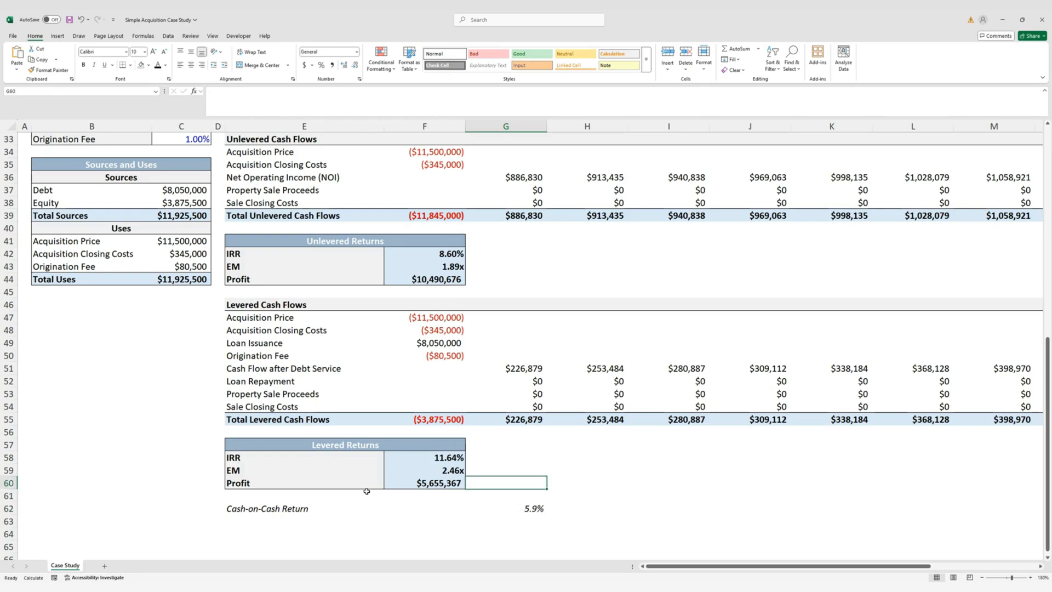
pyautogui.hotkey('ctrl', 'Right')
pyautogui.press('Down')
pyautogui.press('Down')
pyautogui.press('Down')
pyautogui.press('Down')
pyautogui.press('Down')
pyautogui.press('Down')
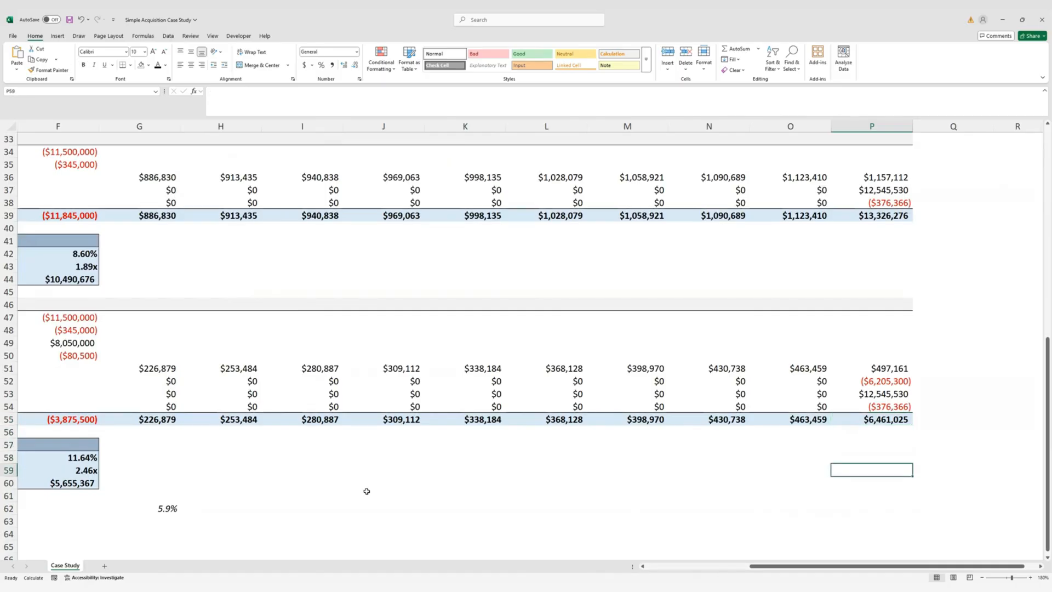
pyautogui.hotkey('ctrl', 'shift', 'Left')
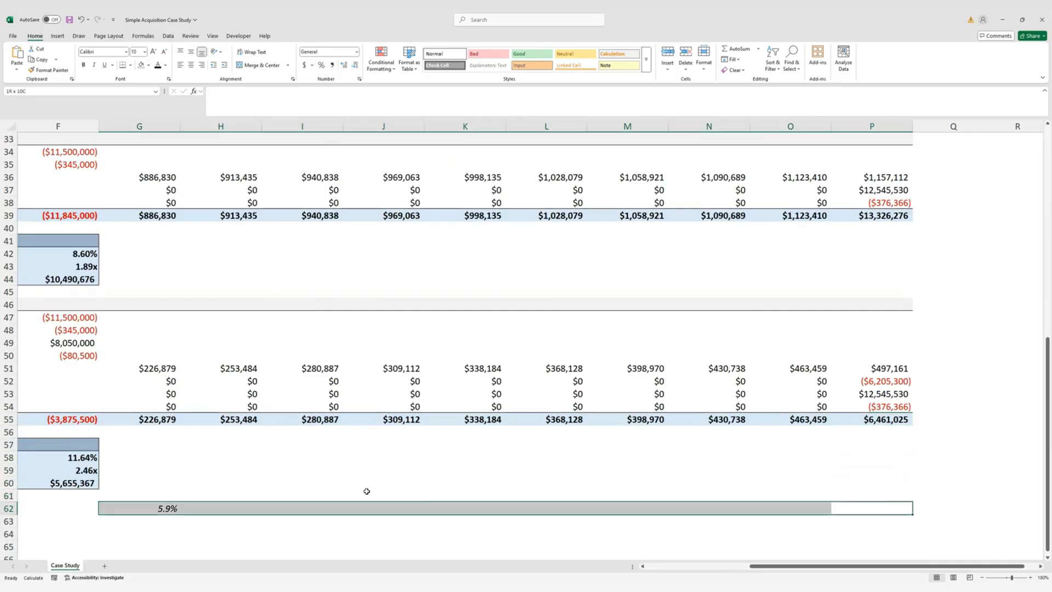
pyautogui.hotkey('ctrl', 'r')
pyautogui.hotkey('ctrl', 'Left')
pyautogui.hotkey('ctrl', 'Left')
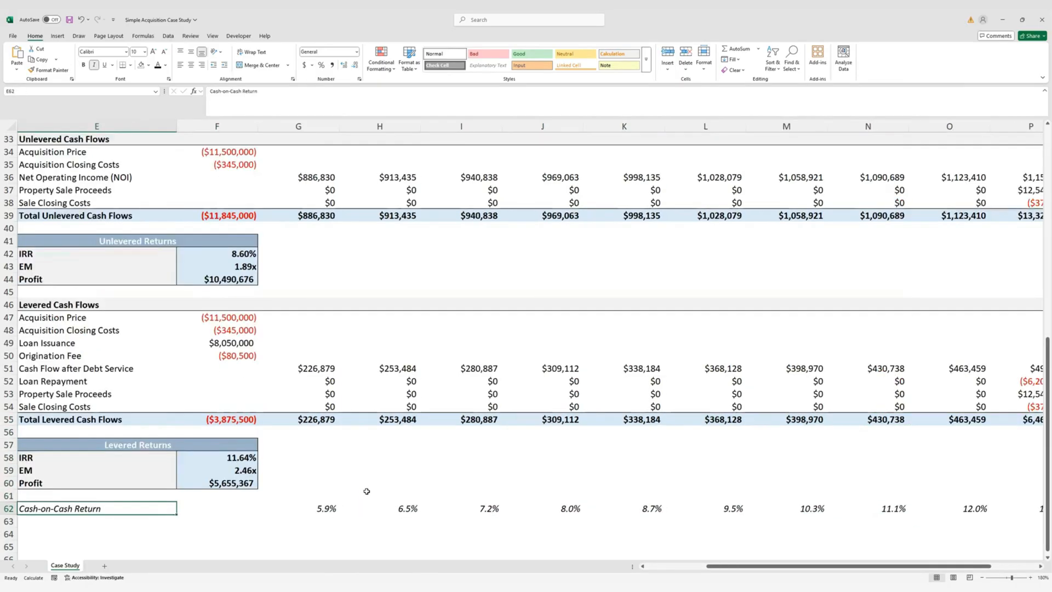
pyautogui.hotkey('ctrl', 'Left')
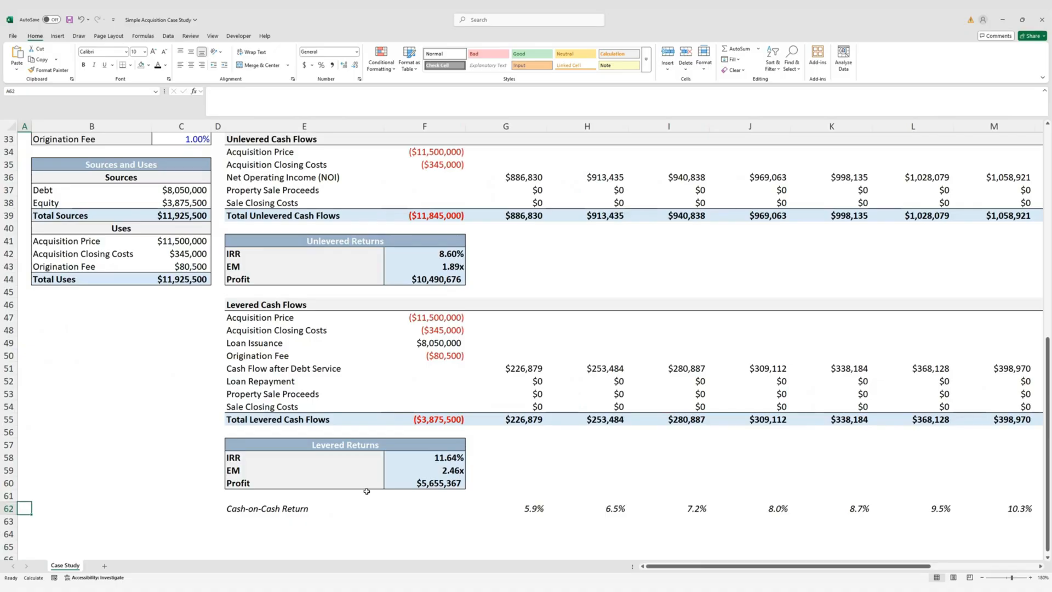
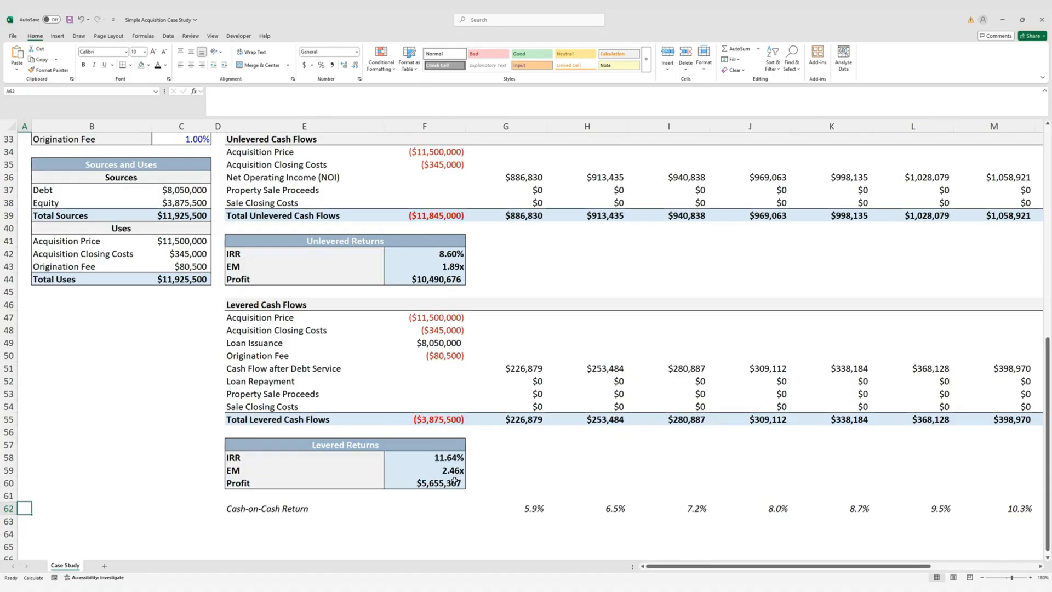
pyautogui.scroll(3, 461, 475)
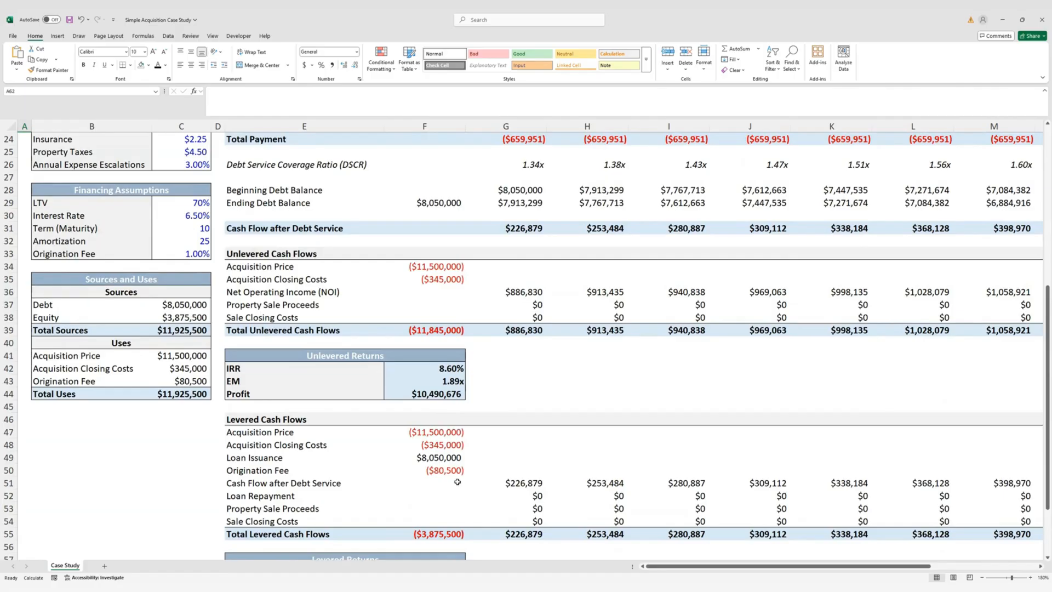
pyautogui.click(199, 204)
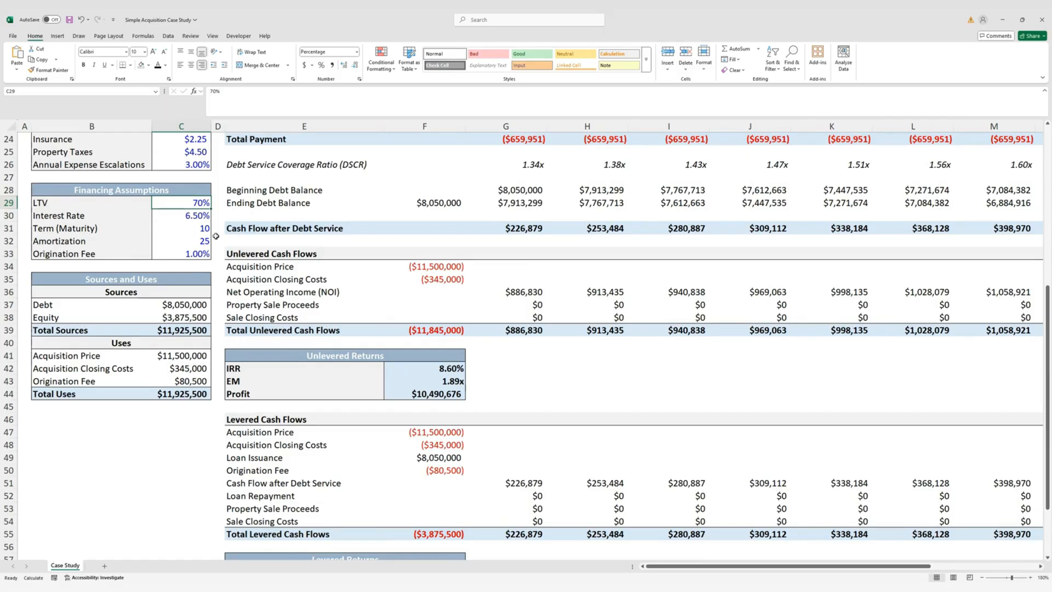
pyautogui.scroll(-2, 378, 379)
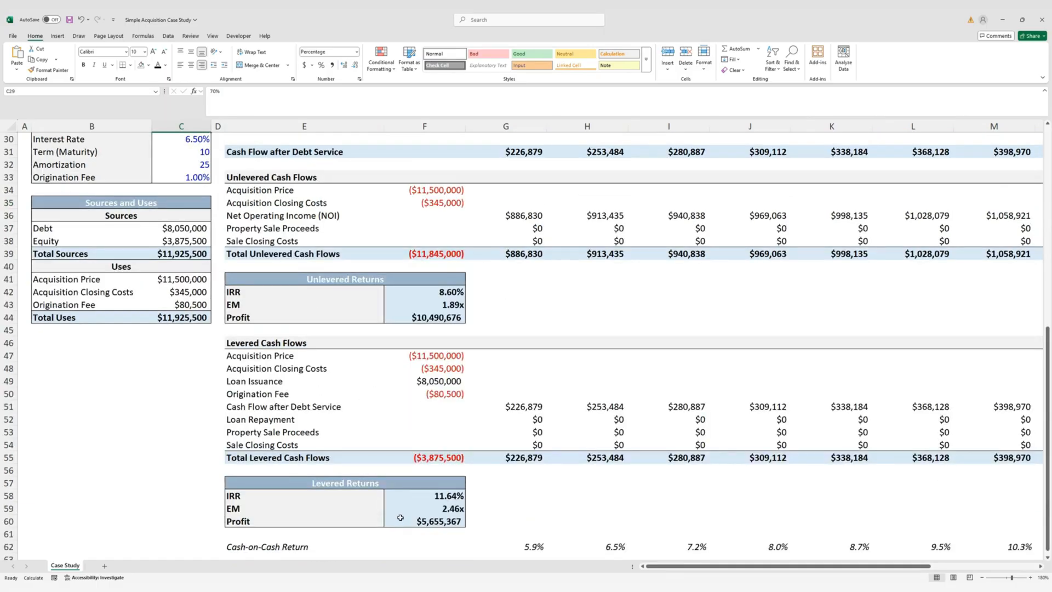
pyautogui.scroll(2, 398, 517)
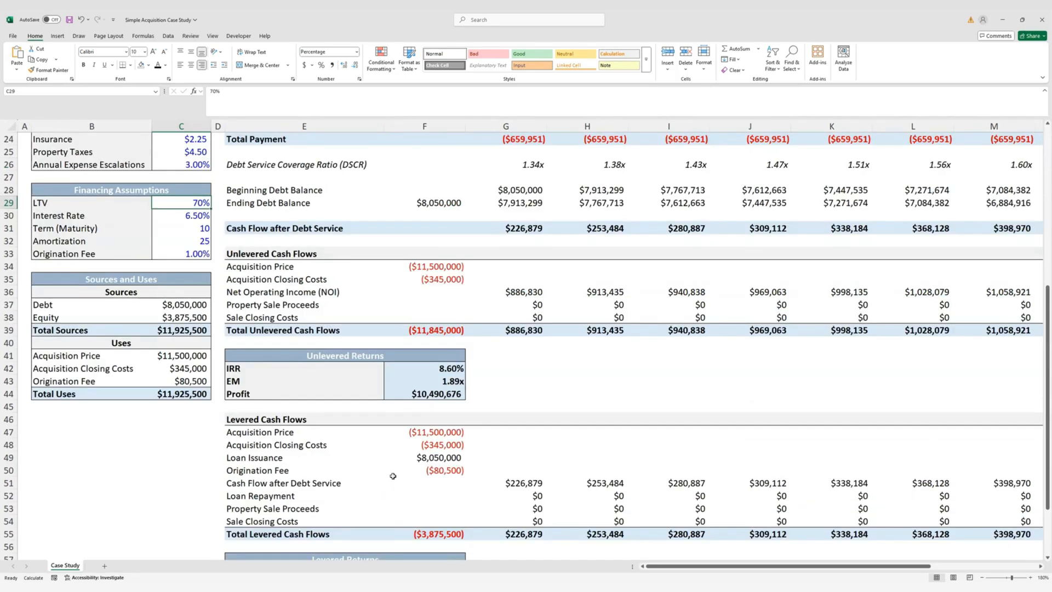
pyautogui.write('0')
pyautogui.hotkey('ctrl', 'Return')
pyautogui.scroll(-2, 442, 418)
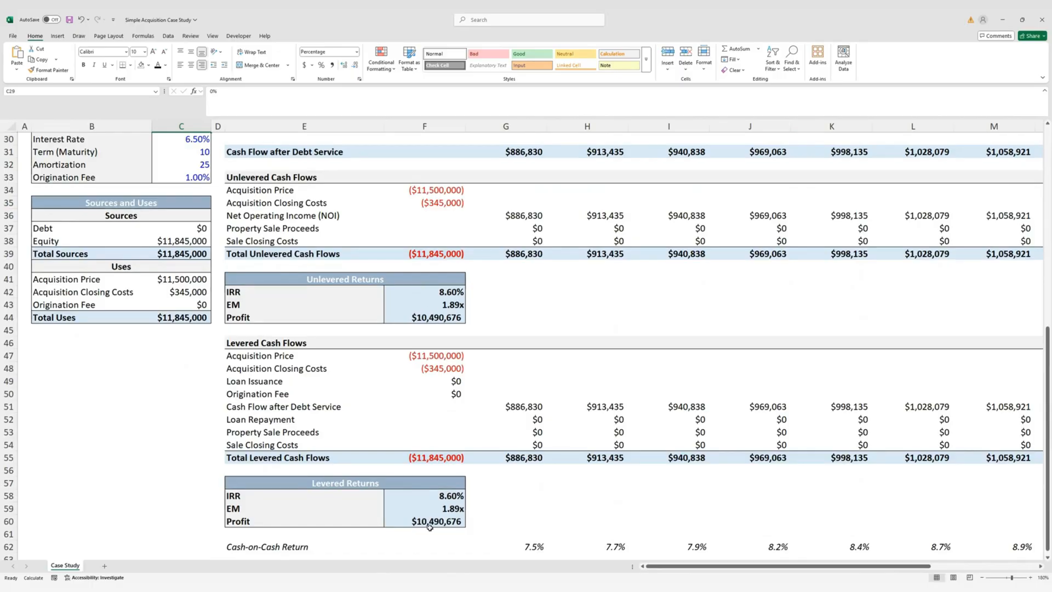
pyautogui.click(445, 496)
pyautogui.moveTo(443, 292); pyautogui.dragTo(442, 317)
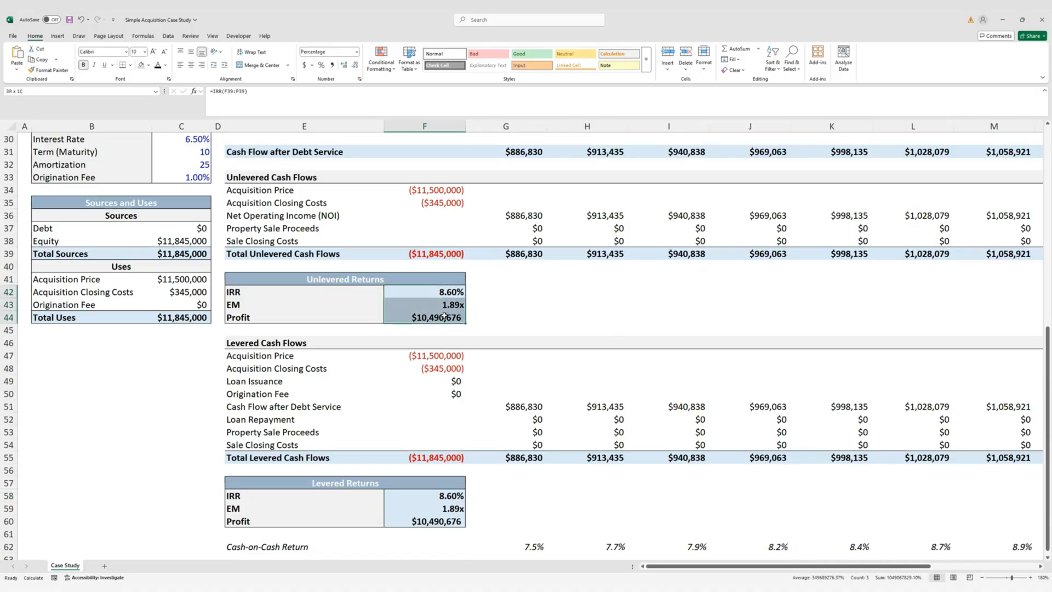
pyautogui.scroll(2, 430, 334)
pyautogui.click(189, 204)
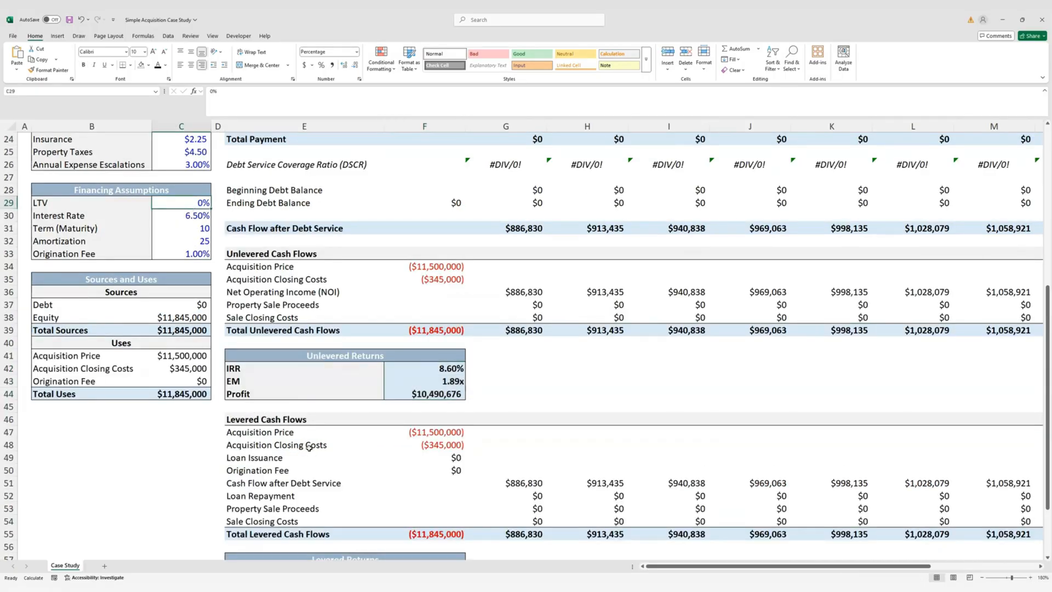
pyautogui.write('70')
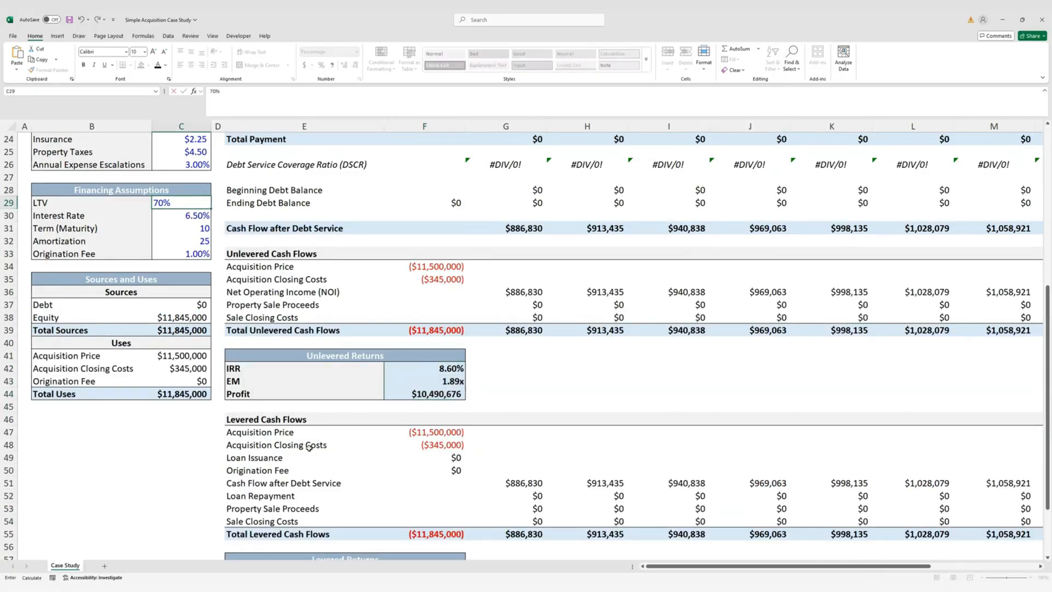
pyautogui.hotkey('ctrl', 'Return')
pyautogui.scroll(-2, 618, 495)
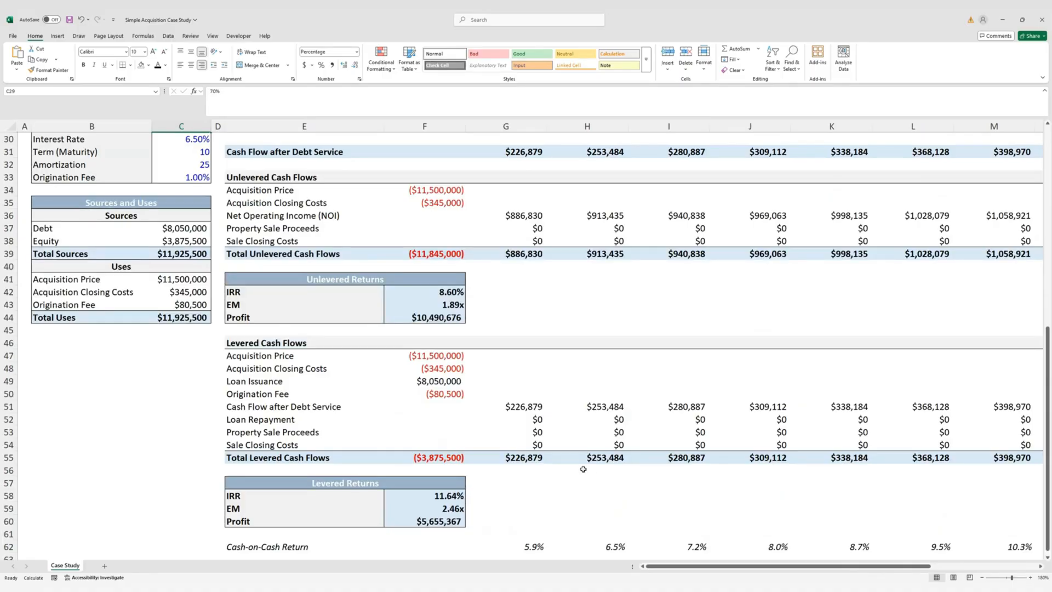
pyautogui.scroll(10, 532, 451)
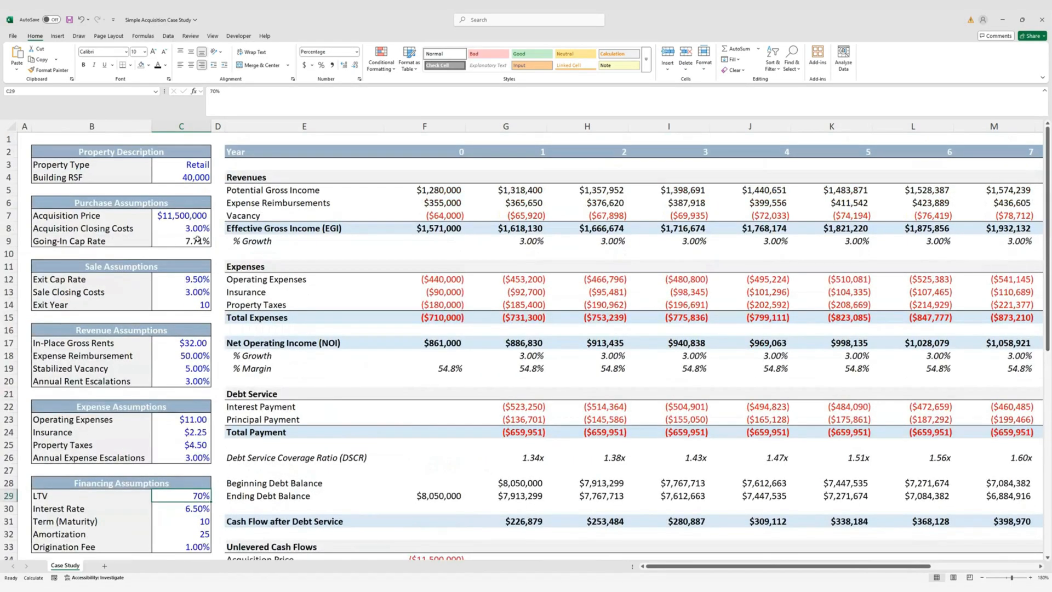
pyautogui.click(199, 243)
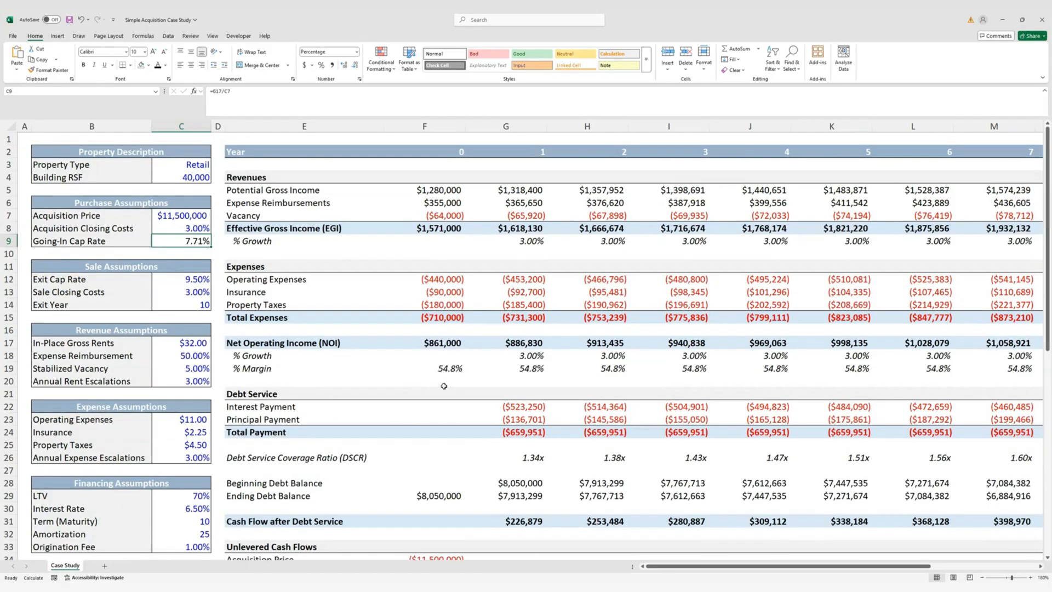
pyautogui.scroll(-9, 444, 386)
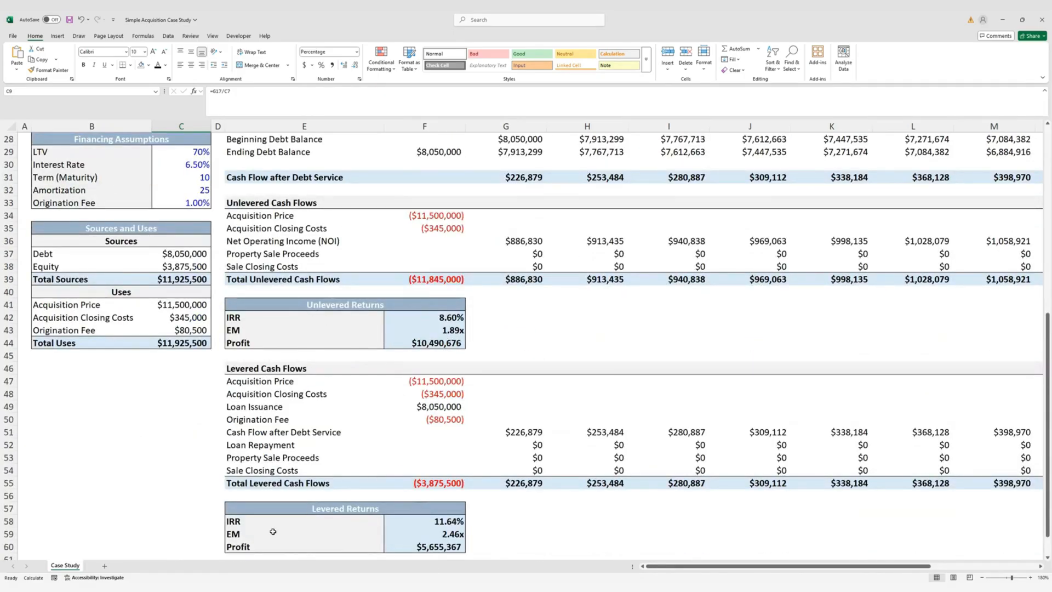
pyautogui.scroll(4, 444, 375)
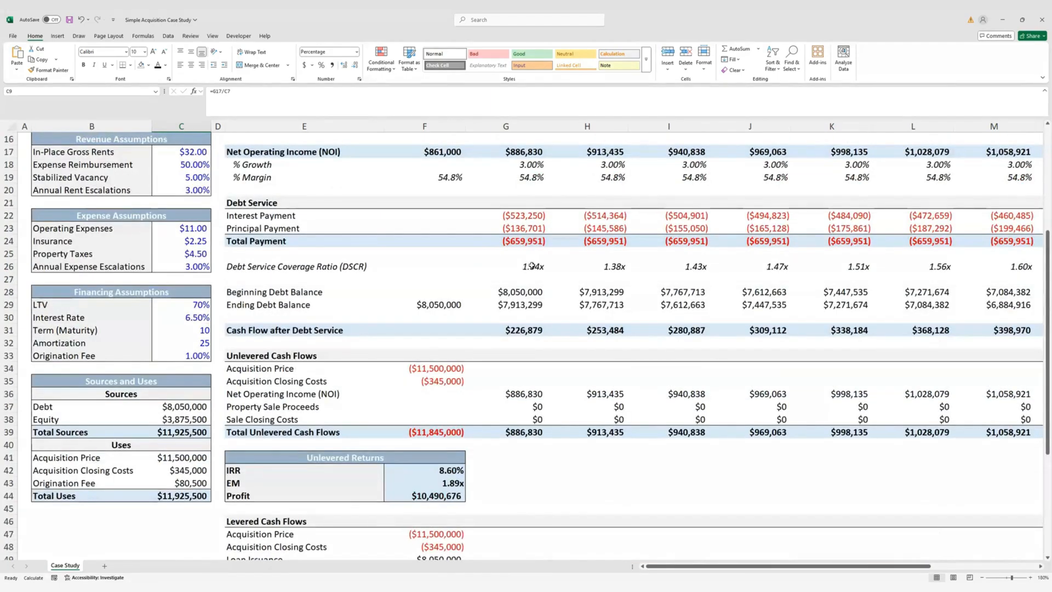
pyautogui.scroll(-8, 535, 329)
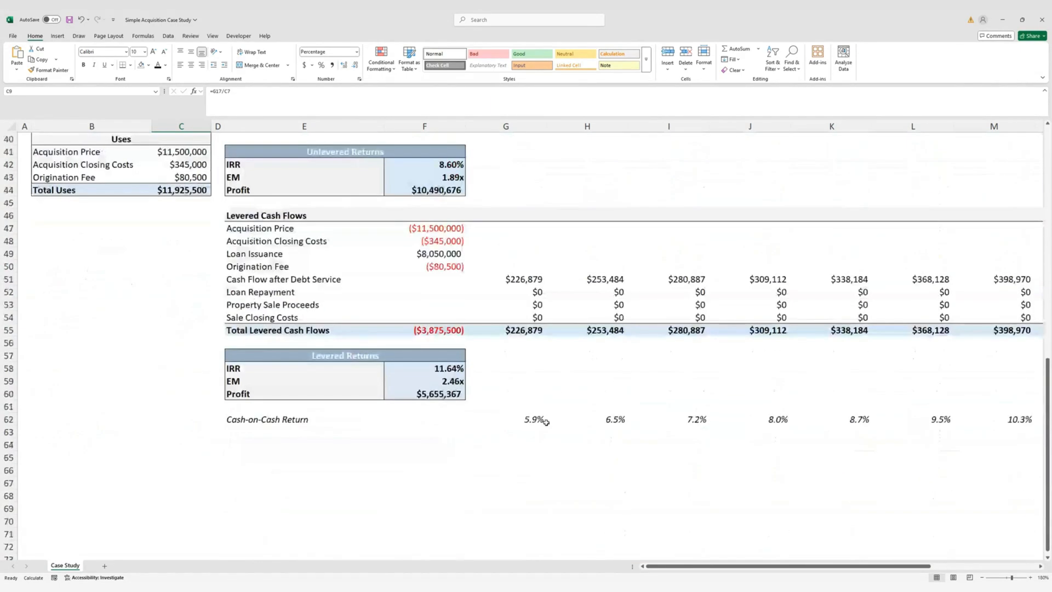
pyautogui.click(529, 418)
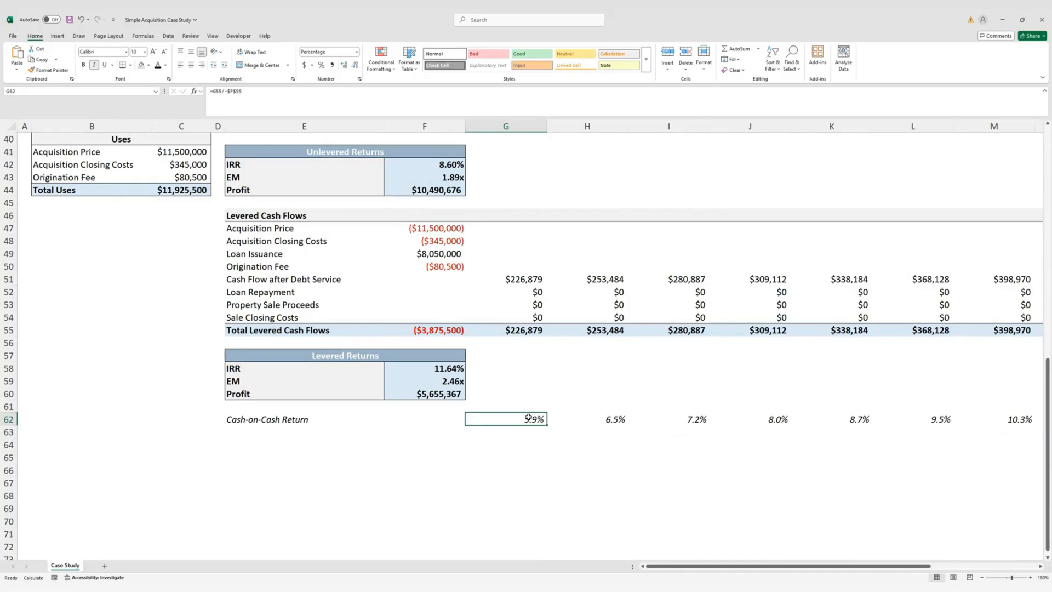
pyautogui.hotkey('shift', 'space')
pyautogui.press('Left')
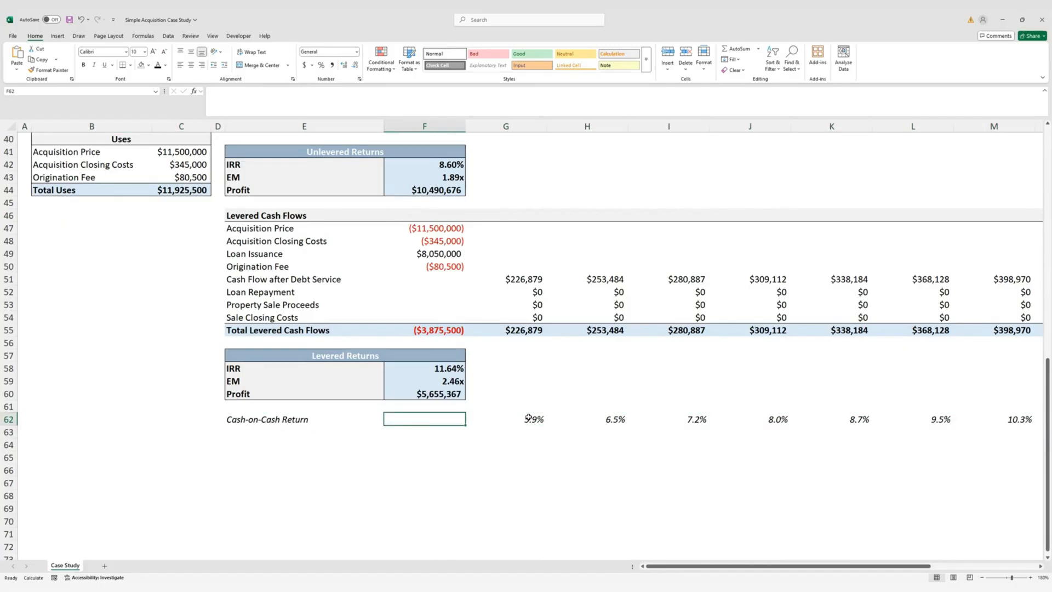
pyautogui.hotkey('ctrl', 'Home')
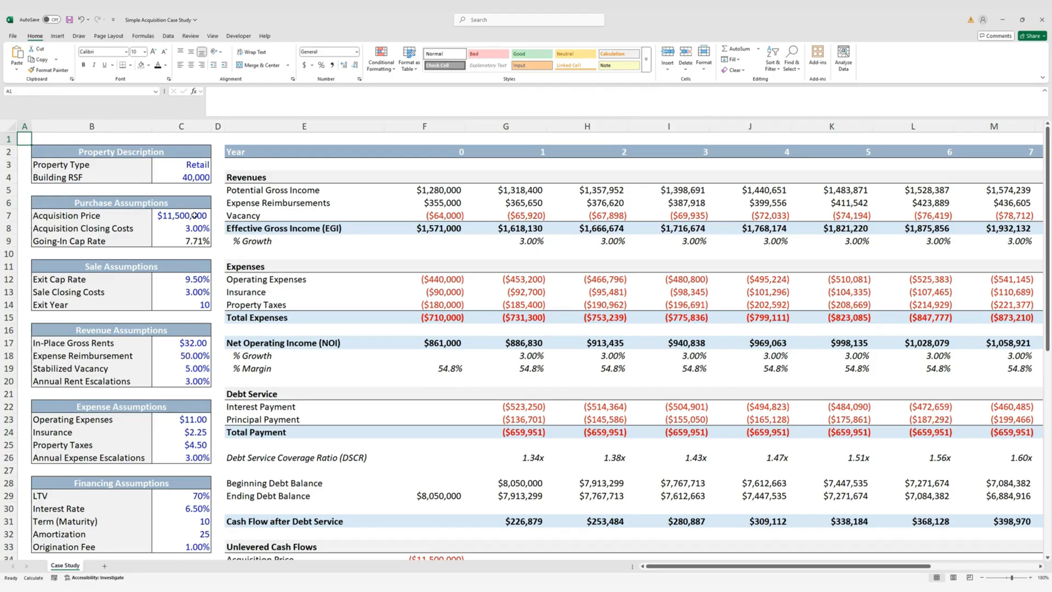
pyautogui.press('Right')
pyautogui.press('Down')
pyautogui.press('Down')
pyautogui.press('Right')
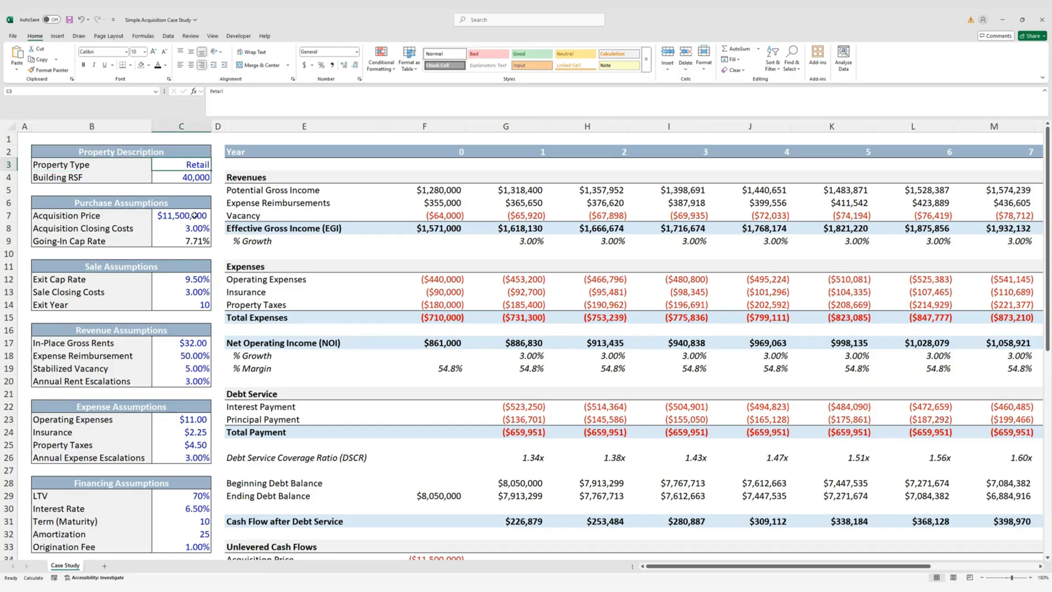
pyautogui.press('Down')
pyautogui.press('Down')
pyautogui.press('Down')
pyautogui.press('Down')
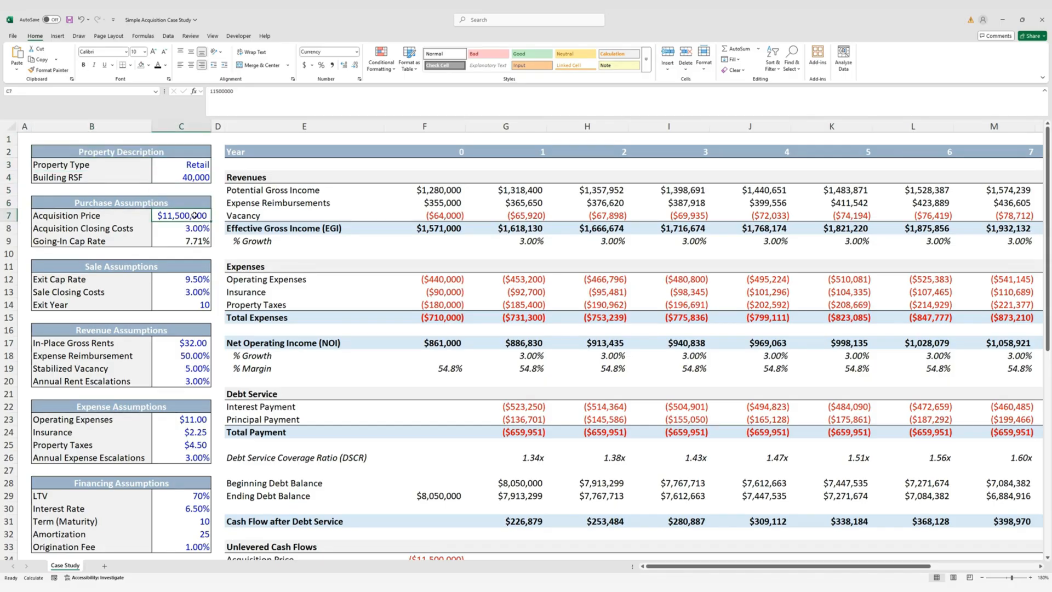
pyautogui.press('Down')
pyautogui.press('Down')
pyautogui.press('Down')
pyautogui.press('Down')
pyautogui.press('Down')
pyautogui.press('Down')
pyautogui.press('Down')
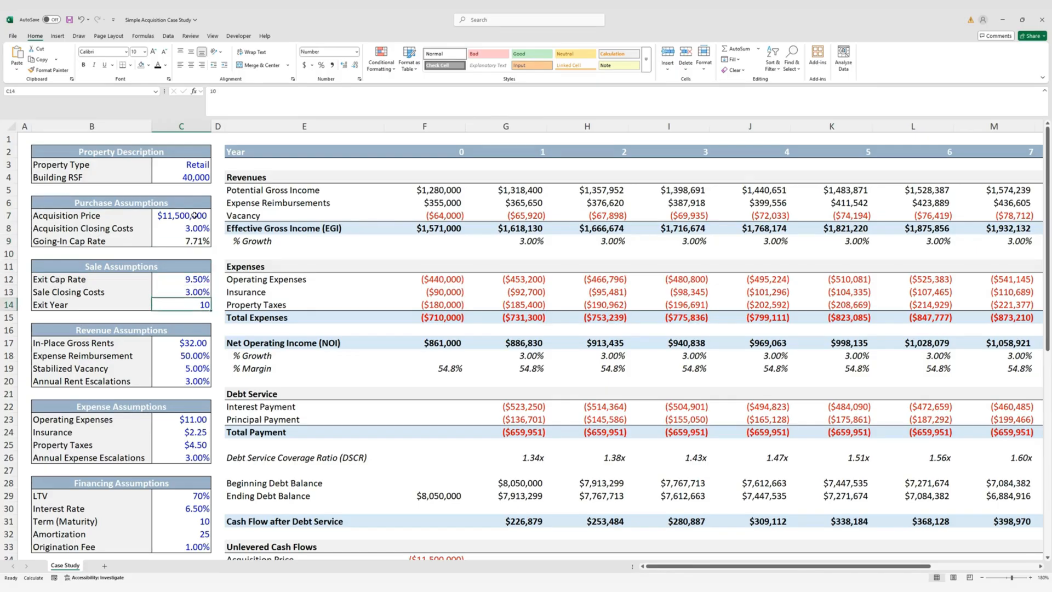
pyautogui.write('7')
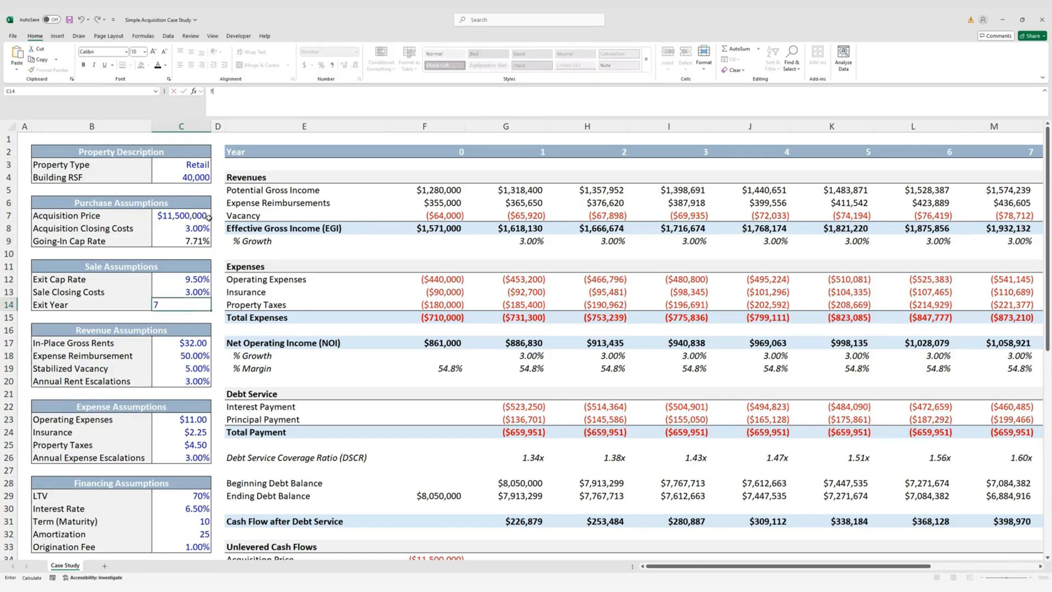
pyautogui.scroll(-4, 580, 359)
pyautogui.hotkey('ctrl', 'Return')
pyautogui.scroll(-5, 580, 359)
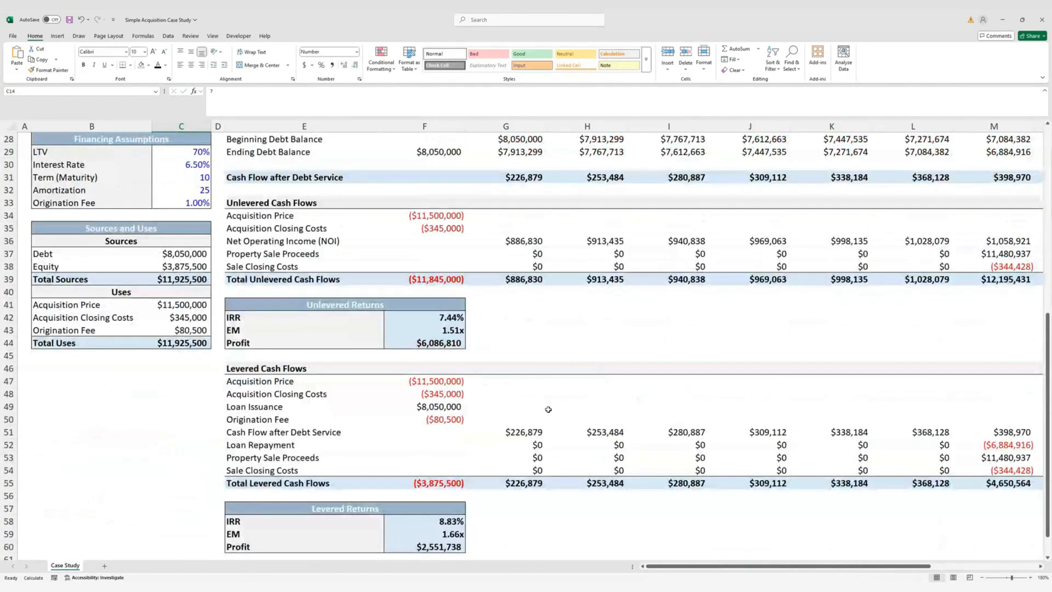
pyautogui.scroll(9, 545, 410)
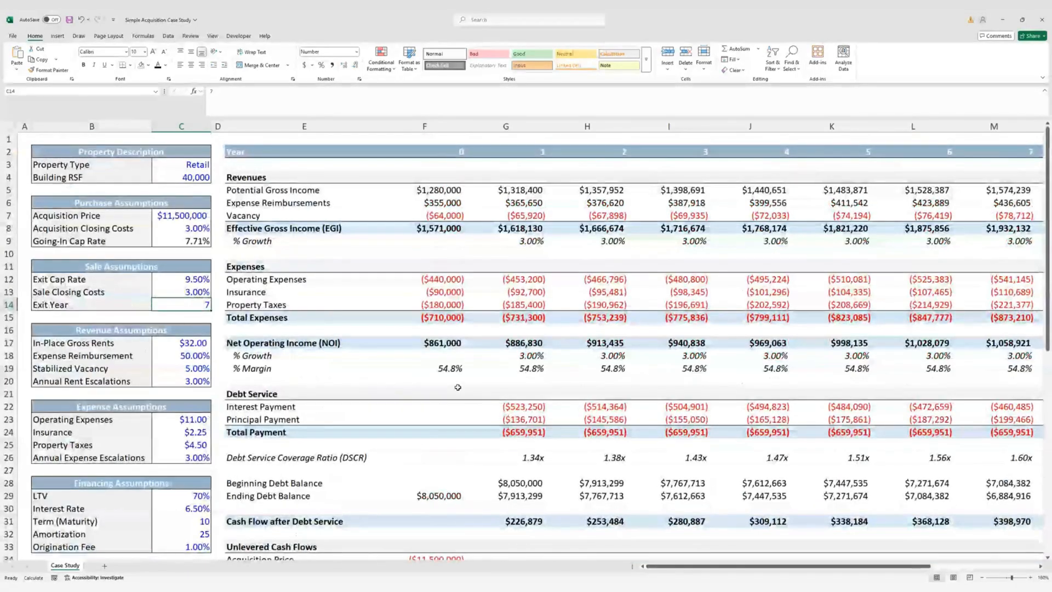
pyautogui.write('10')
pyautogui.press('Return')
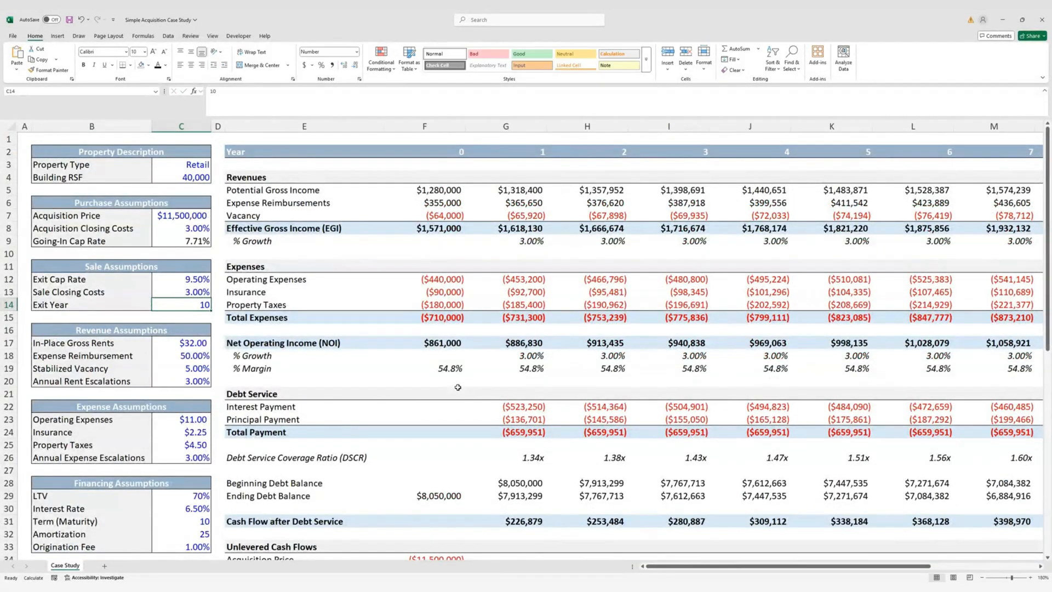
pyautogui.click(26, 139)
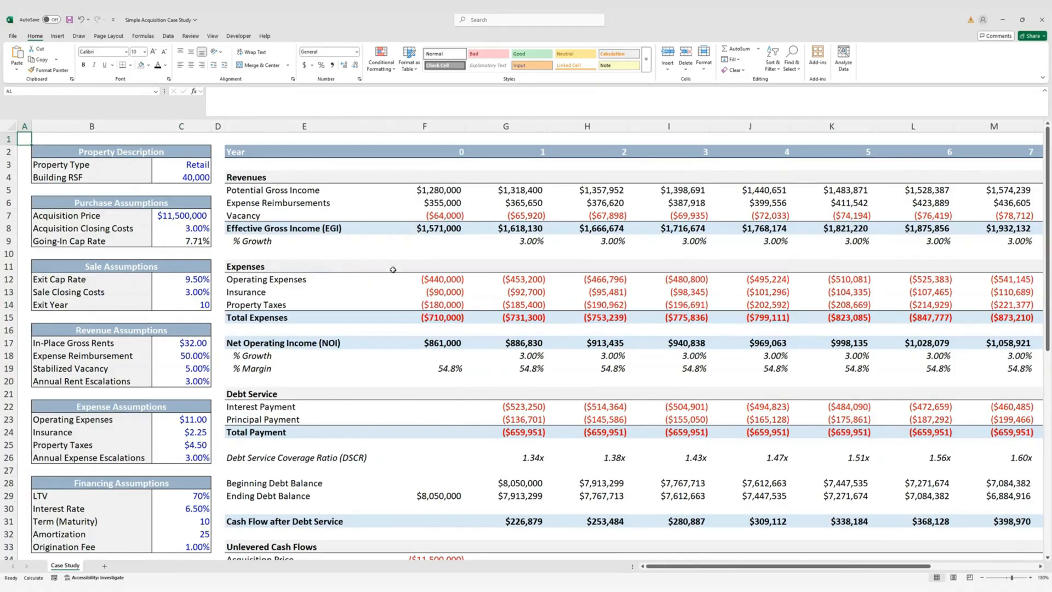